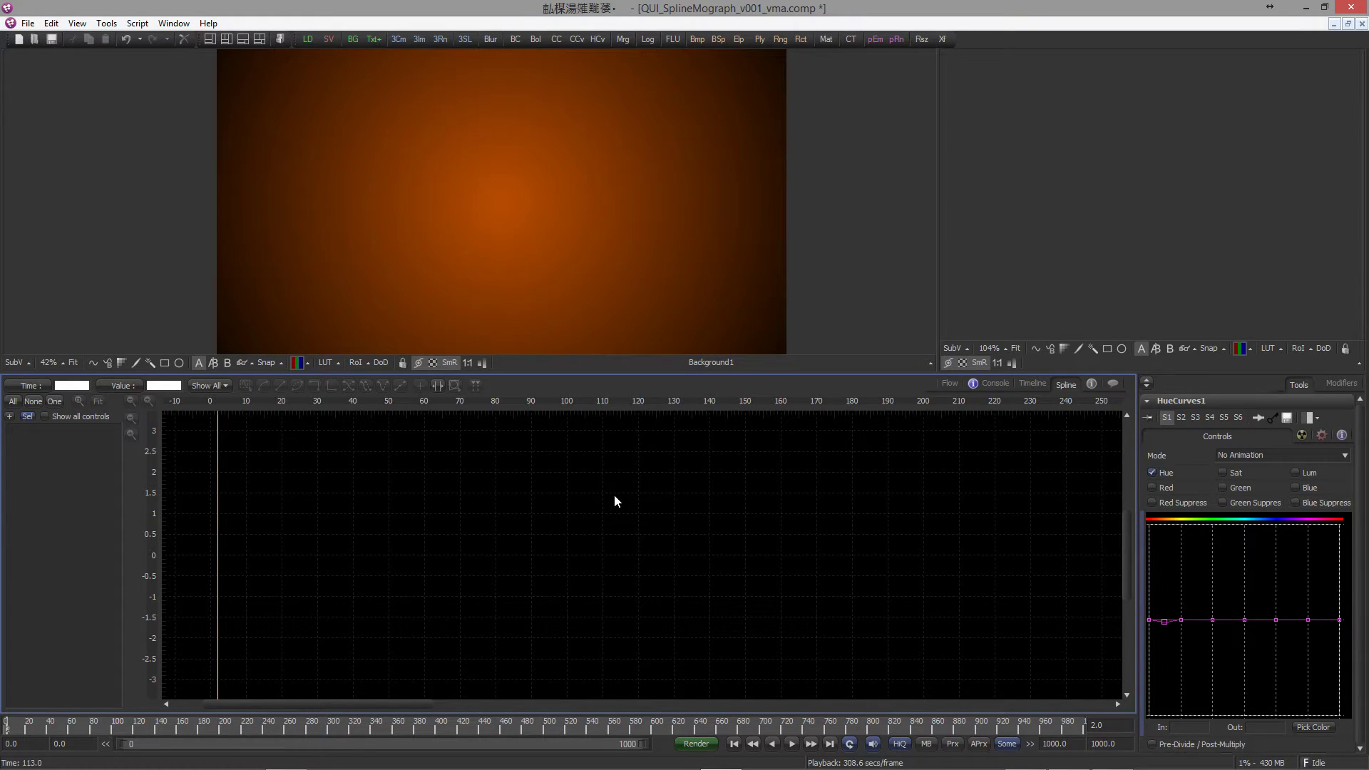
Step: Show the node flow and view the controls of the ColorCurves1 and HotSpot1 nodes
key(F5)
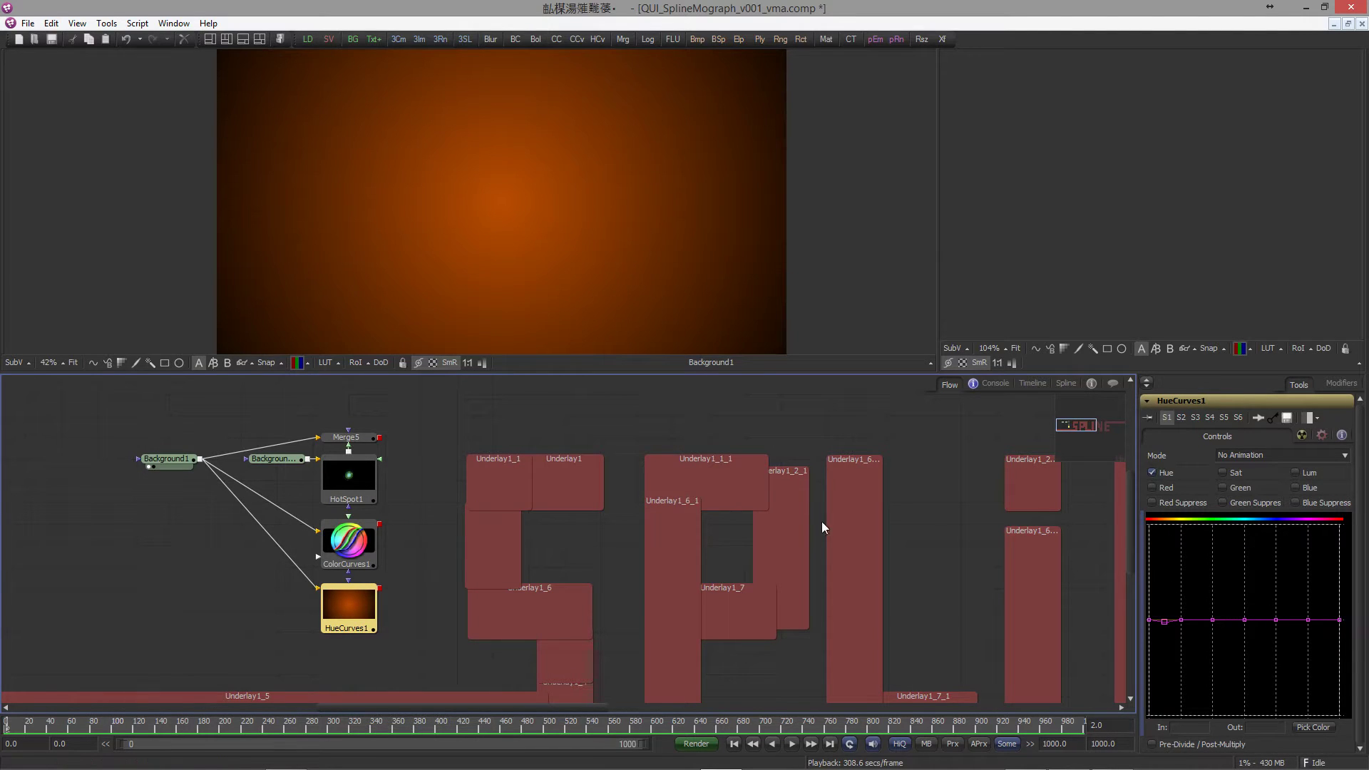
click(361, 530)
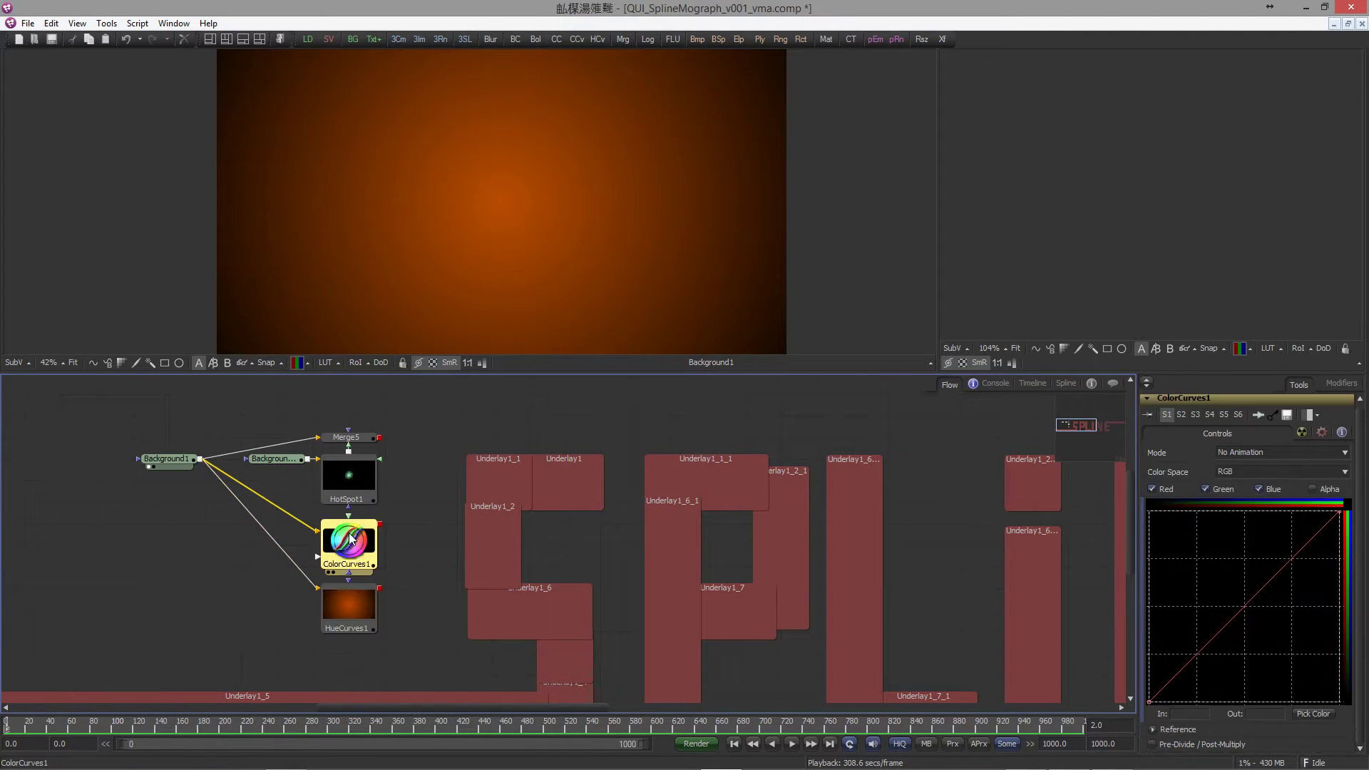
click(354, 489)
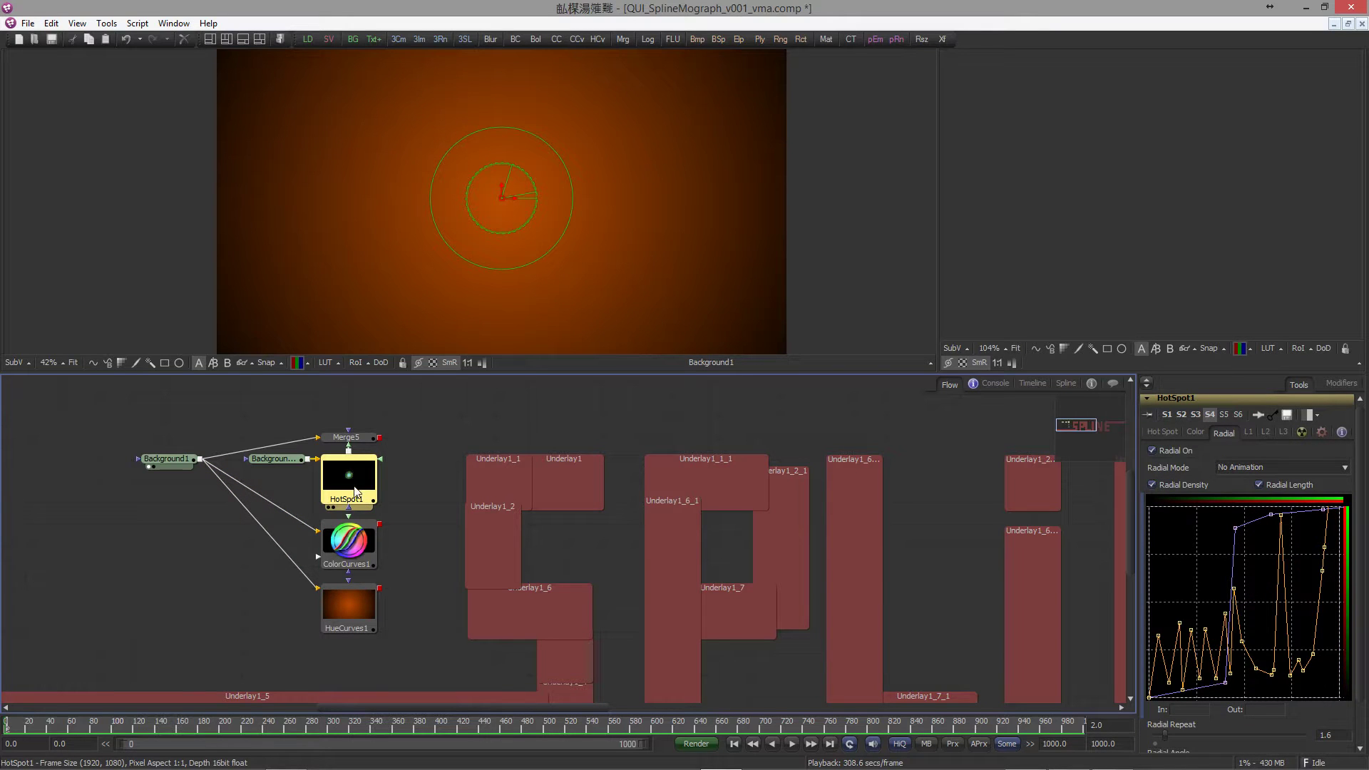
click(246, 507)
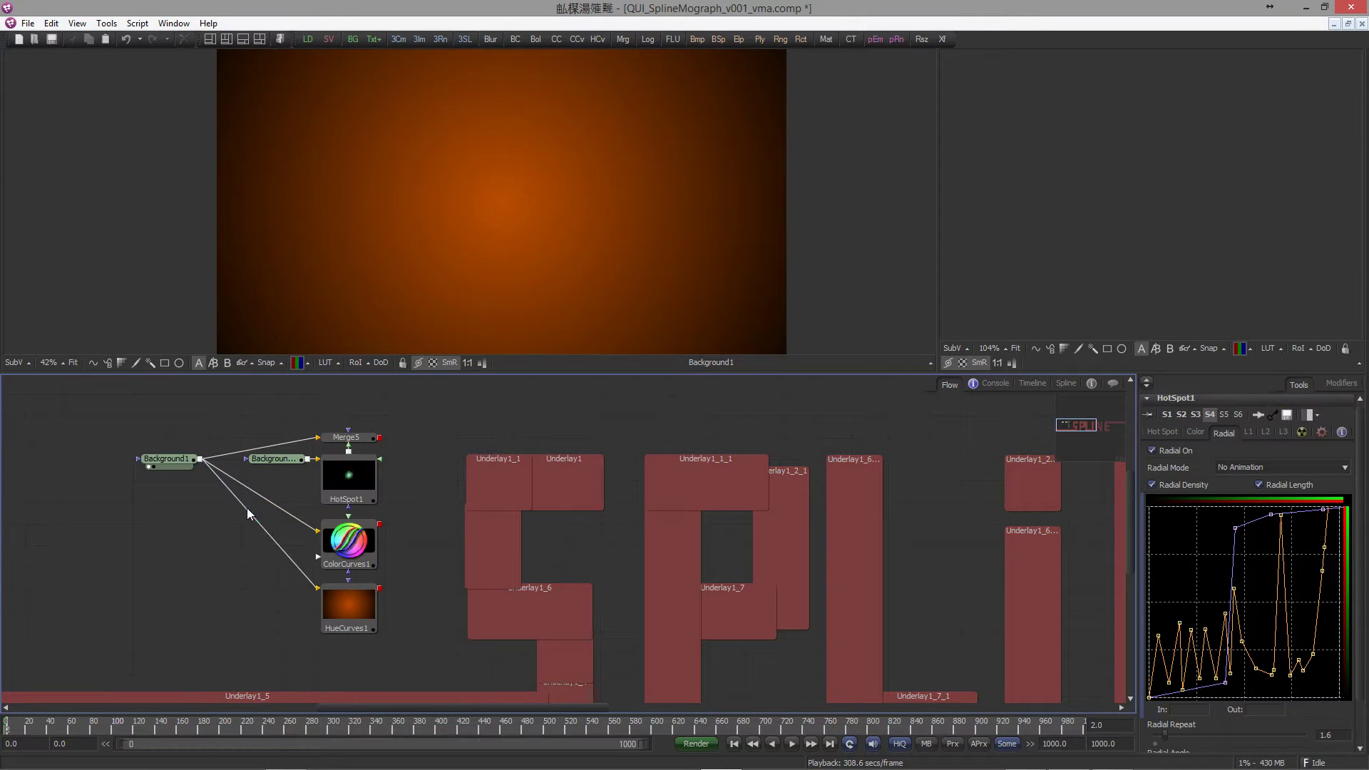
Step: Select the HueCurves1 node and show its curves in the Spline editor
scroll(431, 544, up, 3)
click(321, 571)
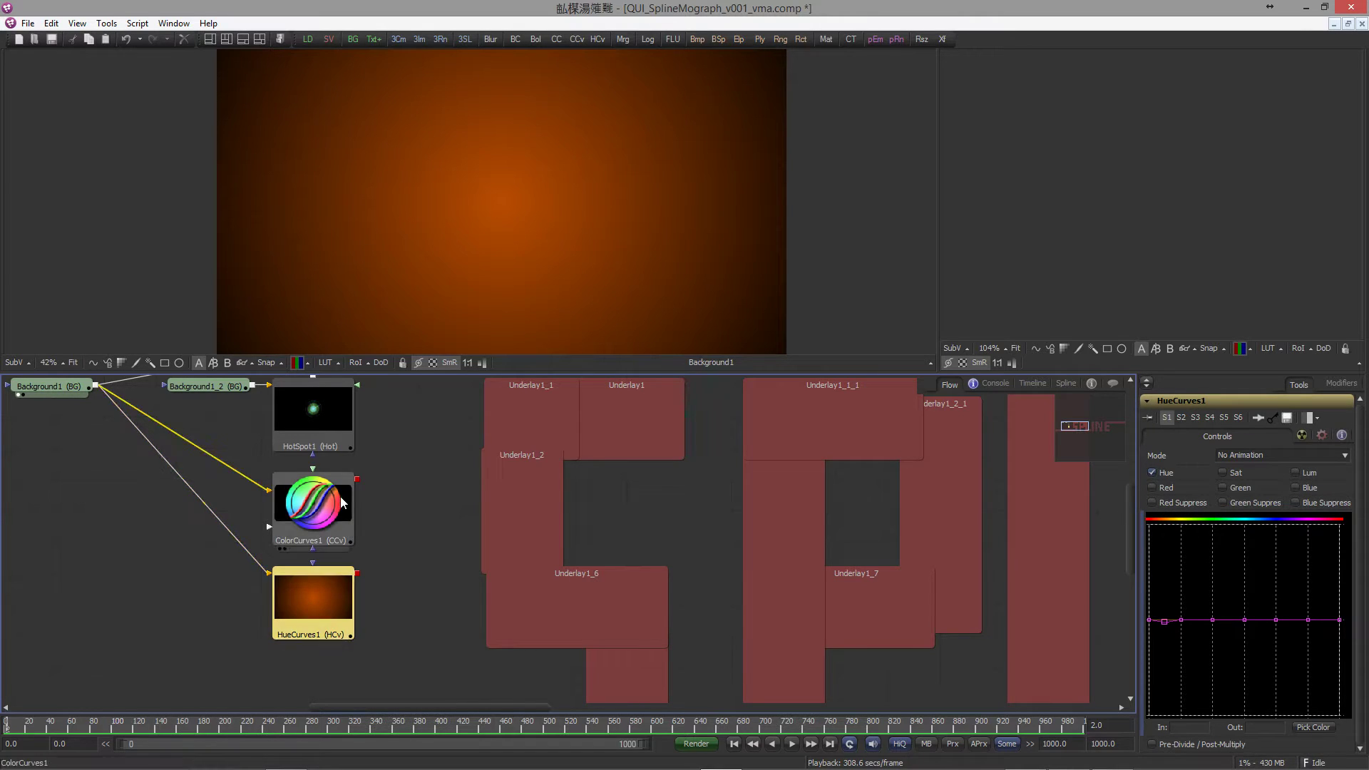
click(1067, 380)
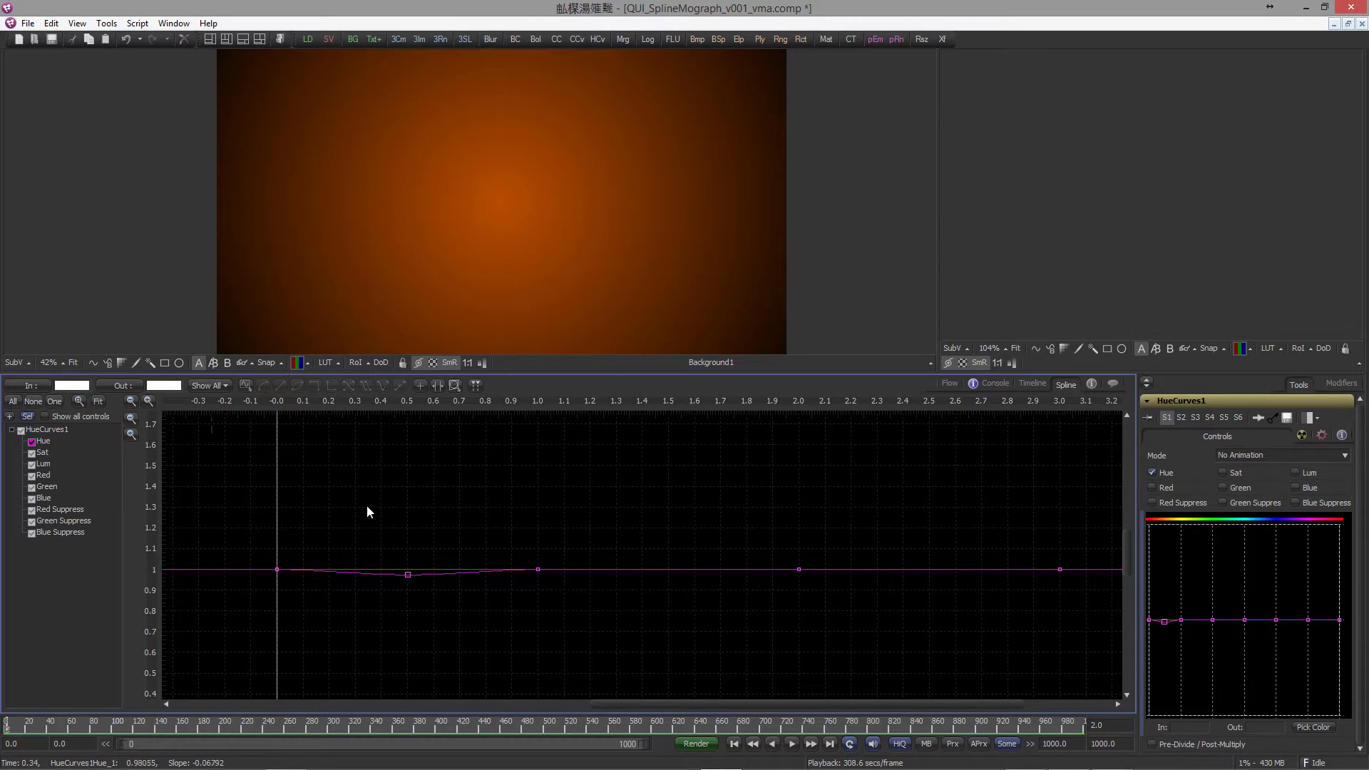
drag(352, 497, 342, 499)
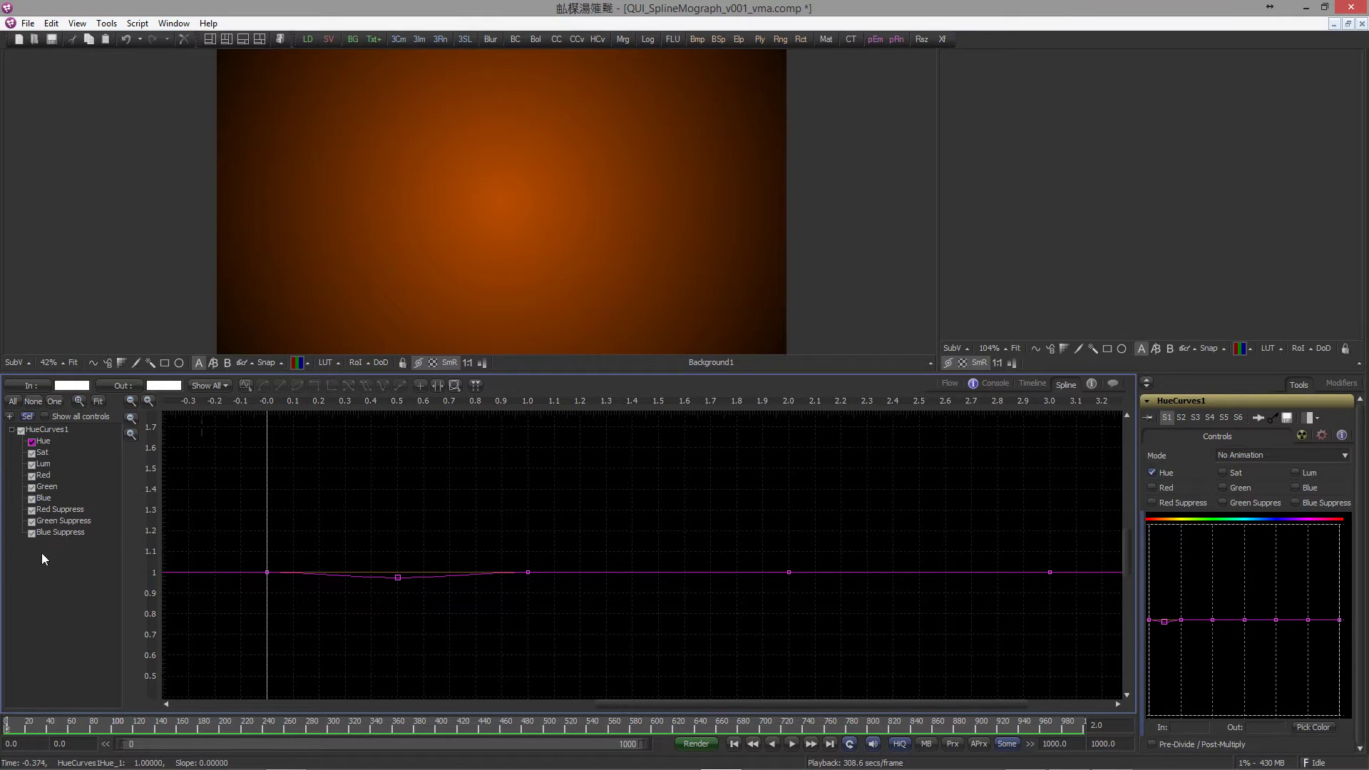
Step: Cycle all HueCurves1 curves in the Spline editor through the view-only, hidden and editable states
click(22, 431)
click(21, 431)
click(22, 430)
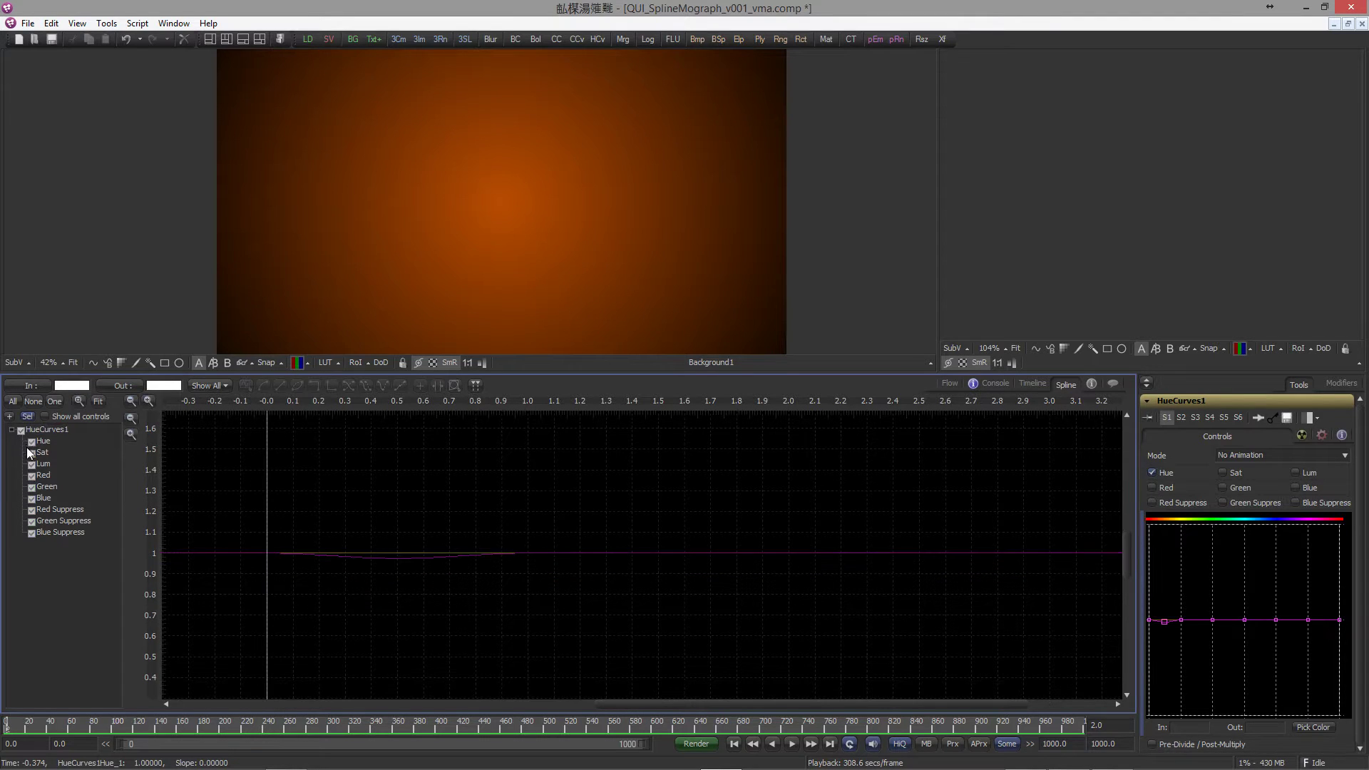
click(22, 431)
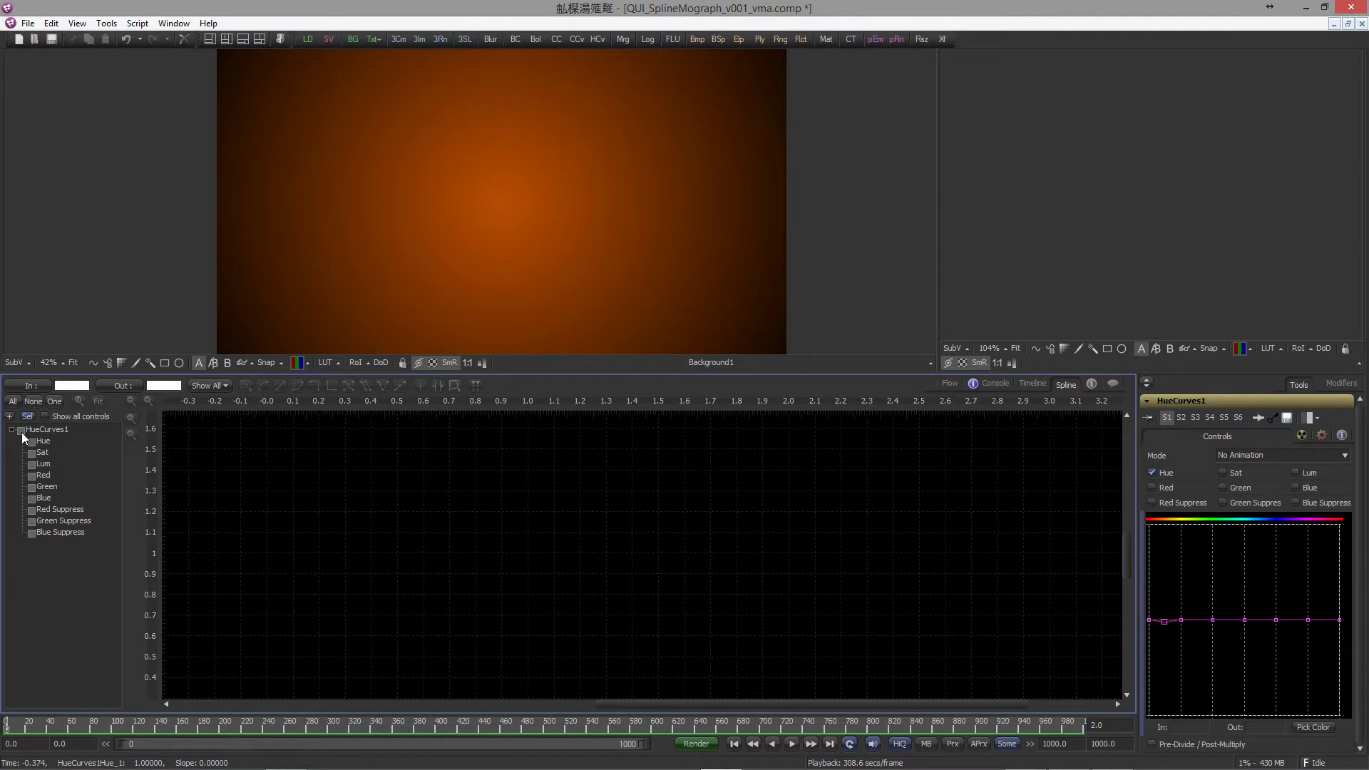
click(22, 431)
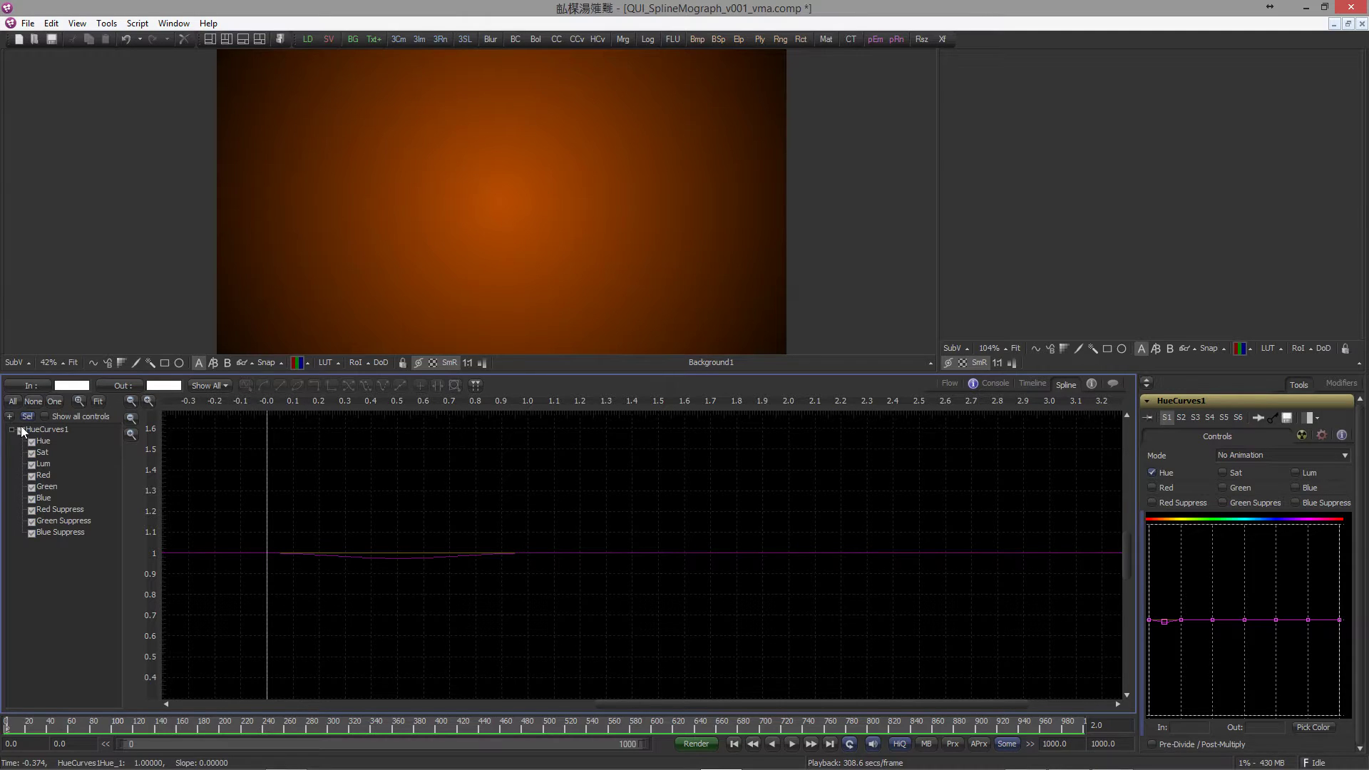
click(21, 431)
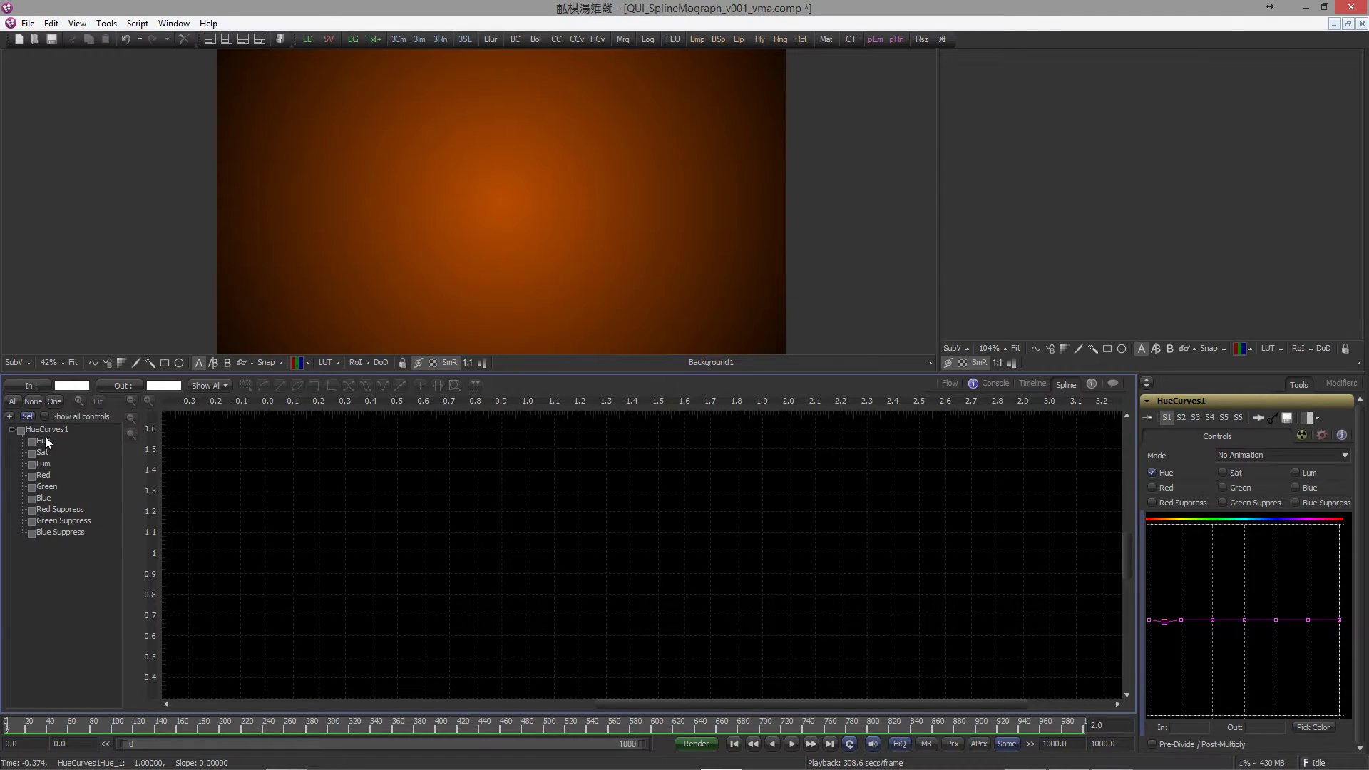
click(21, 430)
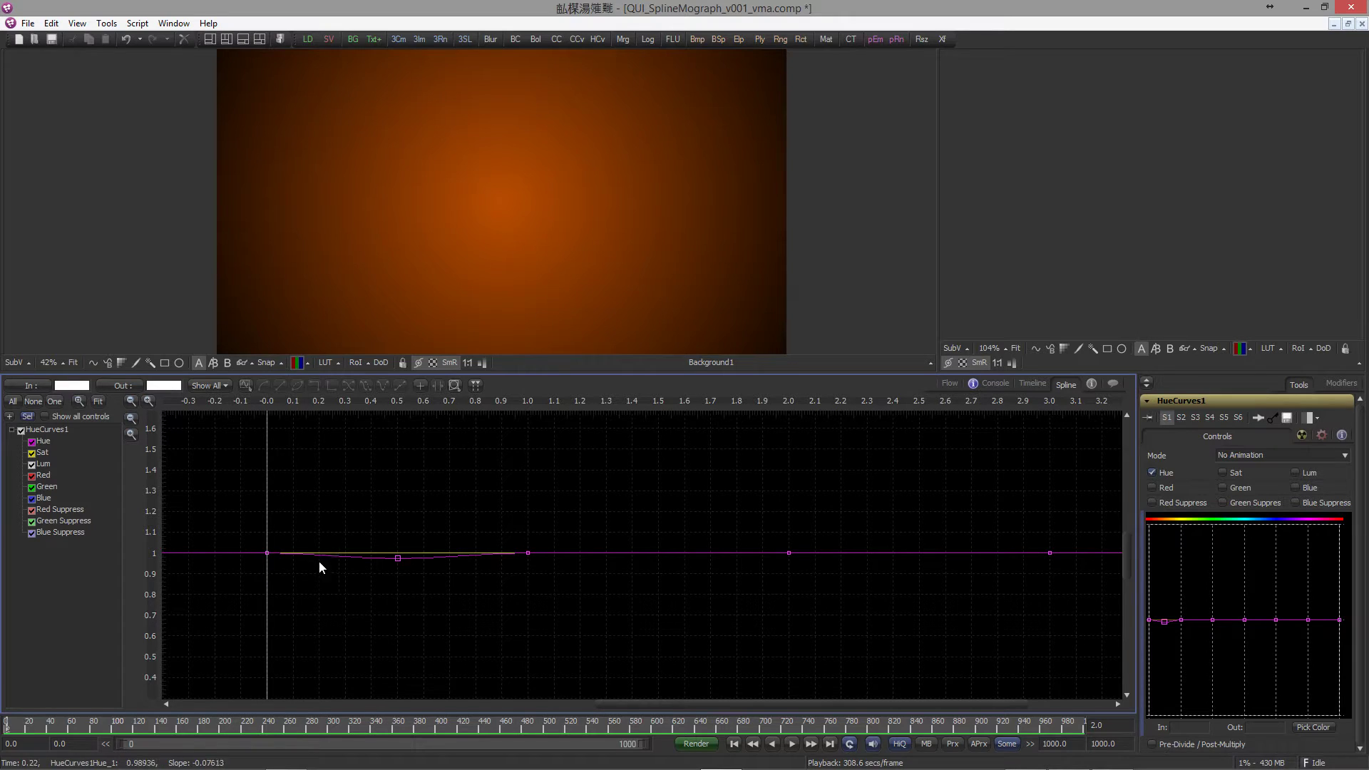
Step: Set the HueCurves1 curves to view-only except an editable Hue curve, and place a Hue point at about 0.65, 1.006
click(20, 431)
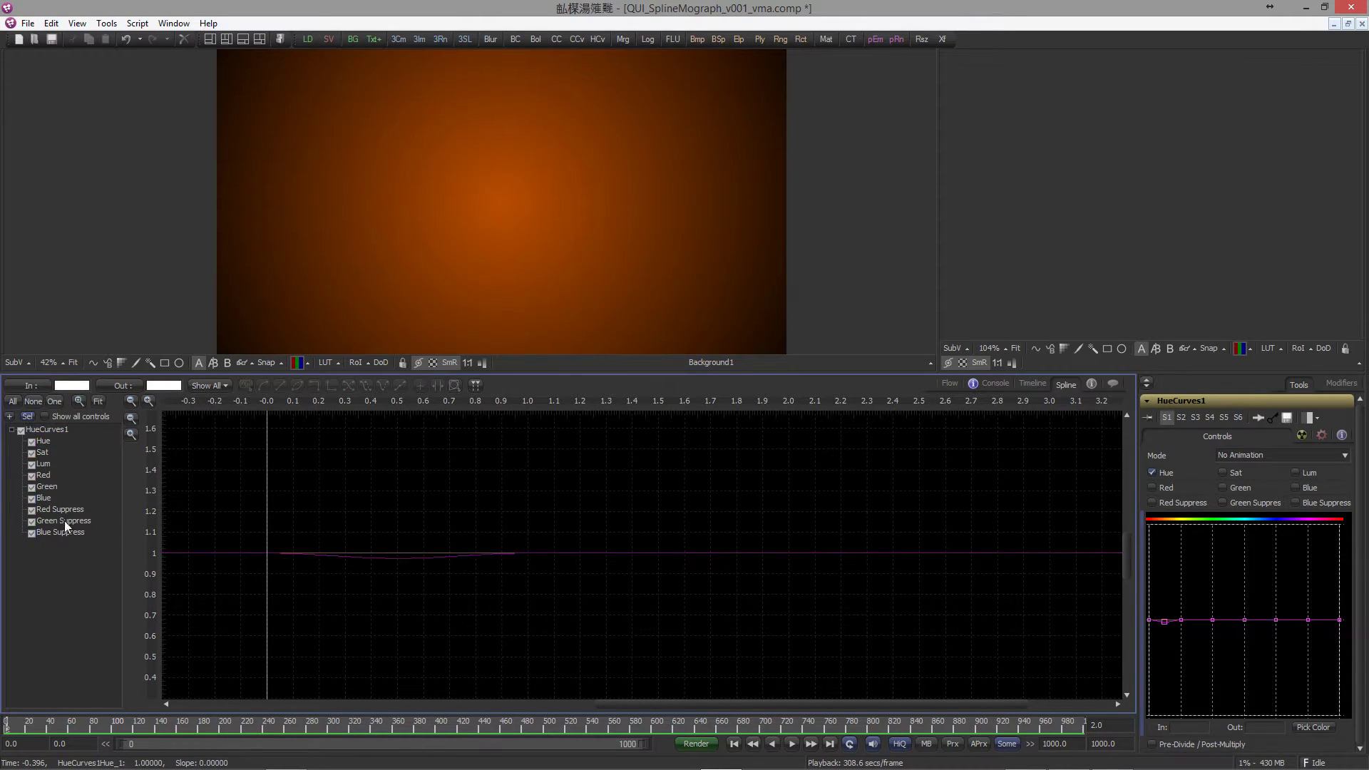
click(32, 442)
click(31, 442)
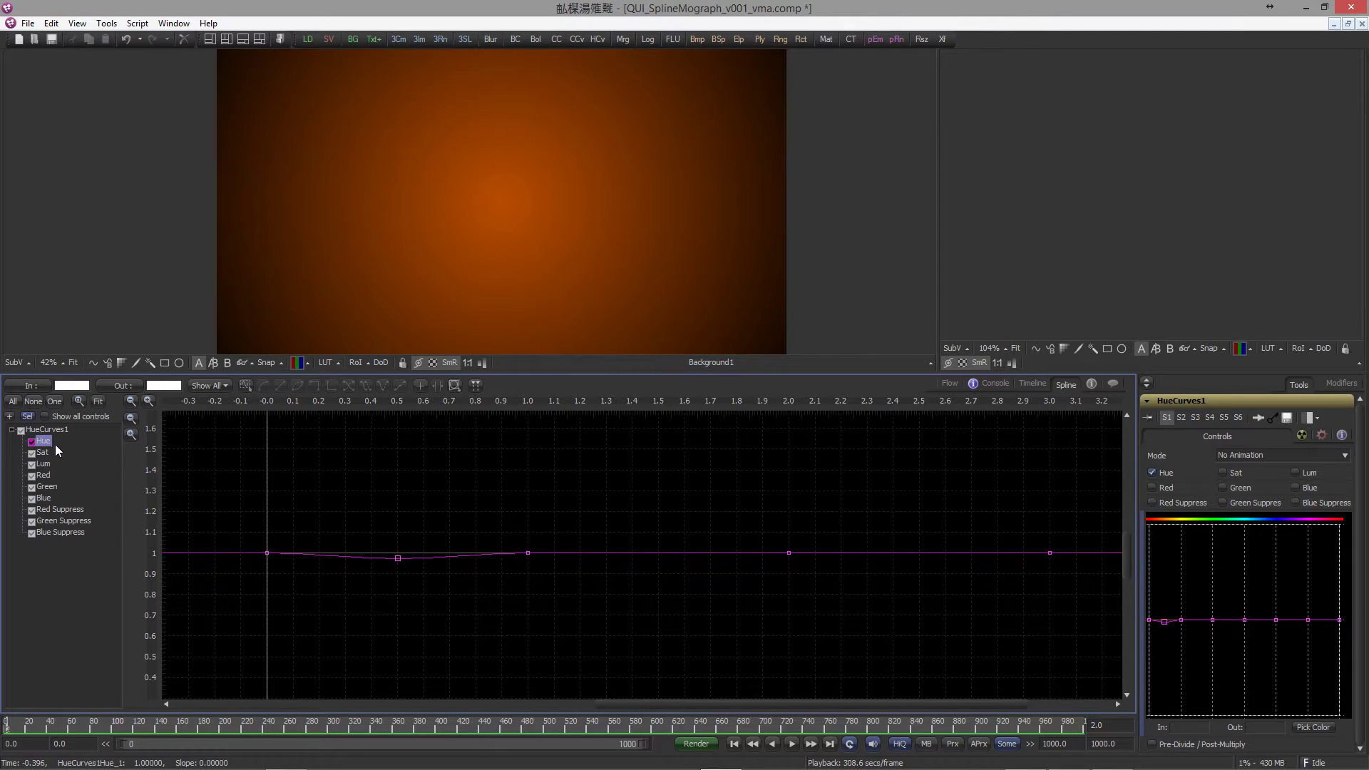
click(417, 553)
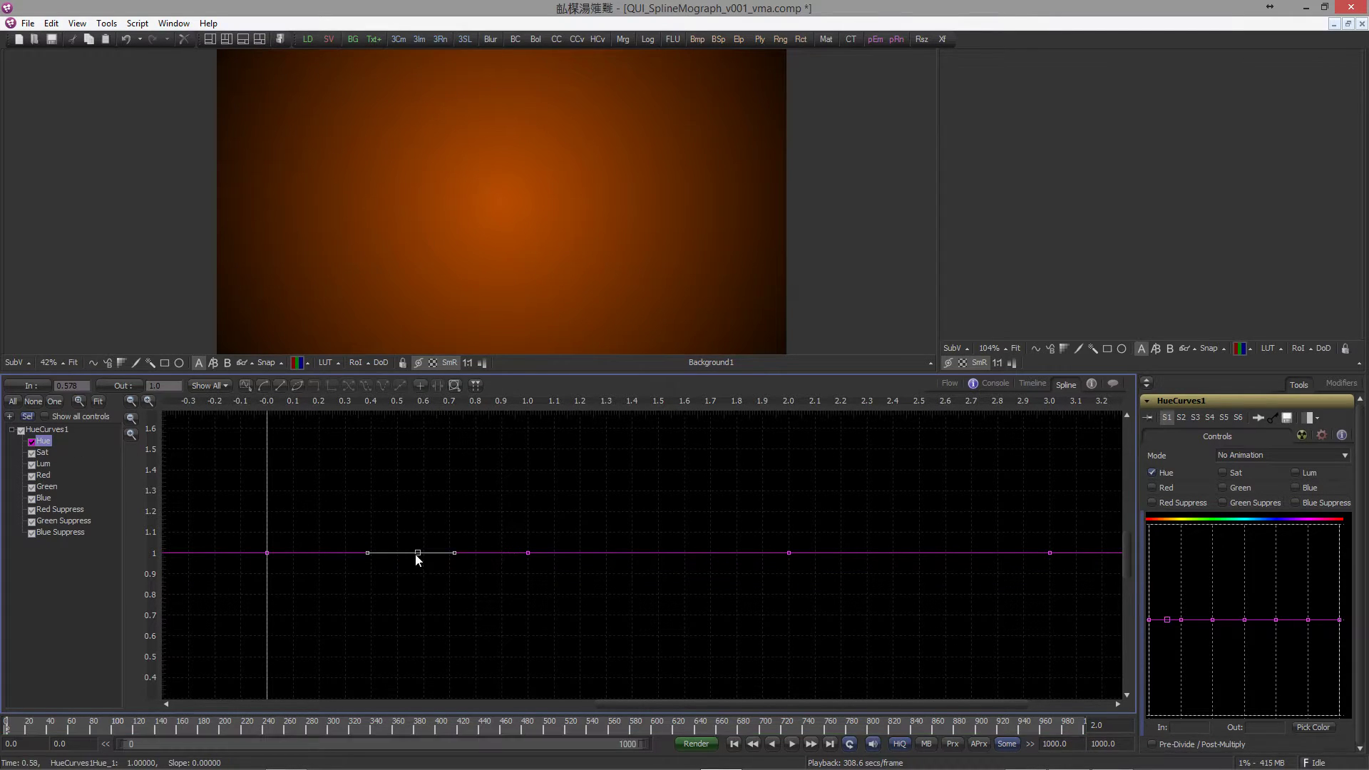
mouse_move(419, 560)
mouse_down()
mouse_move(404, 474)
mouse_move(431, 510)
mouse_move(418, 544)
mouse_move(439, 555)
mouse_up()
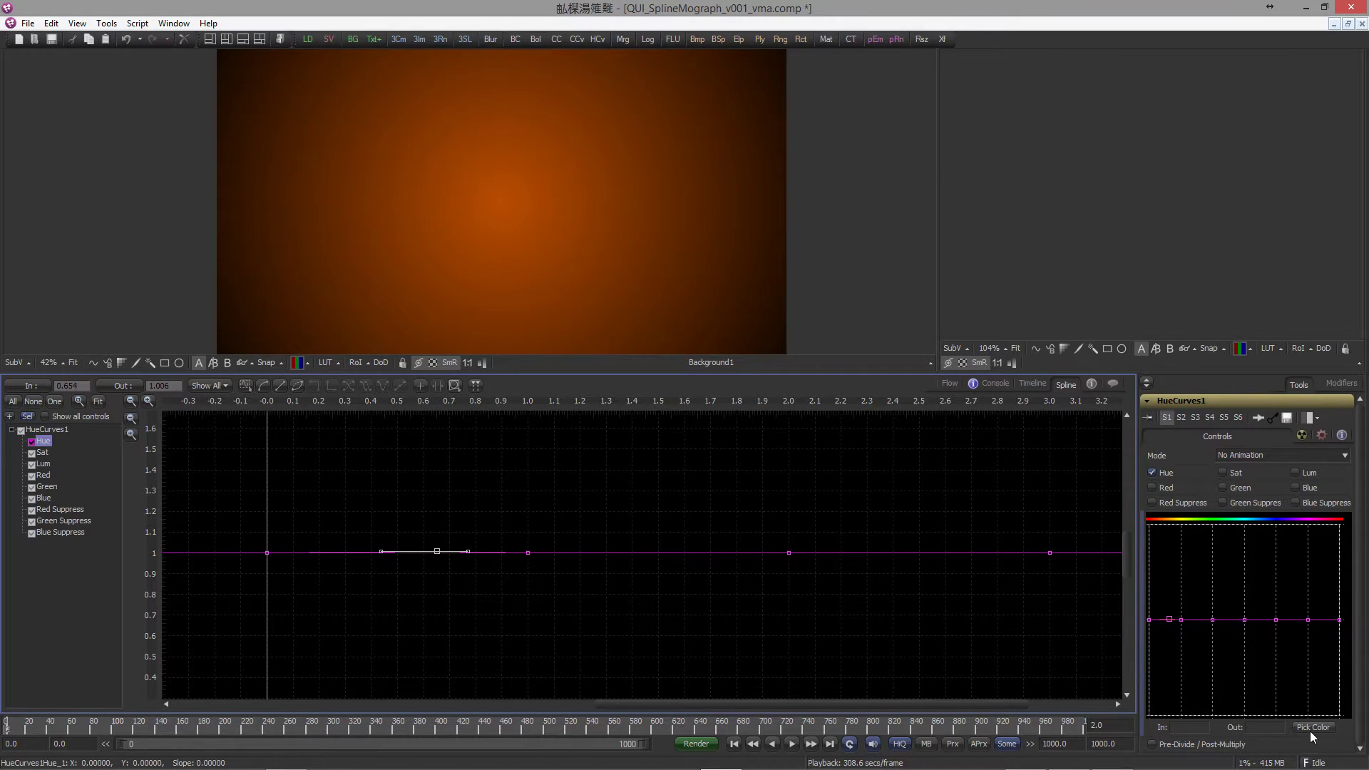
Step: Pick a color from the orange background to add a point on the Hue curve and raise that point to about 1.05
drag(1311, 728, 444, 273)
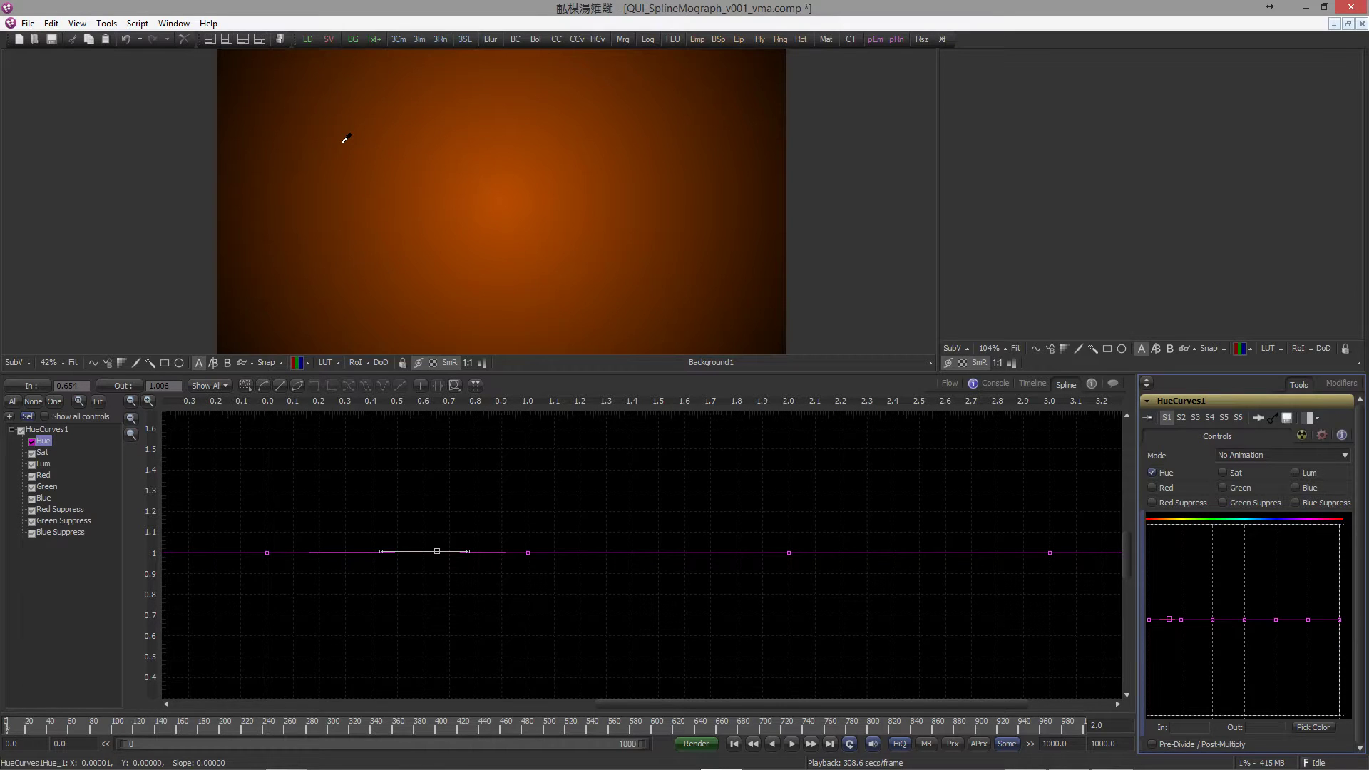
drag(346, 138, 310, 164)
click(357, 606)
scroll(356, 606, up, 2)
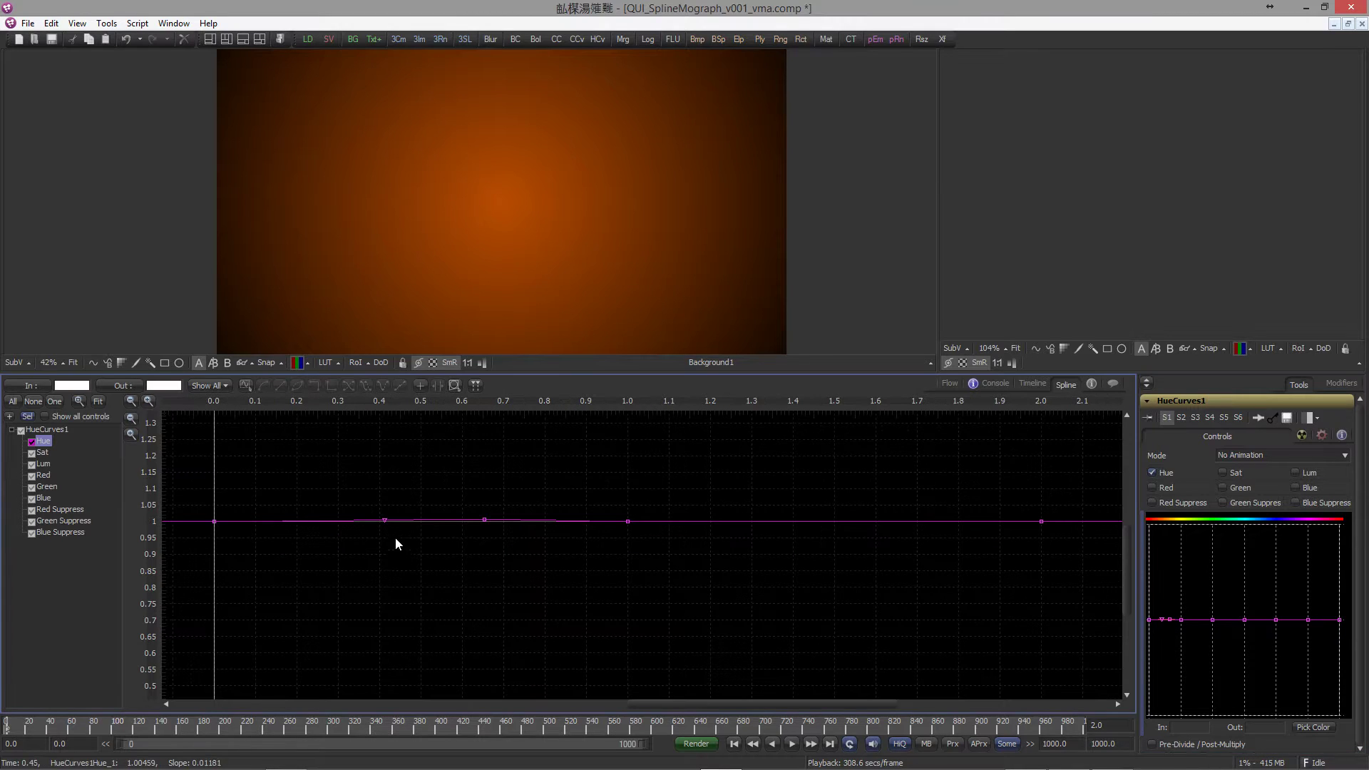
drag(386, 524, 421, 505)
click(379, 481)
right_click(1161, 622)
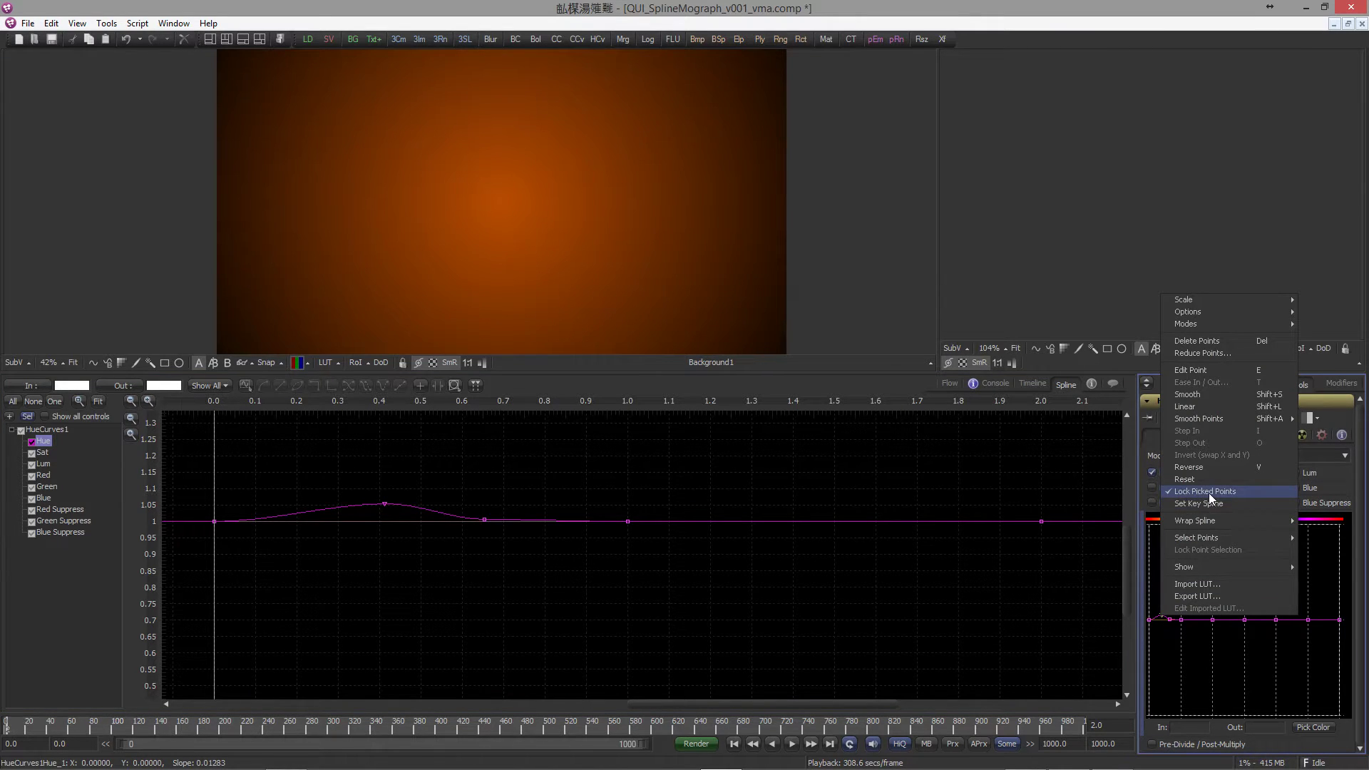
click(1081, 493)
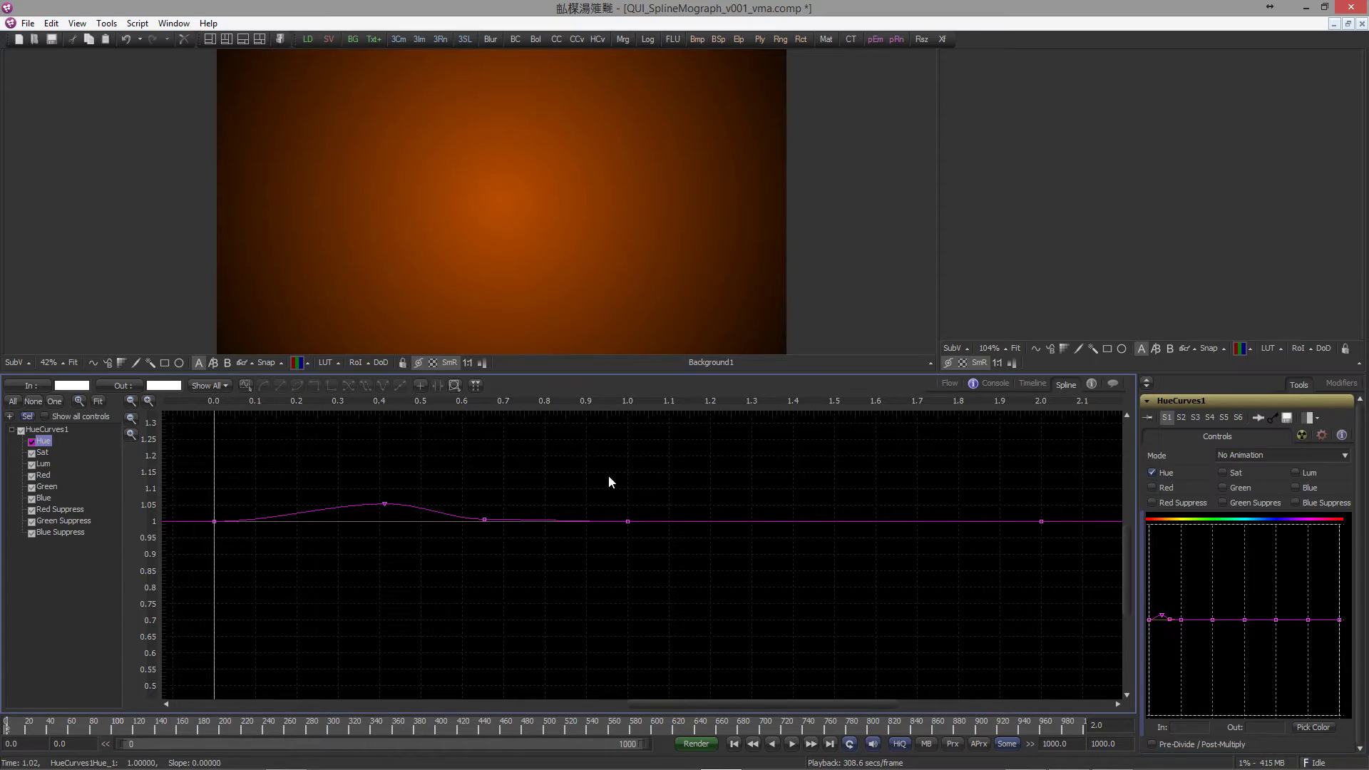
right_click(385, 511)
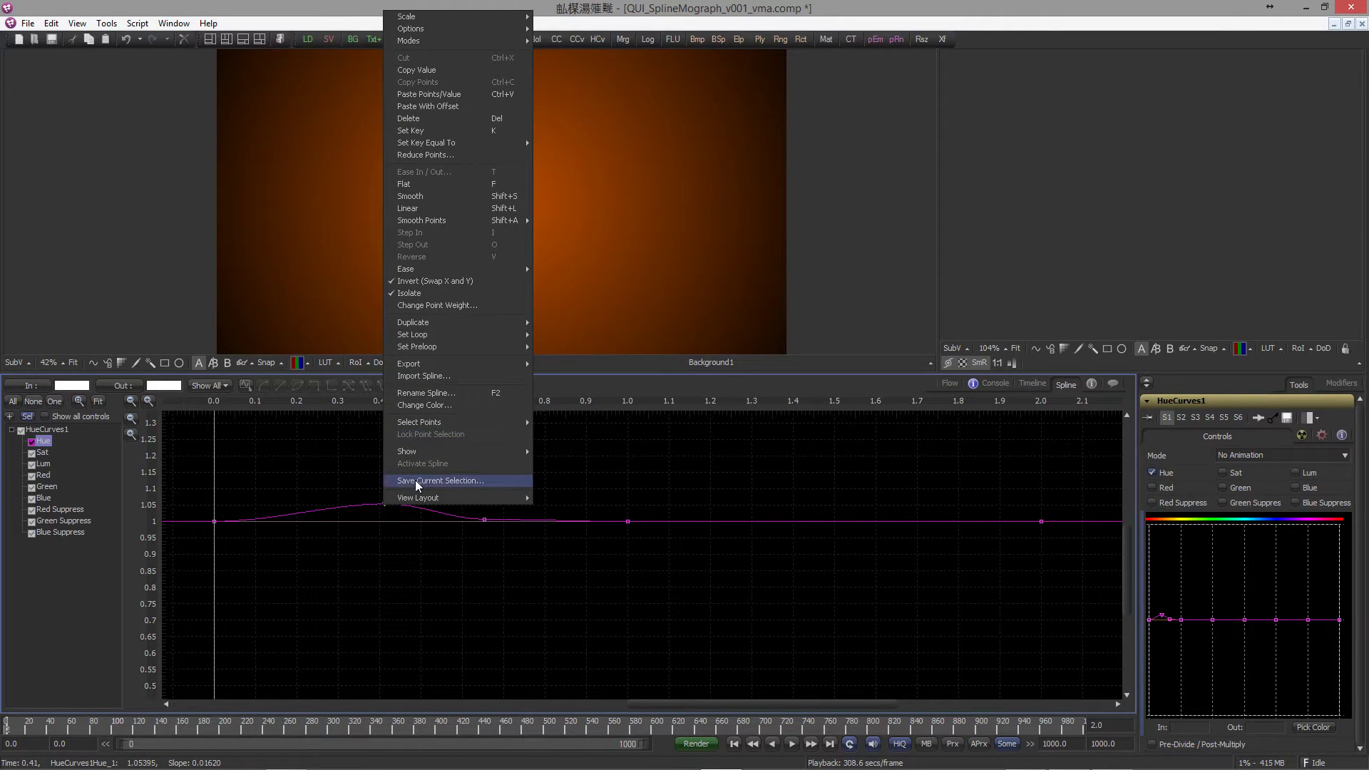
mouse_move(420, 455)
key(Escape)
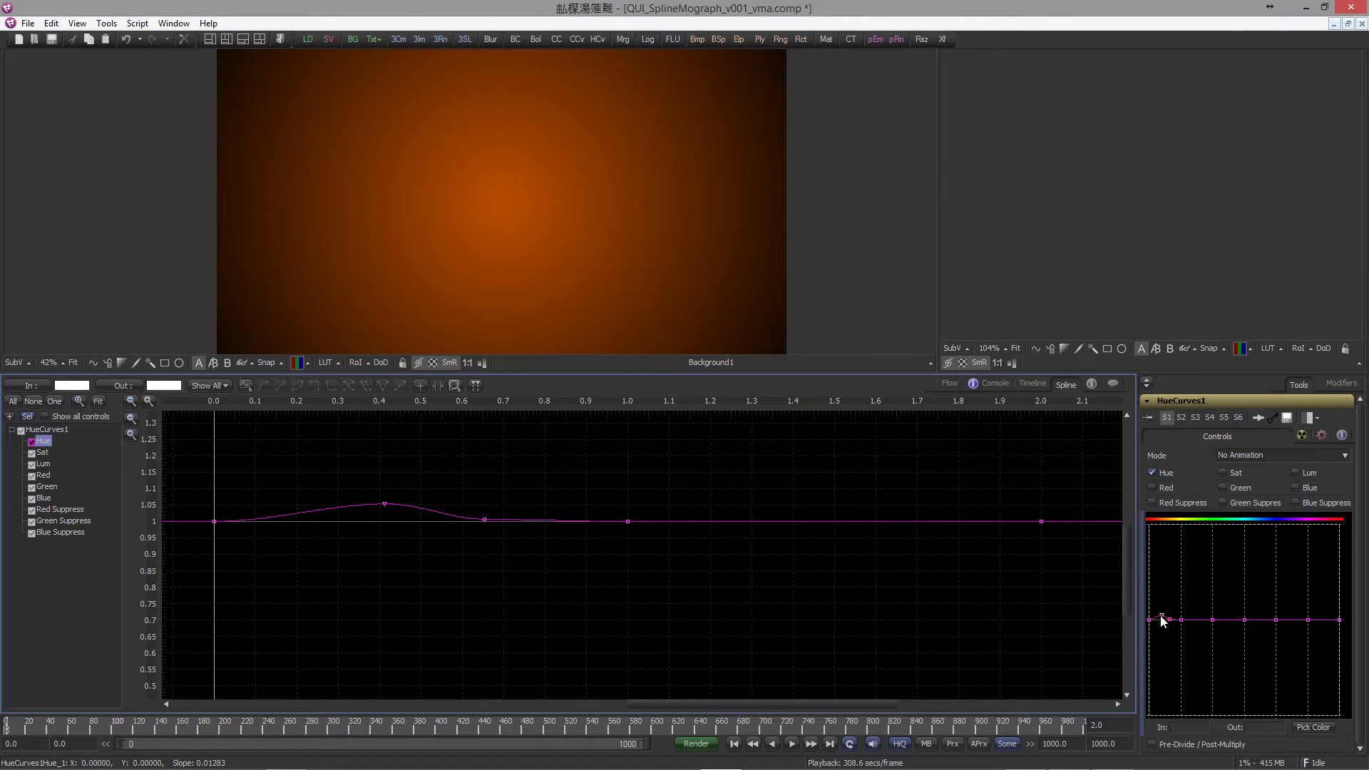
Step: Turn off Lock Picked Points for the Hue curve and move its picked point to about 0.44, 1.06
right_click(1161, 614)
click(1184, 501)
mouse_move(385, 504)
mouse_down()
mouse_move(358, 486)
mouse_move(395, 502)
mouse_up()
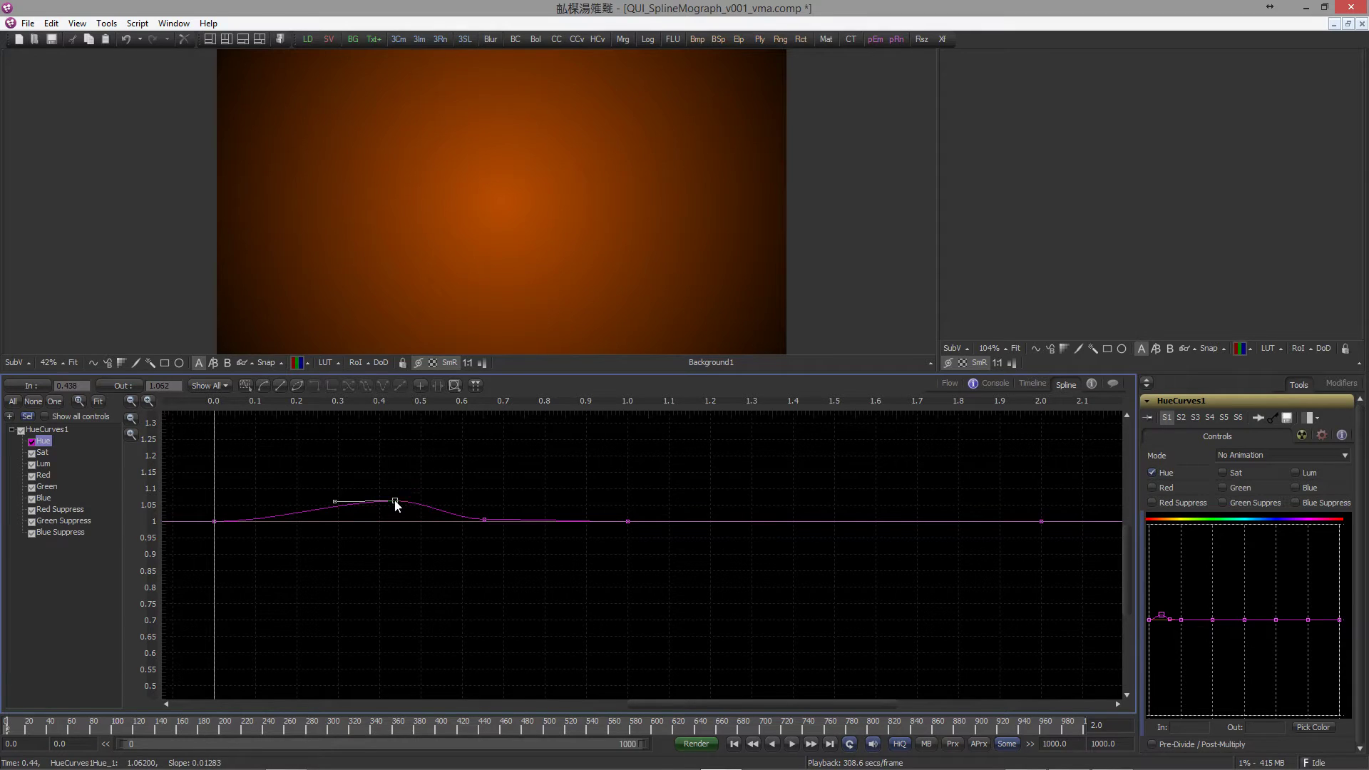
click(477, 488)
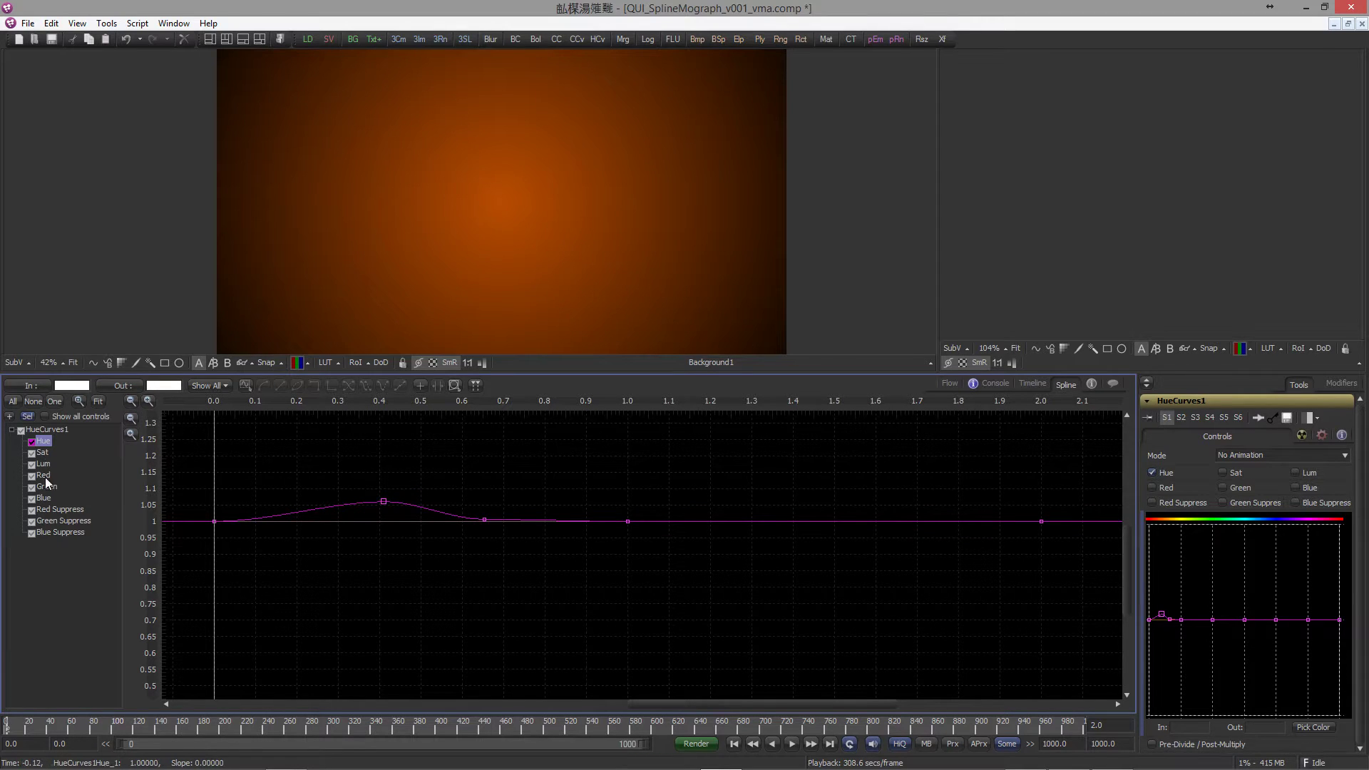
Step: Show only the Lum curve in the Spline editor and enable the Hue and Sat curves in the HueCurves1 controls
click(22, 432)
click(32, 465)
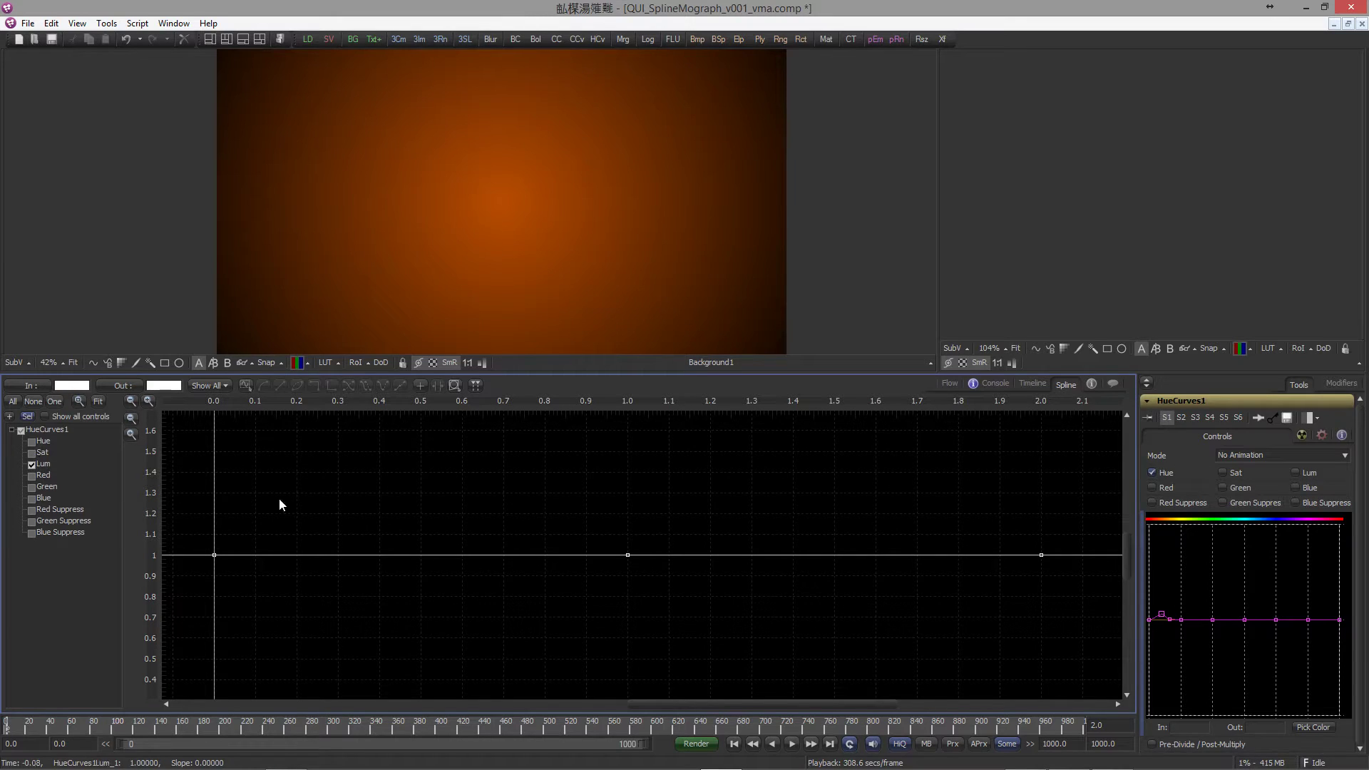
click(1153, 473)
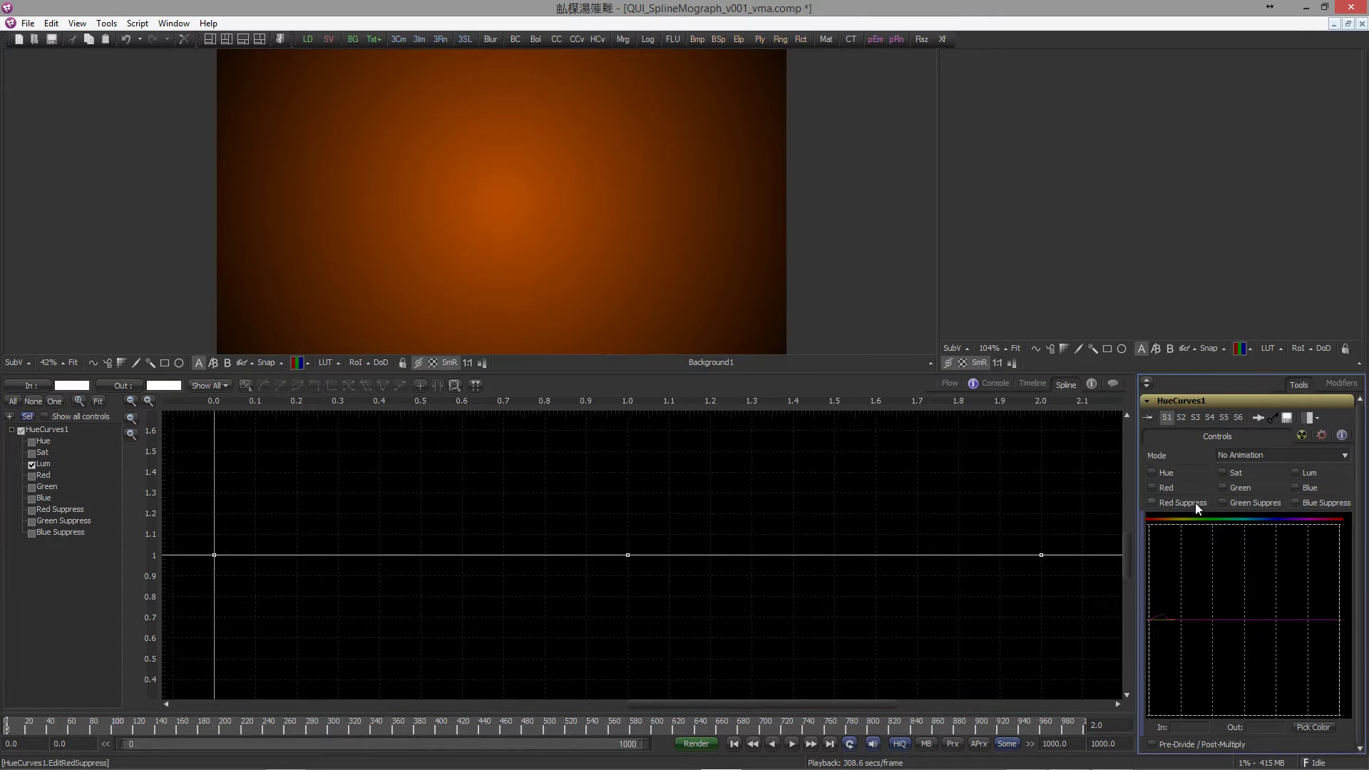
click(1222, 473)
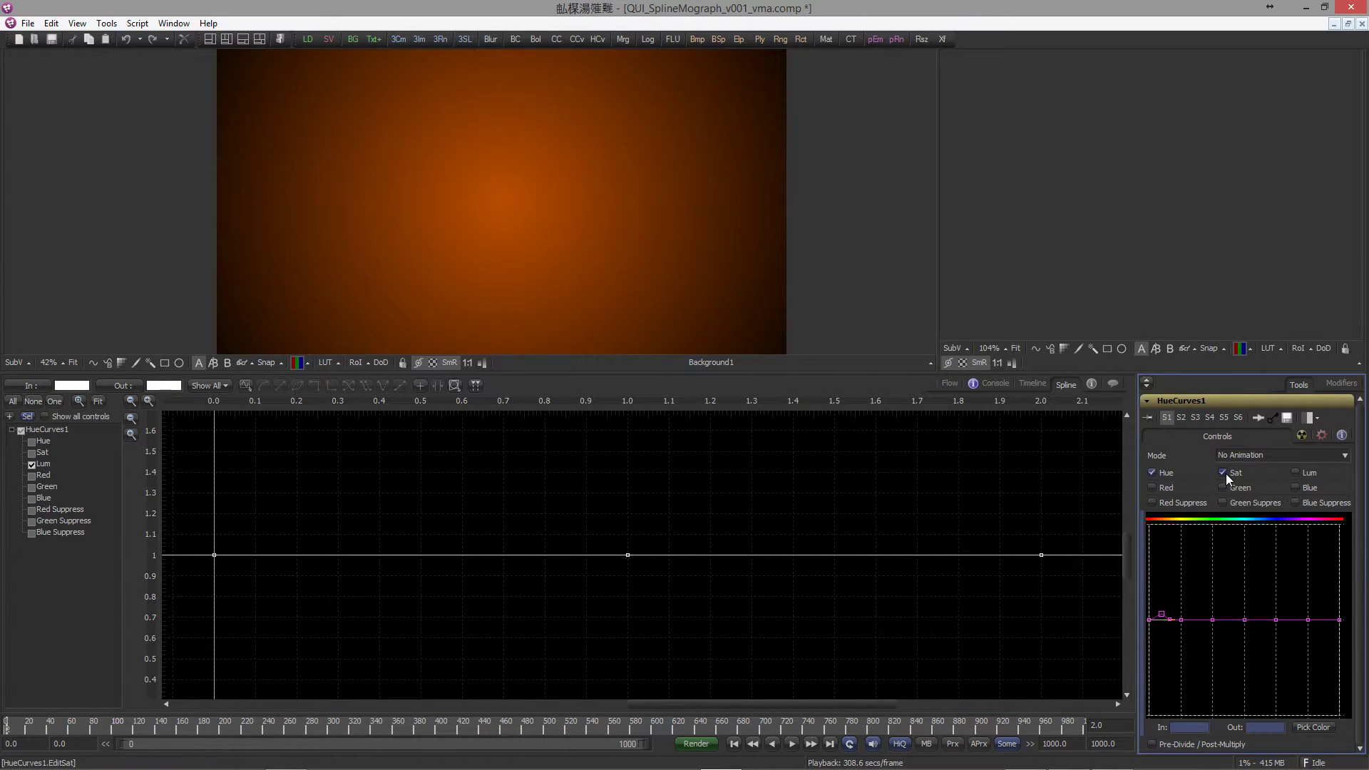
click(1226, 472)
click(1225, 472)
Step: Select the ColorCurves1 node in the flow and examine its RGB curves in the Spline editor
key(F5)
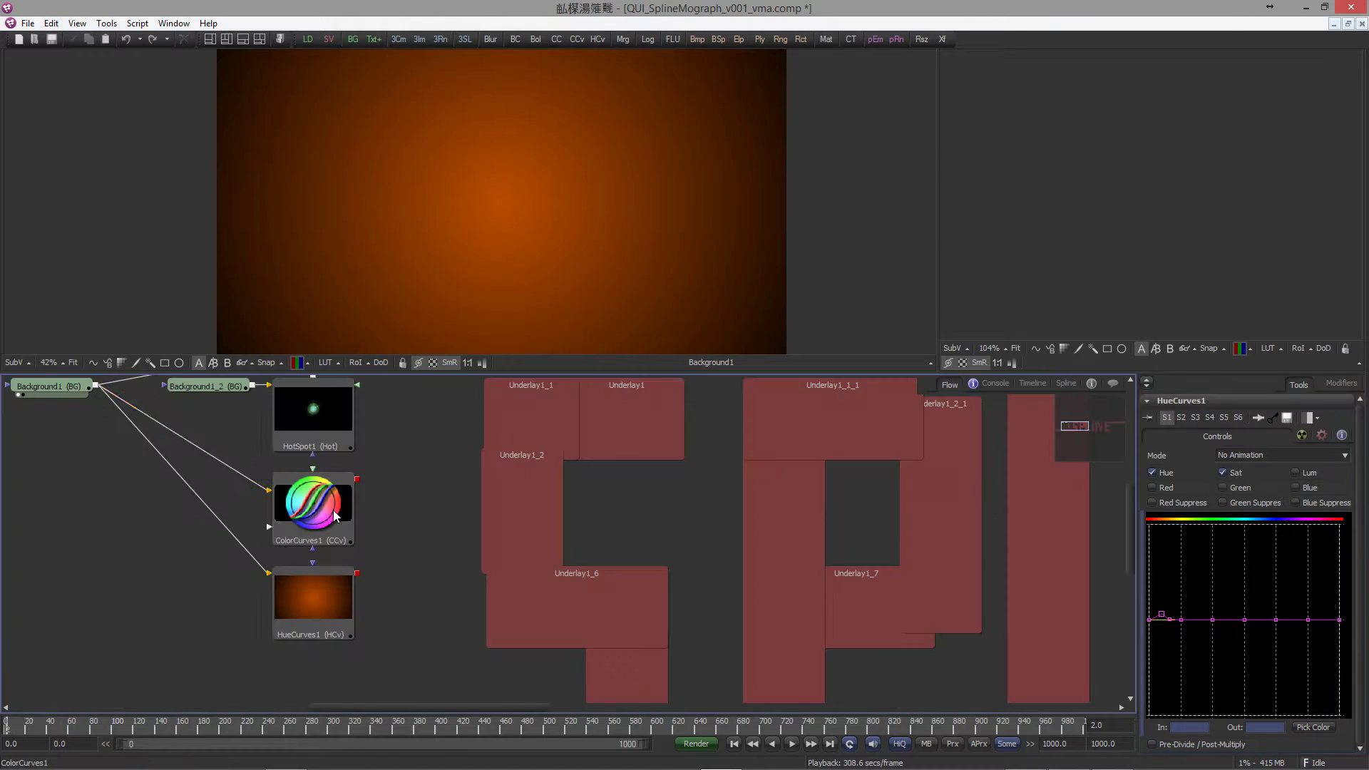
click(310, 514)
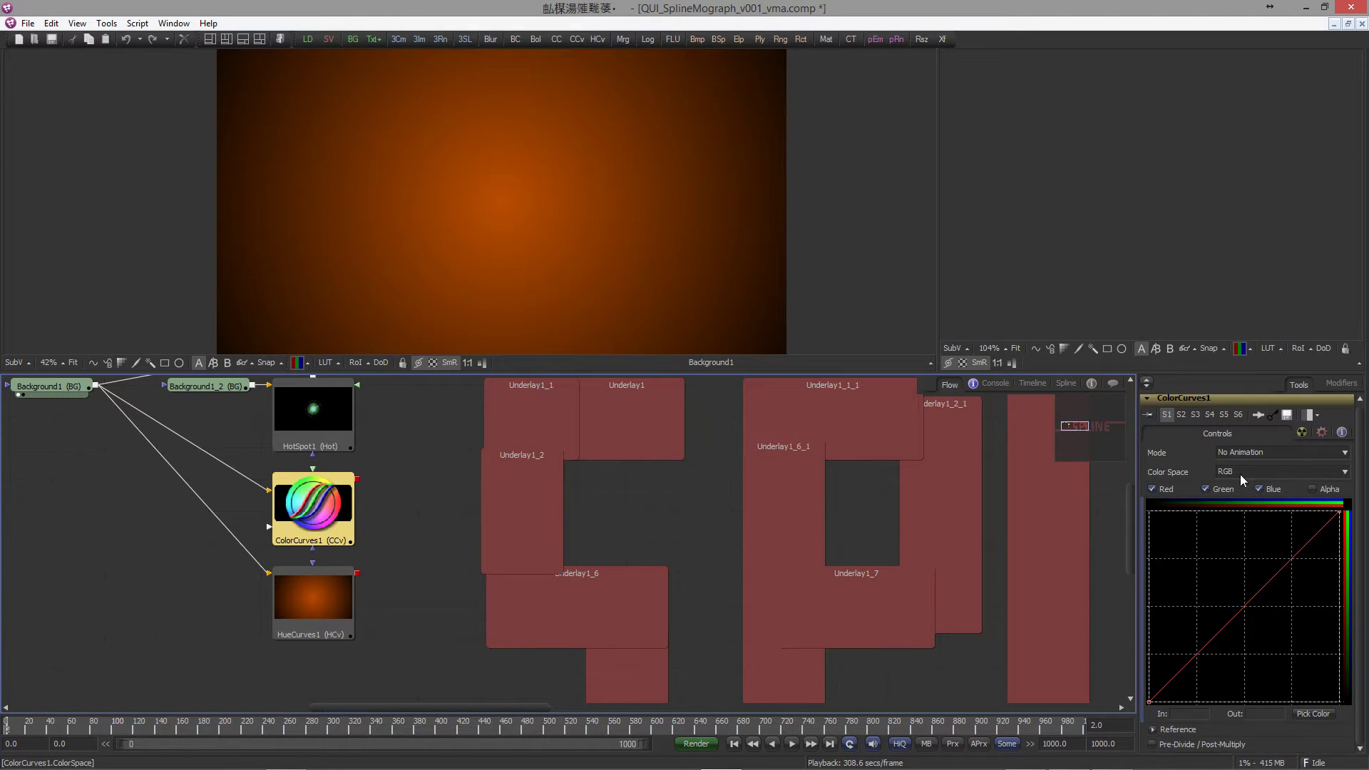
click(1066, 384)
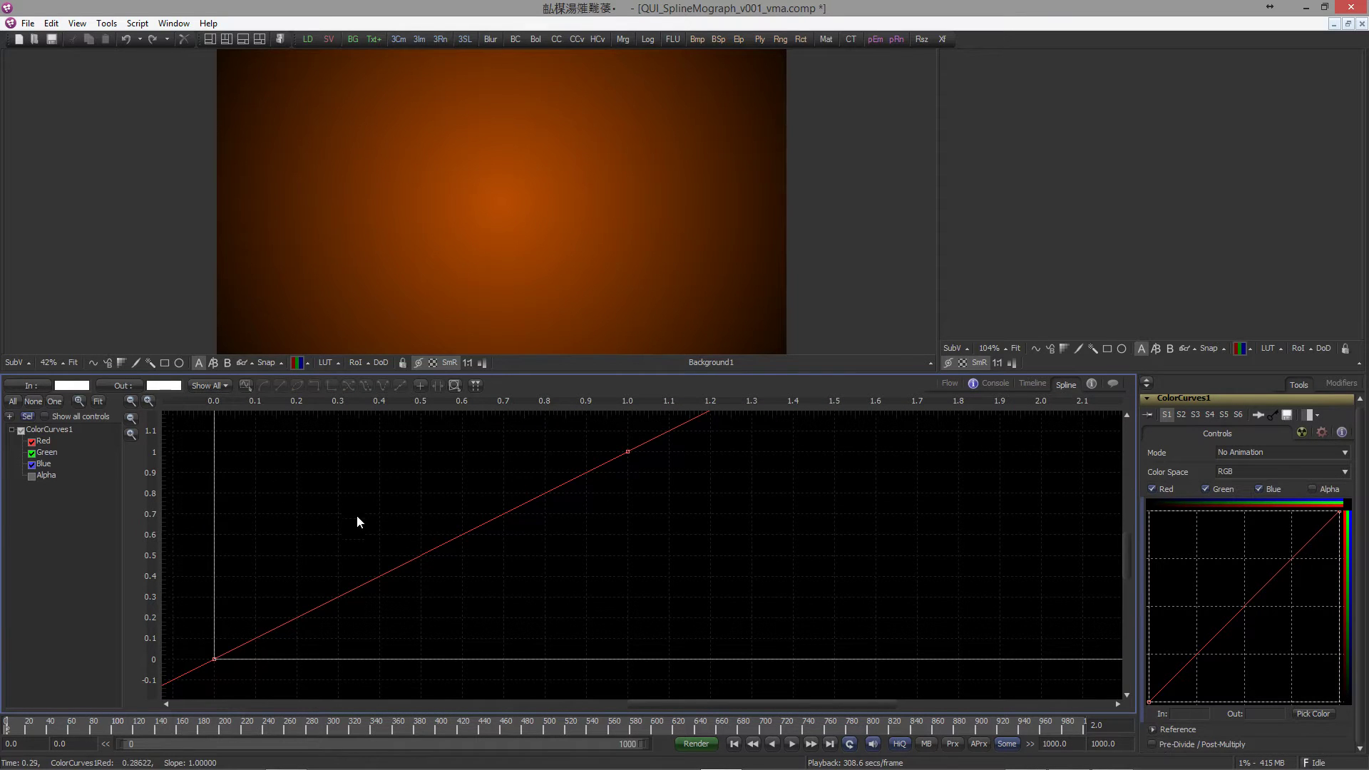
drag(358, 516, 408, 580)
scroll(315, 553, down, 1)
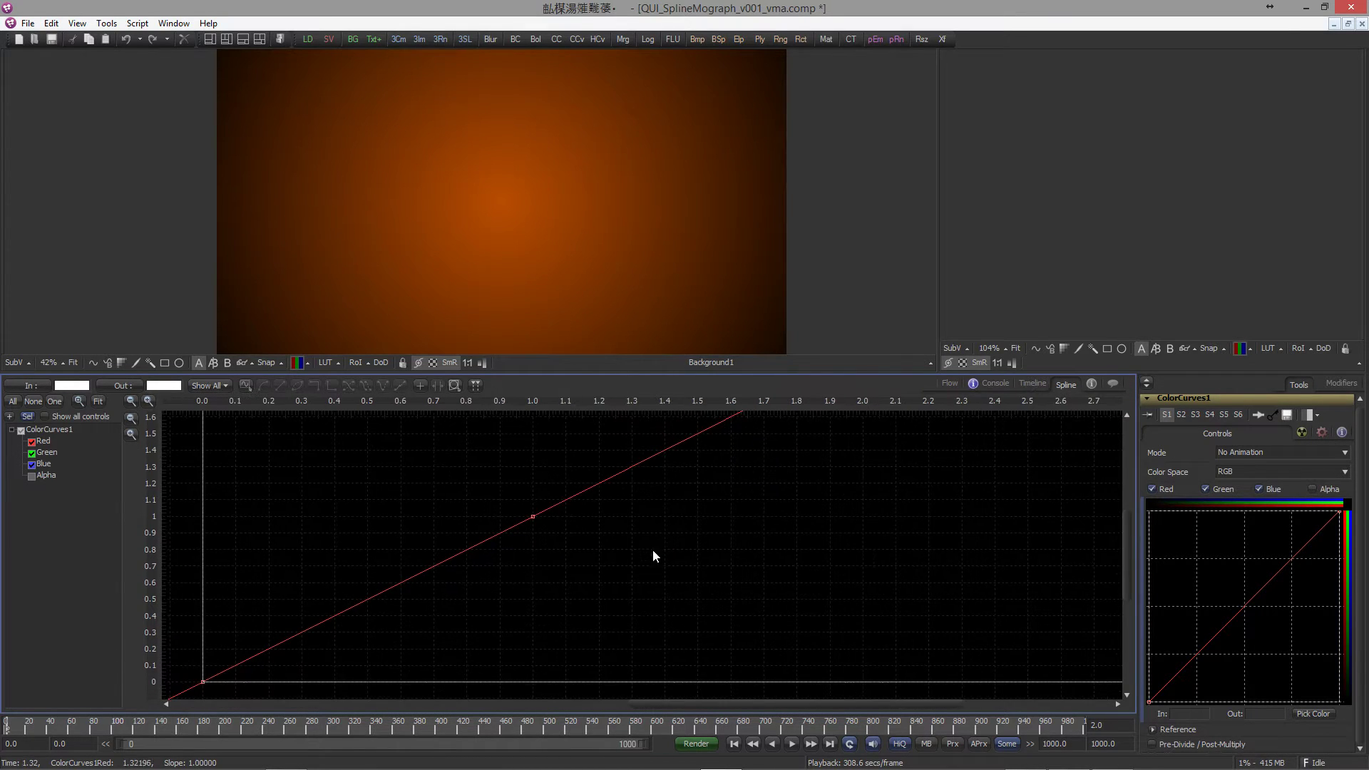
drag(652, 557, 654, 618)
scroll(444, 574, down, 2)
drag(444, 575, 510, 616)
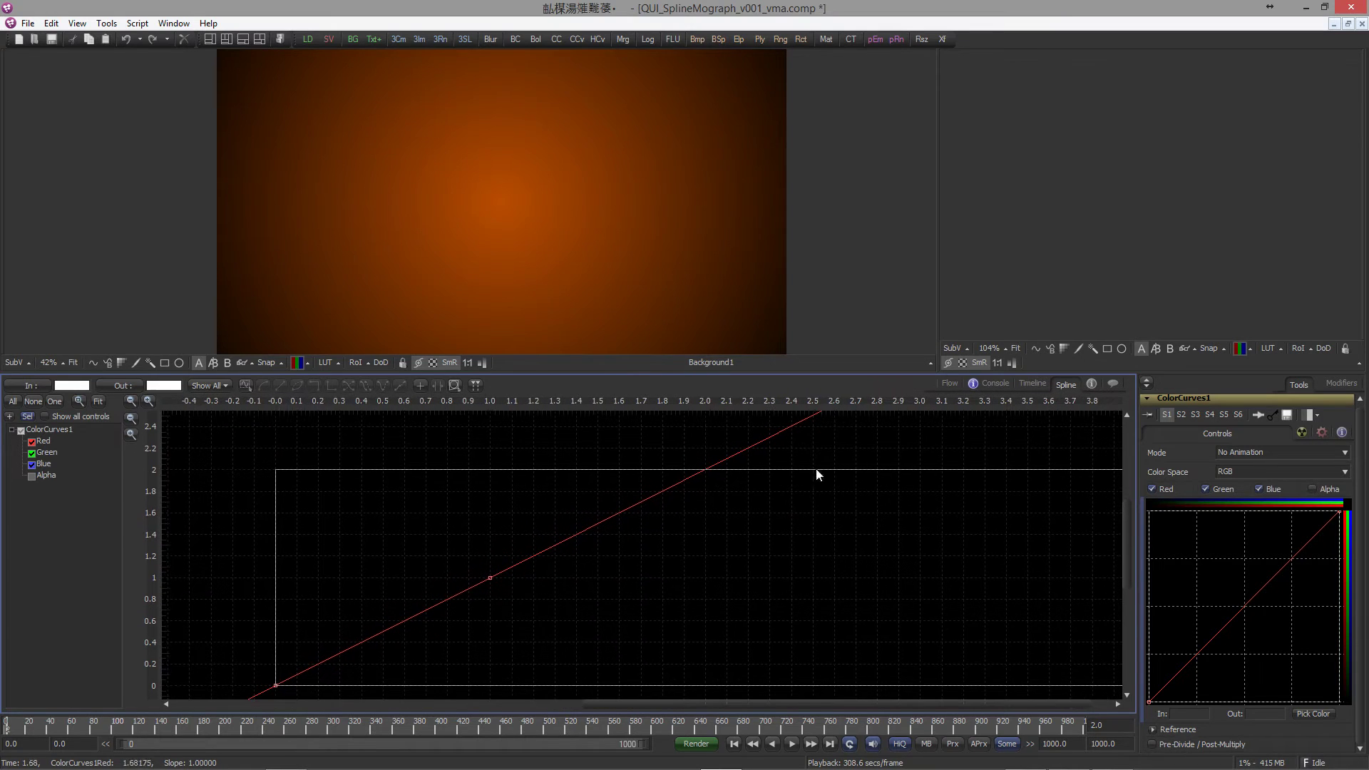
Step: Display HotSpot1 in the viewer with its curves in the Spline editor, and return to the node flow with nothing selected
click(949, 384)
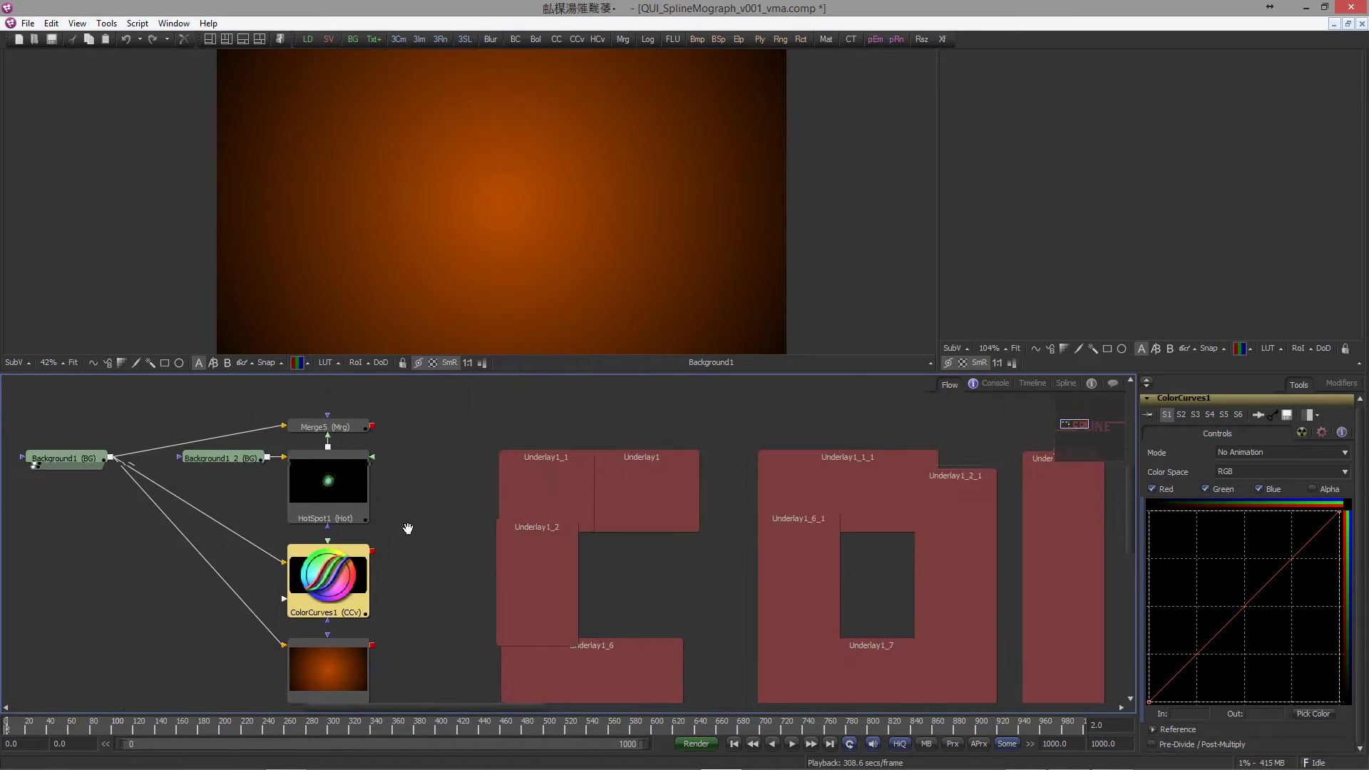
scroll(408, 528, up, 3)
click(396, 546)
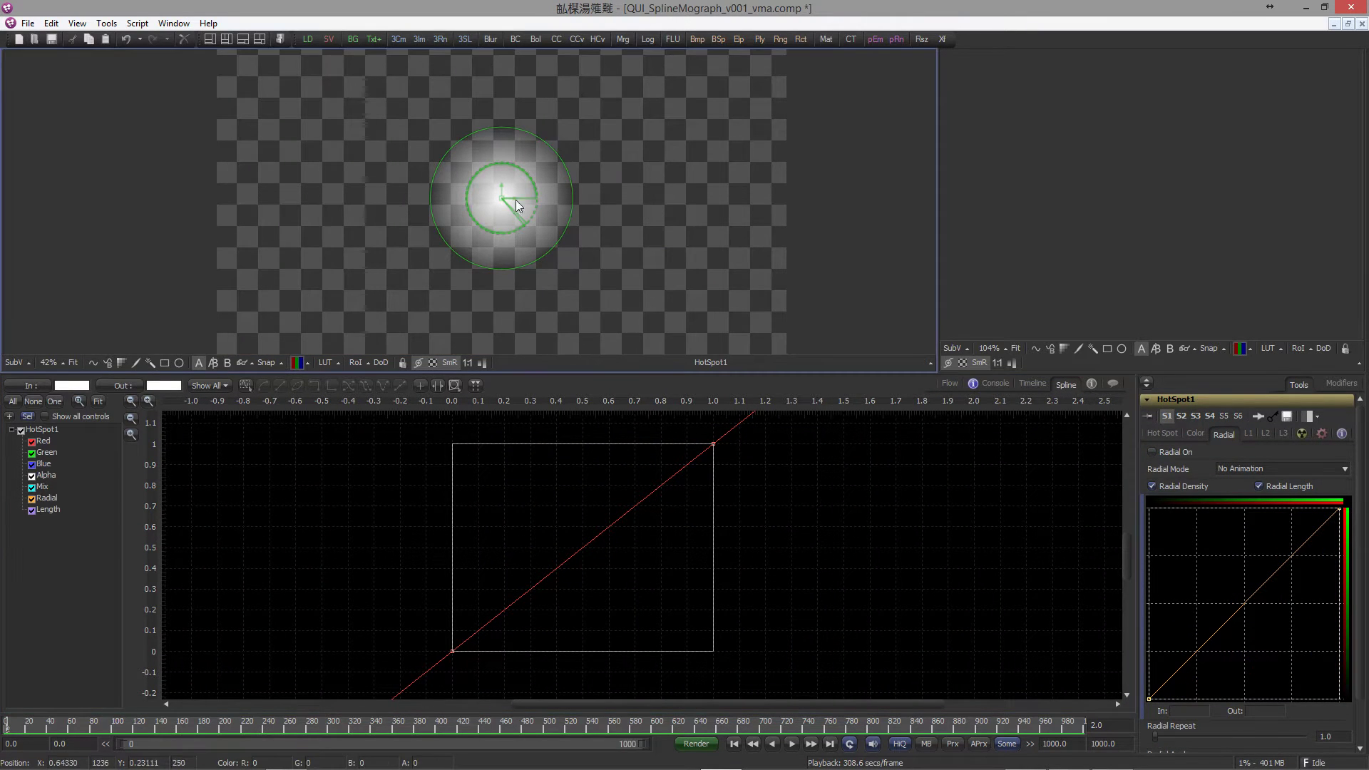
click(950, 384)
click(570, 495)
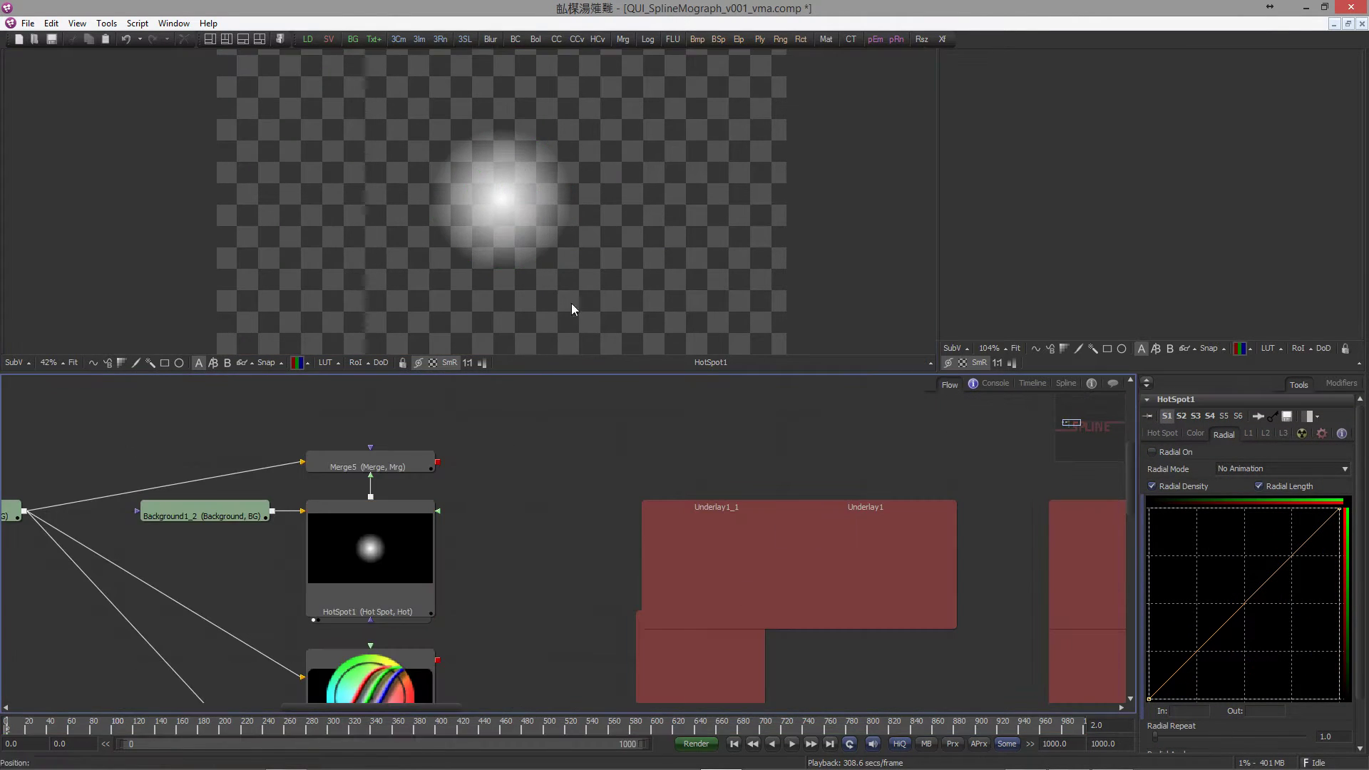
Step: Select the HotSpot1 node, show its curves in the Spline editor and examine its Color and Radial controls
click(362, 574)
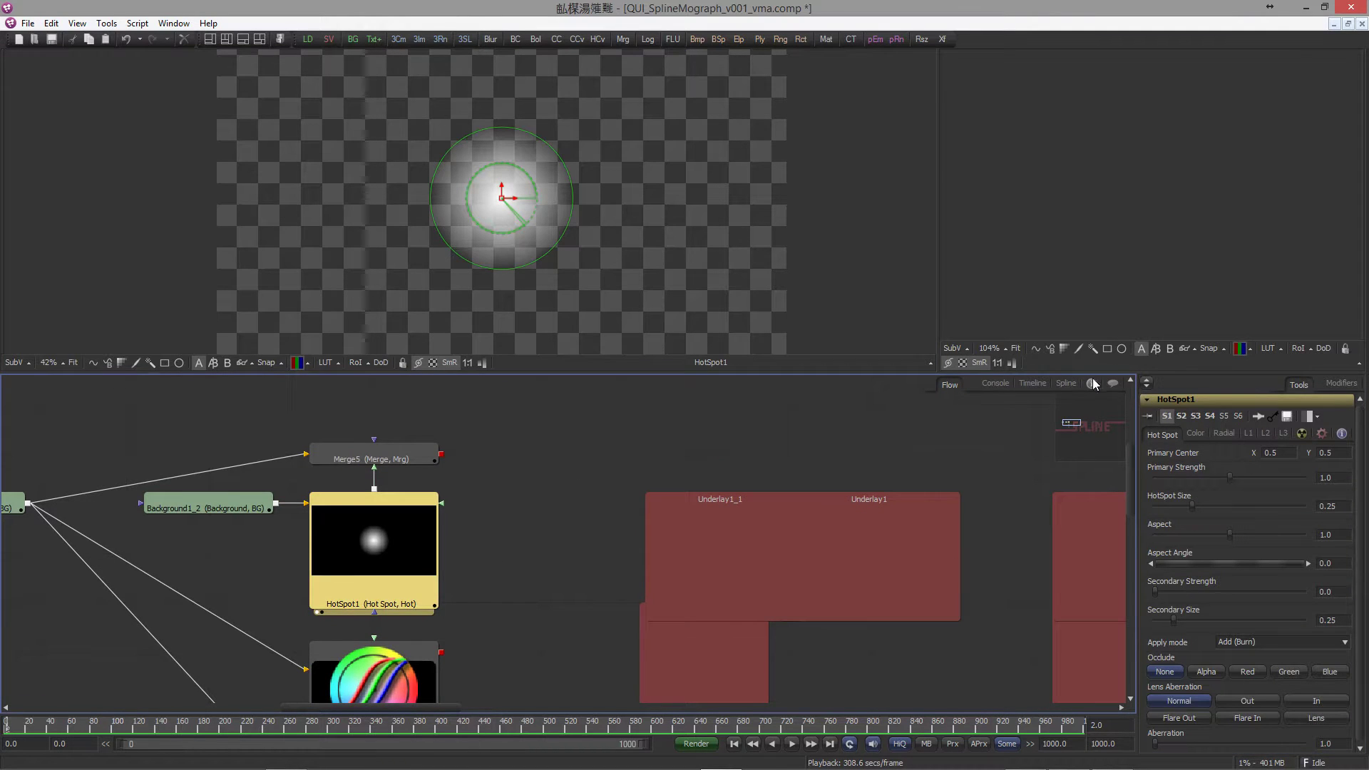
click(1066, 383)
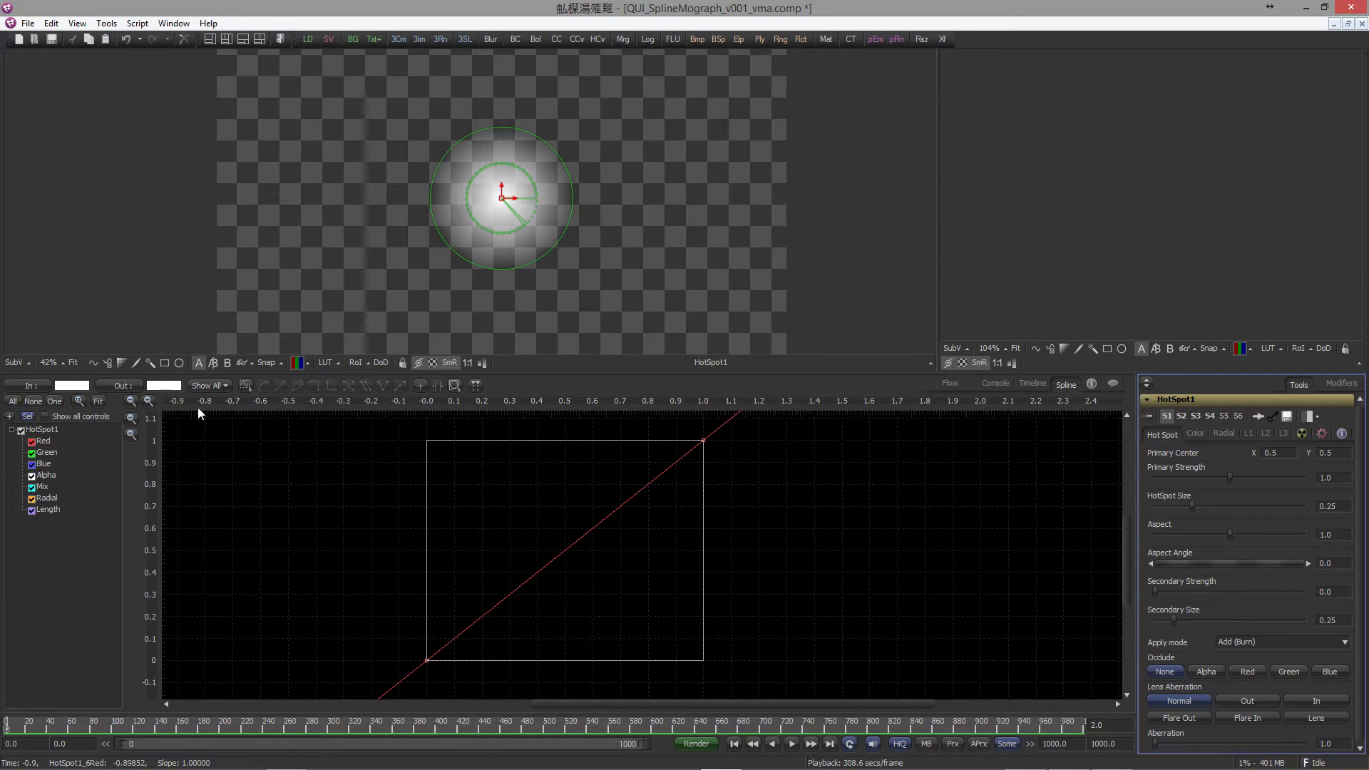
click(1204, 437)
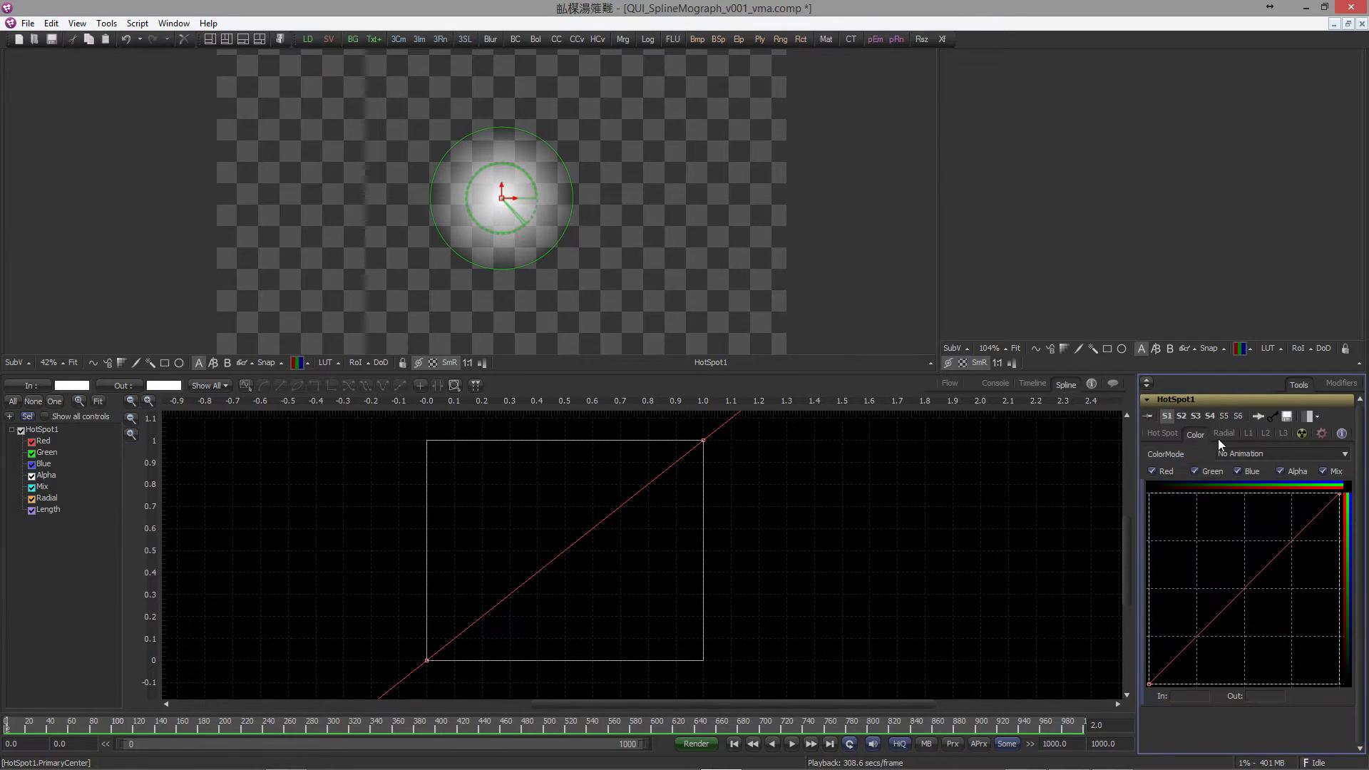
click(1219, 437)
click(1195, 434)
Step: Make only HotSpot1's Radial curve active in the Spline editor and add a series of zigzag points along the diagonal
click(23, 433)
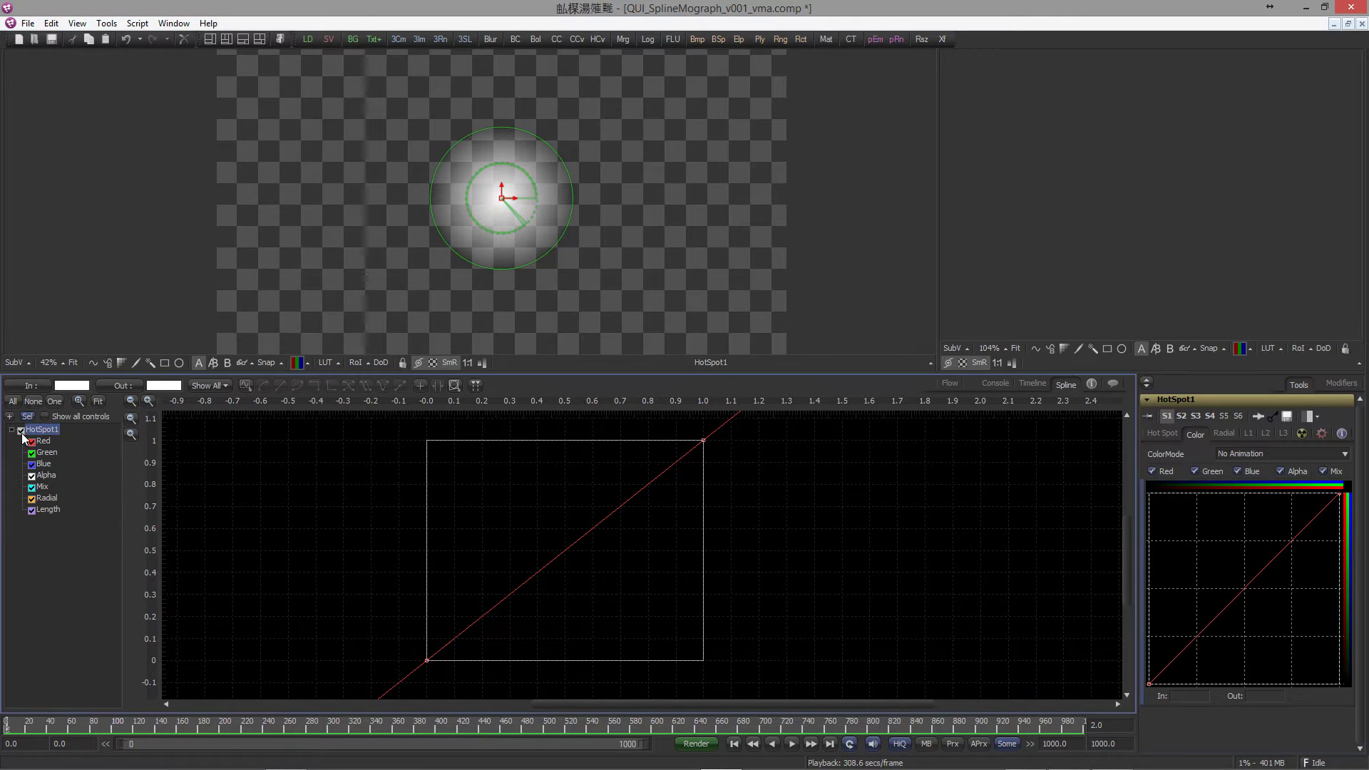
click(22, 436)
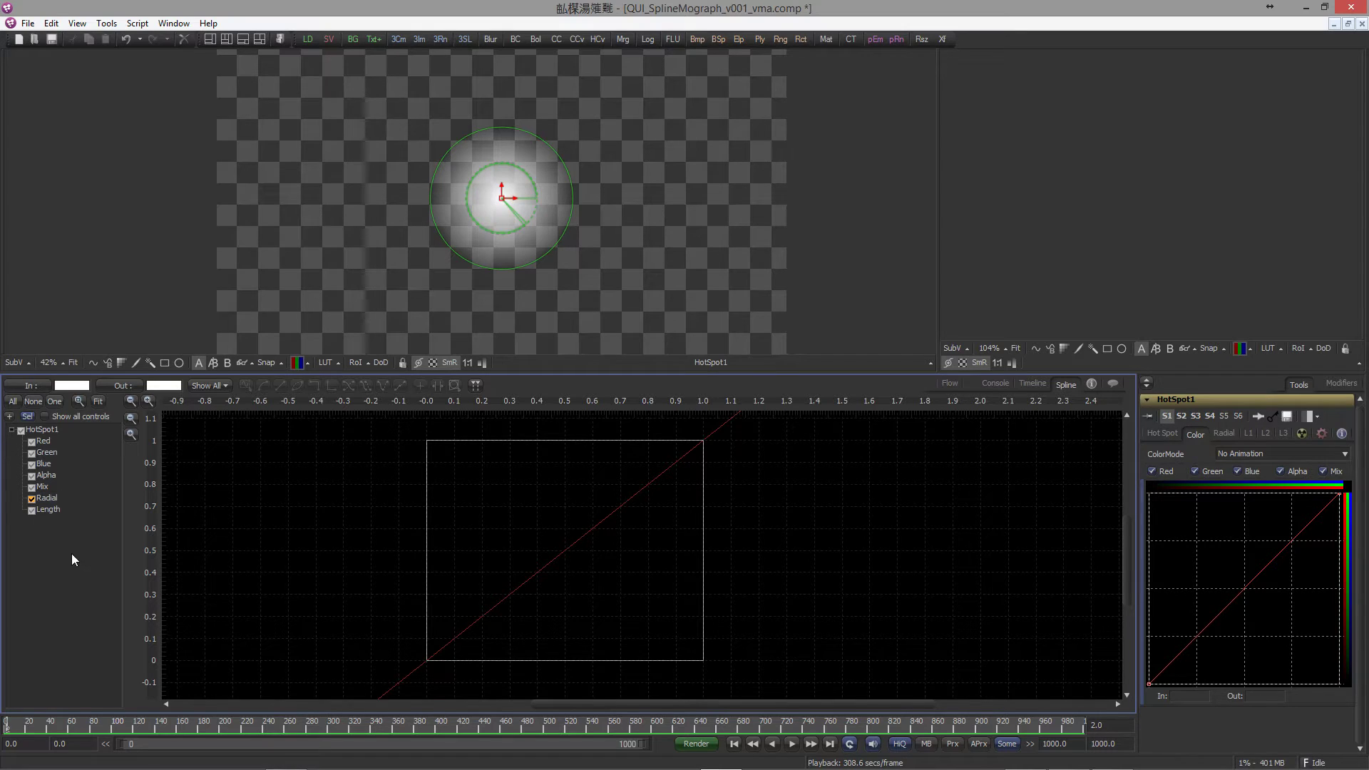
click(416, 668)
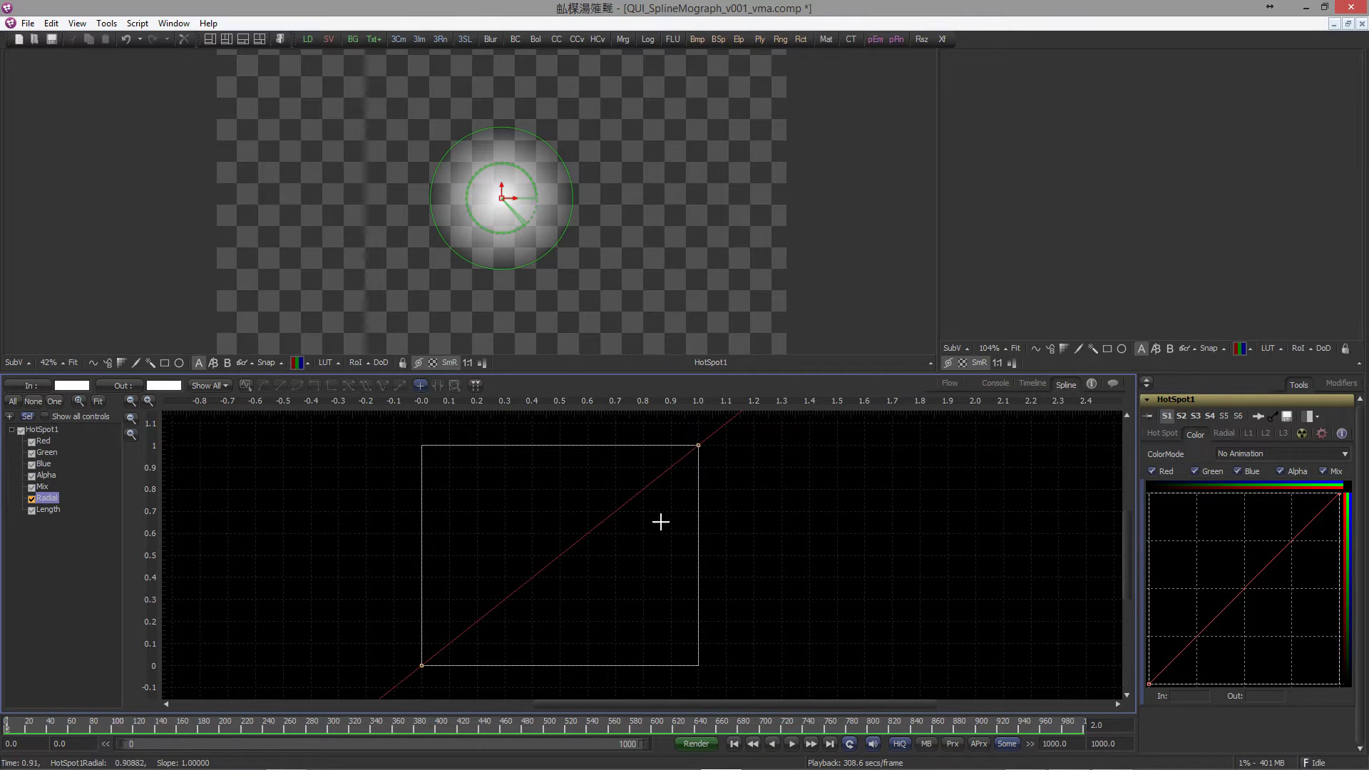
click(436, 589)
click(465, 593)
click(492, 602)
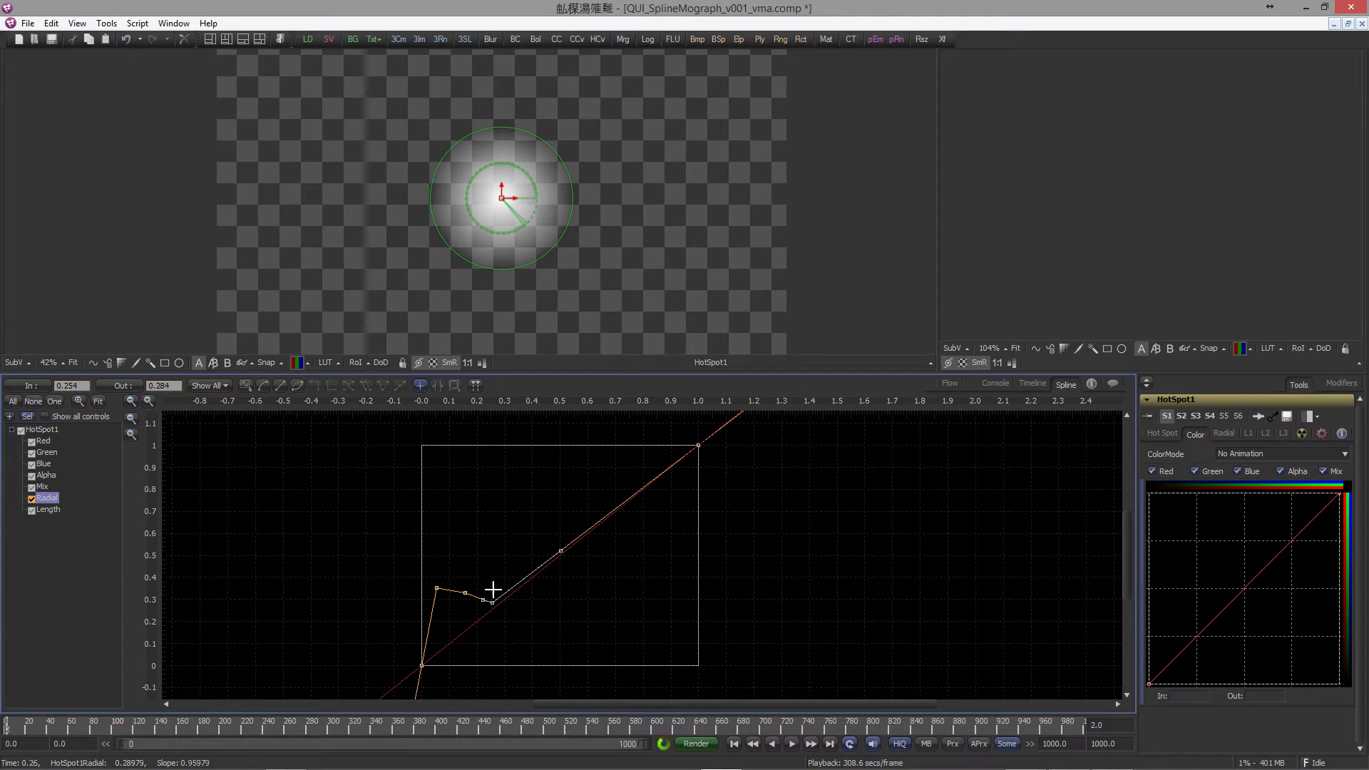
click(488, 562)
mouse_move(499, 537)
mouse_down()
mouse_move(528, 555)
mouse_move(560, 528)
mouse_move(555, 511)
mouse_move(592, 500)
mouse_move(620, 514)
mouse_move(626, 486)
mouse_move(658, 491)
mouse_move(685, 463)
mouse_up()
Step: Turn on Radial for HotSpot1, shape its Radial curve into deep peaks and dips, and set Radial Angle to 1080
click(1223, 434)
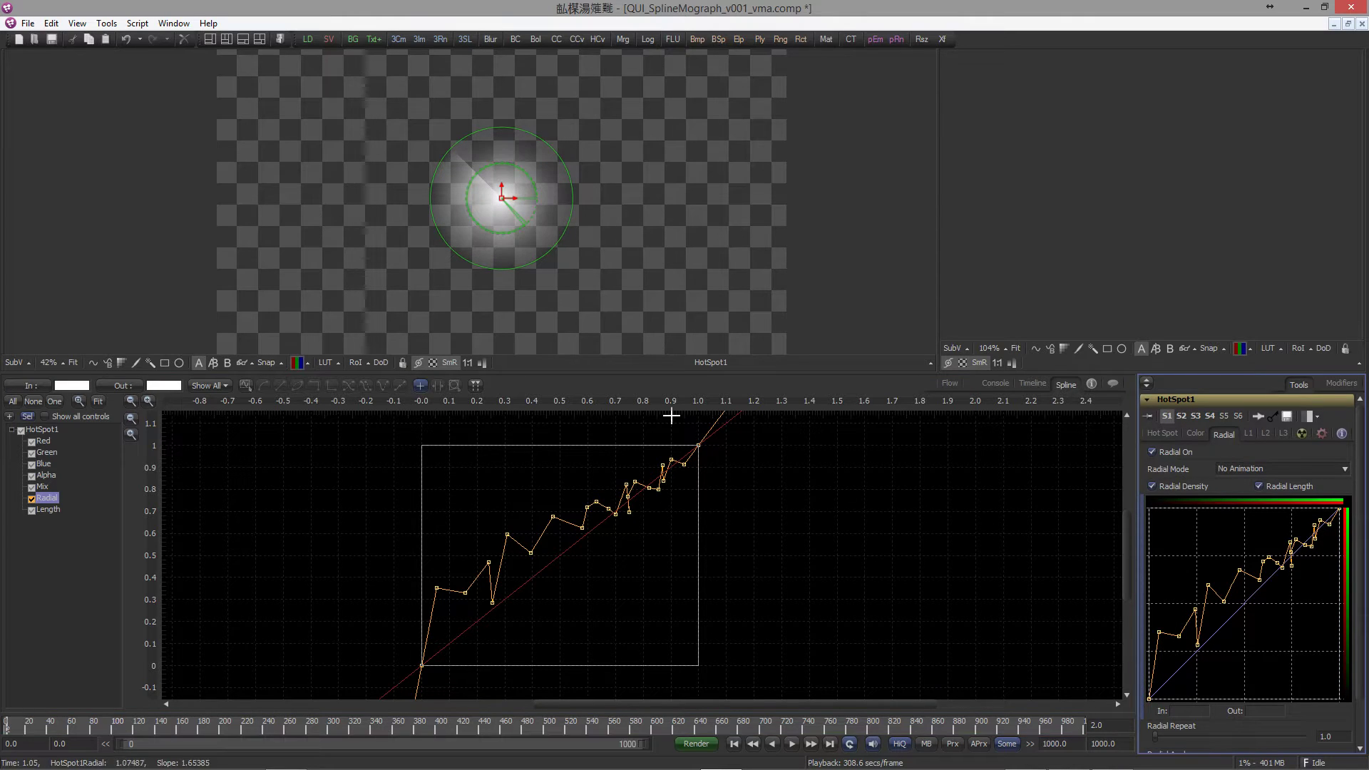
mouse_move(507, 558)
mouse_down()
mouse_move(513, 473)
mouse_move(529, 614)
mouse_move(609, 636)
mouse_up()
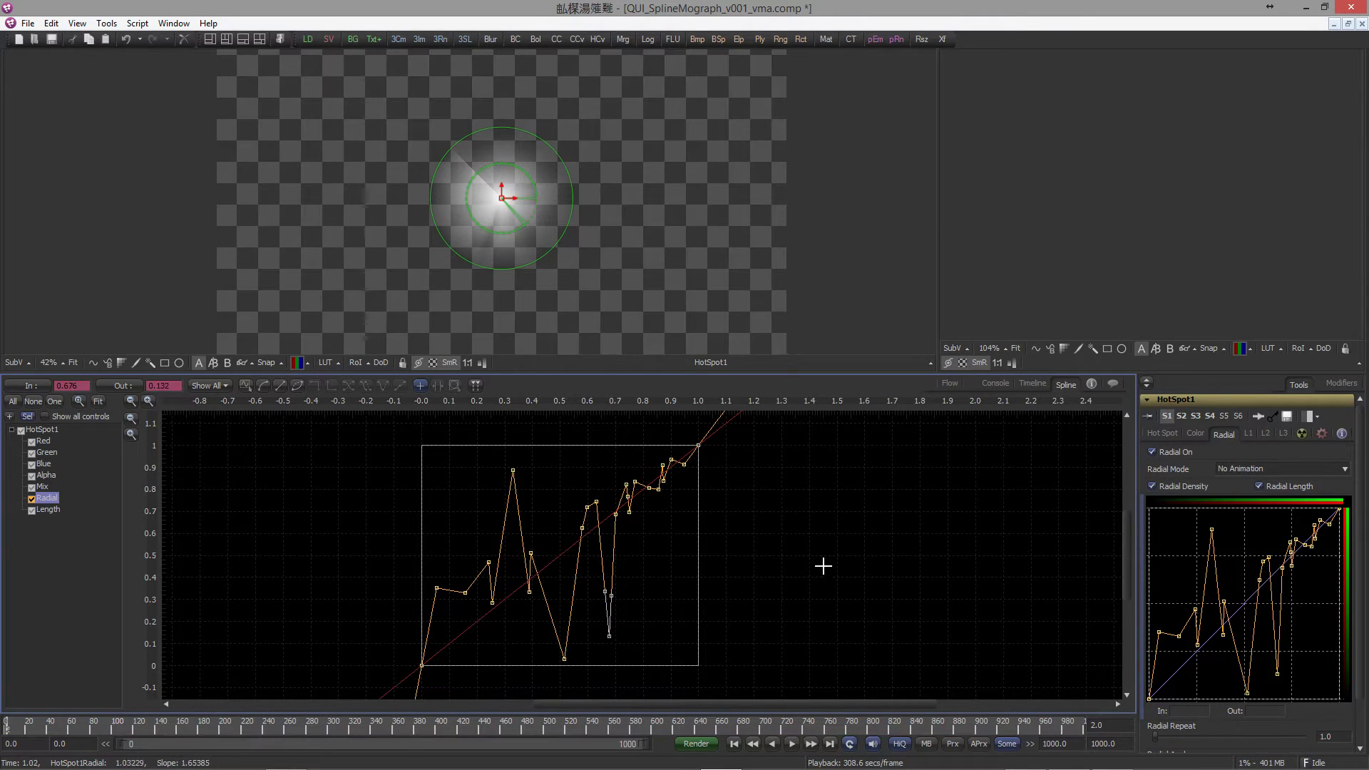
scroll(1218, 584, down, 2)
drag(1200, 716, 1255, 711)
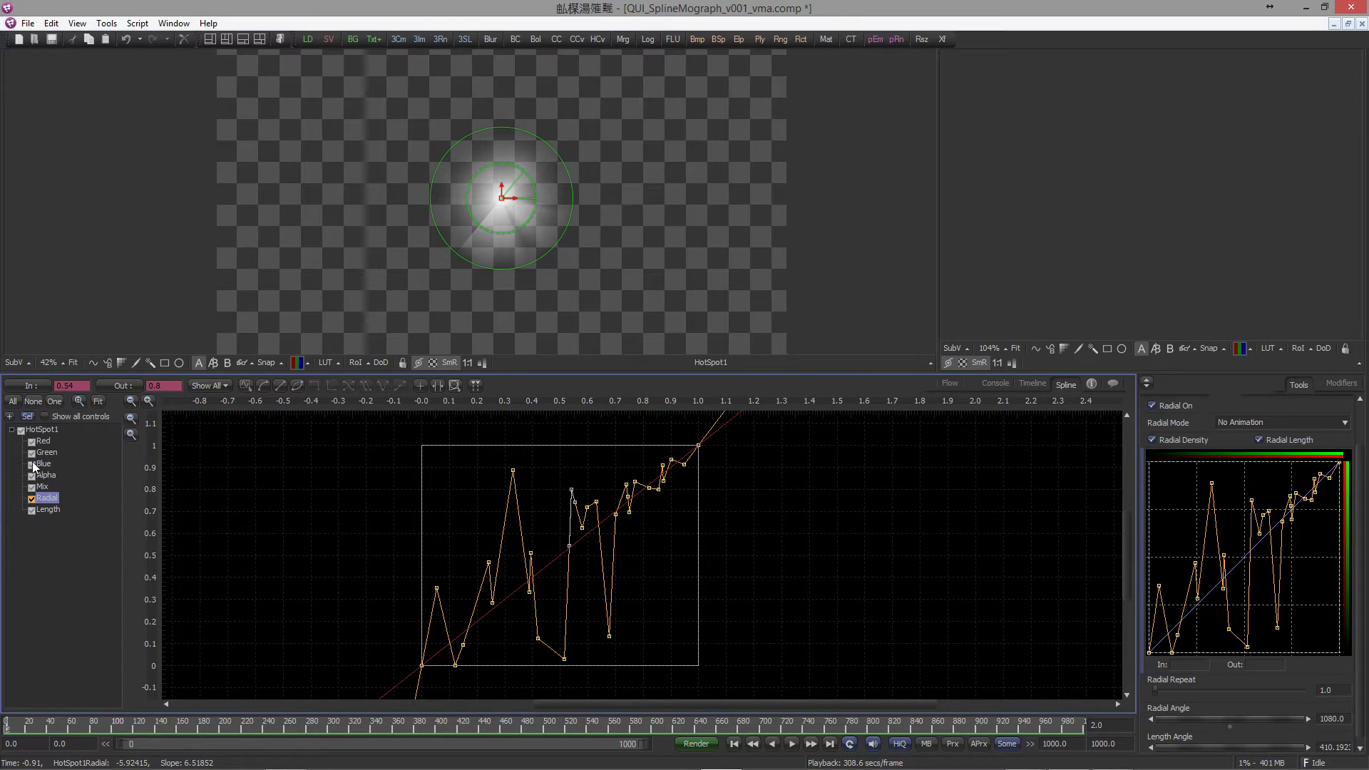
Step: Make only the Length curve active in the Spline editor and add zigzag points along its whole range
click(40, 524)
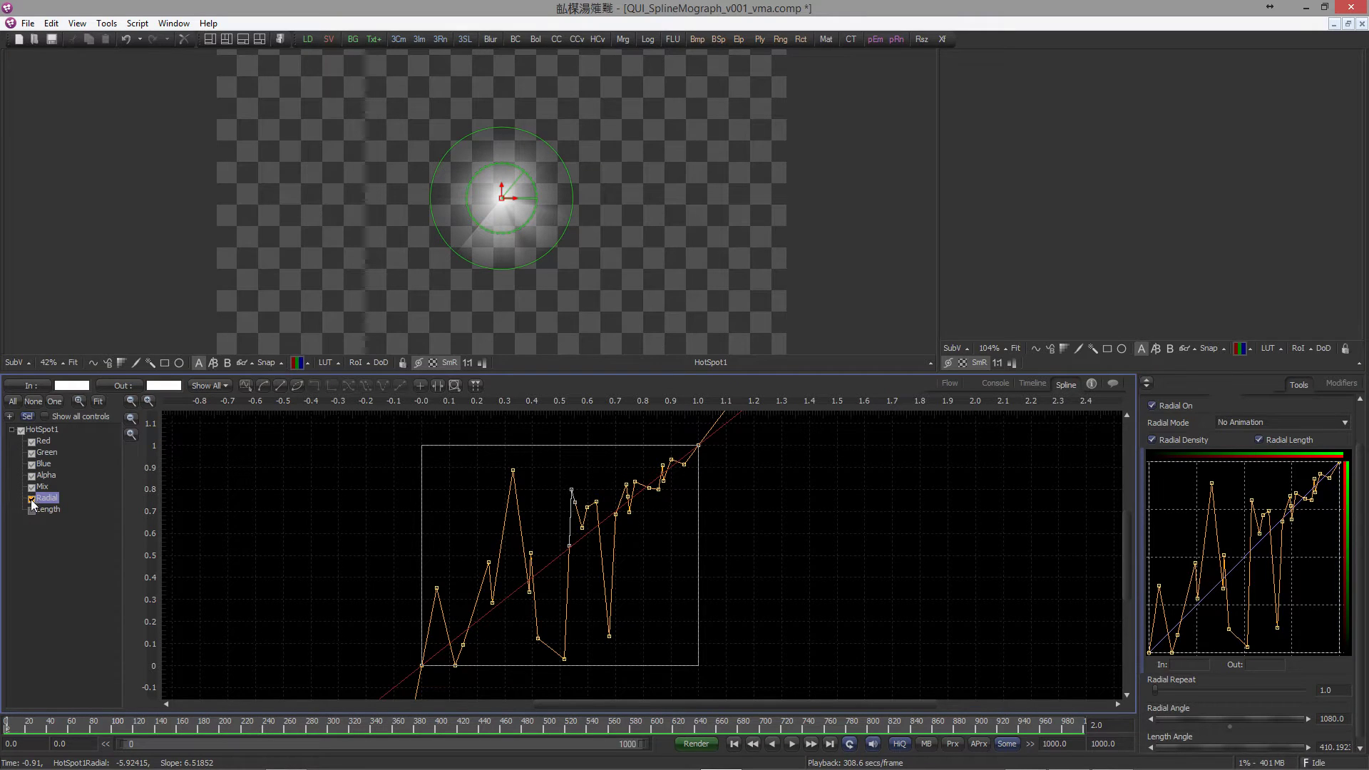
click(433, 609)
click(441, 530)
click(457, 538)
click(466, 559)
click(467, 581)
click(473, 609)
click(493, 624)
click(507, 609)
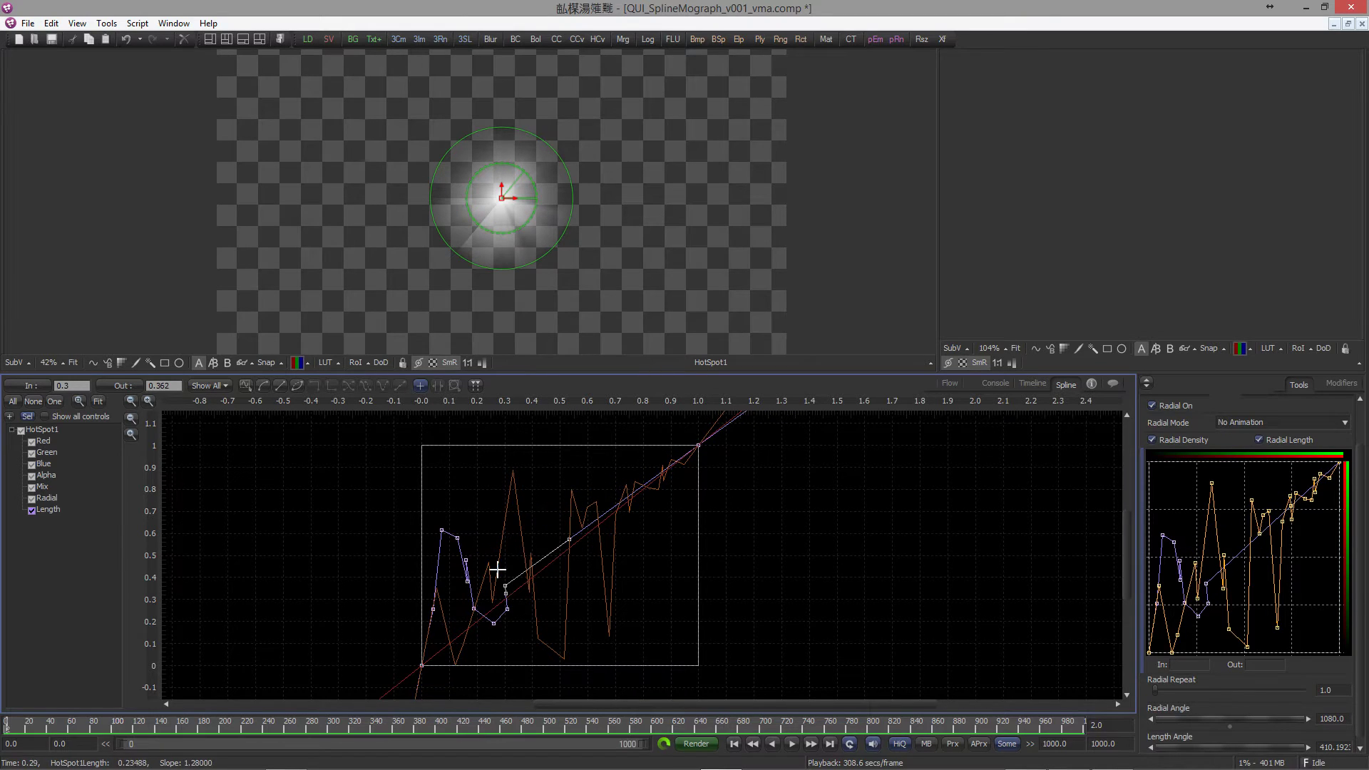
mouse_move(497, 570)
mouse_down()
mouse_move(507, 546)
mouse_move(560, 553)
mouse_move(603, 485)
mouse_move(612, 525)
mouse_move(651, 483)
mouse_move(678, 554)
mouse_move(678, 480)
mouse_move(638, 522)
mouse_up()
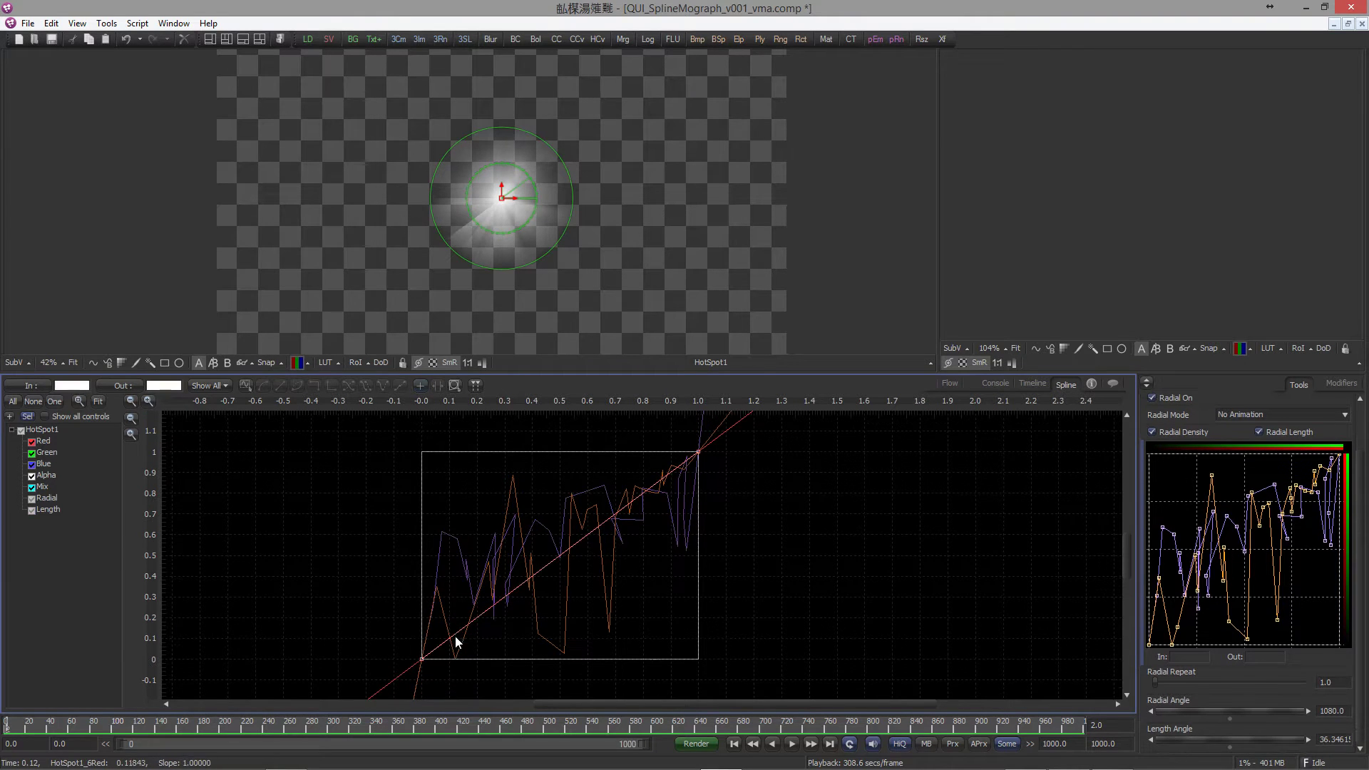
Step: Add zigzag points along the Red curve and set HotSpot1's Radial Repeat to about 3.91
mouse_move(455, 635)
mouse_down()
mouse_move(444, 587)
mouse_move(470, 660)
mouse_move(452, 605)
mouse_move(447, 626)
mouse_move(489, 648)
mouse_move(520, 550)
mouse_move(541, 533)
mouse_move(581, 618)
mouse_move(575, 520)
mouse_move(633, 468)
mouse_up()
mouse_move(620, 534)
mouse_down()
mouse_move(666, 590)
mouse_move(672, 480)
mouse_move(672, 508)
mouse_up()
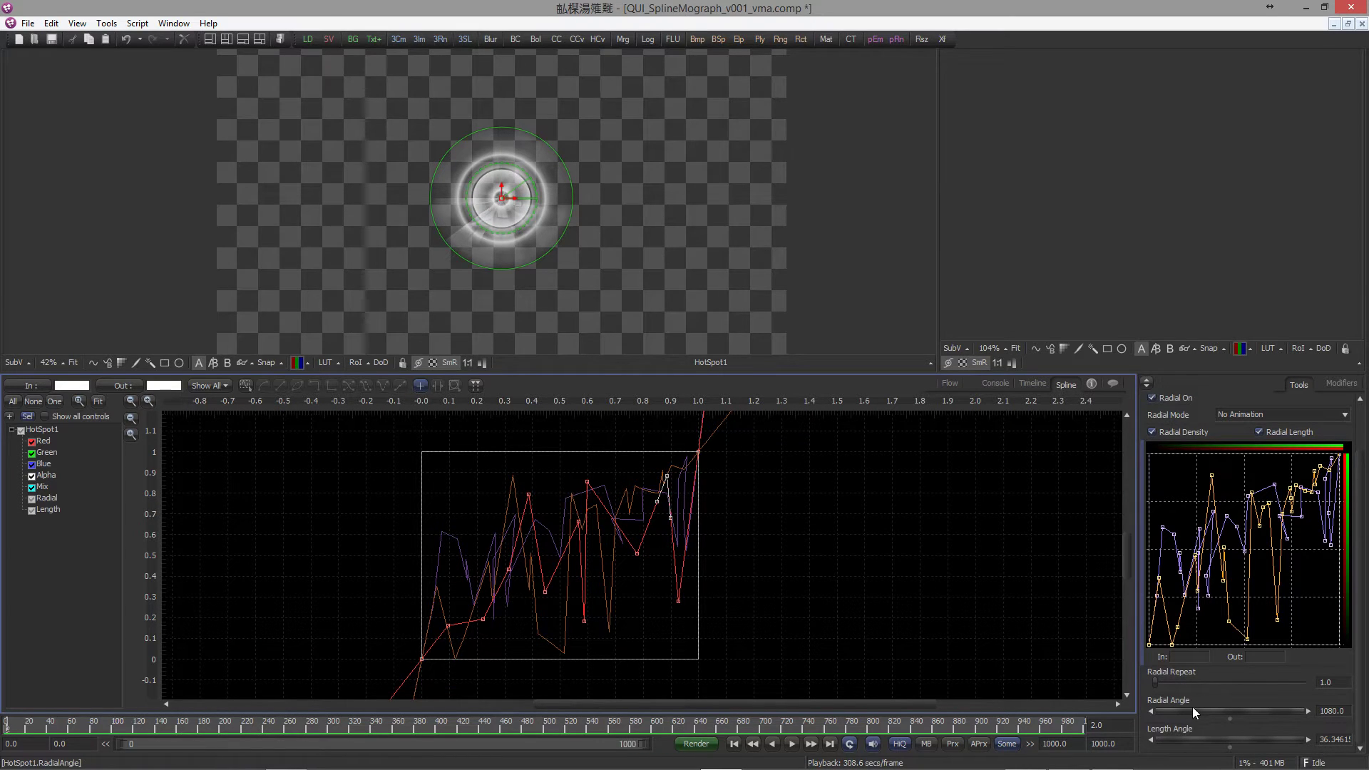
drag(1159, 676, 1285, 648)
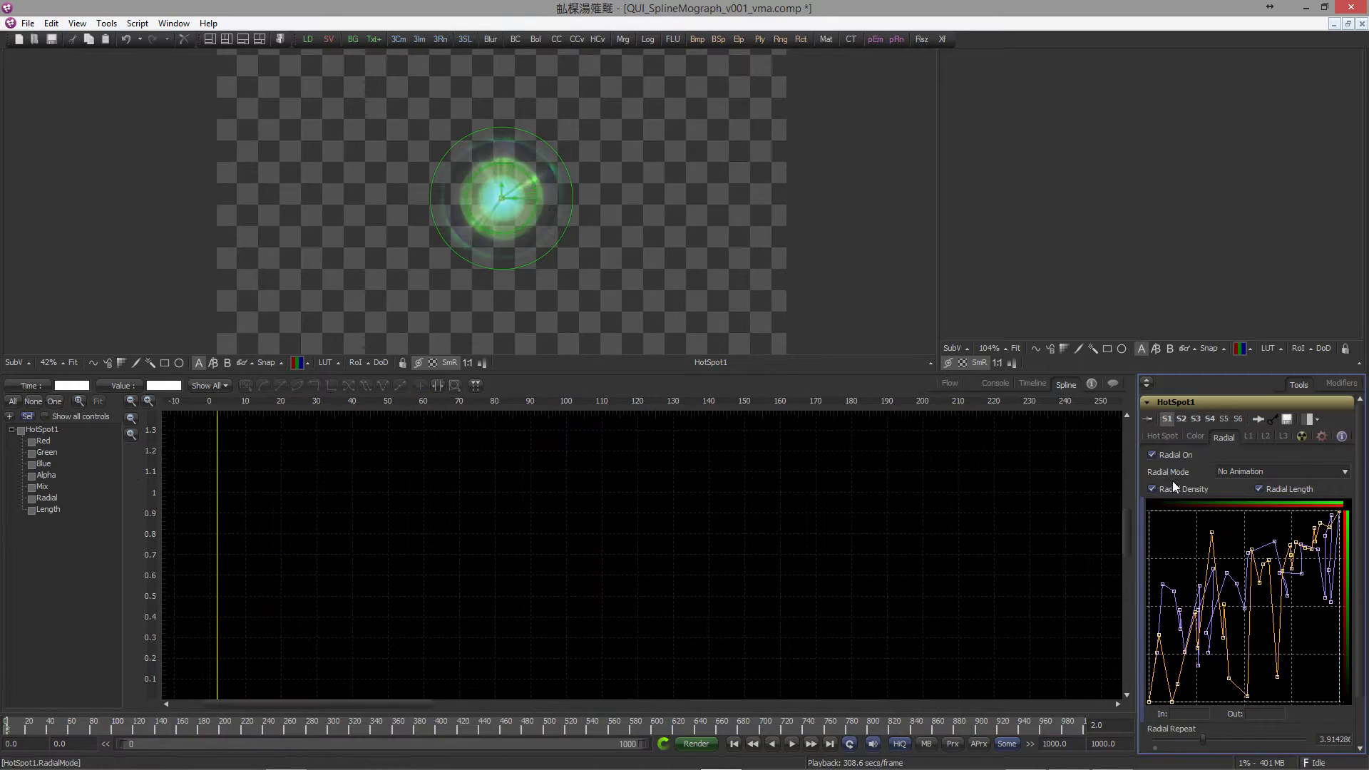
Step: Compare HotSpot1's stored settings versions S1, S2 and S3, and leave the node on version S4
click(1170, 417)
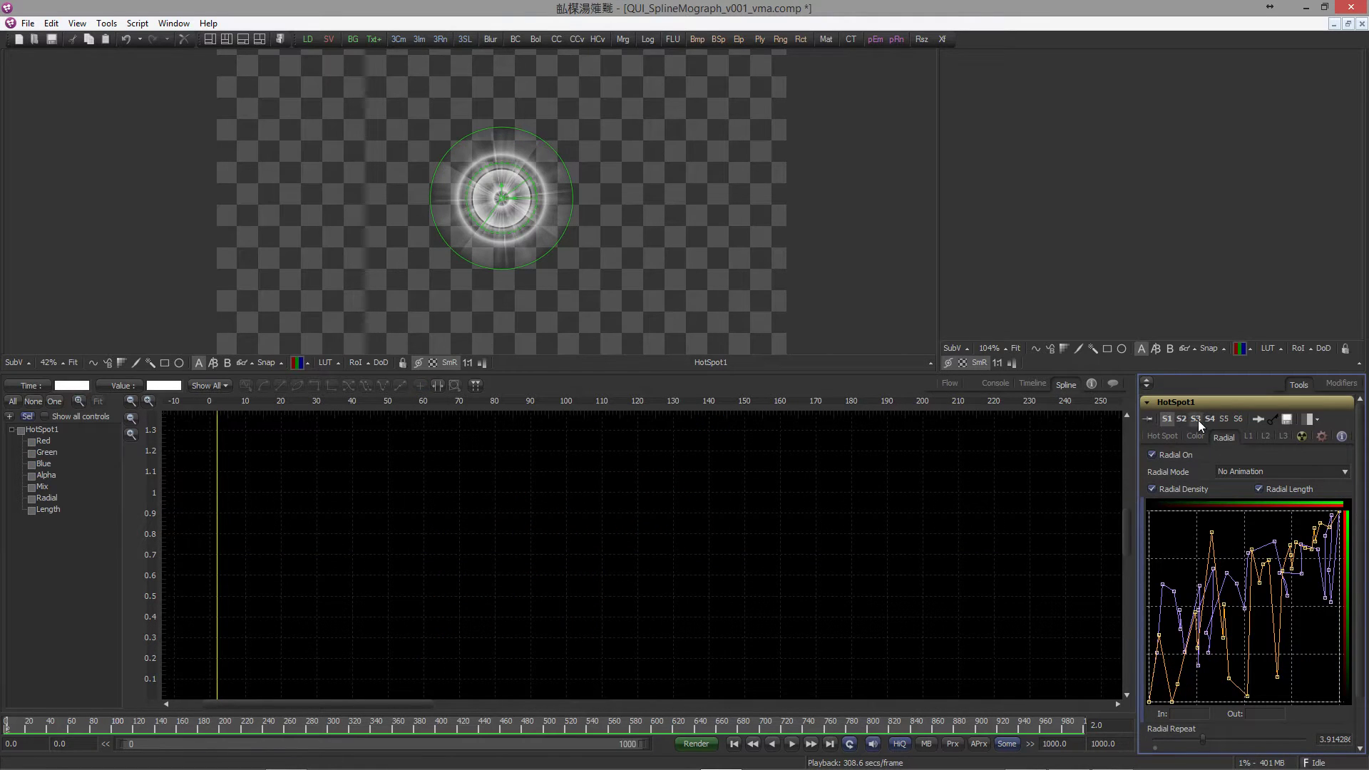
click(1181, 420)
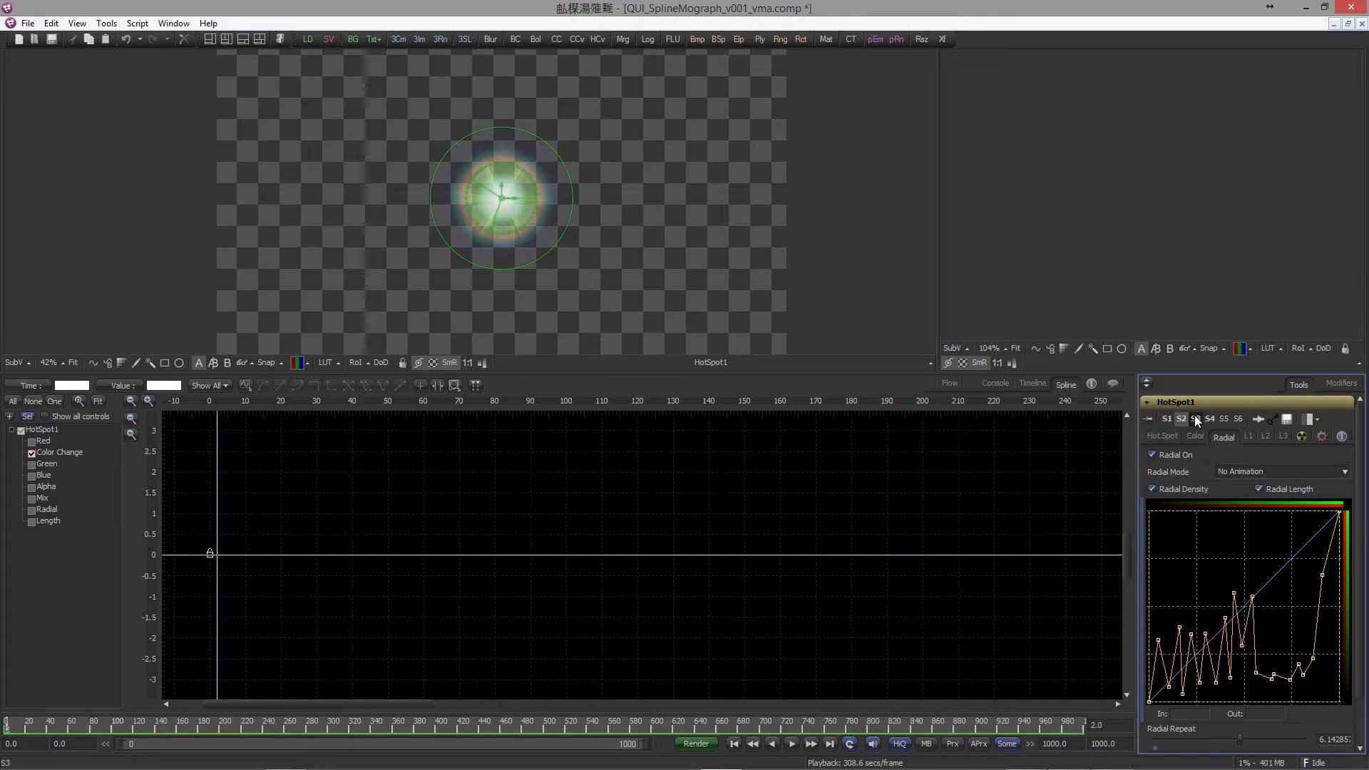
click(1197, 421)
click(1205, 420)
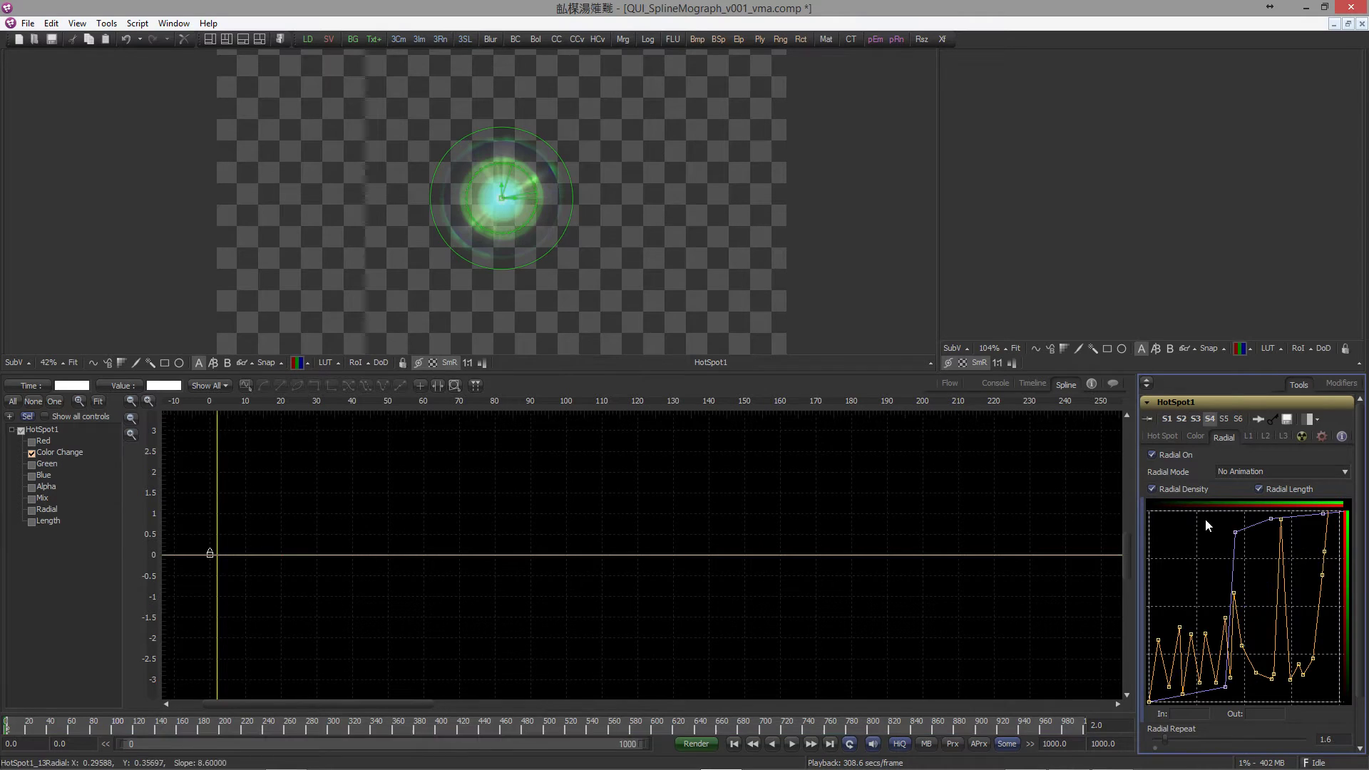
Step: Return to the node flow and add an unconnected Create Bump Map node in the empty area above Merge5
key(F5)
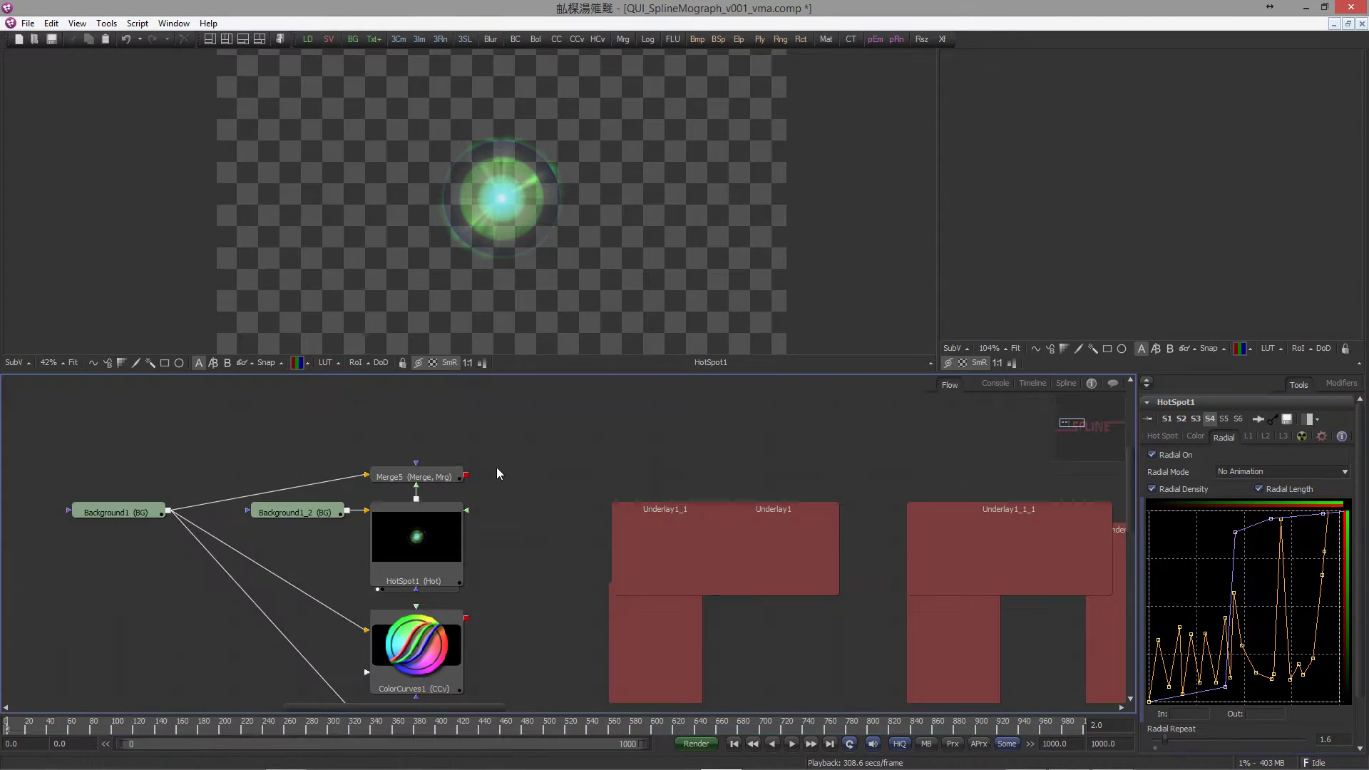
scroll(575, 504, down, 5)
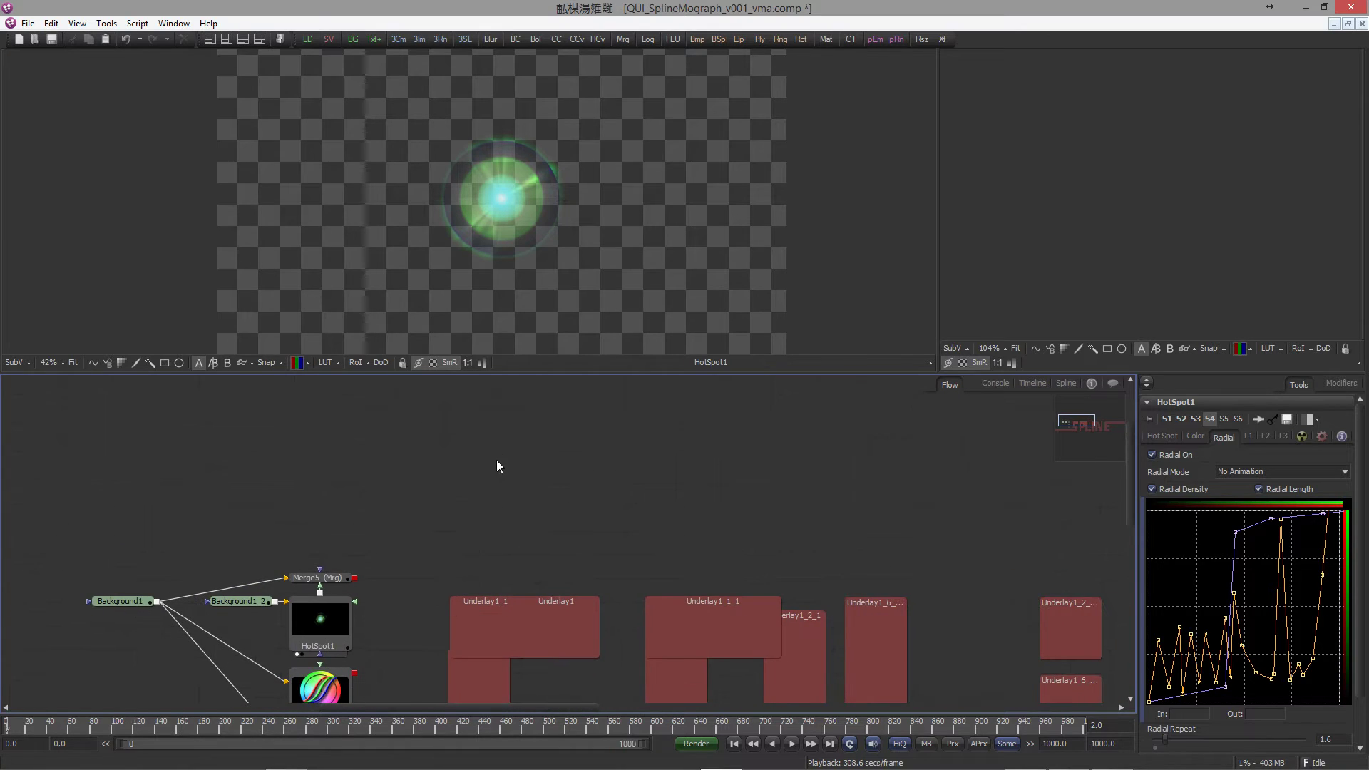
drag(440, 432, 372, 375)
scroll(289, 437, down, 1)
drag(289, 437, 382, 513)
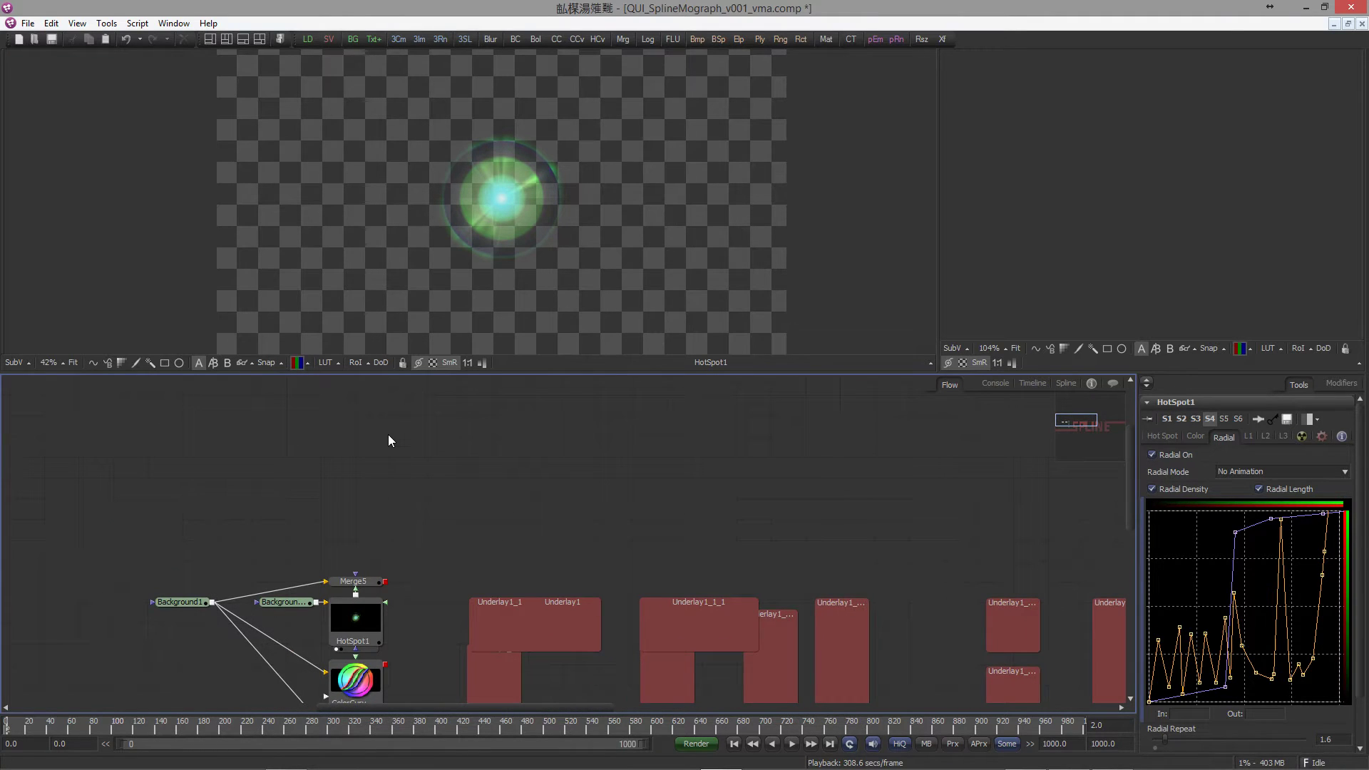
key(ctrl+space)
text(creat)
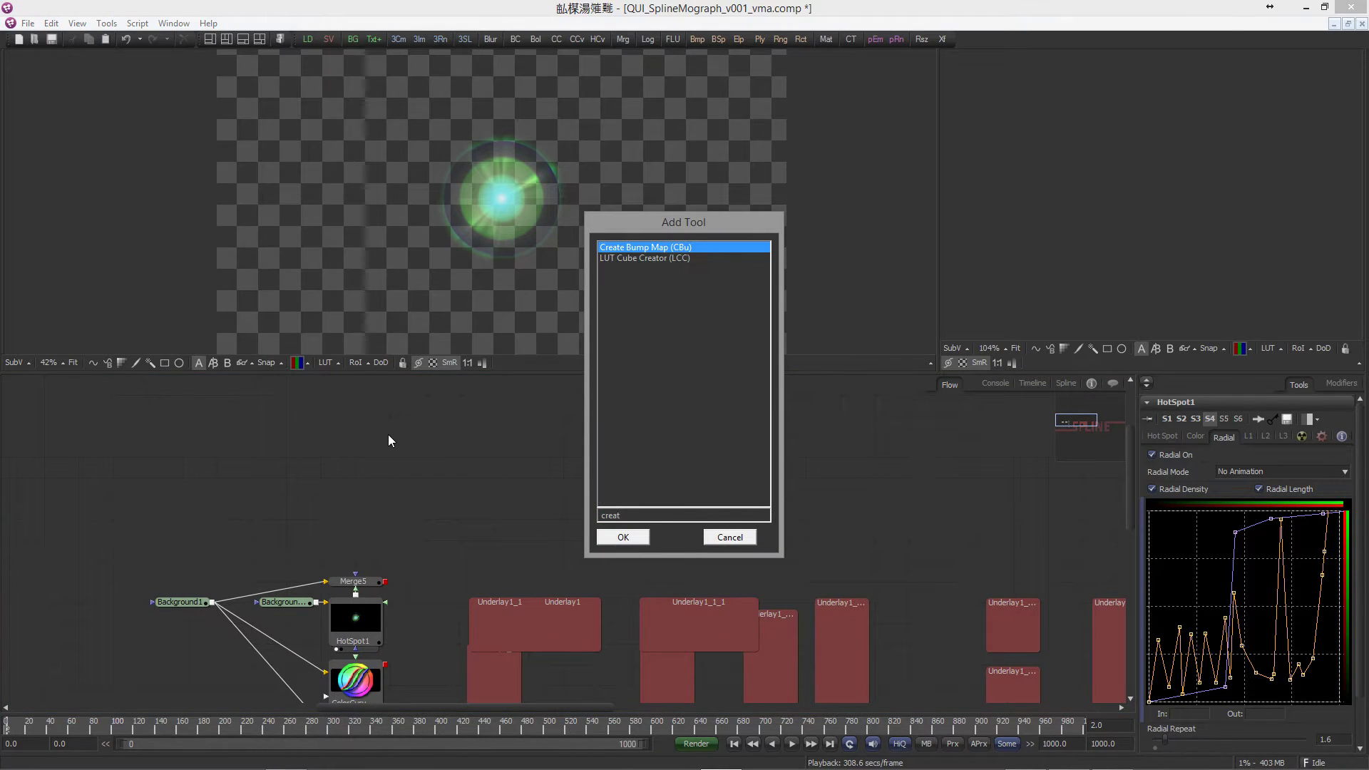
key(Return)
drag(390, 454, 426, 433)
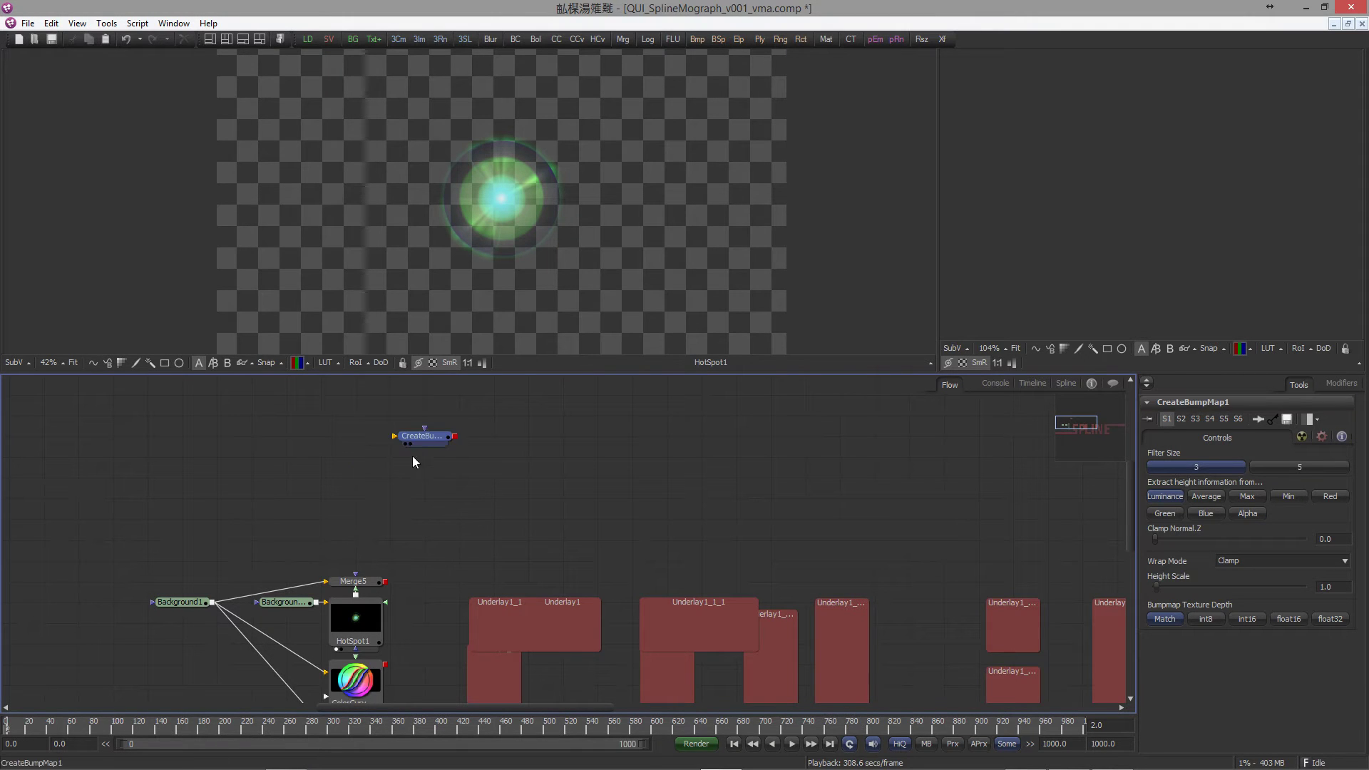
Step: Connect the output of Merge5 to the input of the CreateBumpMap1 node
click(401, 542)
drag(386, 580, 453, 230)
drag(392, 629, 437, 500)
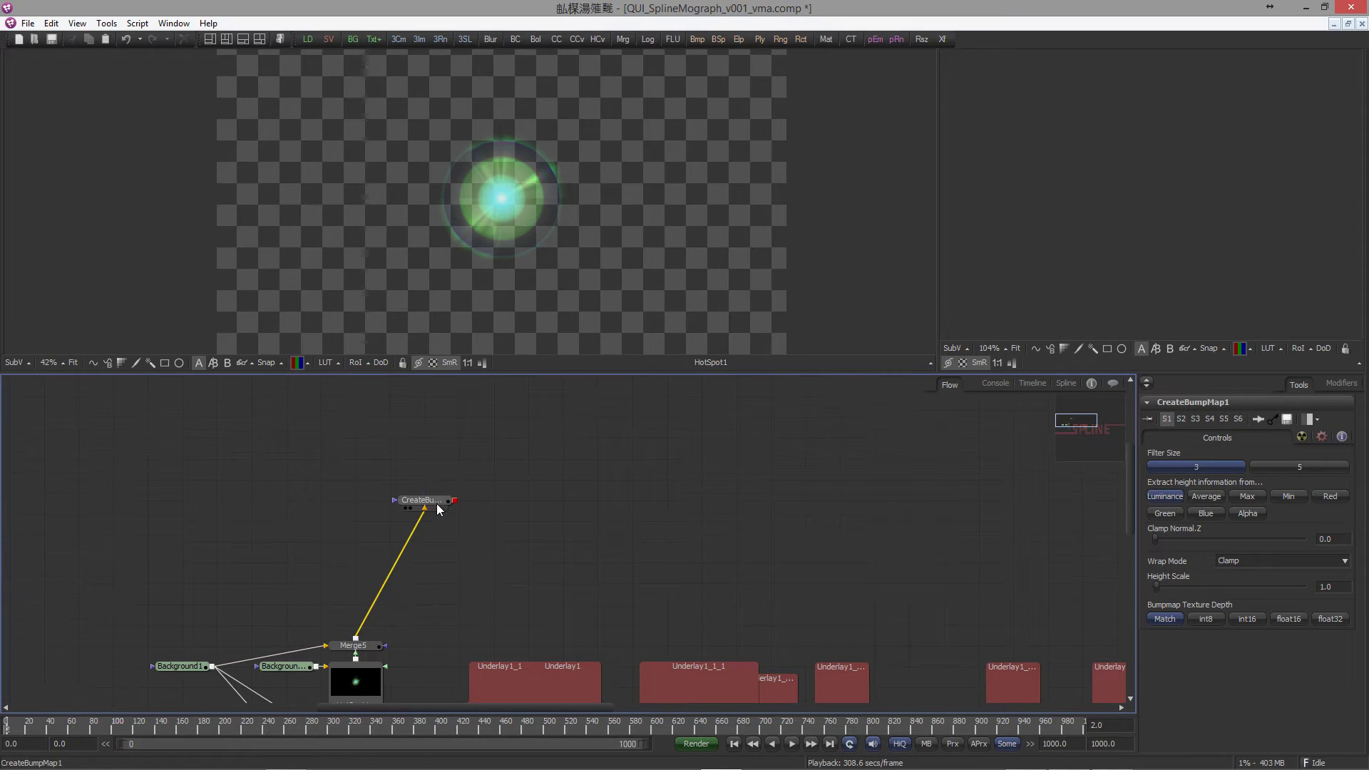
Step: Display CreateBumpMap1 in the viewer with float16 texture depth and a Height Scale of about 82.38
drag(1156, 586, 1270, 583)
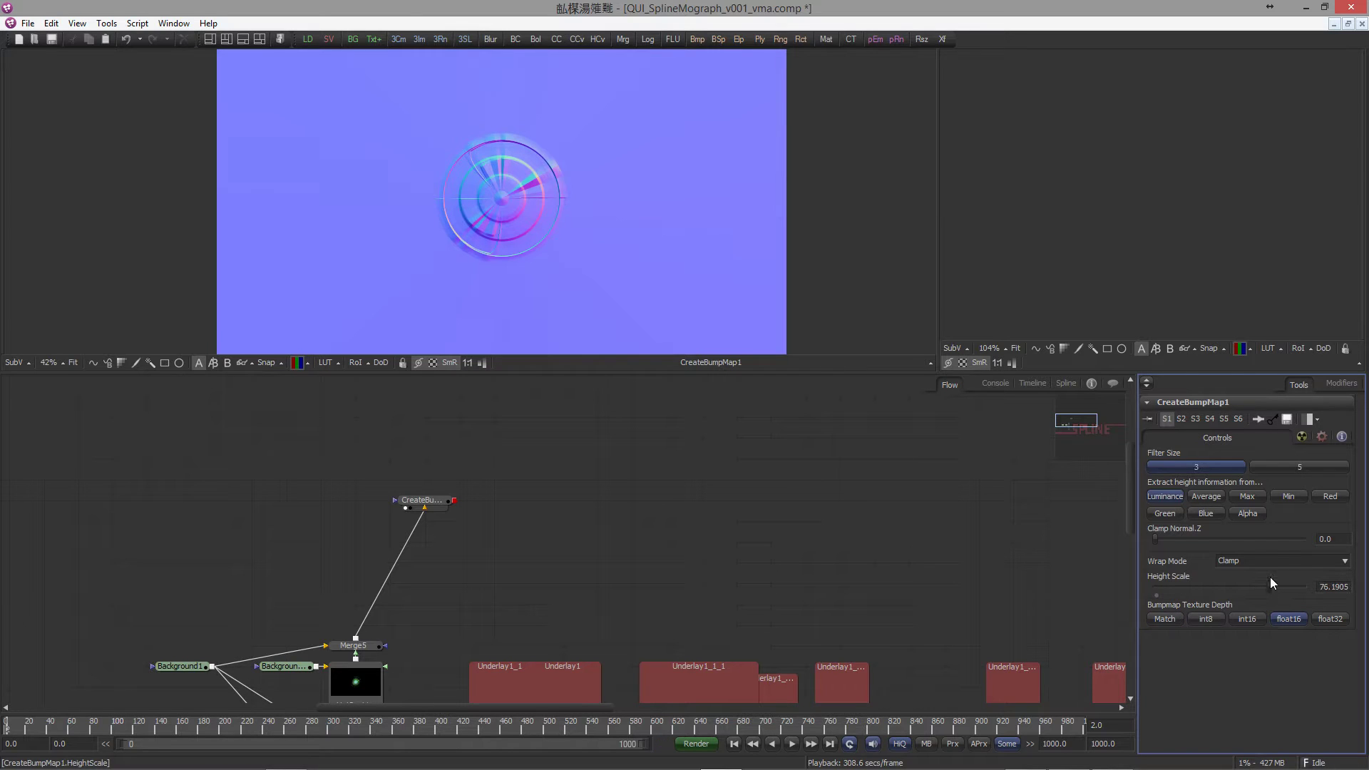
drag(713, 451, 690, 454)
scroll(507, 207, up, 3)
drag(579, 212, 567, 223)
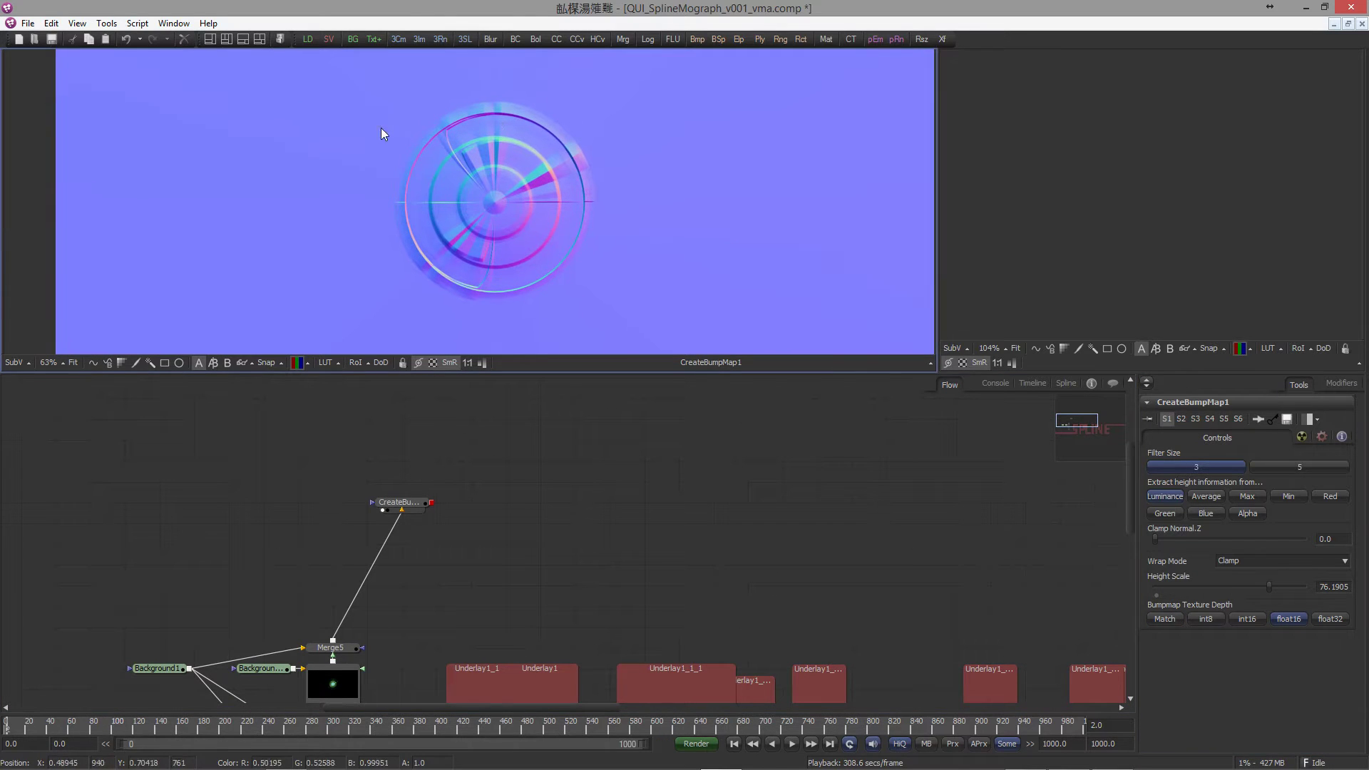
drag(1270, 586, 1274, 585)
Step: Add a Color Space node after CreateBumpMap1, place it beside that node and display it in the viewer
drag(523, 529, 454, 498)
click(360, 472)
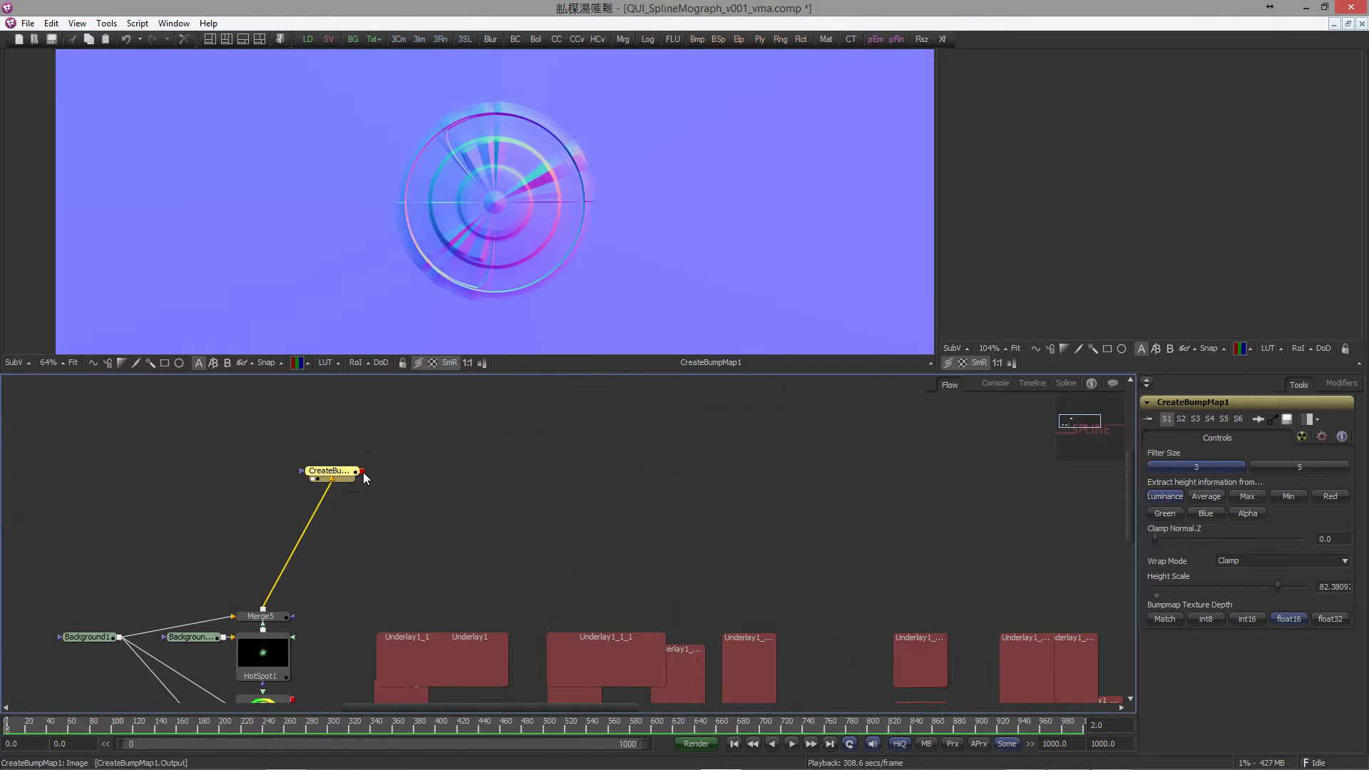
key(ctrl+space)
text(colo)
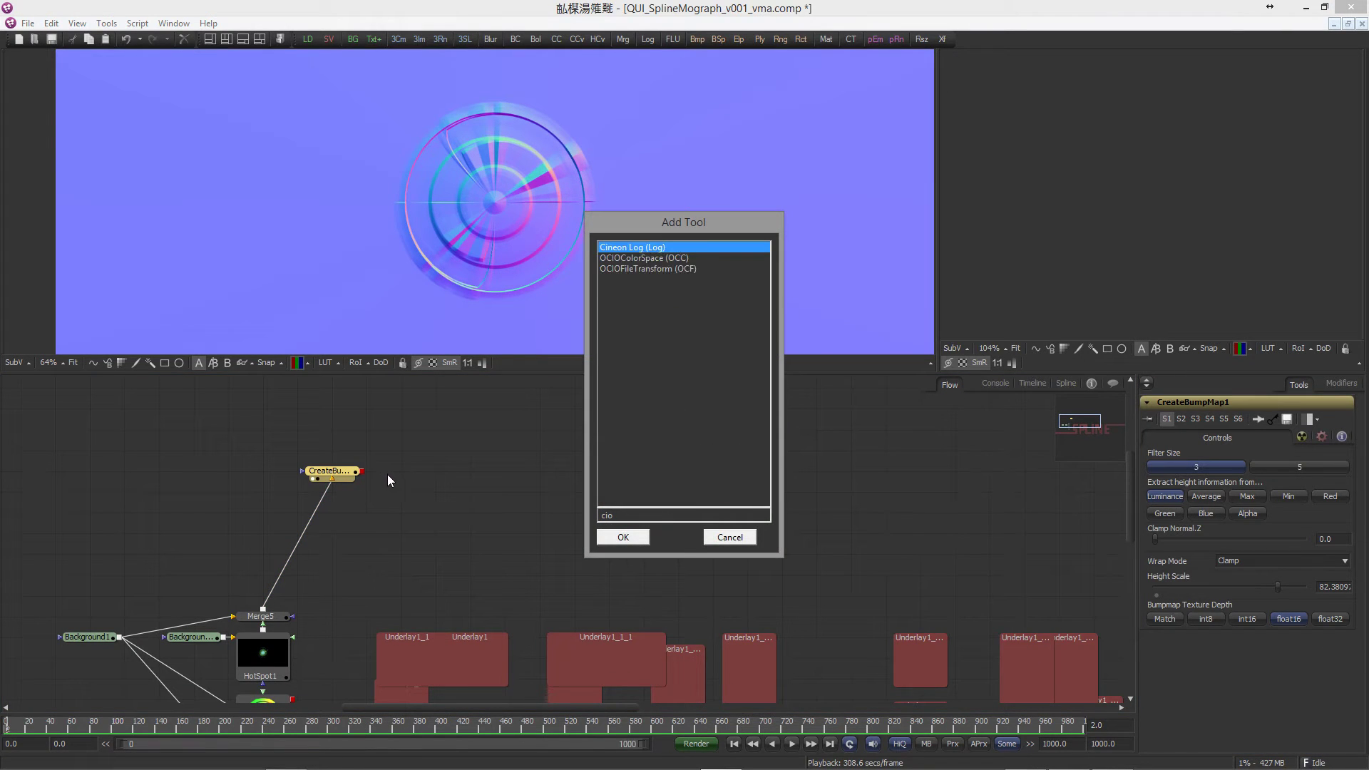
key(Down)
key(Down)
key(Down)
key(Down)
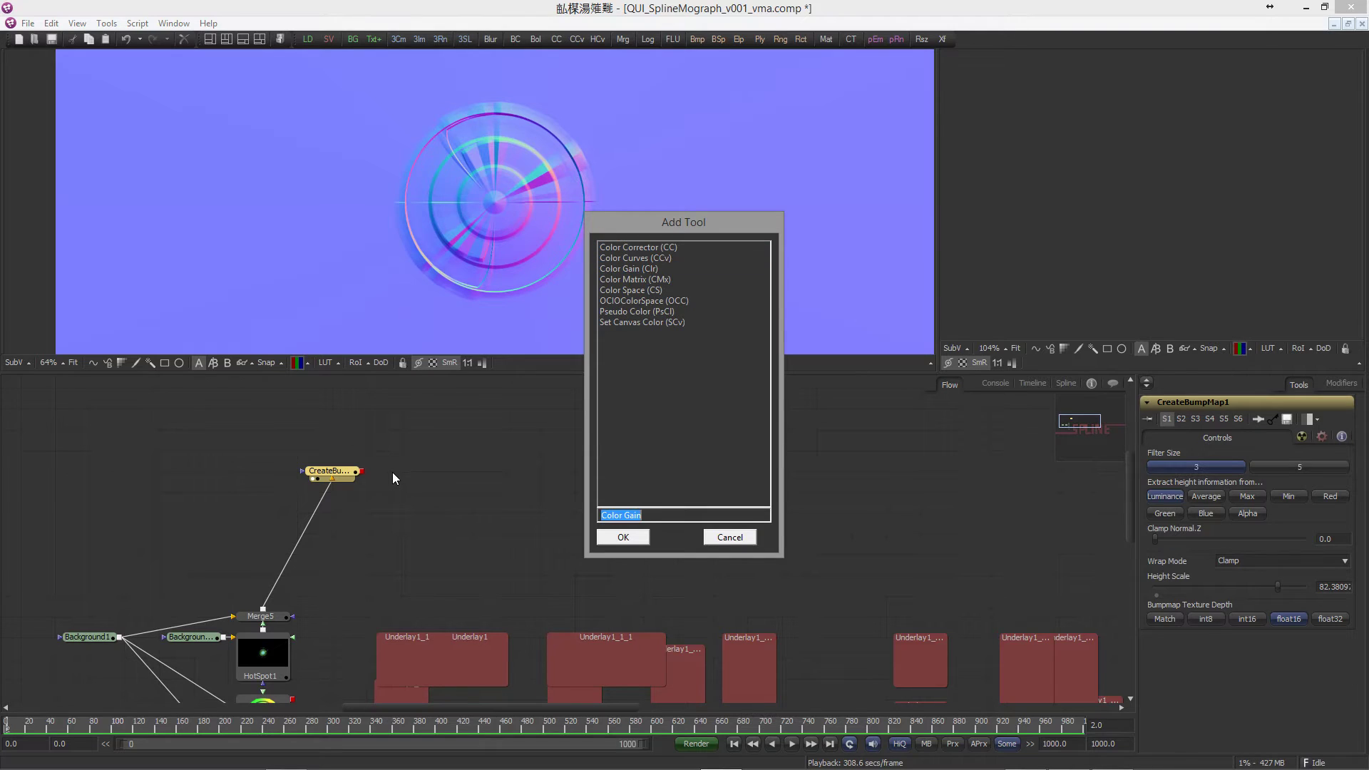
key(Return)
drag(360, 451, 432, 471)
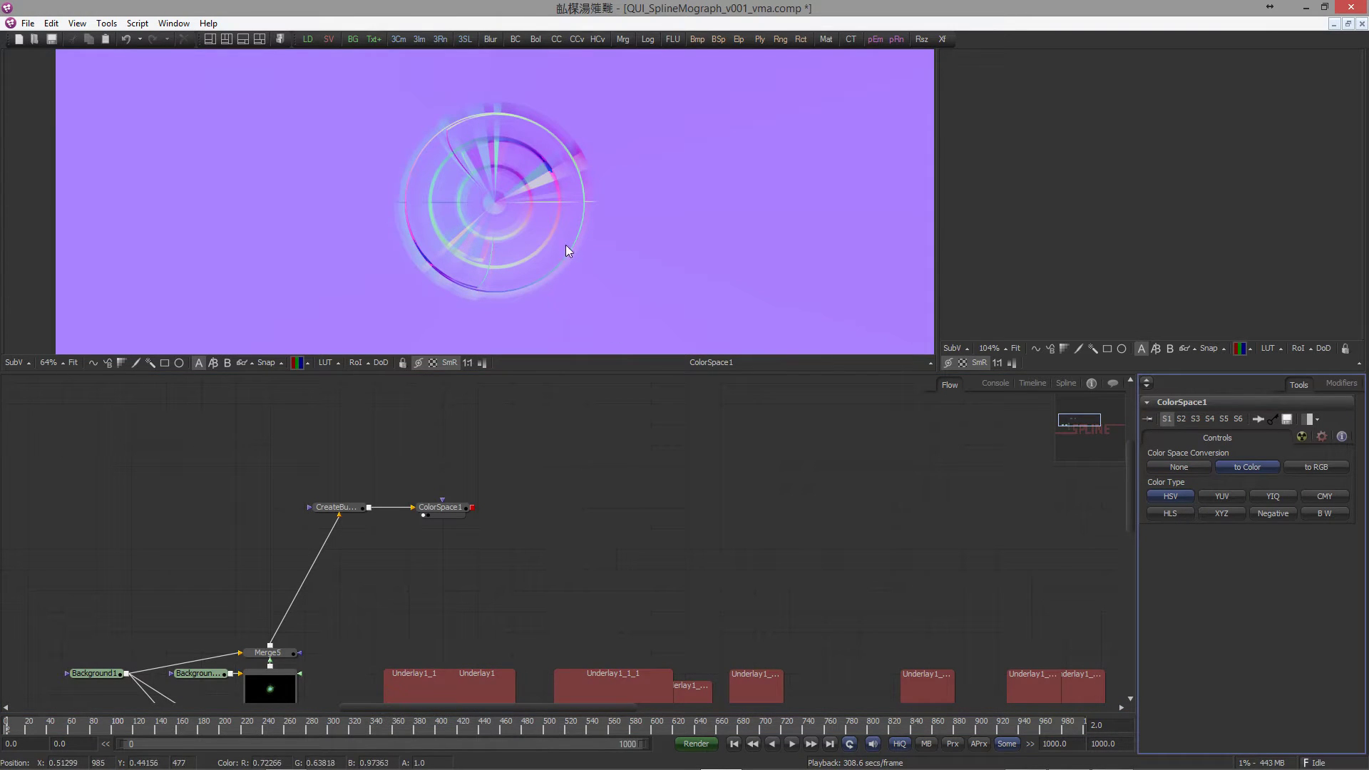
Step: Try the YUV, YIQ, CMY and HLS color types on ColorSpace1 and leave it set to YUV
click(1218, 499)
click(1274, 498)
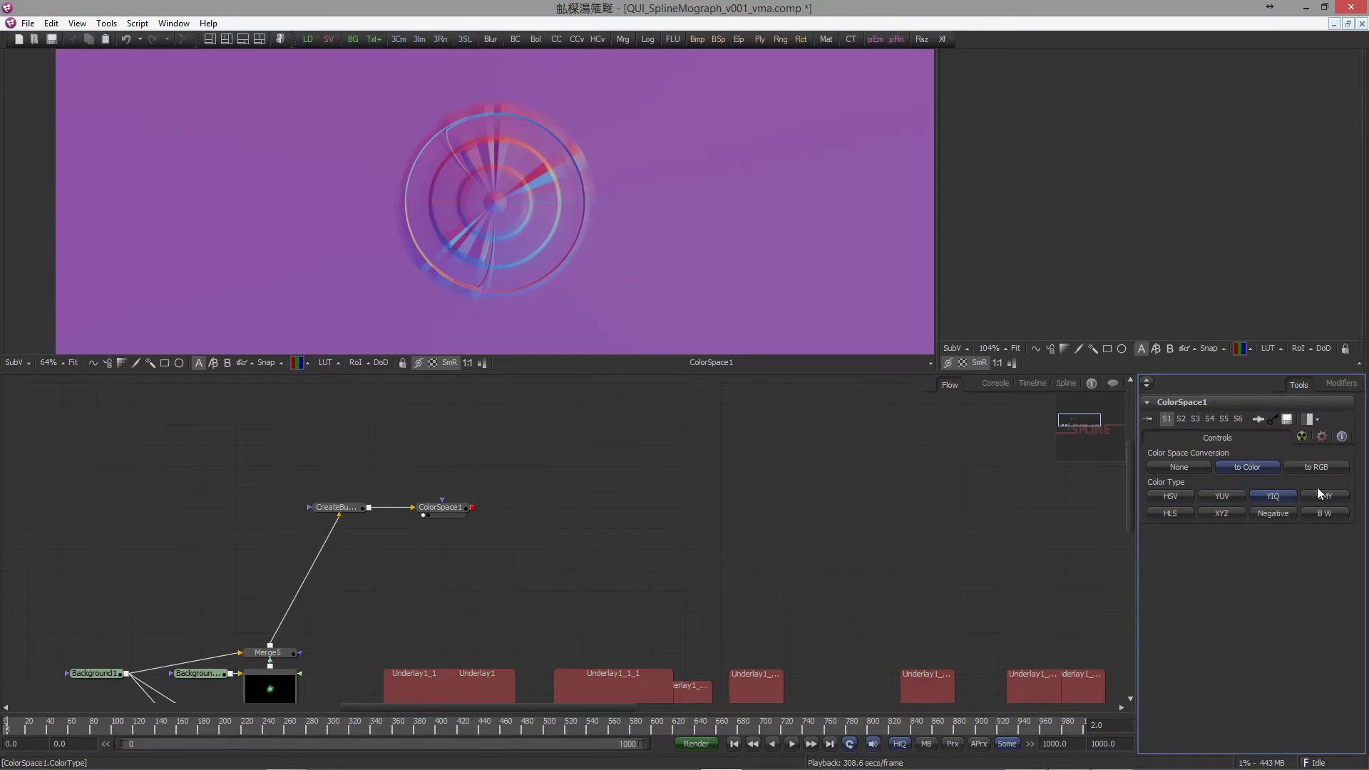
click(1323, 499)
click(1275, 500)
click(1226, 500)
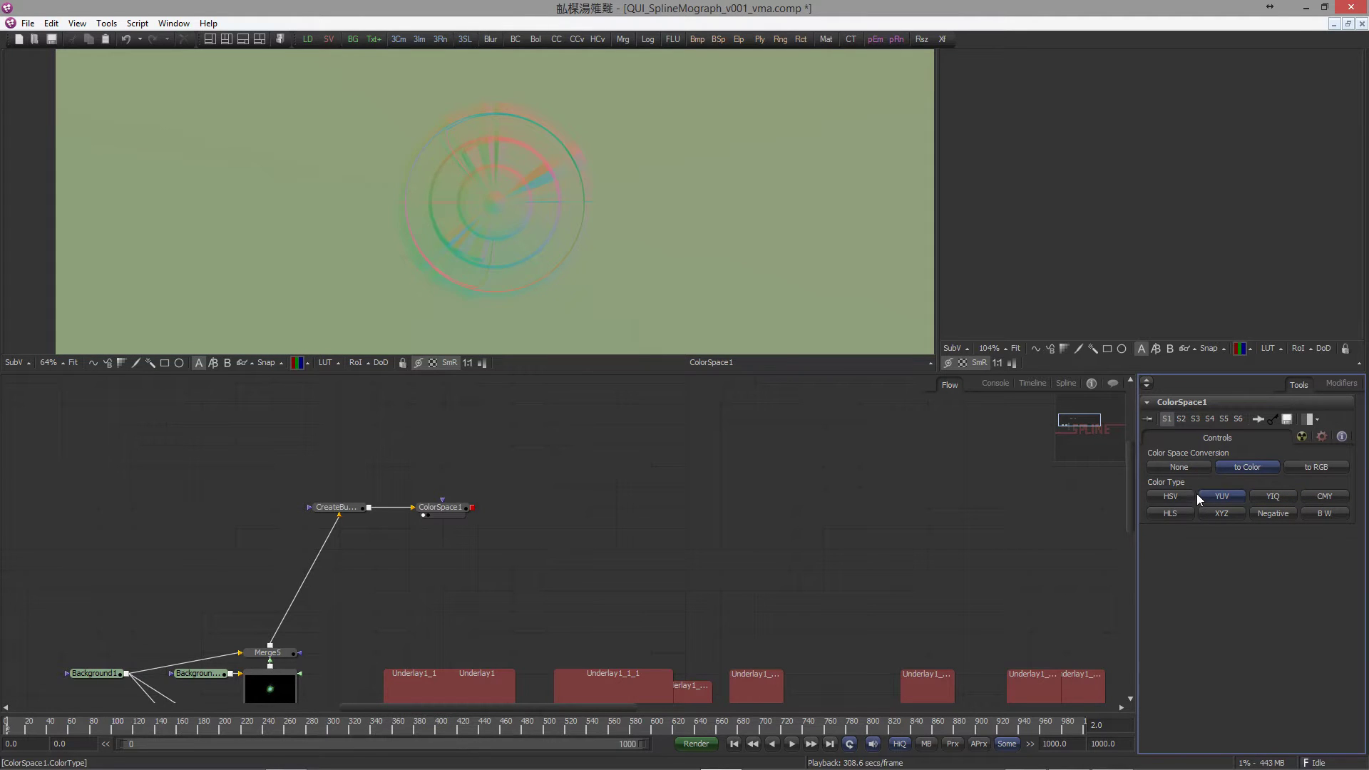
click(1172, 514)
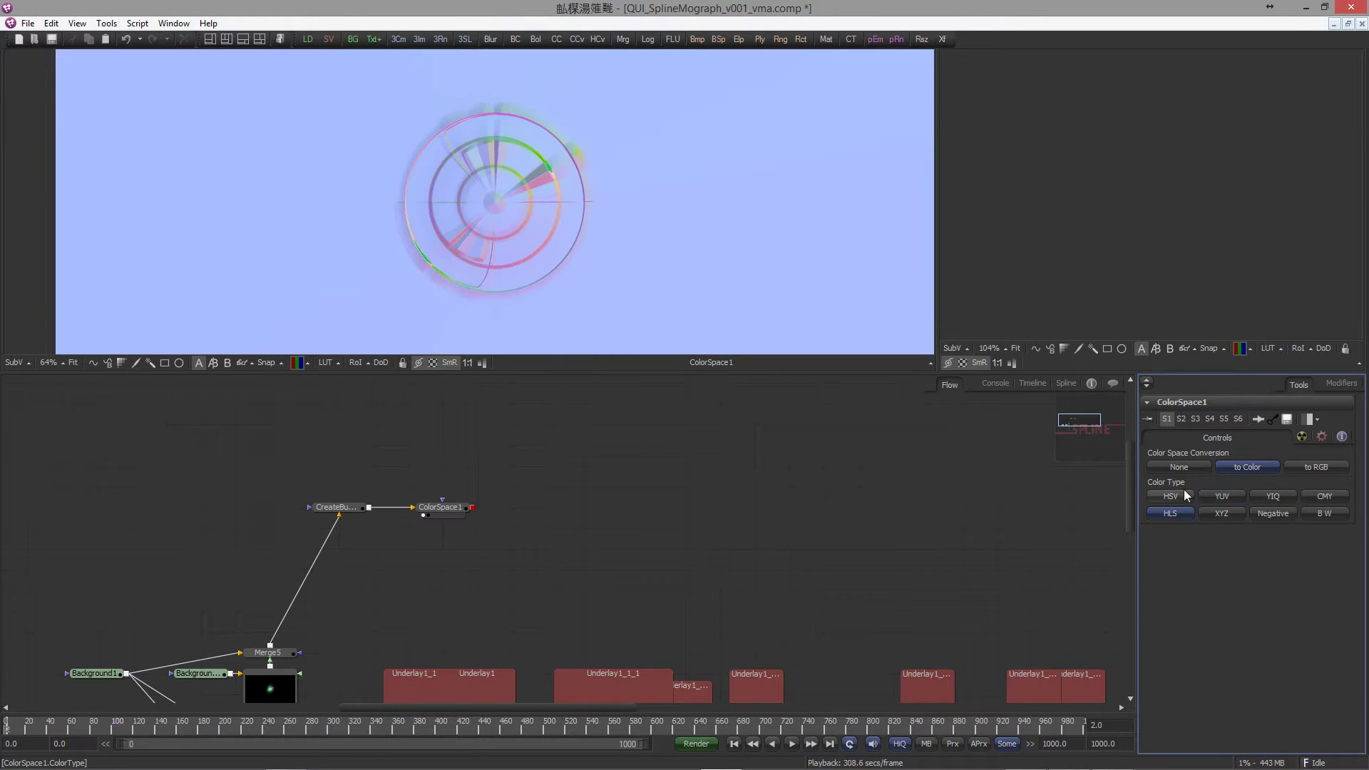
click(1222, 496)
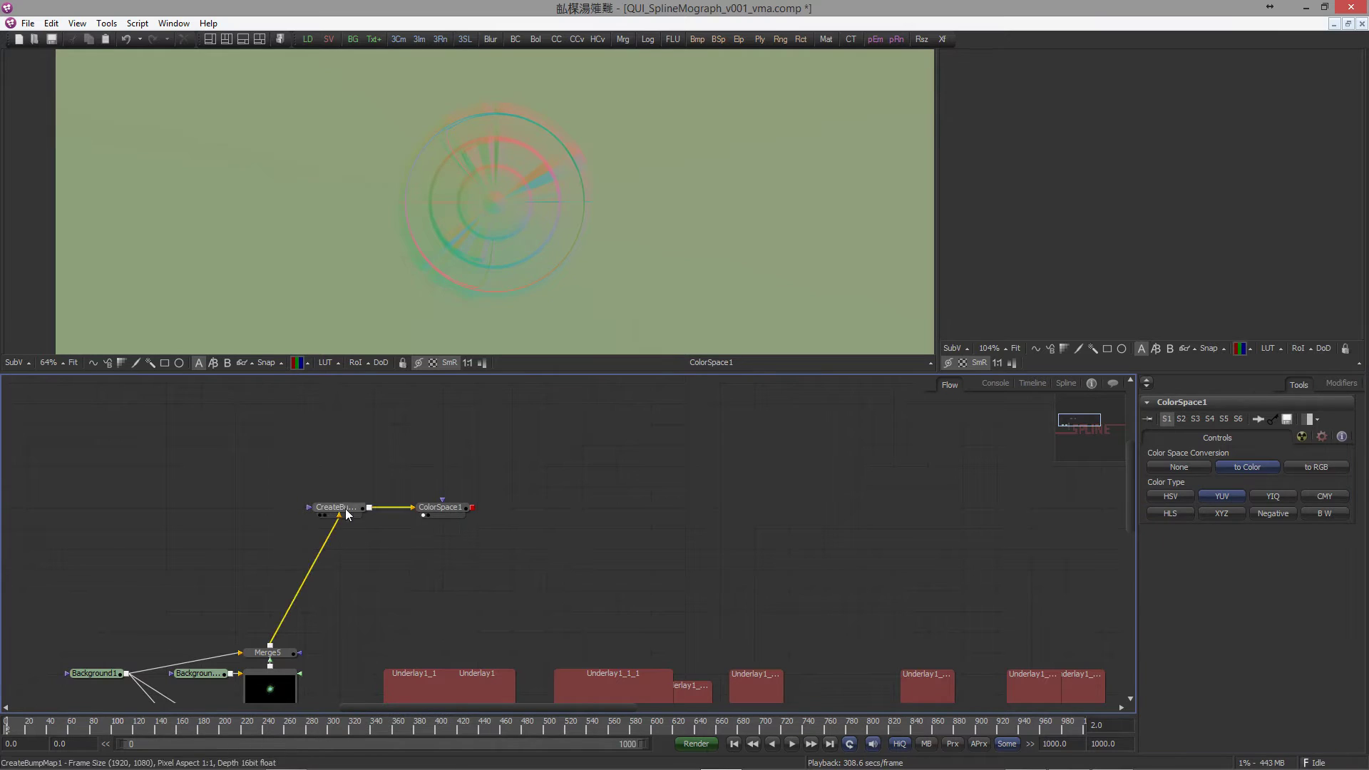
Step: Add a Merge node with Merge5 as background and ColorSpace1 as foreground, and display it in the viewer
scroll(385, 509, down, 3)
key(ctrl+space)
text(merg)
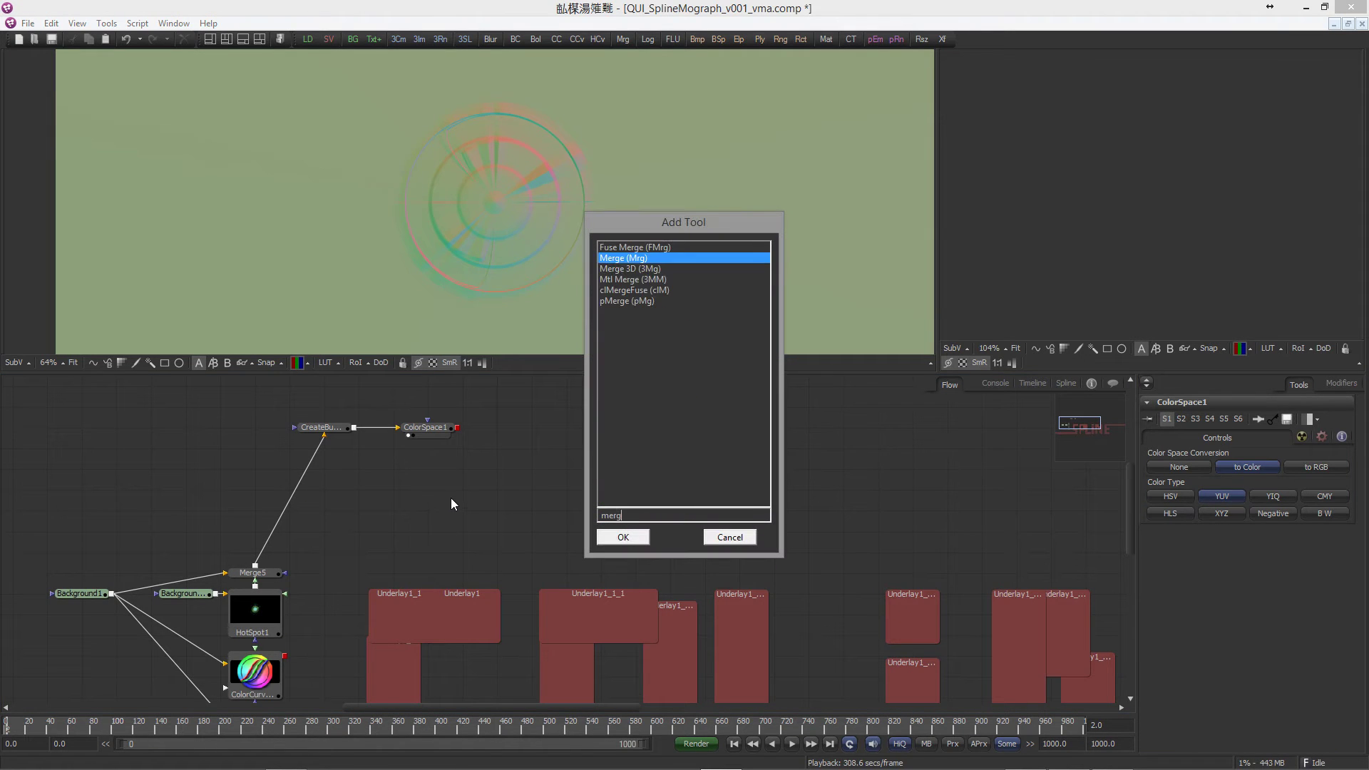
key(Return)
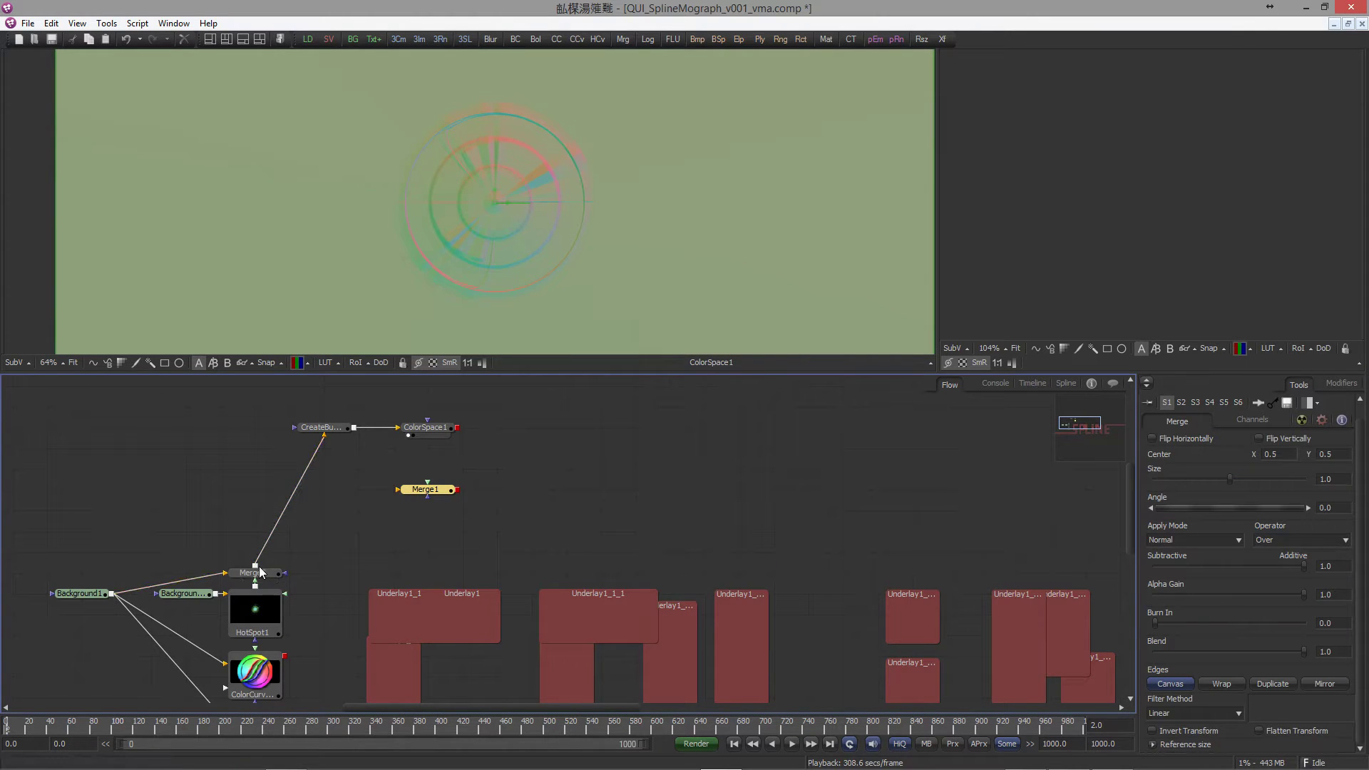
drag(395, 483, 404, 489)
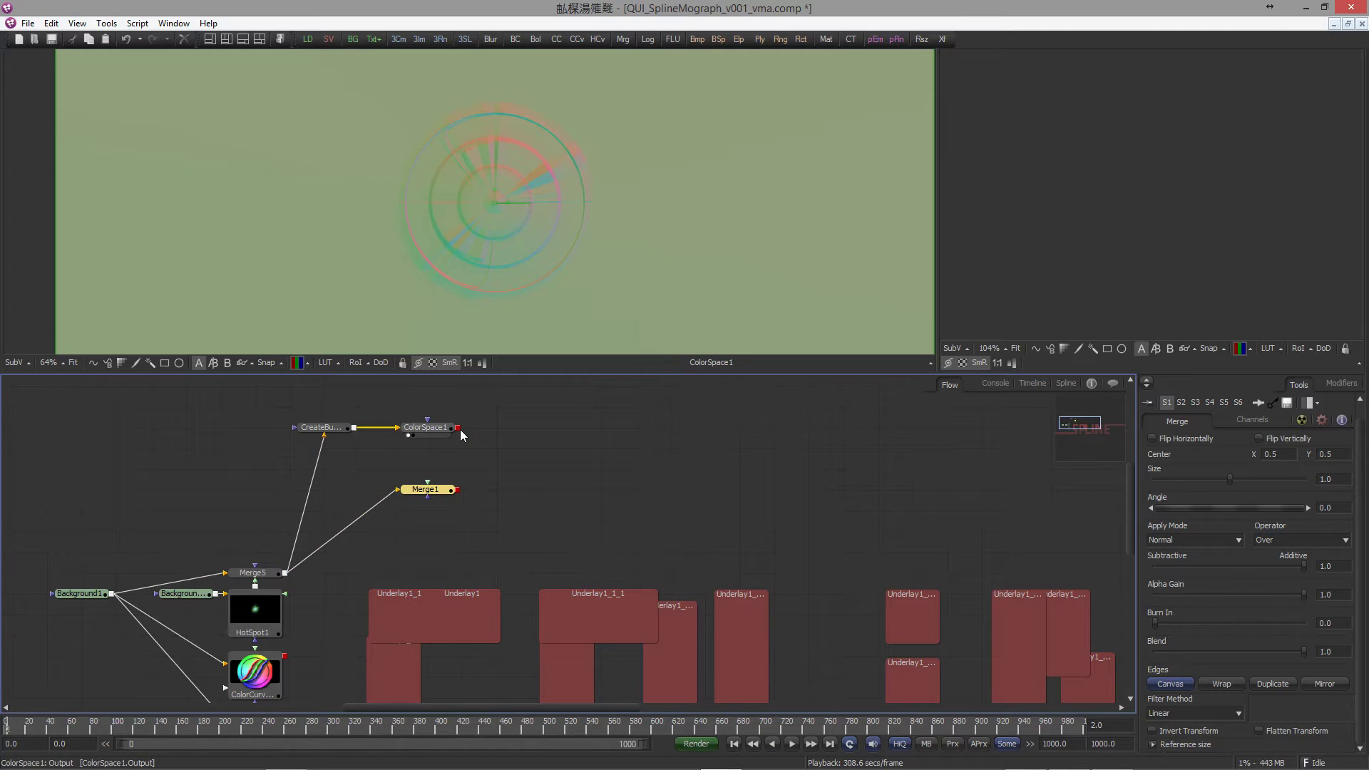
drag(457, 428, 441, 490)
drag(446, 494, 456, 314)
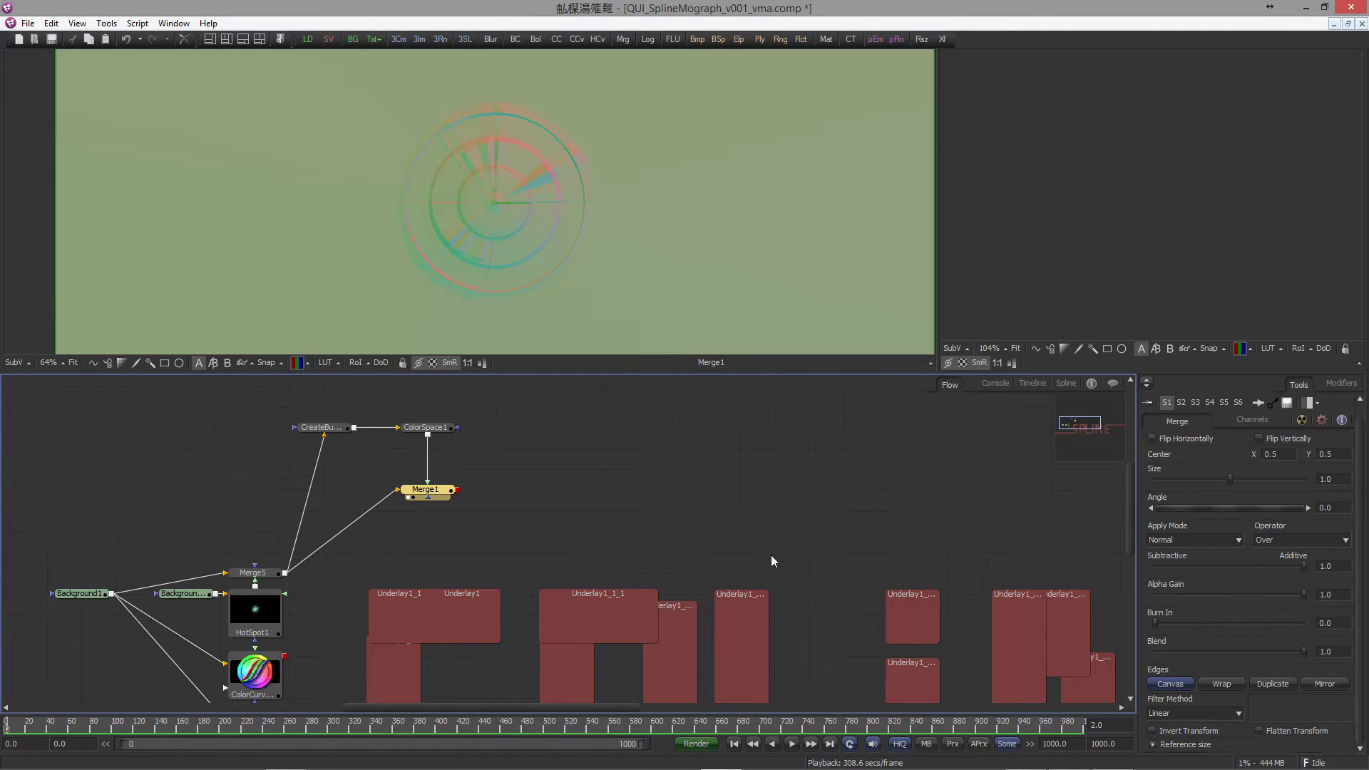
Step: Set Merge1's apply mode to Overlay
click(1183, 542)
click(1148, 605)
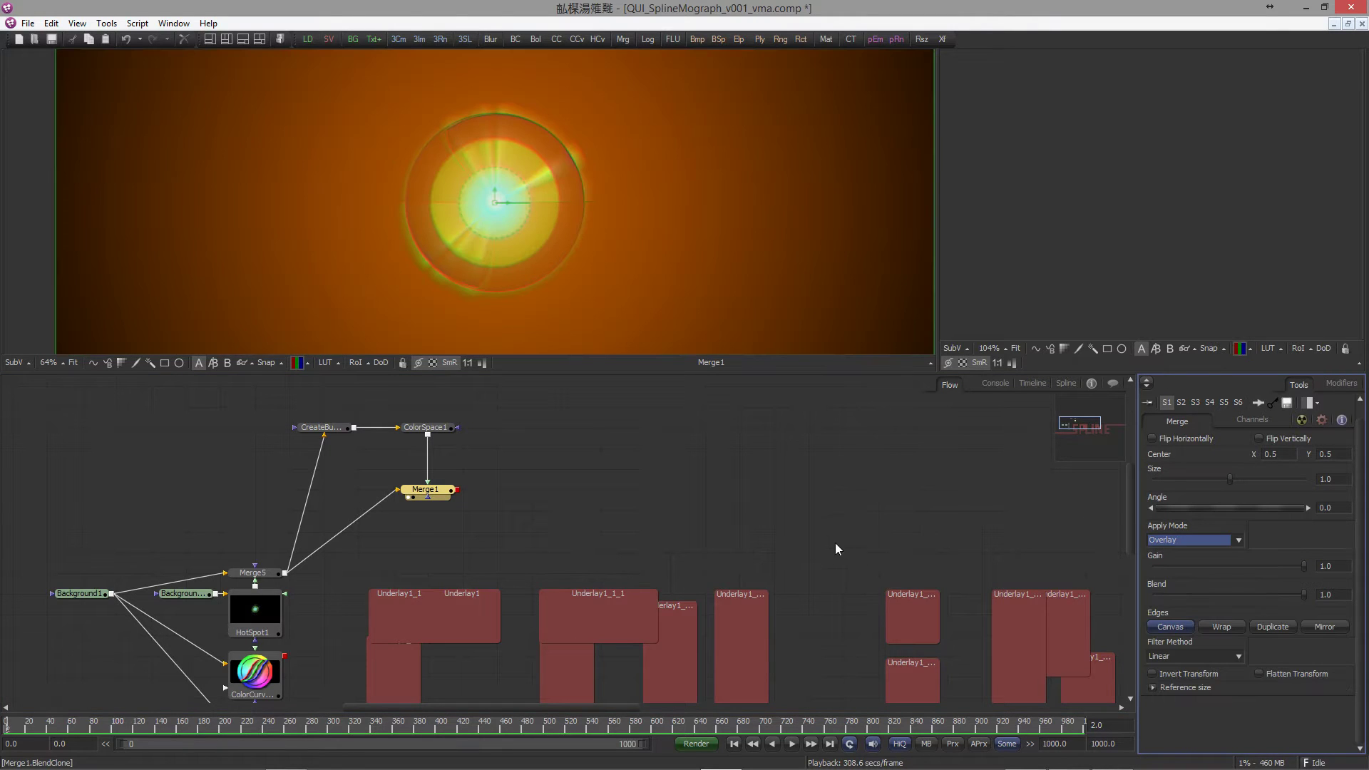
click(712, 493)
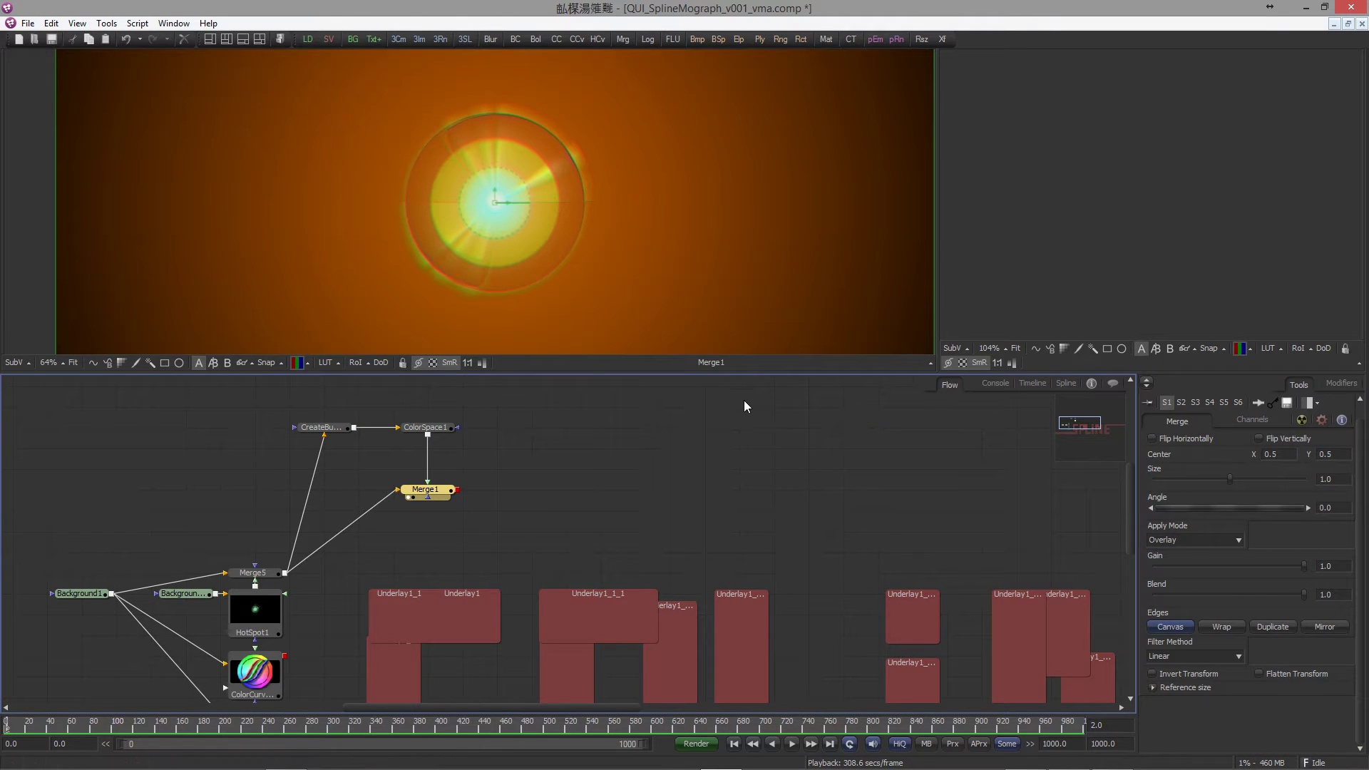
click(717, 586)
drag(503, 455, 555, 492)
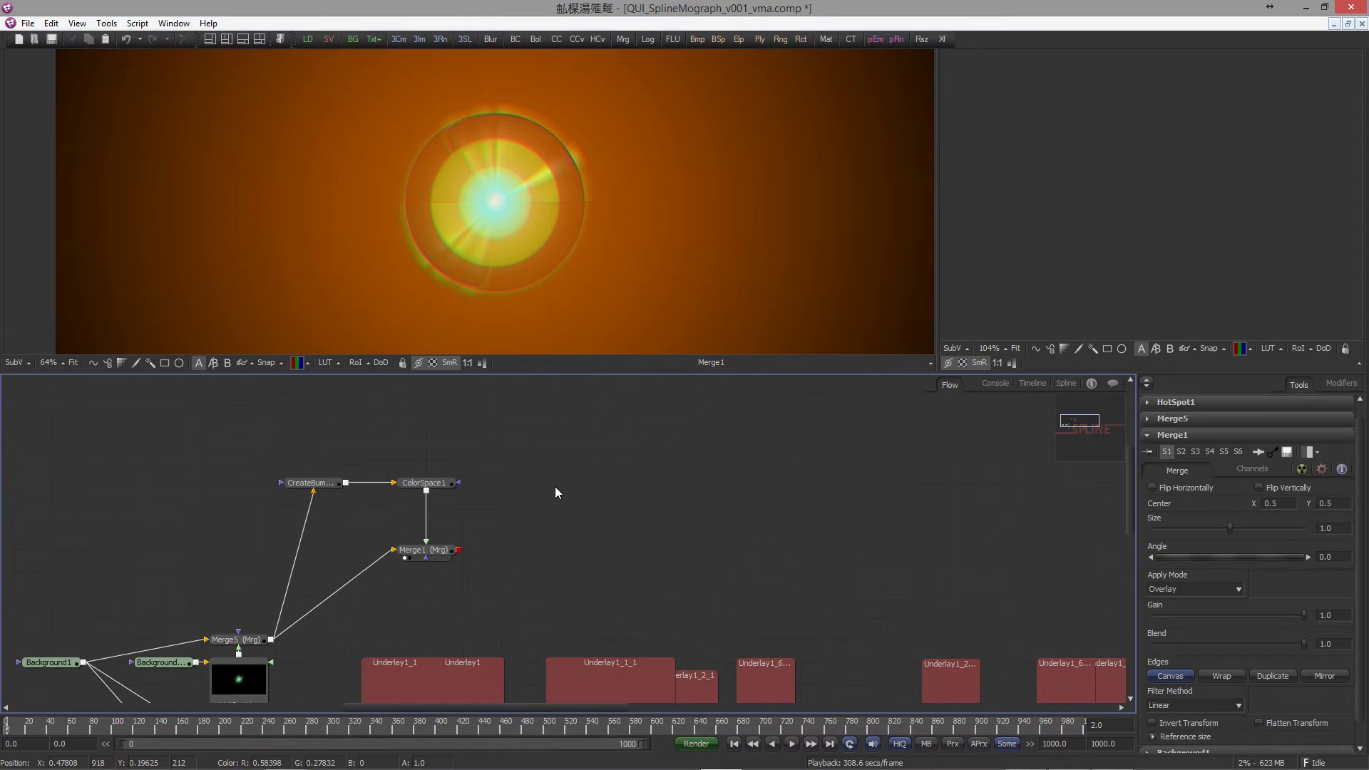
Step: Add a Filter node beside ColorSpace1, feed it from ColorSpace1's output and display it in the viewer
key(ctrl+space)
text(filter)
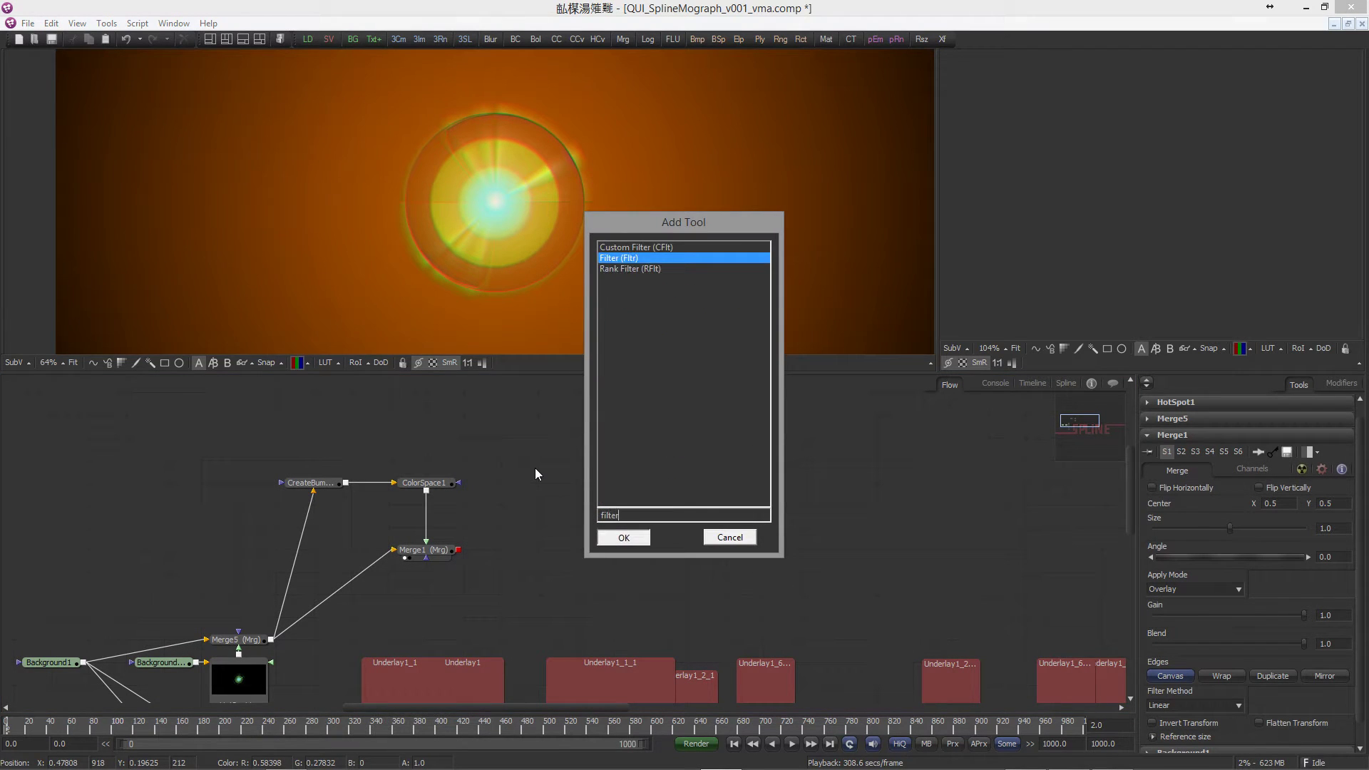
key(Return)
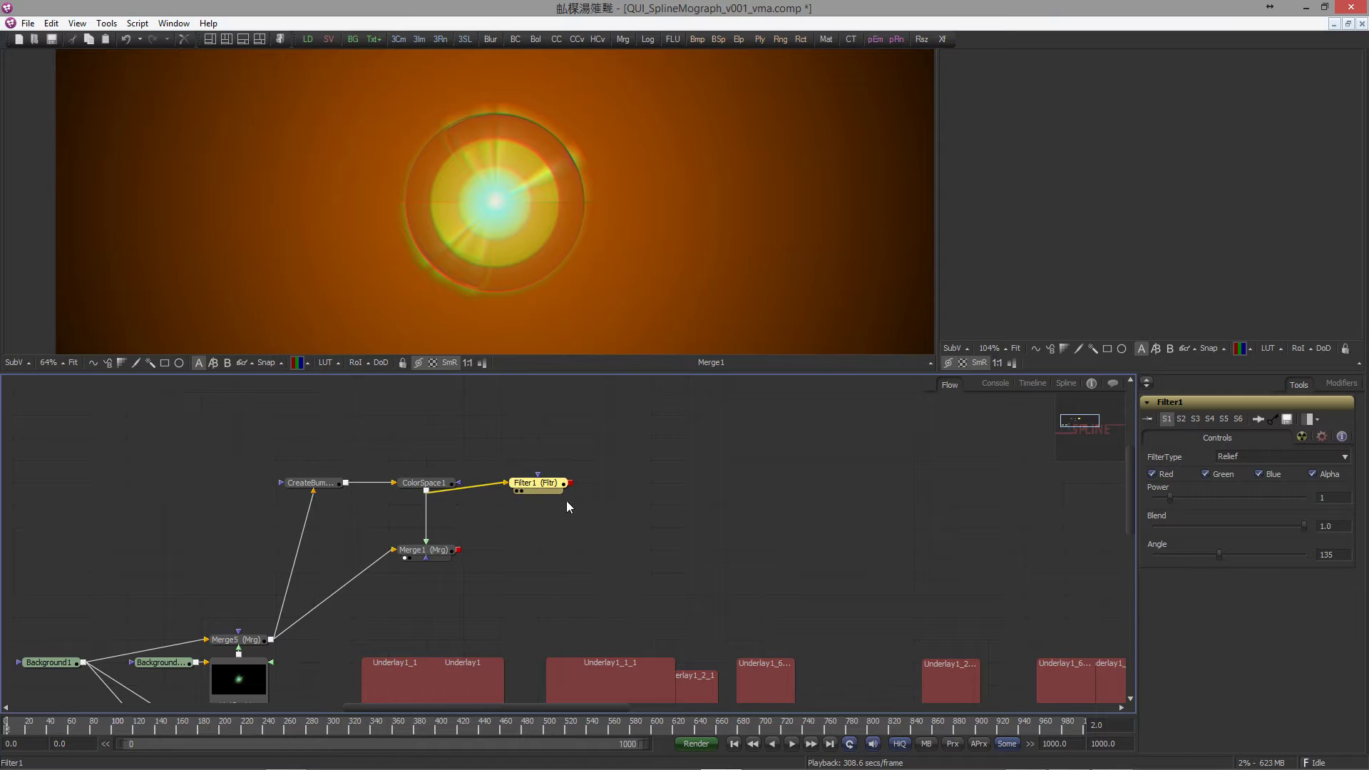
drag(491, 490, 504, 483)
key(1)
Step: Set Filter1's filter type to Sobel
click(1235, 457)
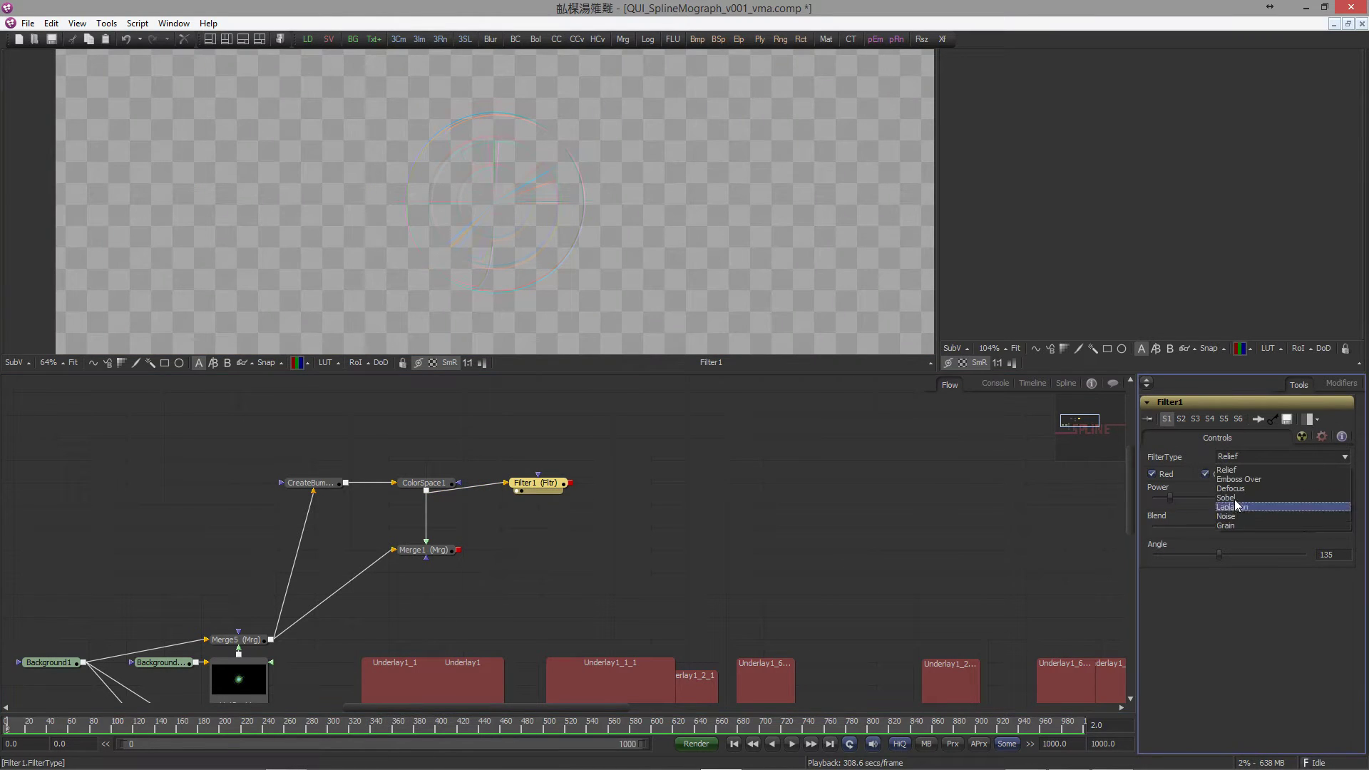
click(1233, 500)
click(536, 490)
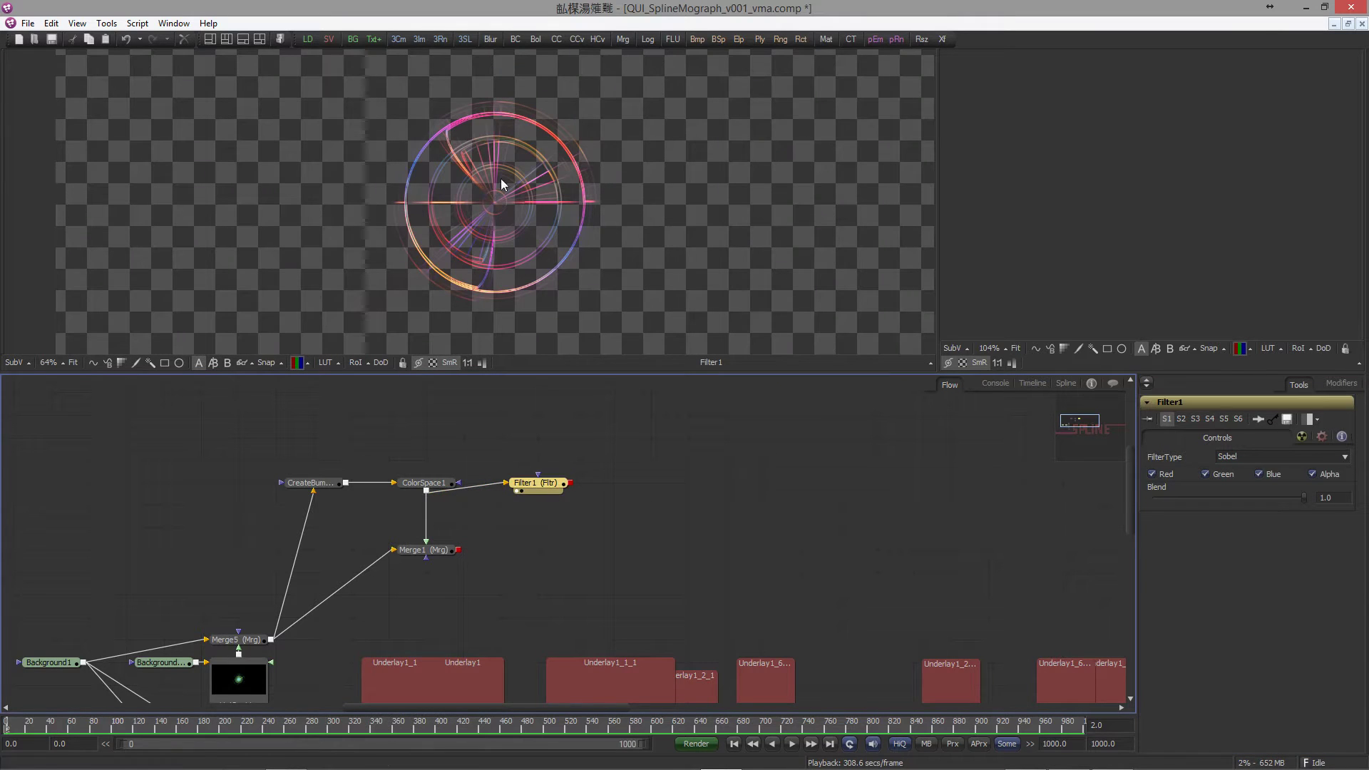
Step: Add a Bitmap mask node below Filter1, feed it from Filter1, display it and set its channel to Red
drag(696, 39, 569, 497)
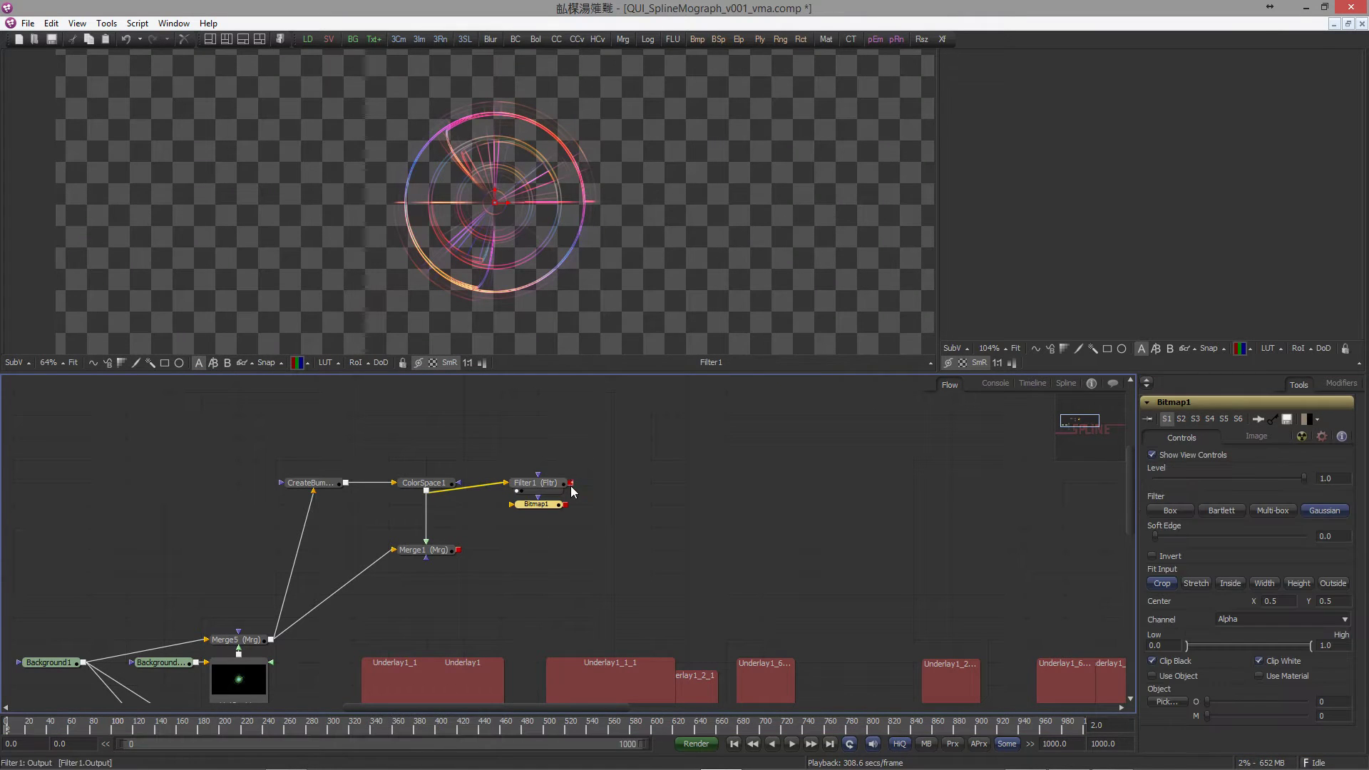
key(1)
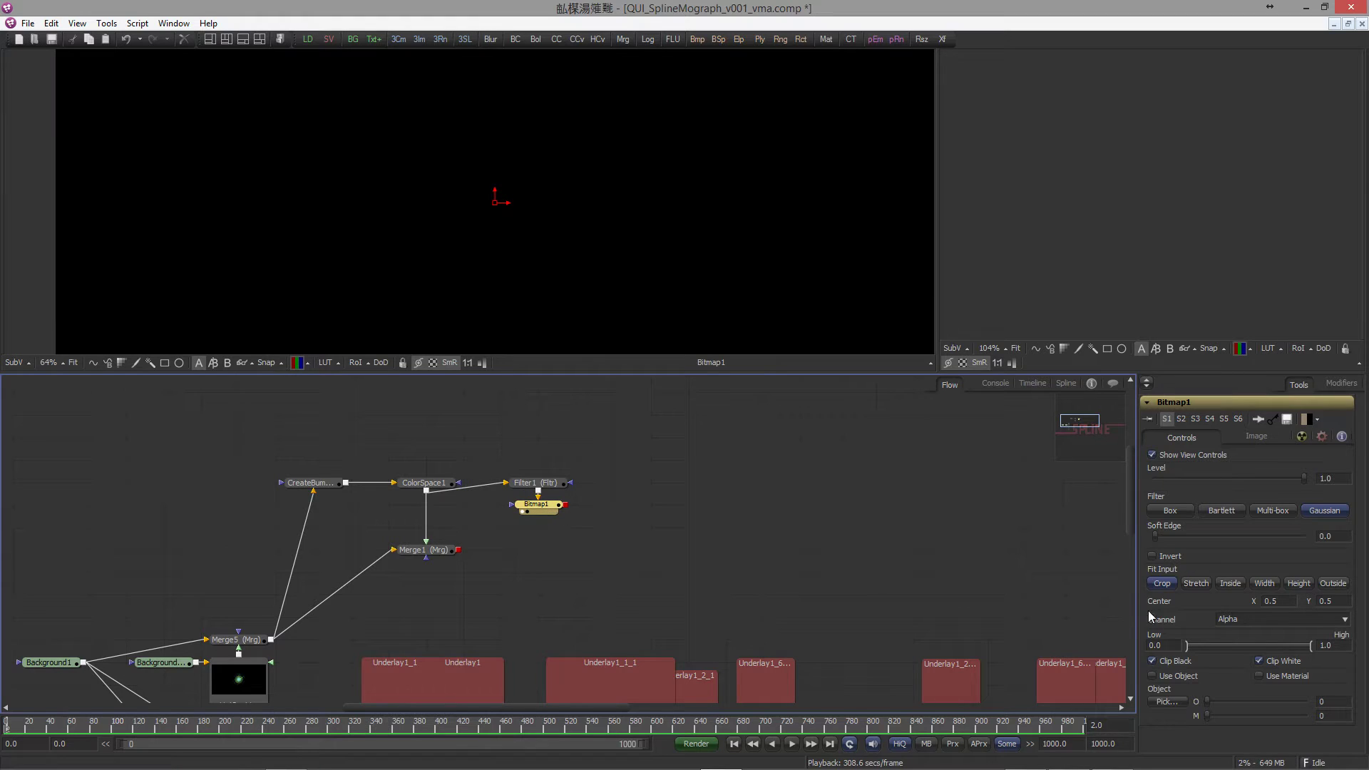
click(1243, 619)
click(1231, 632)
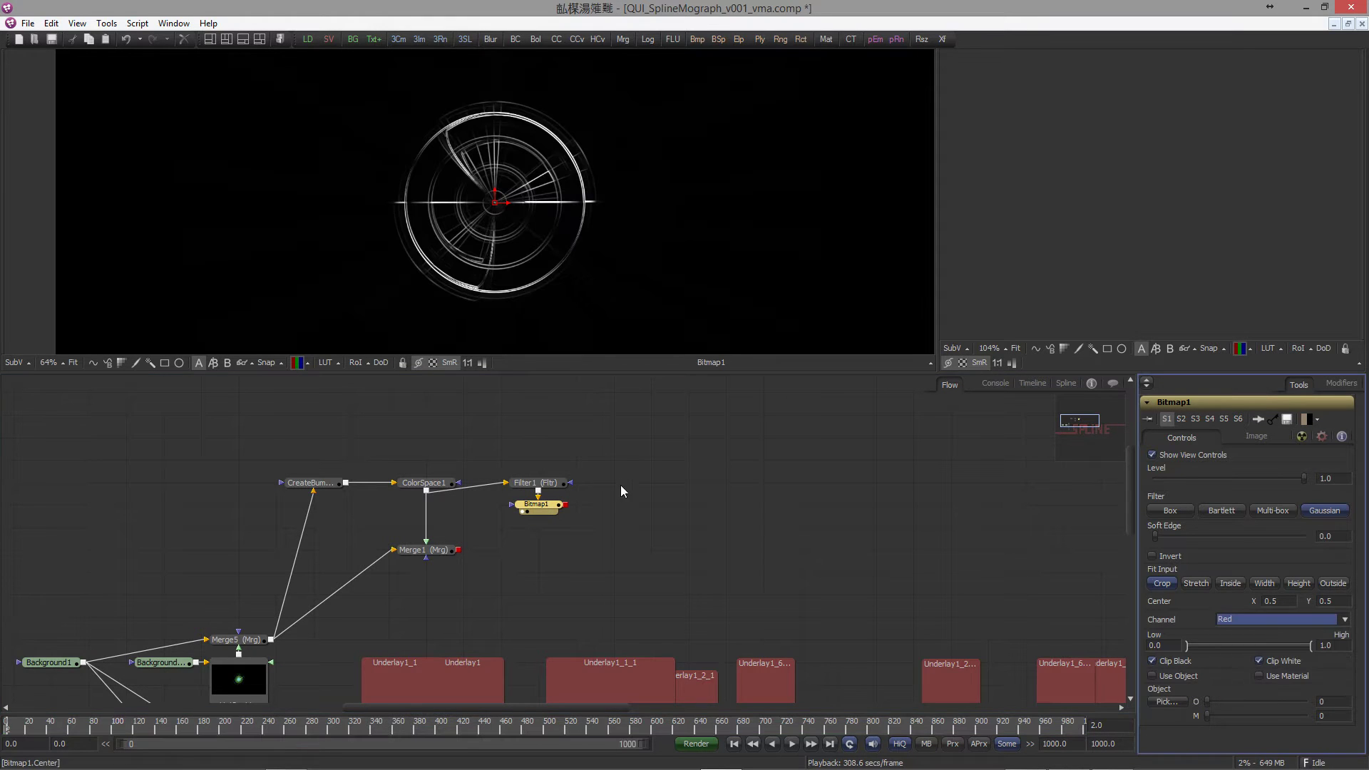
drag(507, 193, 512, 200)
scroll(512, 200, up, 2)
drag(709, 570, 722, 513)
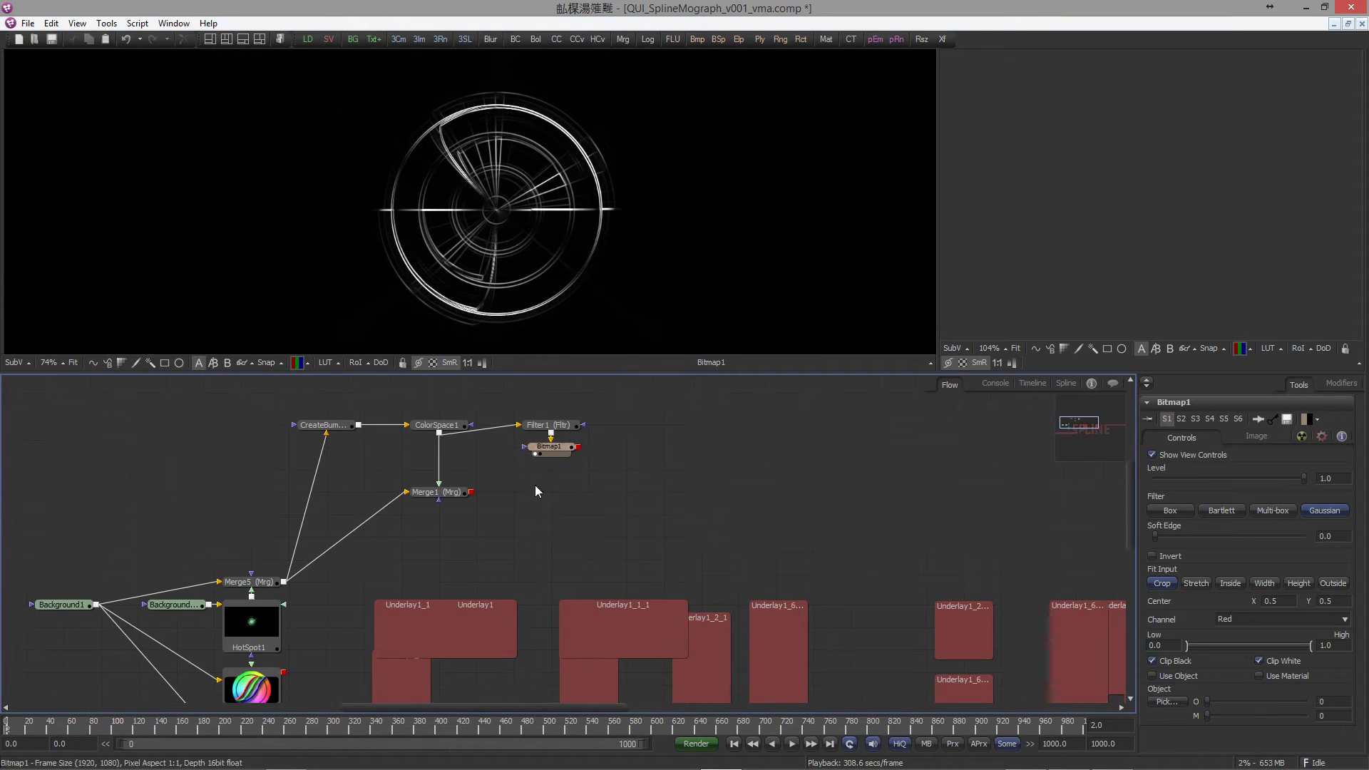
Step: Add a Color Corrector after Merge1 and connect Bitmap1 as its effect mask
drag(449, 503, 456, 571)
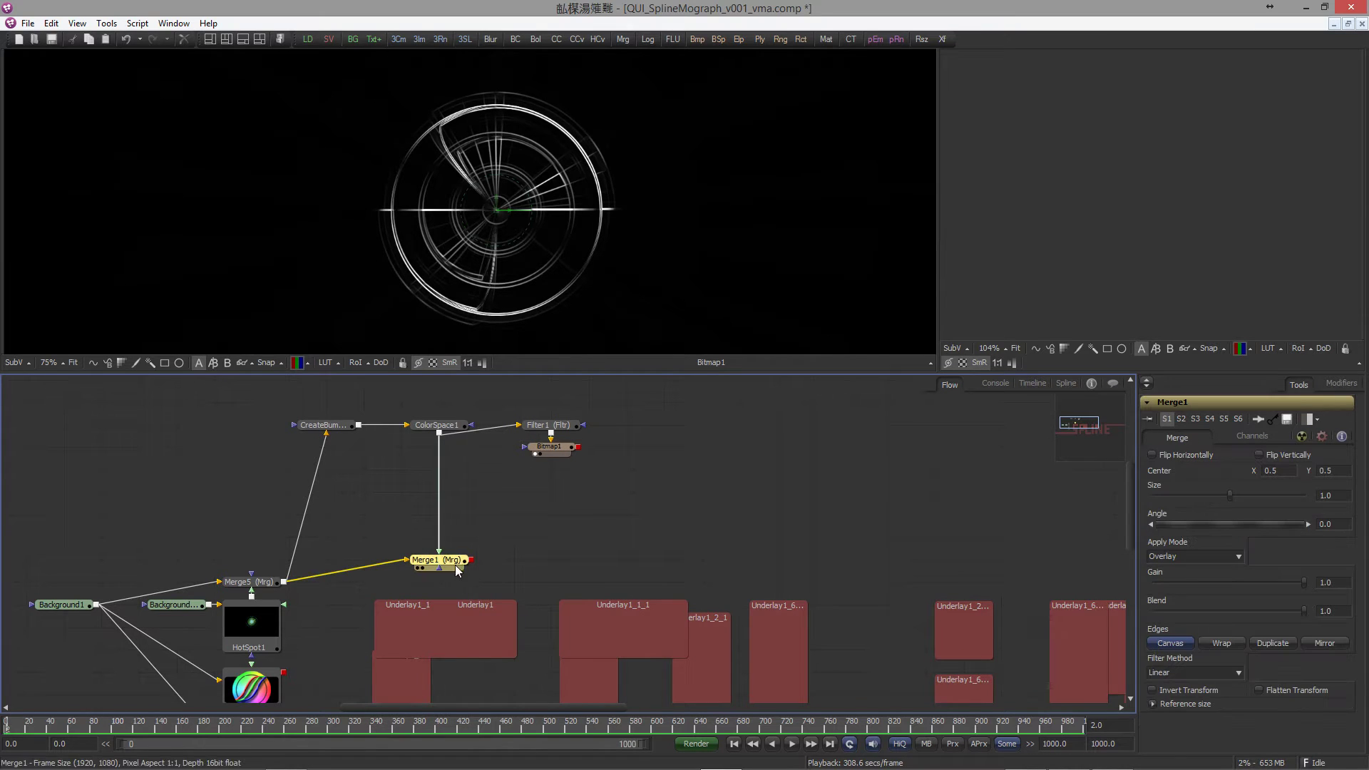
key(ctrl+space)
text(c)
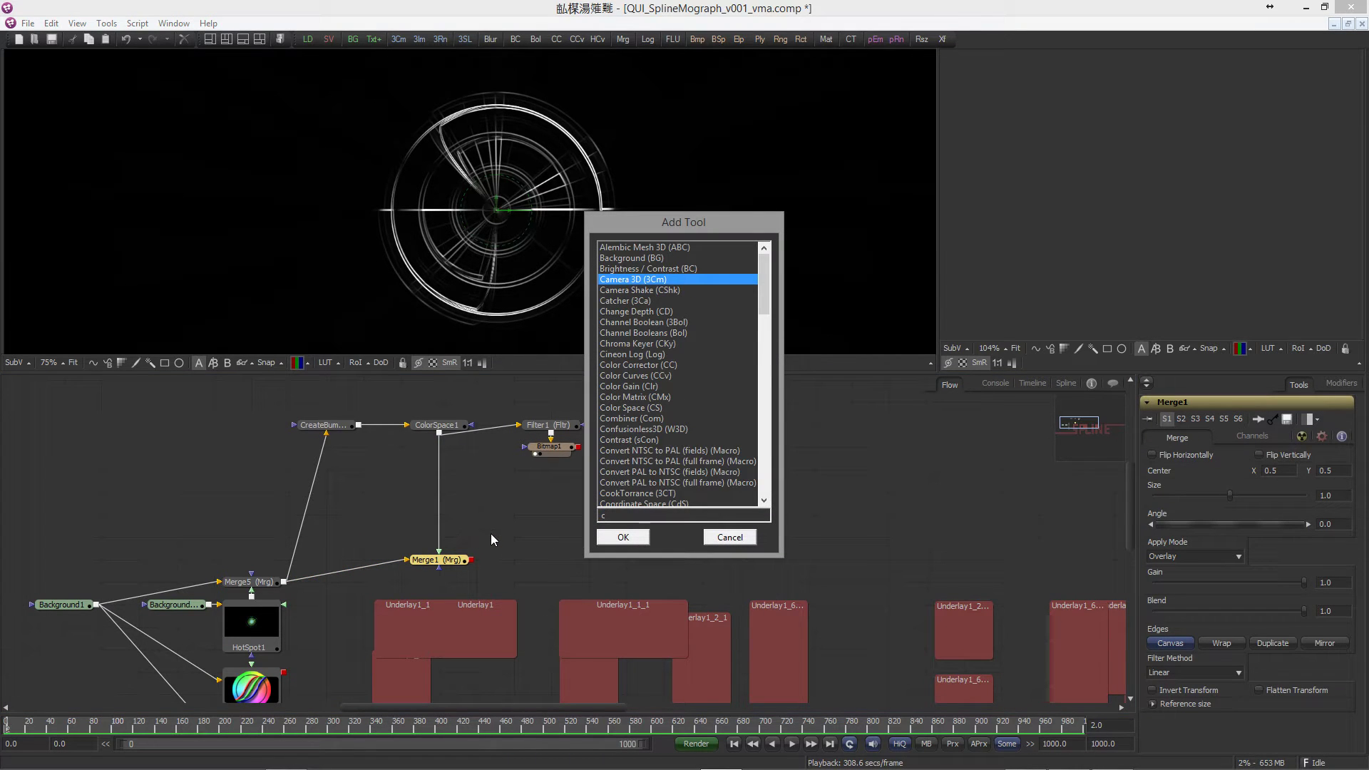
text(c)
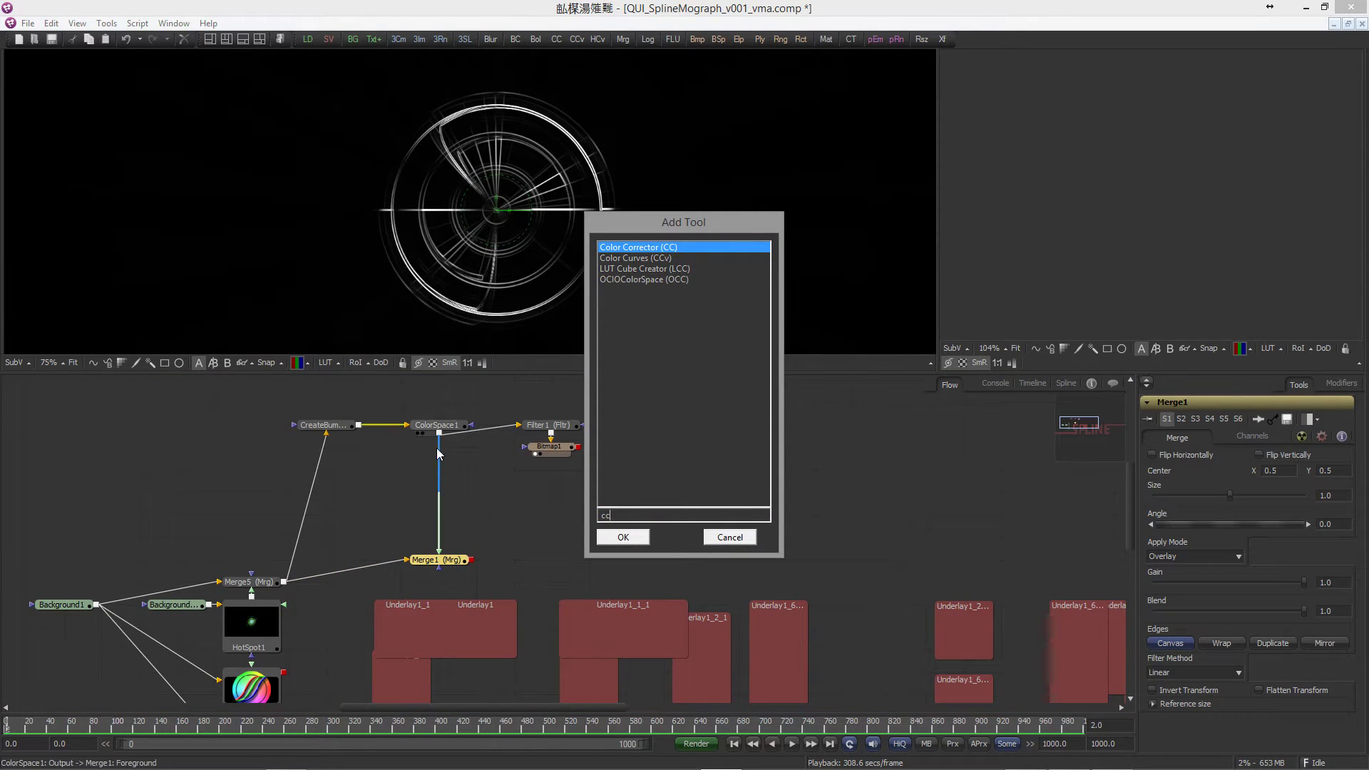
key(Return)
drag(445, 581, 557, 560)
drag(578, 447, 558, 564)
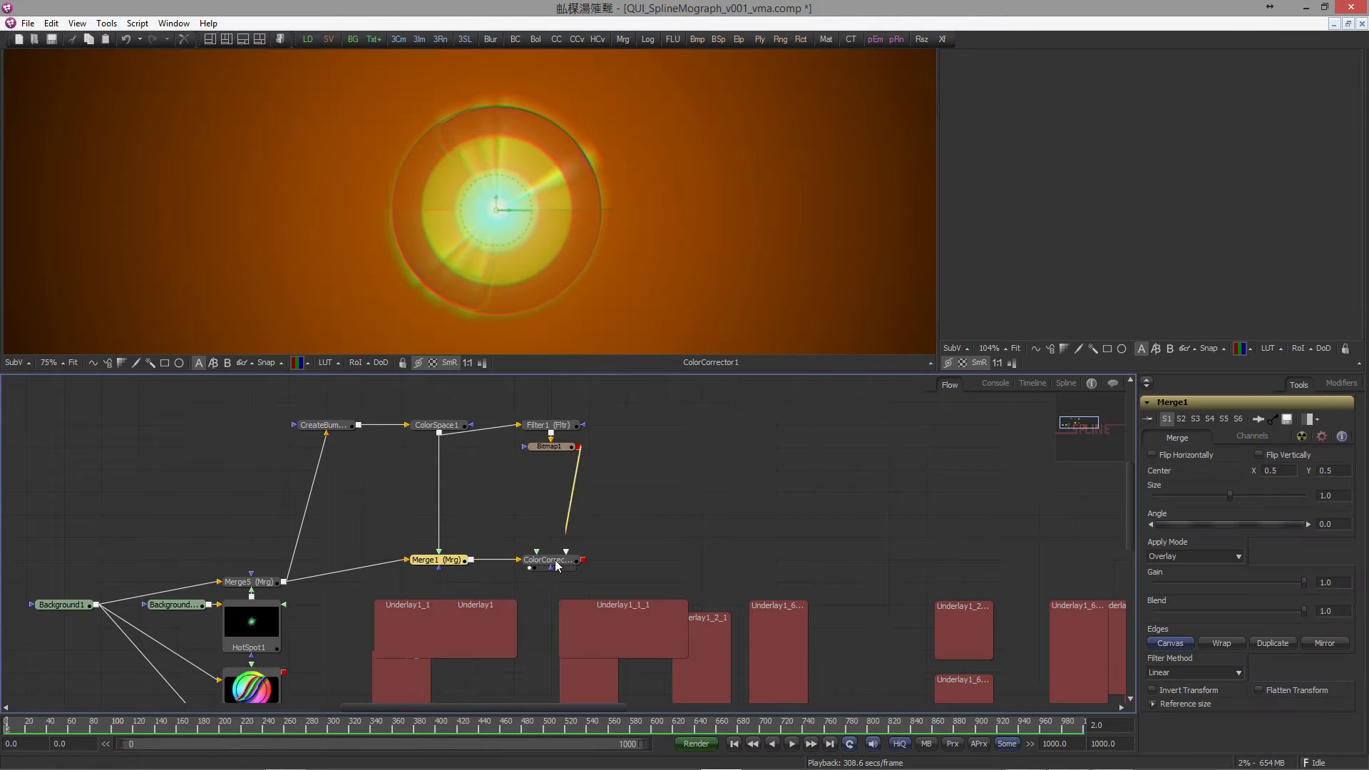
Step: Rearrange the bump map, filter, bitmap, merge and color corrector nodes into a tidier, more compact layout
click(555, 562)
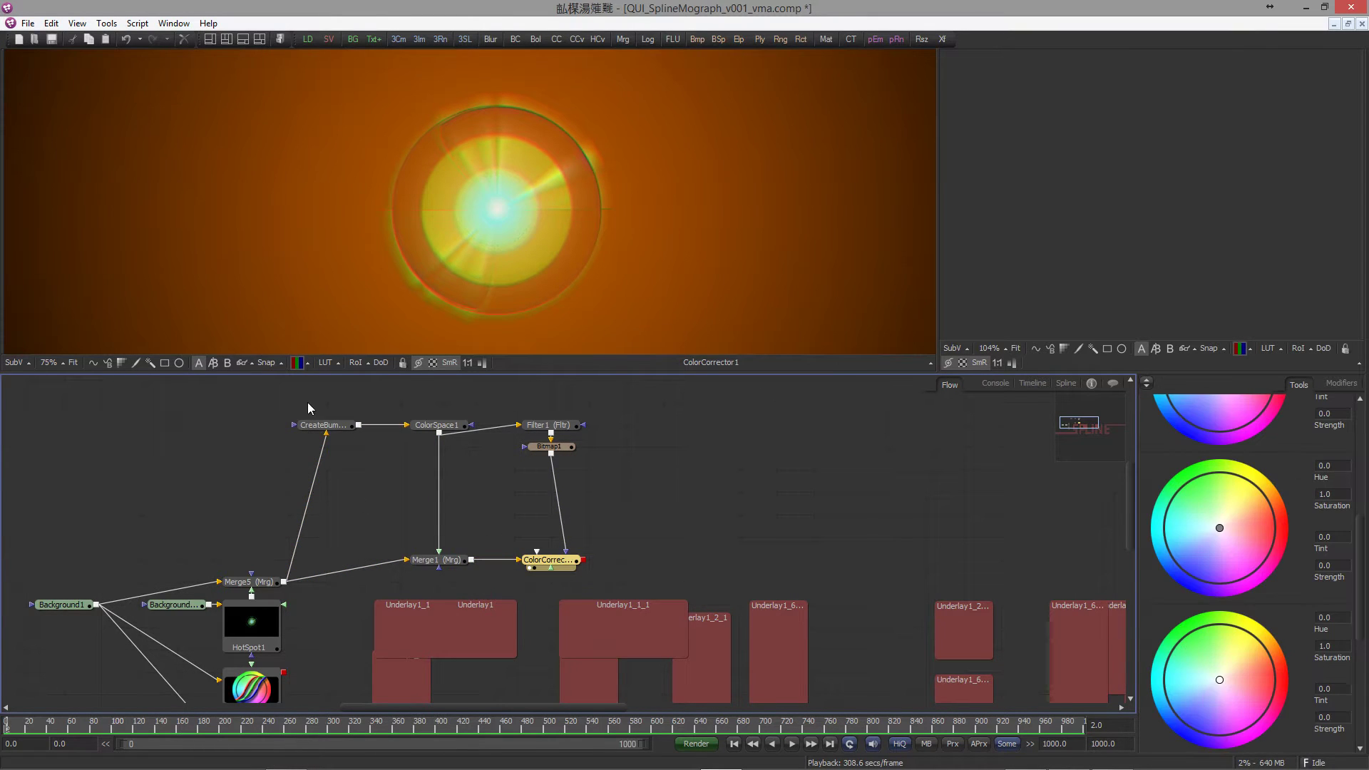
drag(301, 399, 564, 453)
drag(565, 447, 566, 493)
drag(302, 426, 605, 578)
drag(549, 562, 548, 517)
click(492, 481)
drag(456, 551, 541, 514)
mouse_move(546, 517)
mouse_down()
mouse_move(546, 495)
mouse_move(546, 540)
mouse_up()
Step: Raise ColorCorrector1's master RGB gain to about 2.41
click(624, 485)
click(505, 520)
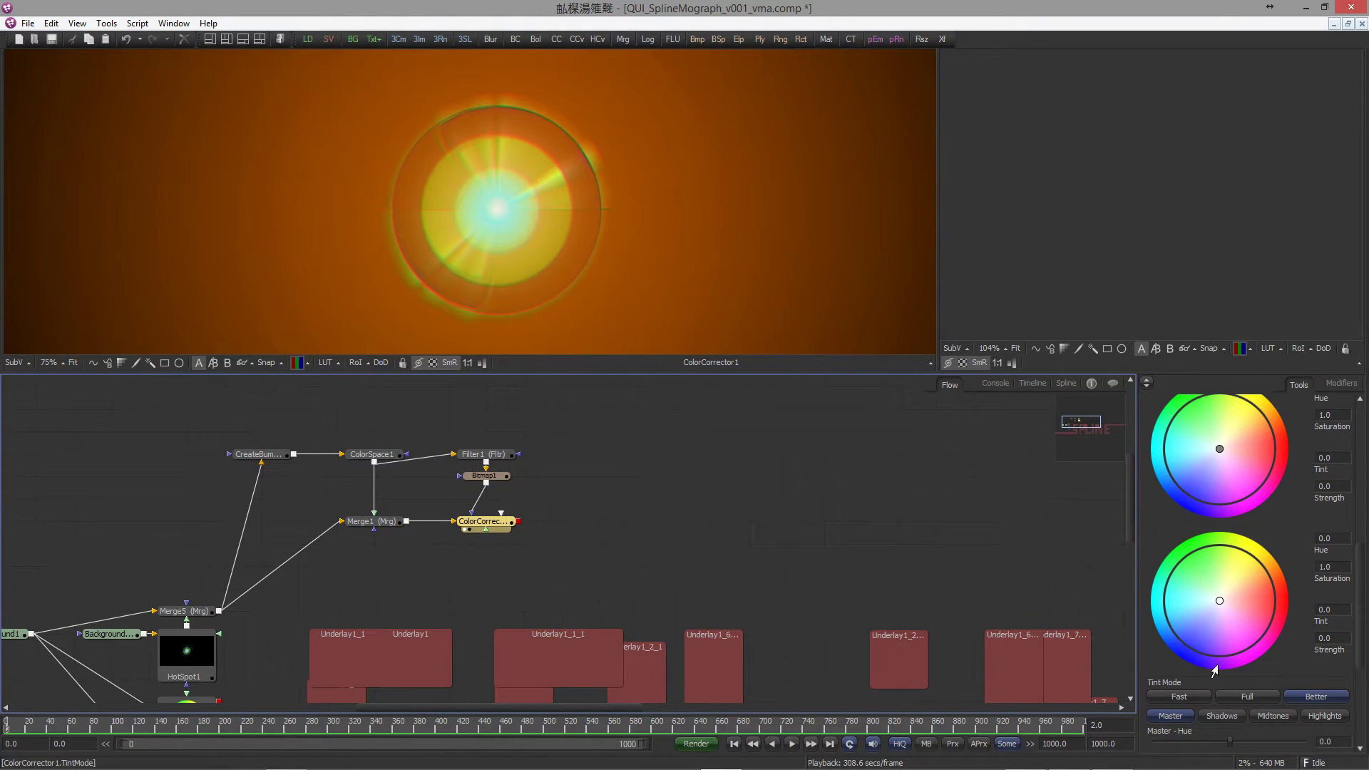
scroll(1214, 671, down, 4)
drag(1230, 635, 1256, 628)
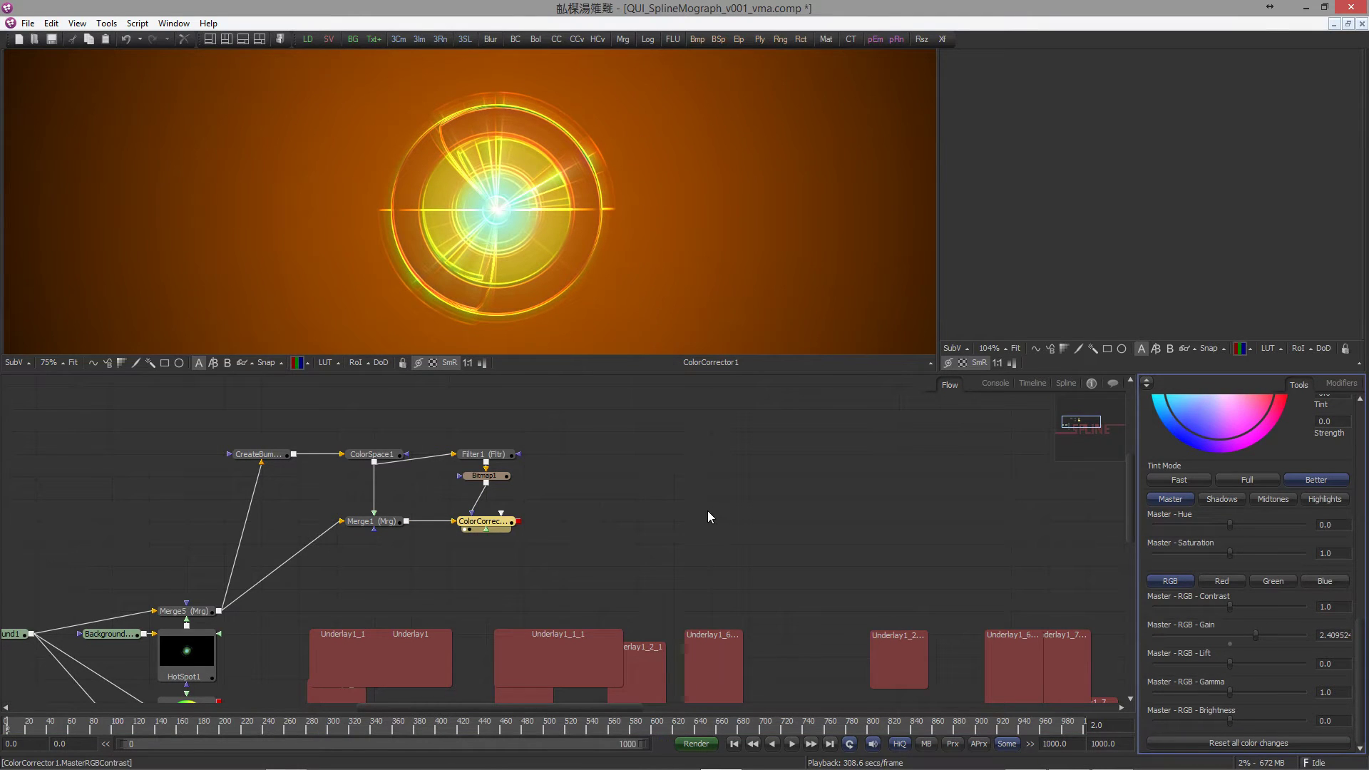
Step: Display Bitmap1 in the second viewer and lower its High value to about 0.406
key(2)
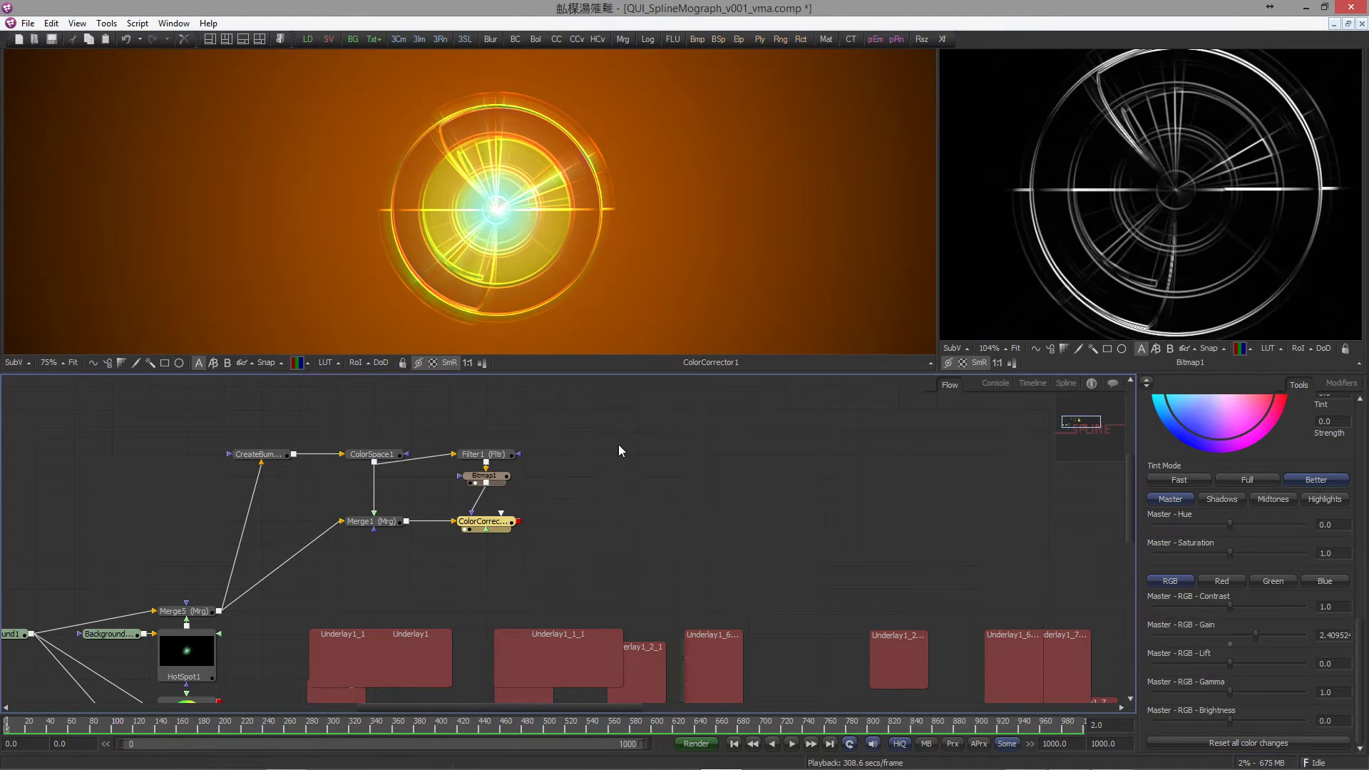
click(508, 478)
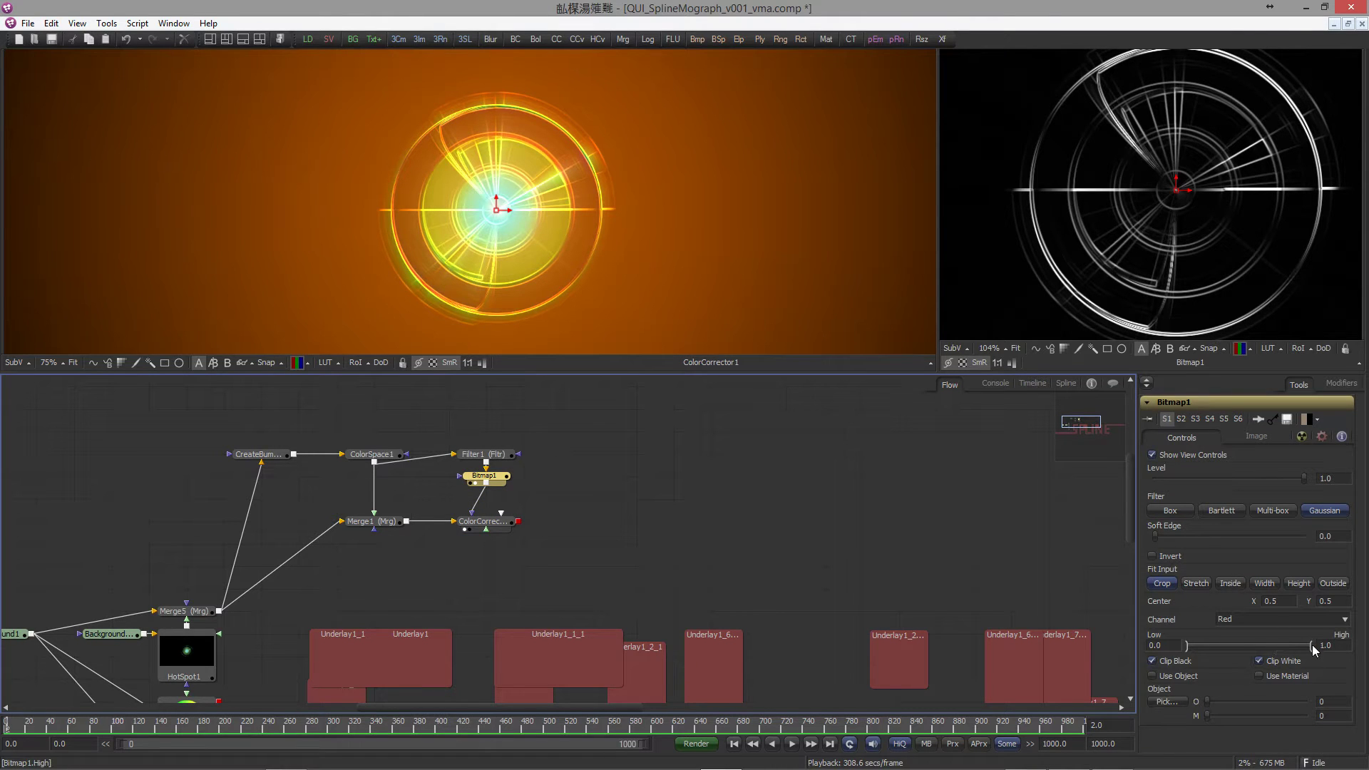
drag(1312, 645, 1239, 648)
click(518, 571)
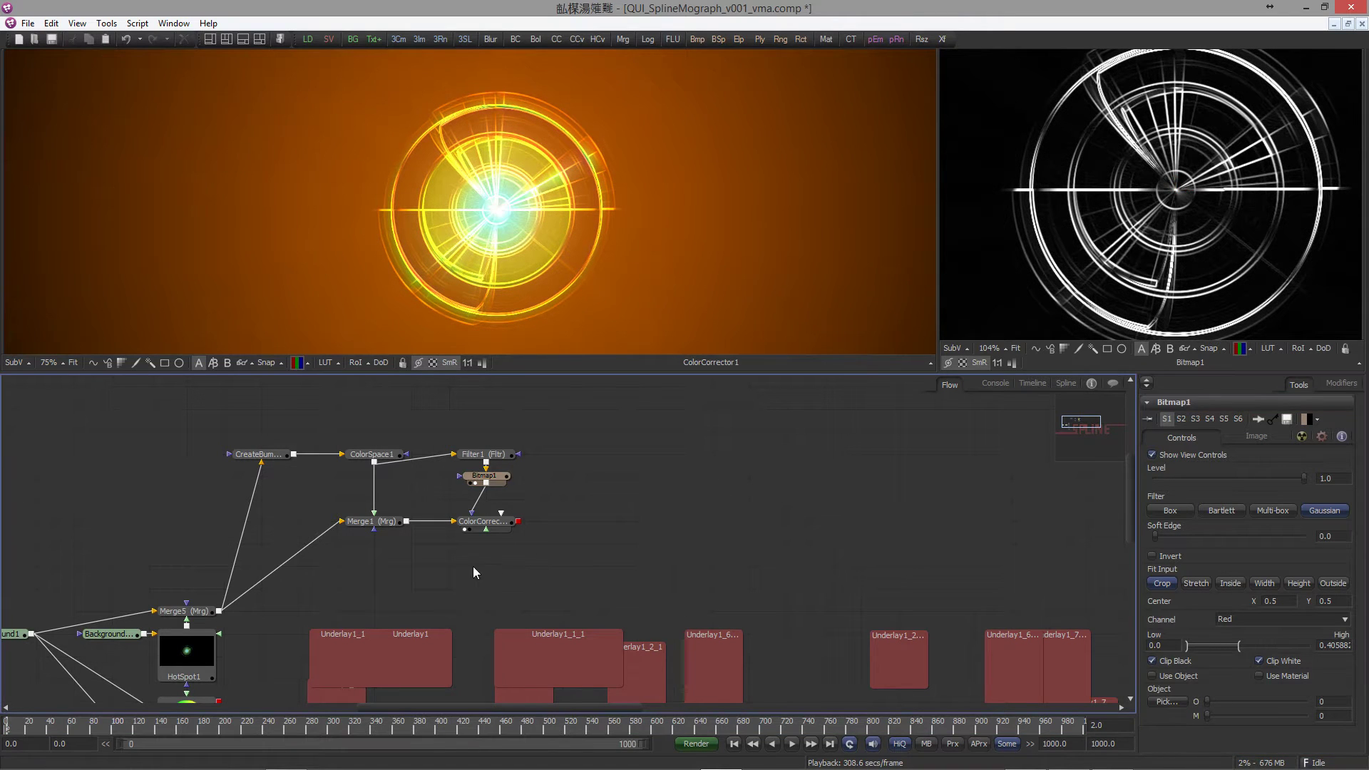
Step: Paste a copy of the orange radial-gradient Background node next to Filter1
drag(237, 539, 393, 501)
drag(140, 612, 142, 612)
drag(672, 592, 420, 608)
scroll(498, 478, up, 1)
click(516, 450)
key(ctrl+v)
click(499, 422)
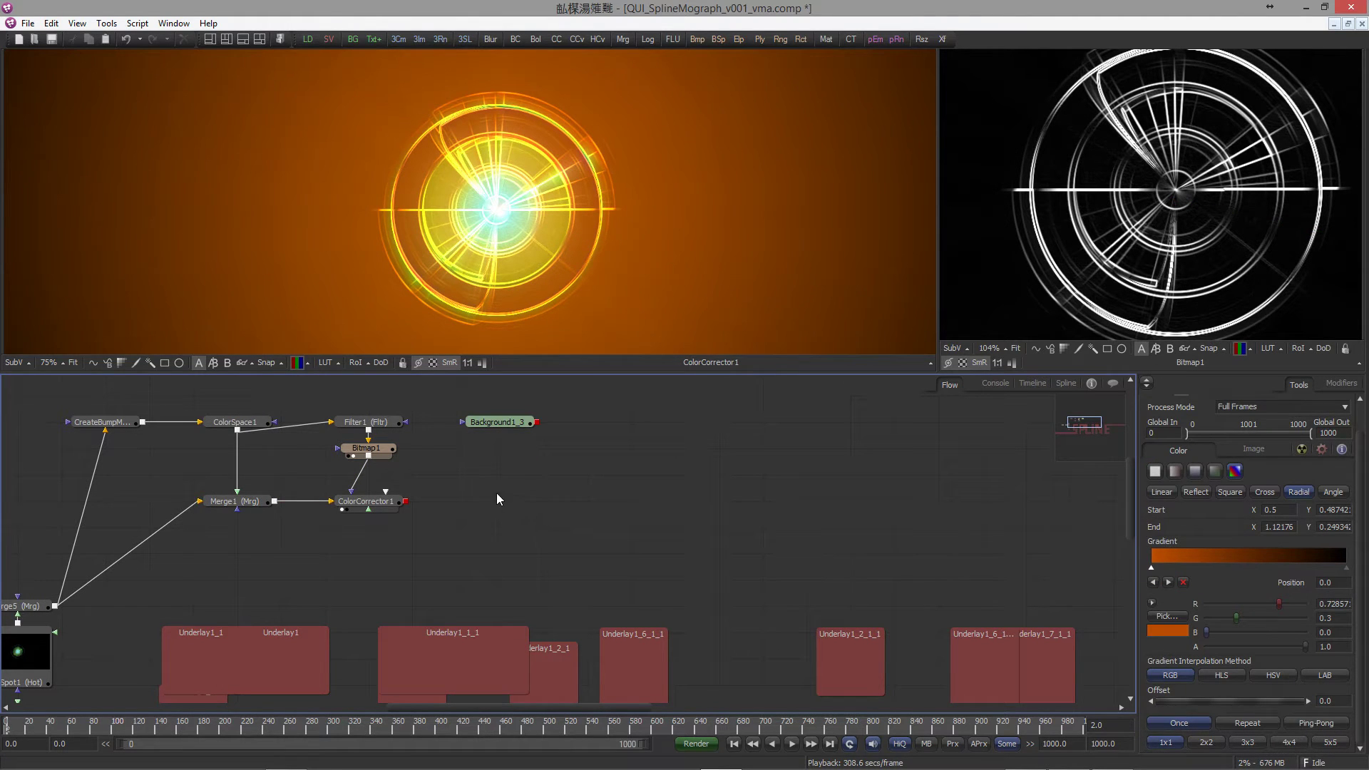
Step: Add a Merge node with ColorCorrector1 as background and the copied Background as foreground, and display it in the viewer
key(ctrl+space)
text(merge)
key(Return)
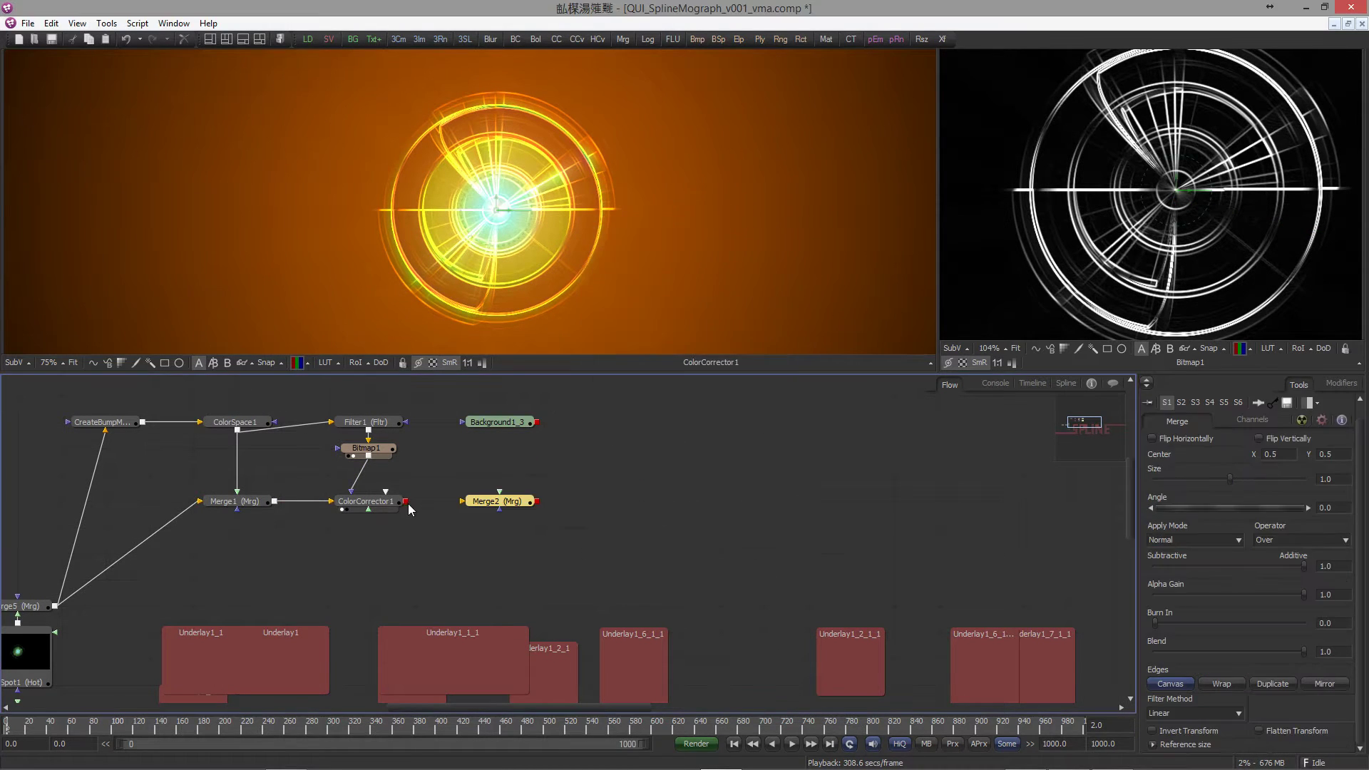
drag(470, 503, 406, 502)
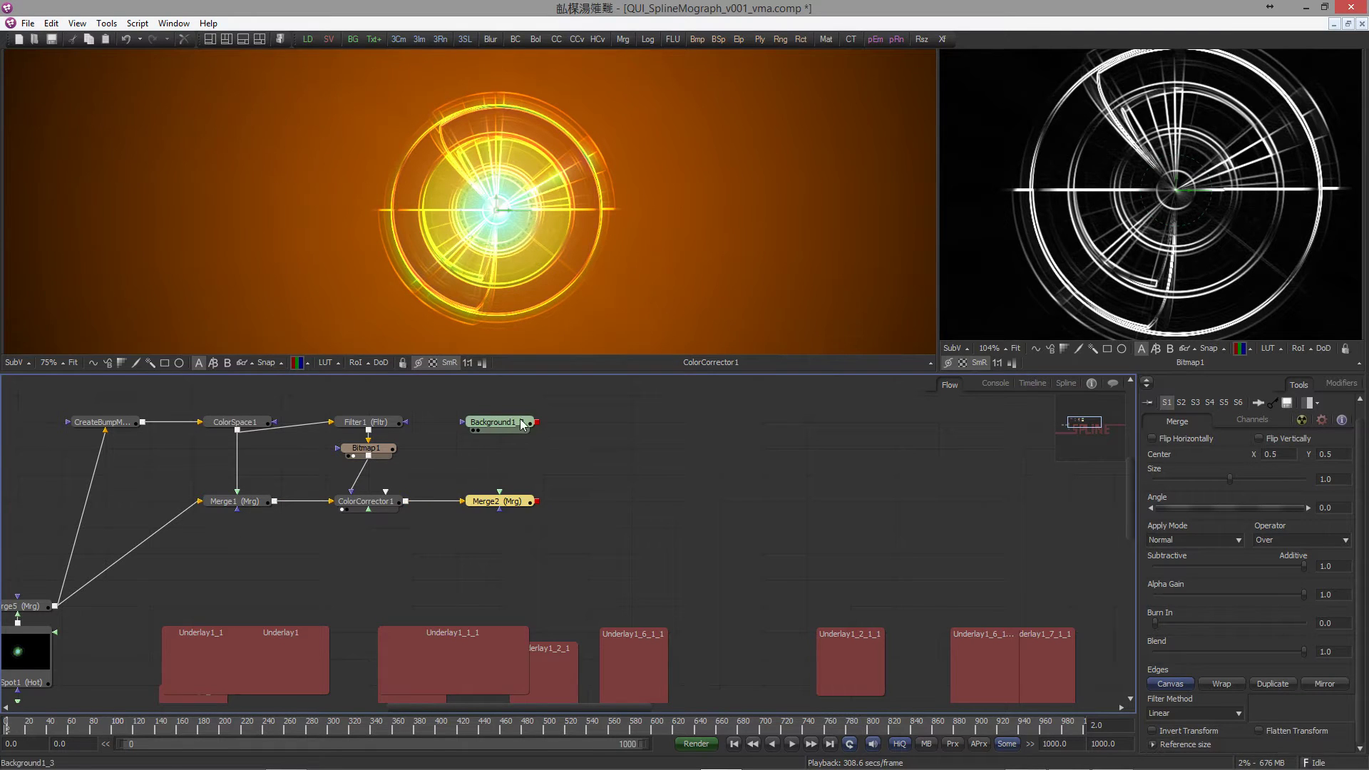
drag(536, 423, 549, 267)
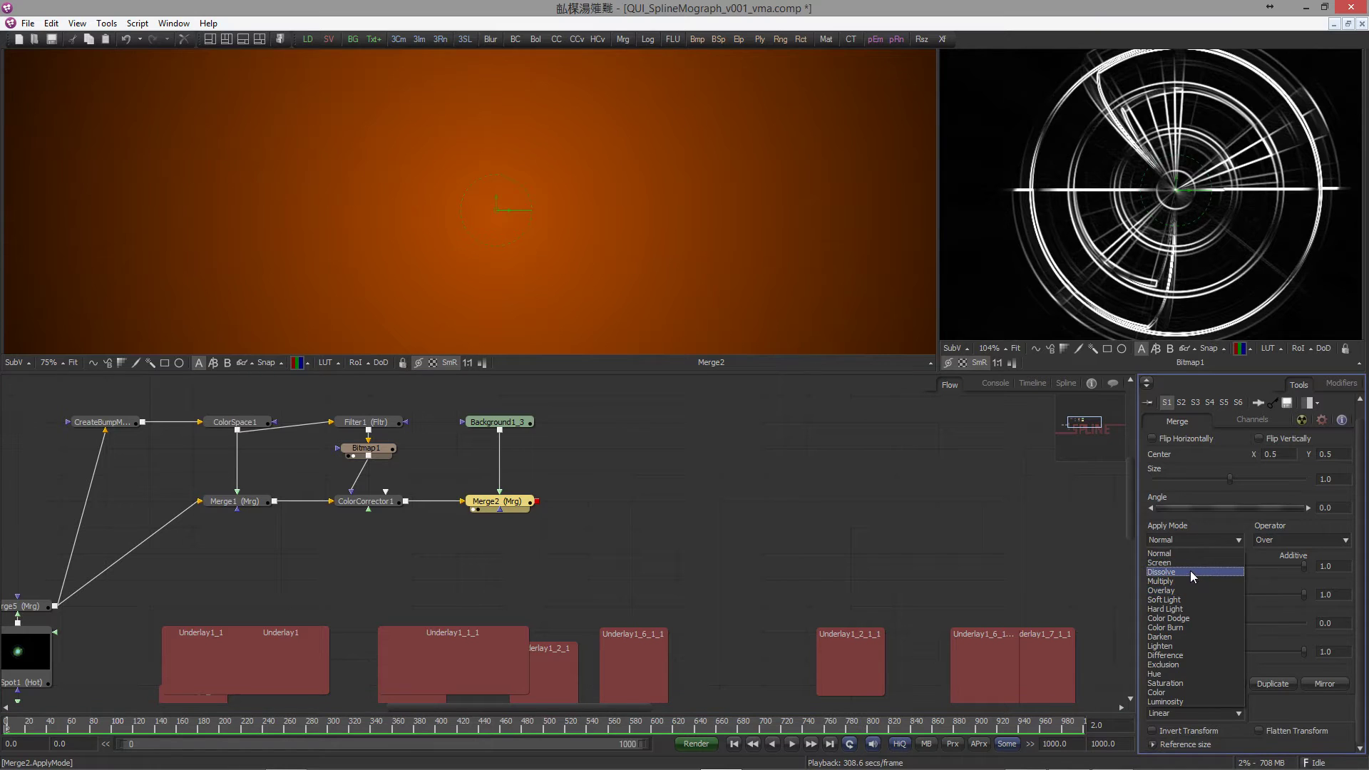
Step: Set Merge2's apply mode to Overlay and reduce its gain to about 0.62
click(1190, 590)
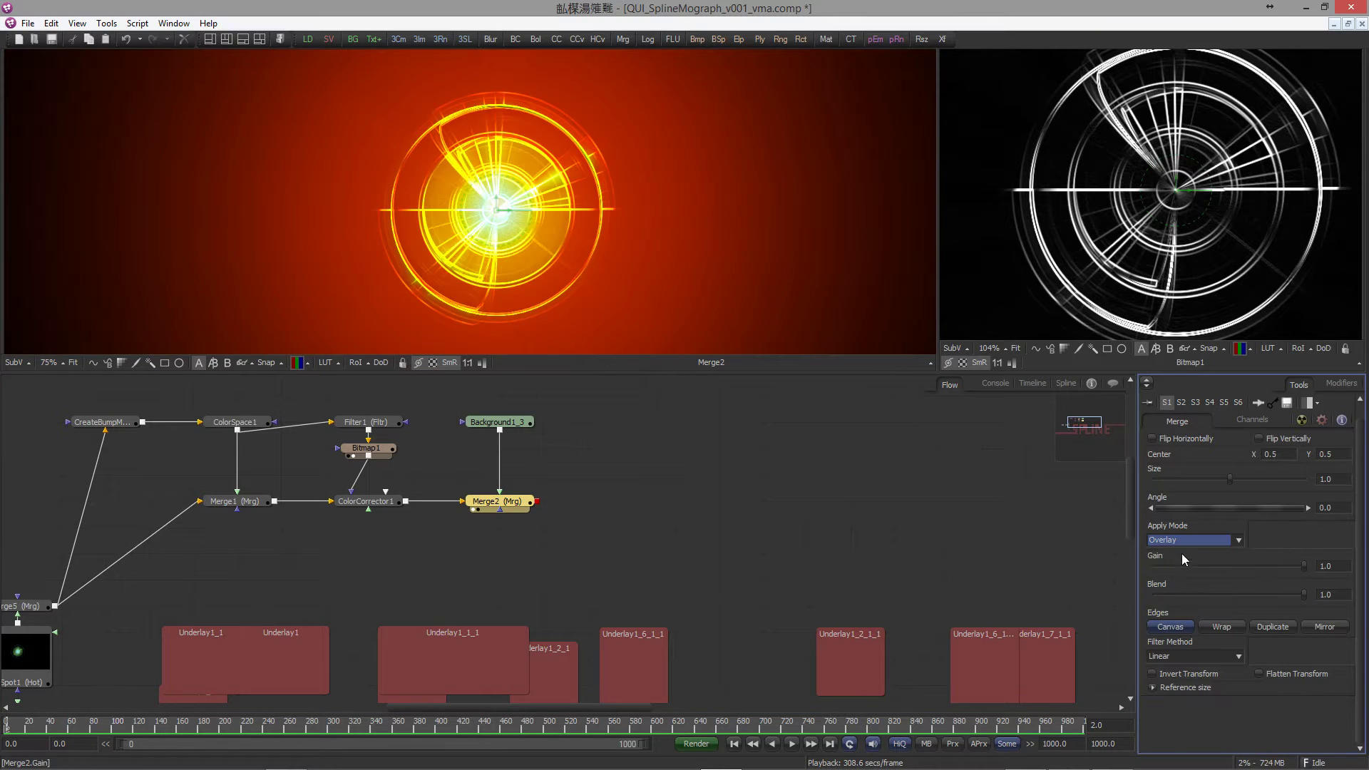
click(1247, 566)
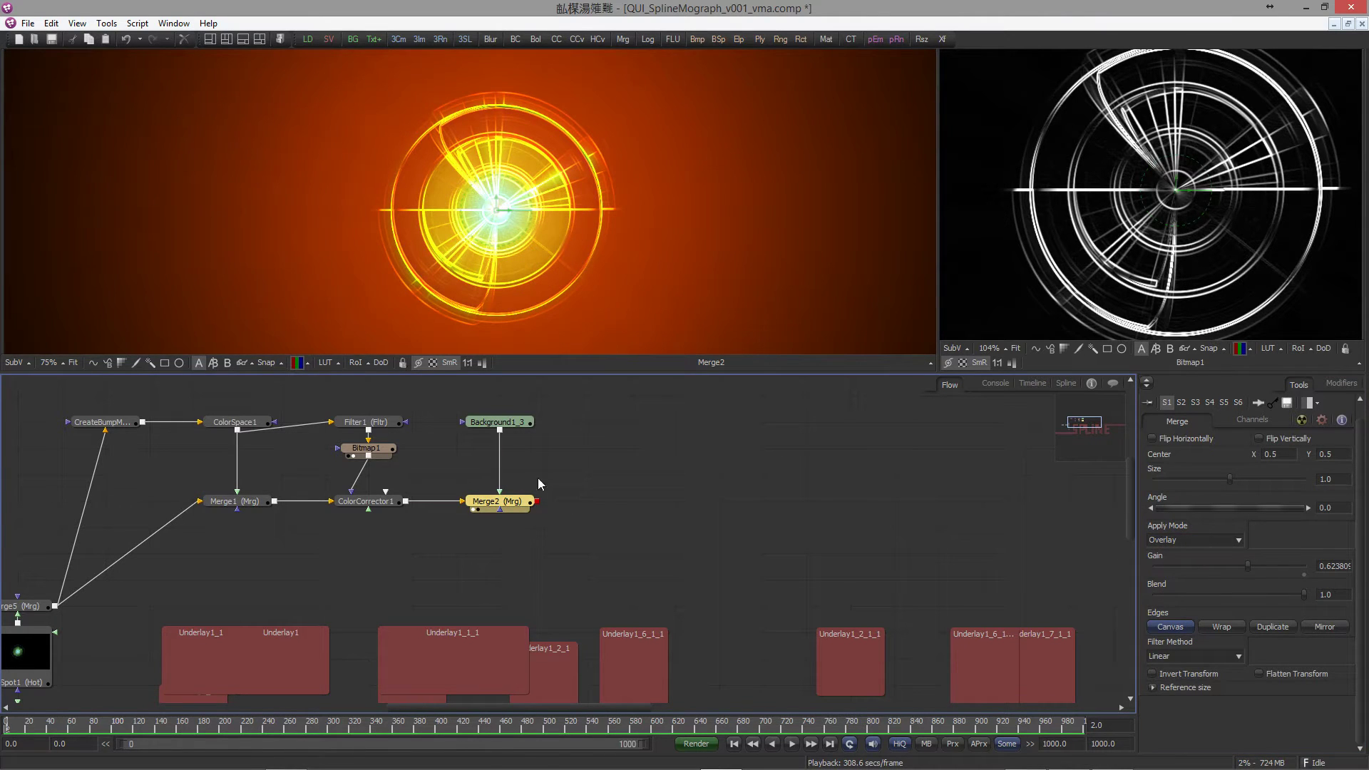
click(760, 525)
Step: Add a Displace node to the flow beside Merge2
drag(623, 540, 487, 564)
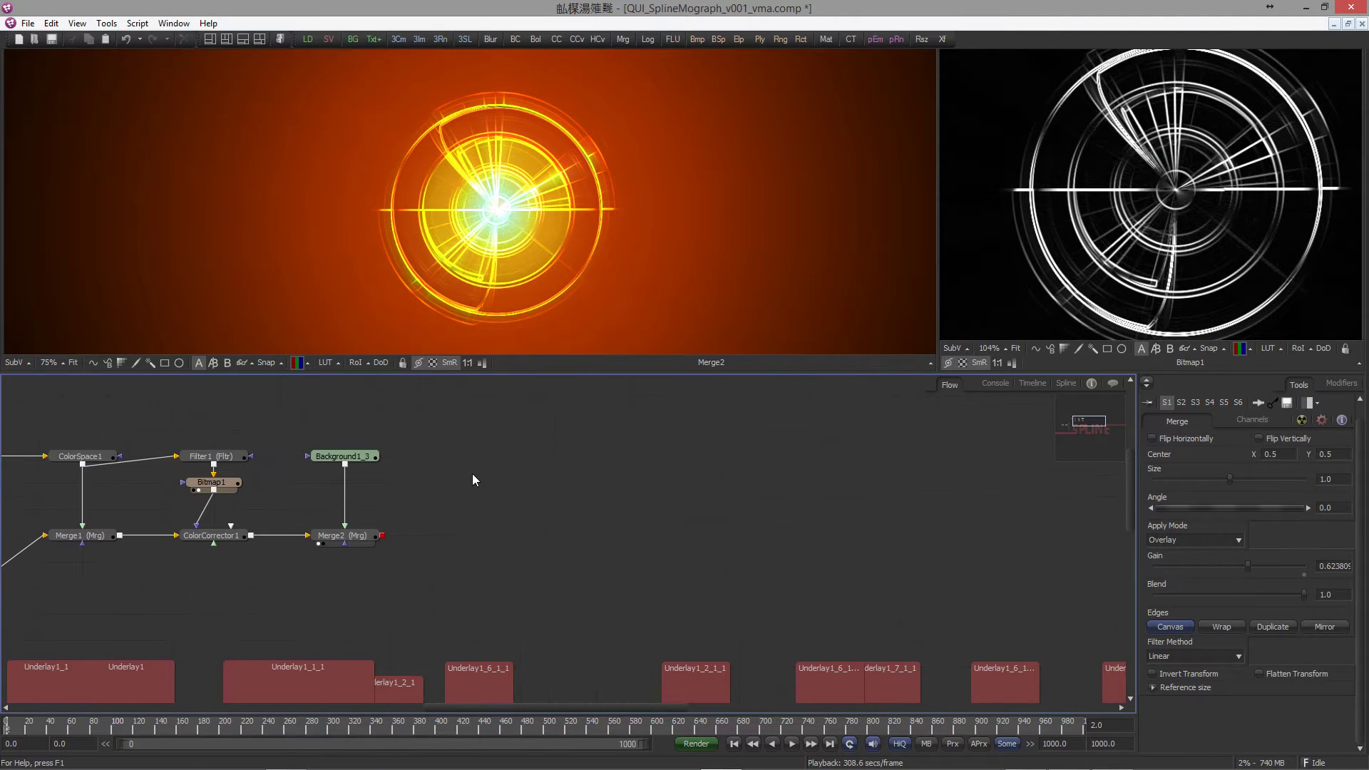
drag(481, 470, 485, 497)
key(alt+Tab)
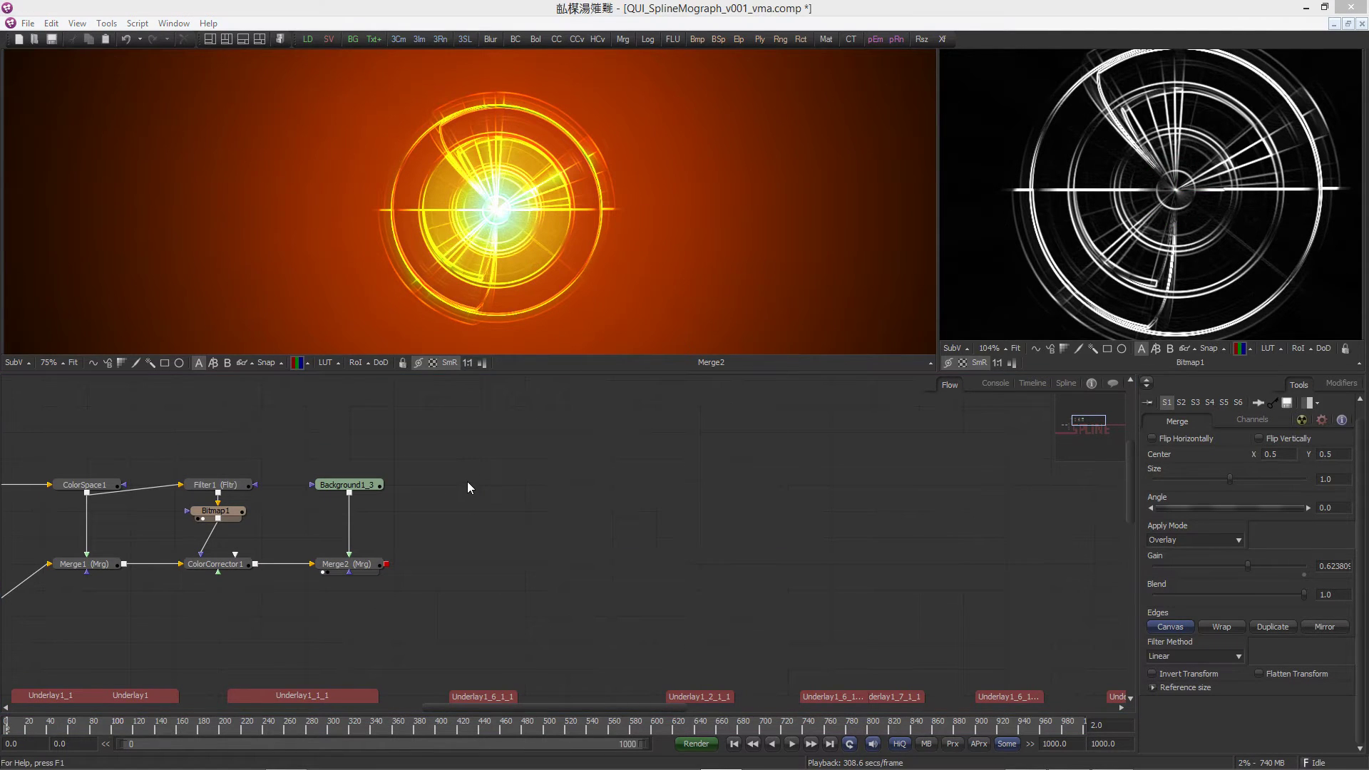
key(ctrl+space)
text(disü)
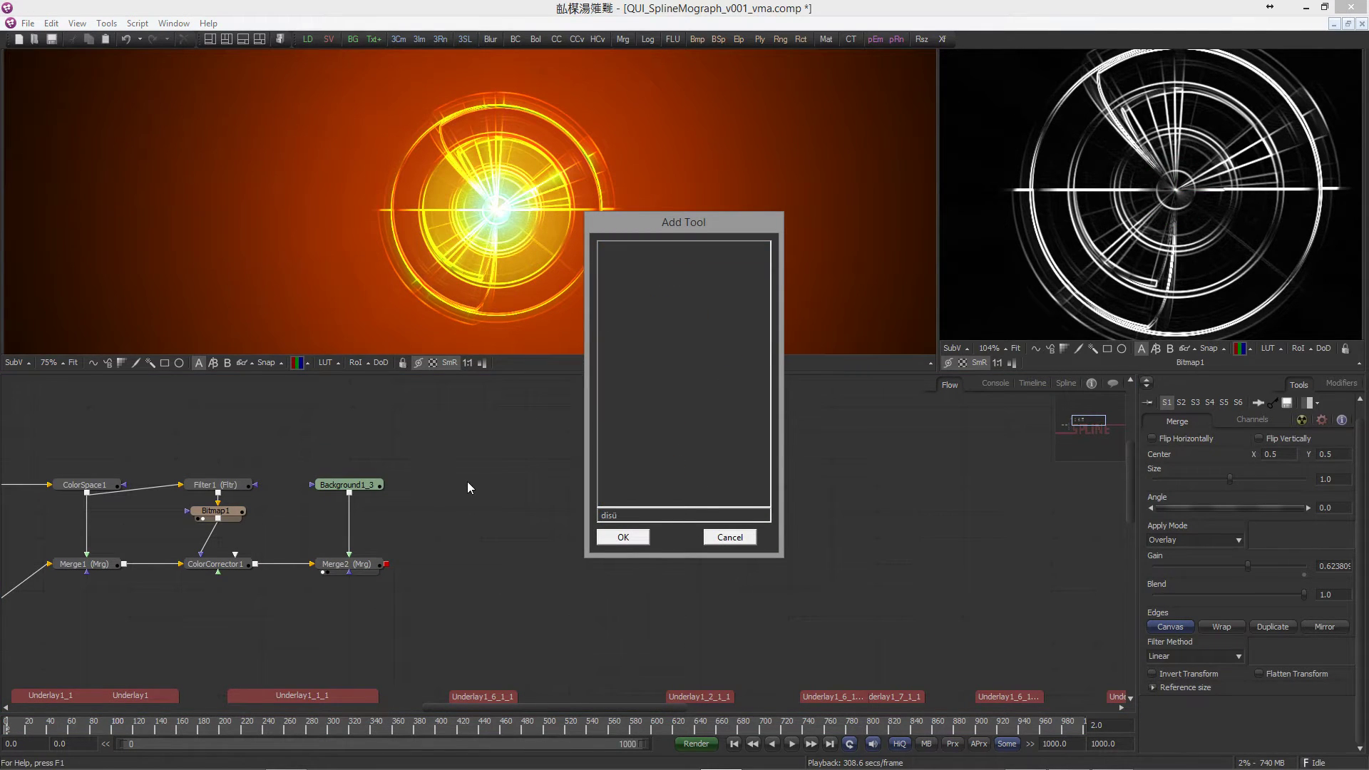
key(BackSpace)
text(pl)
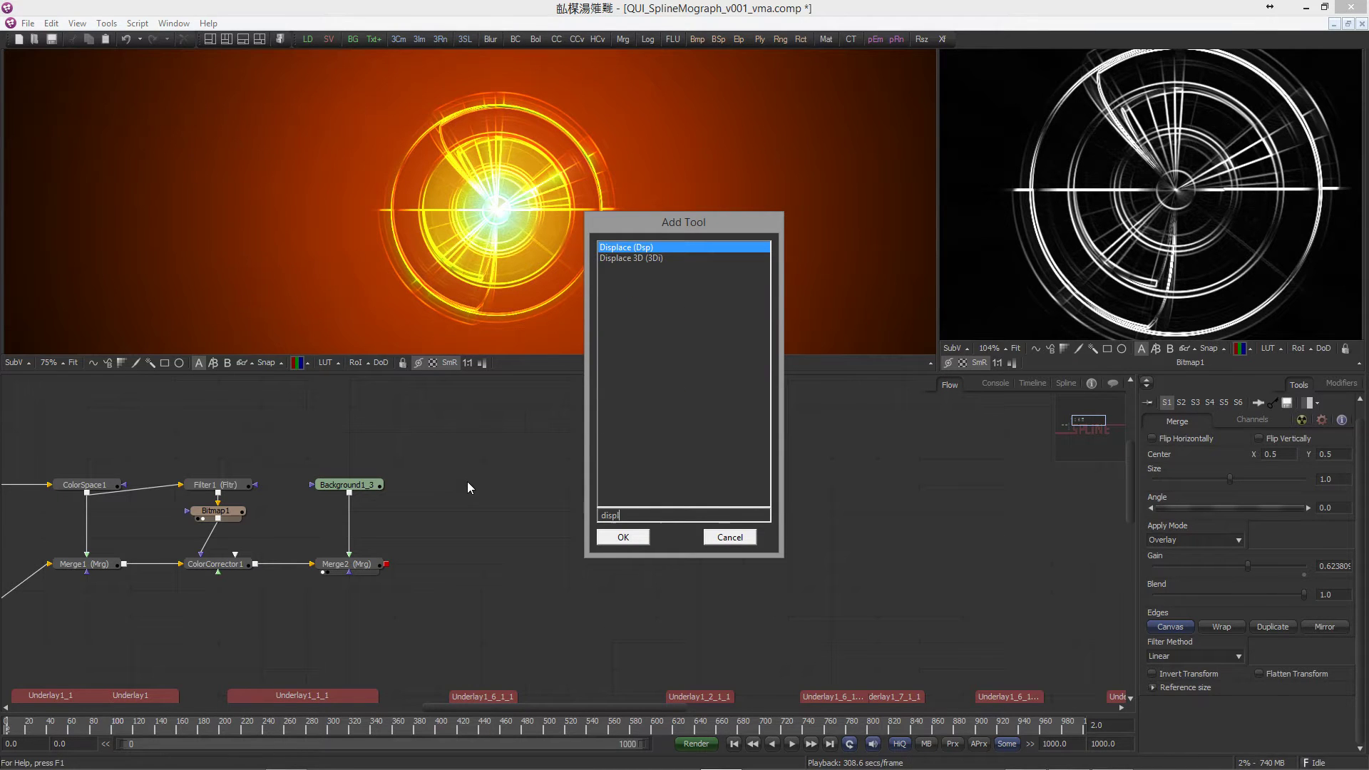
click(627, 536)
drag(470, 486, 473, 565)
Step: Add a FastNoise node above Displace1 and connect it to Displace1's foreground input
click(485, 490)
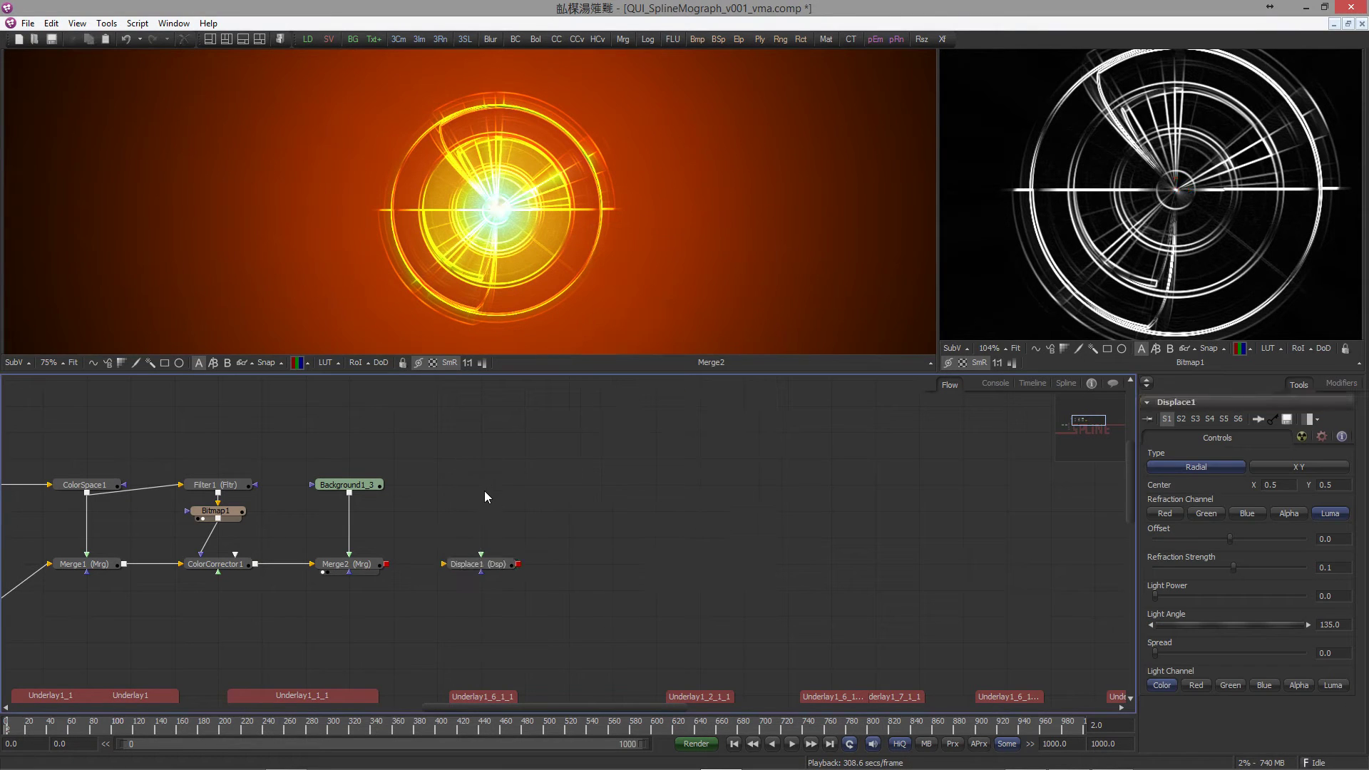
key(ctrl+space)
text(fast)
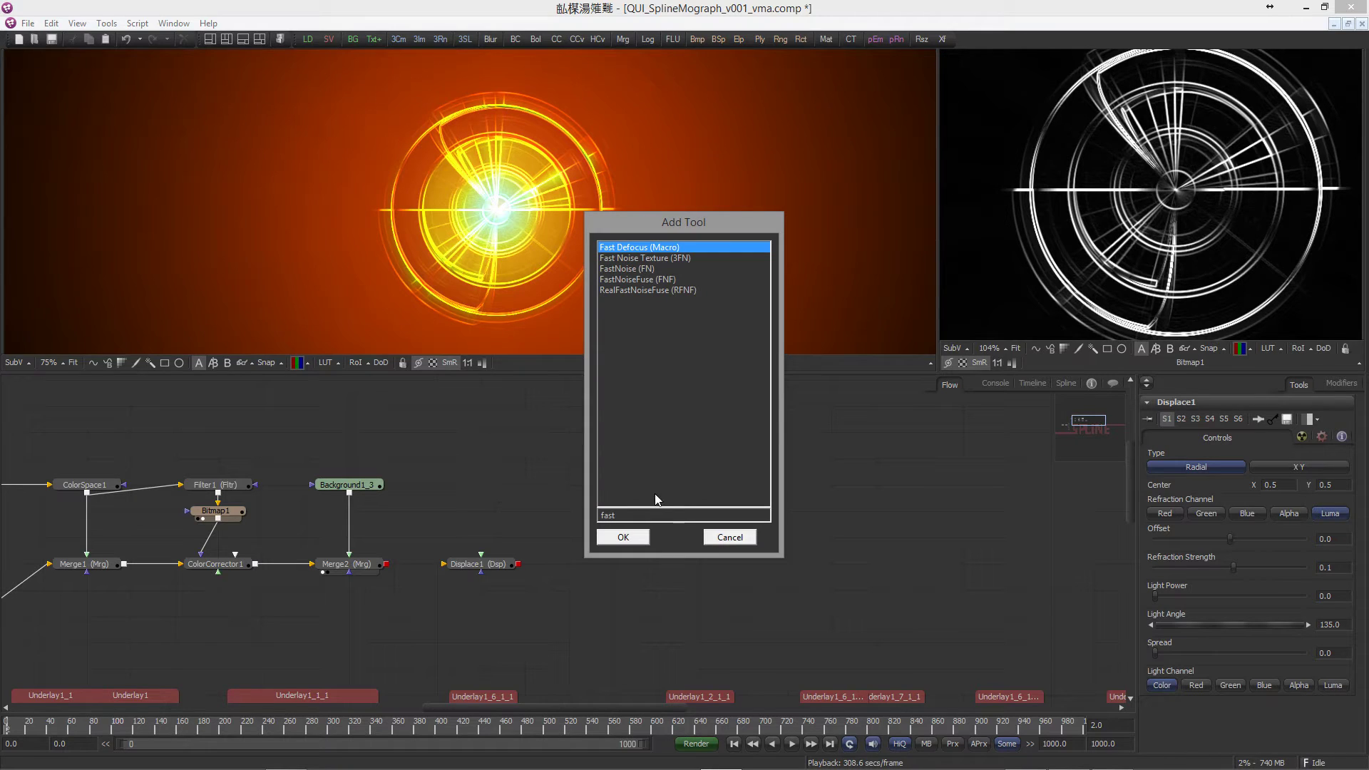
key(Down)
key(Down)
key(Return)
drag(468, 494, 497, 581)
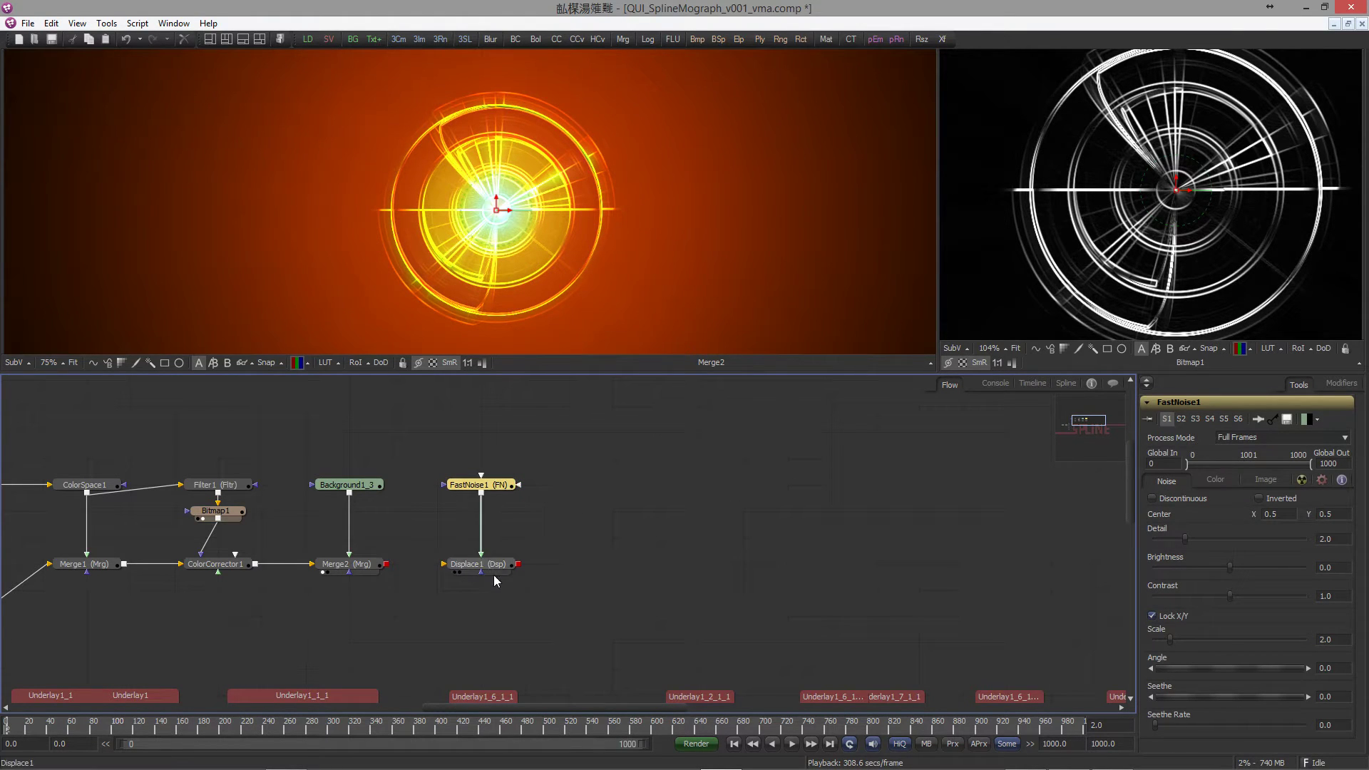
Step: Connect Merge2's output into Displace1, then display Displace1 in the main viewer and FastNoise1 in the second viewer
drag(386, 564, 536, 309)
click(497, 563)
click(497, 488)
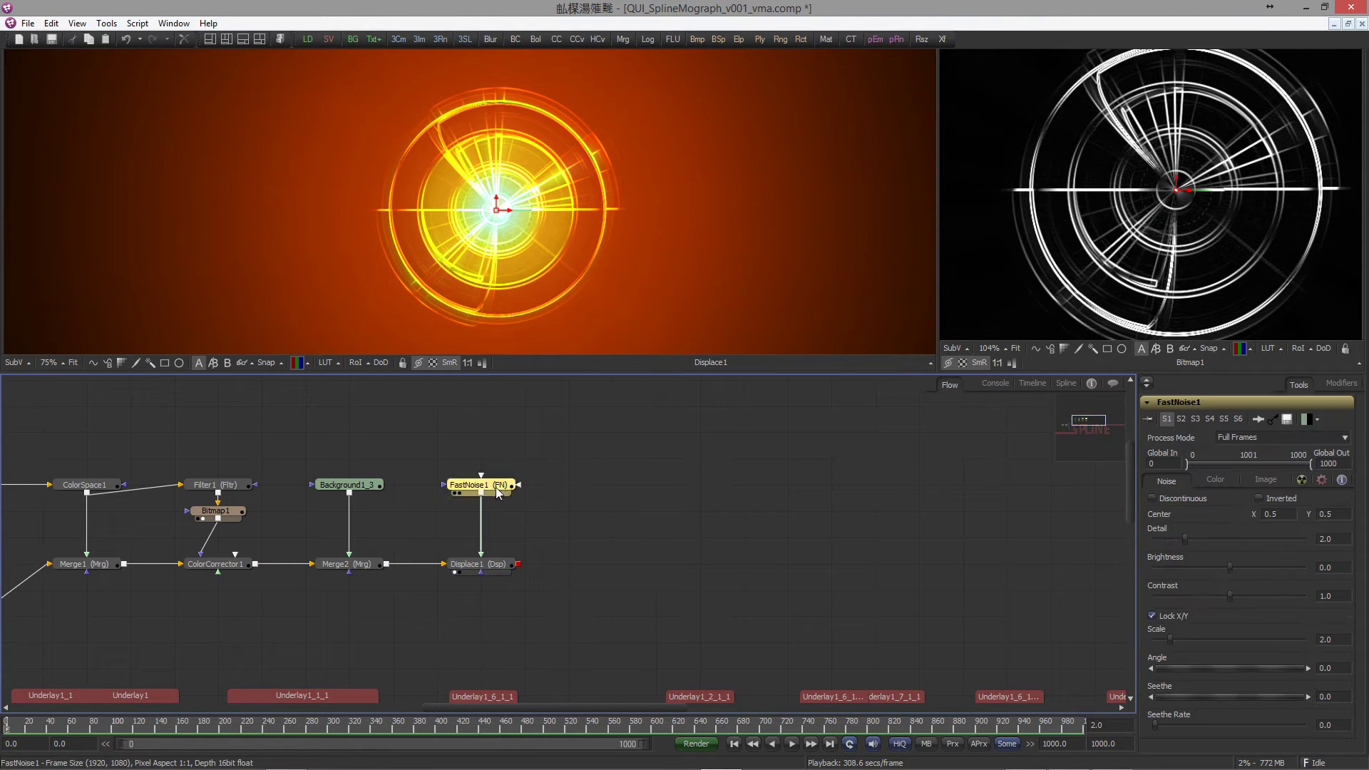
drag(495, 486, 1119, 195)
click(672, 516)
drag(1032, 209, 713, 256)
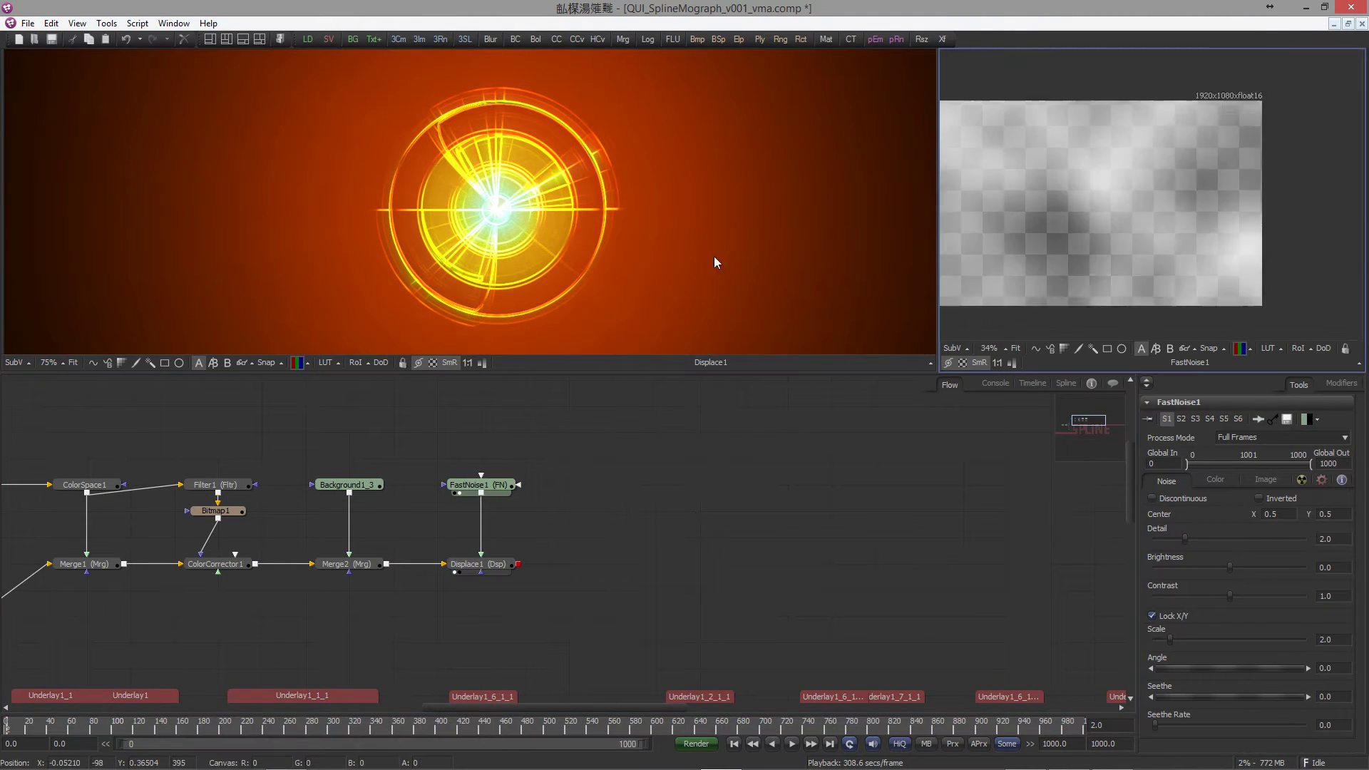
scroll(1048, 269, down, 2)
Step: Make FastNoise1 discontinuous and raise its Scale to about 6.48 and its Detail to about 4.24
click(495, 486)
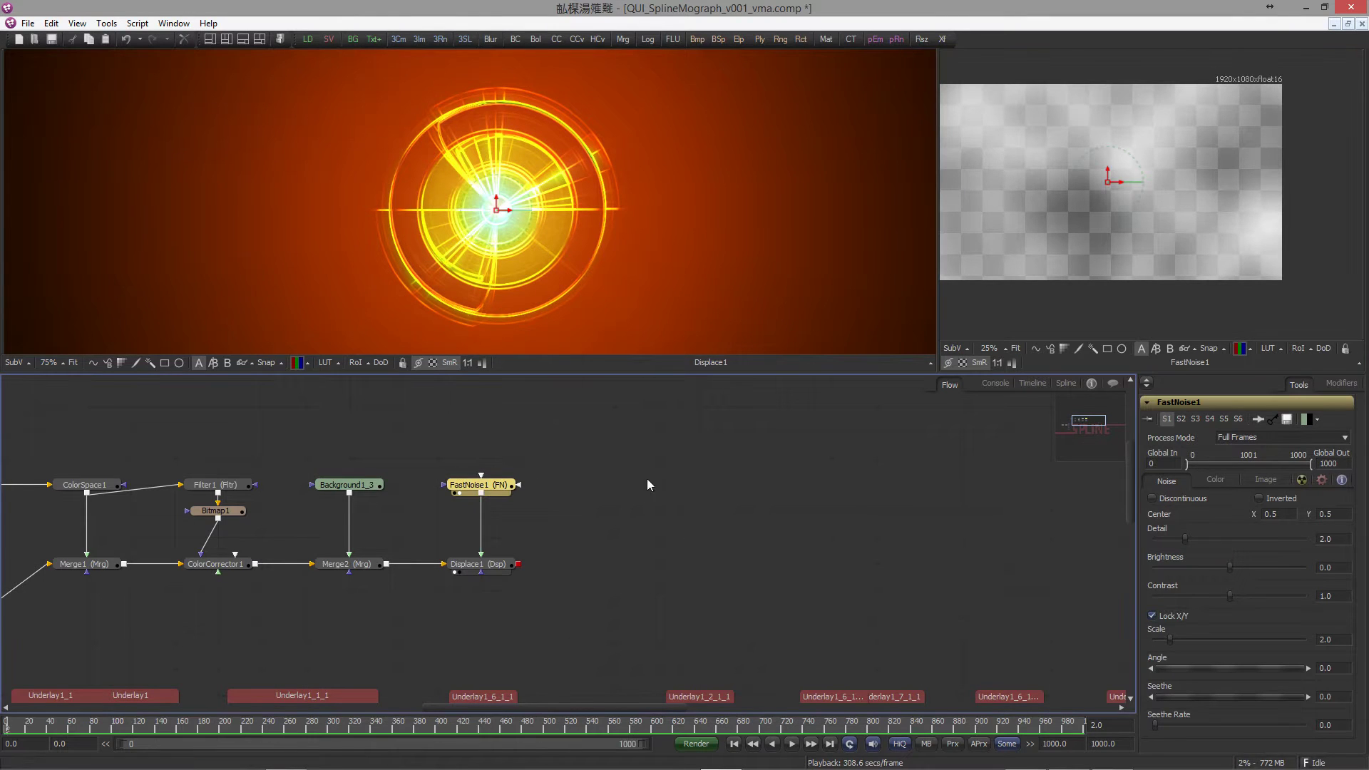
click(1152, 498)
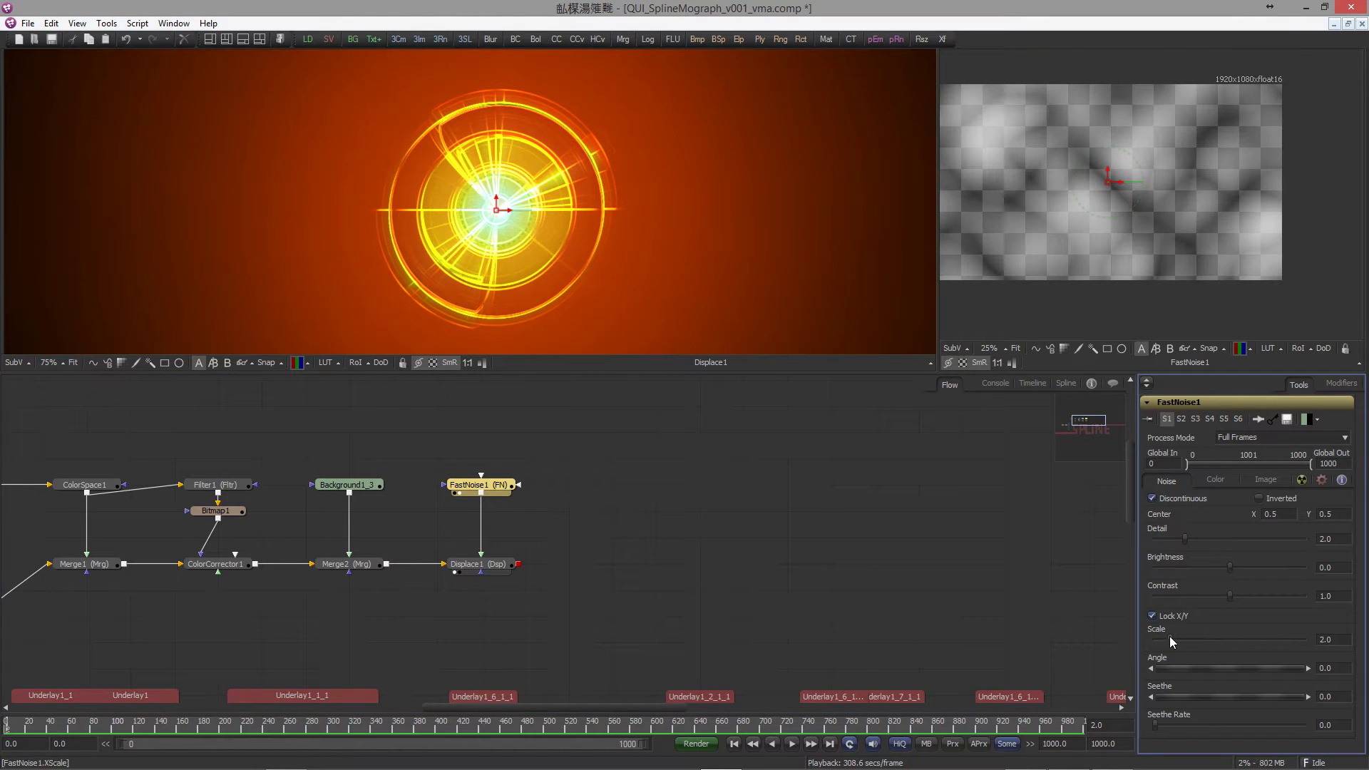
drag(1169, 640, 1200, 639)
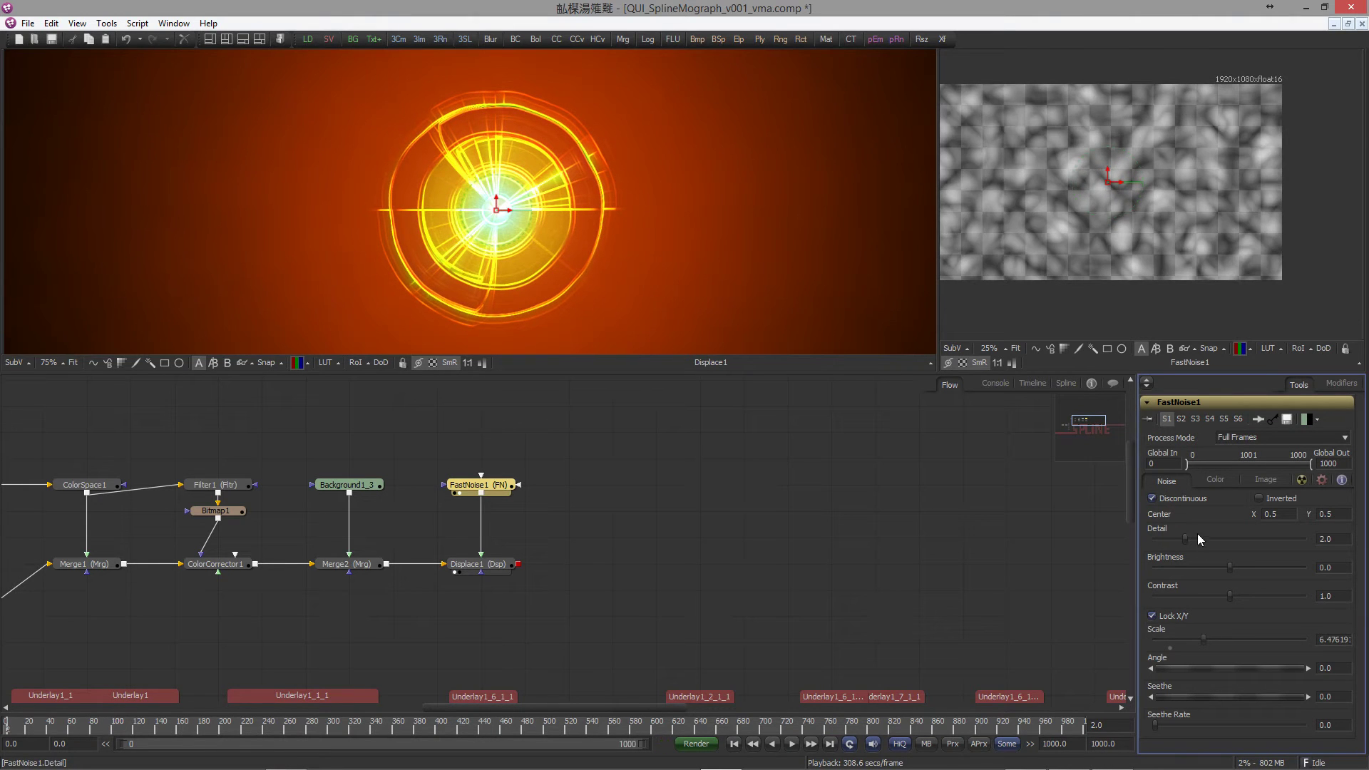
drag(1188, 541, 1218, 537)
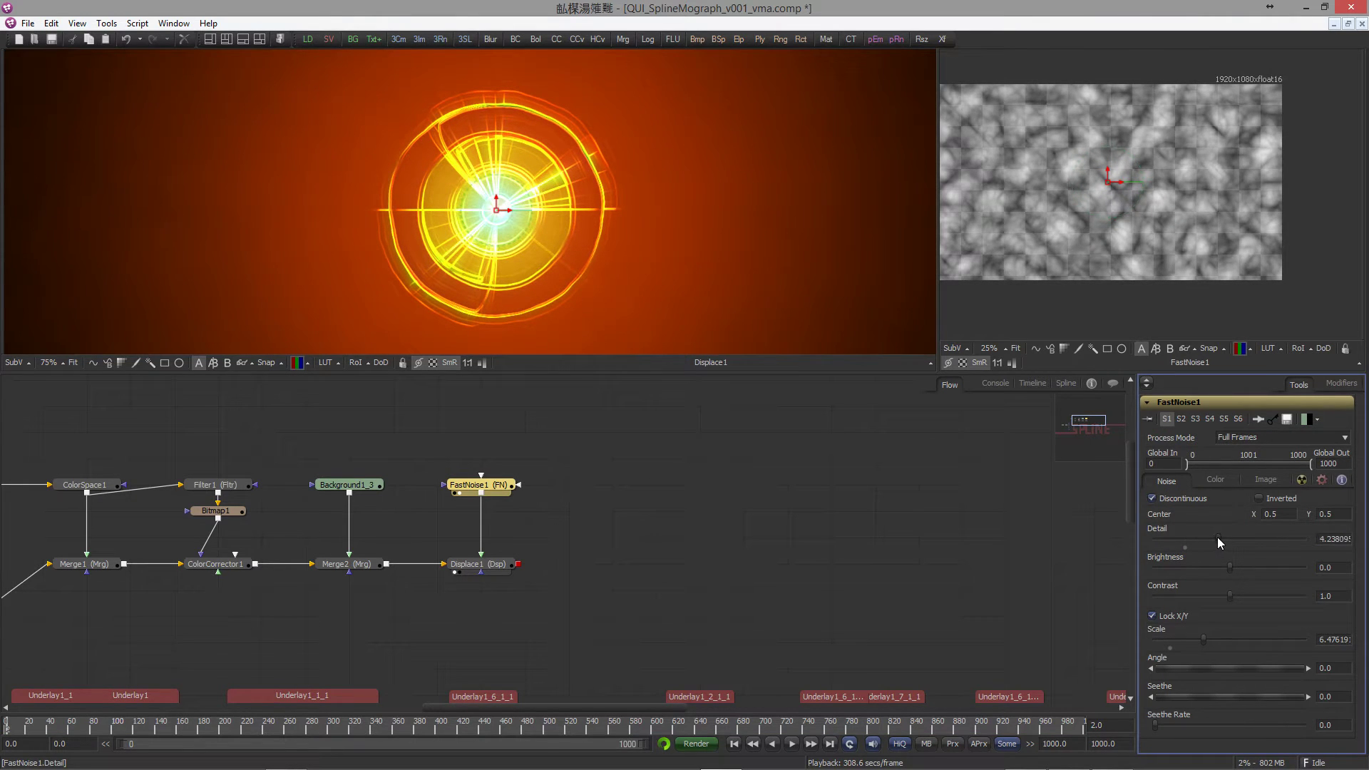
Step: Raise Displace1's Refraction Strength to about 0.57
click(479, 564)
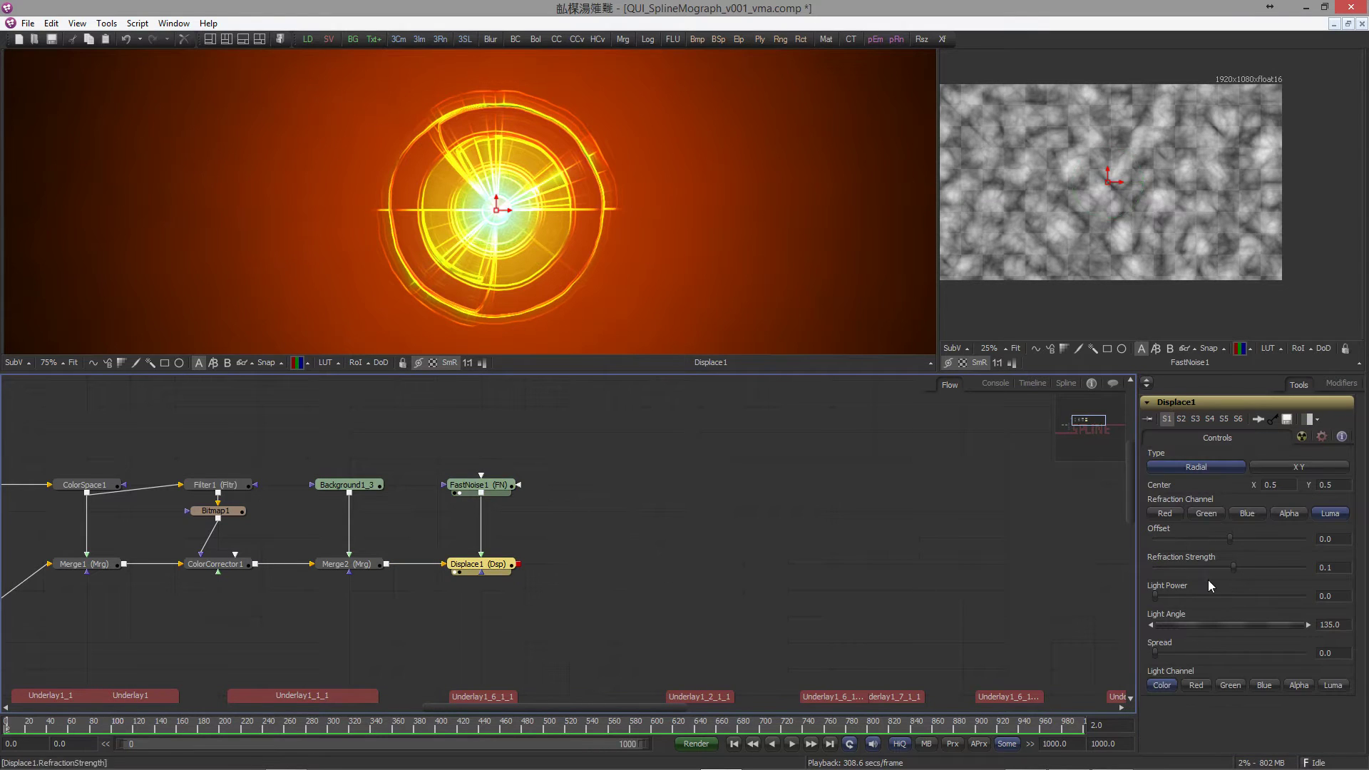
drag(1234, 571, 1254, 557)
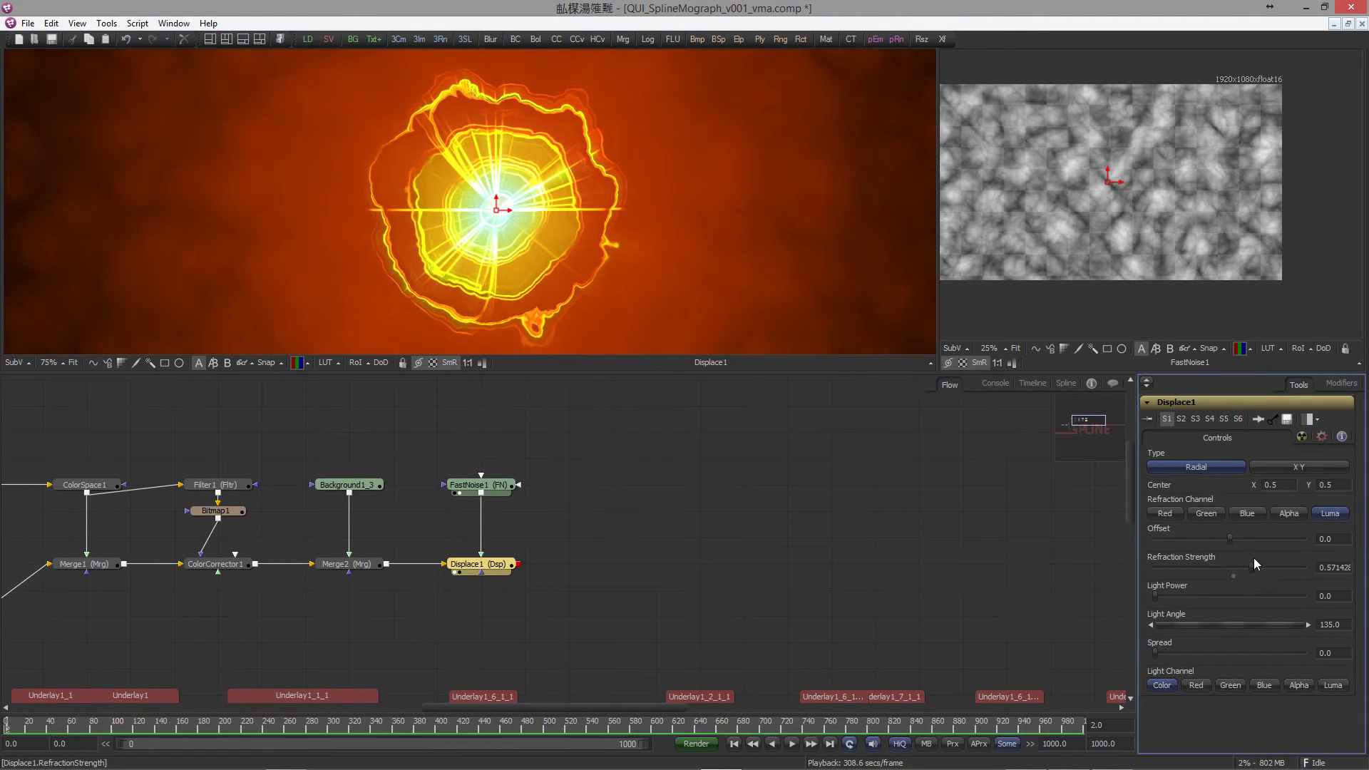
click(790, 545)
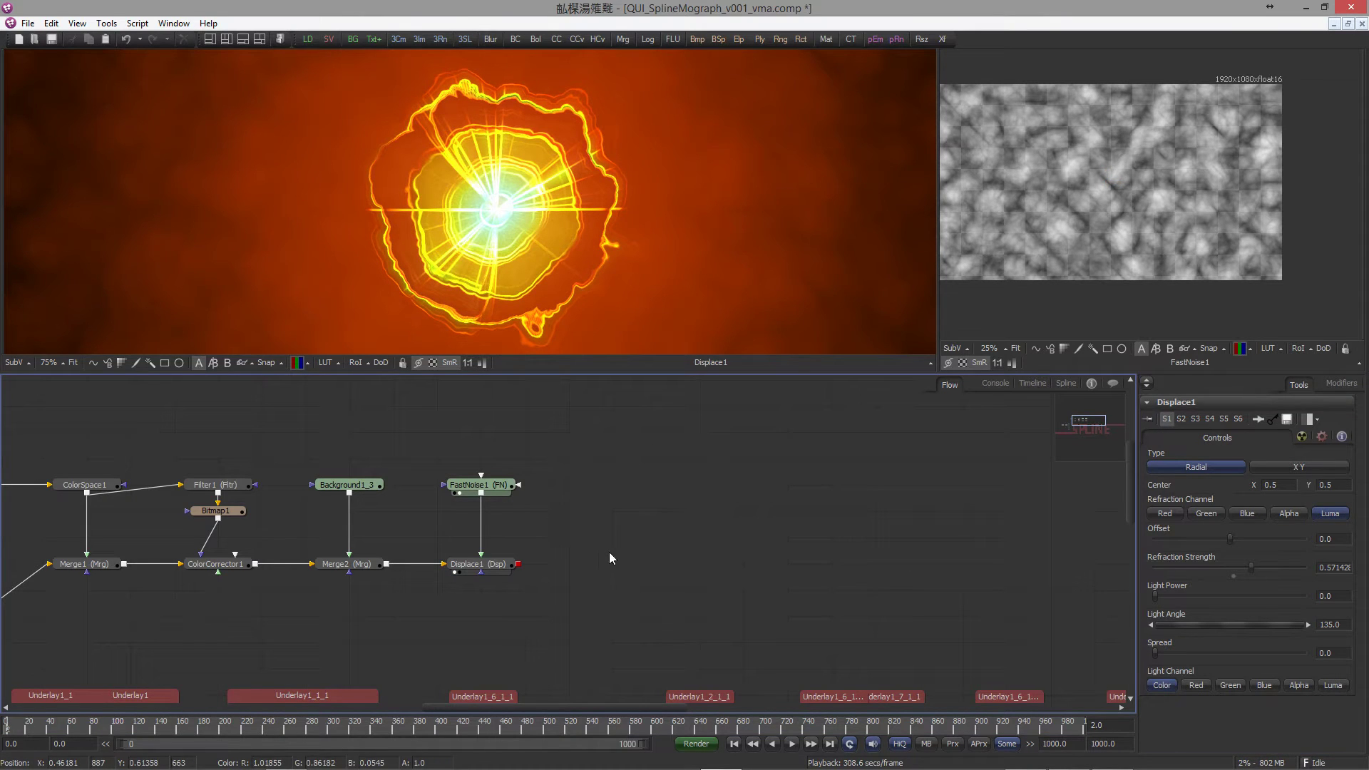
Step: Add an Ellipse mask node below Displace1 and connect it to Displace1's effect mask input
scroll(554, 503, down, 1)
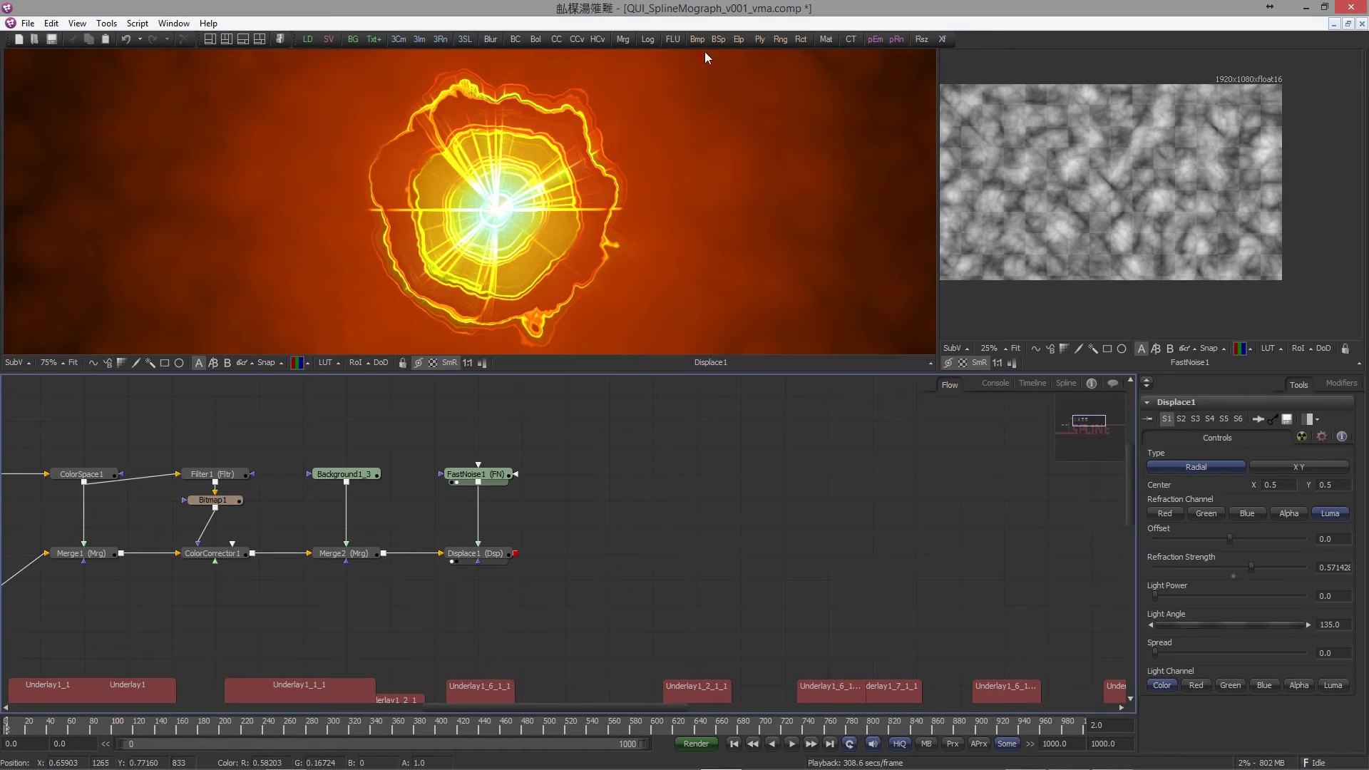
drag(740, 40, 567, 555)
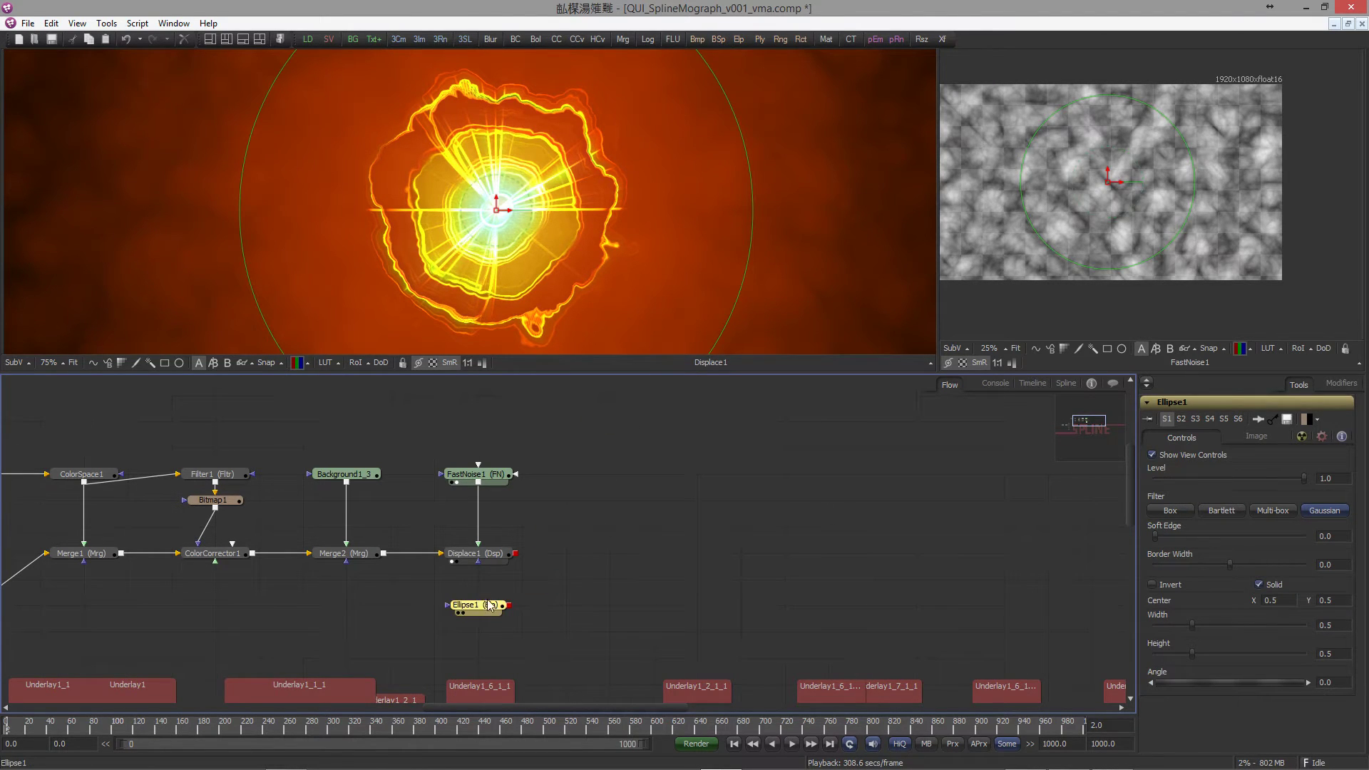
drag(509, 604, 479, 563)
Step: Shrink the ellipse mask to about 0.173 in width and height and invert it
key(ctrl+f)
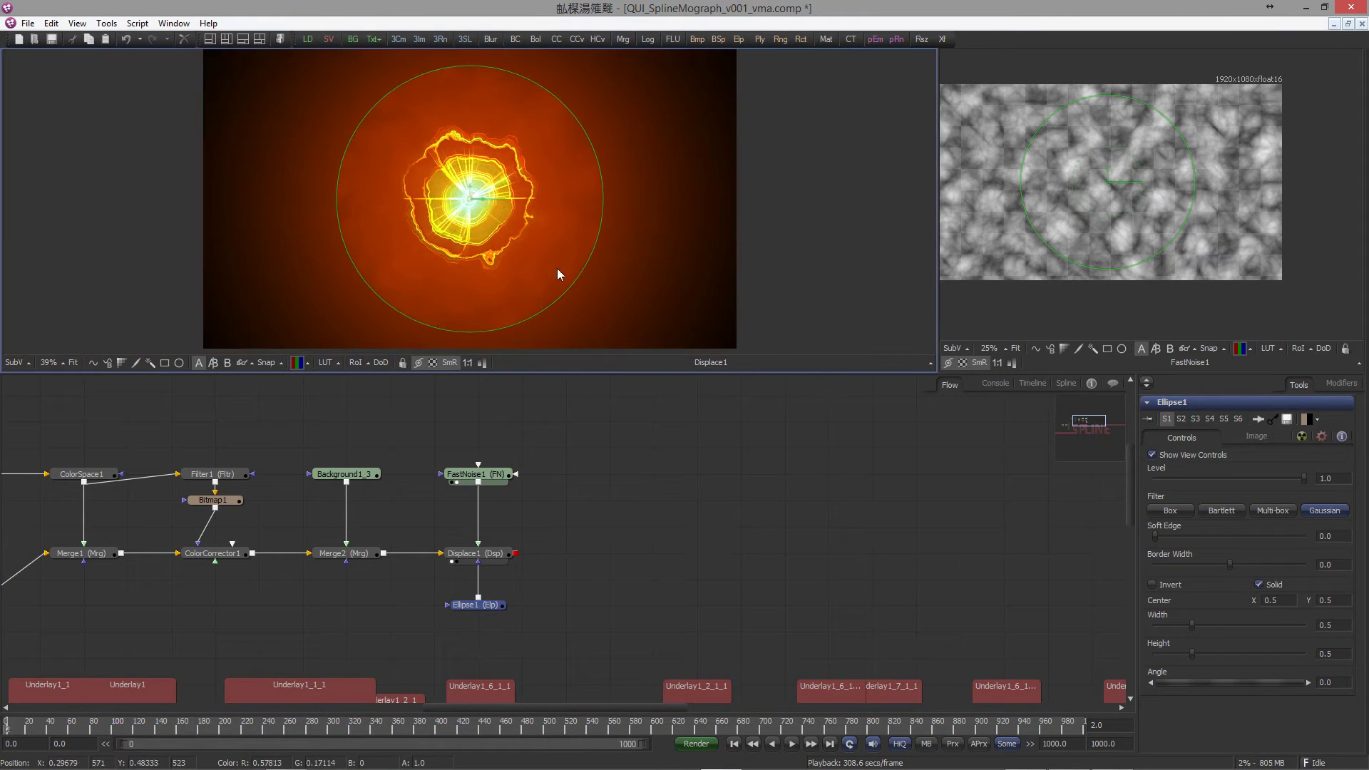
drag(541, 311, 491, 242)
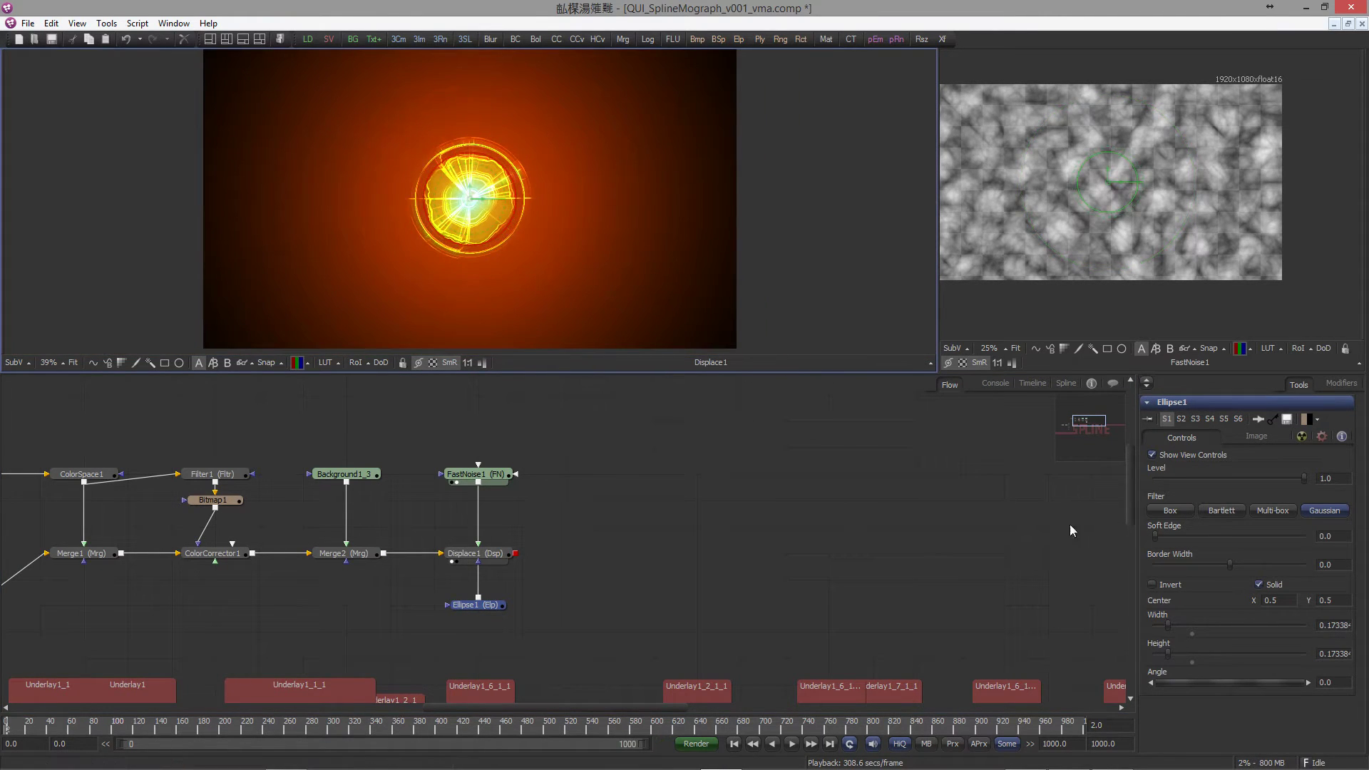
click(1154, 586)
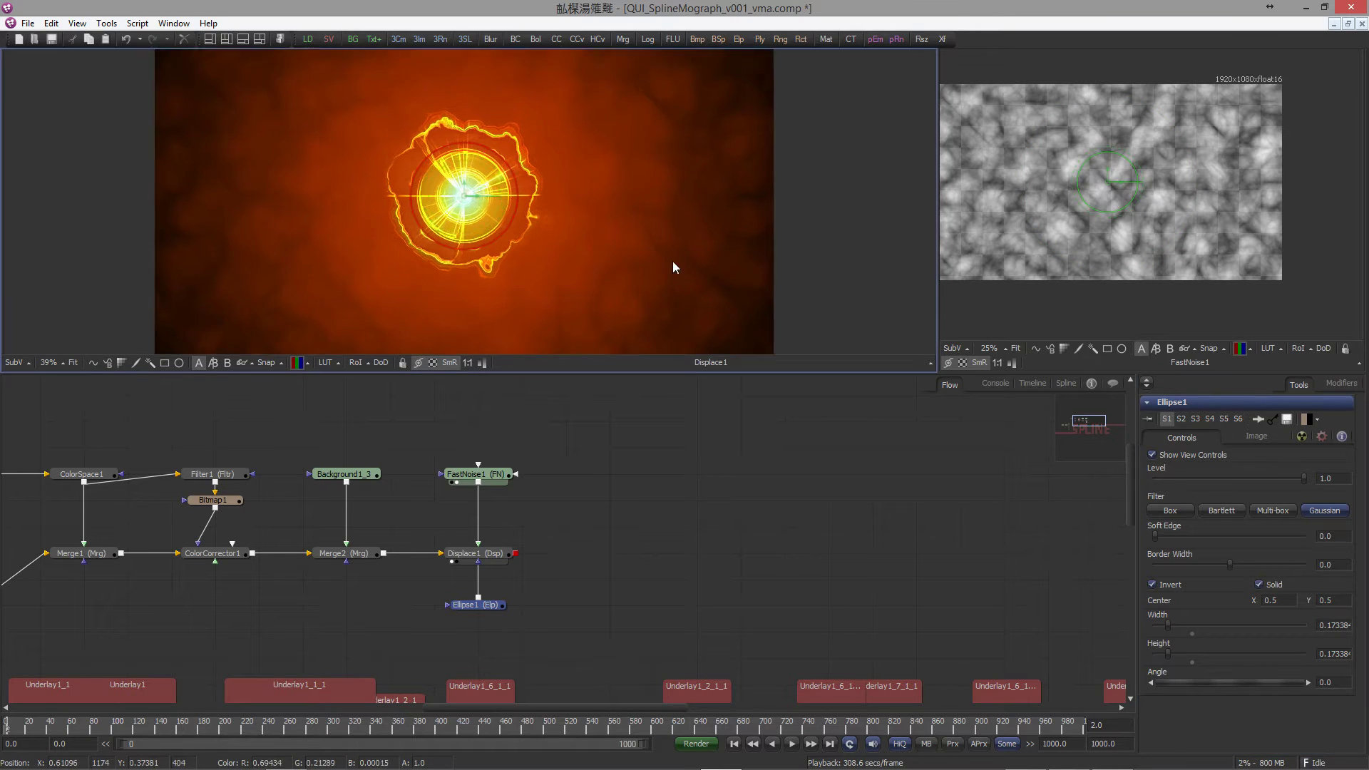
Step: Refine the ellipse mask's size around the inner rings to about 0.18 in width and height
scroll(528, 253, up, 3)
scroll(529, 252, up, 1)
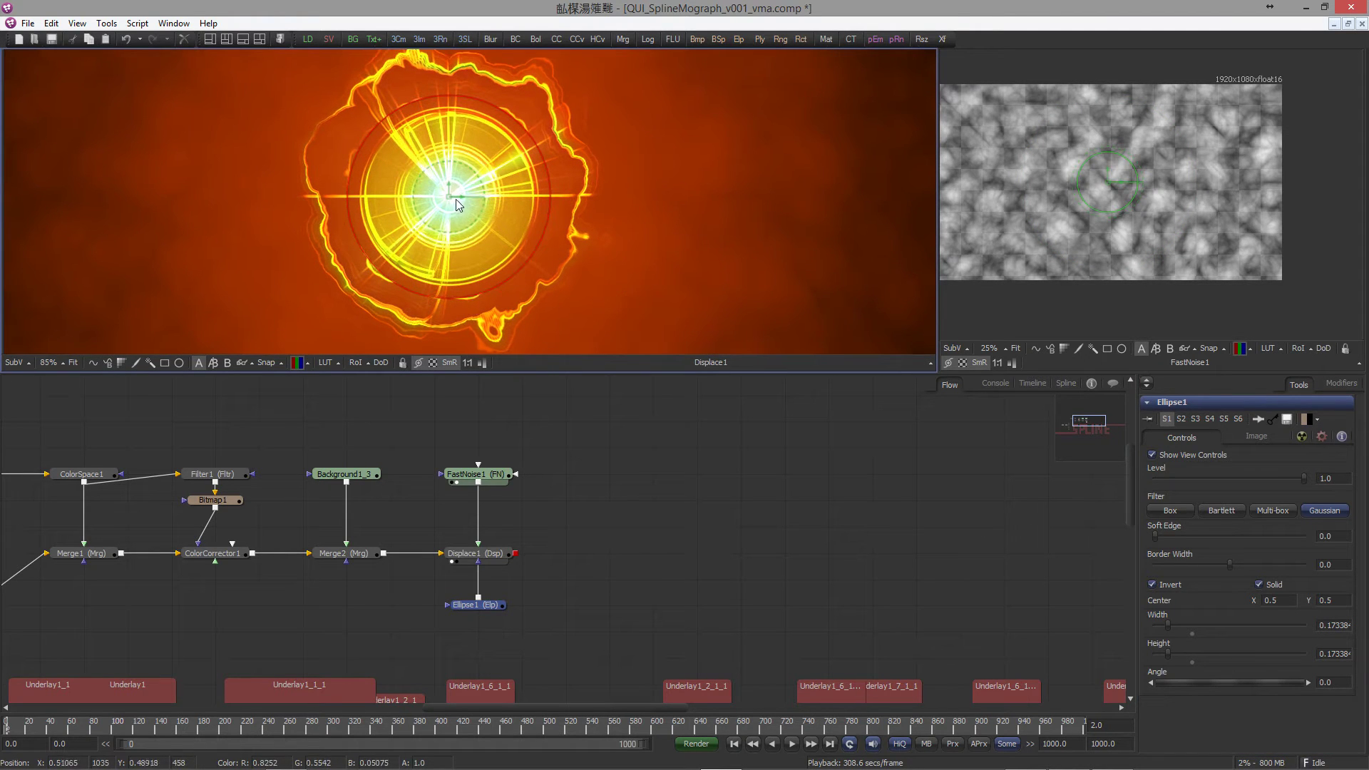
drag(519, 270, 512, 264)
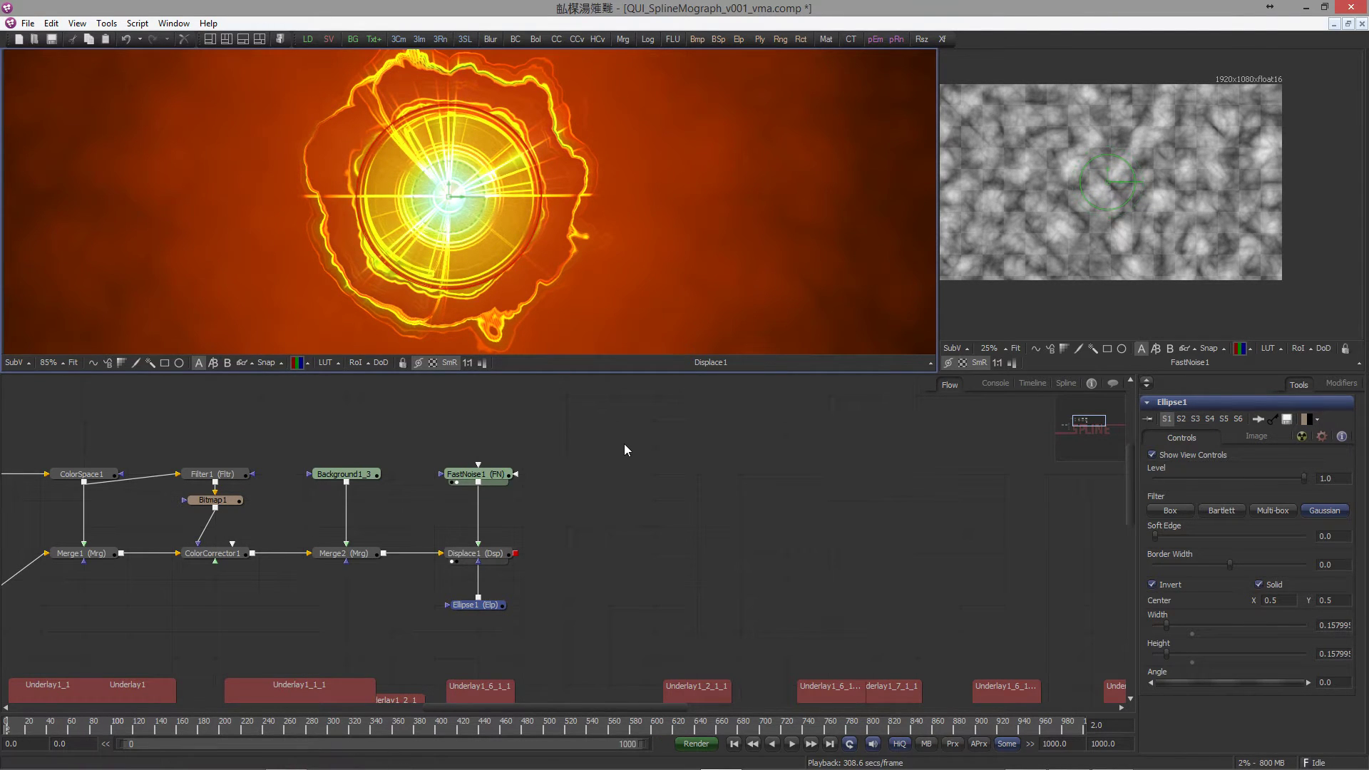
click(618, 456)
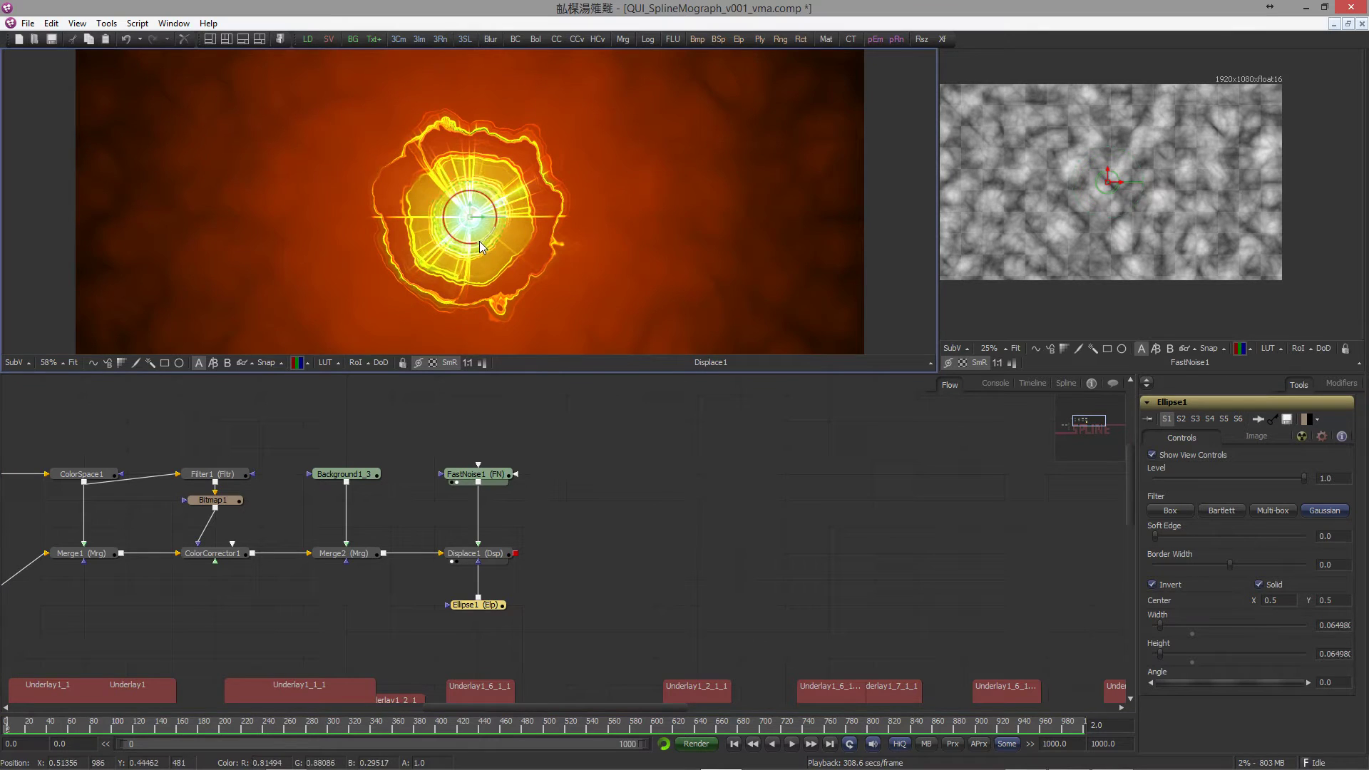
drag(479, 241, 520, 268)
click(653, 459)
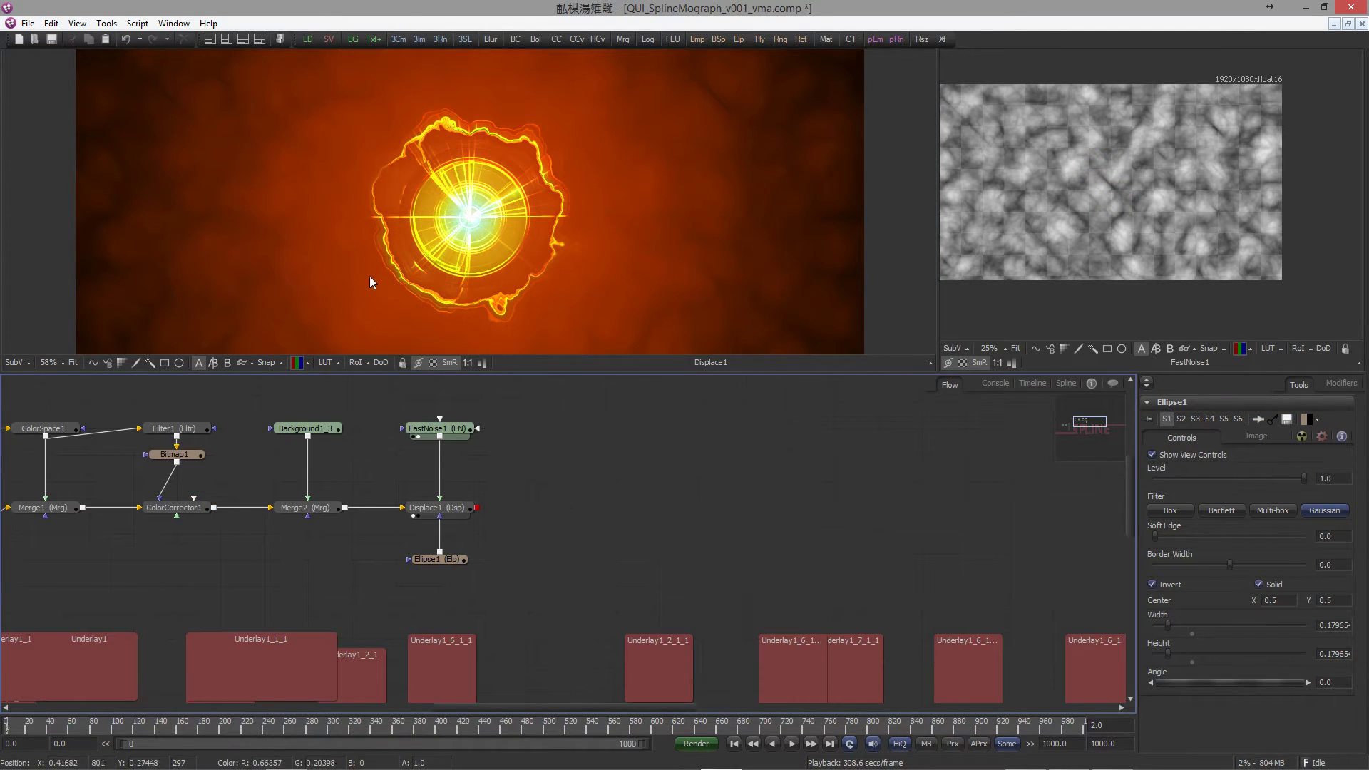
Step: Add a second CreateBumpMap node fed by Displace1 and display it in the second viewer
key(ctrl+space)
text(crea)
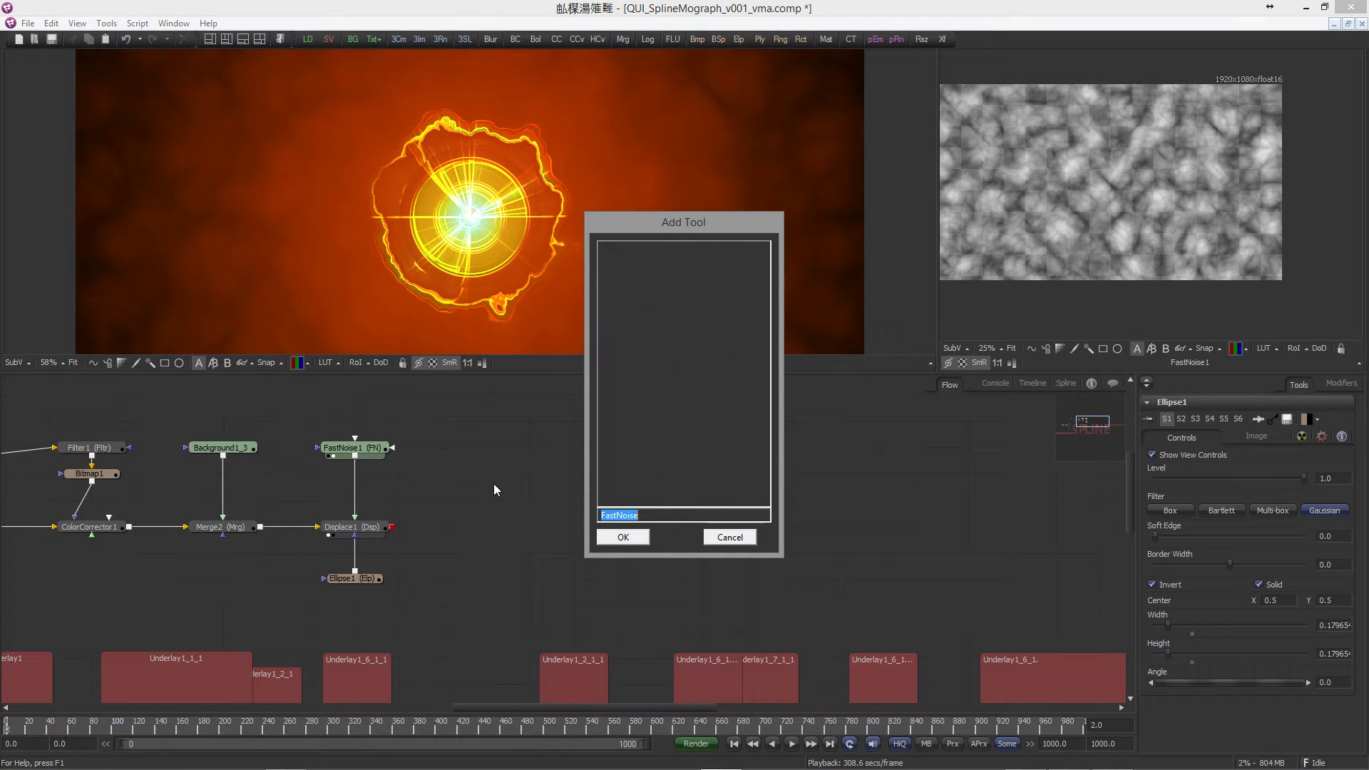
key(Return)
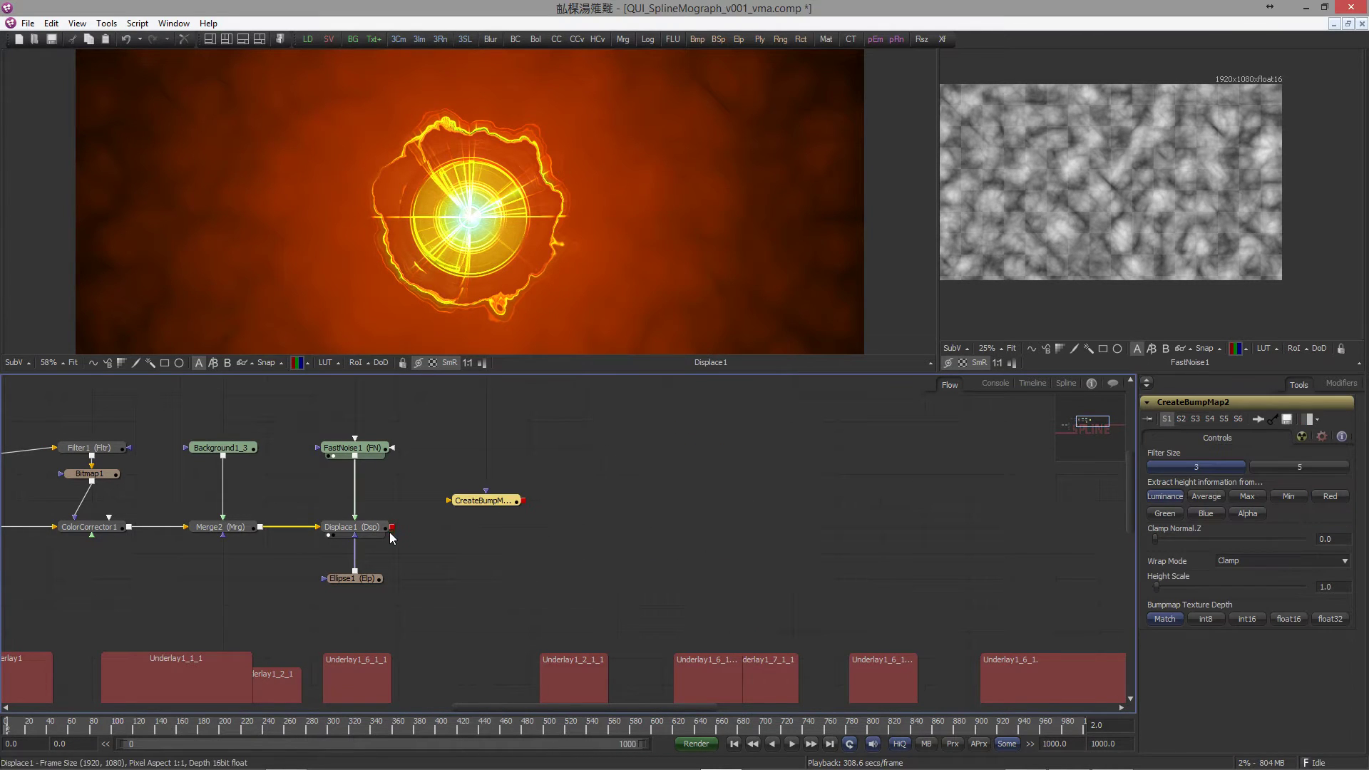
drag(392, 529, 461, 502)
drag(468, 501, 483, 473)
drag(1004, 189, 1019, 199)
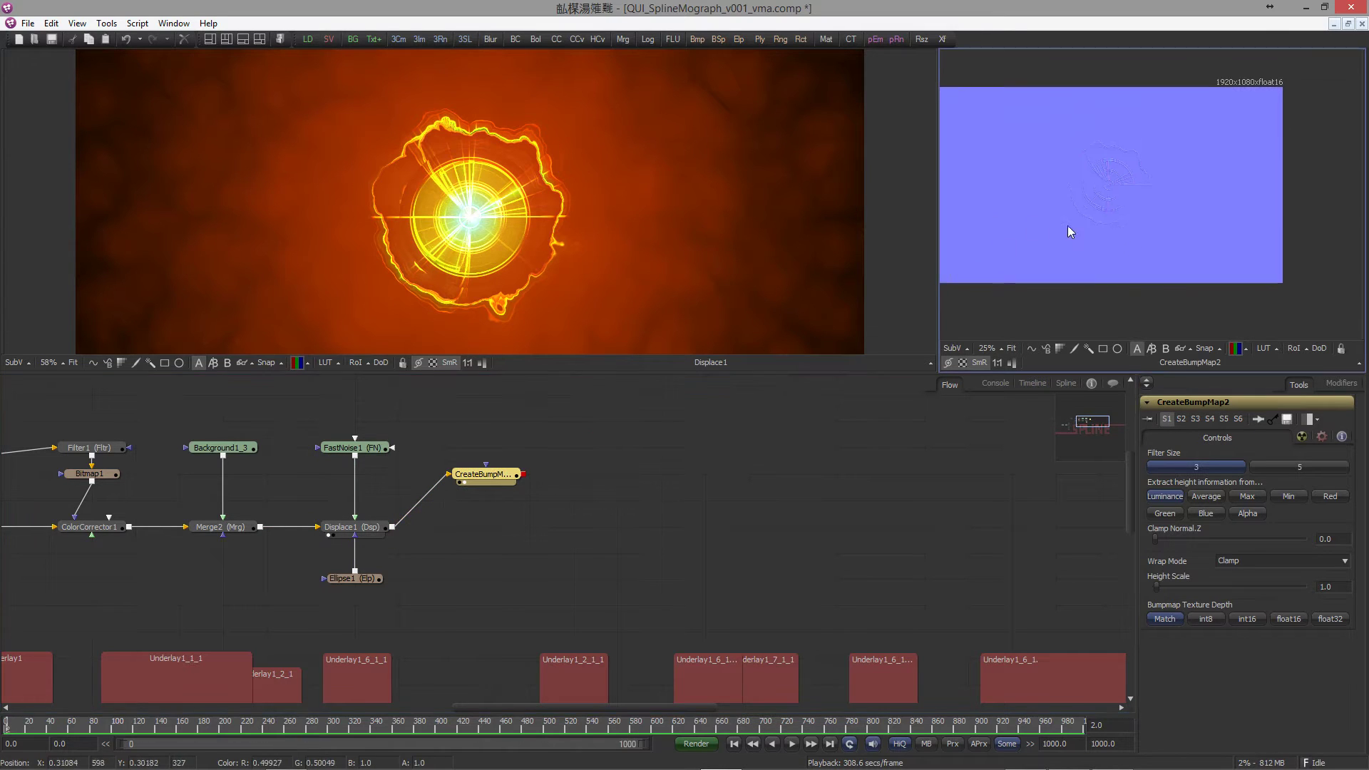
Step: Set CreateBumpMap2's texture depth to float16 and raise its Height Scale to about 48.57
scroll(1078, 218, up, 2)
drag(1158, 590, 1194, 588)
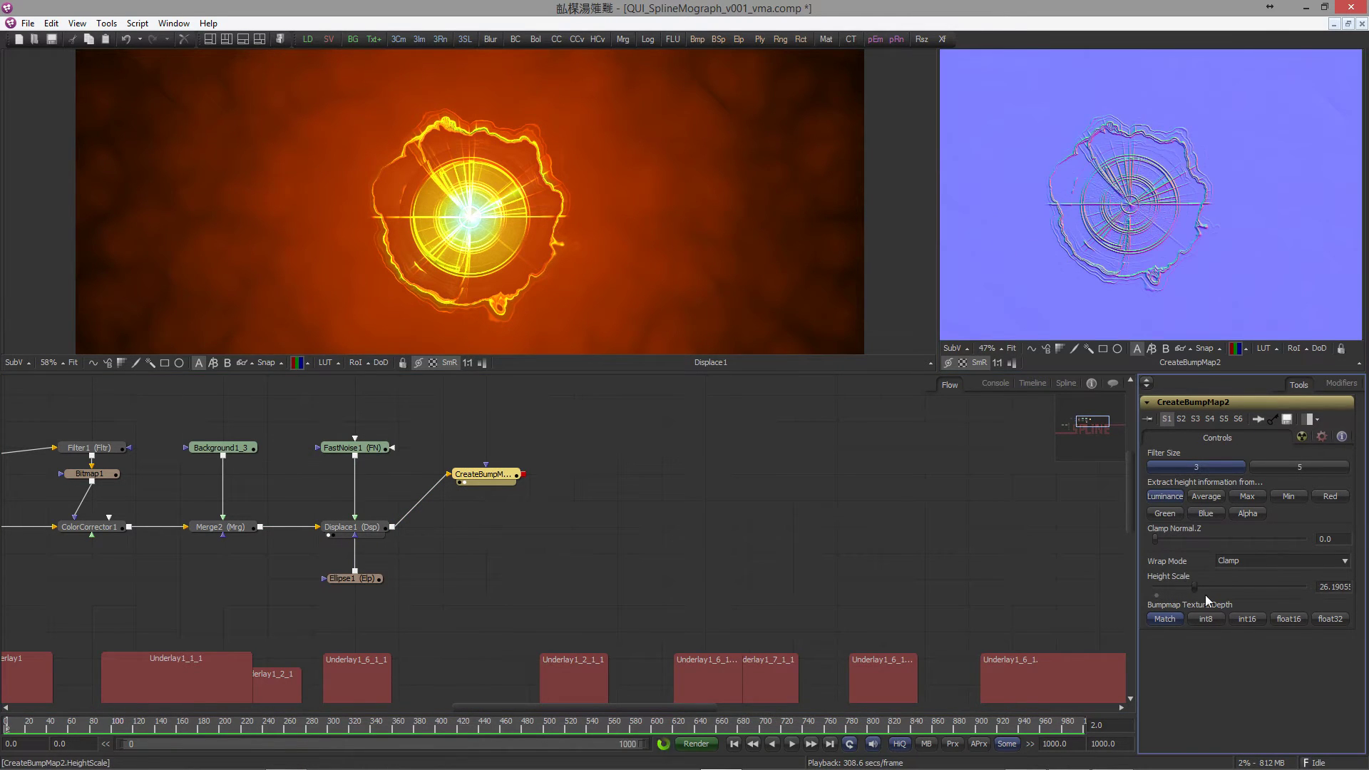
click(1288, 618)
drag(1196, 589, 1235, 586)
Step: Reposition CreateBumpMap2 and add a Channel Booleans node connected after it
drag(807, 477, 730, 503)
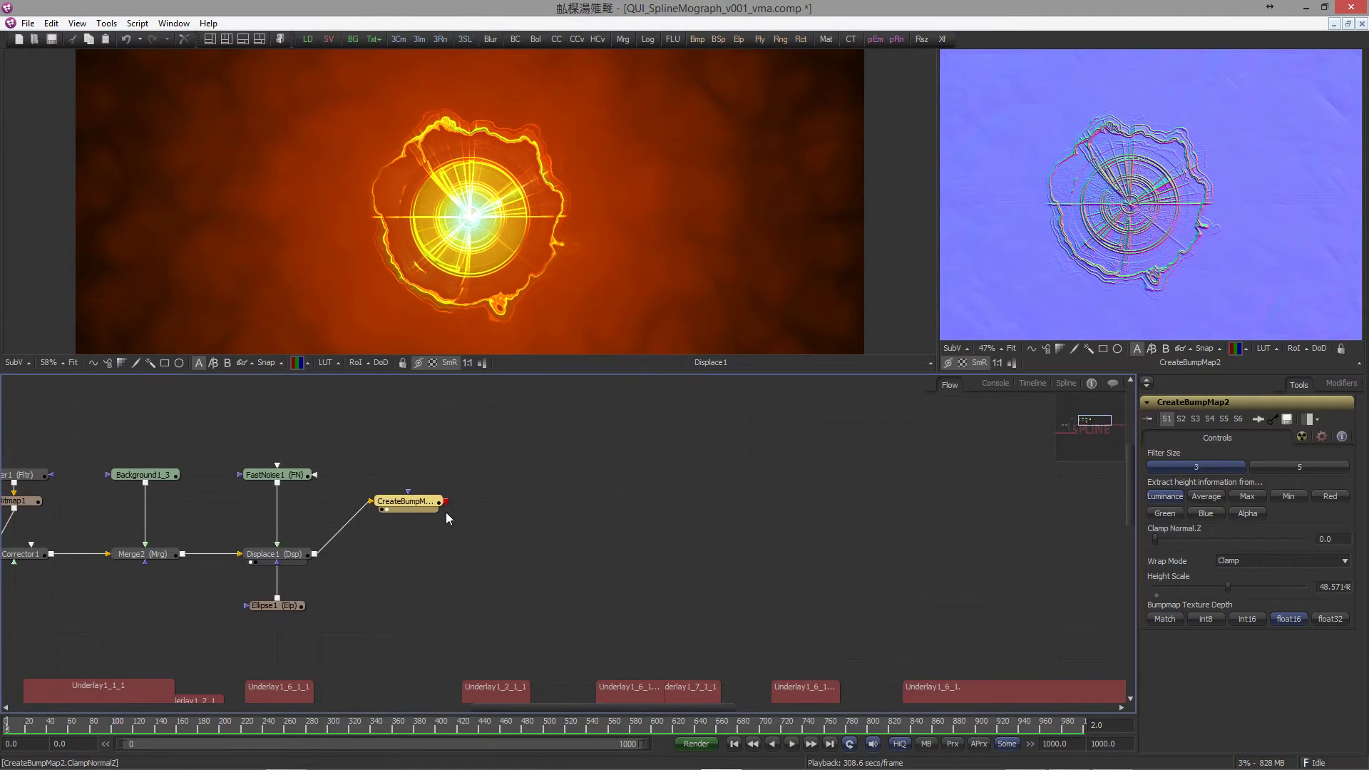
drag(435, 505, 436, 478)
key(ctrl+space)
text(bol)
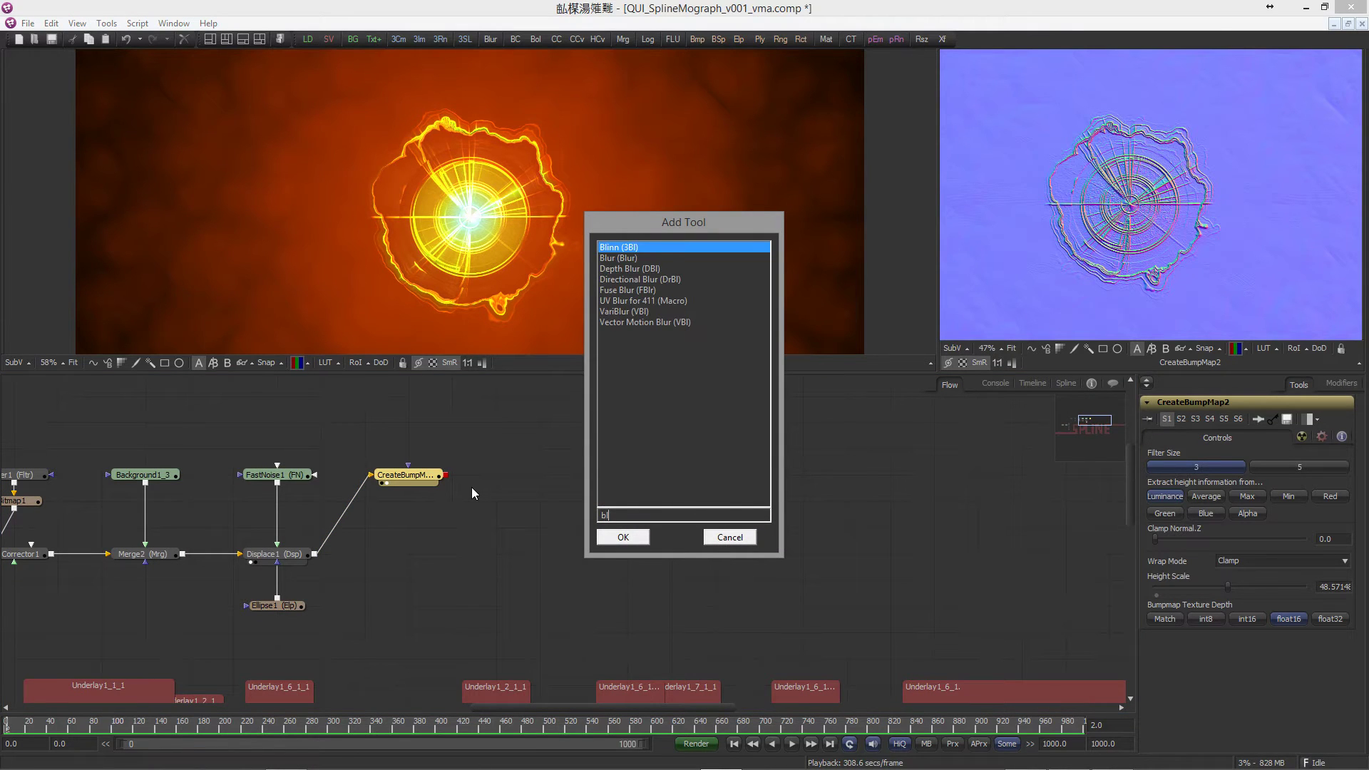
key(Return)
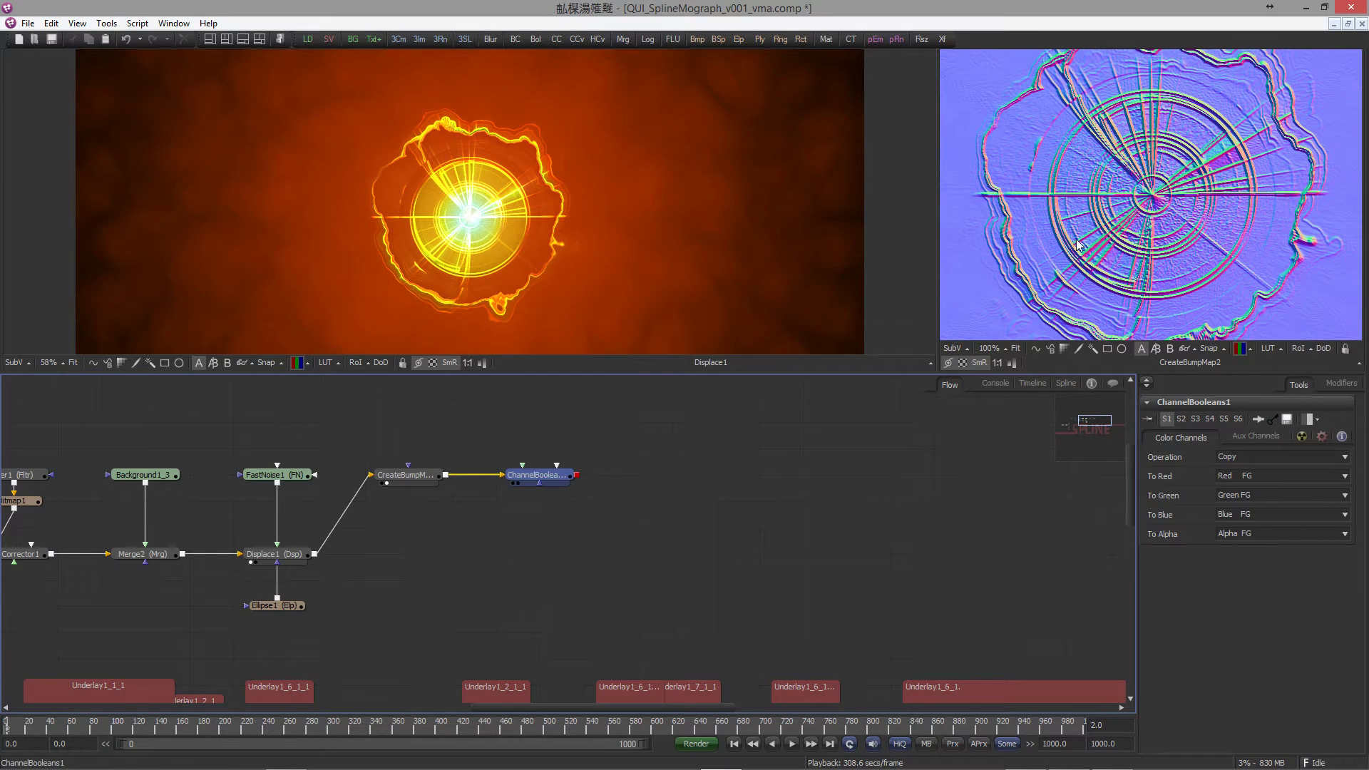
Step: Set the To Red, To Green and To Blue channels of ChannelBooleans1 to Black
click(1234, 475)
click(1254, 493)
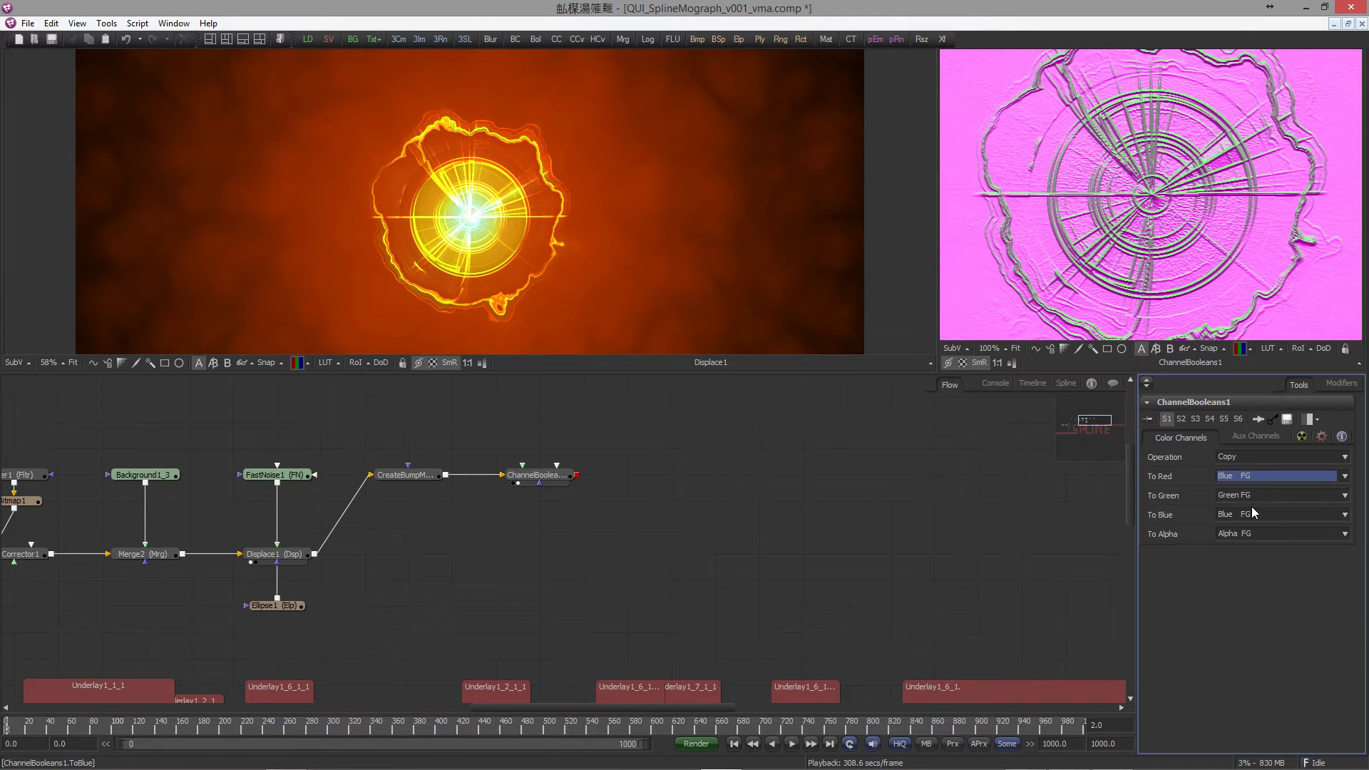
key(b)
key(b)
click(1233, 495)
click(1234, 494)
key(b)
key(b)
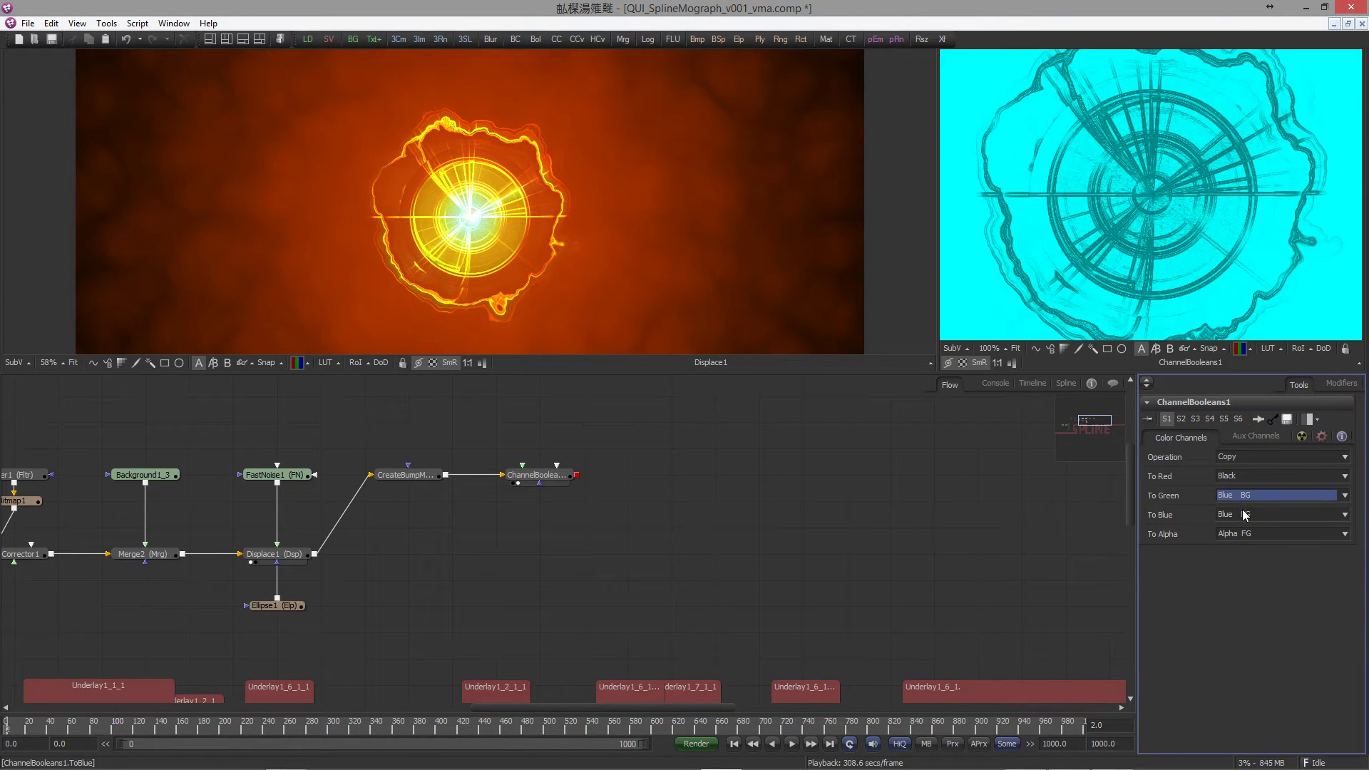
key(b)
click(1234, 511)
click(1230, 512)
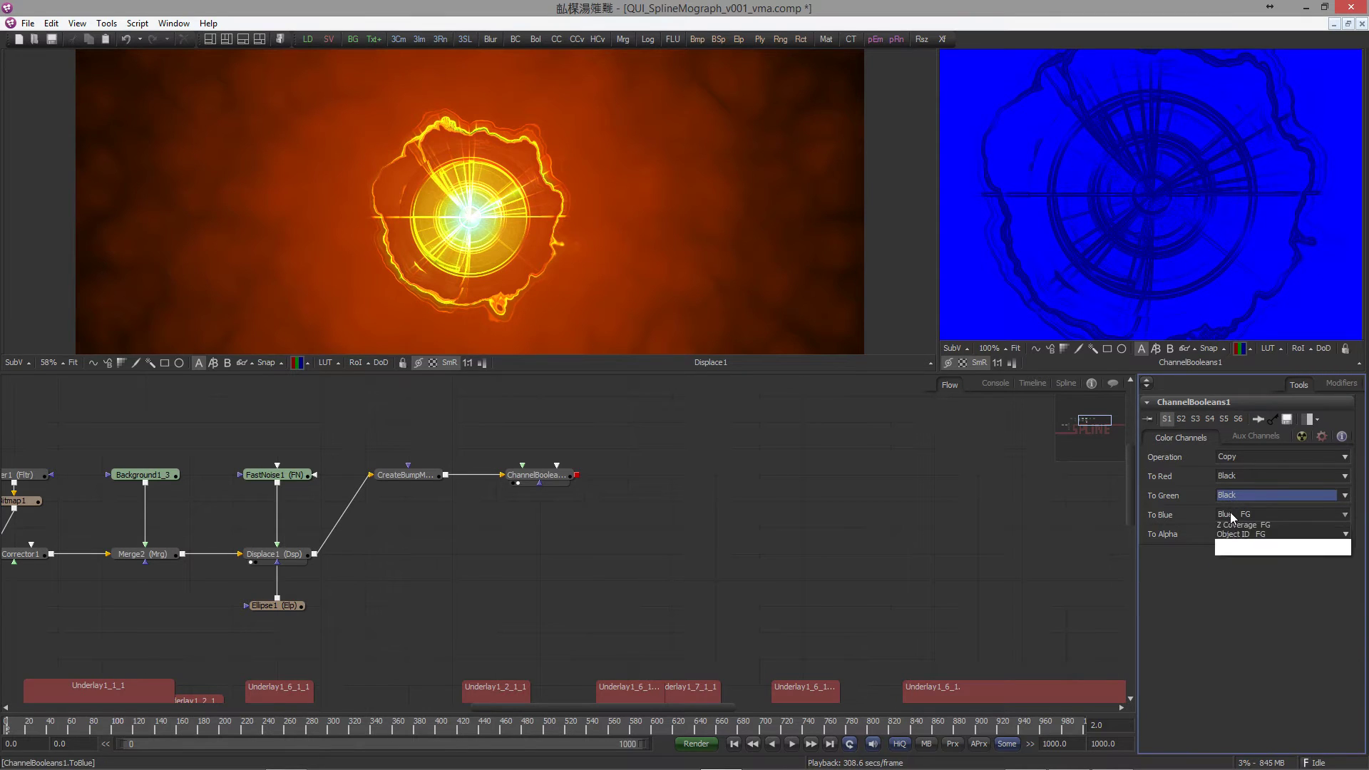
key(Down)
key(Down)
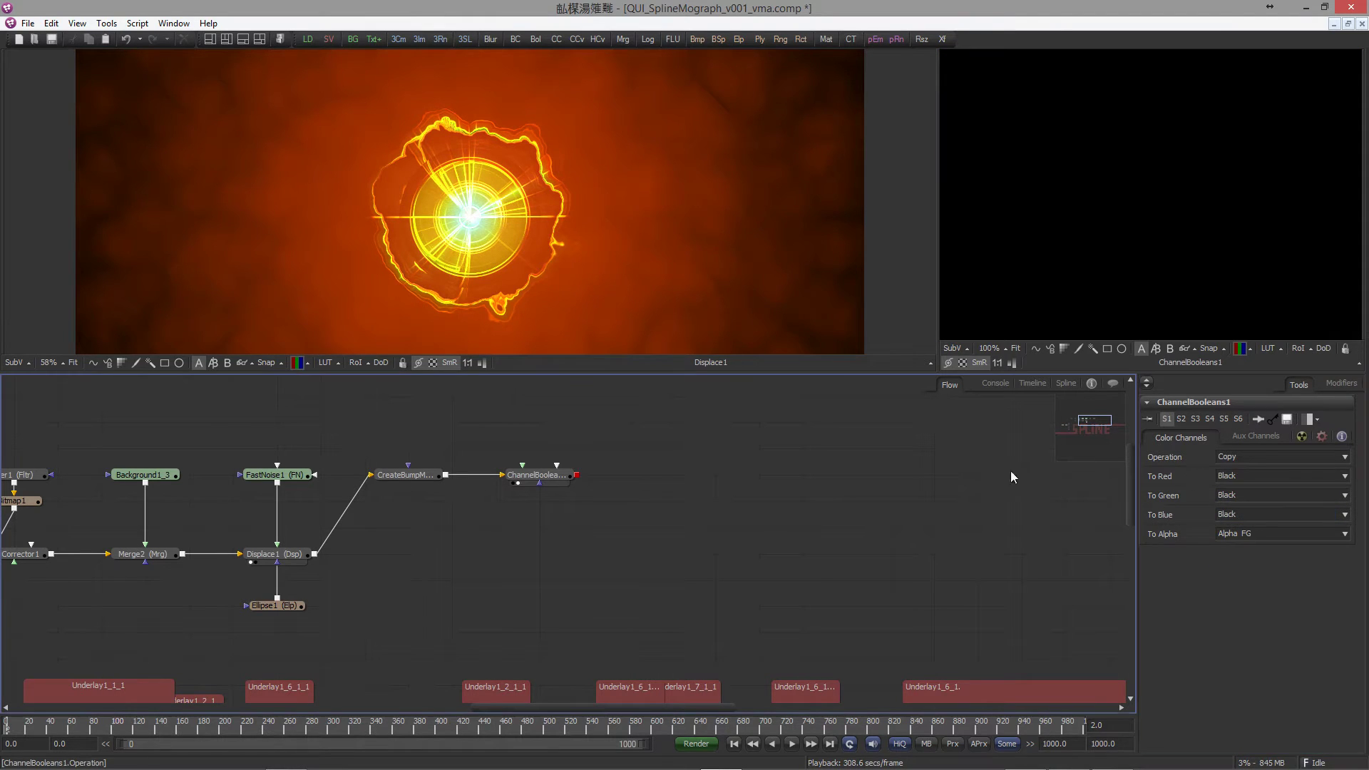
Step: Enable the extra channels in ChannelBooleans1 and route Red BG to X Normal, Green FG to Y Normal and Blue FG to Z Normal
click(1245, 438)
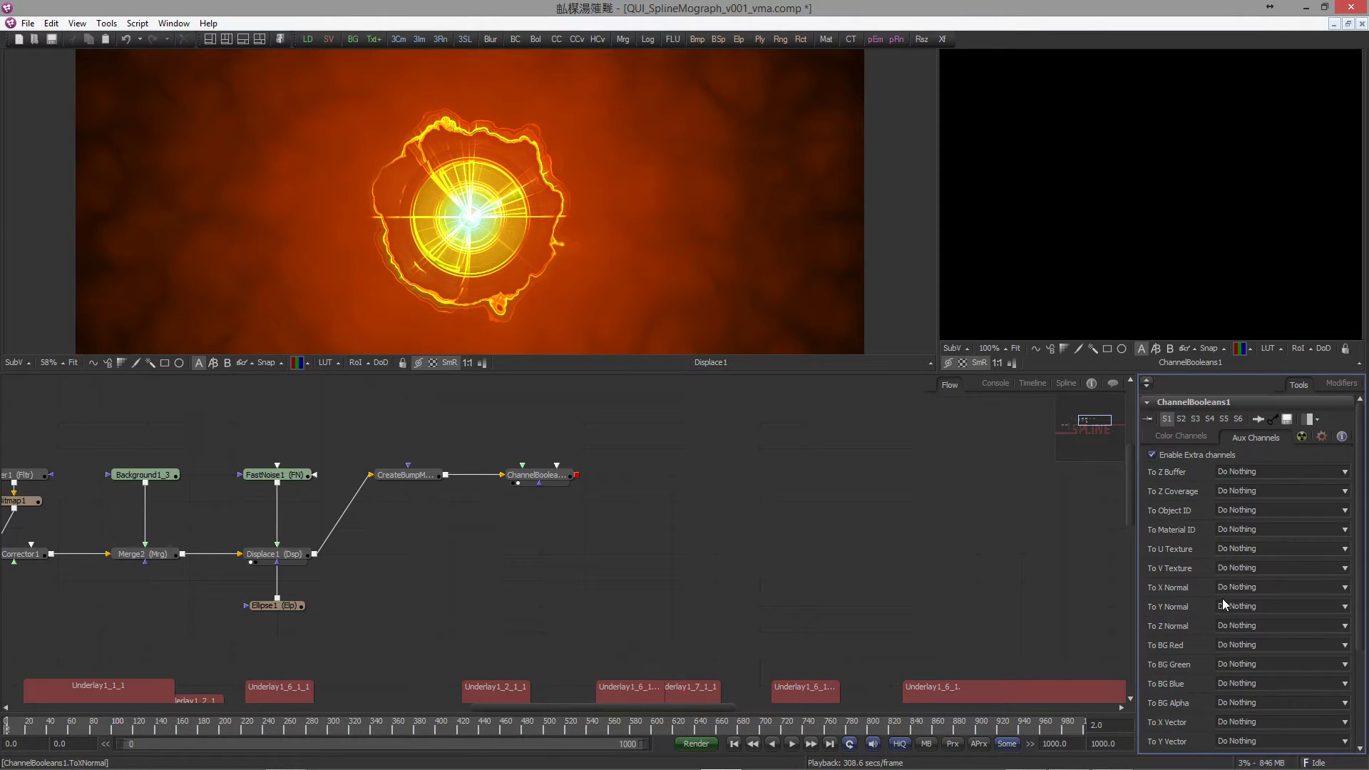
scroll(1222, 598, down, 3)
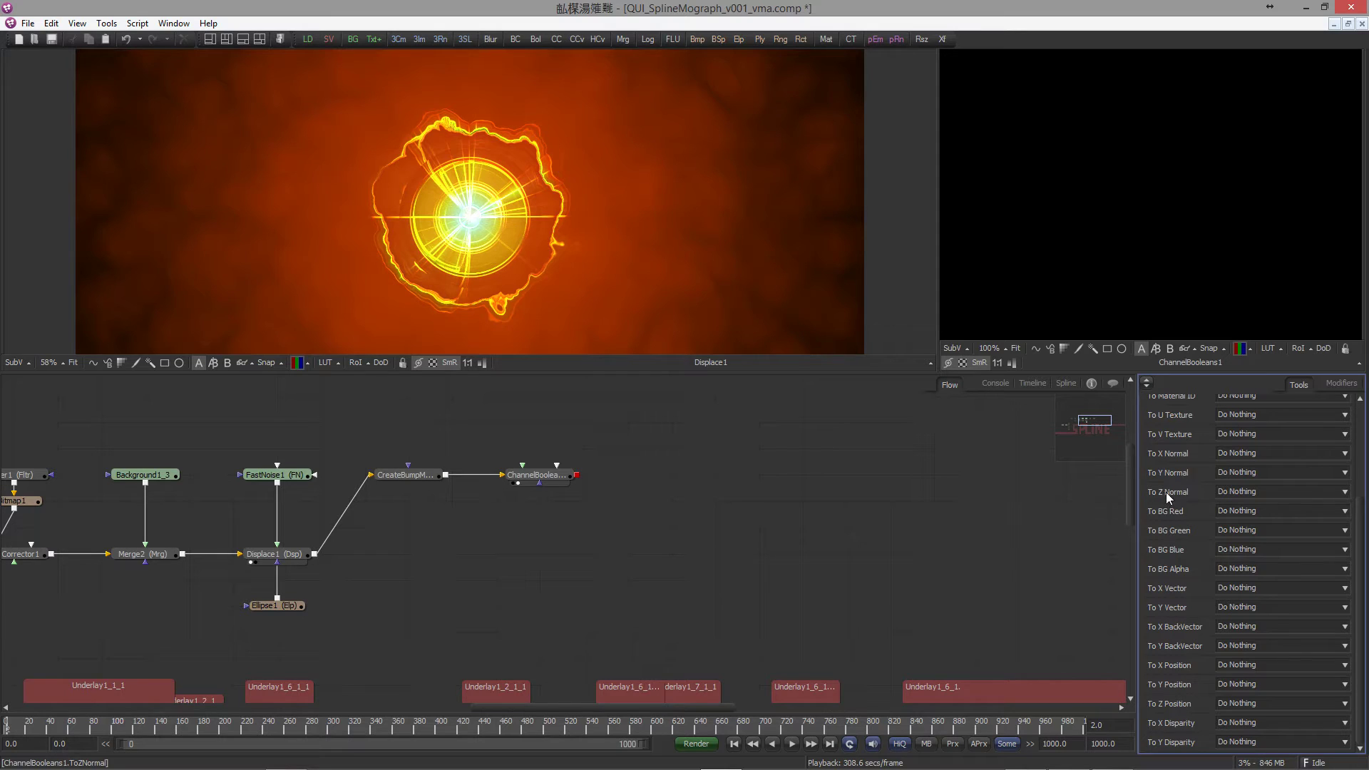
click(1234, 454)
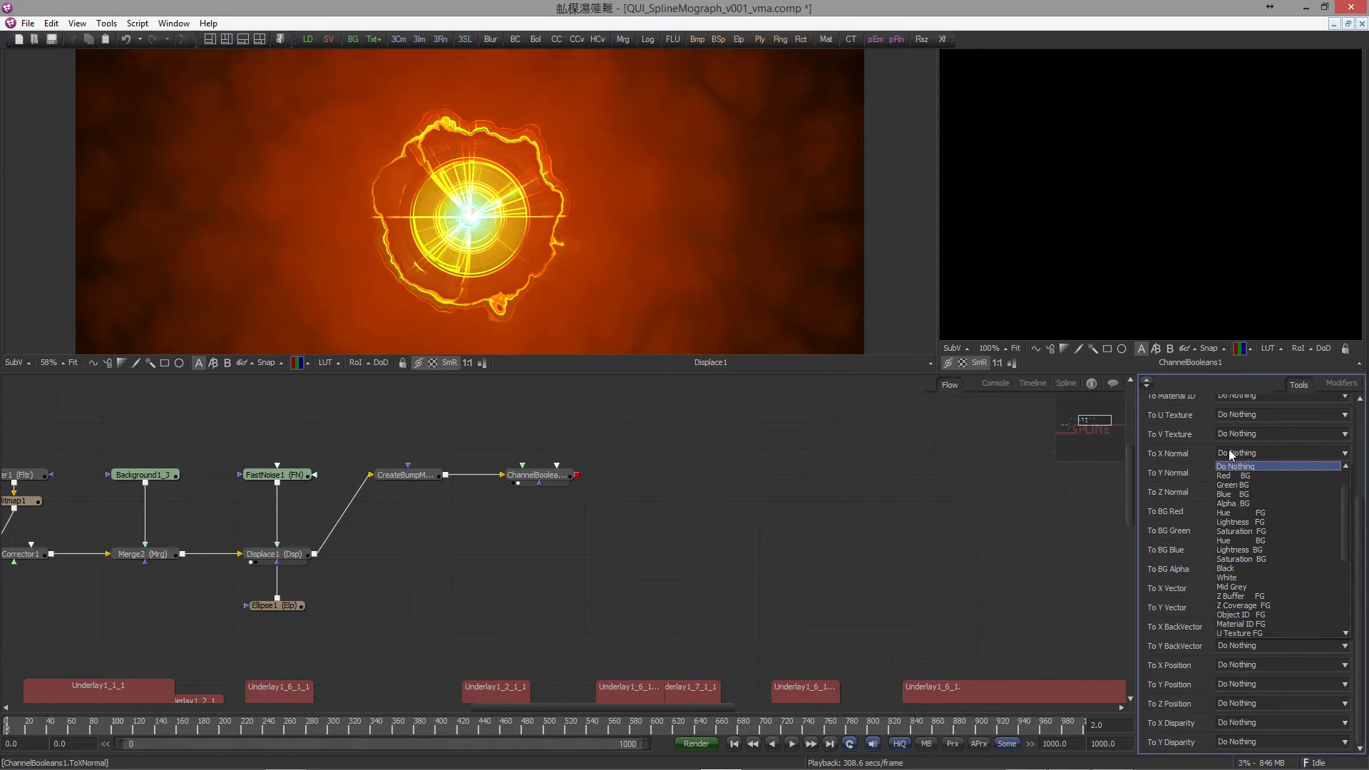
click(1234, 476)
click(1233, 473)
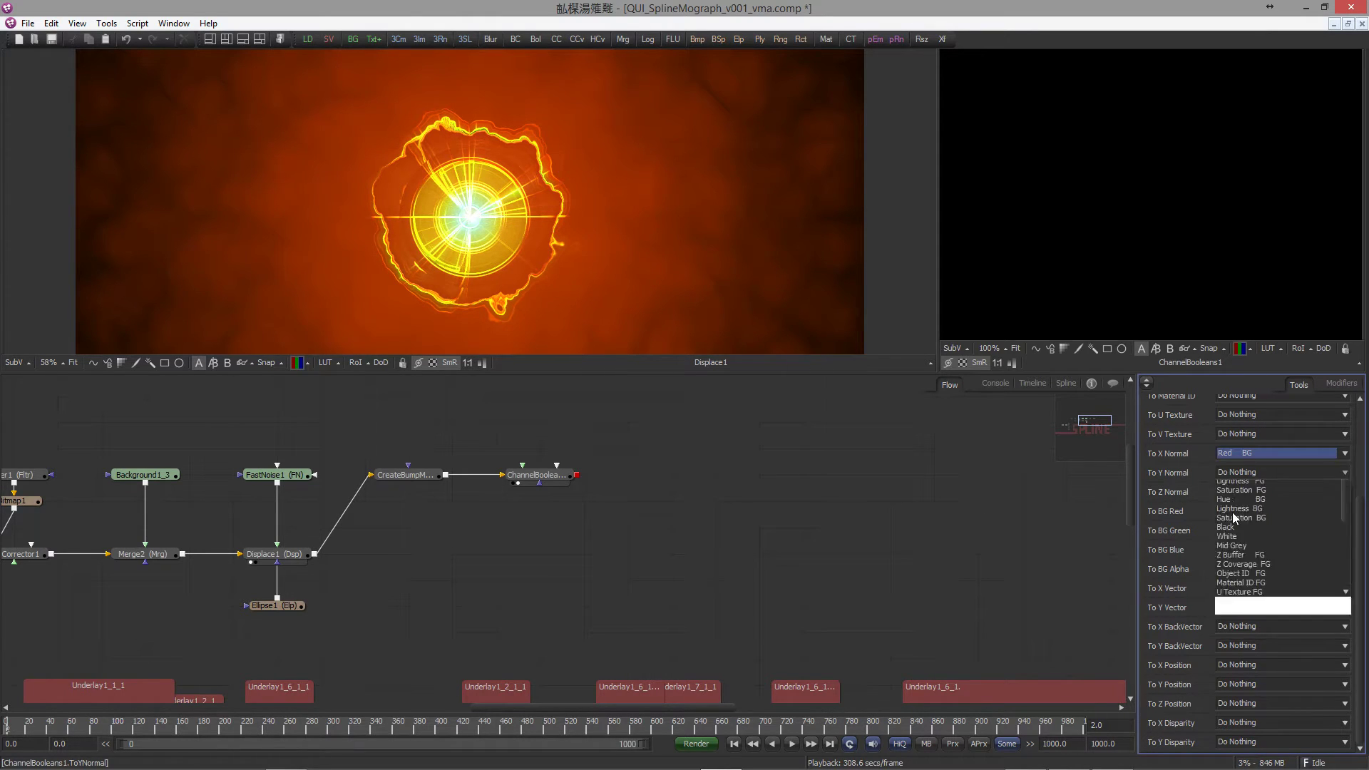
scroll(1232, 511, up, 5)
click(1231, 511)
click(1237, 492)
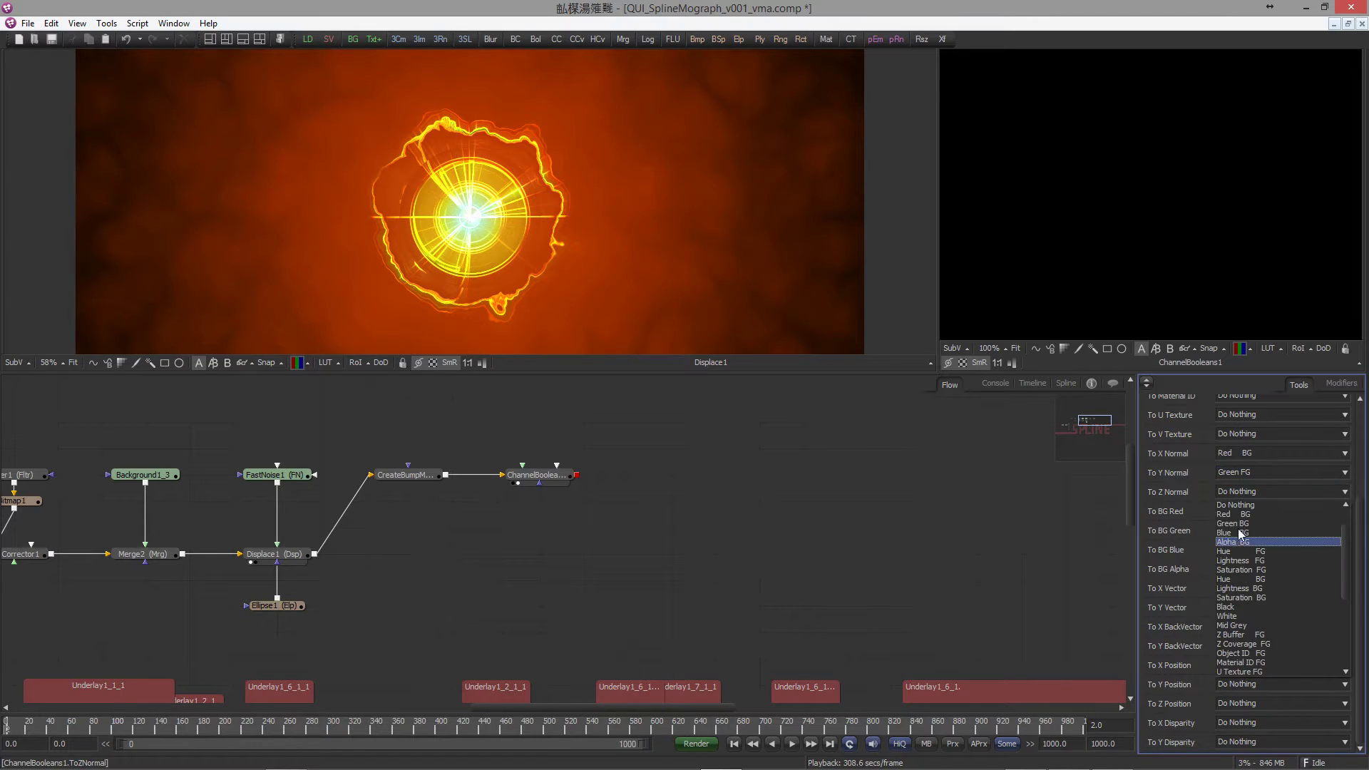
scroll(1239, 535, up, 3)
click(1233, 527)
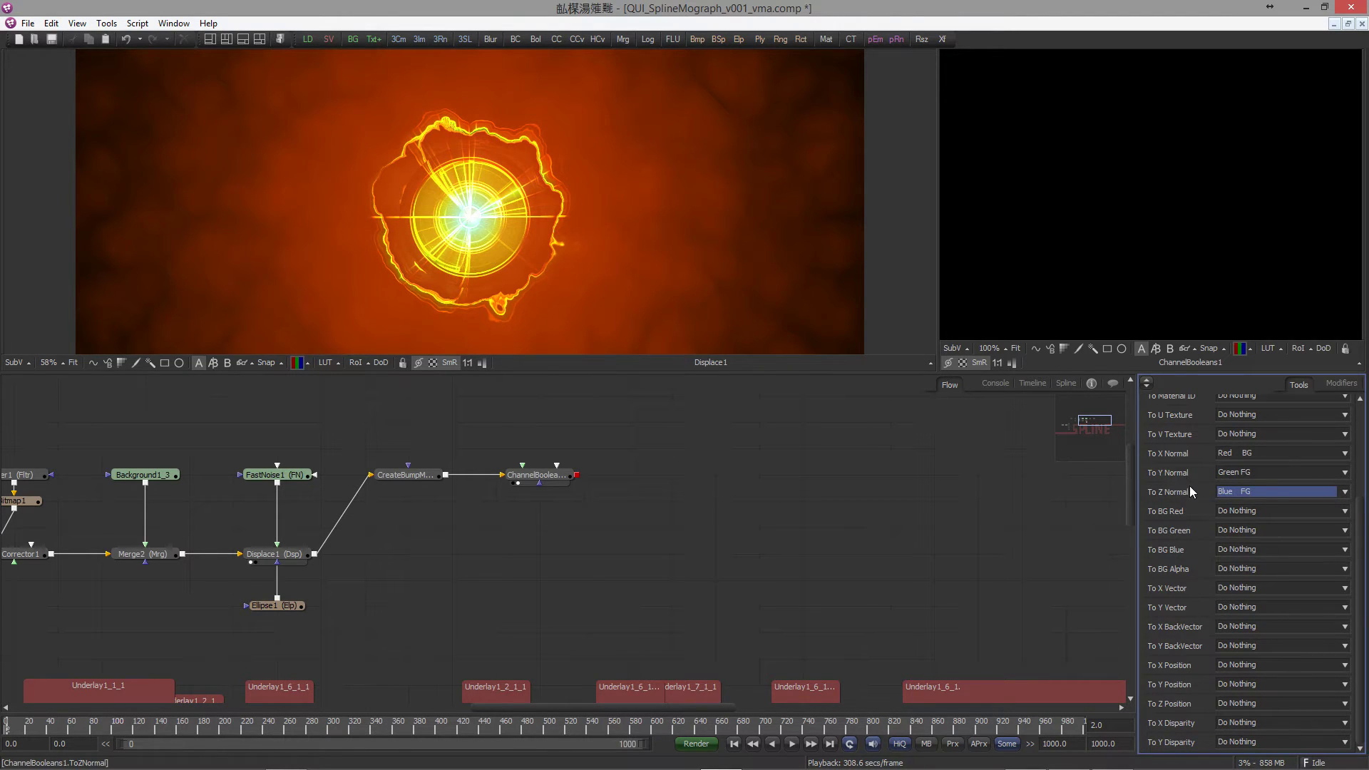
click(711, 543)
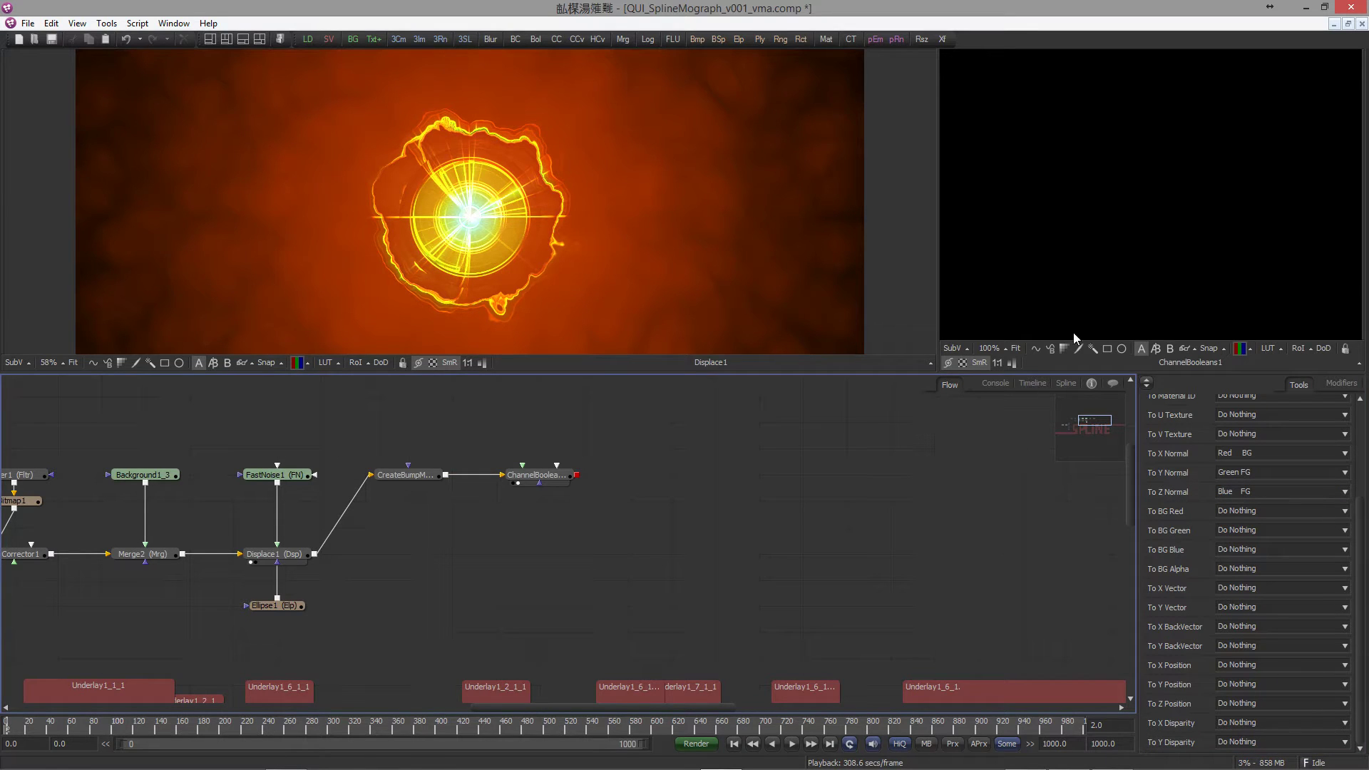
Step: Display the Normals channels of ChannelBooleans1 in the second viewer
click(1043, 289)
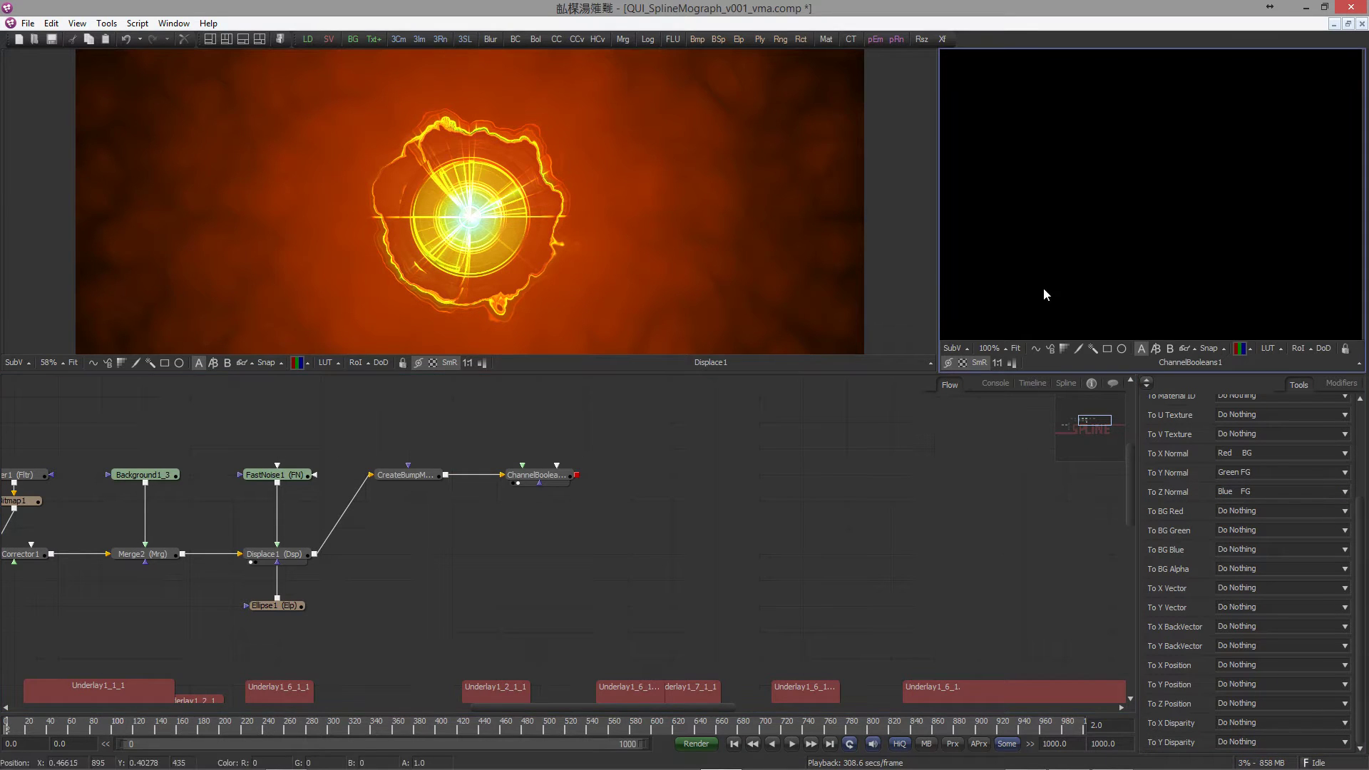
click(1248, 349)
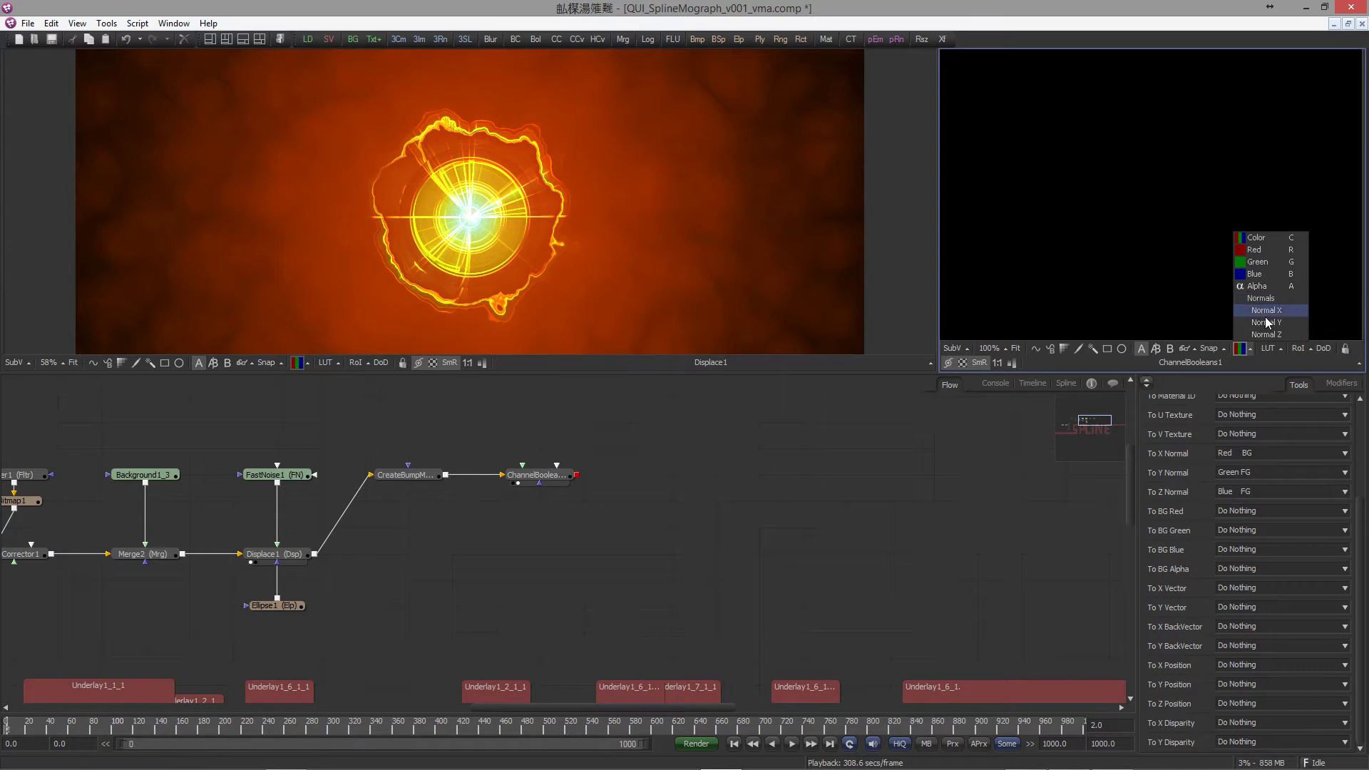
click(1261, 299)
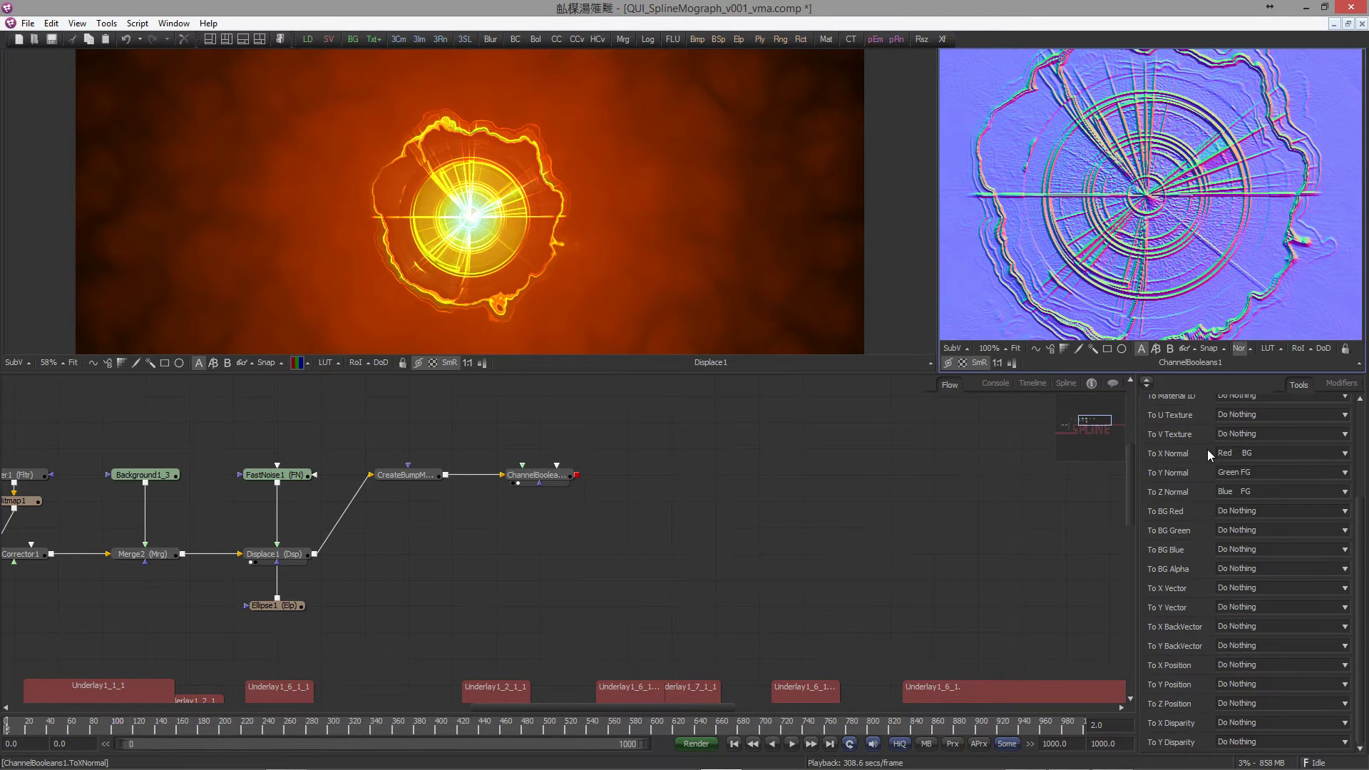
Step: Add a Shader node after ChannelBooleans1 and set its light to Ambient 0, Diffuse 0, Equator Angle about 117.69 and Polar Height about -11.14
click(575, 482)
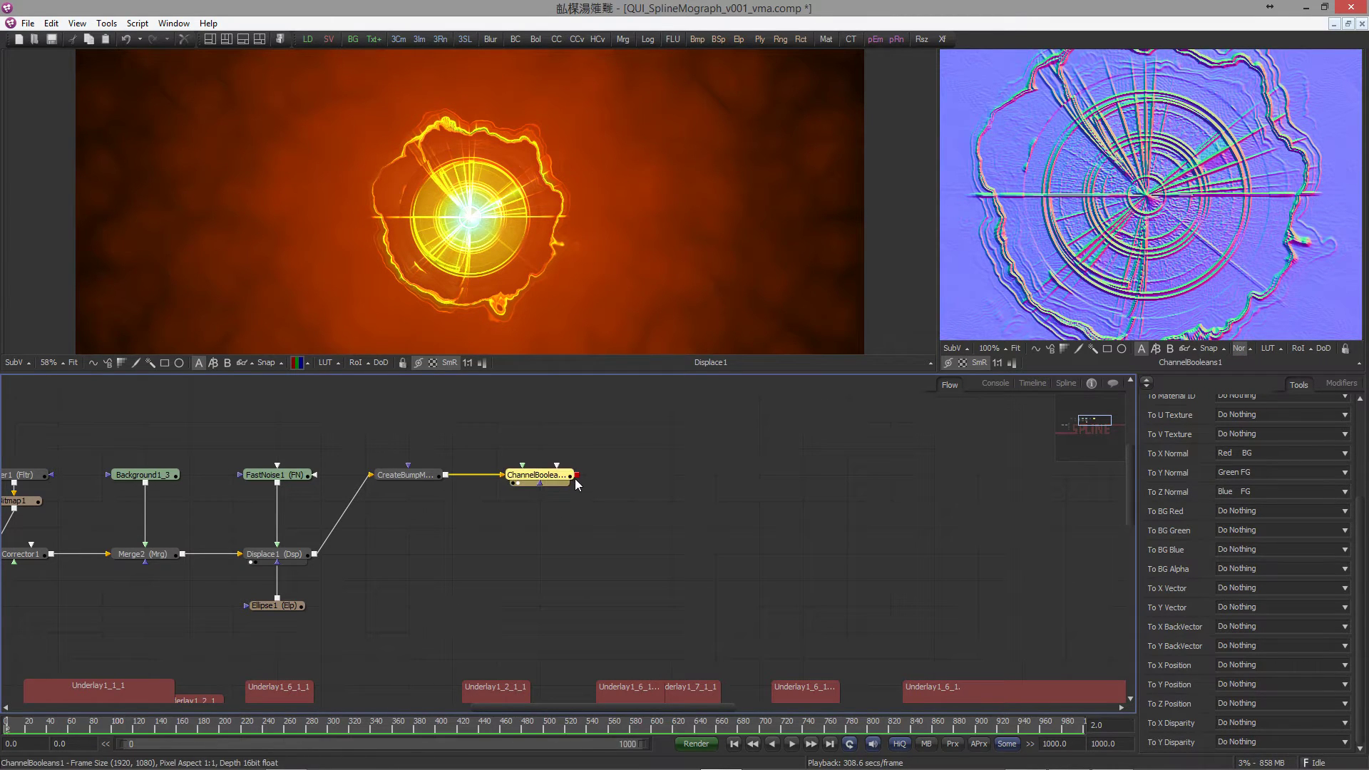
key(ctrl+space)
text(shader)
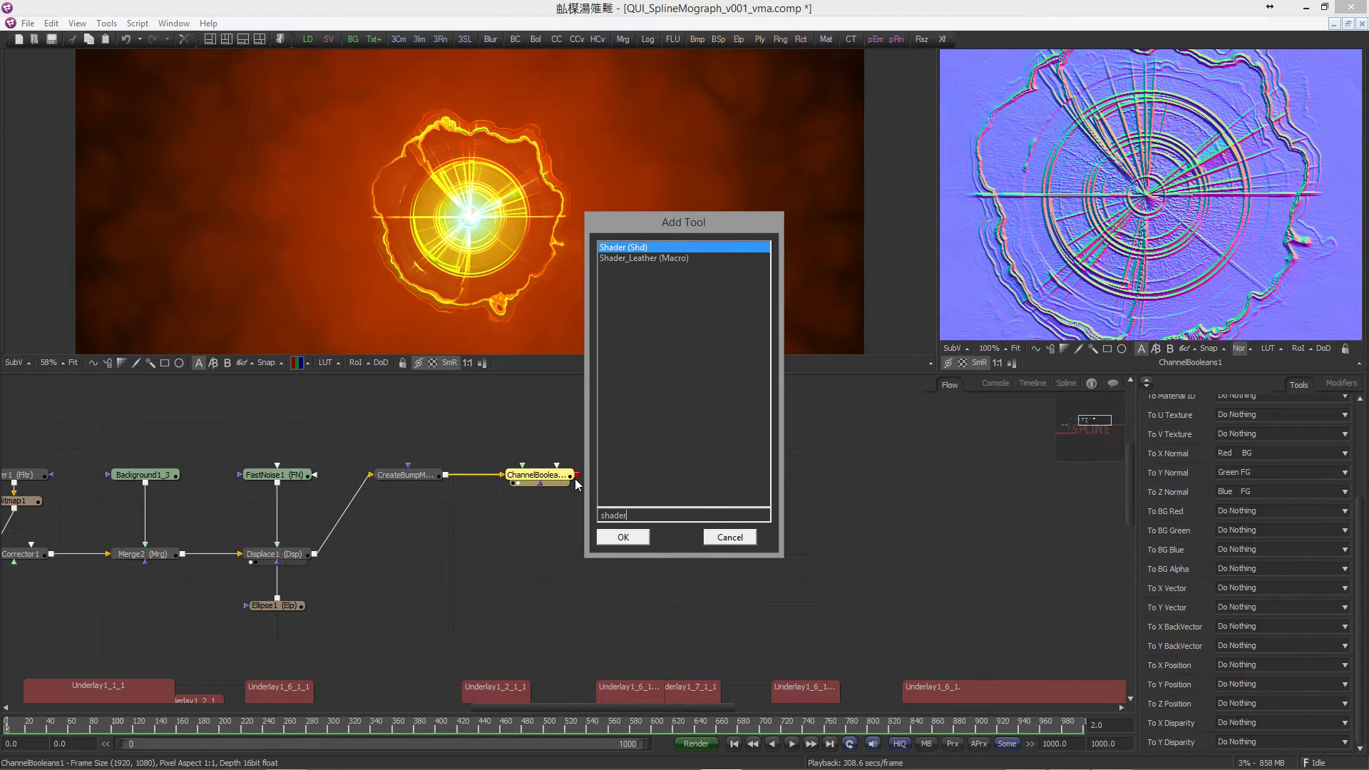
key(Return)
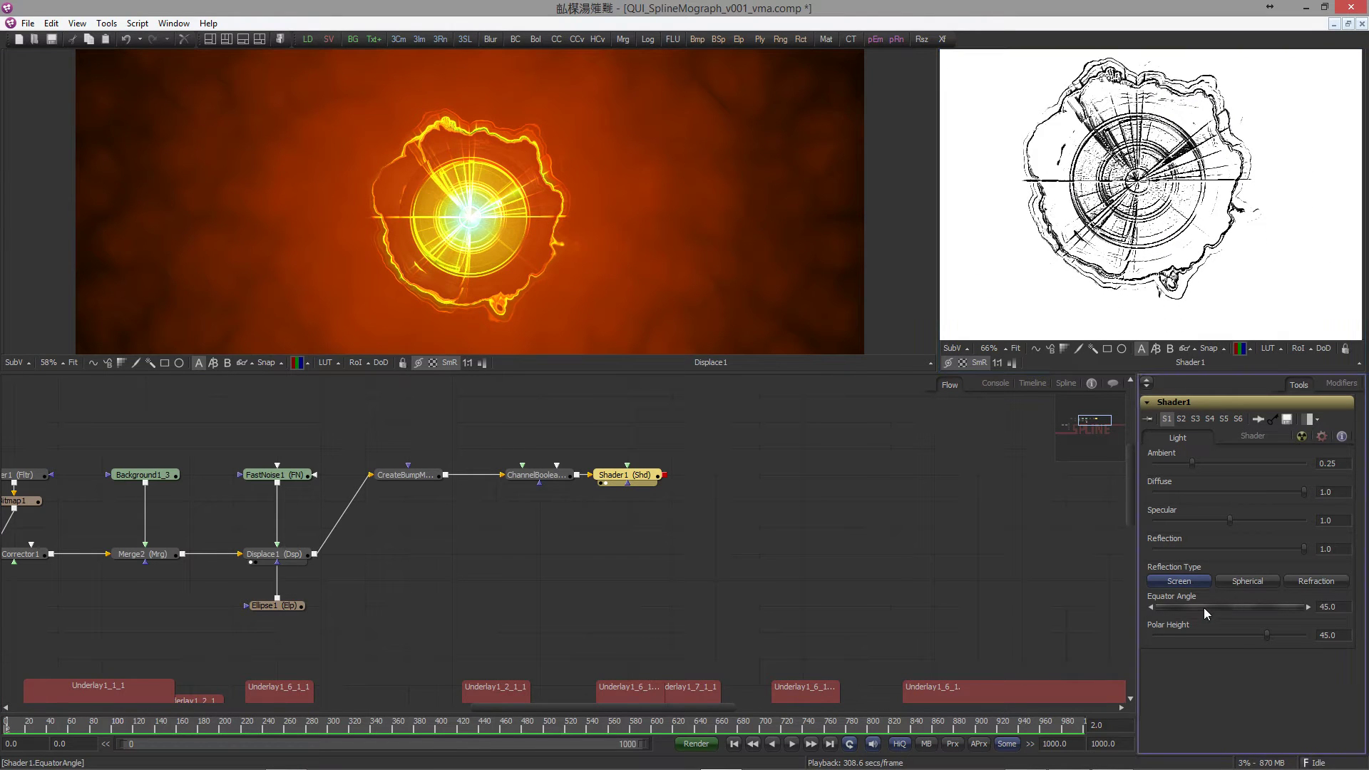
drag(1204, 608, 1167, 618)
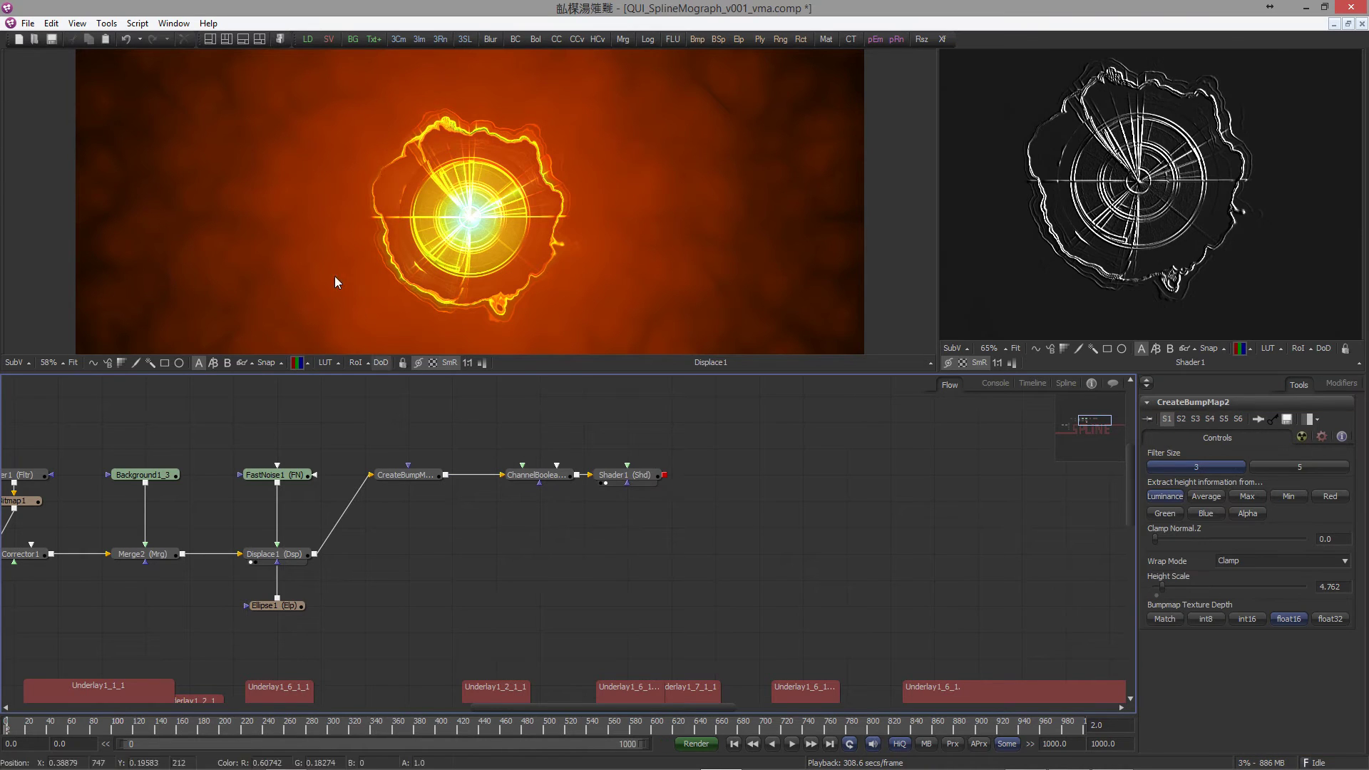
Step: Add a Merge node with Displace1 as background and Shader1 as foreground, view it in the first viewer, and set Alpha Gain to 0
key(shift+space)
text(merg)
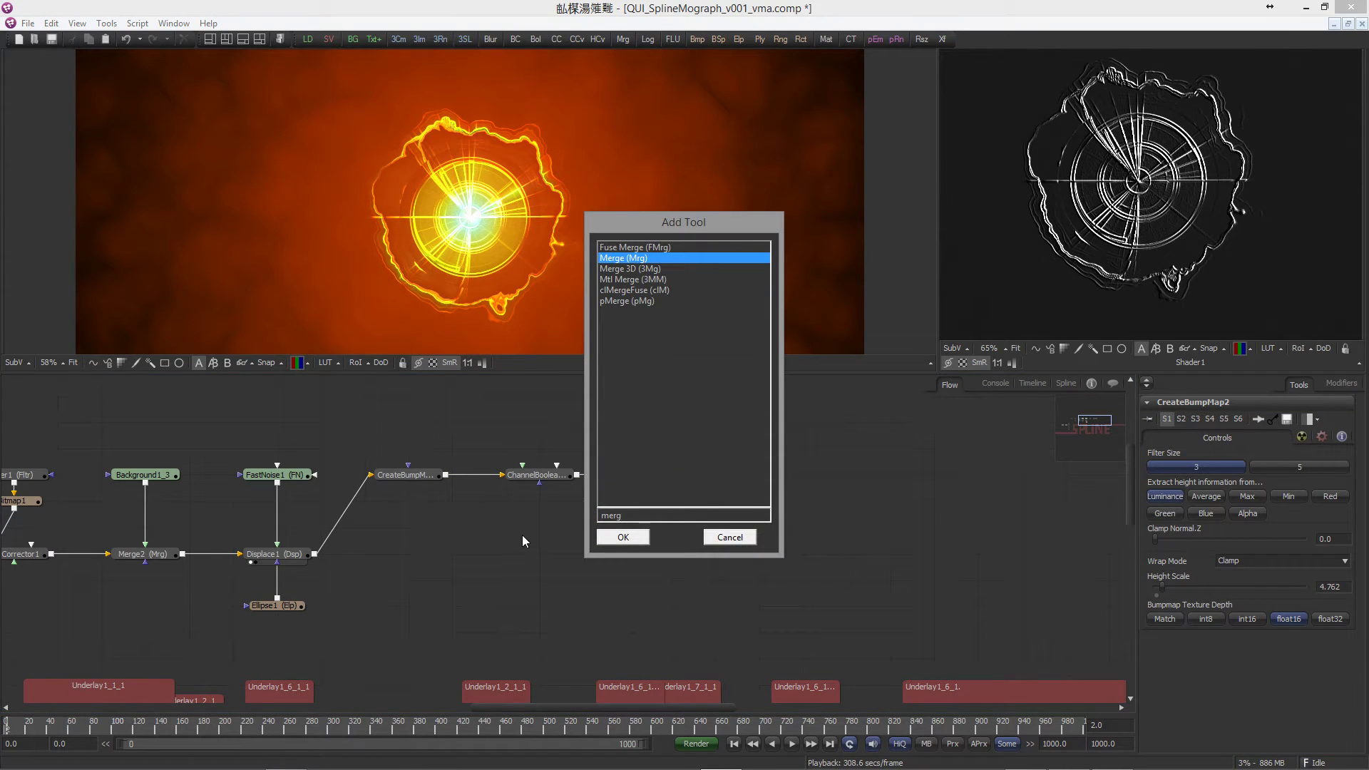
key(Return)
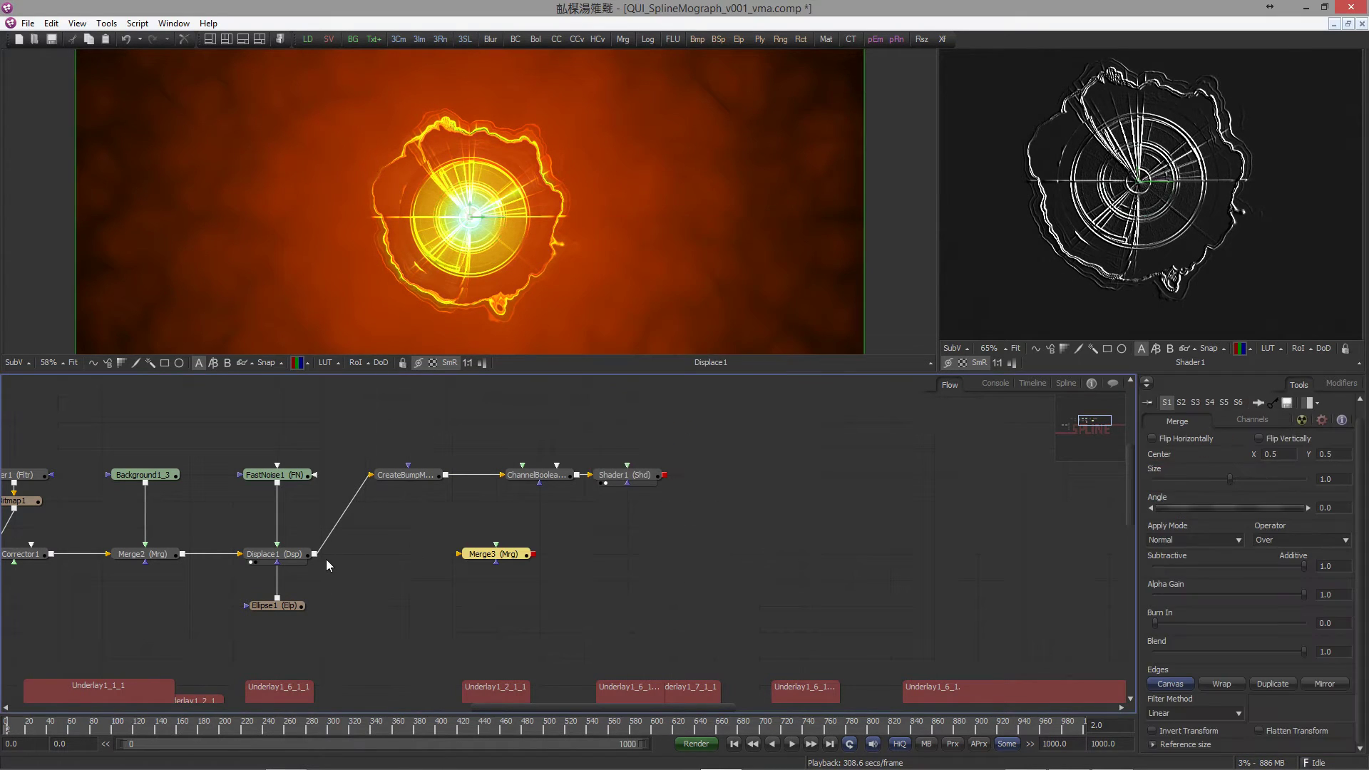
drag(315, 554, 627, 554)
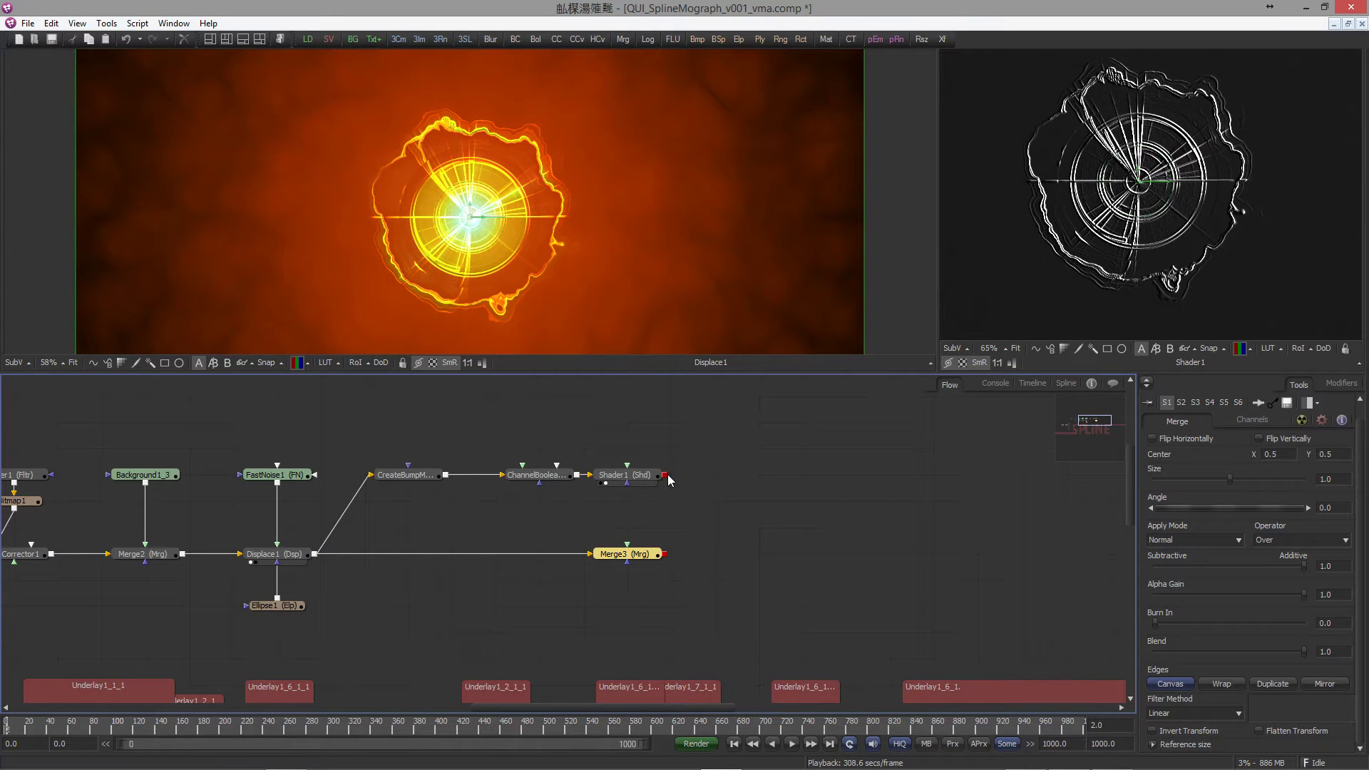
drag(668, 475, 700, 328)
click(640, 560)
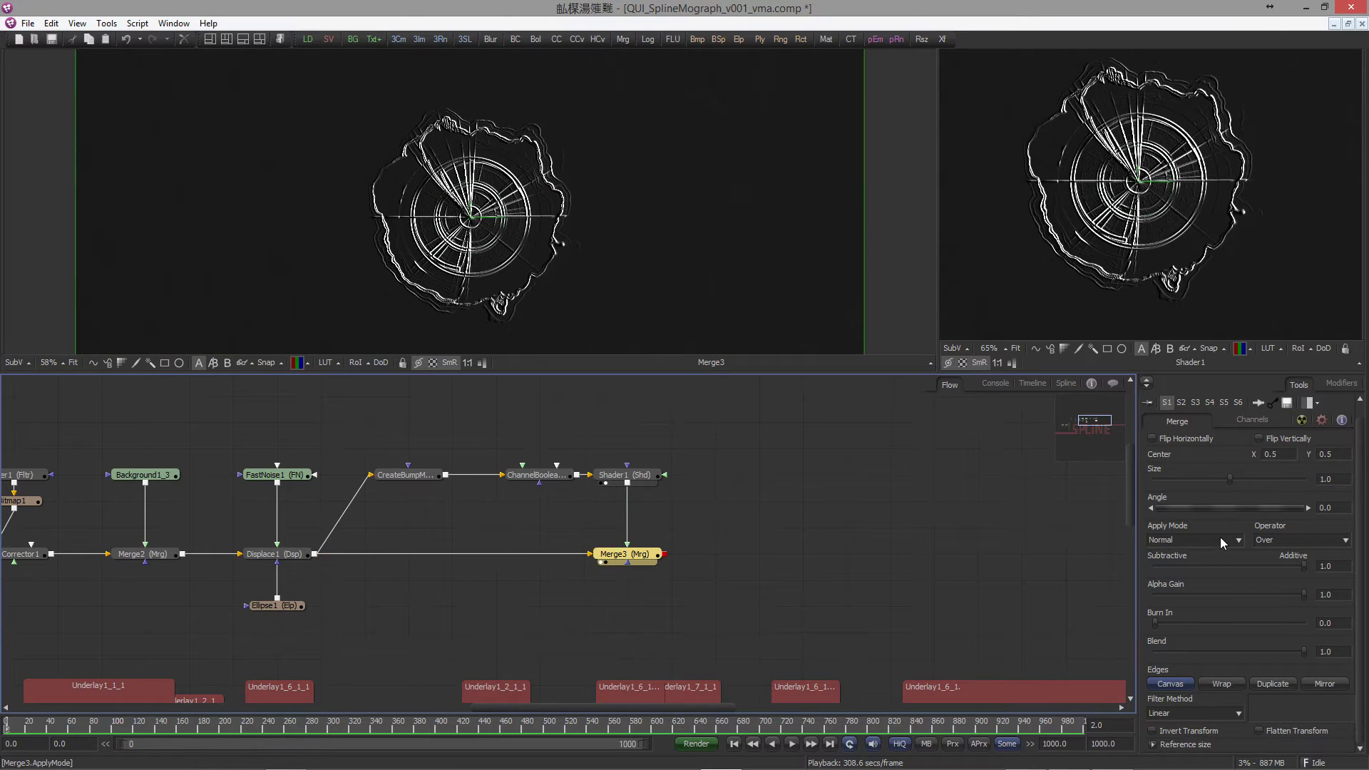
drag(1302, 594, 1114, 583)
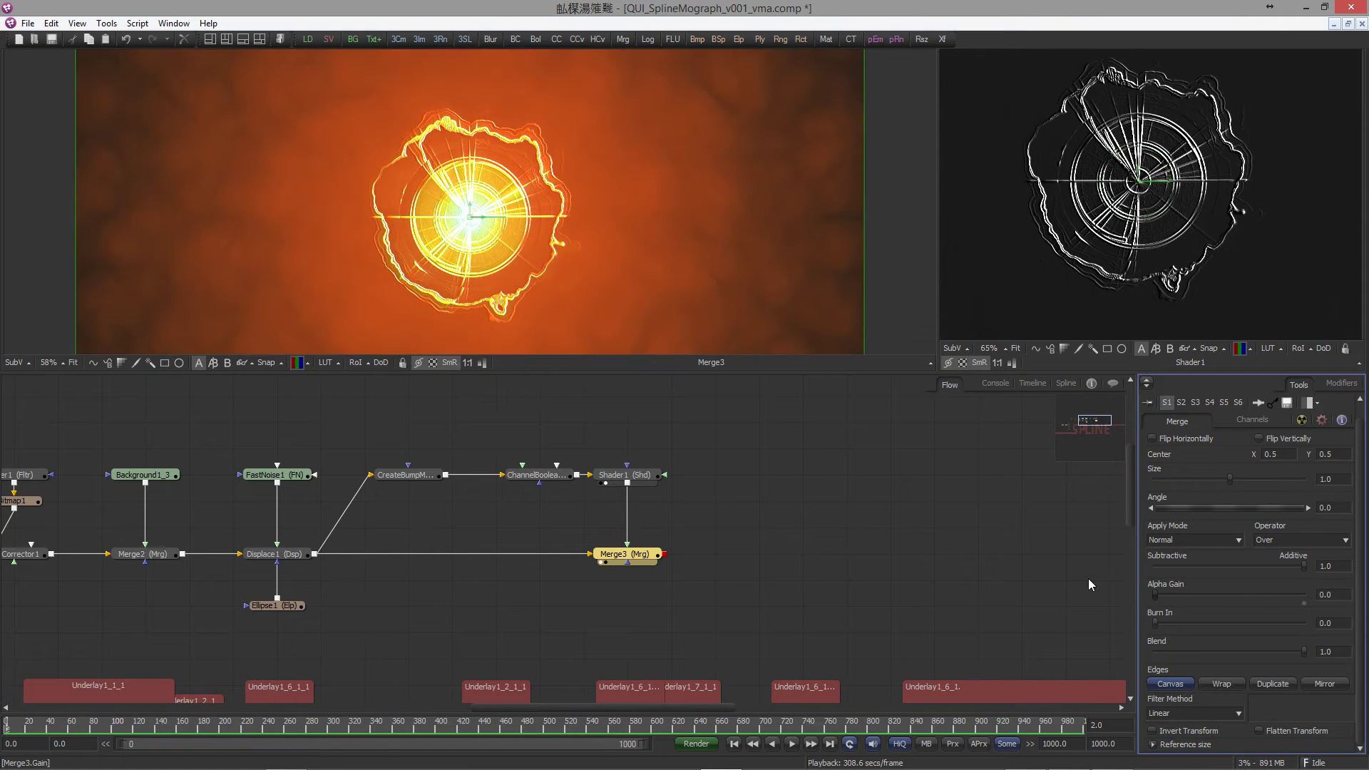
Step: Insert a SoftGlow node between Shader1 and Merge3, view it in the second viewer, and set Threshold to about 0.343 and Gain to about 0.167
click(624, 475)
key(ctrl+space)
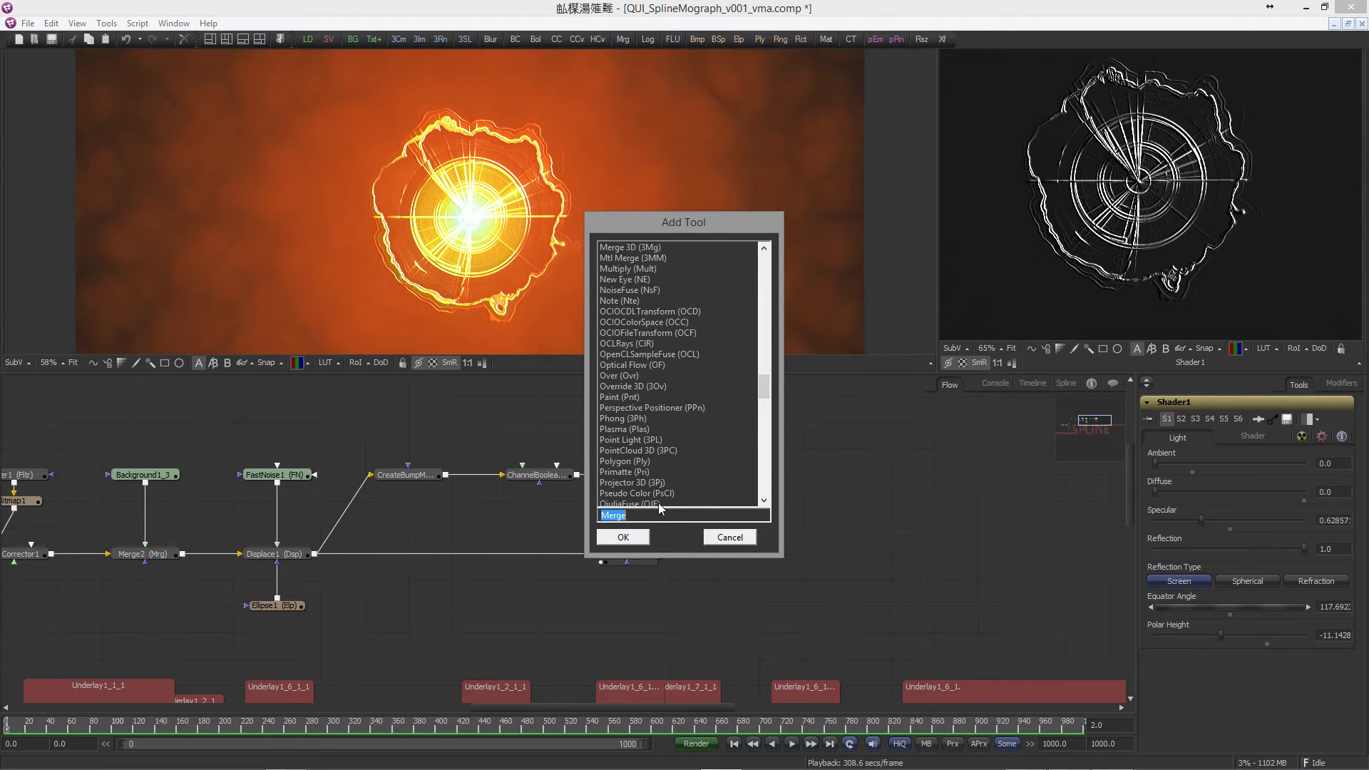
text(soft)
key(Return)
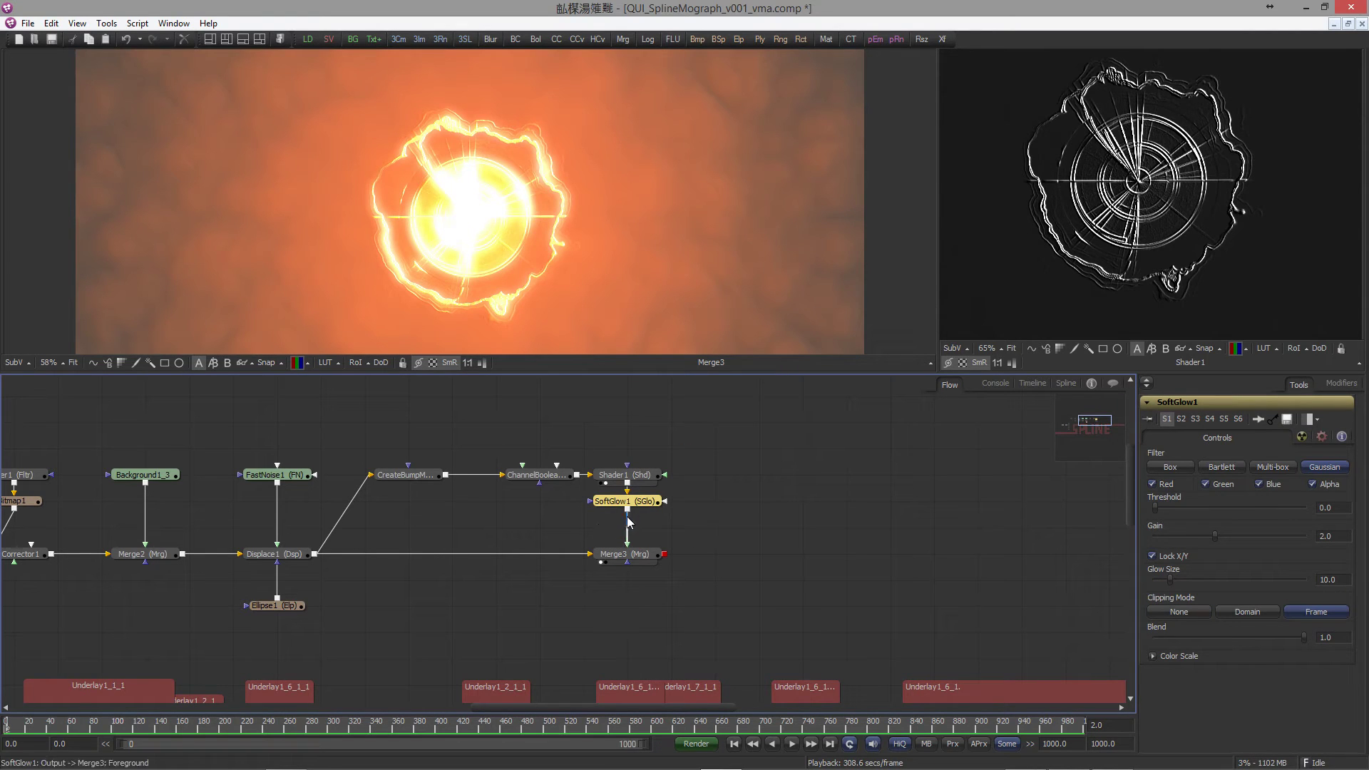
drag(621, 501, 1069, 214)
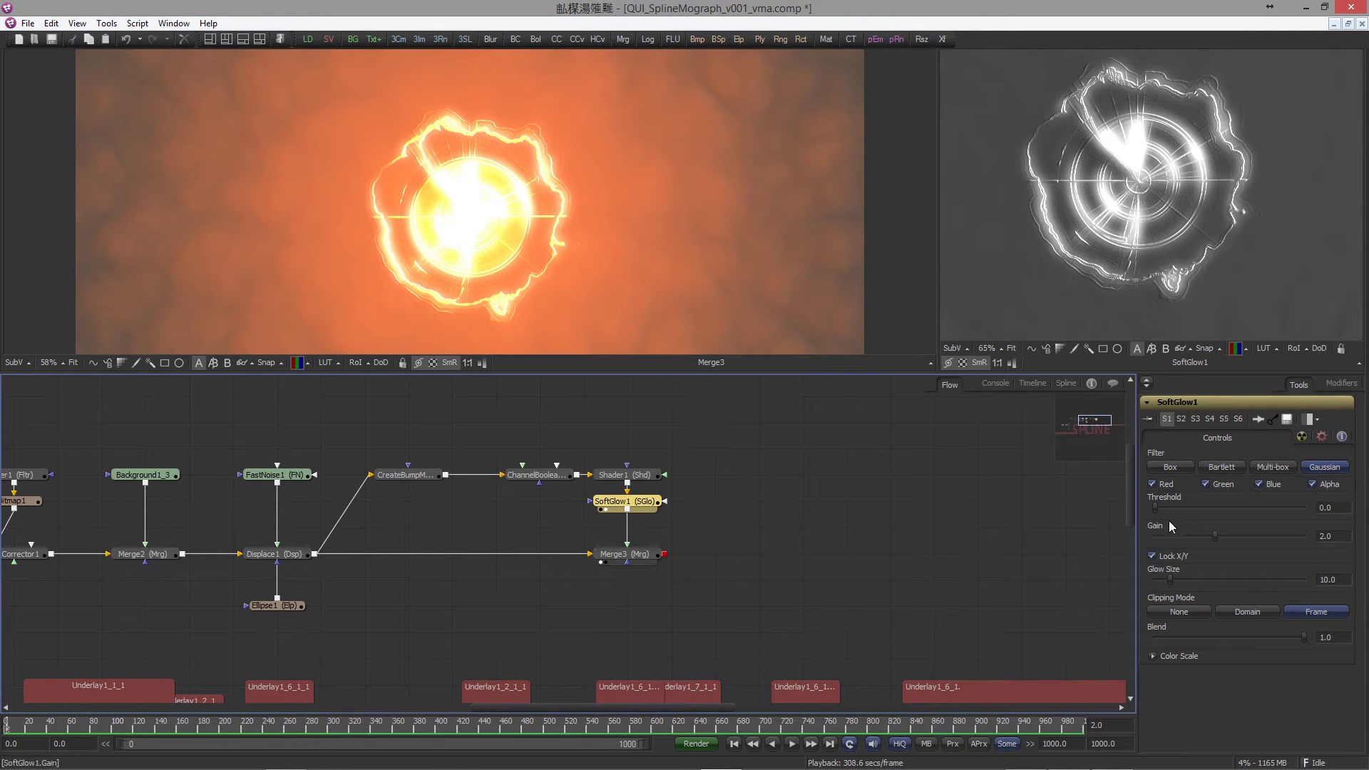
click(1215, 507)
drag(1217, 505, 1160, 538)
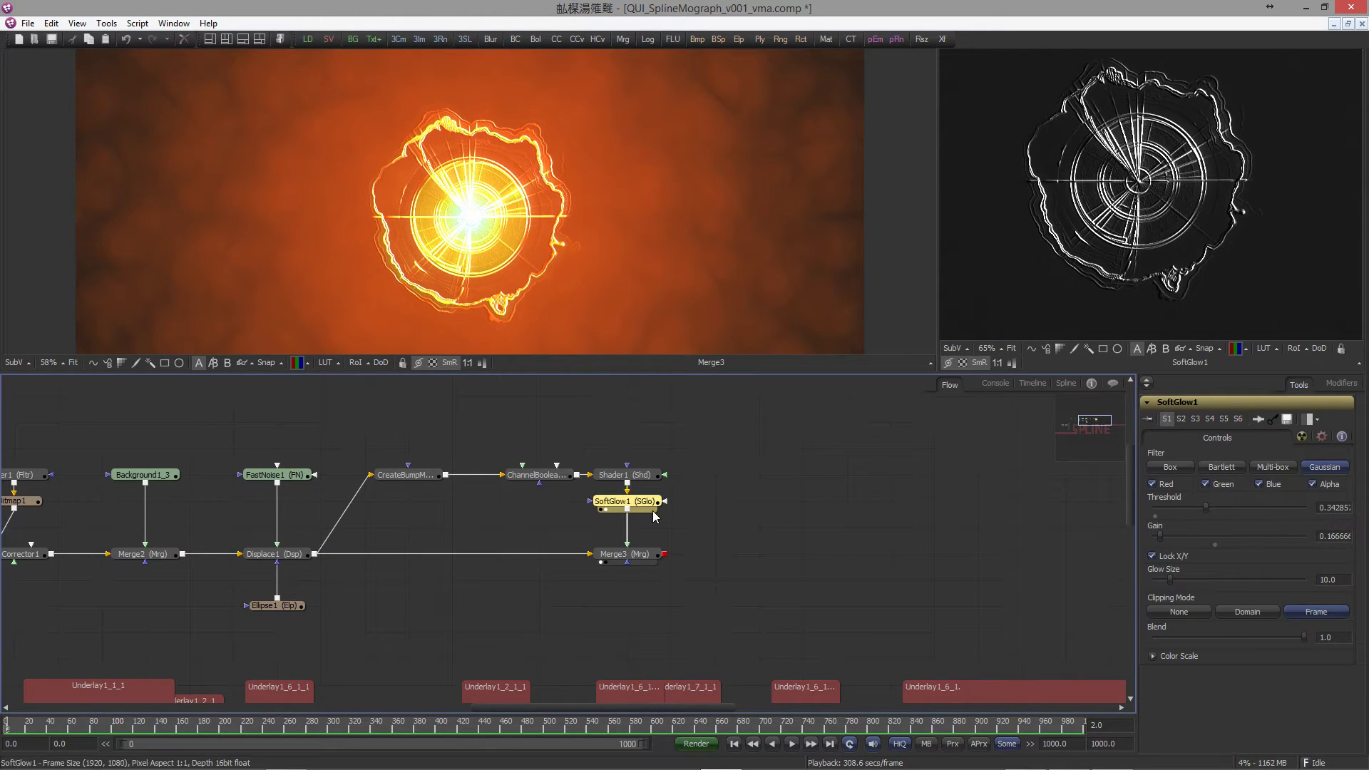
Step: Insert a Color Corrector after SoftGlow1, view it in the second viewer, lower its master gain and tint it cyan with strength about 0.43
key(ctrl+space)
text(cc)
key(Return)
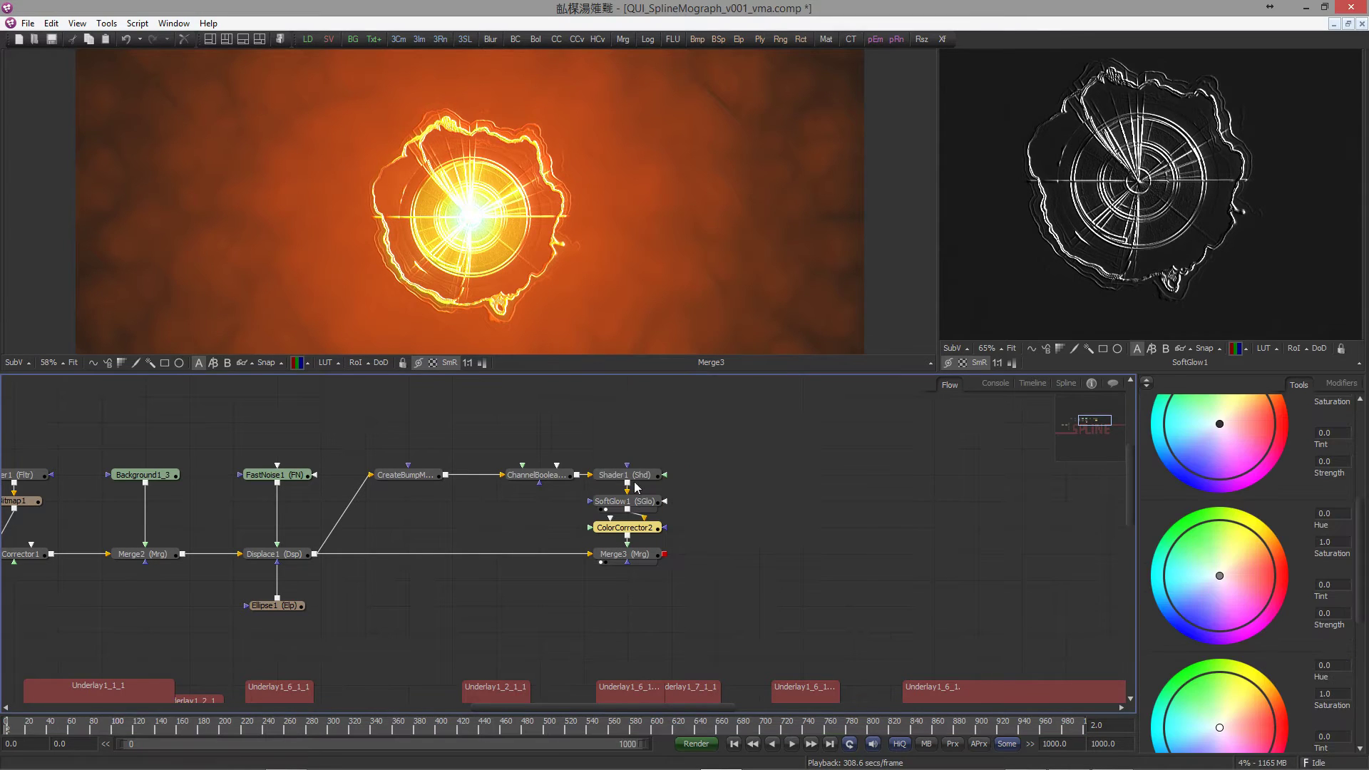
scroll(1253, 492, down, 2)
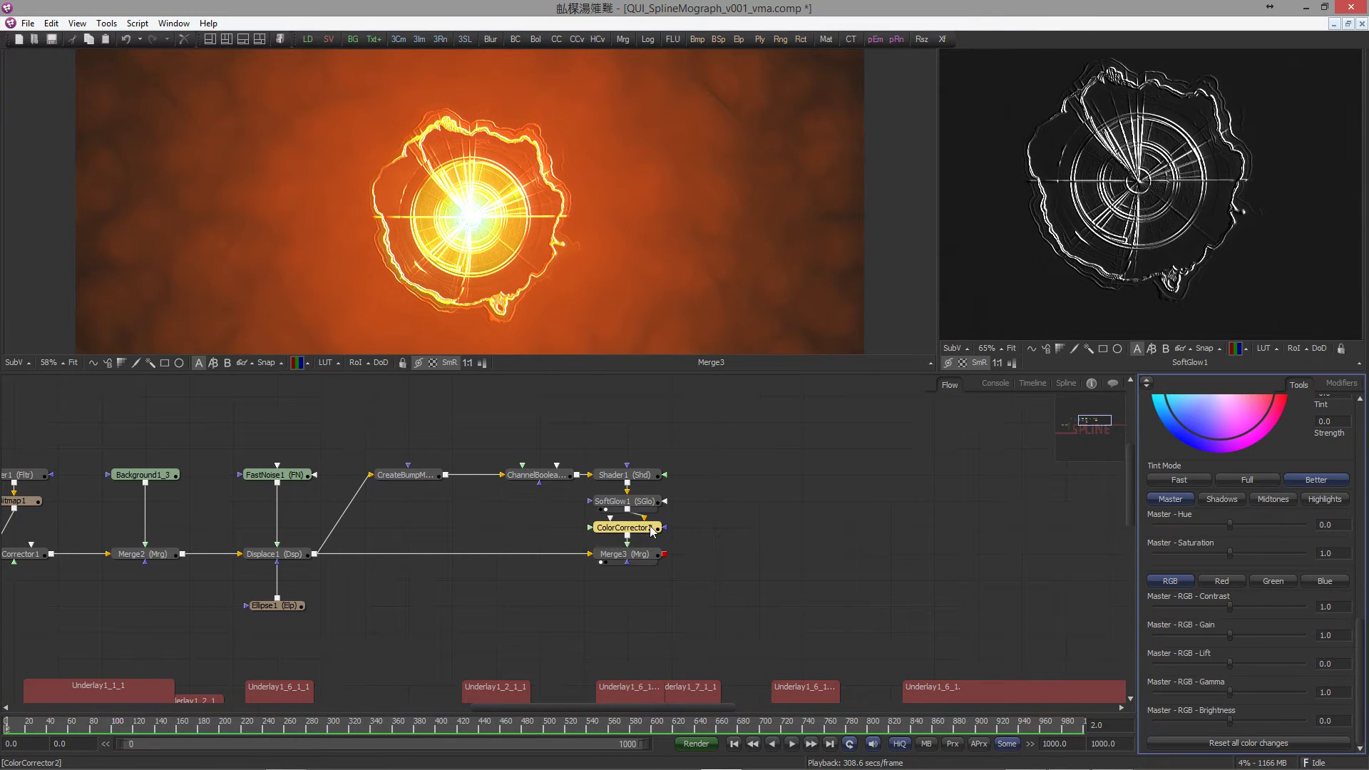
drag(642, 528, 1069, 271)
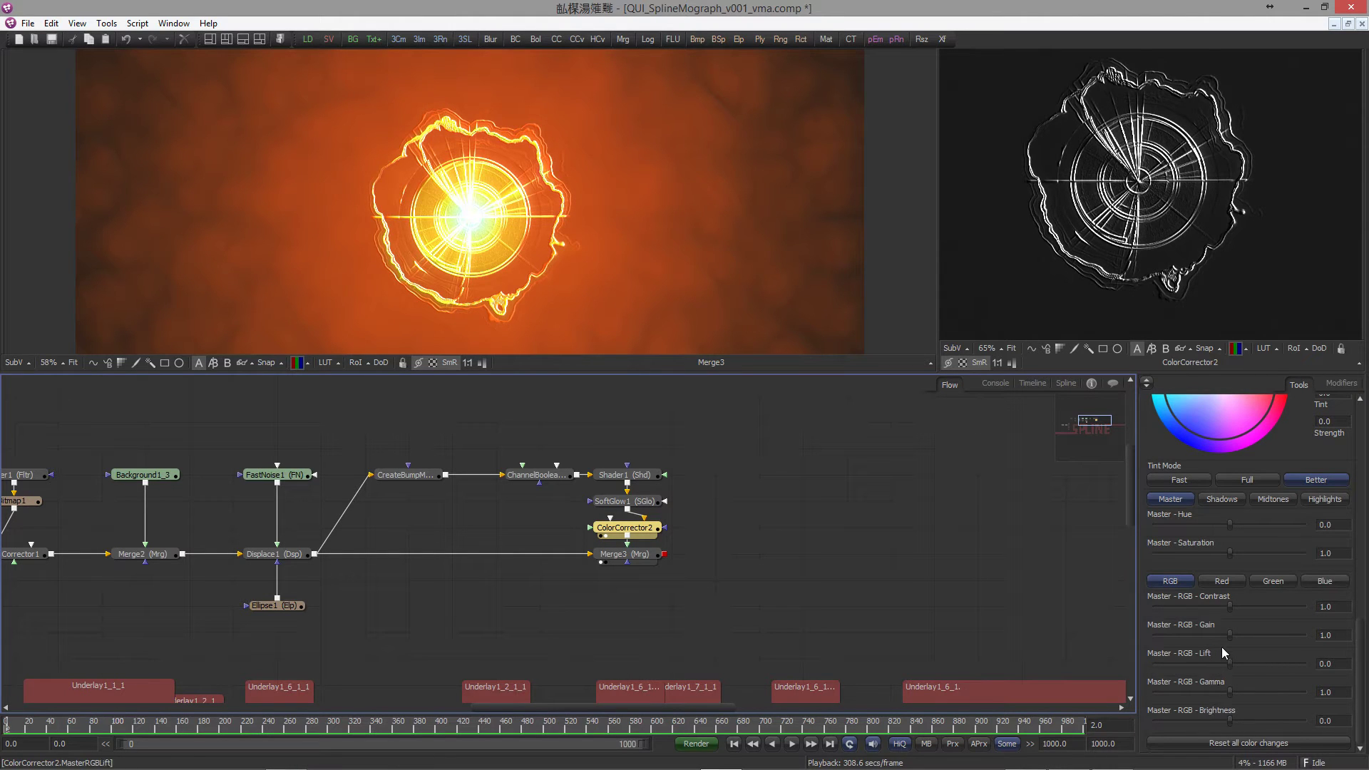
drag(1230, 635, 1179, 636)
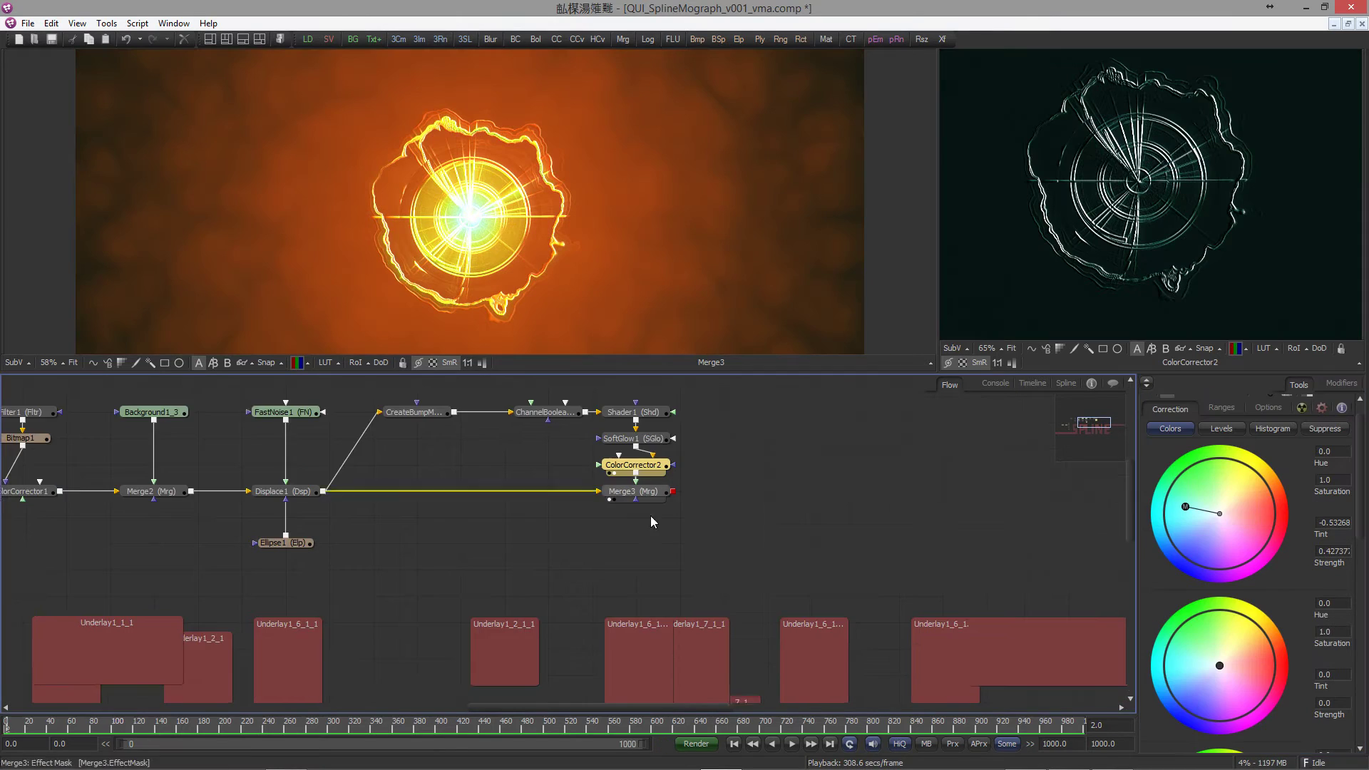
Step: Move the CreateBumpMap2 to ColorCorrector2 branch upward to make room above Merge3
drag(412, 433, 742, 574)
drag(681, 542, 681, 489)
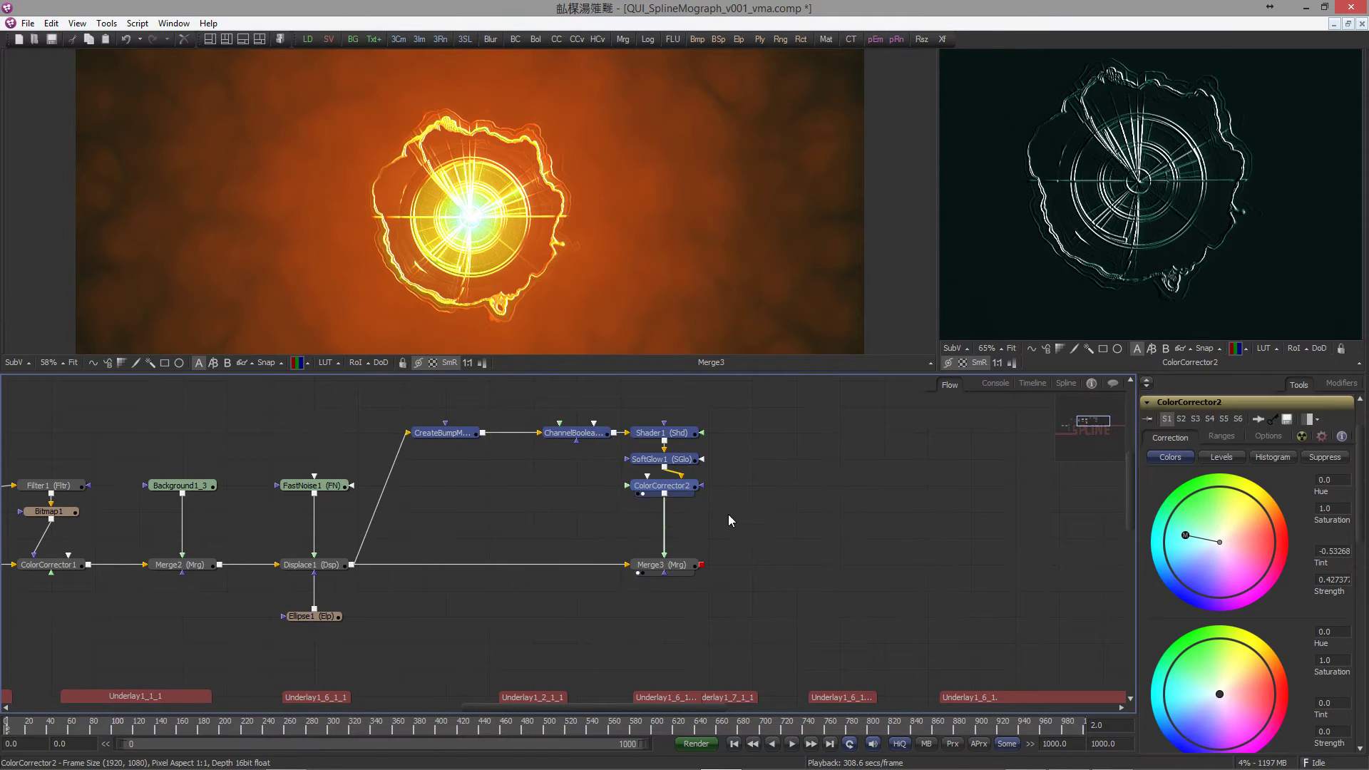
click(727, 520)
Step: Insert a Blur node between ColorCorrector2 and Merge3 and set its Blur Size to 0.5
click(686, 493)
key(shift+space)
text(bk)
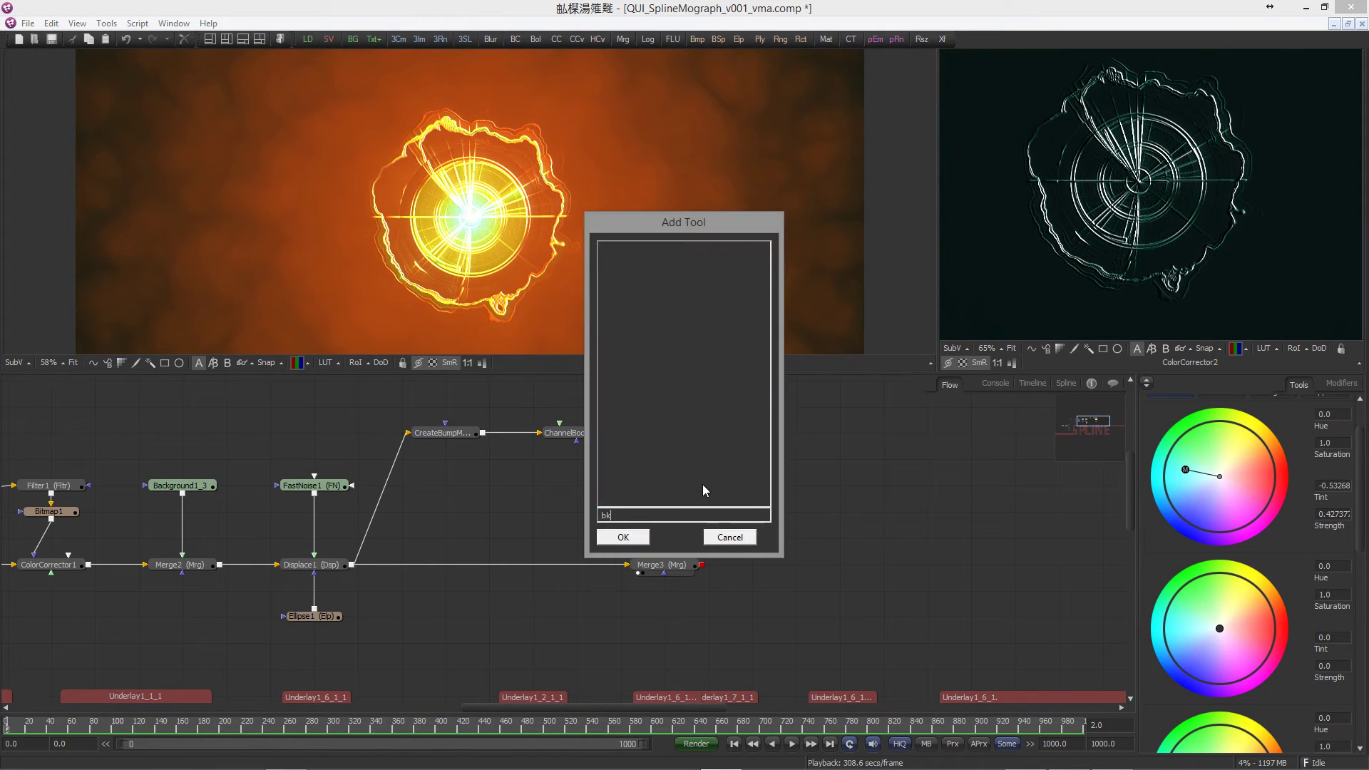
key(BackSpace)
text(l)
key(Return)
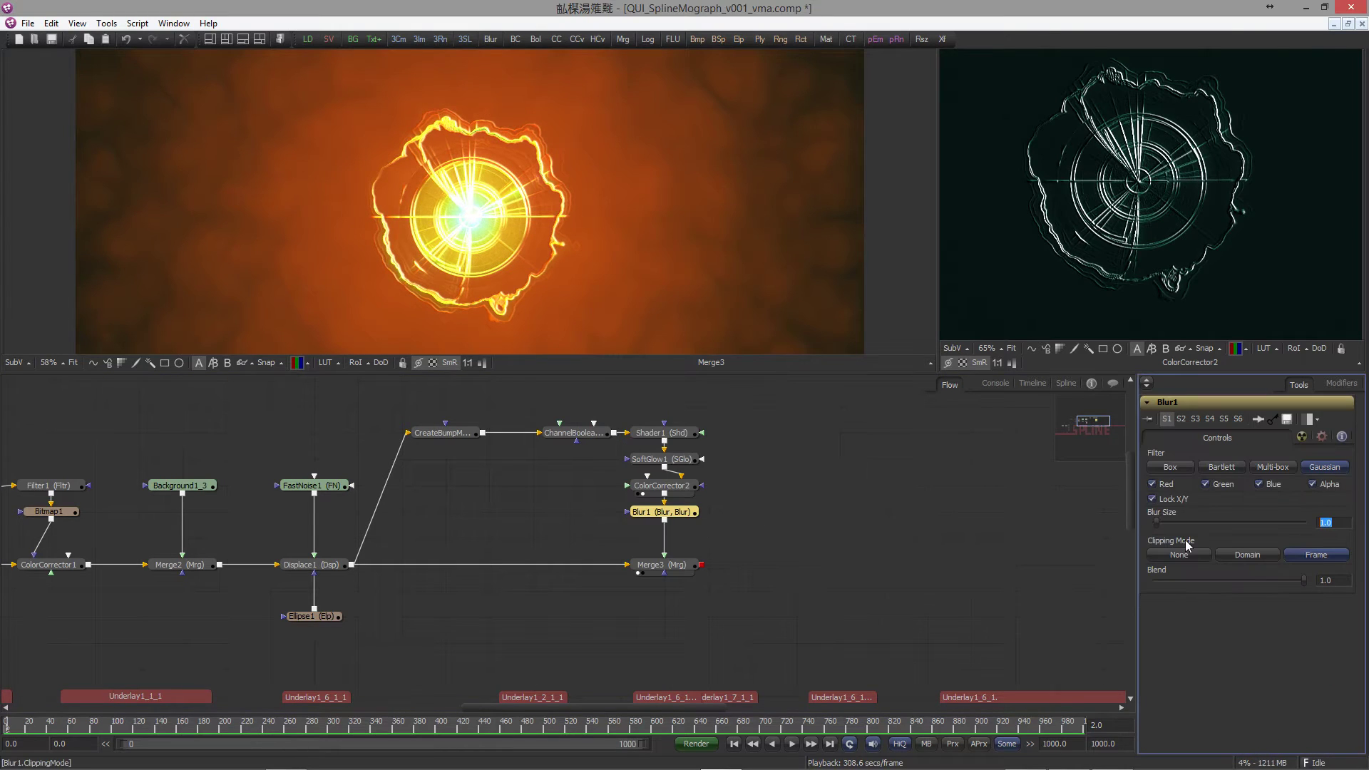
click(775, 529)
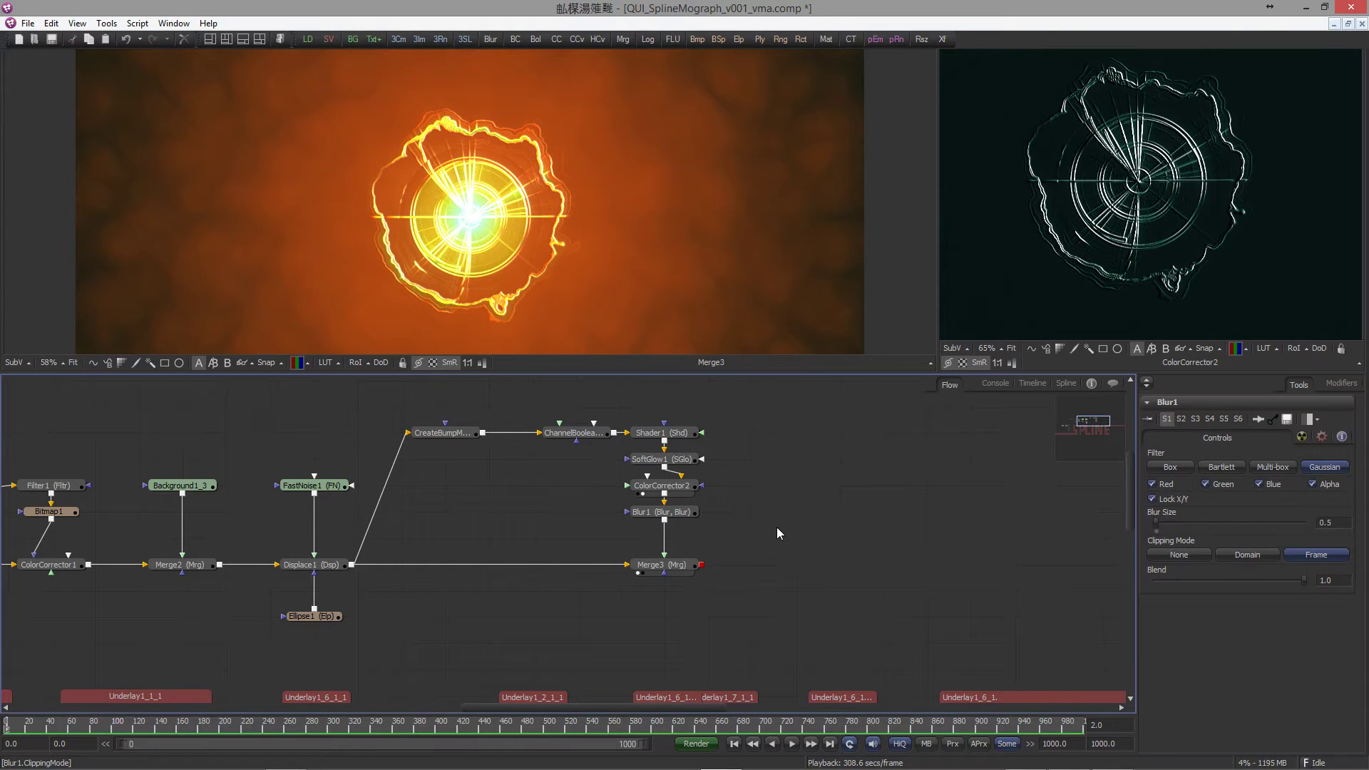
Step: Show the subview in the viewer displaying Merge3 and switch it to the 3D Histogram
drag(505, 532, 520, 519)
drag(454, 449, 534, 485)
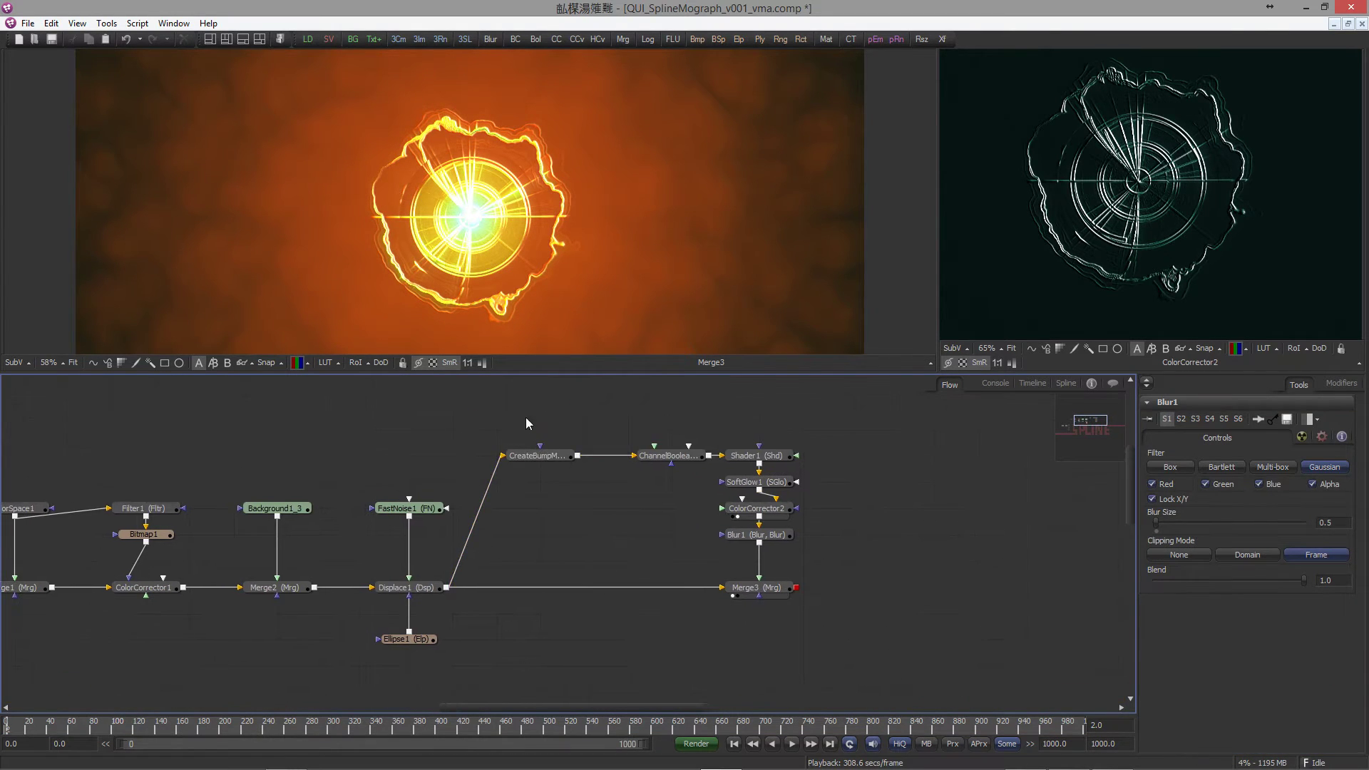
click(15, 363)
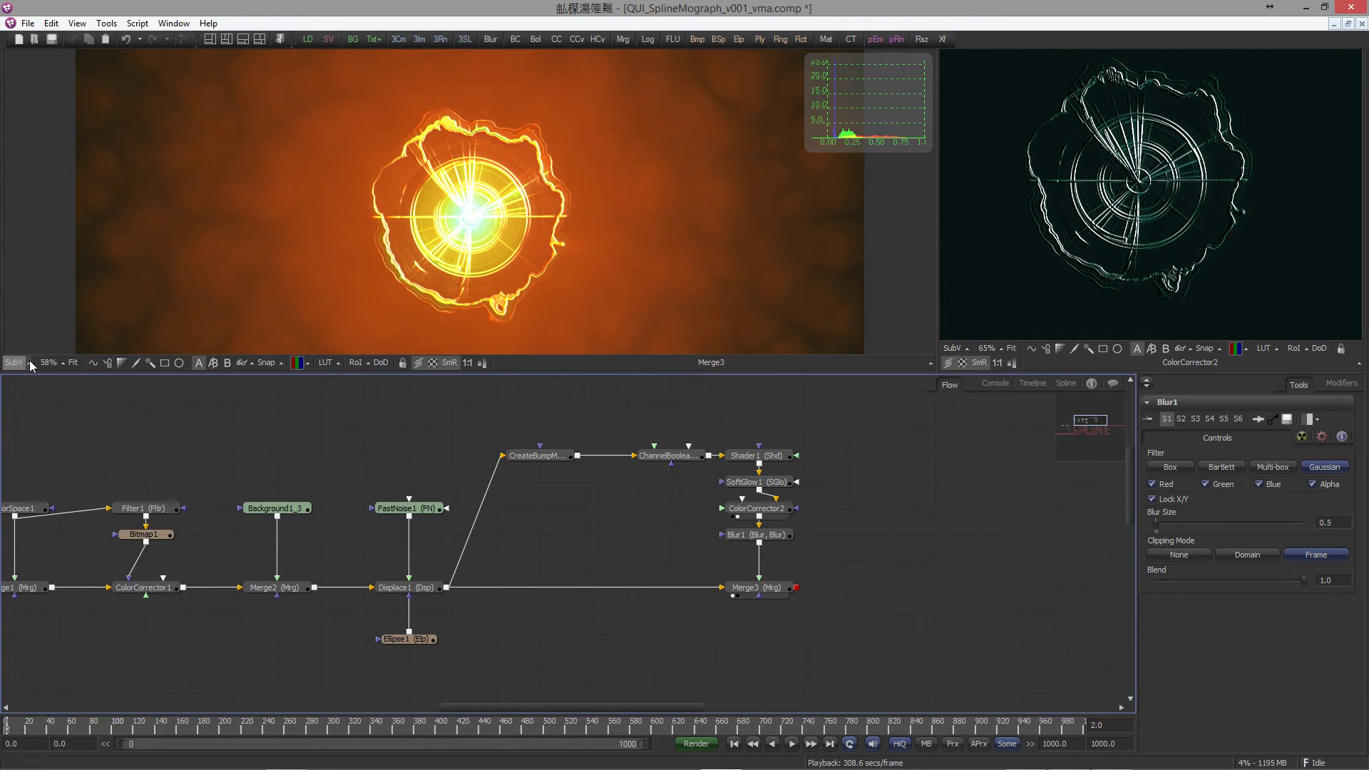
click(28, 363)
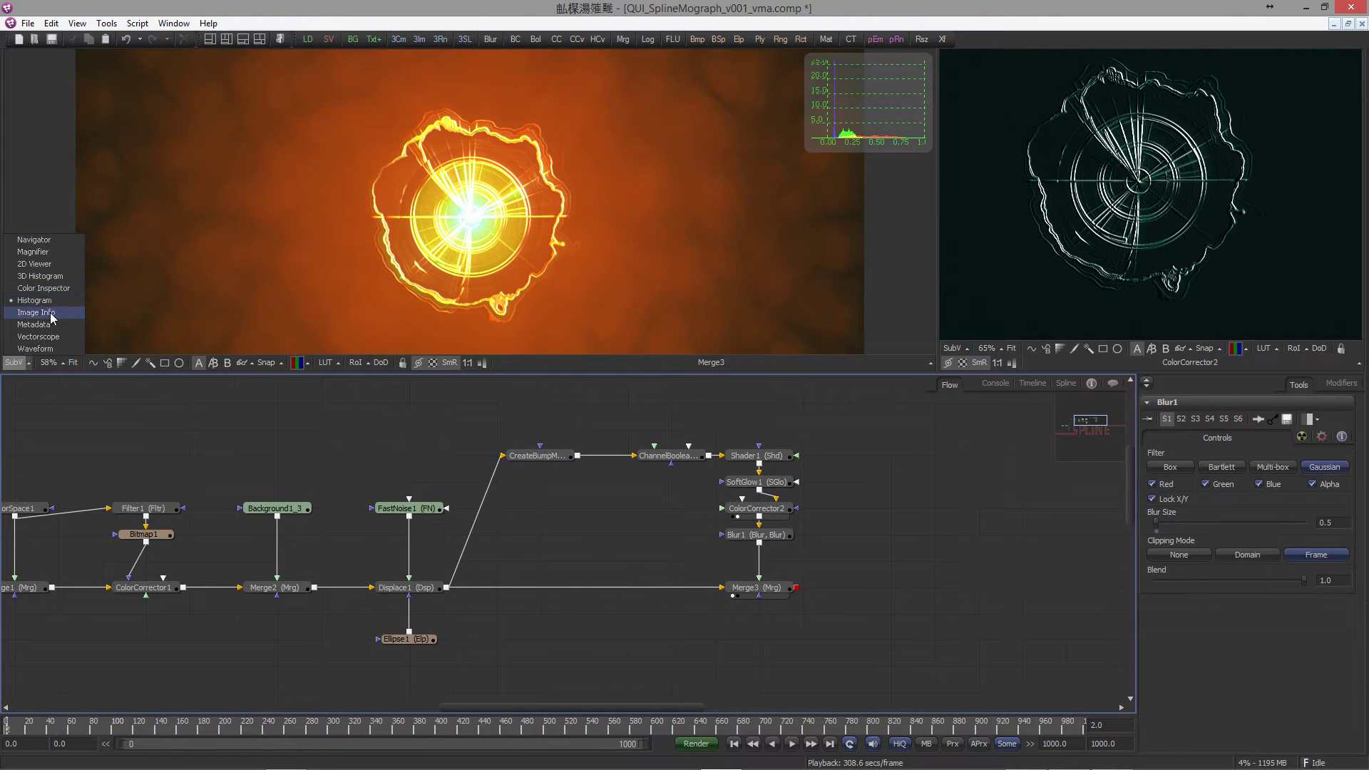
click(43, 276)
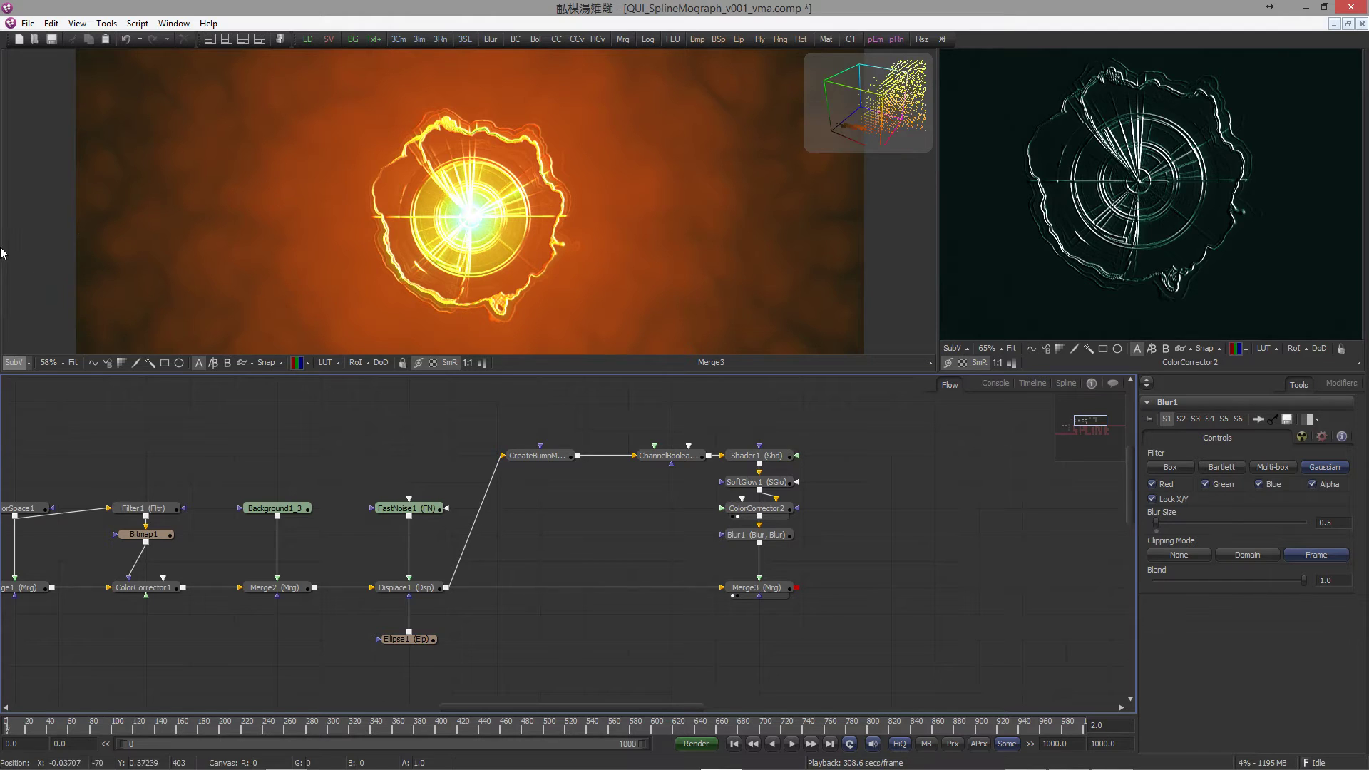
Step: Enlarge the 3D Histogram subview and rotate it to examine how Merge3's colors are distributed around the cube
drag(806, 152, 610, 274)
drag(700, 241, 835, 155)
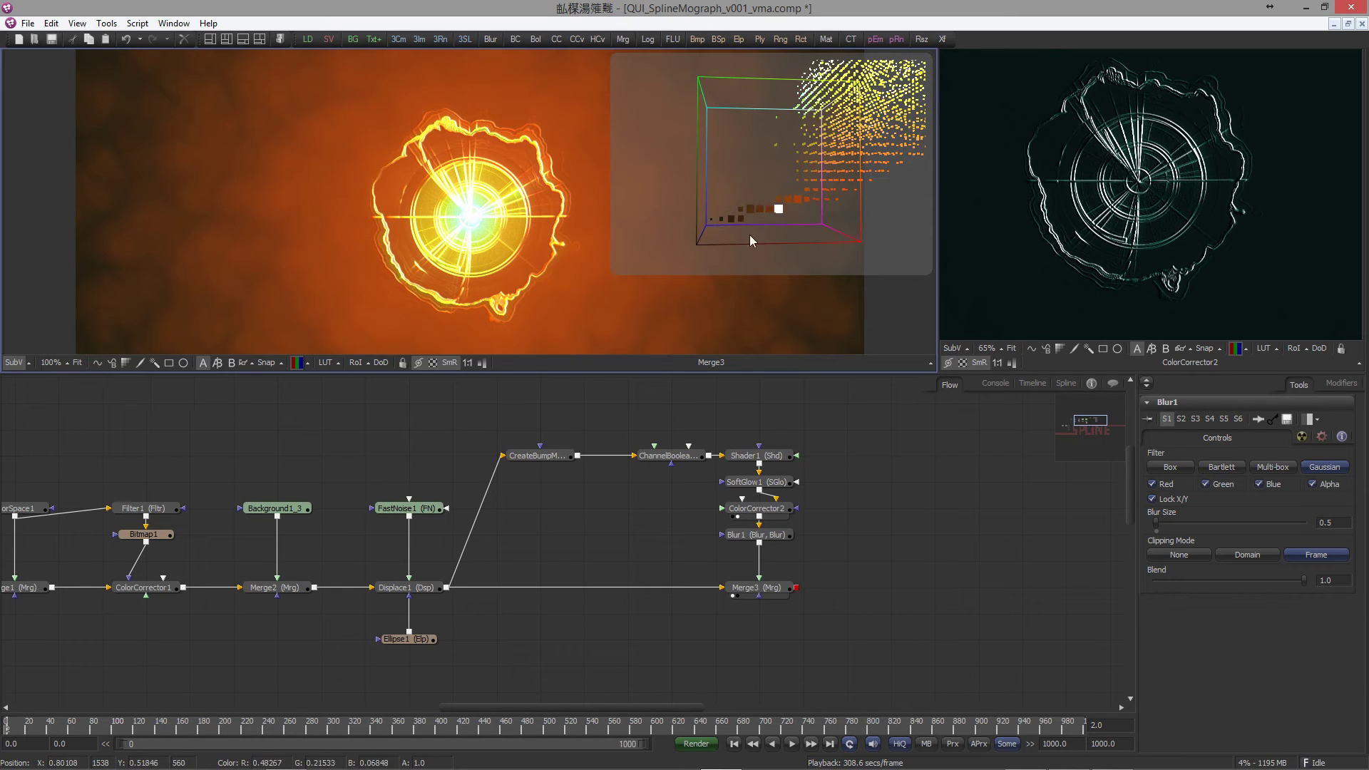
drag(784, 198, 622, 199)
scroll(729, 215, down, 3)
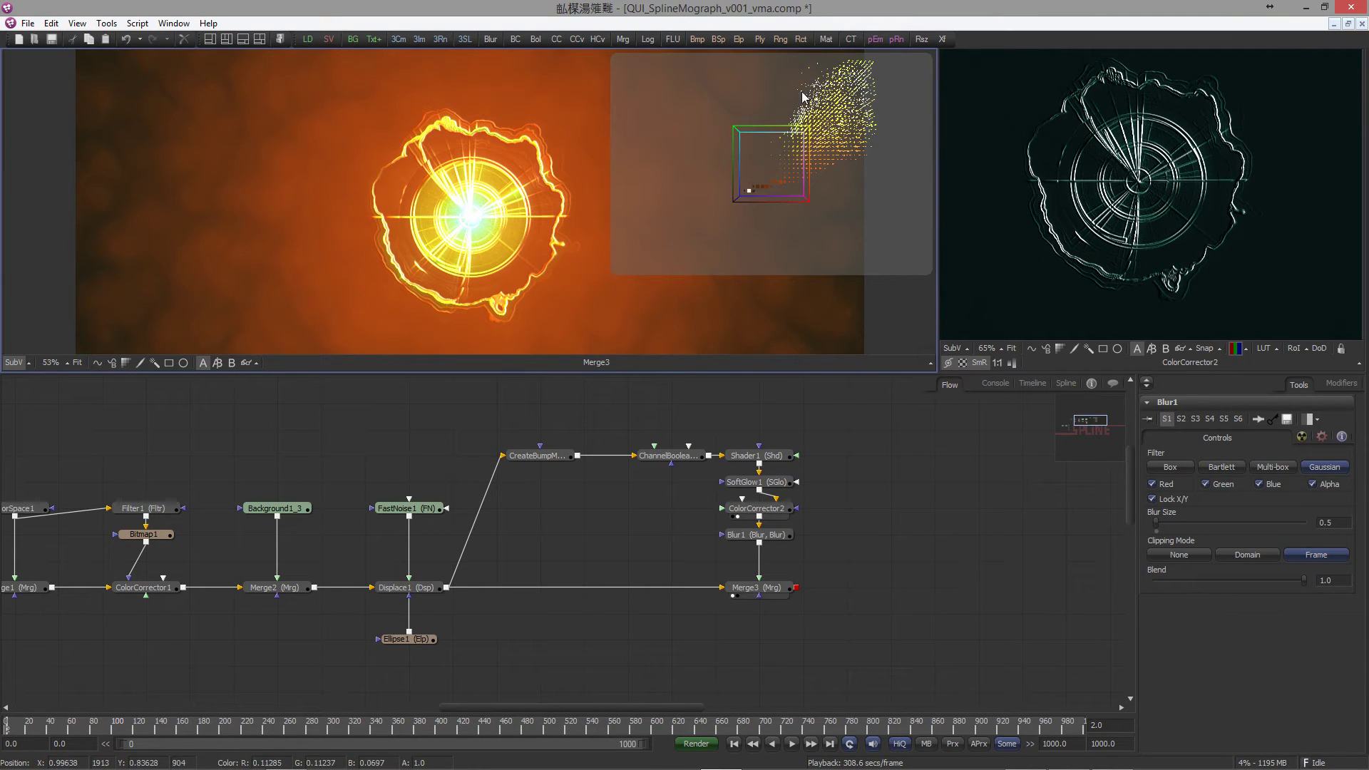
drag(789, 186, 645, 250)
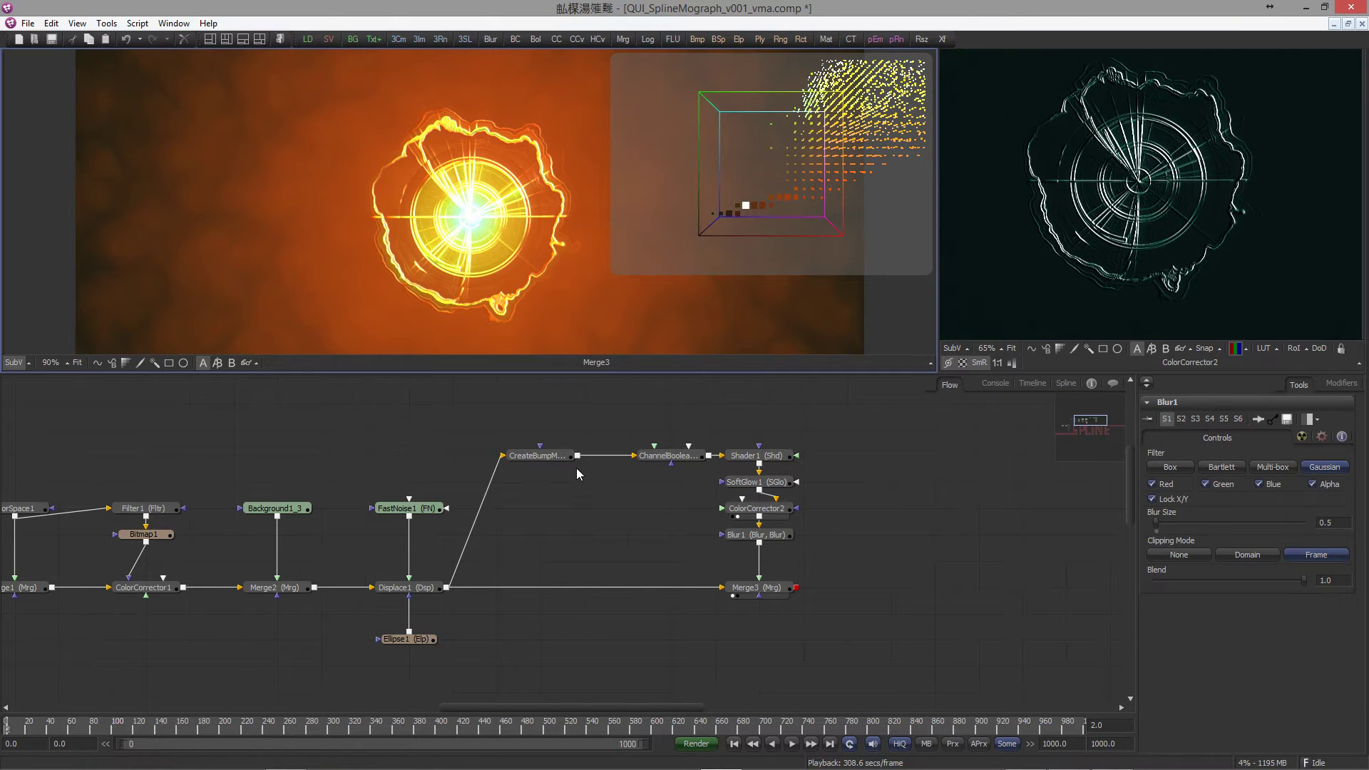
Step: Hide the 3D Histogram subview in the first viewer
click(532, 580)
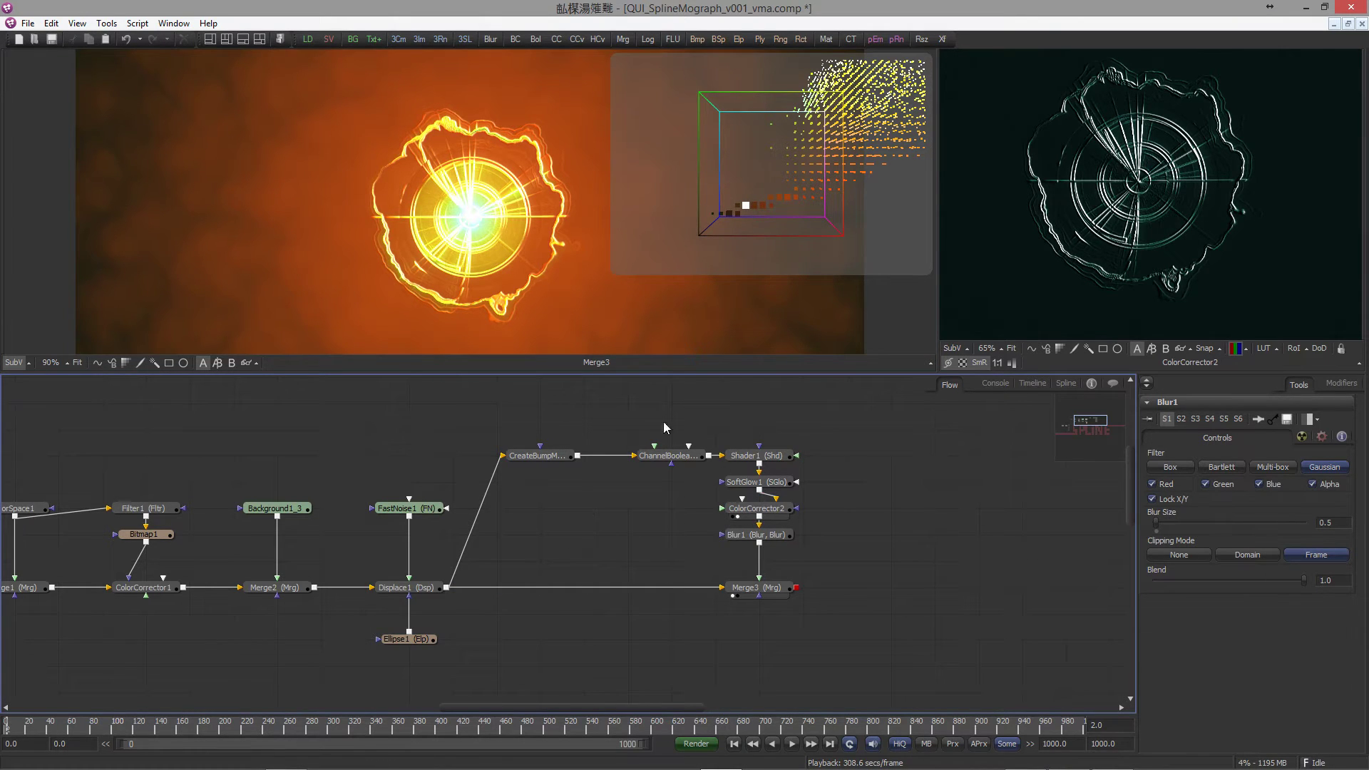
drag(666, 500, 617, 499)
drag(866, 550, 689, 561)
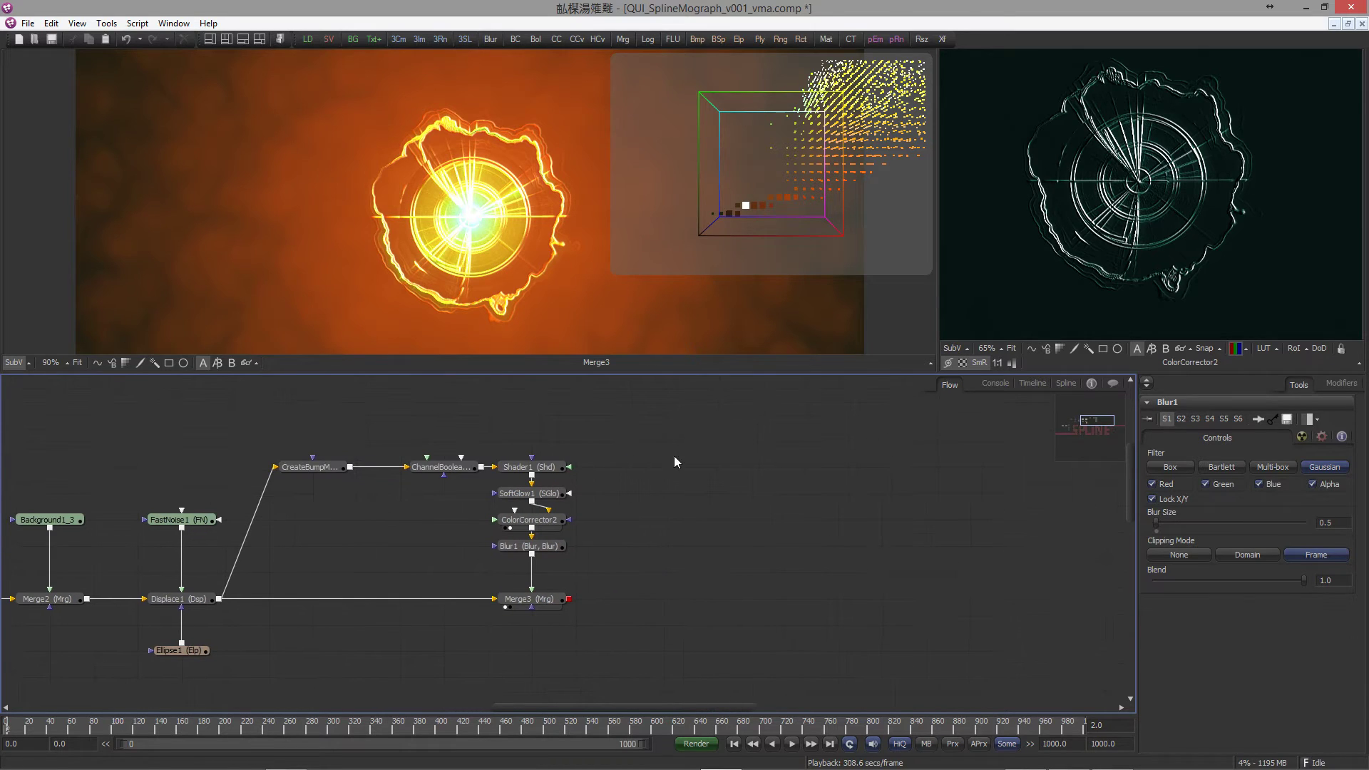
click(15, 362)
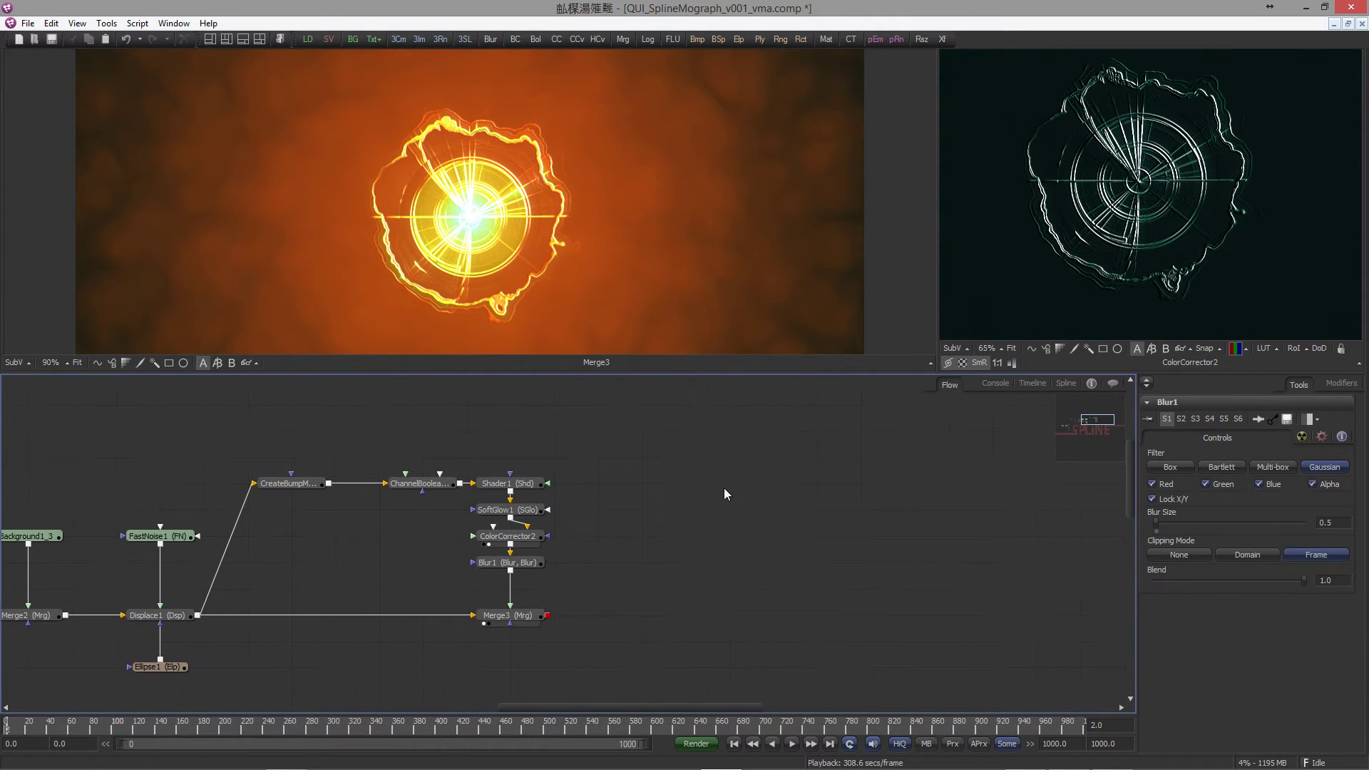
Step: Add a Filter node fed by Displace1, view it in the first viewer and chain a pasted copy of it directly below
scroll(410, 523, left, 2)
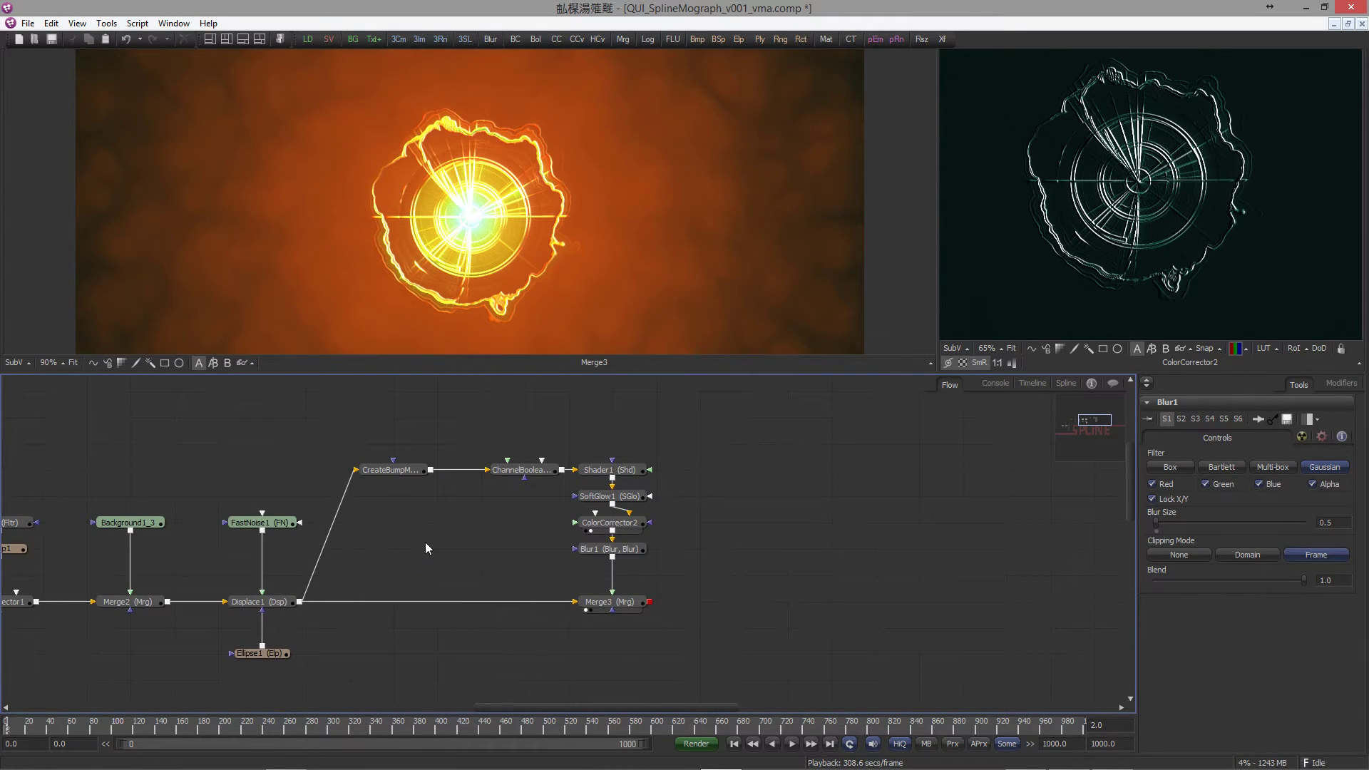
key(ctrl+space)
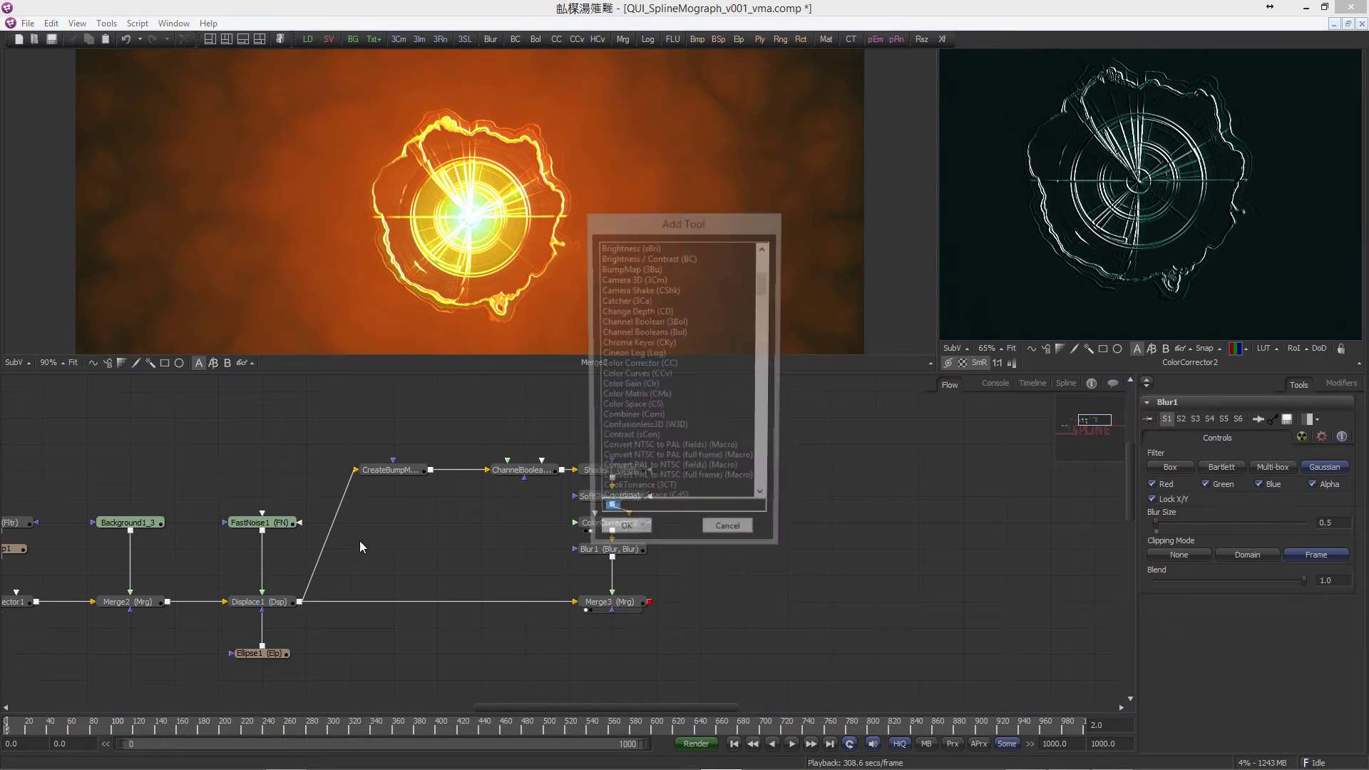
text(filter)
key(Return)
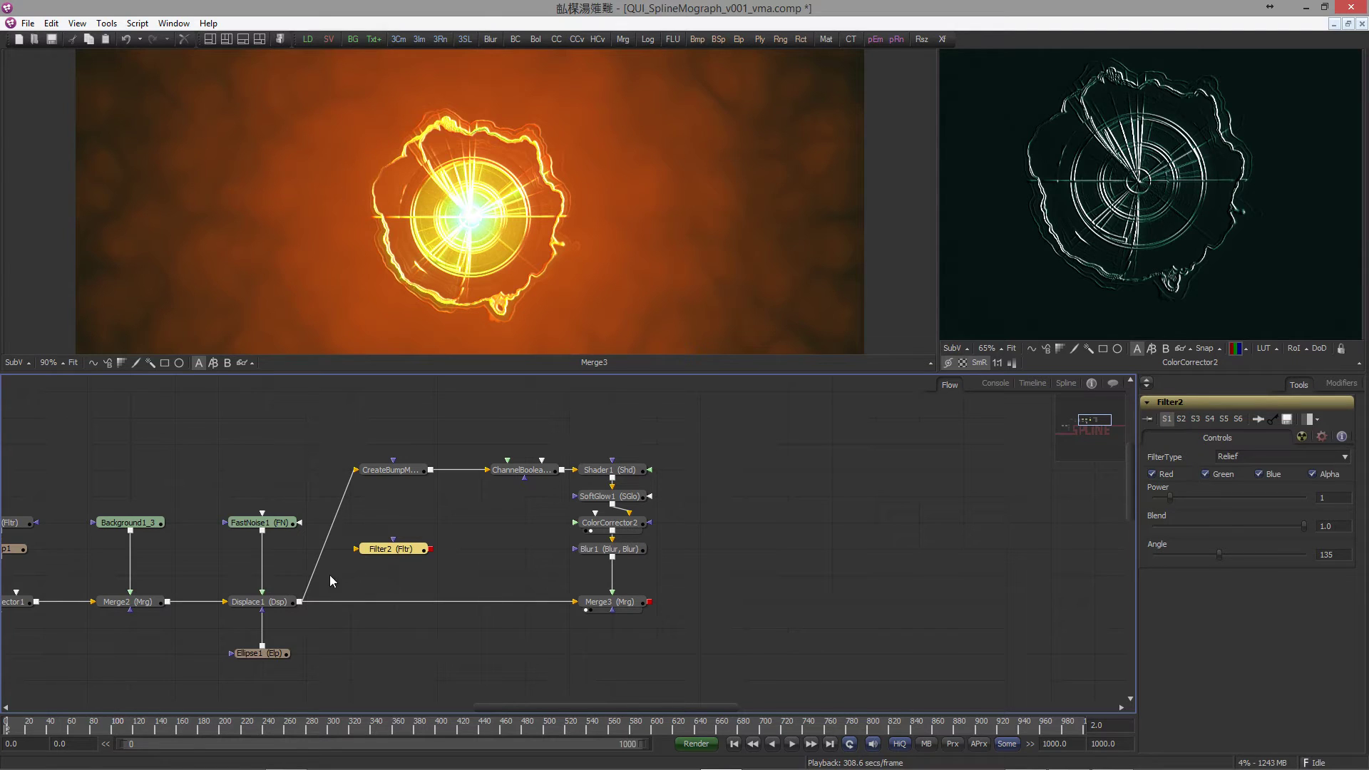
drag(299, 602, 398, 531)
key(ctrl+v)
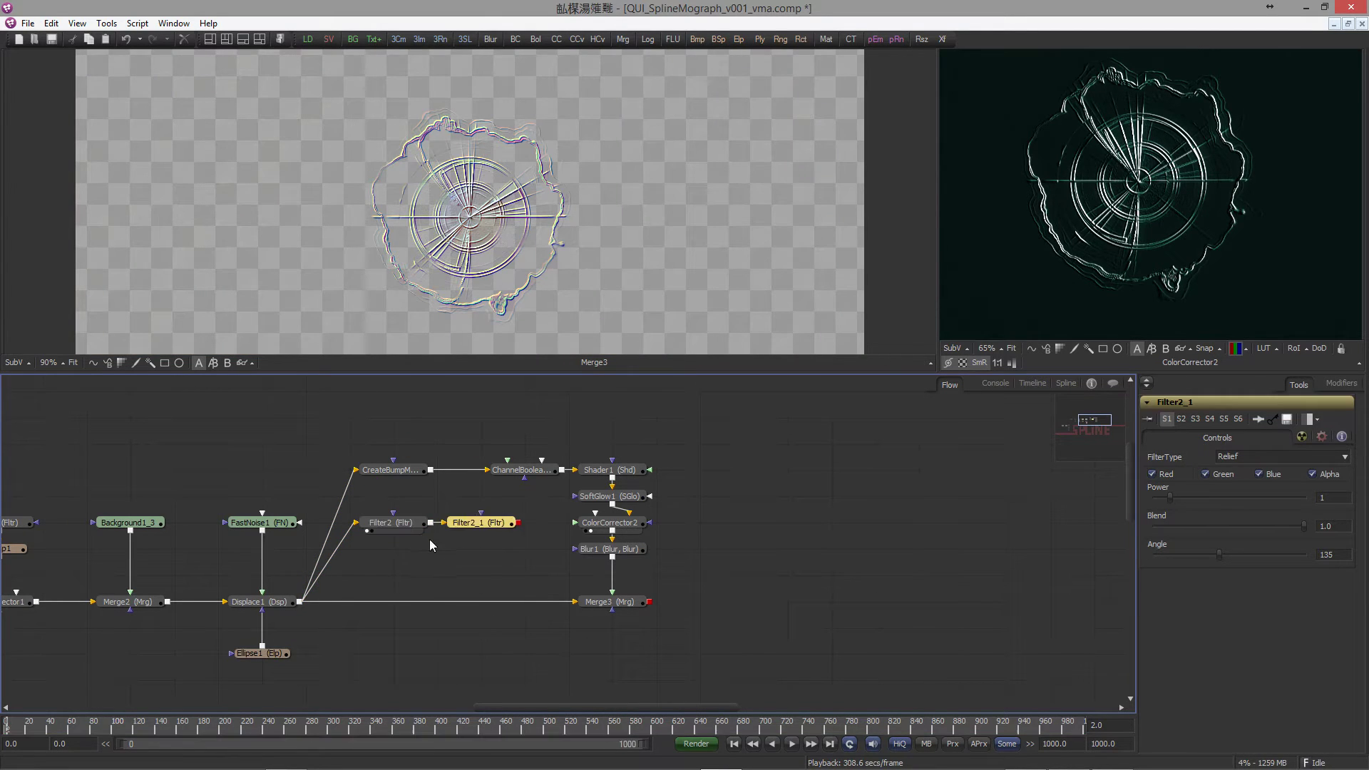
drag(482, 530, 395, 556)
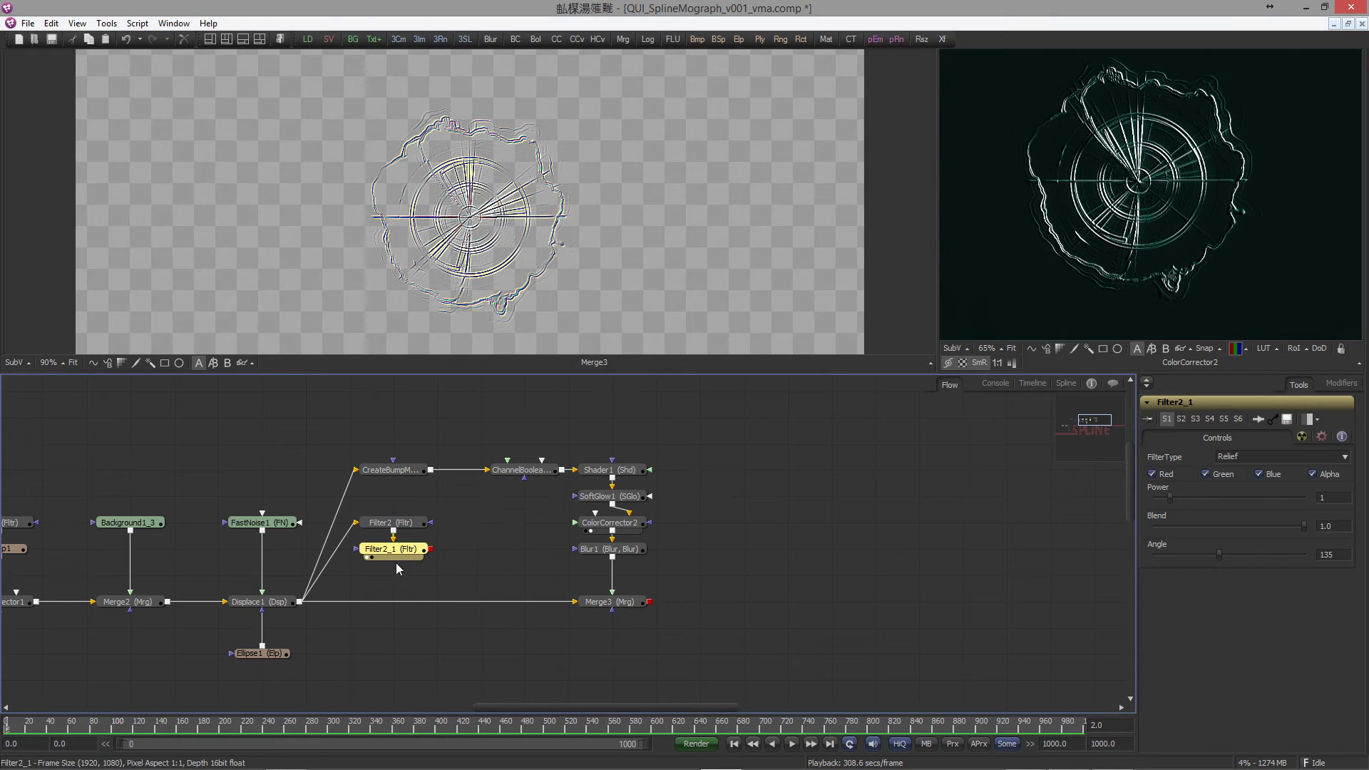
Step: Insert a copy of Merge3 on the connection between Displace1 and Merge3, below the two Filter nodes
click(331, 604)
click(597, 609)
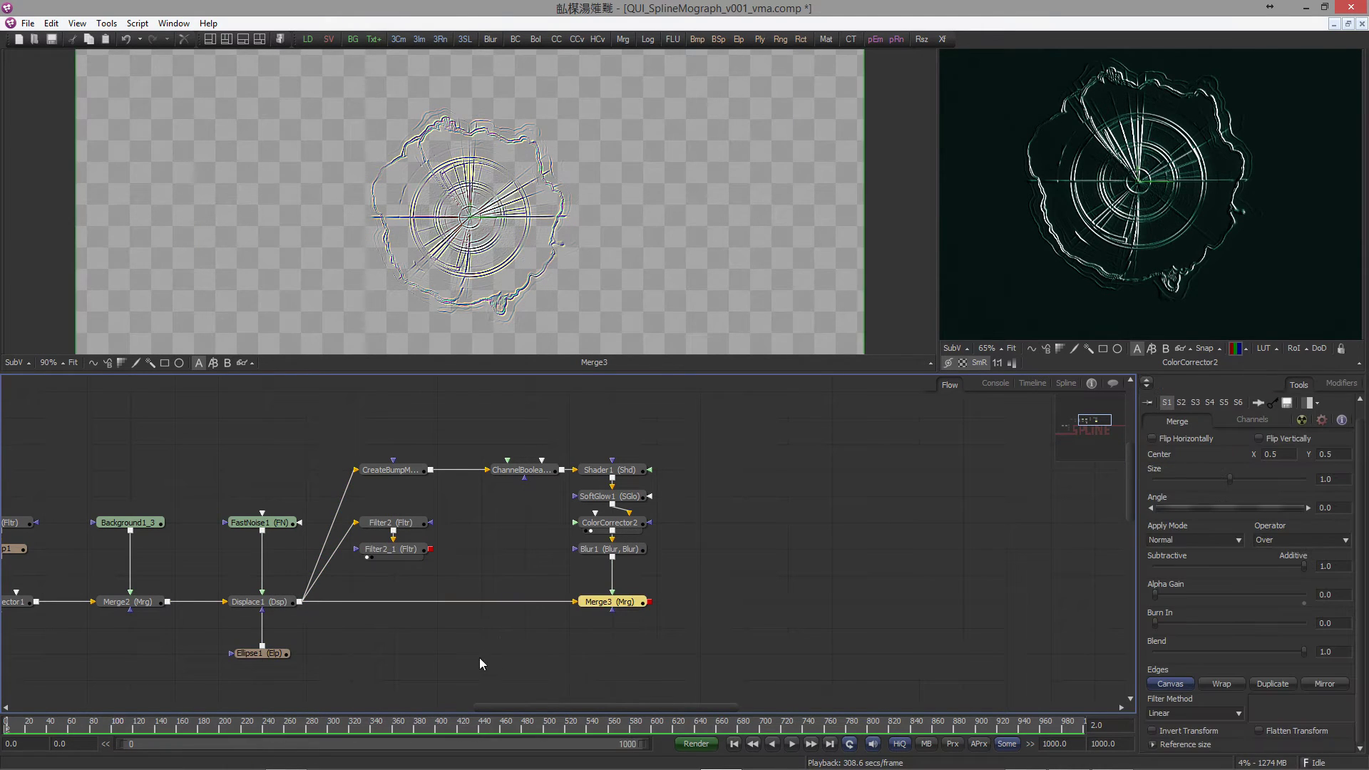
key(ctrl+c)
key(ctrl+v)
drag(426, 653, 401, 606)
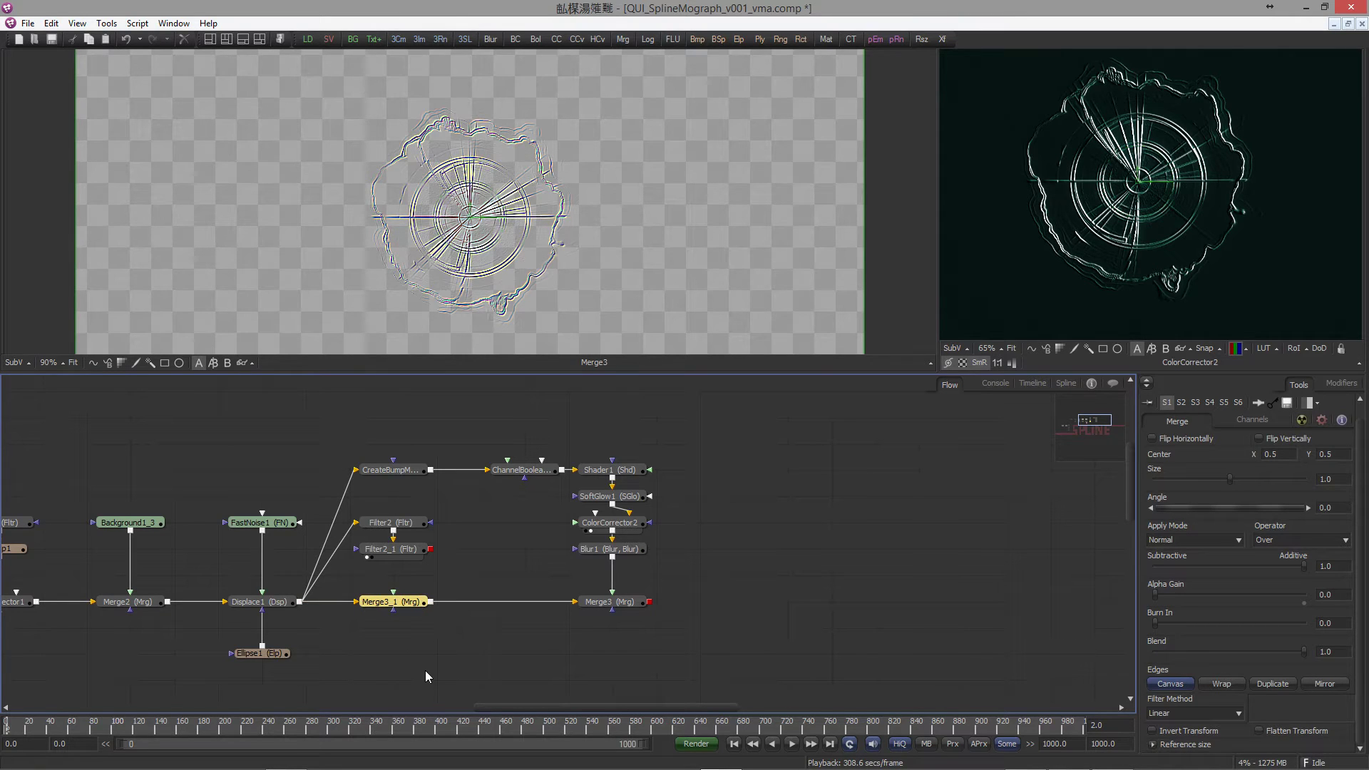
Step: Set Merge3_1's Apply Mode to Exclusion and connect Filter2_1 to its foreground input
click(1198, 540)
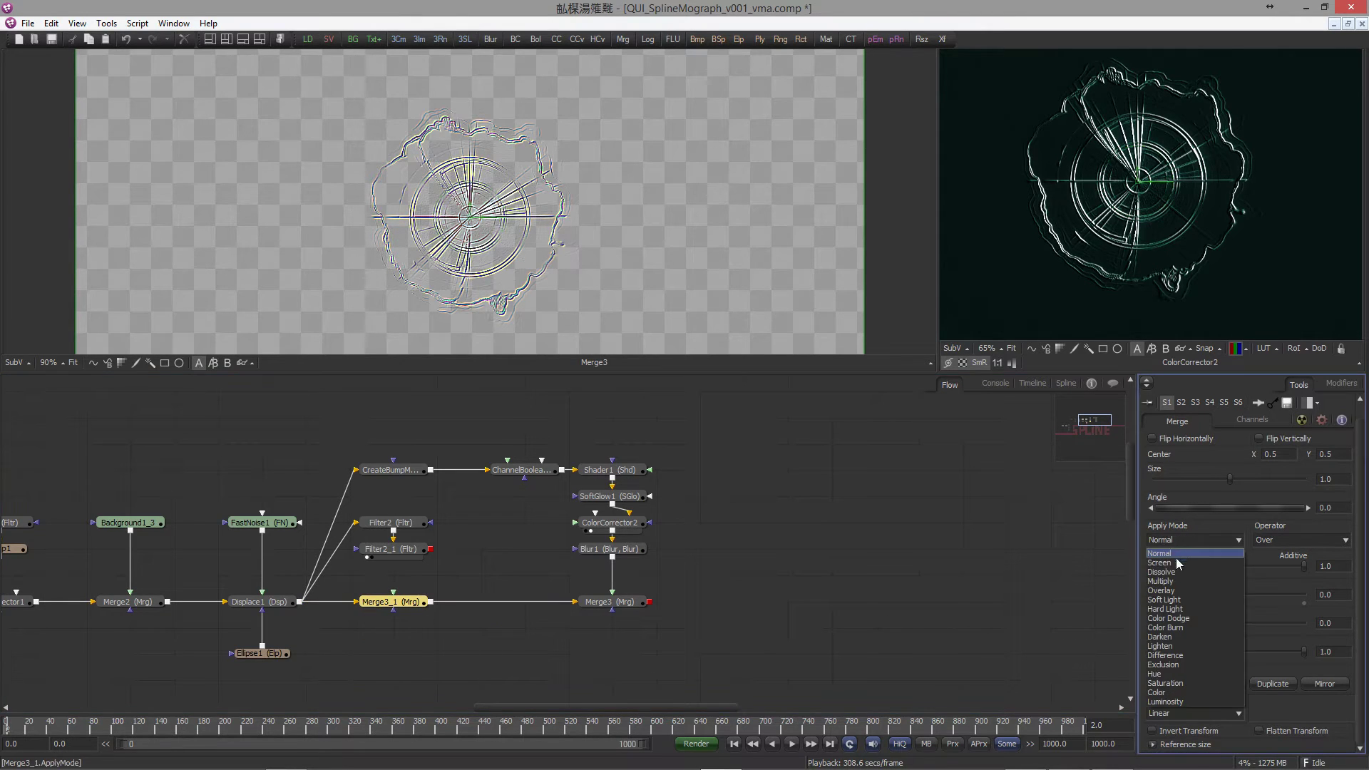
click(1177, 674)
drag(1167, 569, 1249, 570)
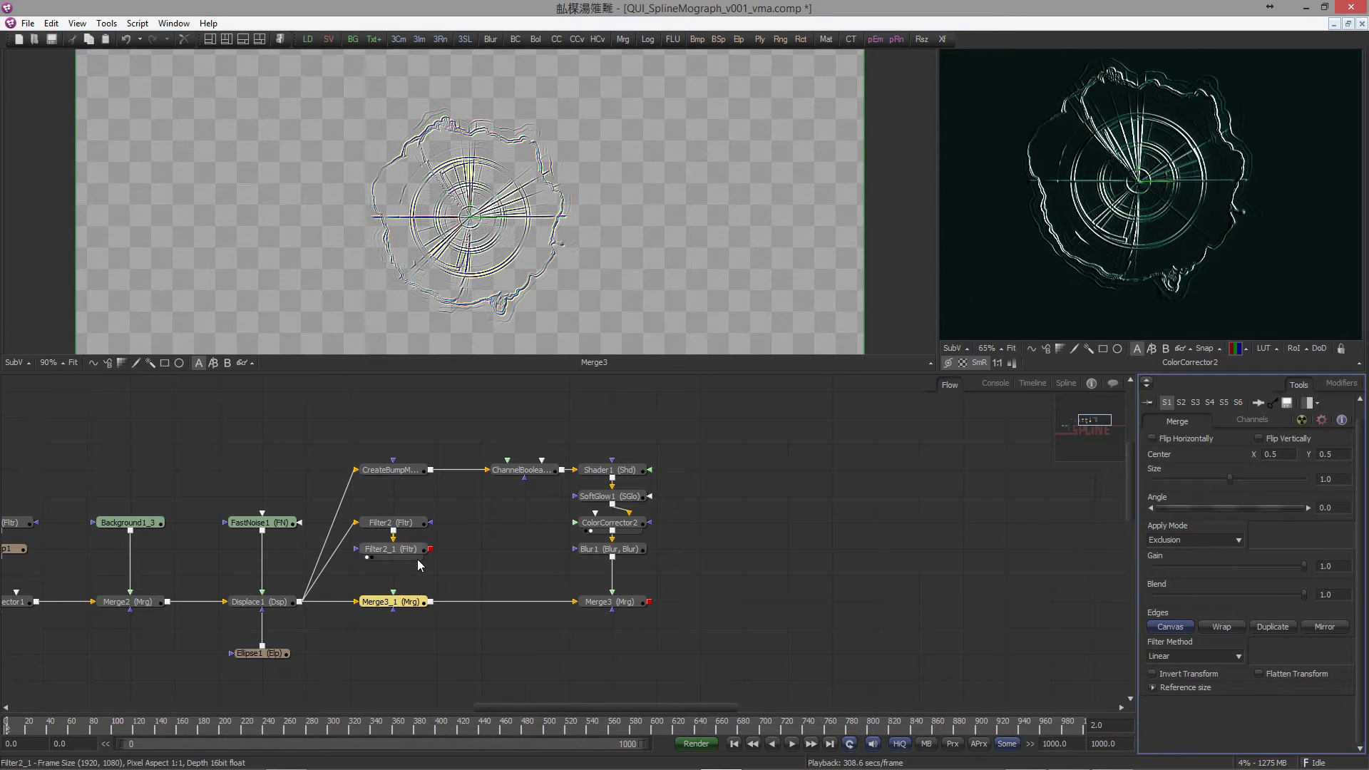
drag(430, 549, 393, 602)
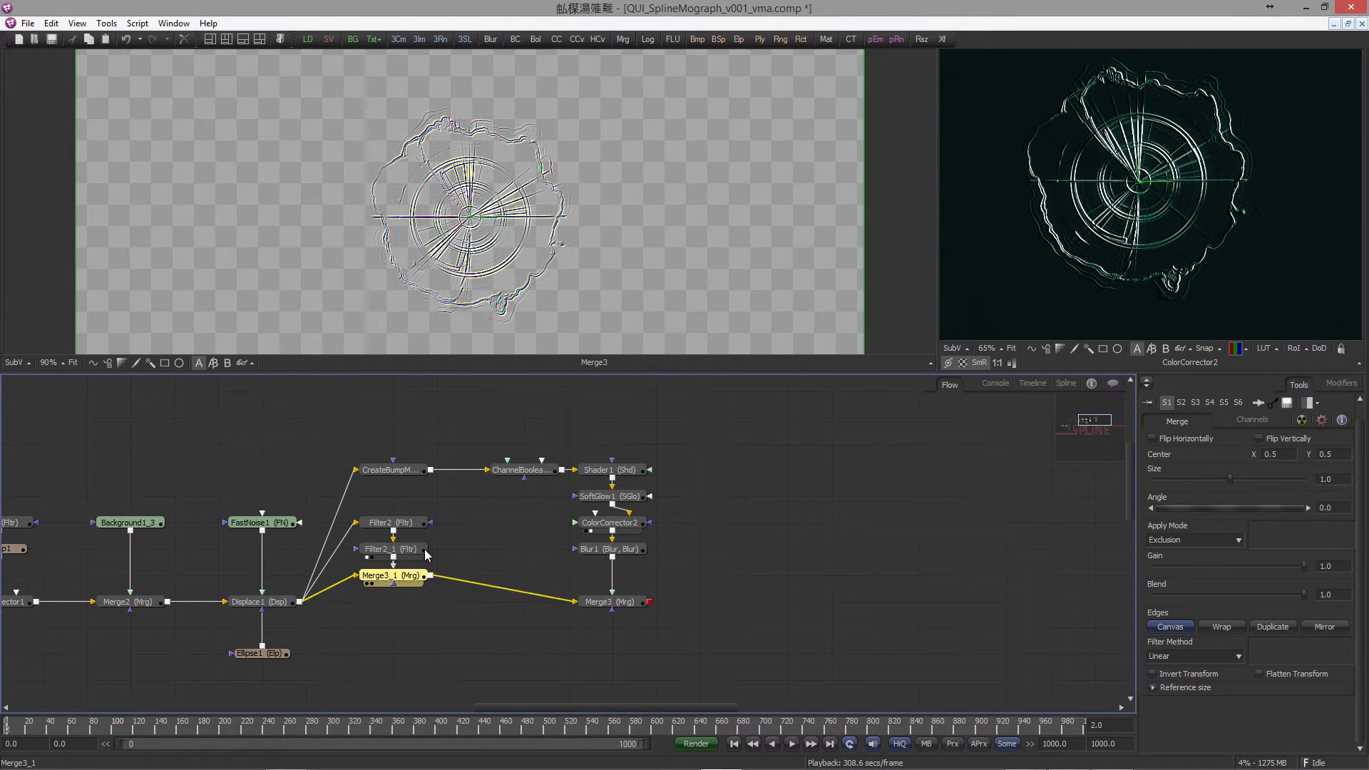
Step: View Displace1 and Merge3_1 in turn in the first viewer to compare the image before and after the merge
drag(267, 603, 388, 321)
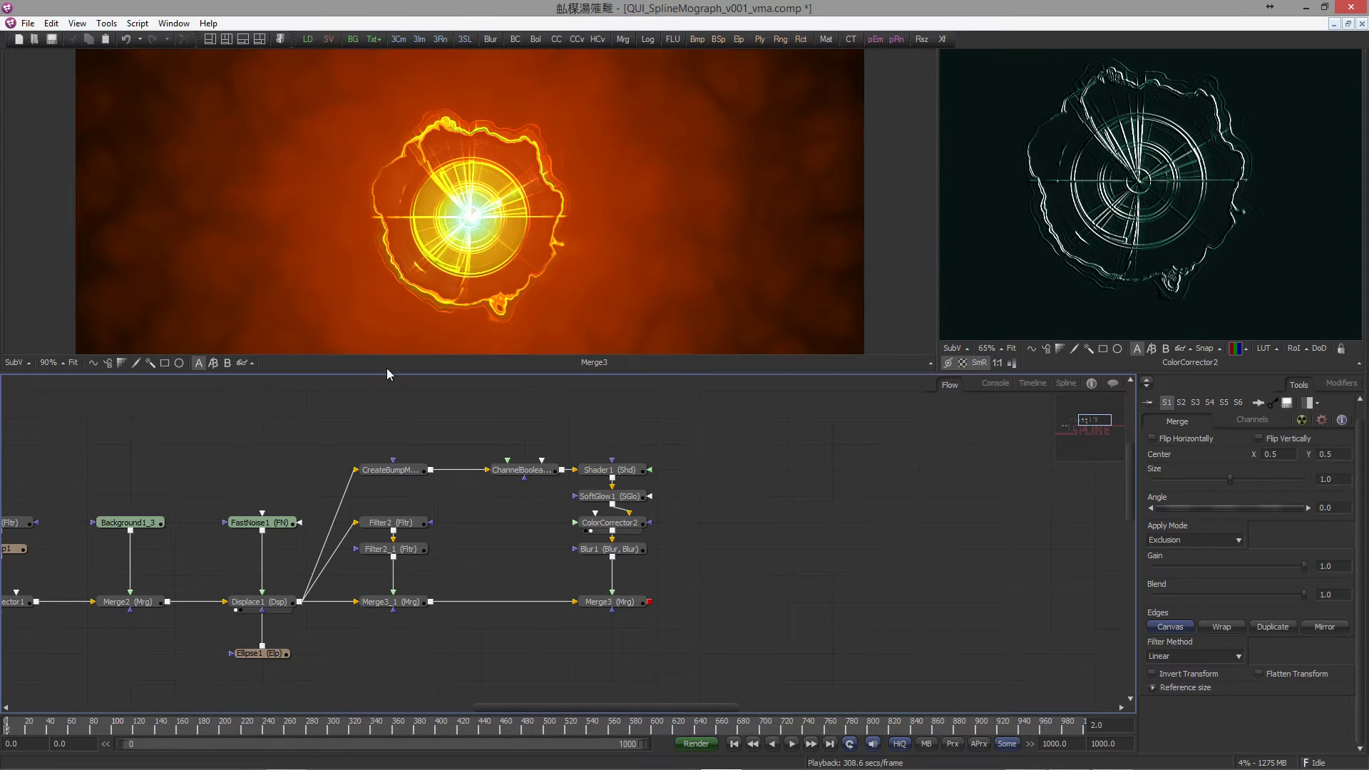
drag(386, 603, 437, 305)
click(393, 605)
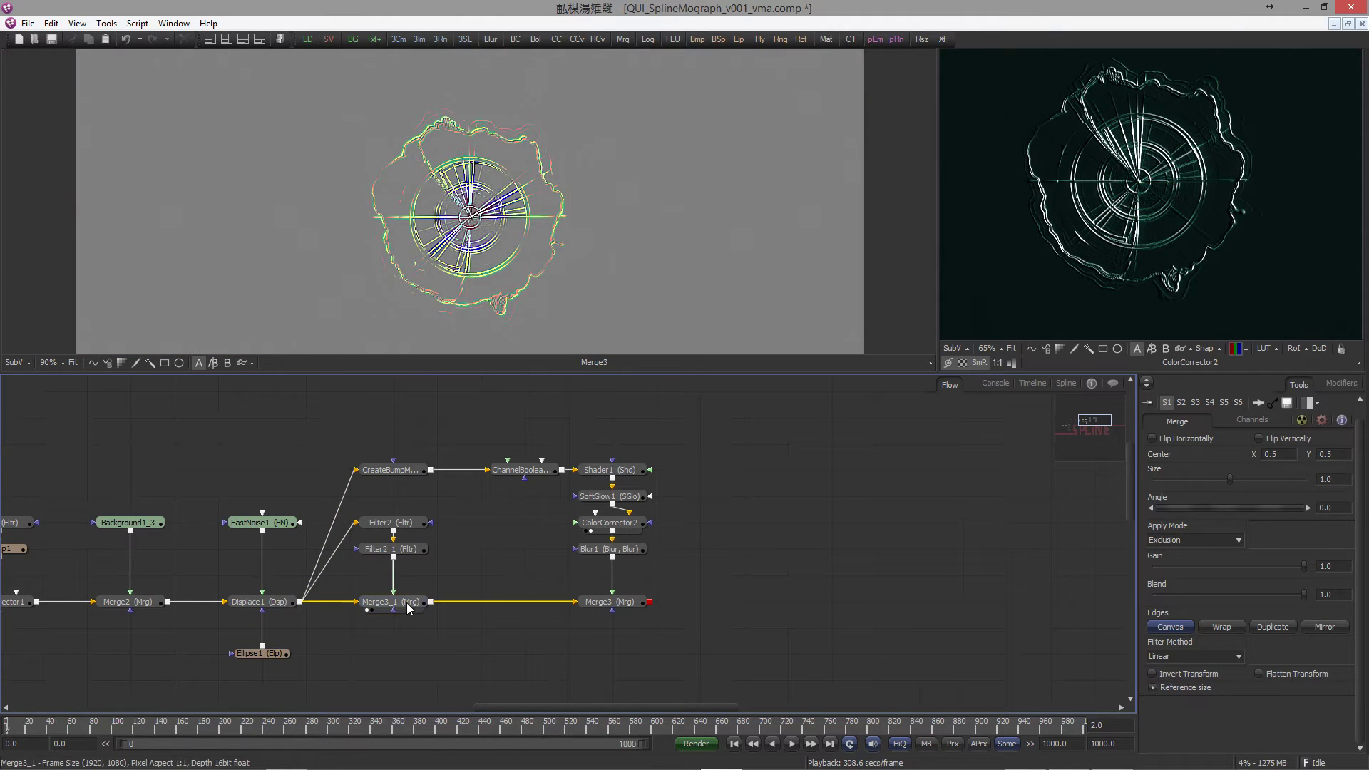
Step: Change Merge3_1's Apply Mode to Hue and lower its Gain to about 0.405
click(1221, 557)
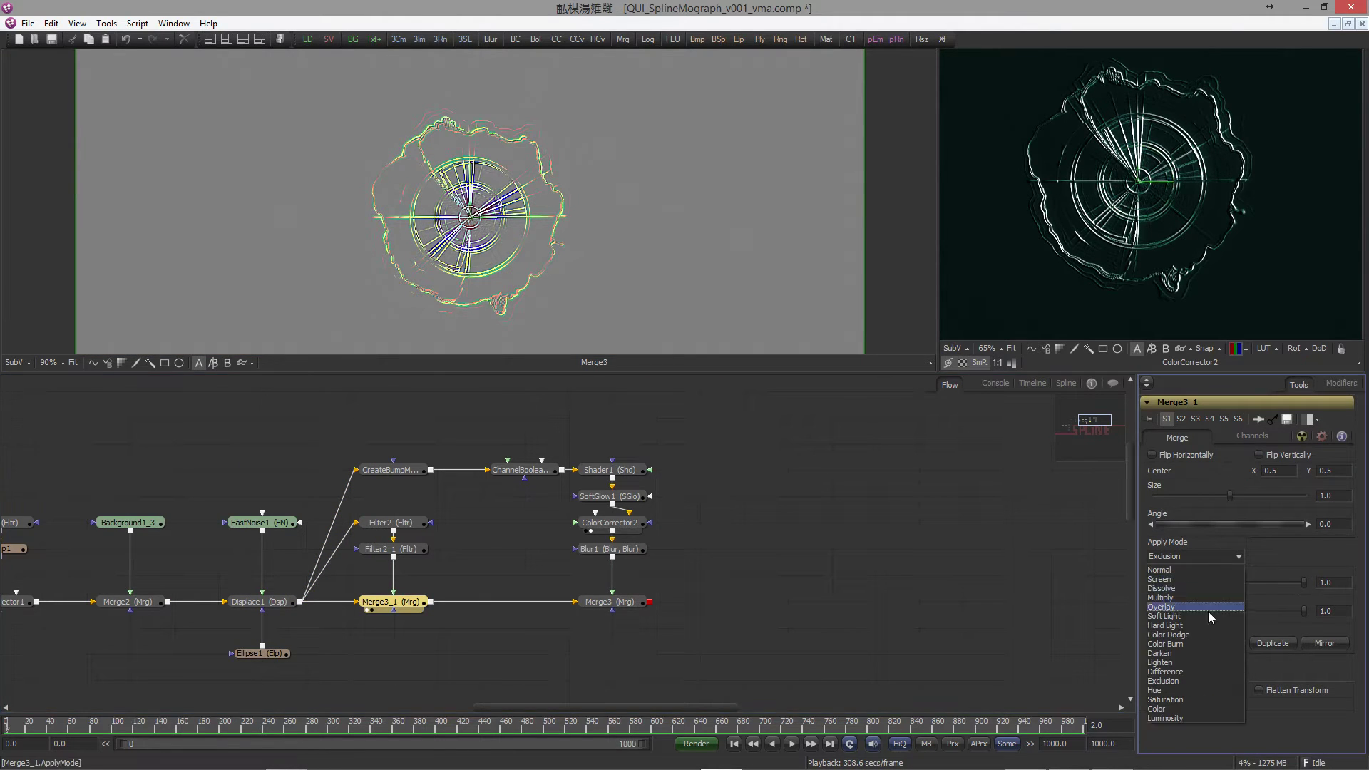
click(1196, 693)
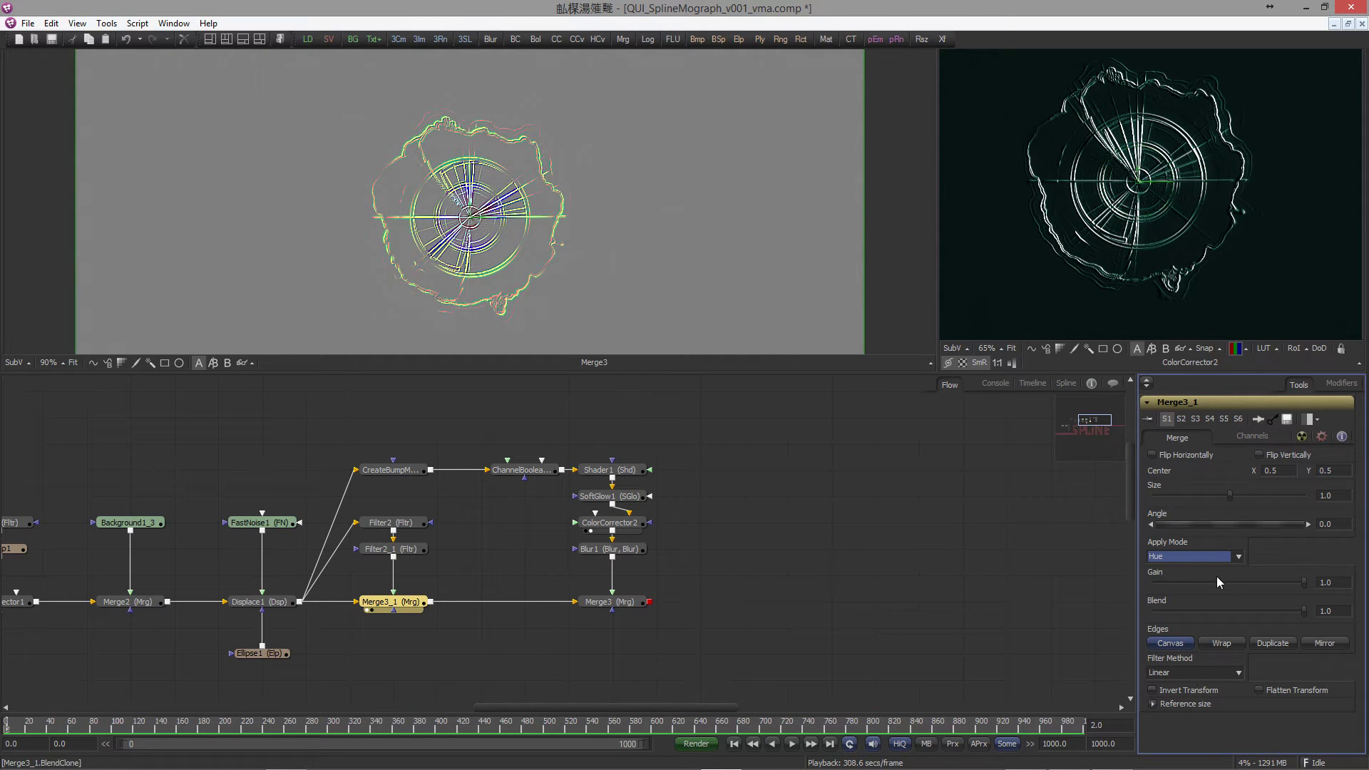
drag(1307, 583, 1337, 578)
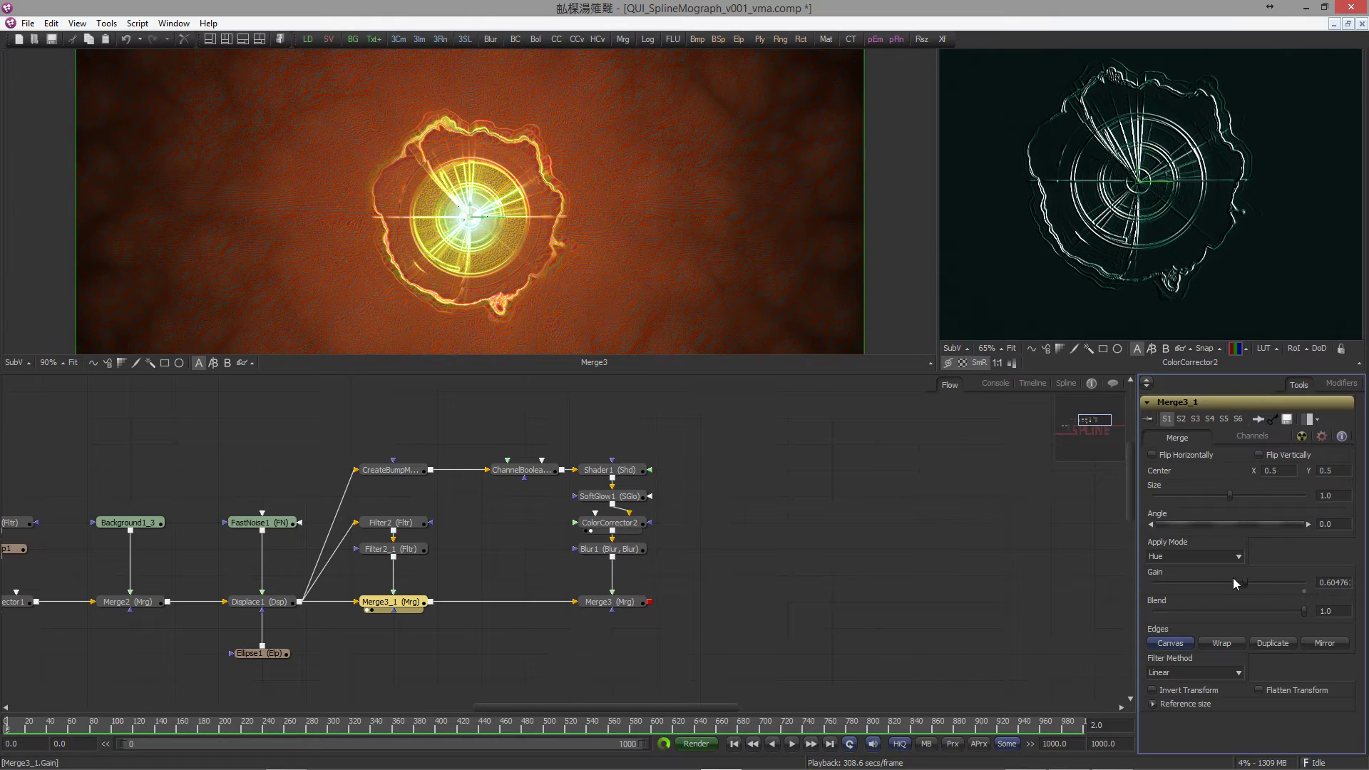
mouse_move(1214, 583)
mouse_down()
mouse_move(1195, 583)
mouse_move(1218, 582)
mouse_up()
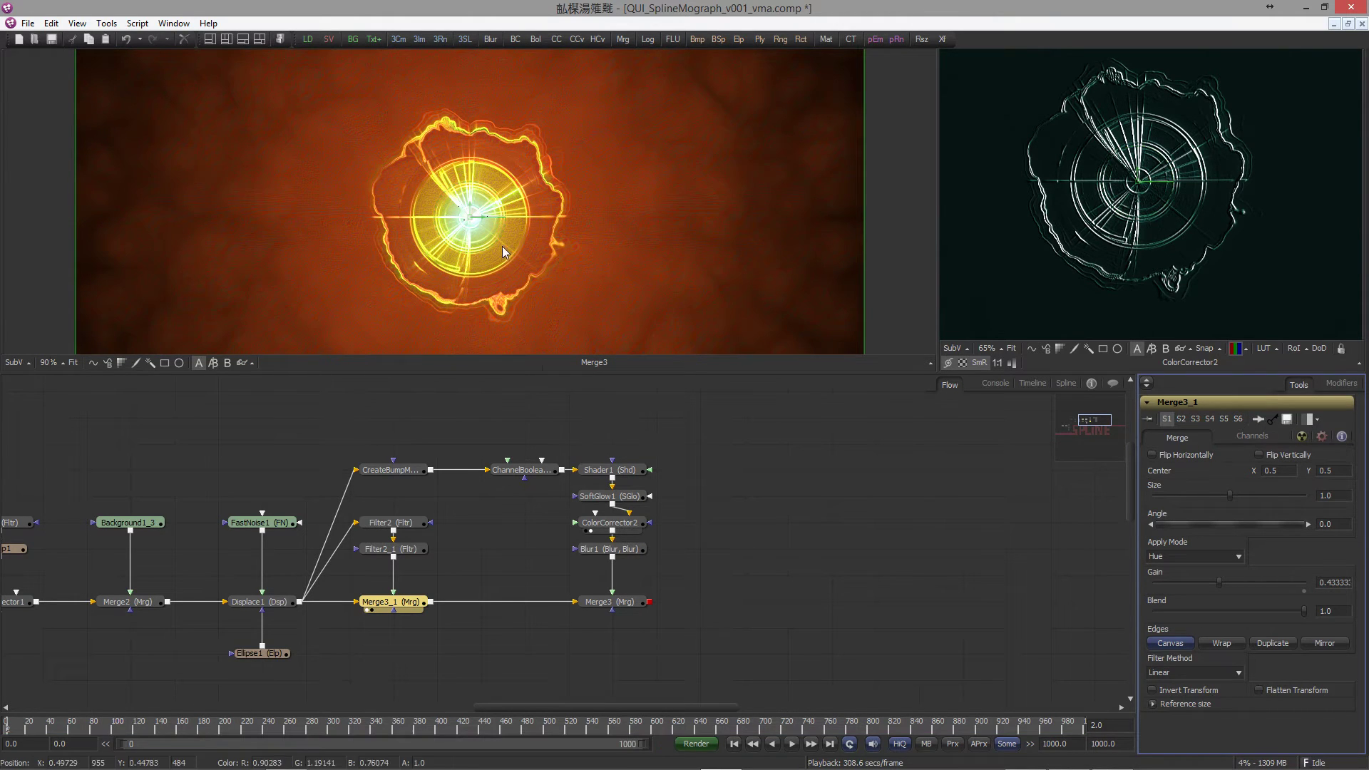
key(1)
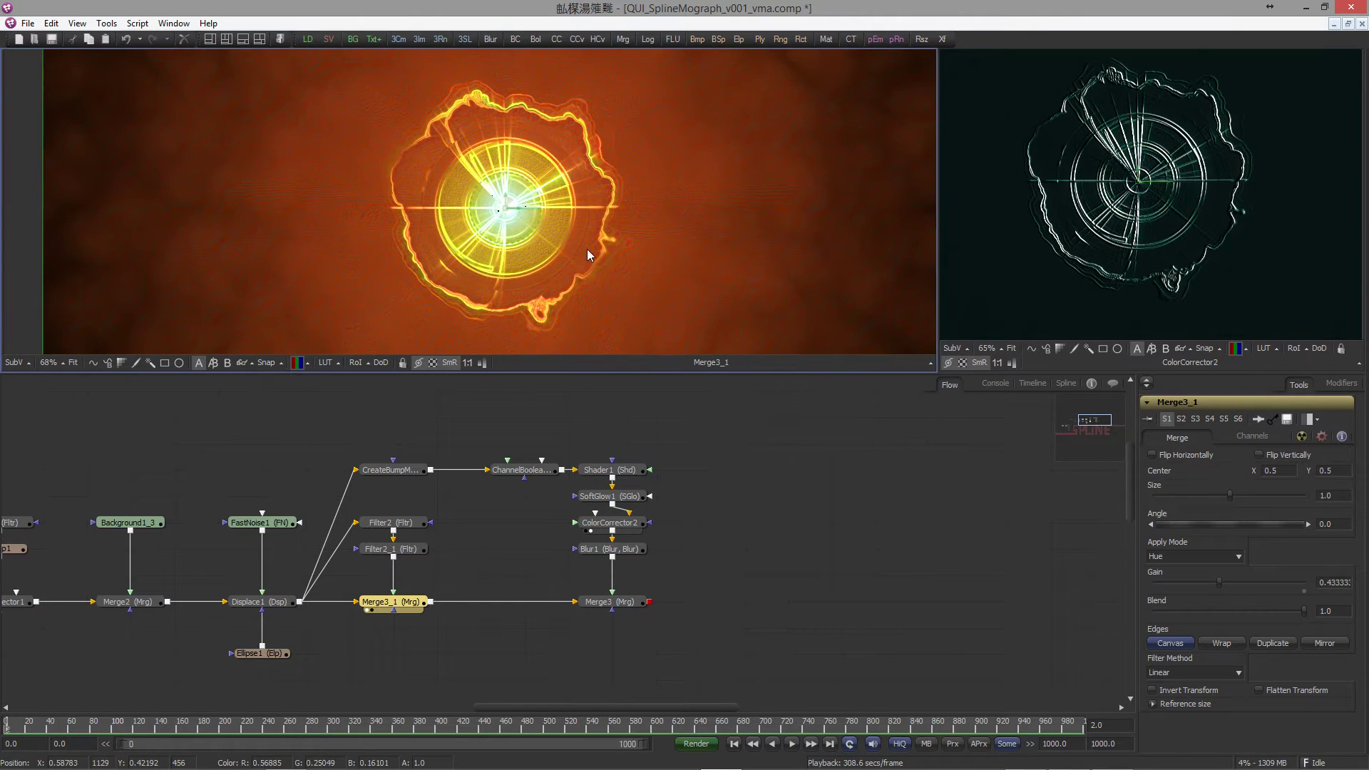
drag(1222, 589, 1217, 589)
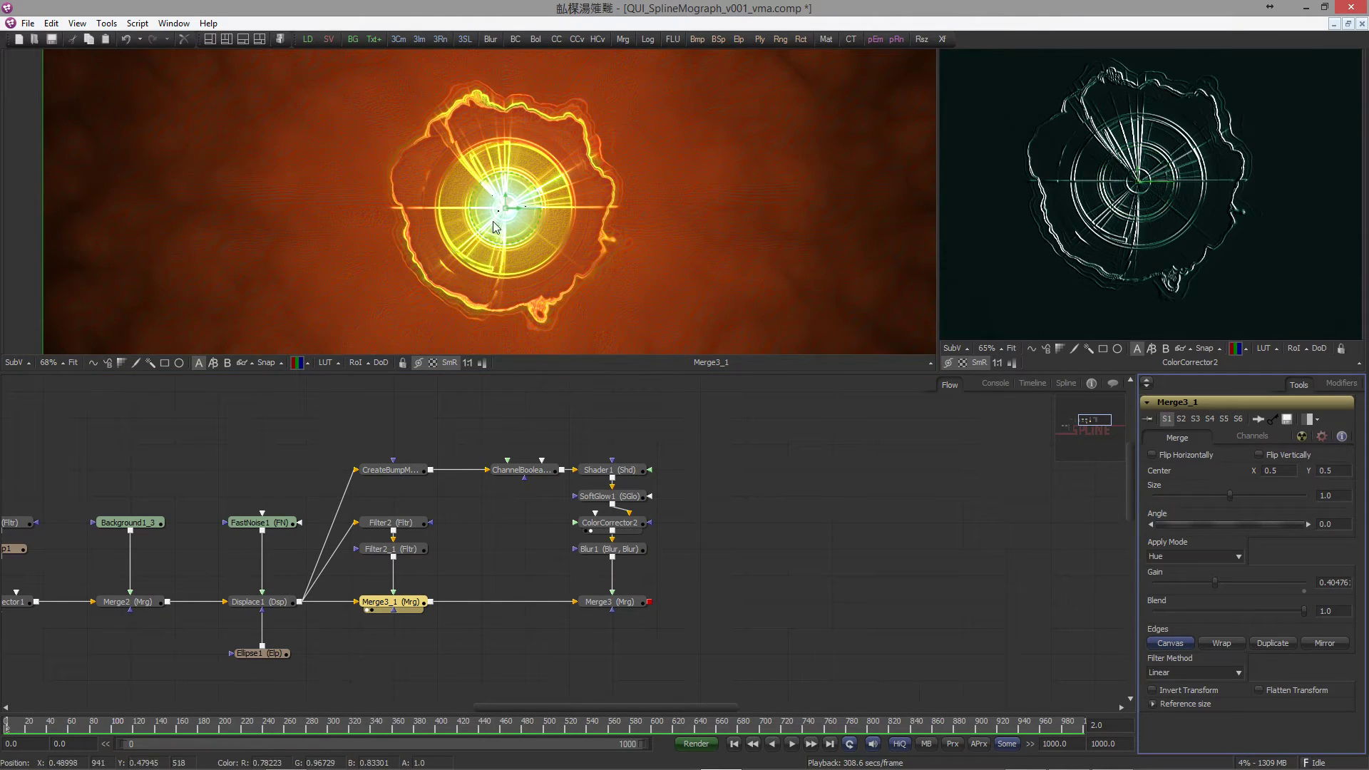
scroll(563, 228, up, 1)
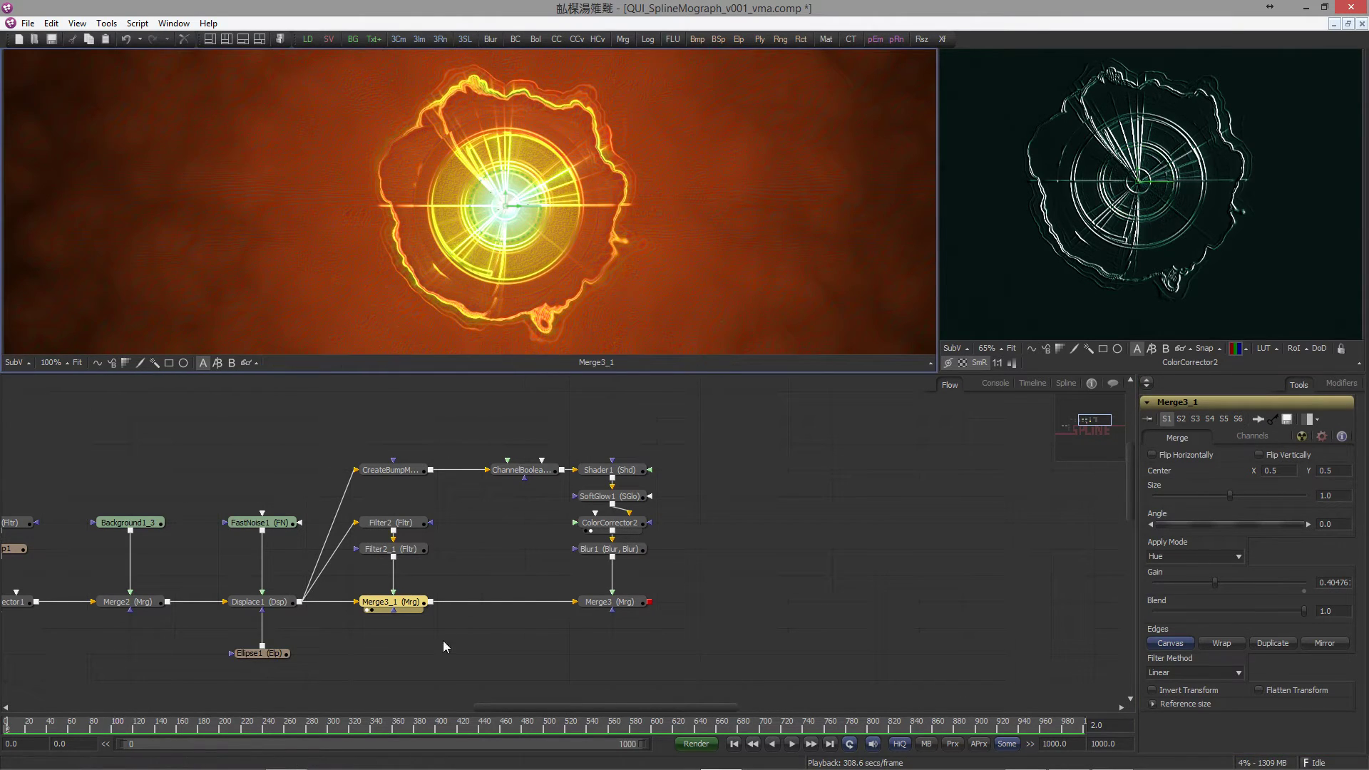
Step: Move Filter2, Filter2_1 and Merge3_1 away from Displace1 and route their shared input through a pipe router beside Merge3_1
drag(443, 641, 492, 528)
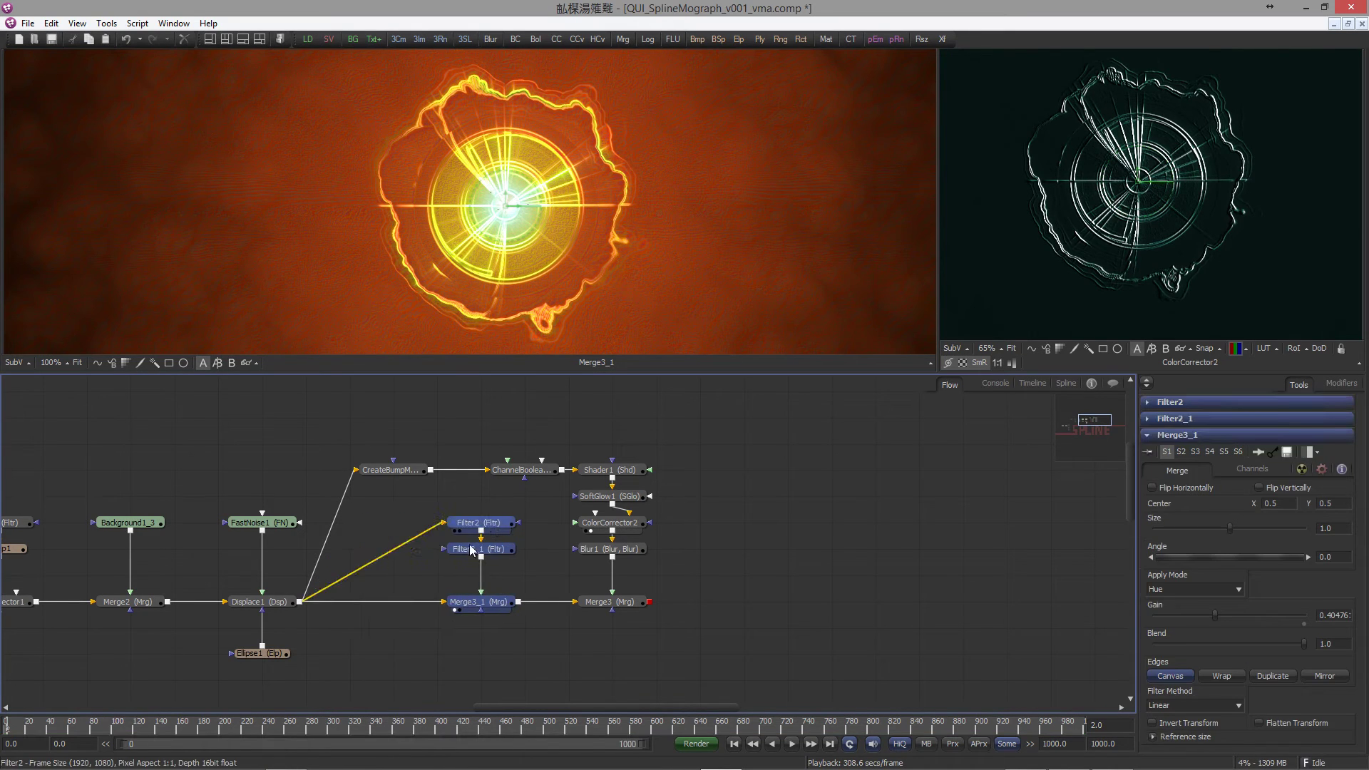
ctrl+click(312, 602)
drag(312, 603, 406, 602)
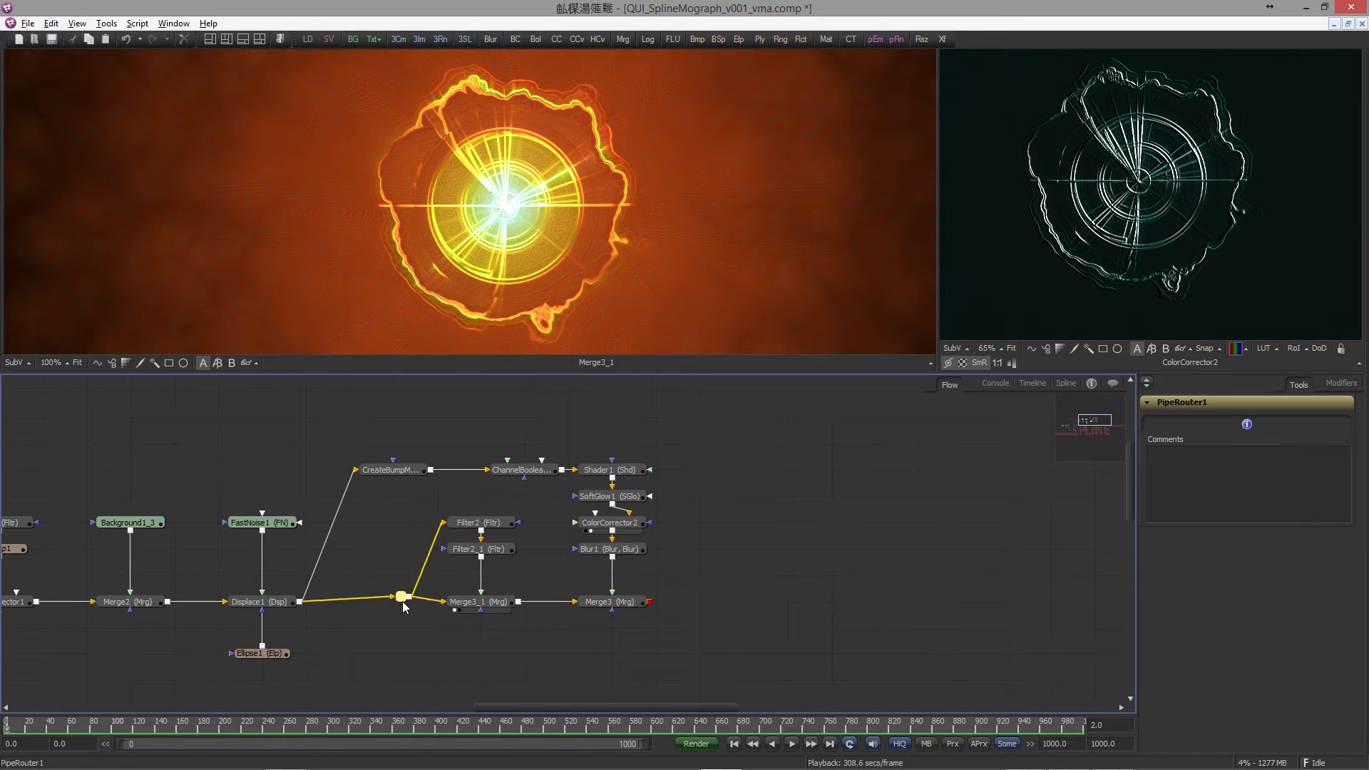
Step: Insert a Brightness / Contrast node between Displace1 and the pipe router, and realign Merge3_1 beneath Filter2_1
click(335, 628)
key(space)
key(ctrl+space)
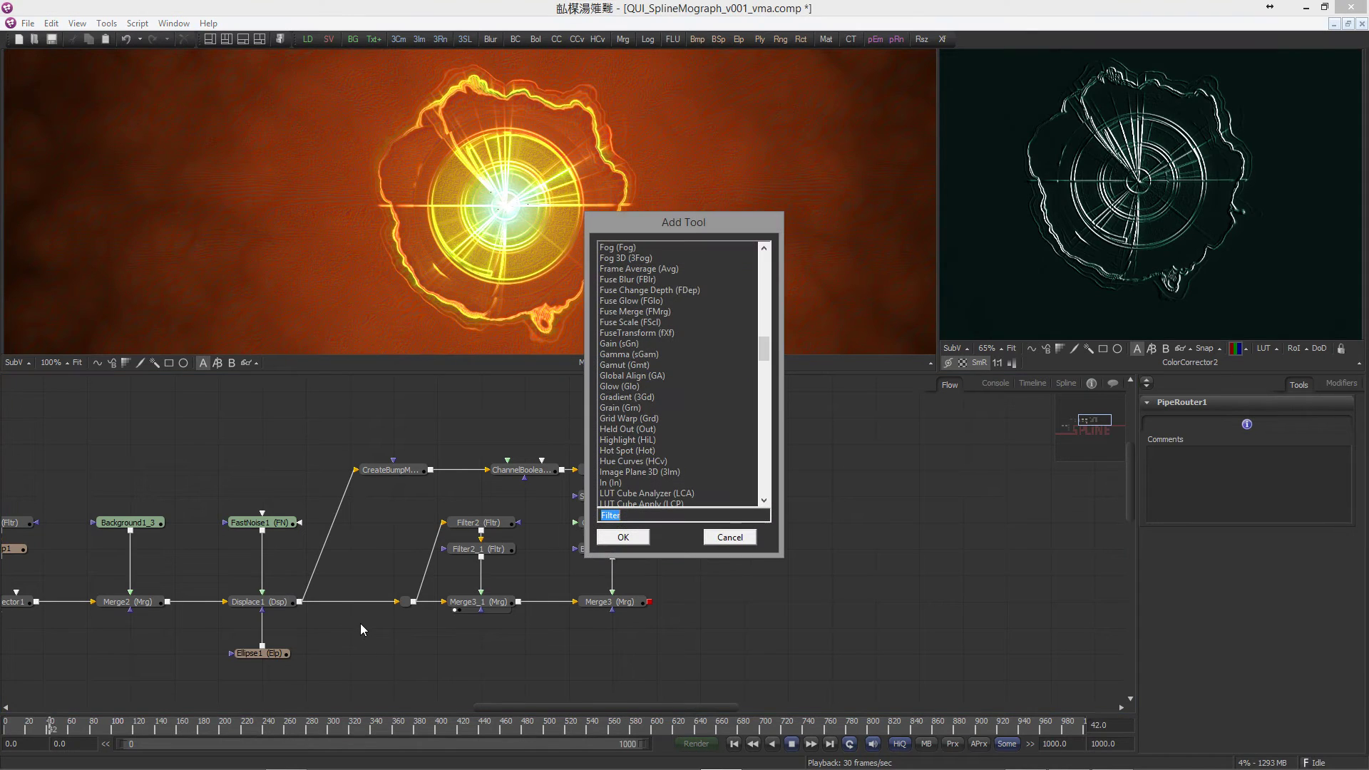
text(bc)
click(611, 537)
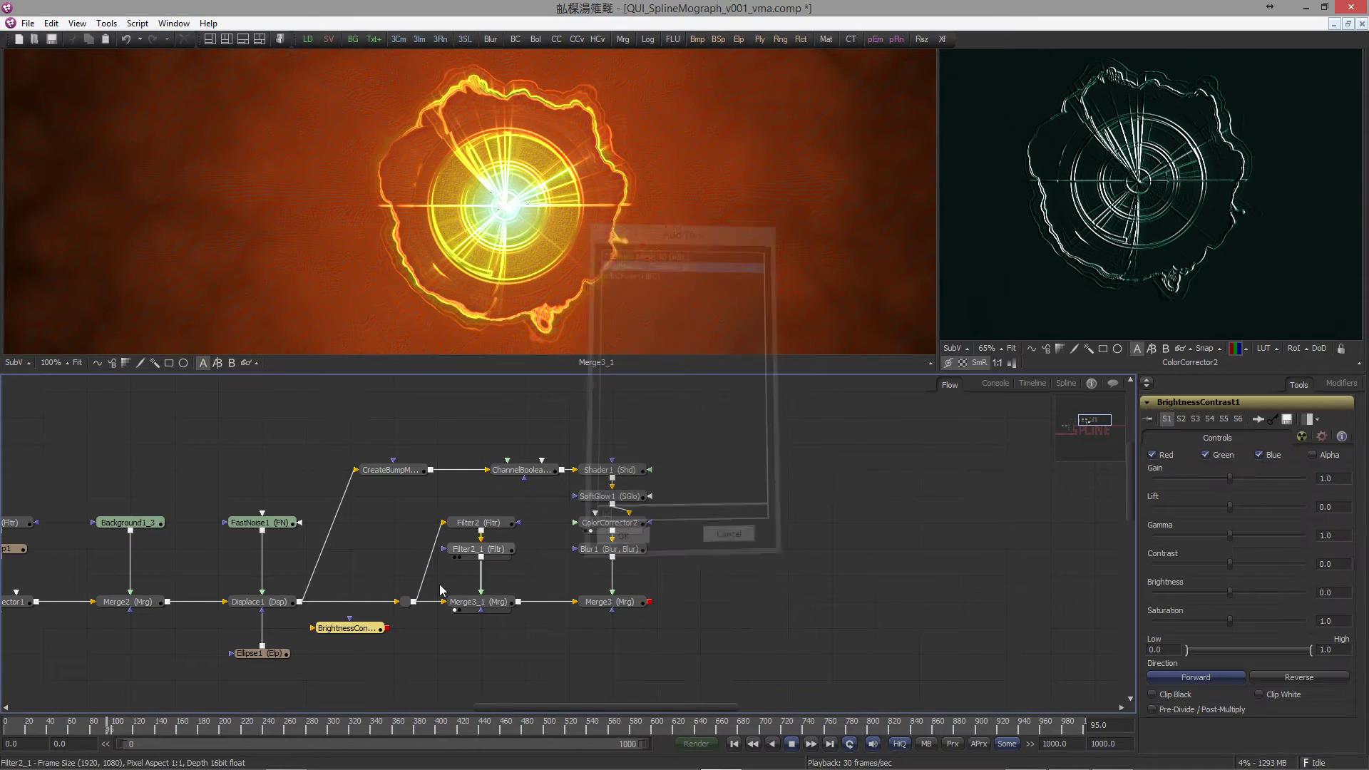
key(space)
click(734, 744)
drag(371, 631, 370, 610)
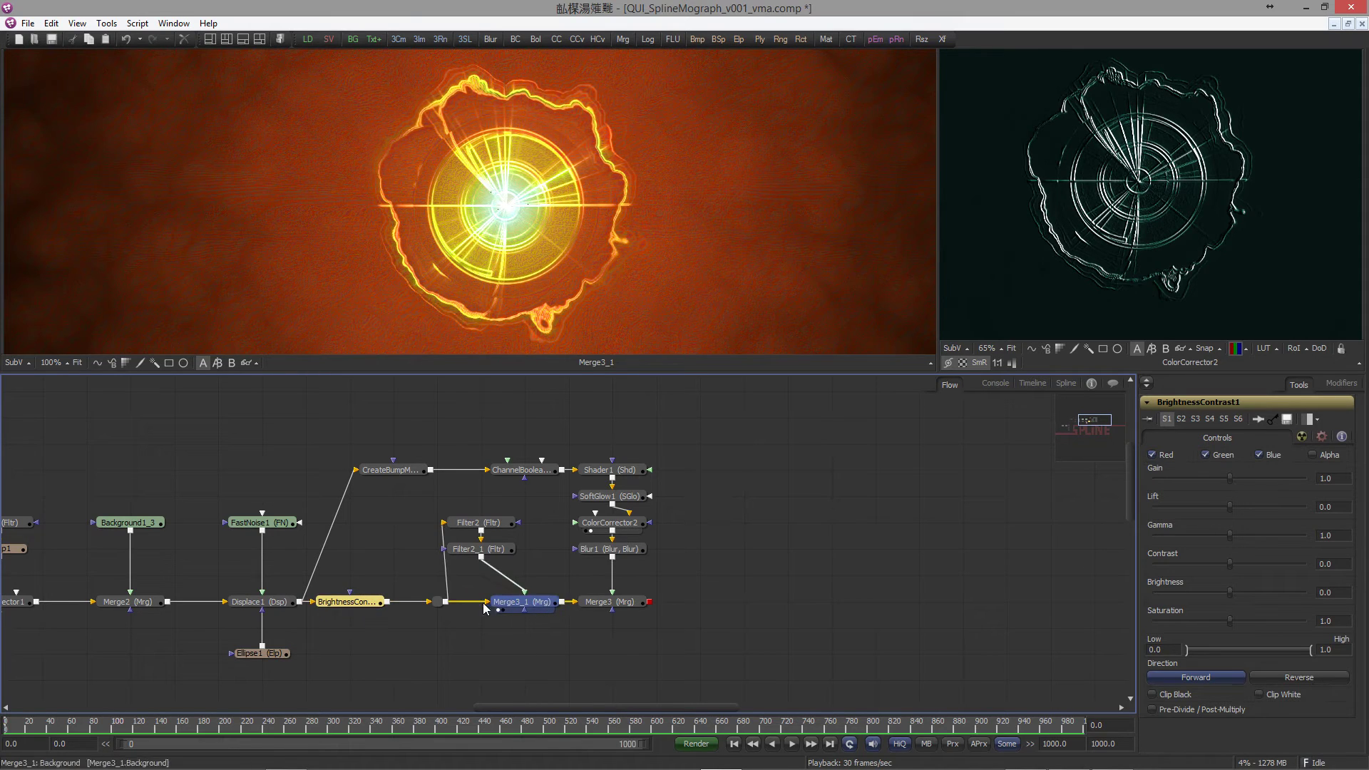
drag(510, 612, 480, 612)
scroll(544, 239, up, 5)
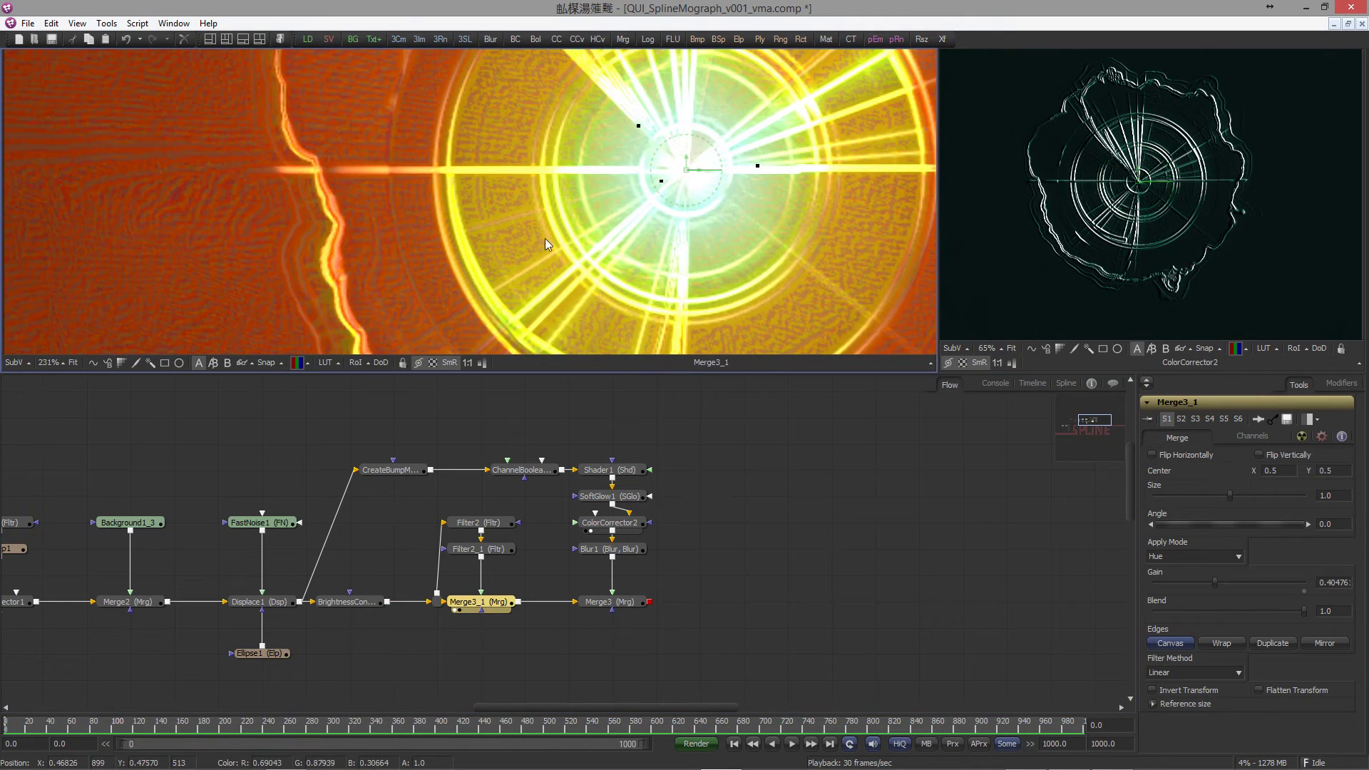
Step: Enable Clip Black and Clip White on the BrightnessContrast1 node
click(348, 602)
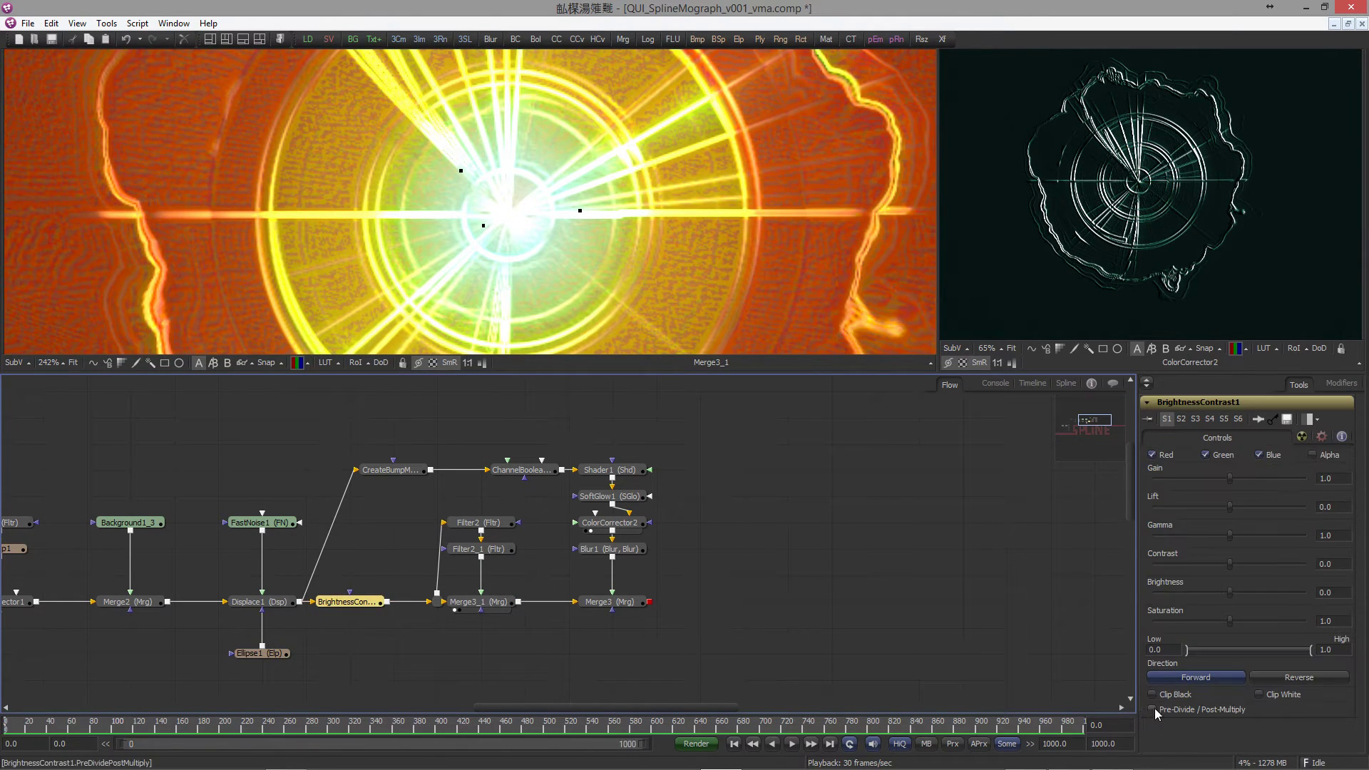
click(1261, 694)
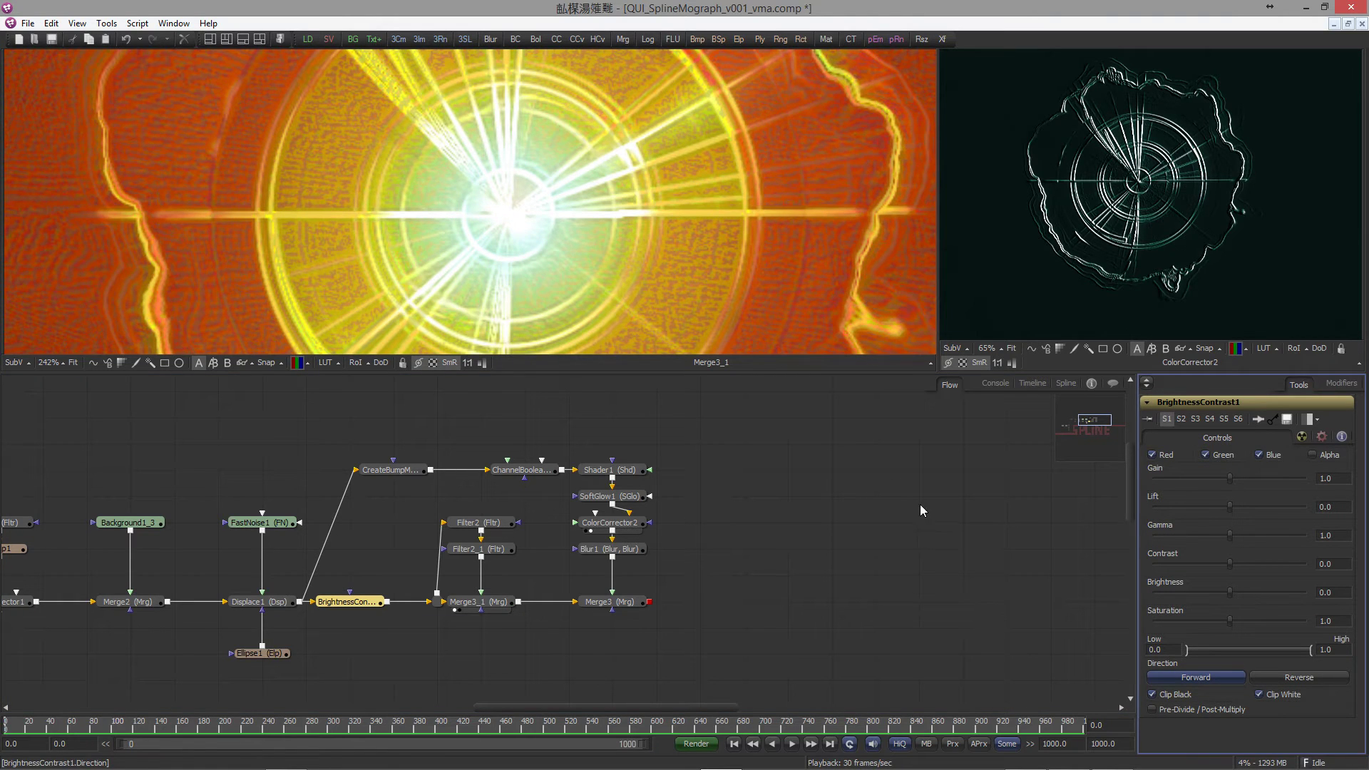
scroll(431, 212, down, 3)
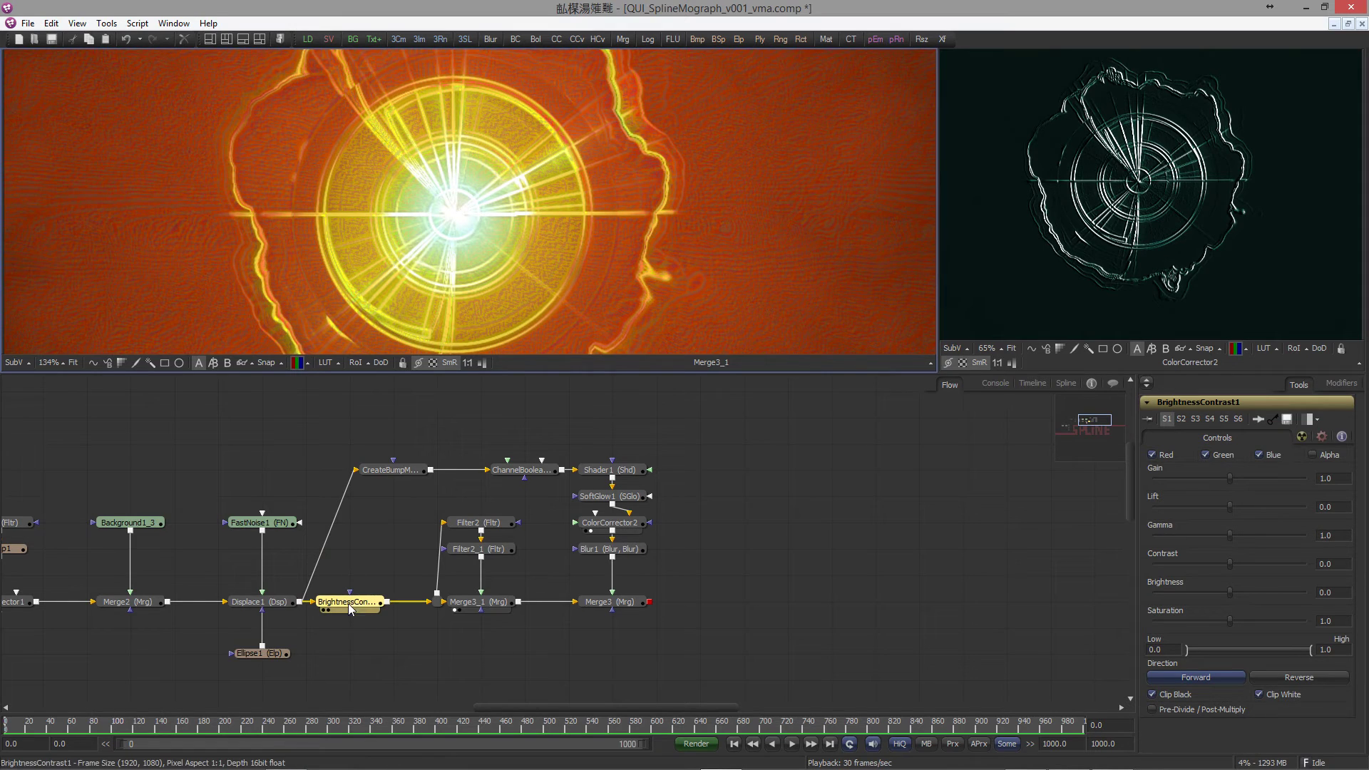
mouse_move(368, 606)
mouse_down()
mouse_move(411, 607)
mouse_move(367, 606)
mouse_up()
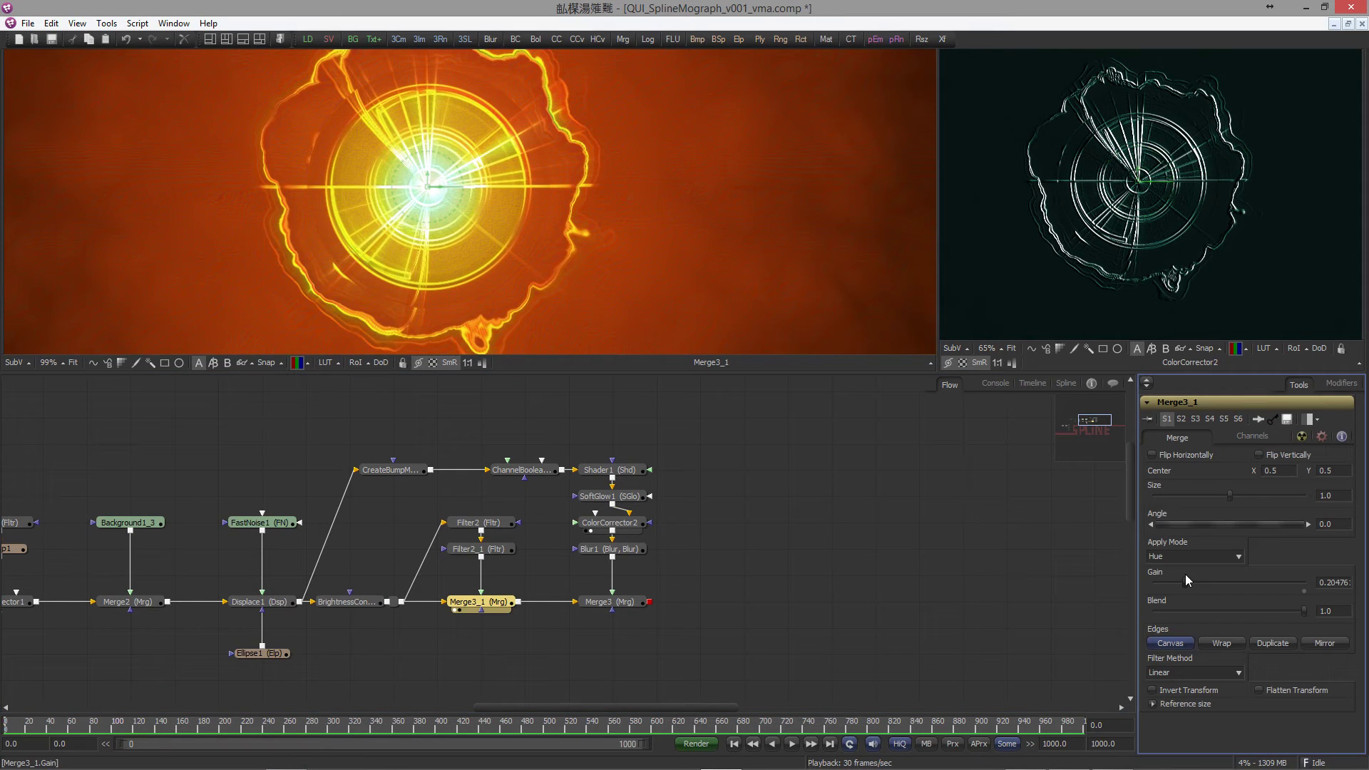
Step: Lower Merge3_1's Gain to about 0.21
drag(1185, 575, 1183, 574)
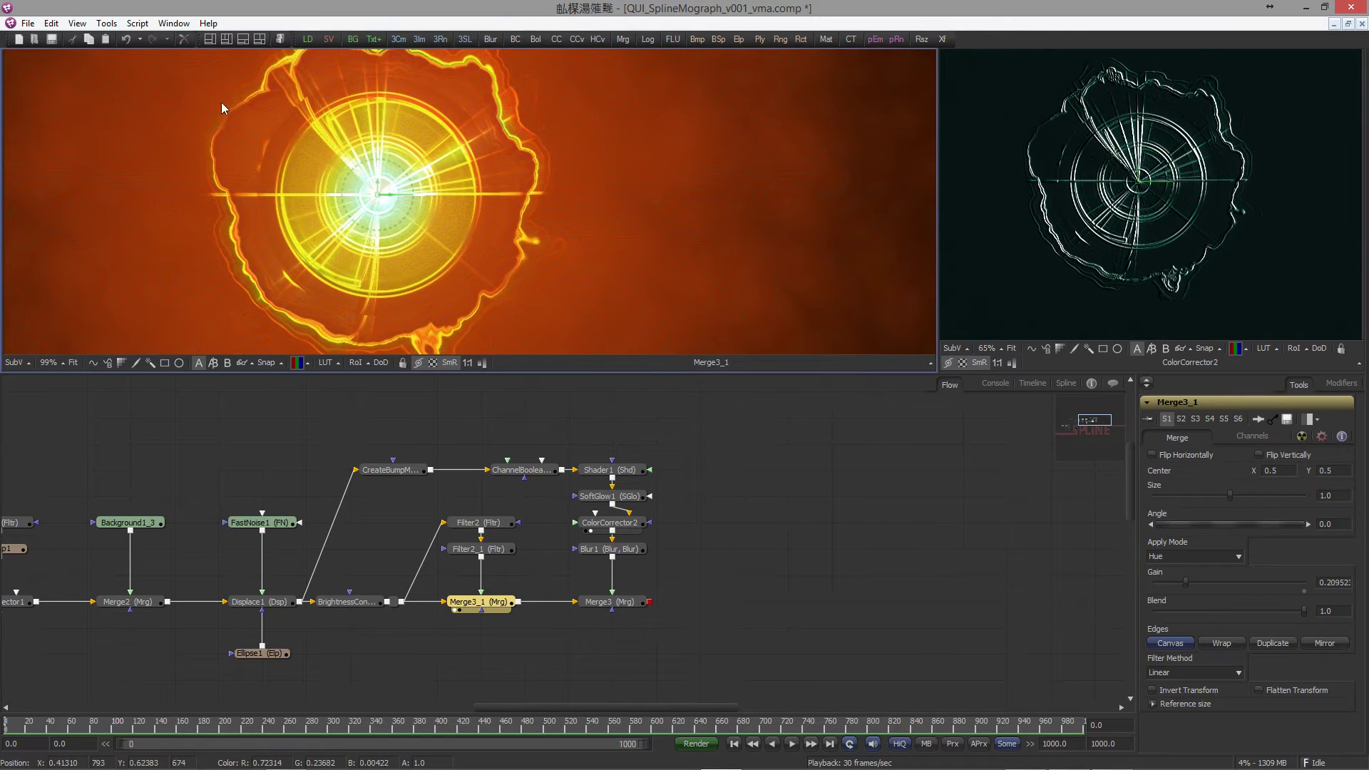
drag(1183, 584, 1186, 581)
click(881, 532)
scroll(540, 270, down, 5)
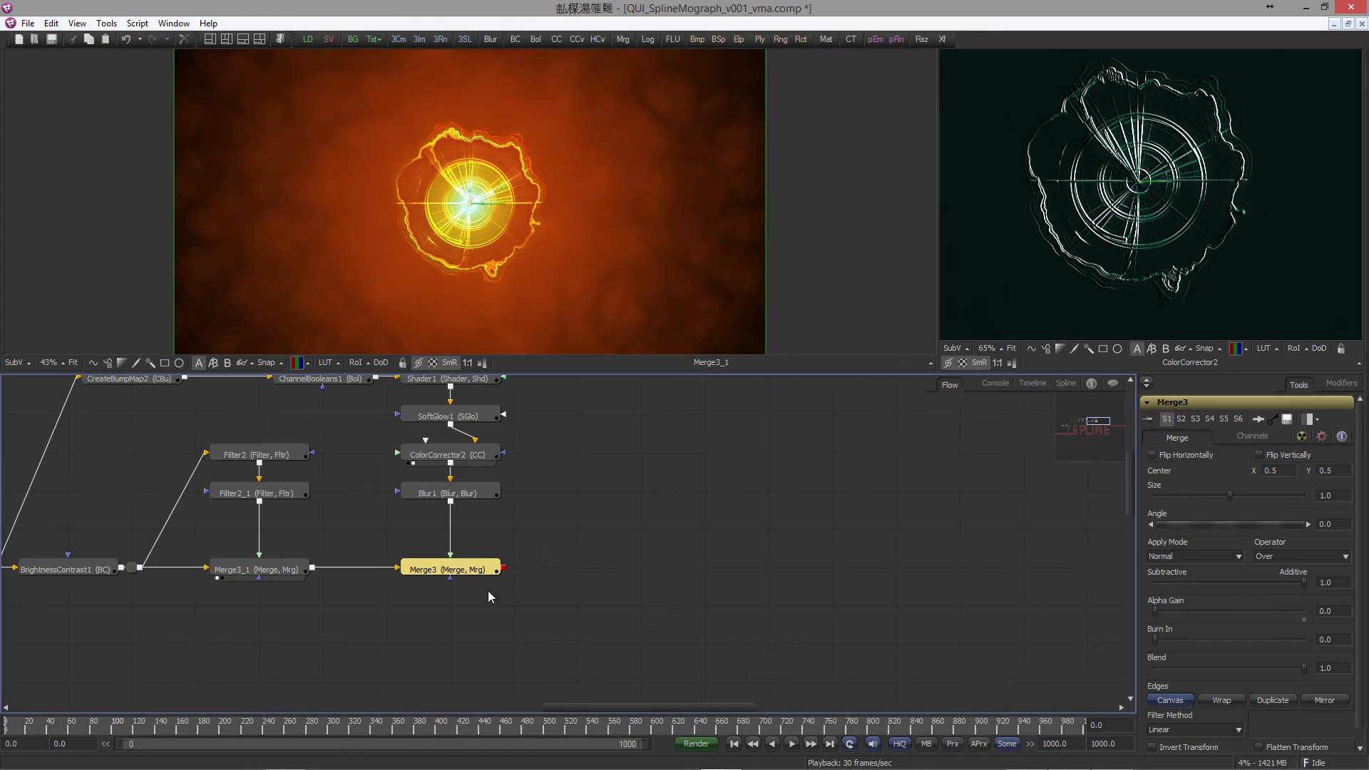
Step: Add a Color Corrector after Merge3, place it in line with the merge row, and show it in the first viewer
key(ctrl+space)
text(cc)
key(Return)
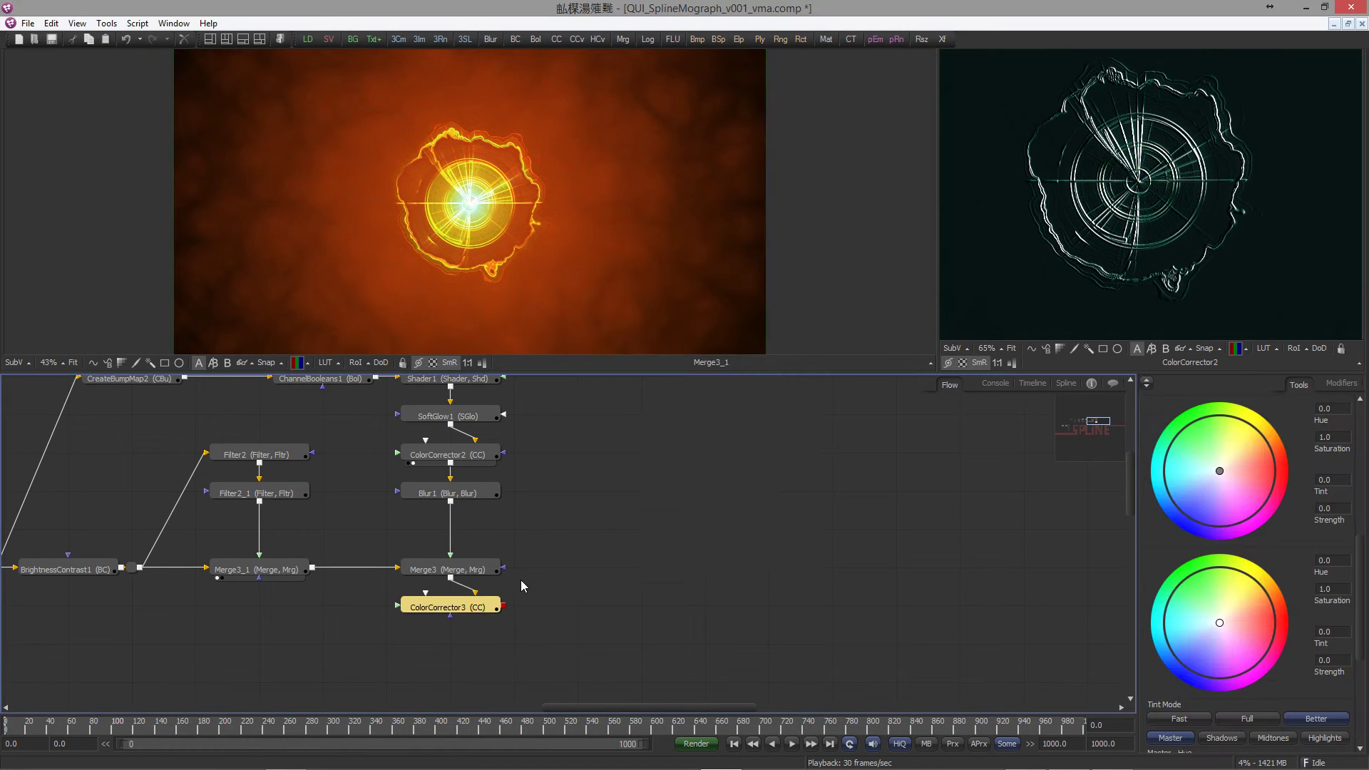
drag(478, 600, 499, 229)
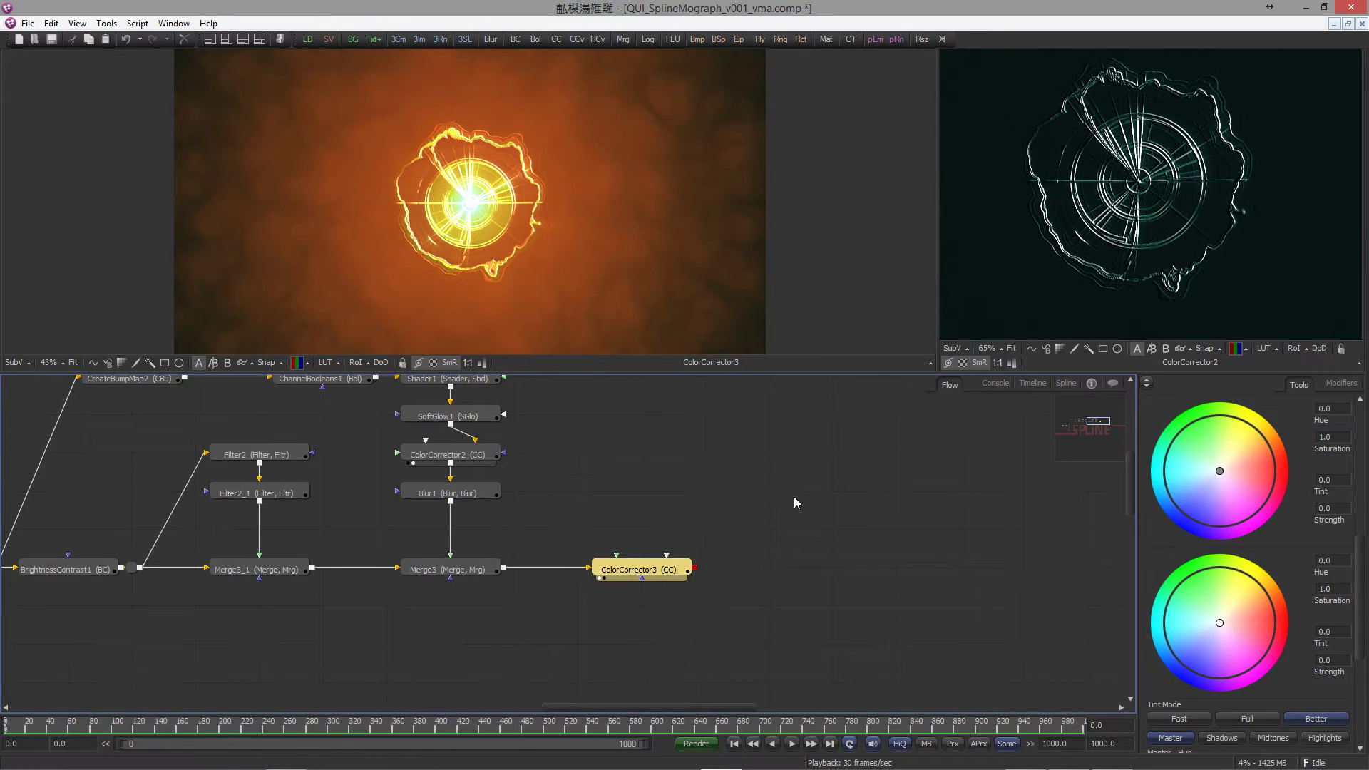
Step: Set ColorCorrector3's Master RGB Brightness to about -0.124 and its master Tint to about 0.088 with Strength about 0.474
scroll(1244, 688, down, 5)
drag(1231, 721, 1221, 718)
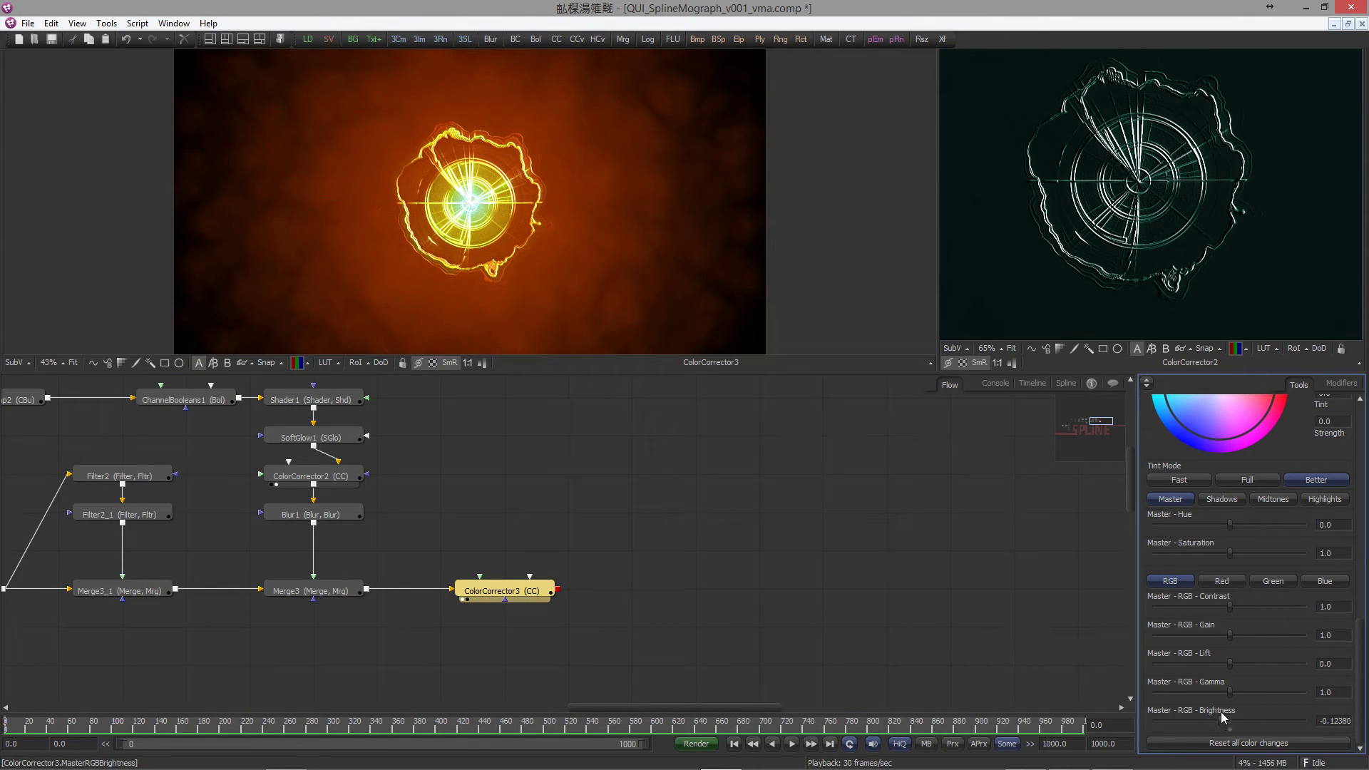
scroll(1282, 652, up, 3)
scroll(1282, 656, up, 1)
drag(1220, 470, 1252, 451)
click(520, 419)
scroll(472, 233, up, 1)
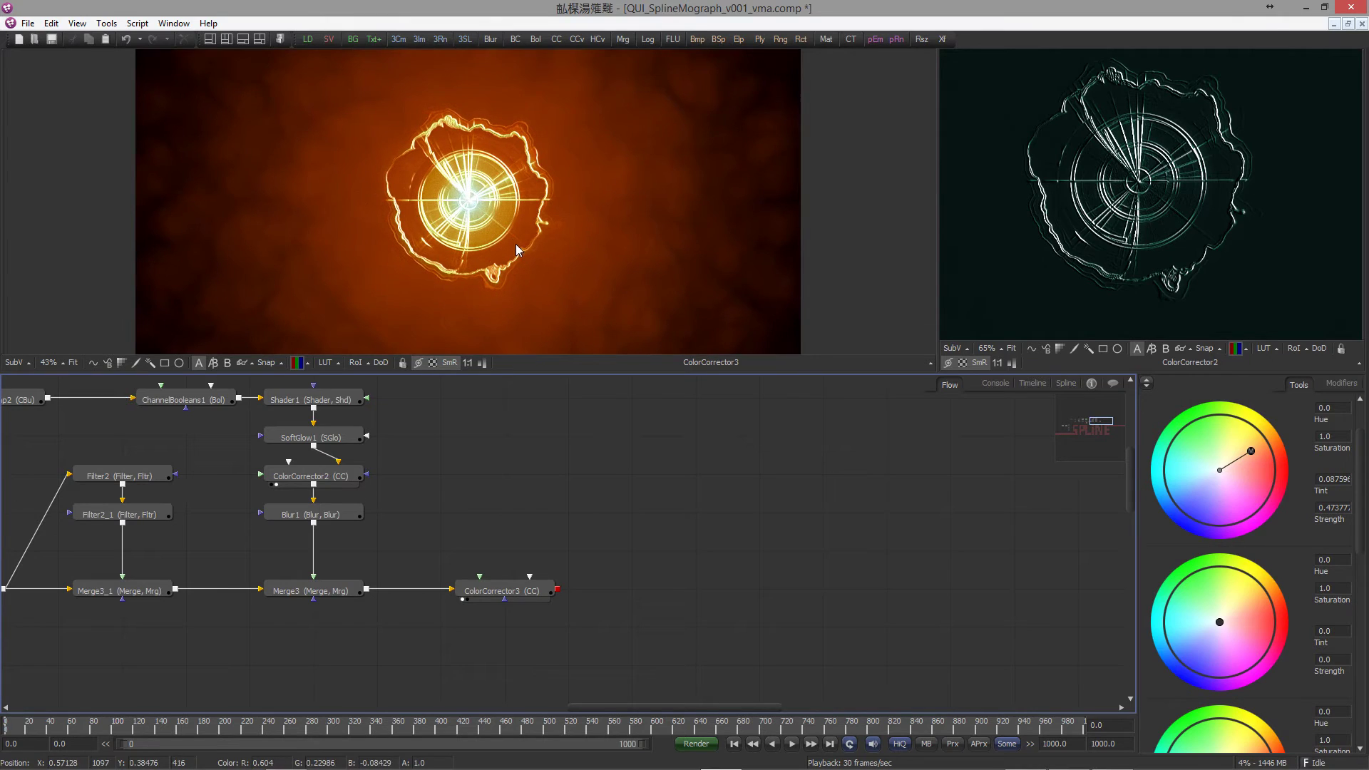
Step: Add a separate Text+ node in the empty flow area above ColorCorrector3
drag(564, 458, 569, 576)
scroll(570, 576, up, 1)
drag(609, 462, 587, 480)
scroll(505, 501, down, 1)
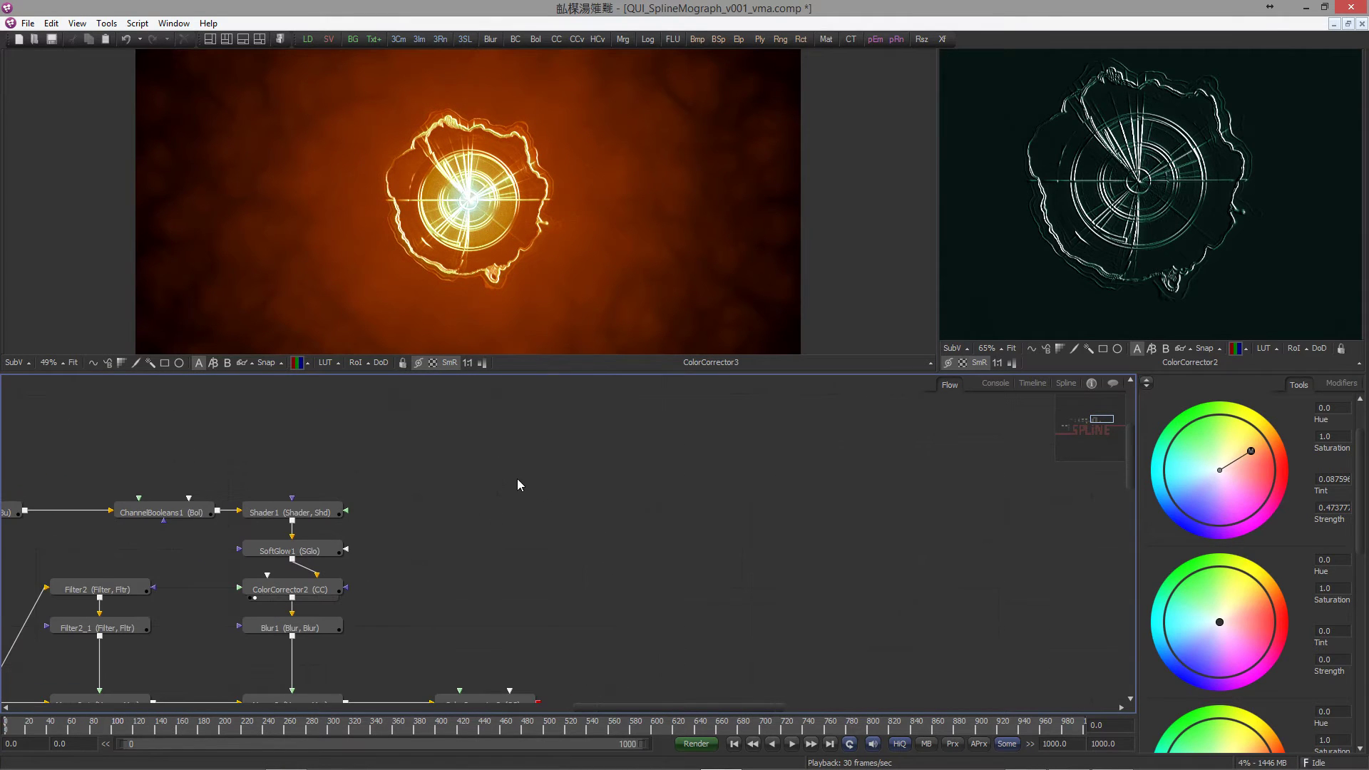
key(ctrl+space)
text(text)
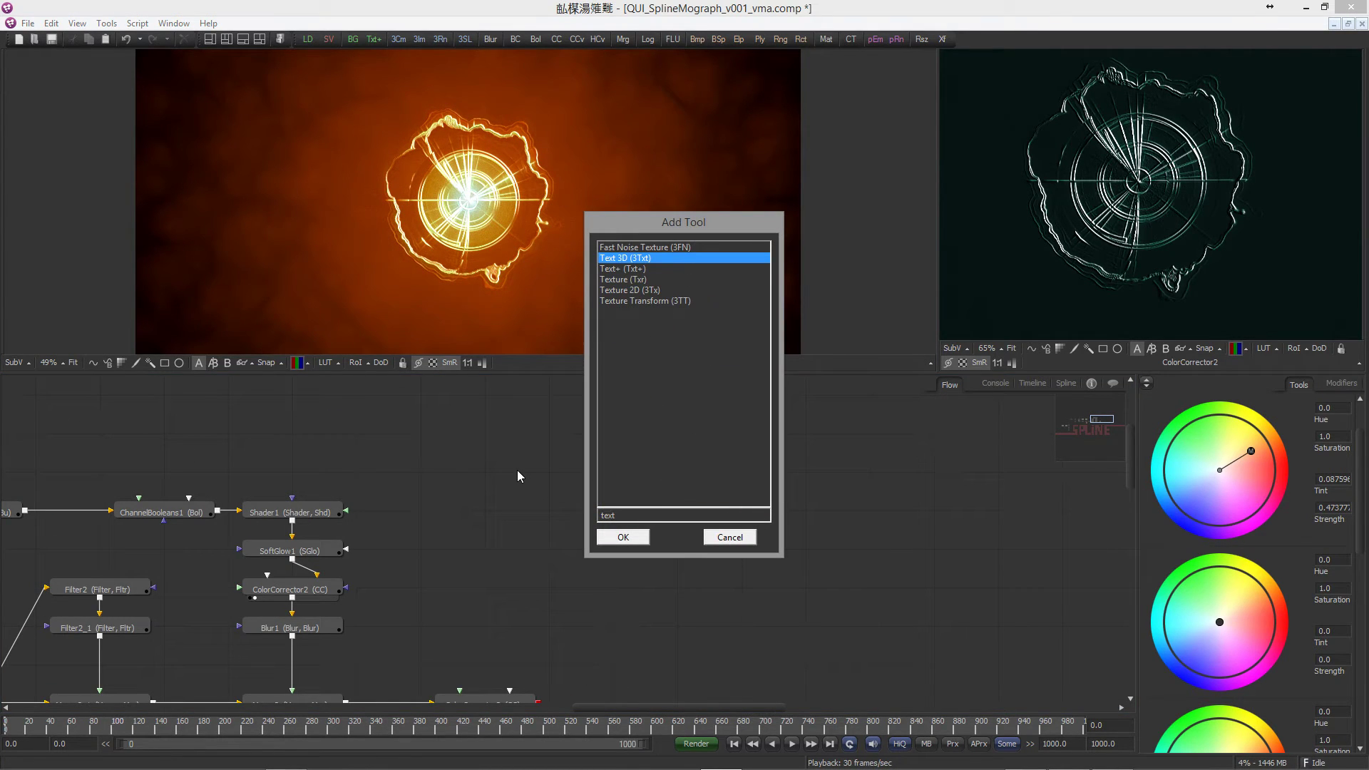
key(Down)
key(Return)
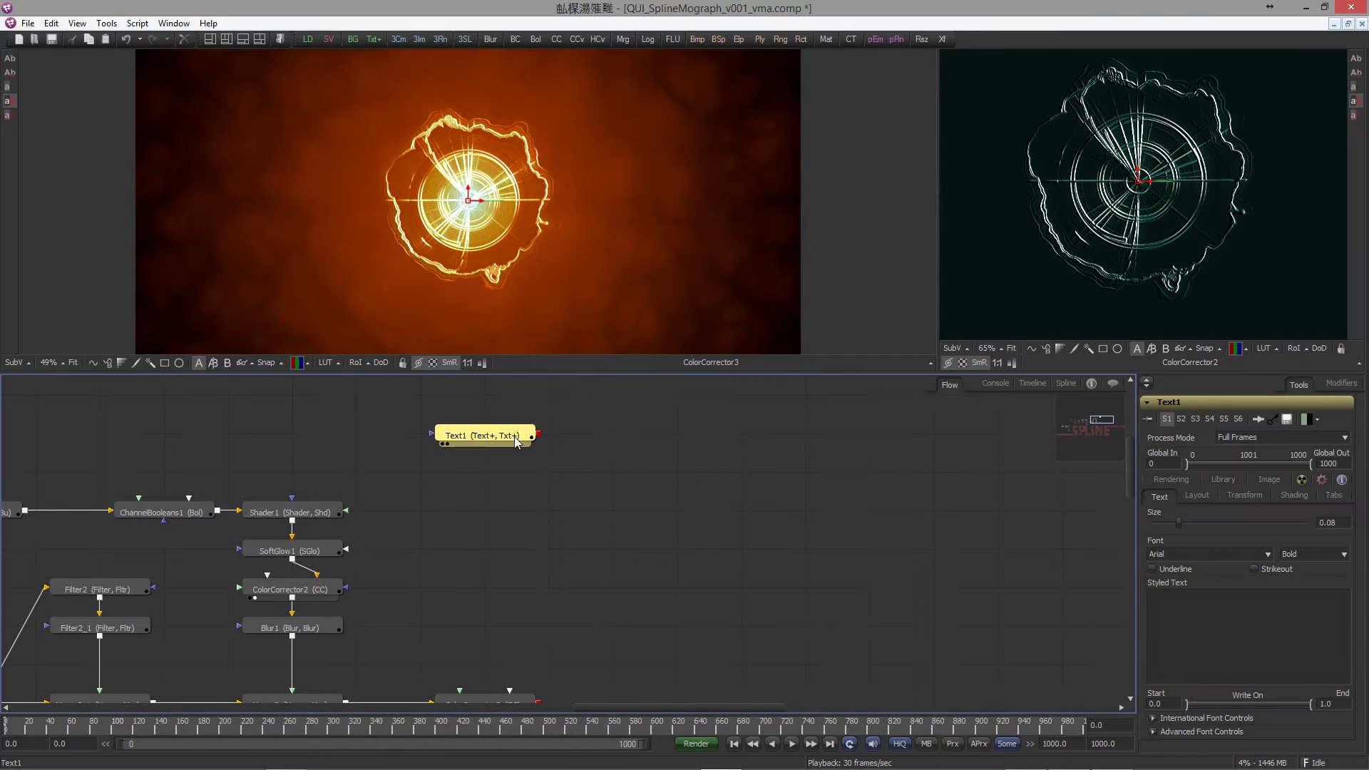
Step: Change Text1's font to Wingdings and show the node in the second viewer
click(1185, 555)
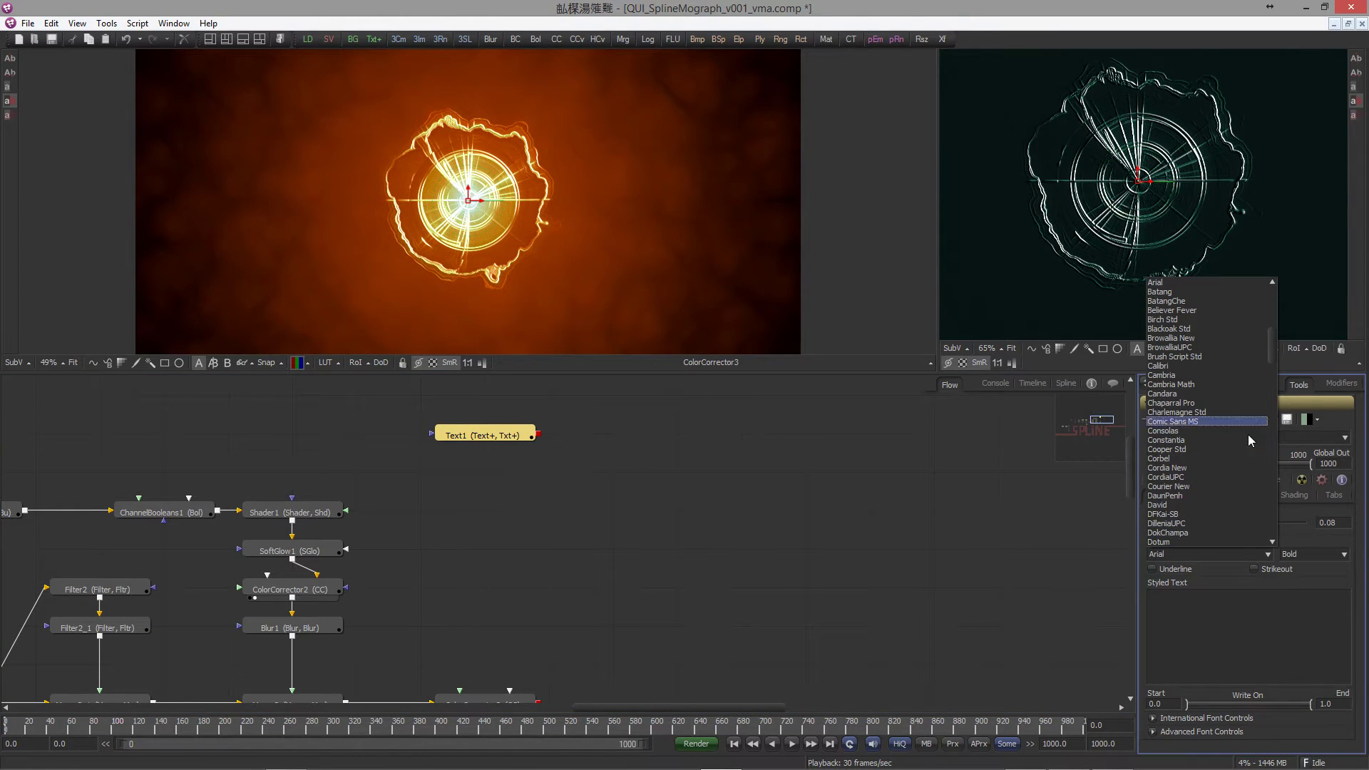
scroll(1205, 457, down, 20)
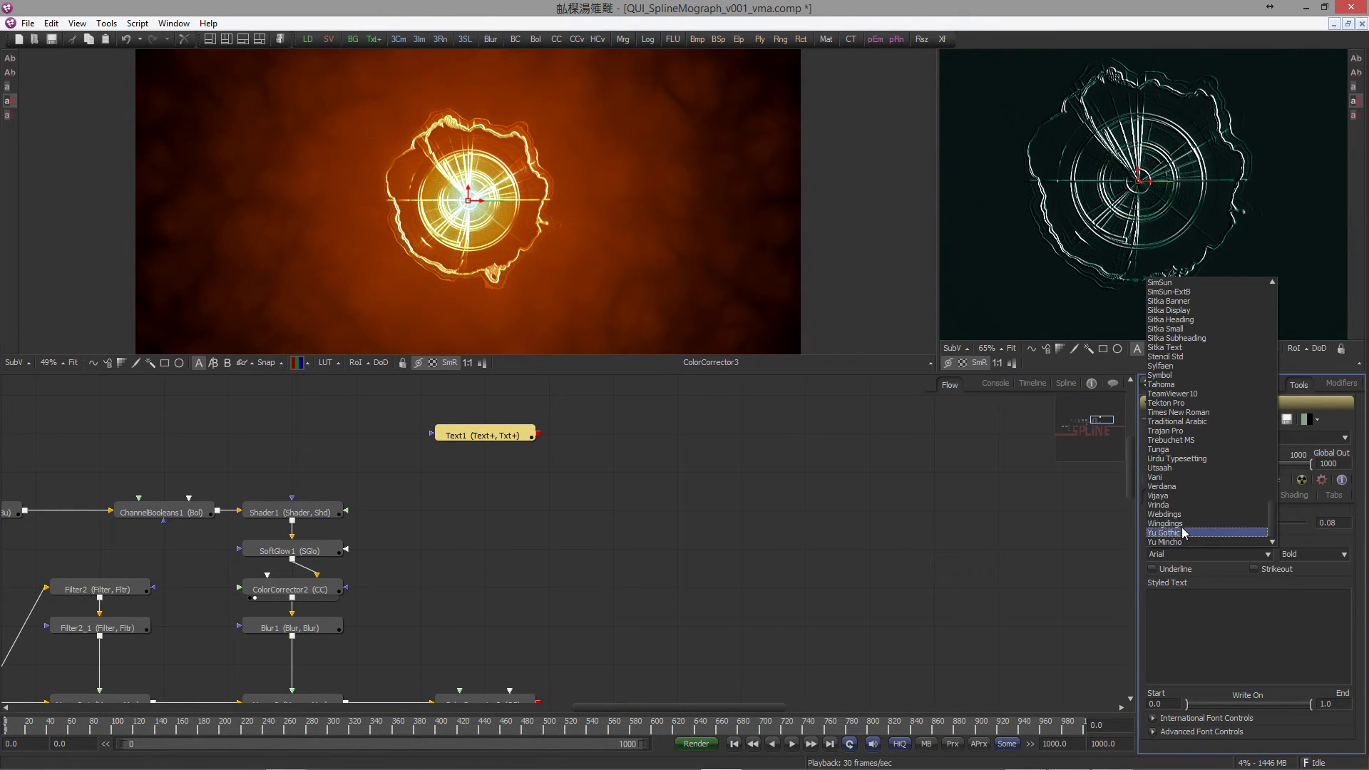
click(1179, 523)
drag(527, 438, 1027, 261)
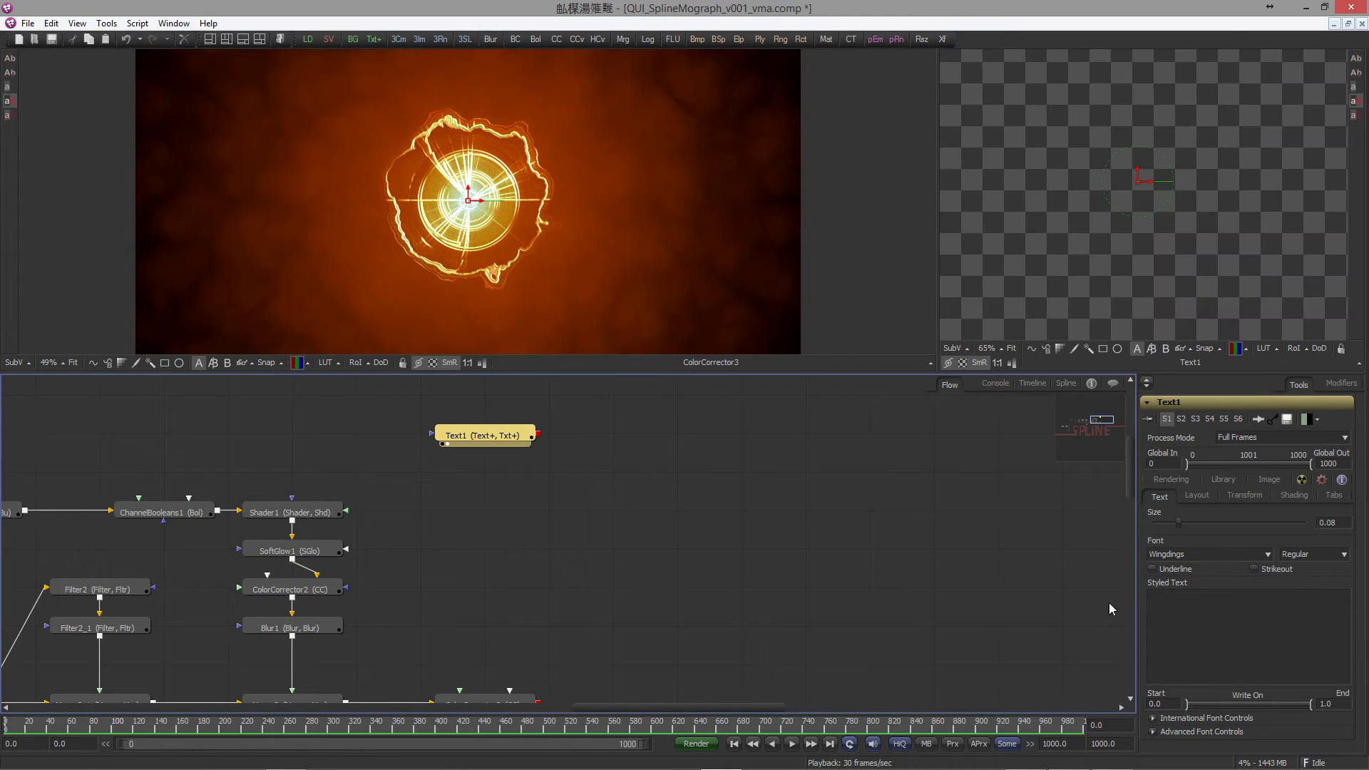
Step: Fill Text1's styled text with repeated lowercase l characters to make a row of dots across the image width
click(1194, 606)
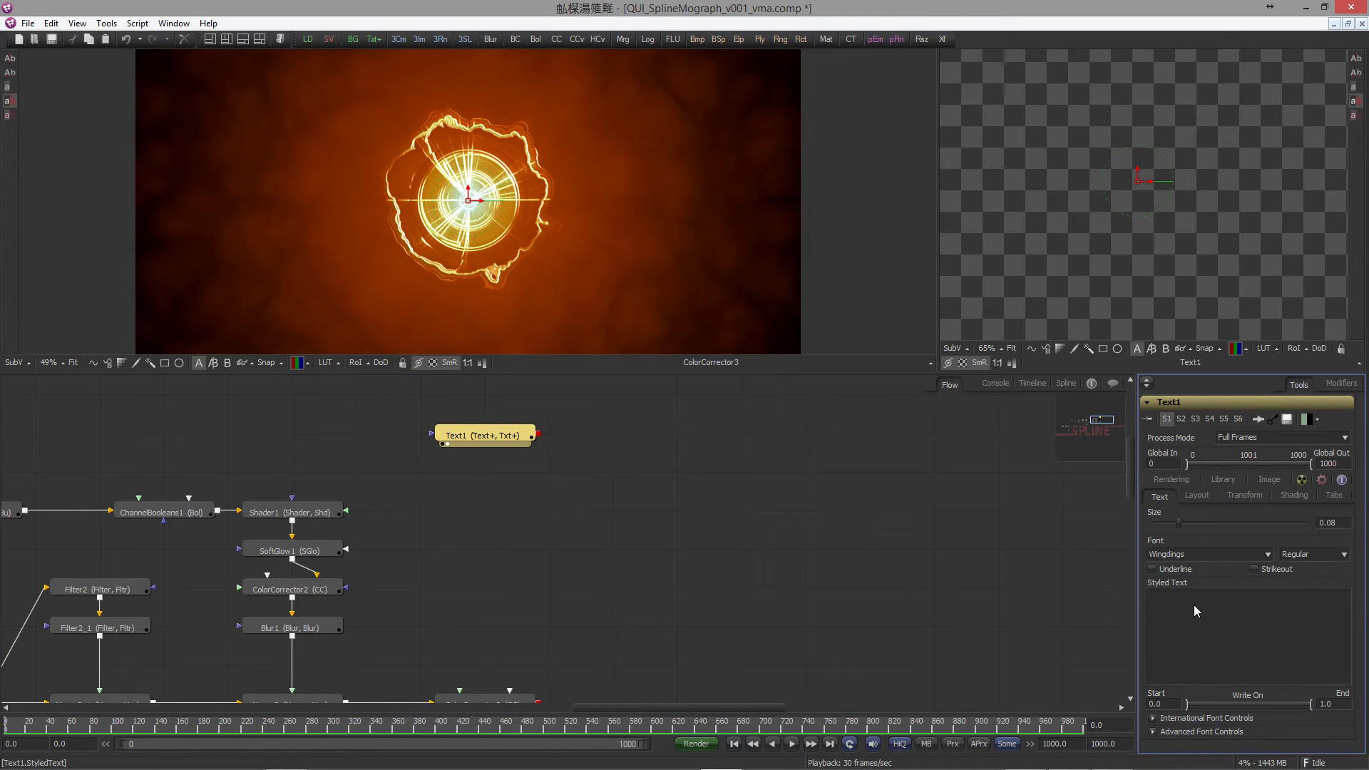
text(kl)
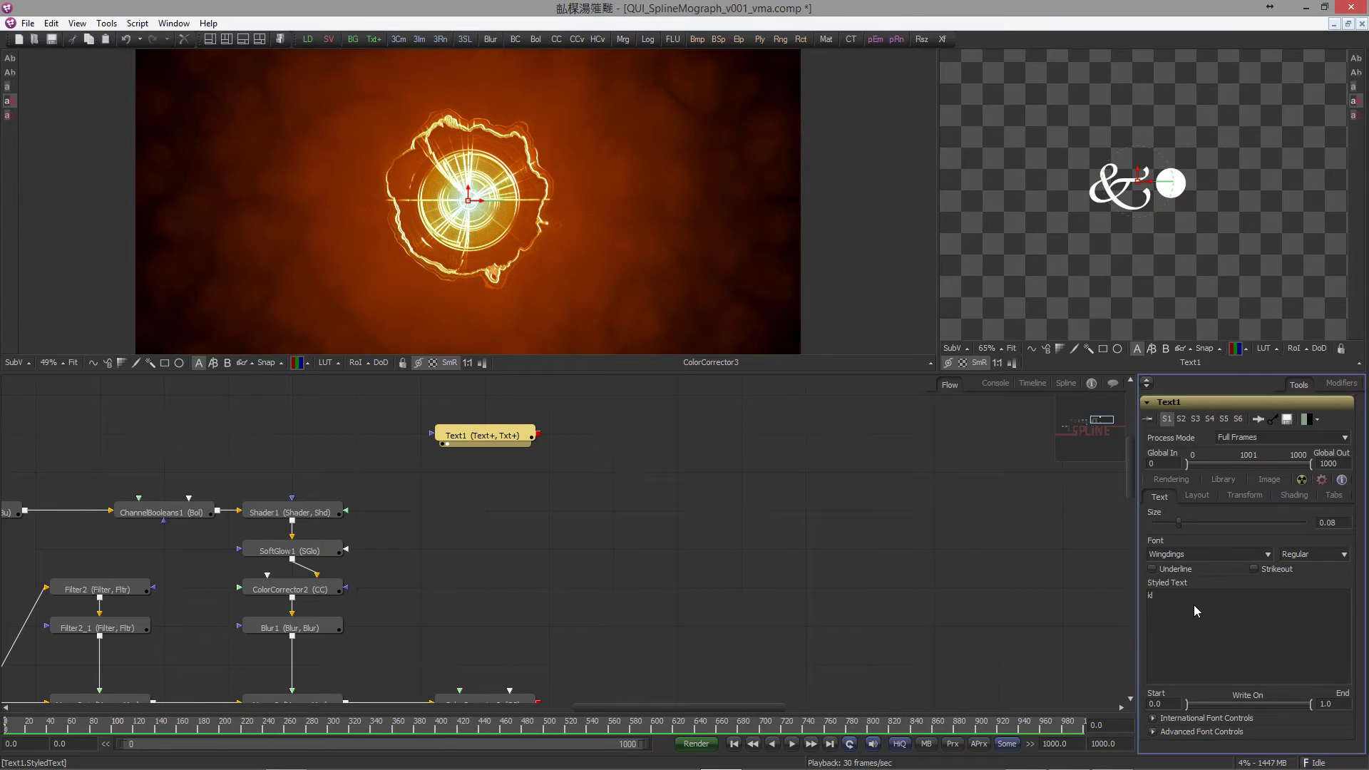
key(BackSpace)
key(BackSpace)
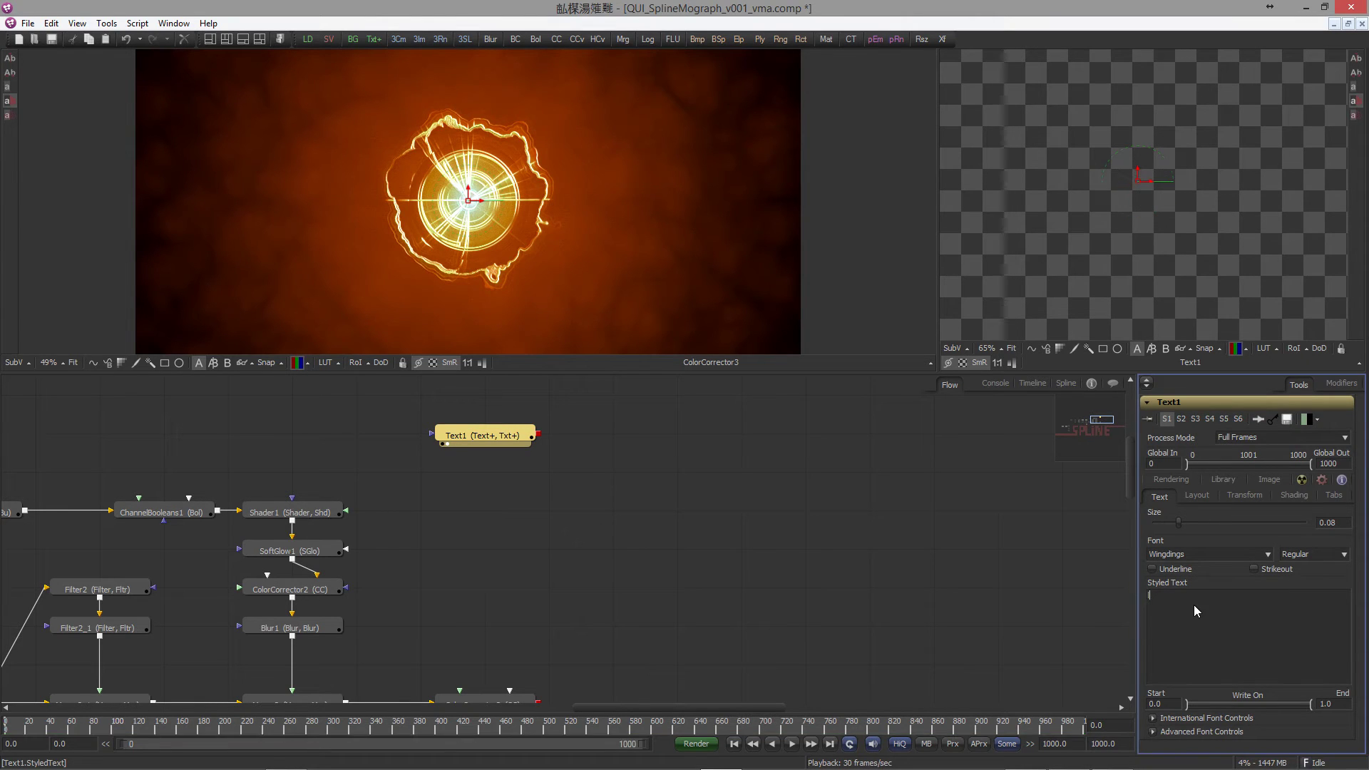
text(lllllllll)
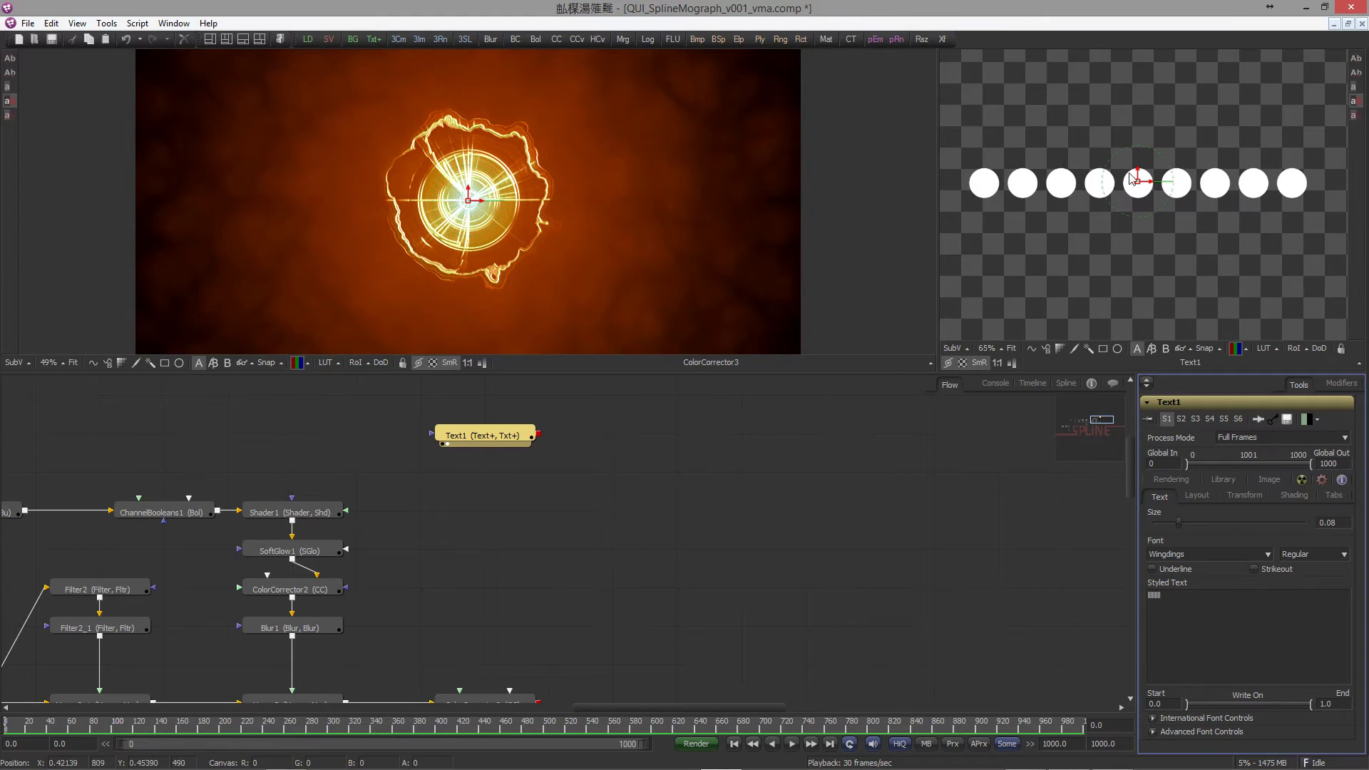
drag(1283, 182, 877, 222)
text(llllllllllllllllll)
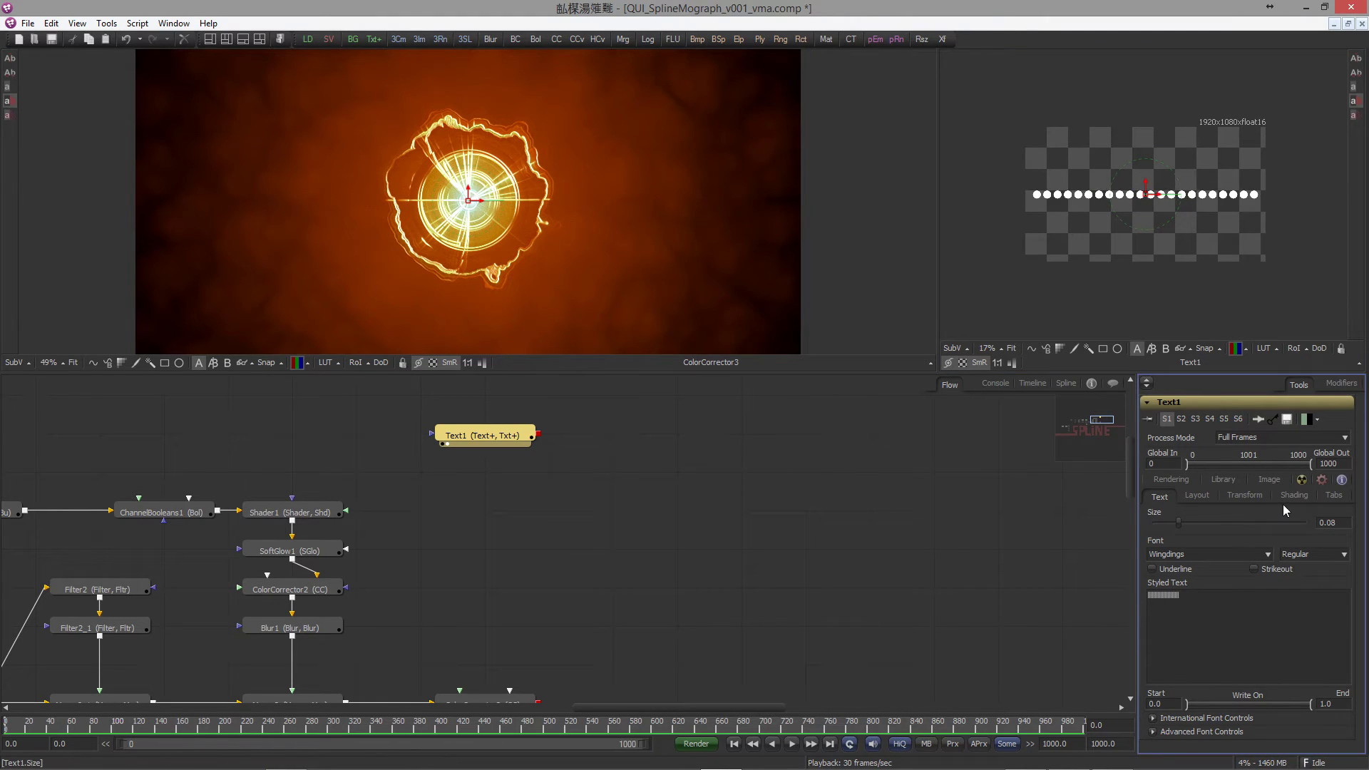
Step: Set Text1's image height to 1920 and its depth to 16bit float
click(1275, 482)
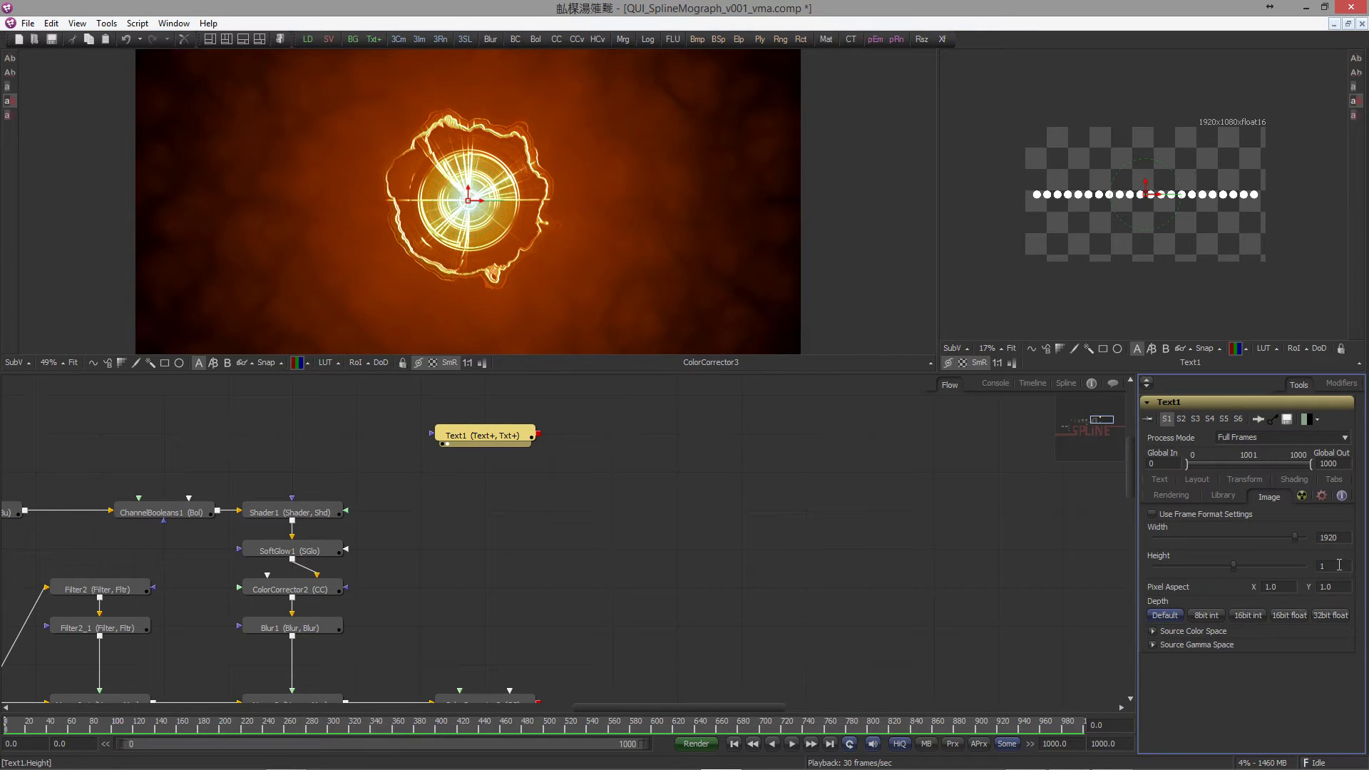
key(Return)
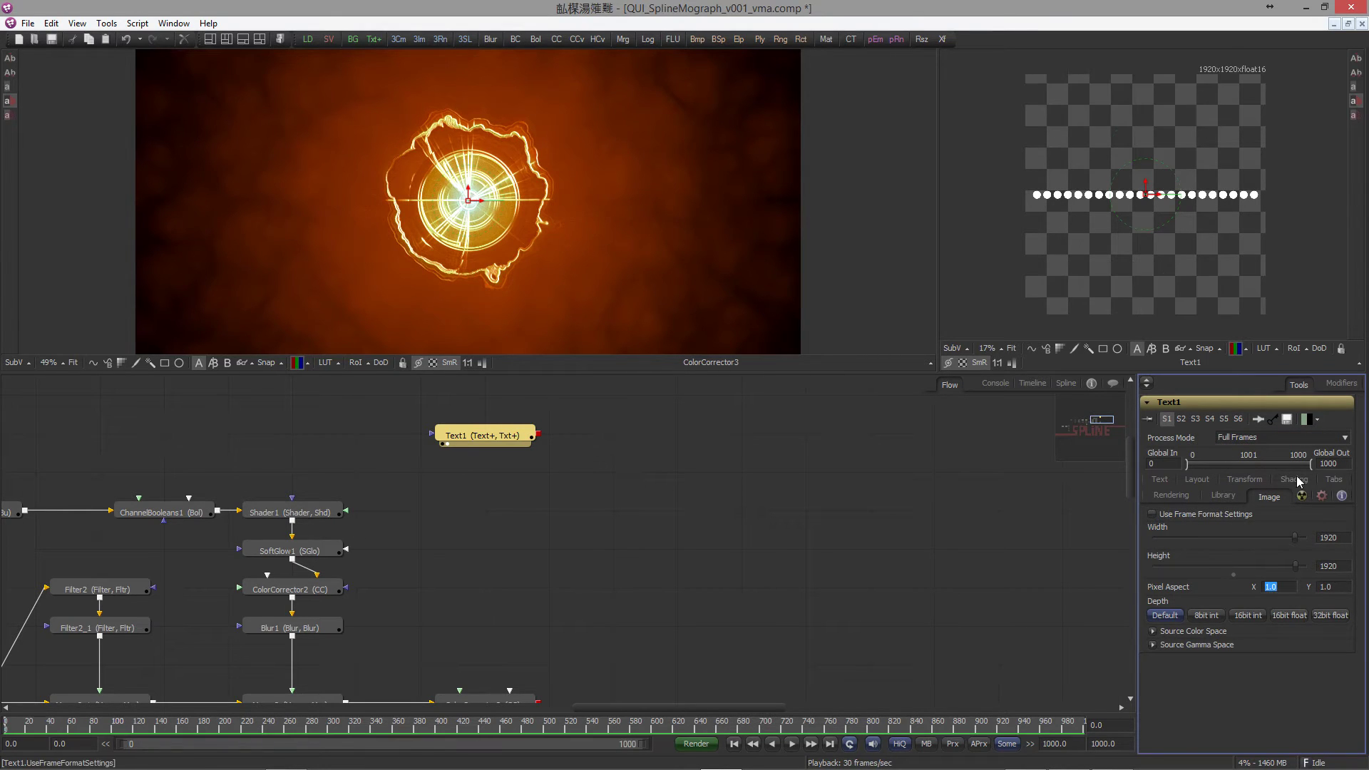
click(501, 438)
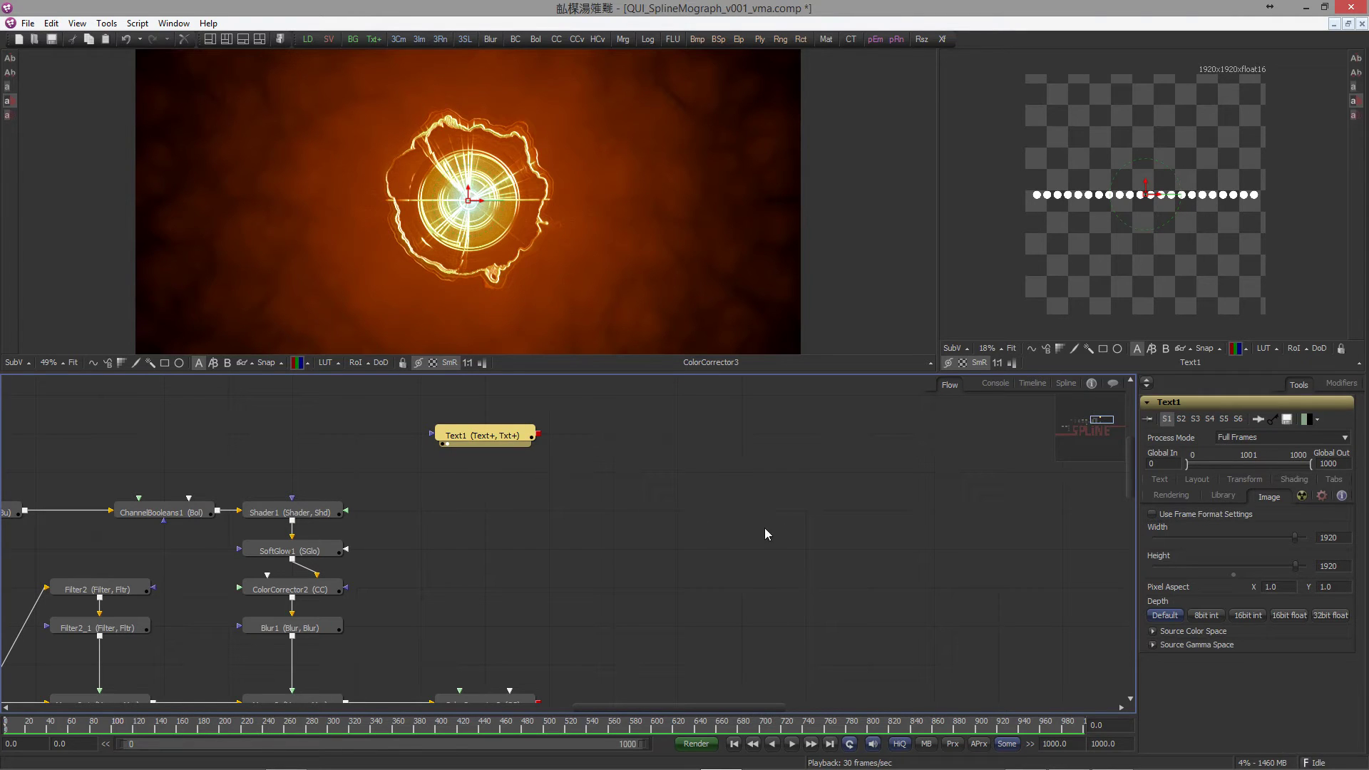
click(785, 526)
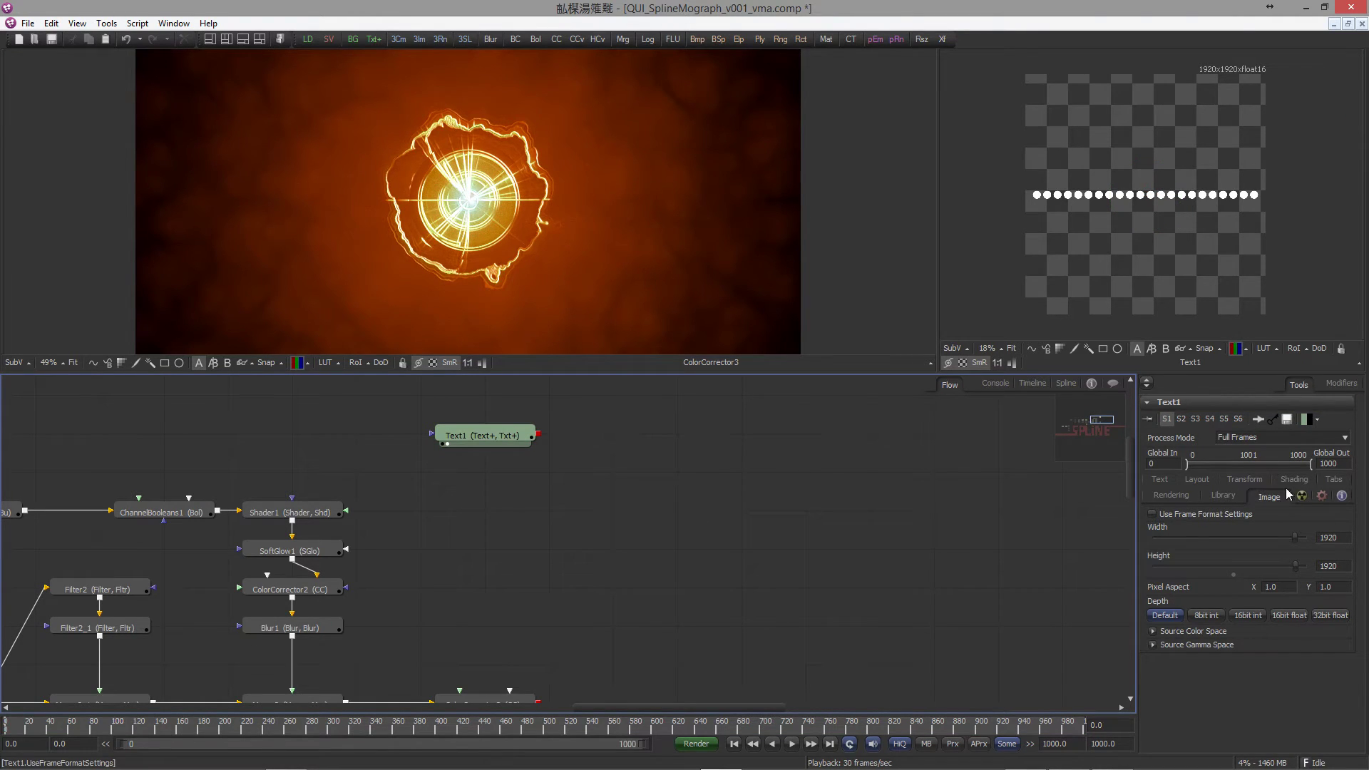
click(1292, 615)
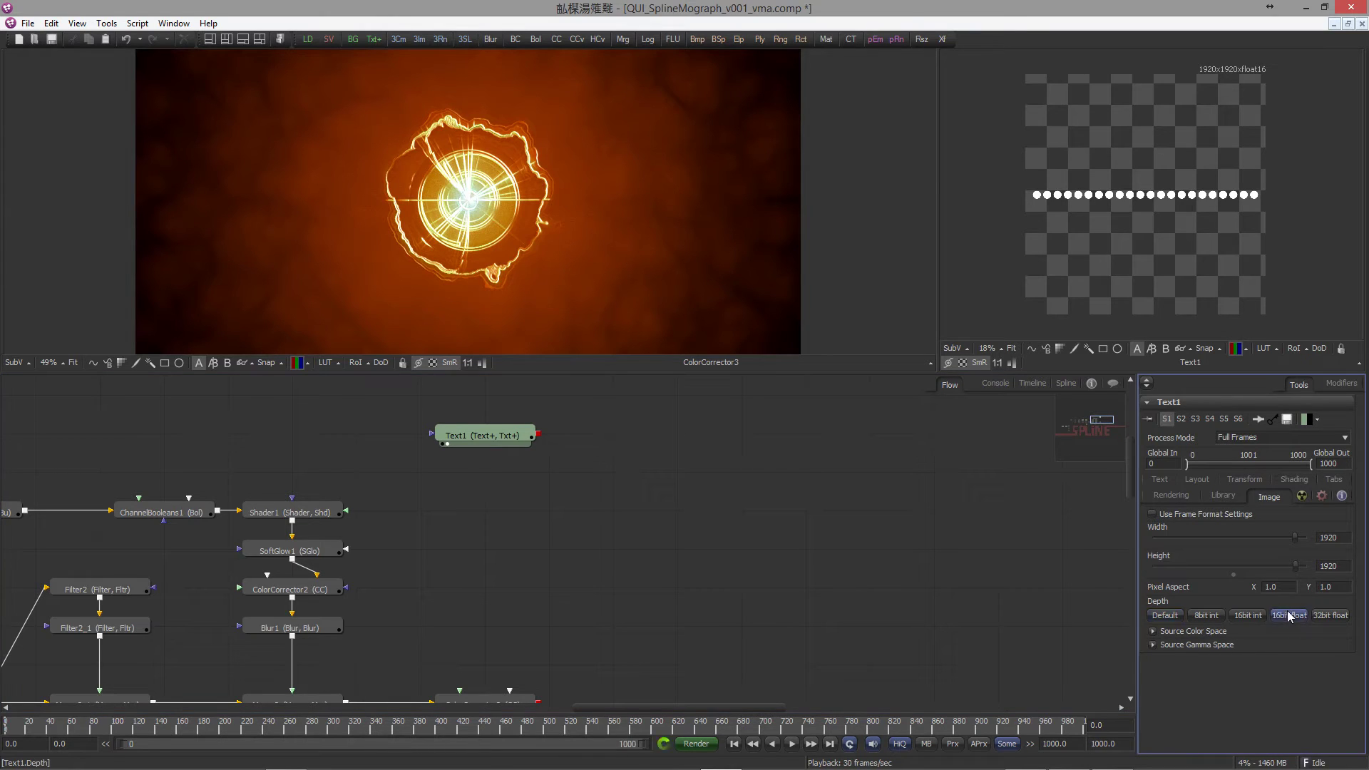
Step: Switch the color type of Text1's first shading element to Gradient and widen the second viewer to inspect the dots
click(1292, 480)
scroll(1185, 597, down, 2)
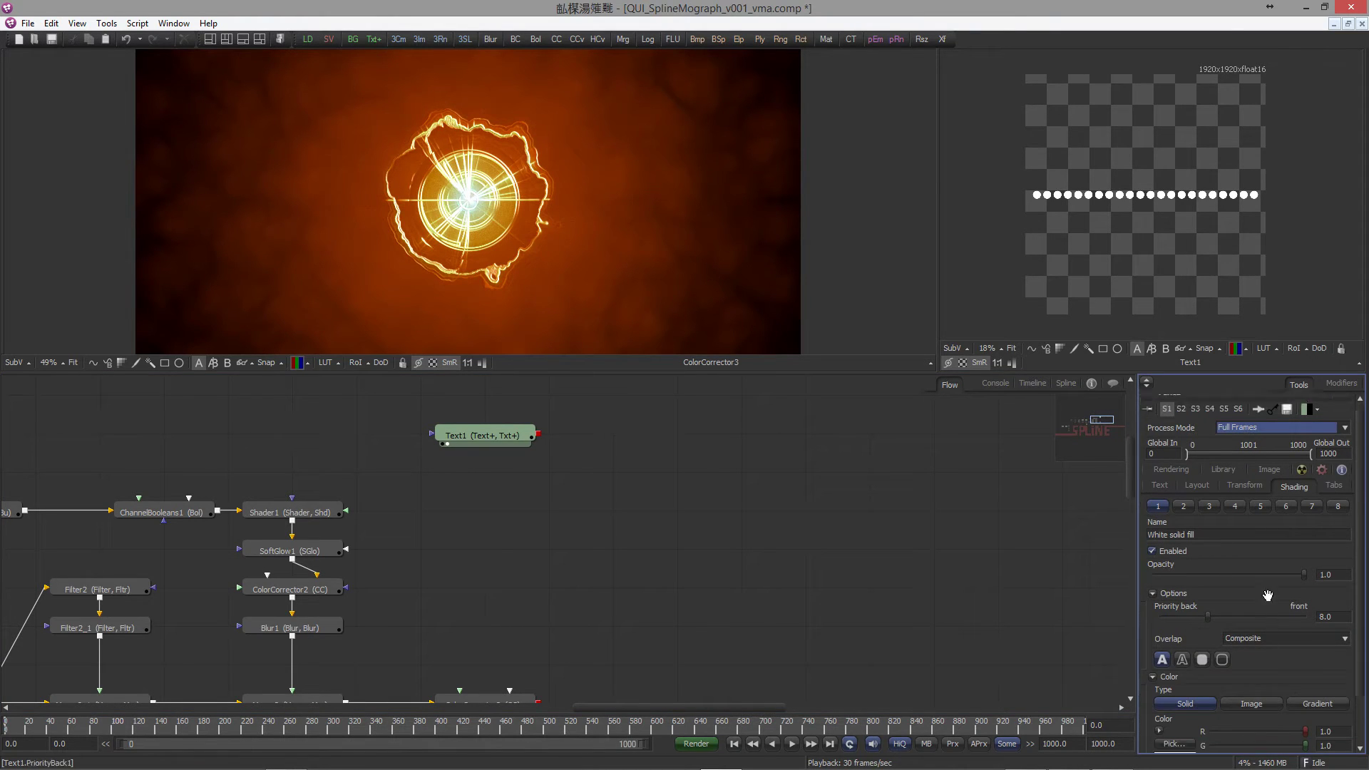
click(1315, 646)
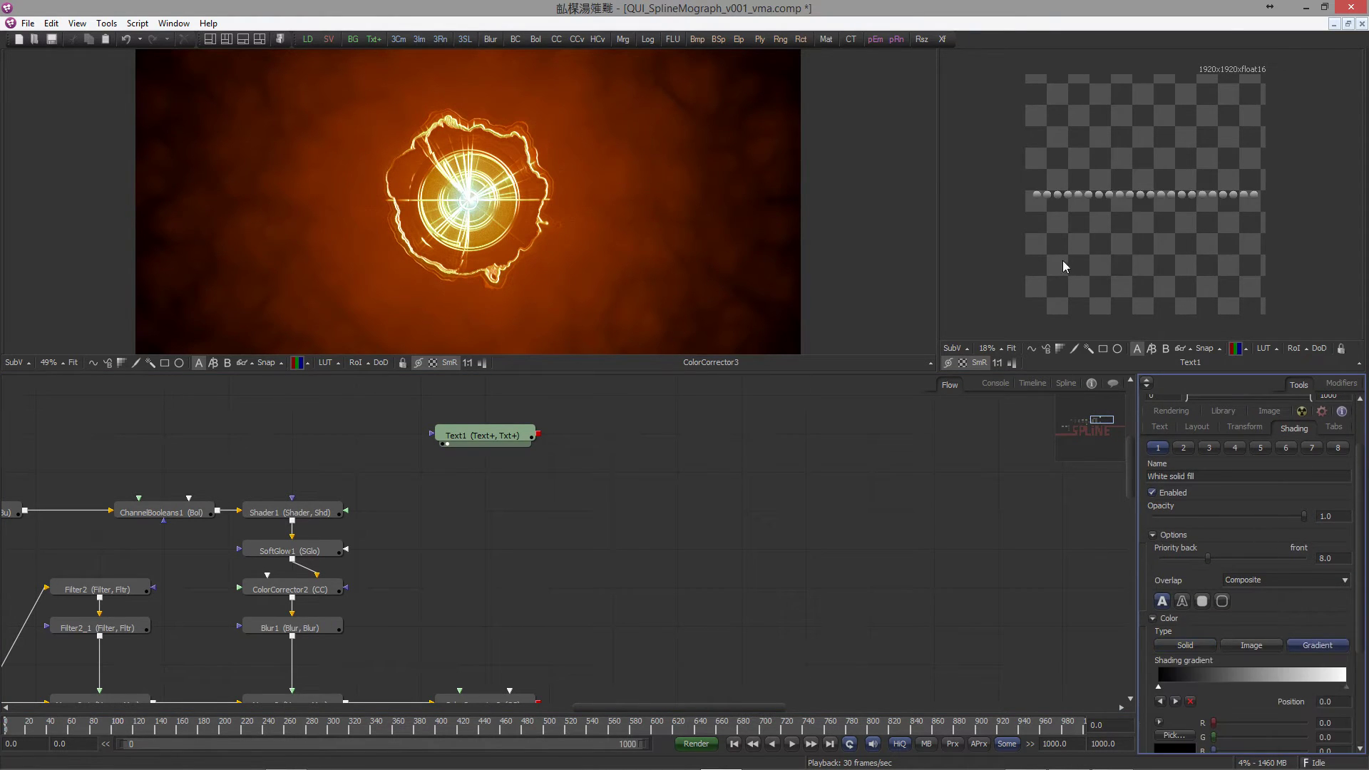
scroll(1255, 275, up, 5)
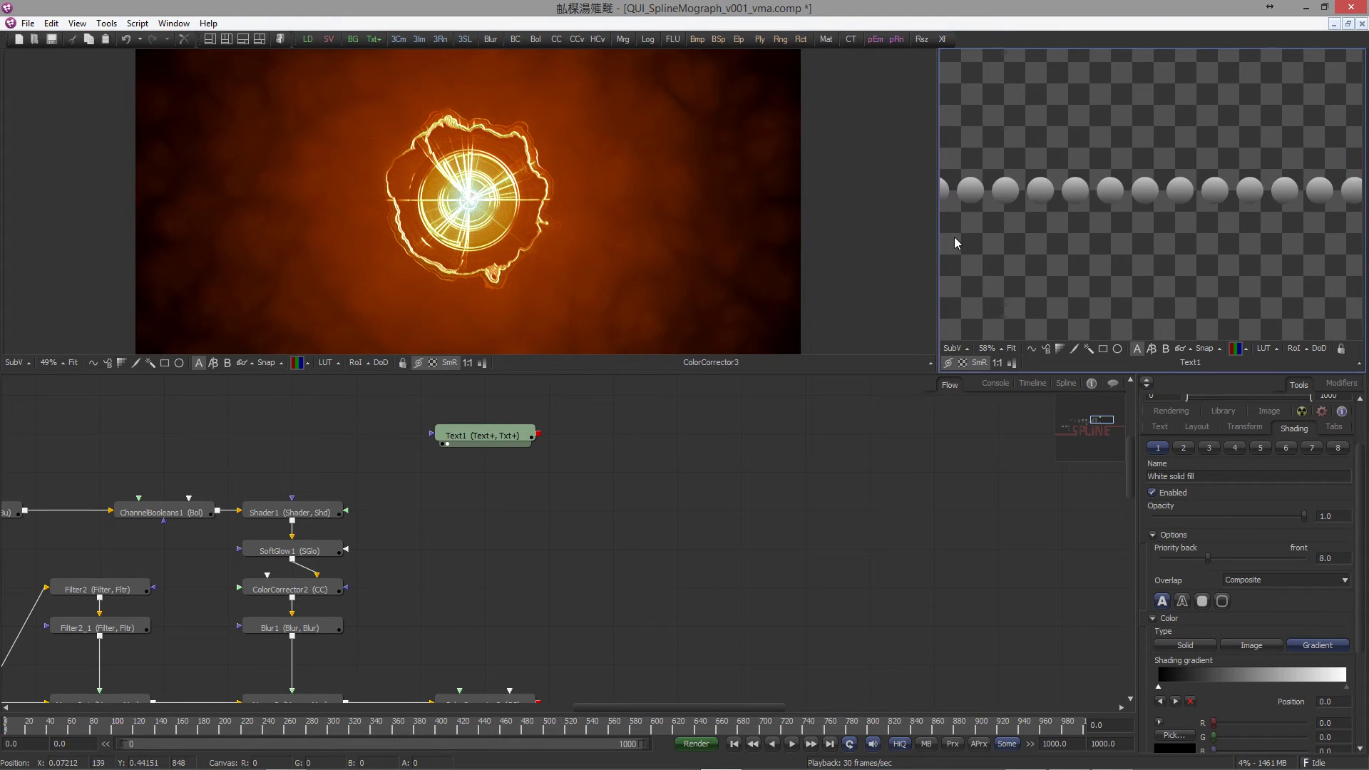
drag(938, 238, 639, 278)
scroll(927, 263, up, 3)
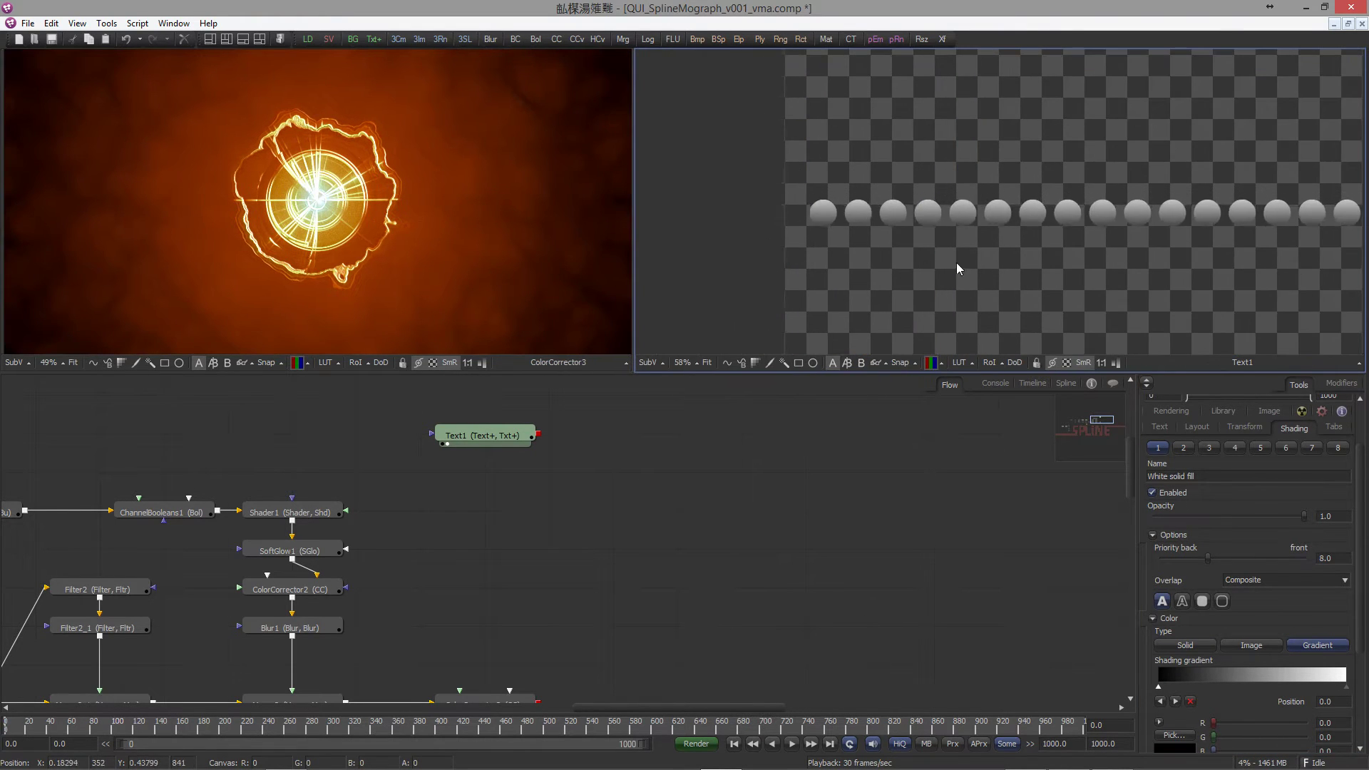
Step: Sample dark brown for the start and orange for the end of Text1's shading gradient from the image in the first viewer
drag(1161, 689, 1149, 690)
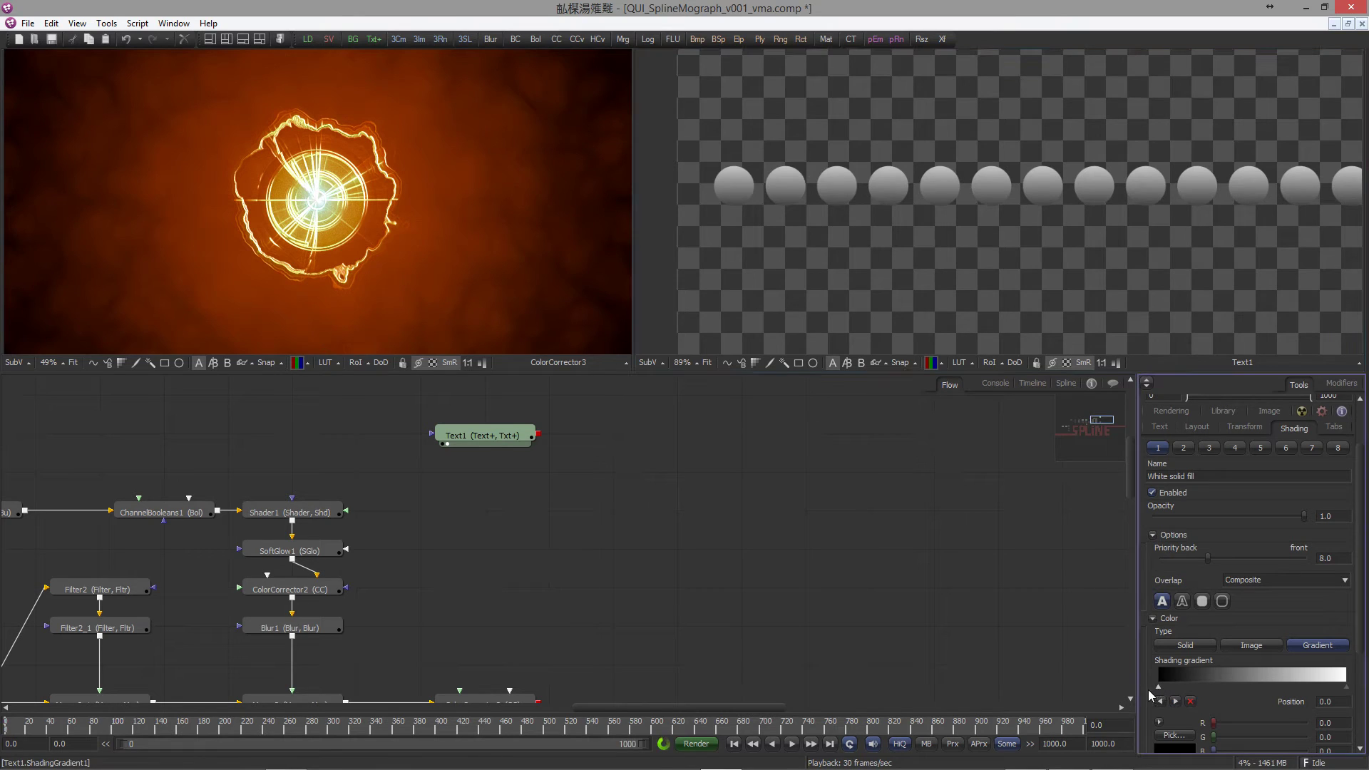
drag(523, 382, 509, 214)
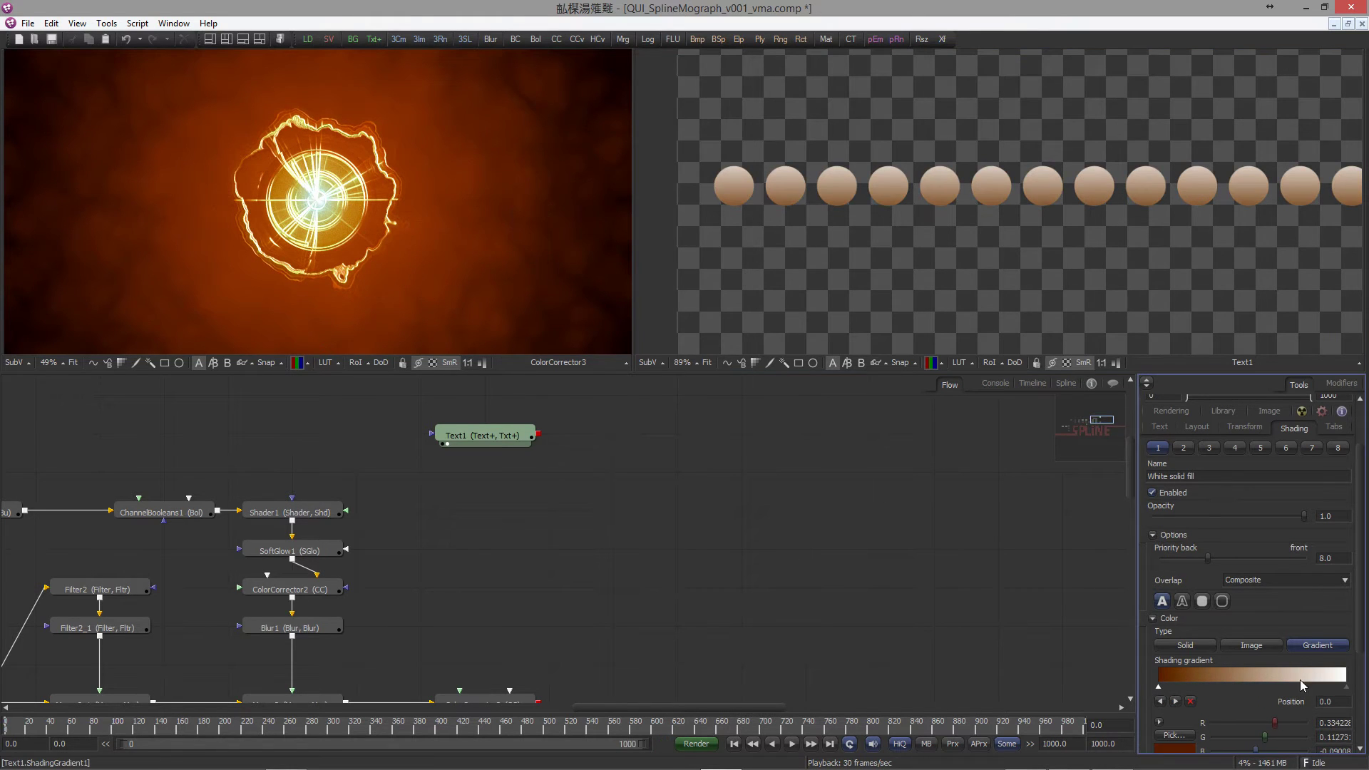
click(1346, 687)
drag(1018, 614, 361, 150)
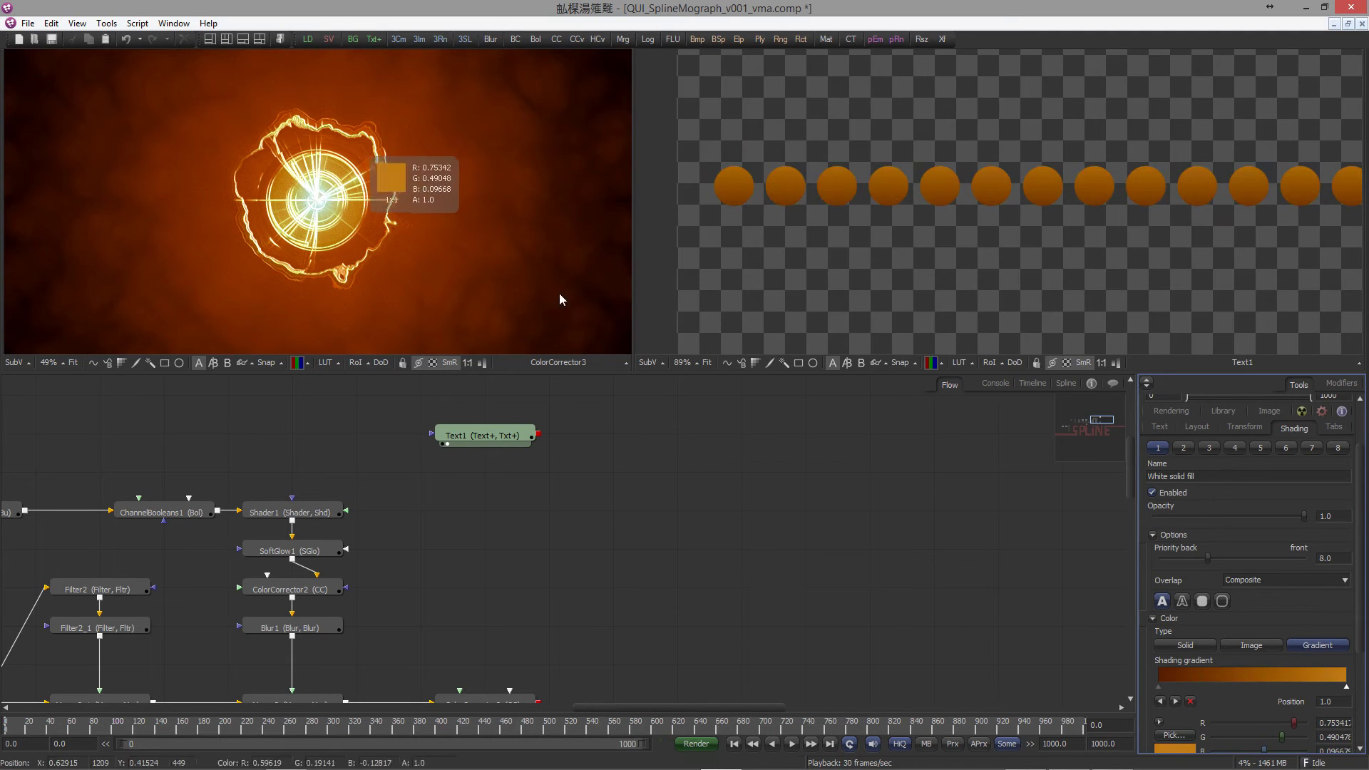
Step: Enable Text1's second shading element, the Red outline
scroll(1144, 631, down, 2)
scroll(1177, 571, up, 5)
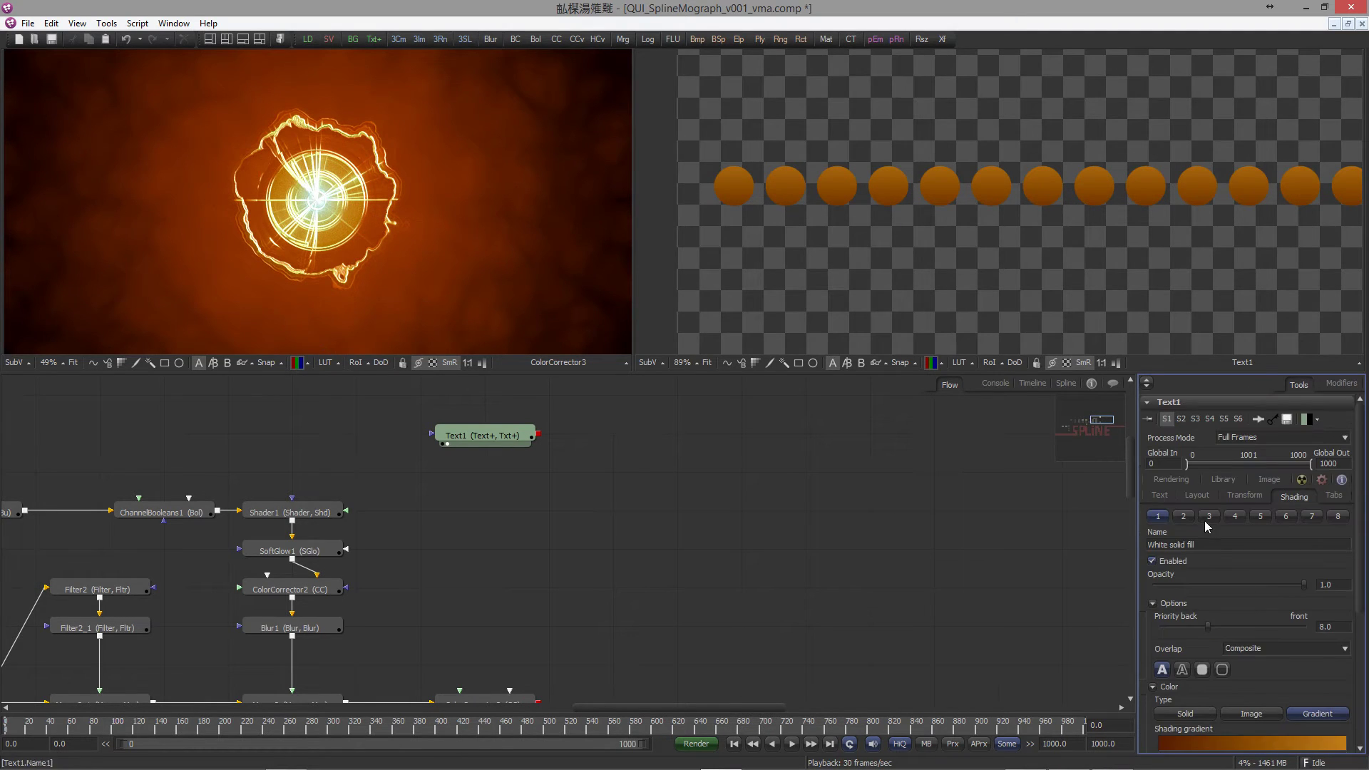
click(1183, 516)
click(1152, 561)
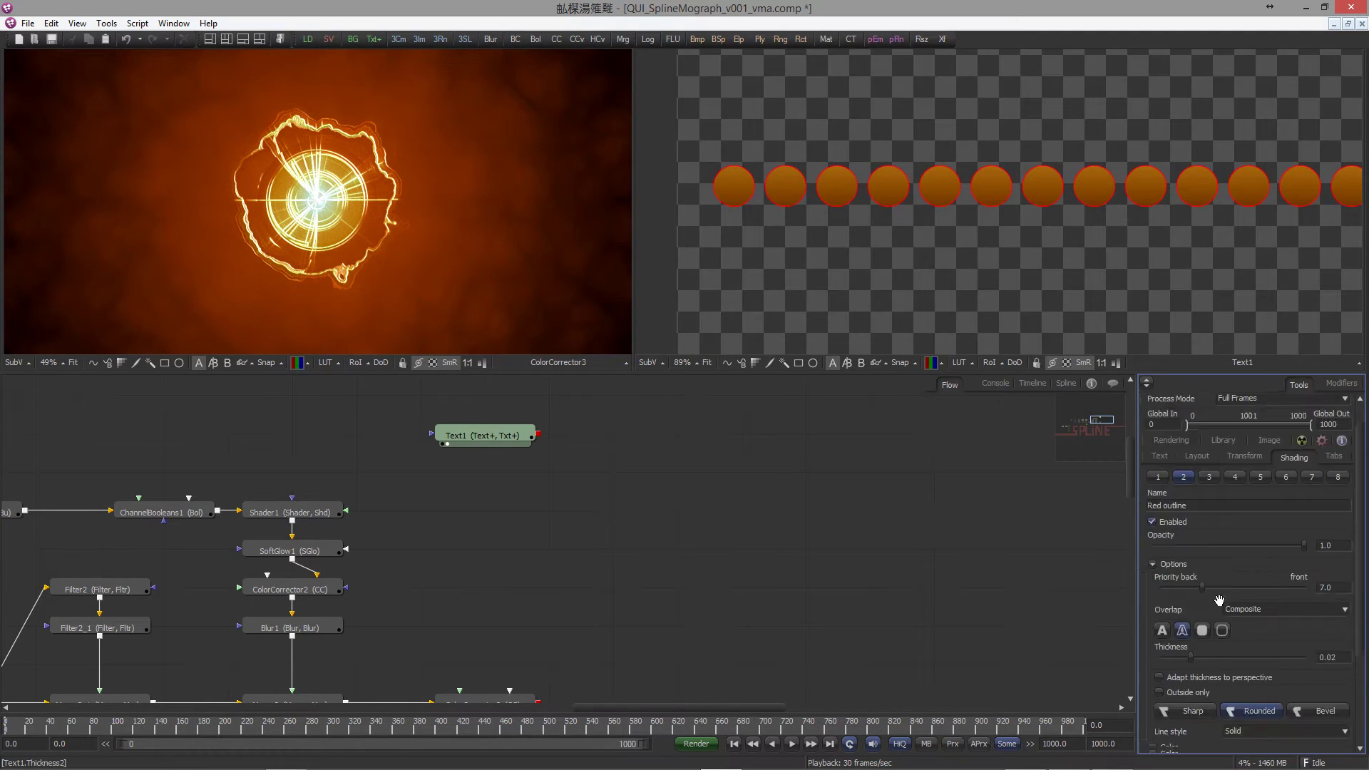
Step: Switch the color type of Text1's Red outline shading element from Solid to Gradient
scroll(1264, 665, down, 3)
scroll(1264, 665, up, 3)
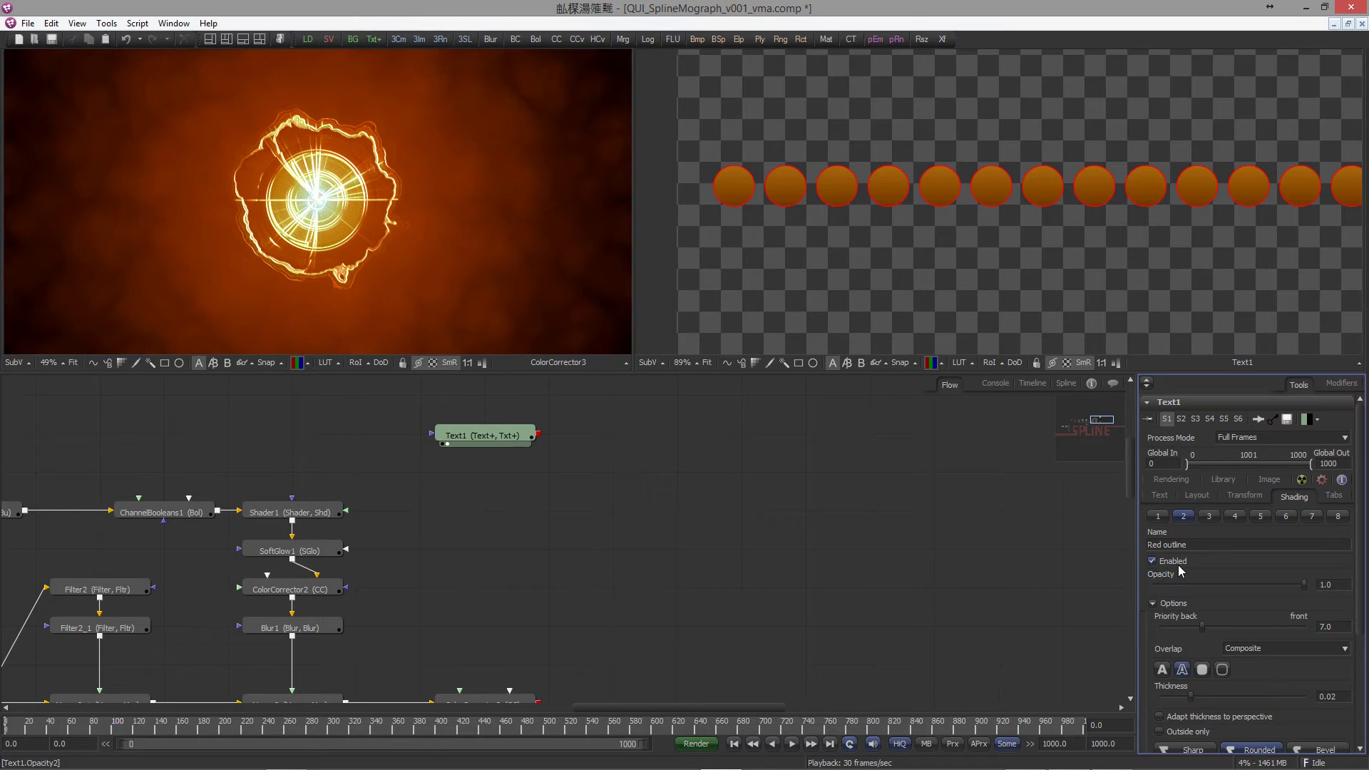
scroll(1226, 588, down, 3)
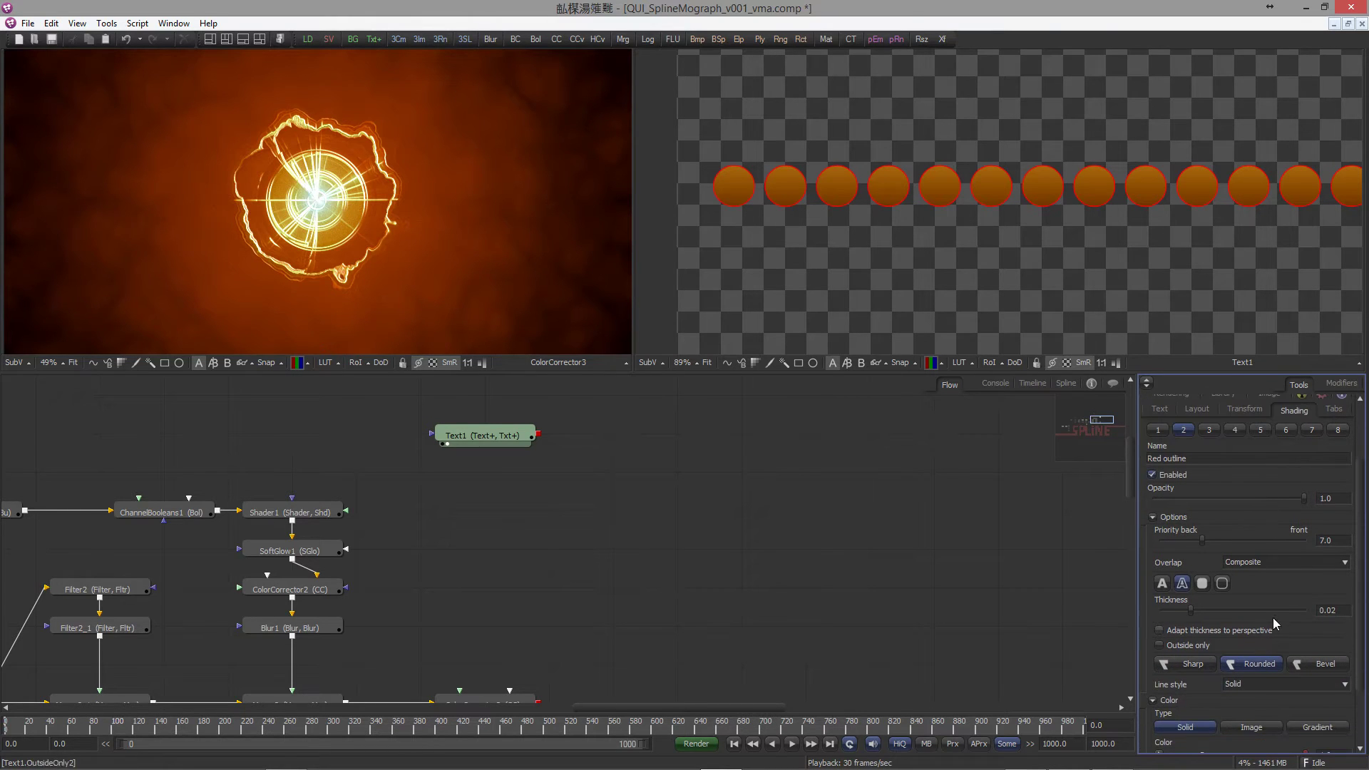
scroll(1274, 623, down, 3)
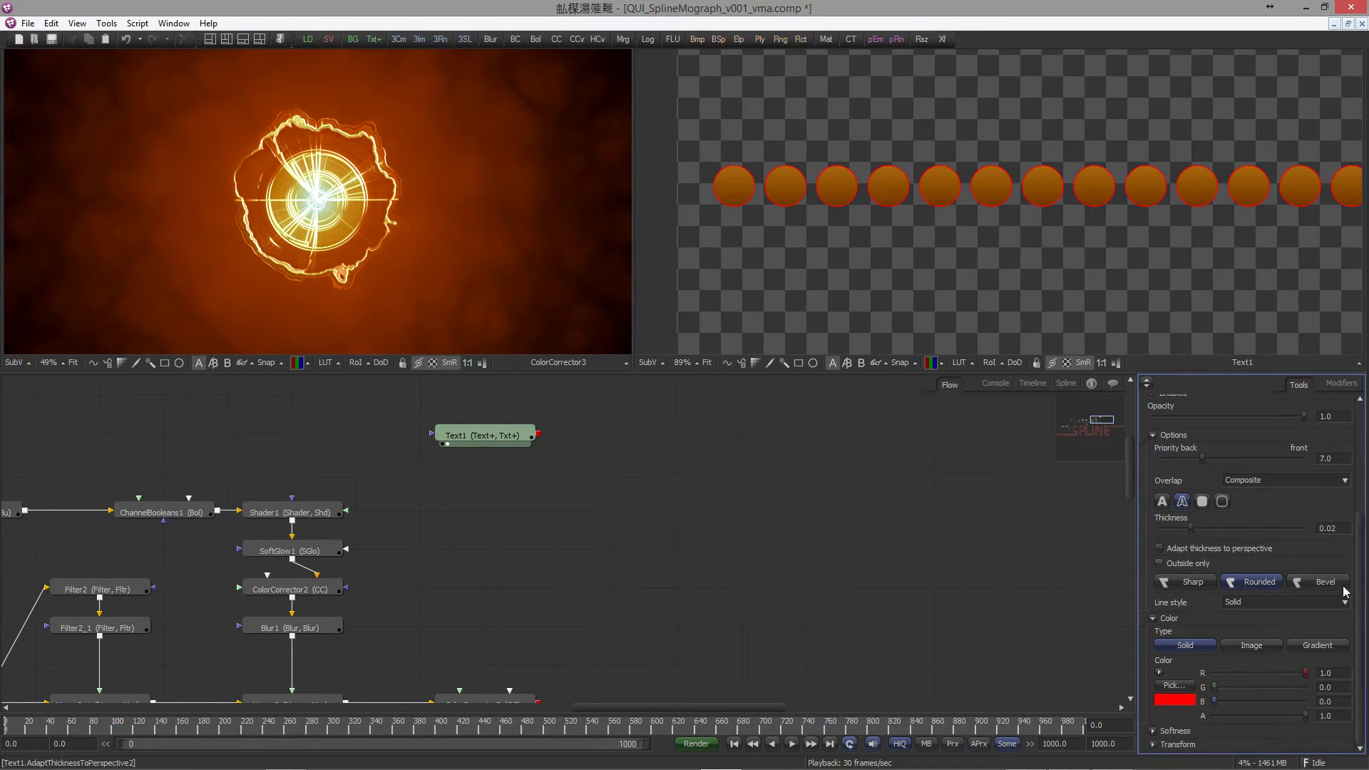
click(1316, 645)
scroll(1325, 613, down, 5)
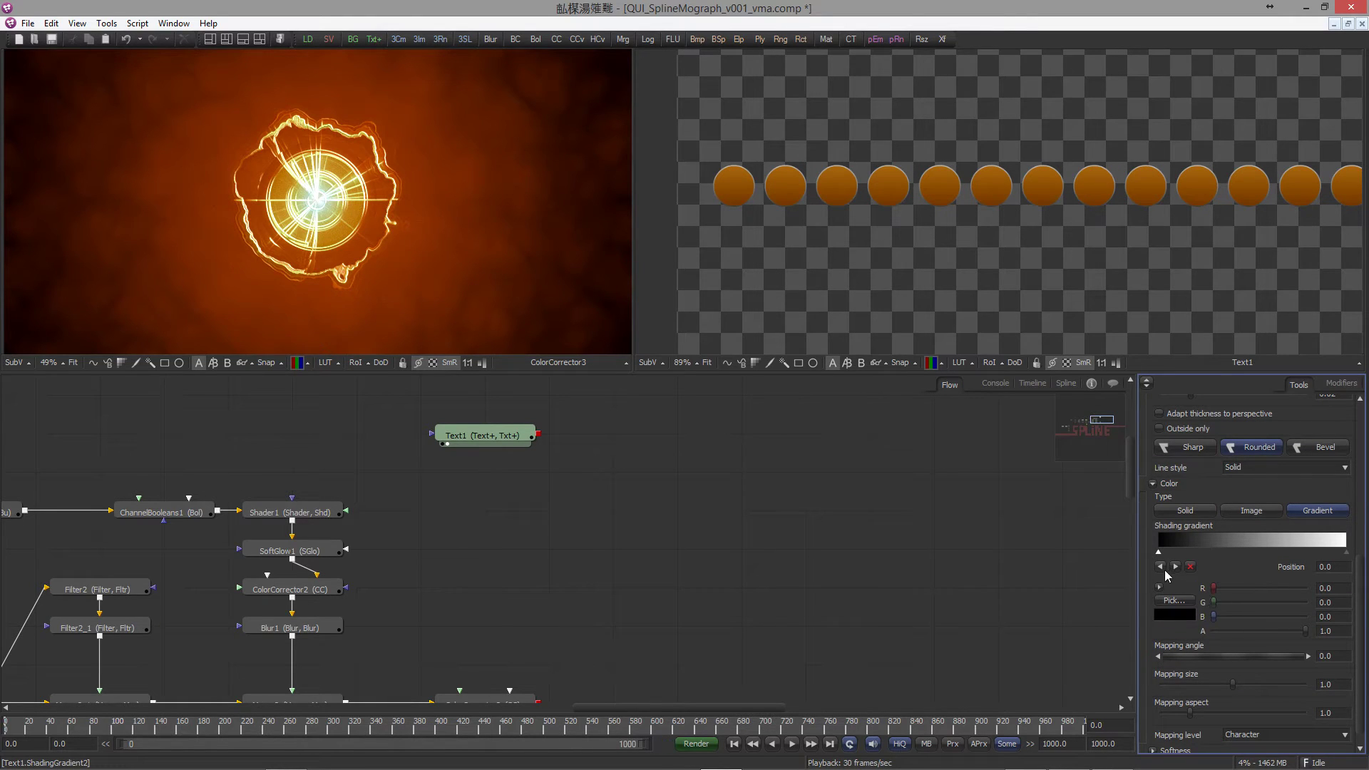
Step: Sample golden orange for the start and pale yellow for the end of the outline gradient from the glowing image in the first viewer
drag(1165, 589, 353, 196)
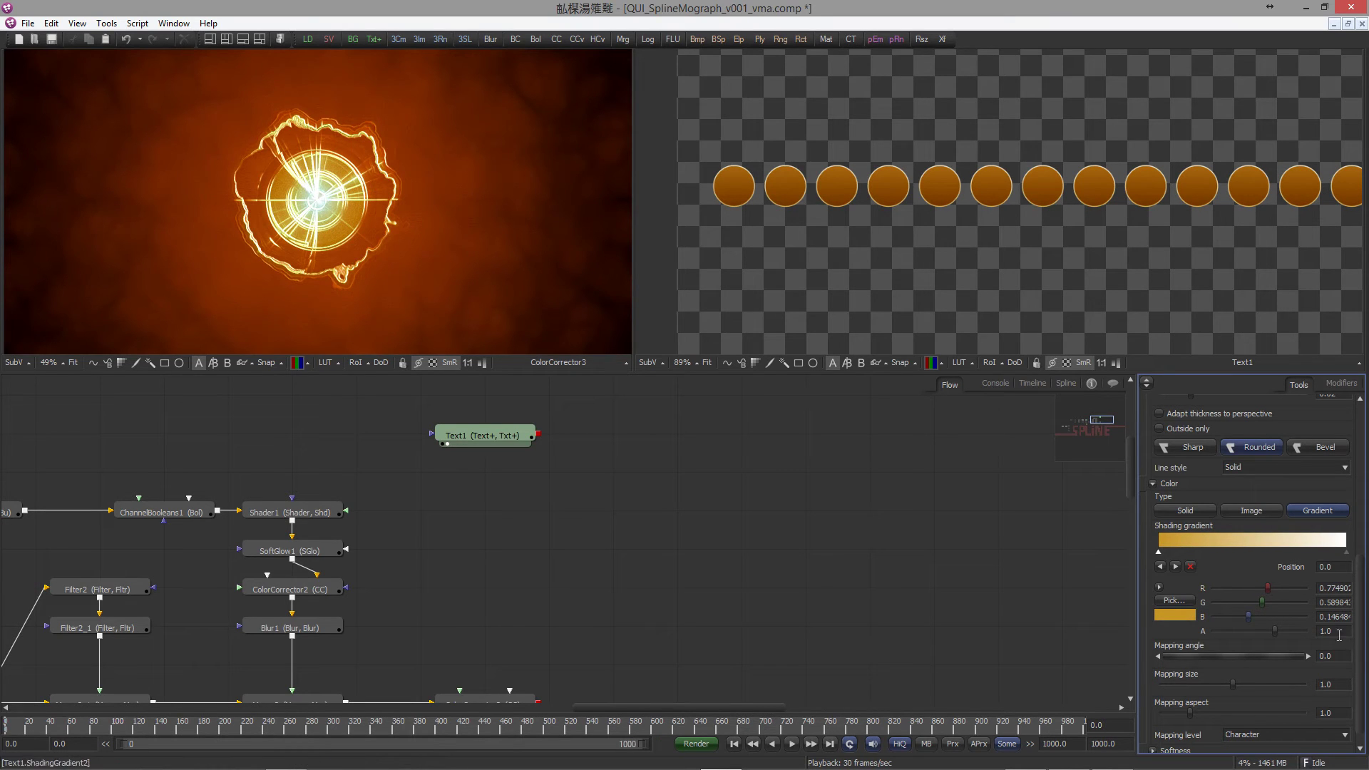
click(1346, 554)
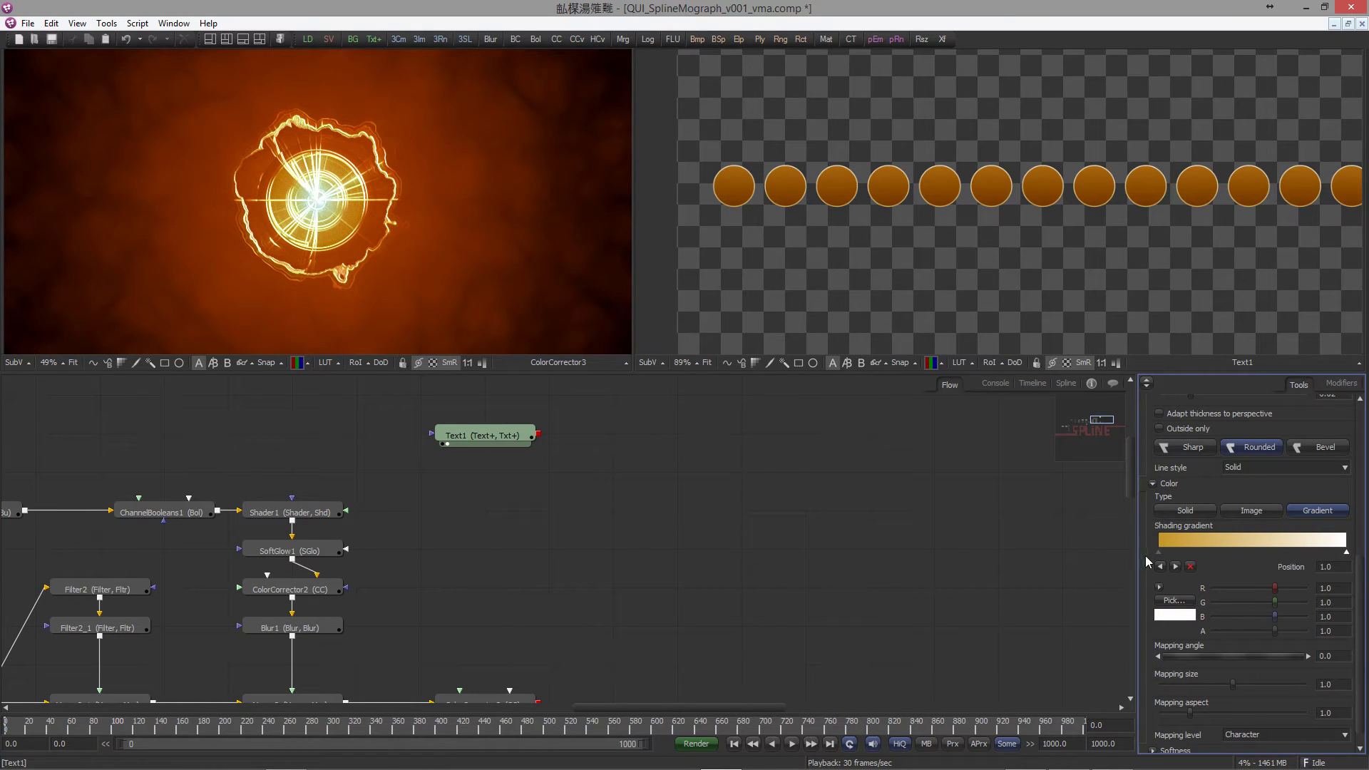
drag(1173, 603, 357, 185)
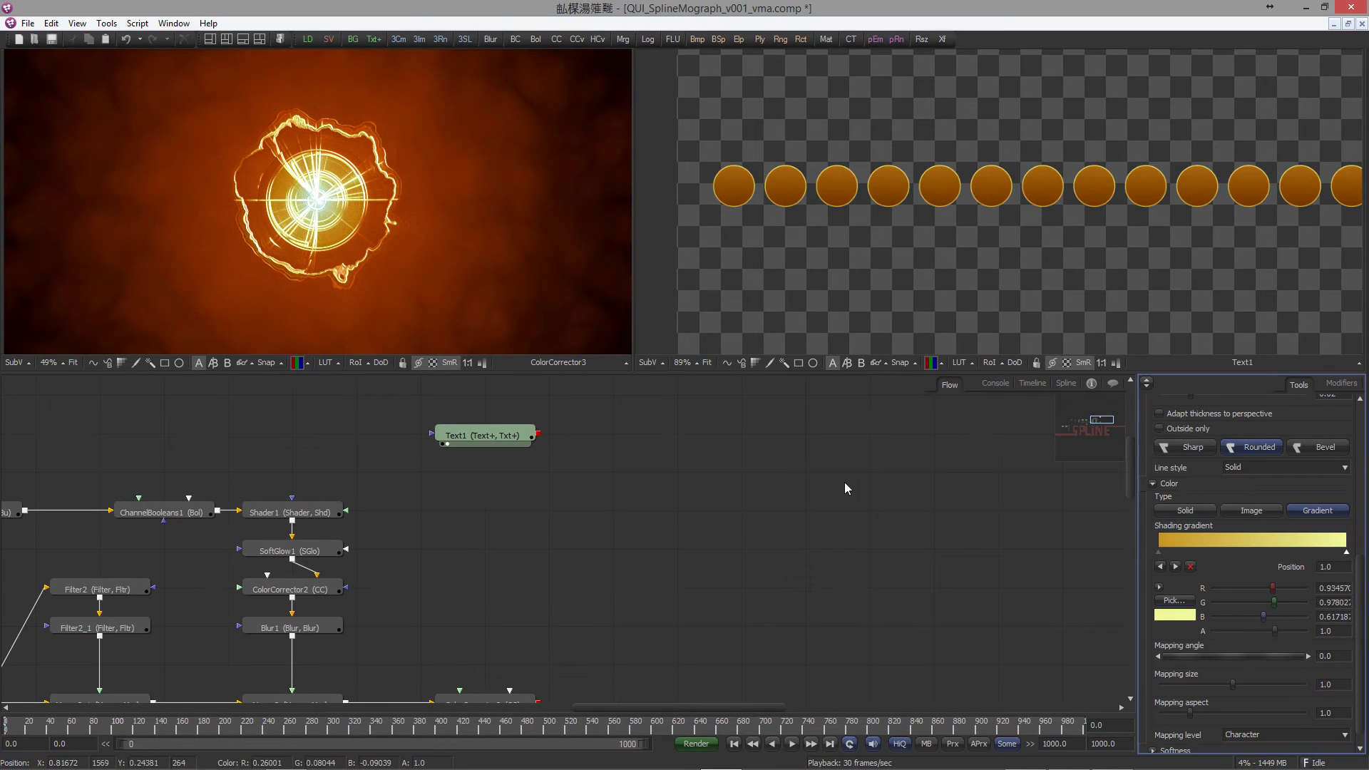
Step: Shift the outline gradient's start color to red by lowering green to about 0.085 and blue to about -0.515
click(1159, 553)
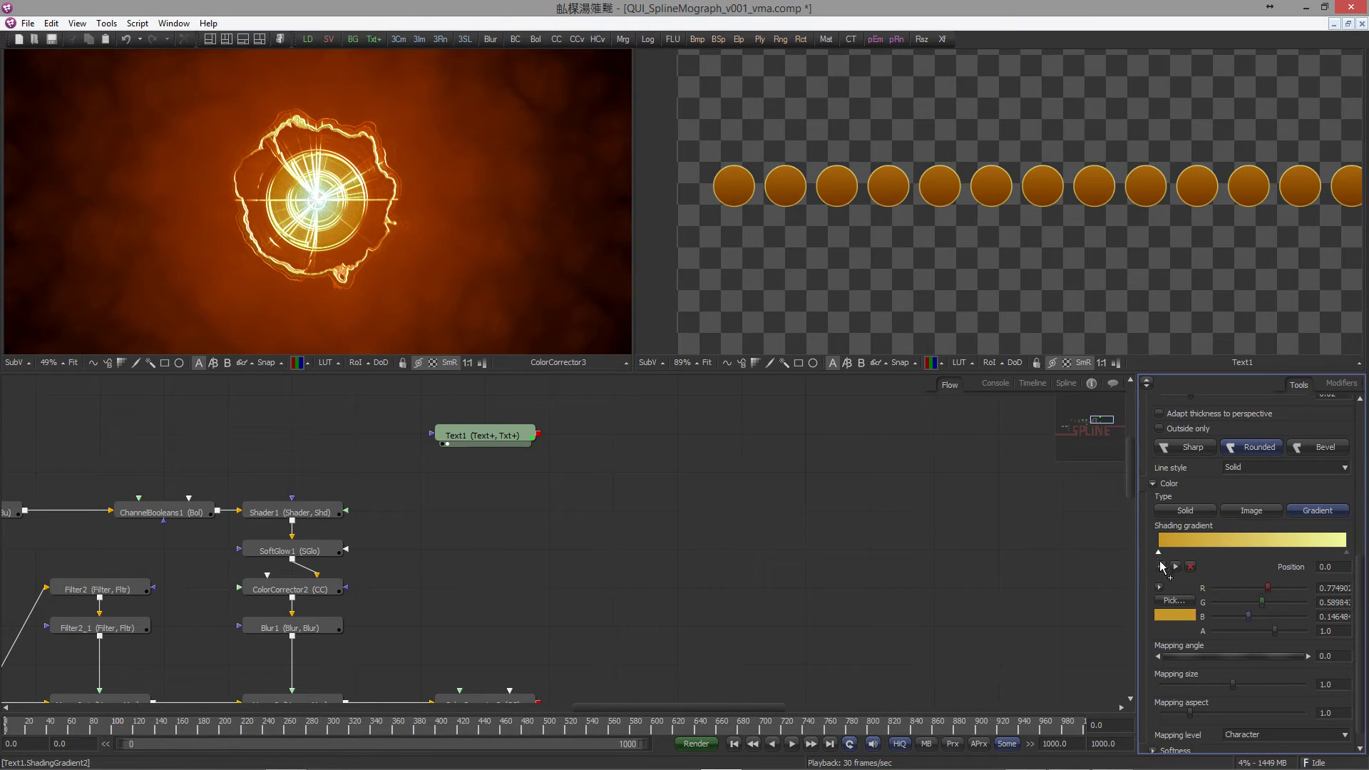
drag(1261, 602, 1247, 602)
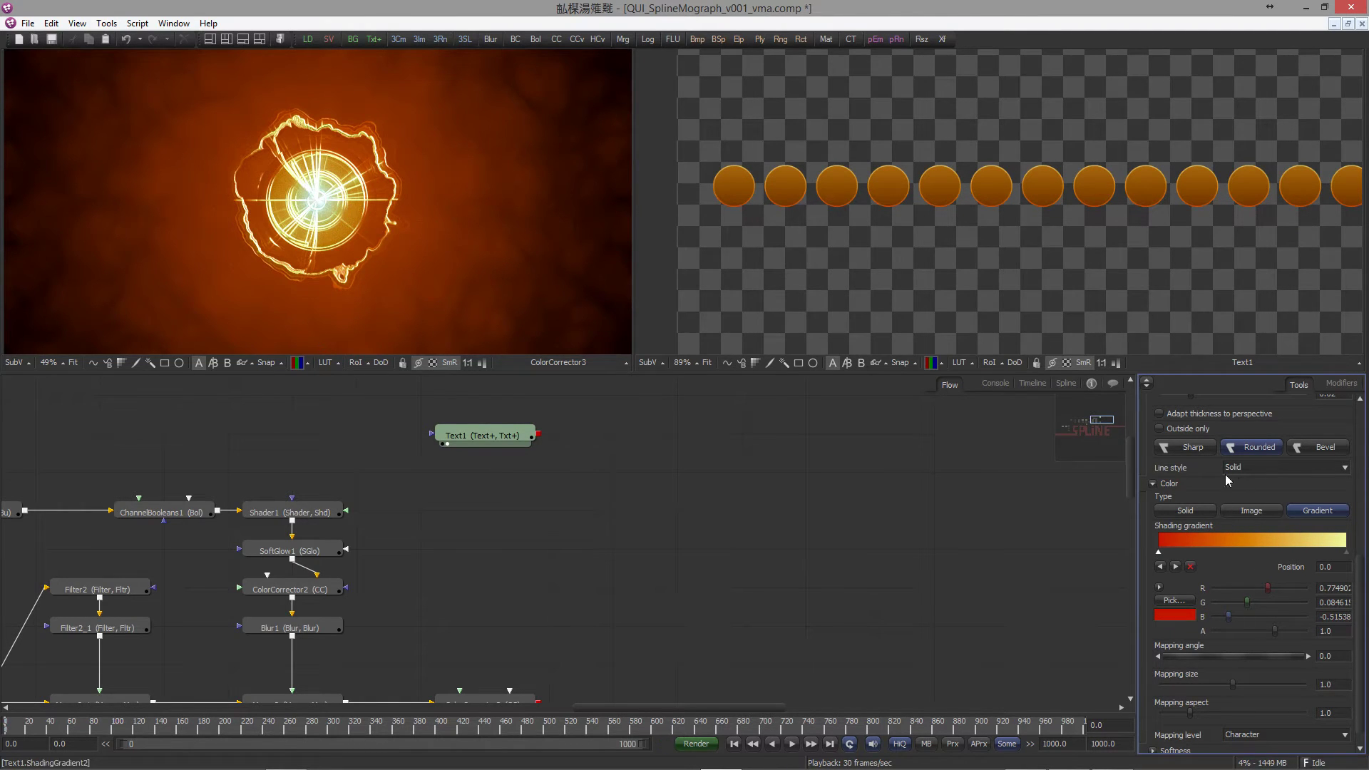
scroll(1228, 480, up, 5)
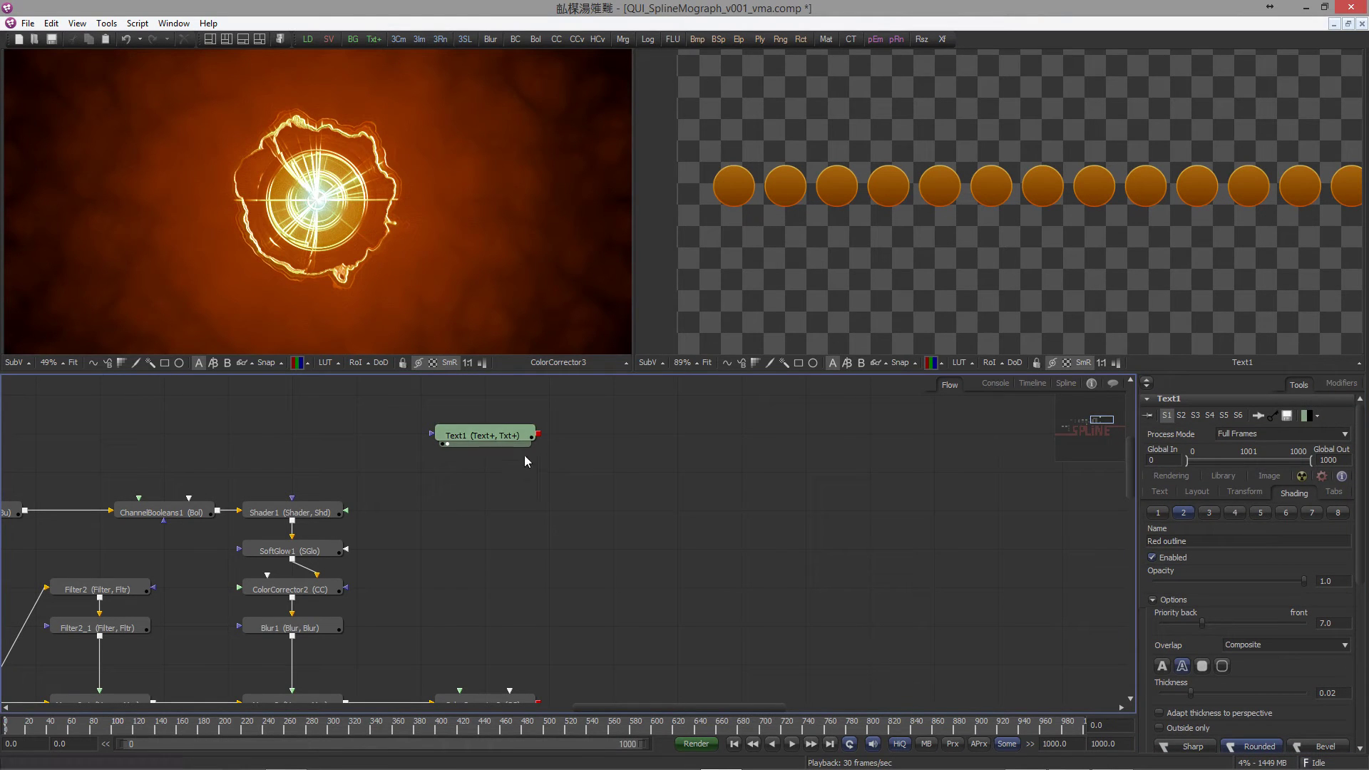
Step: Add a Coordinate Space tool after Text1, shown in the second viewer, with its shape set to Polar to Rectangular
click(510, 436)
click(137, 24)
mouse_move(106, 24)
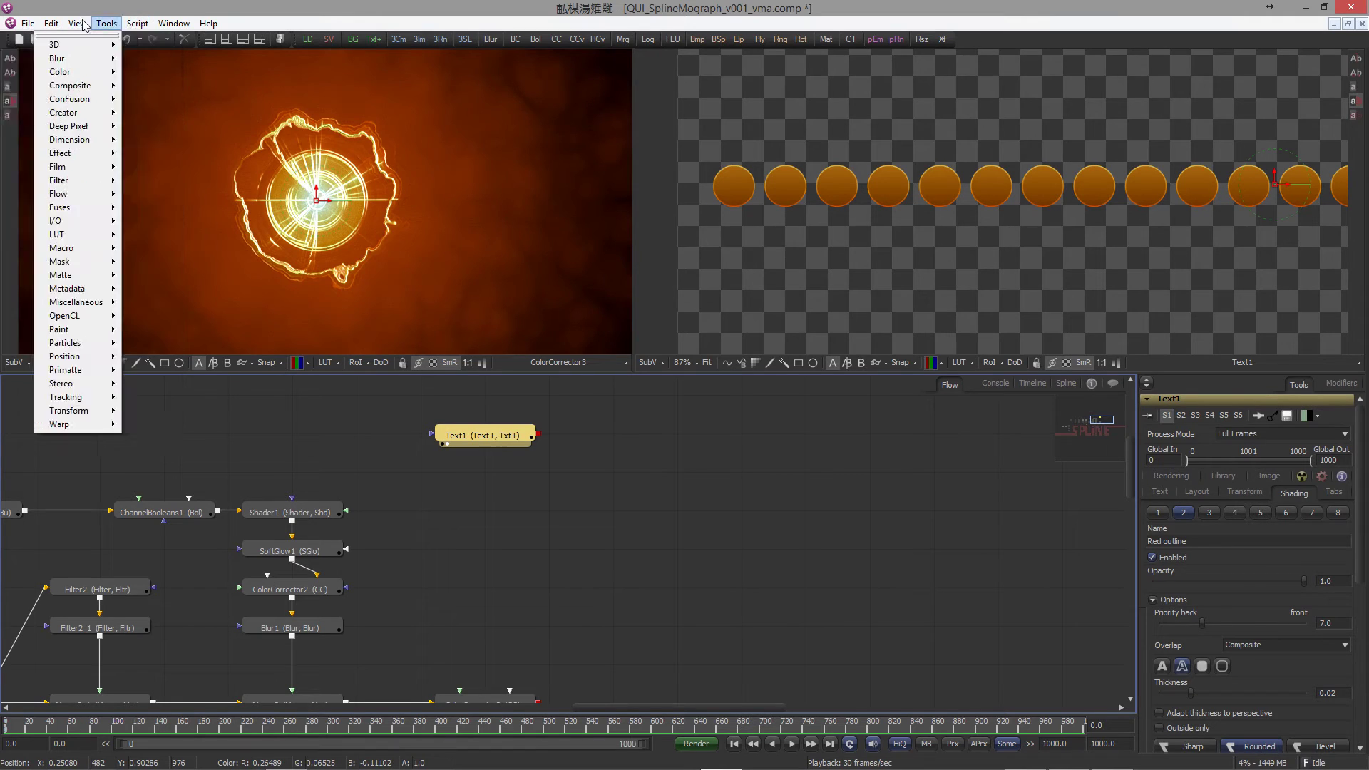
mouse_move(93, 427)
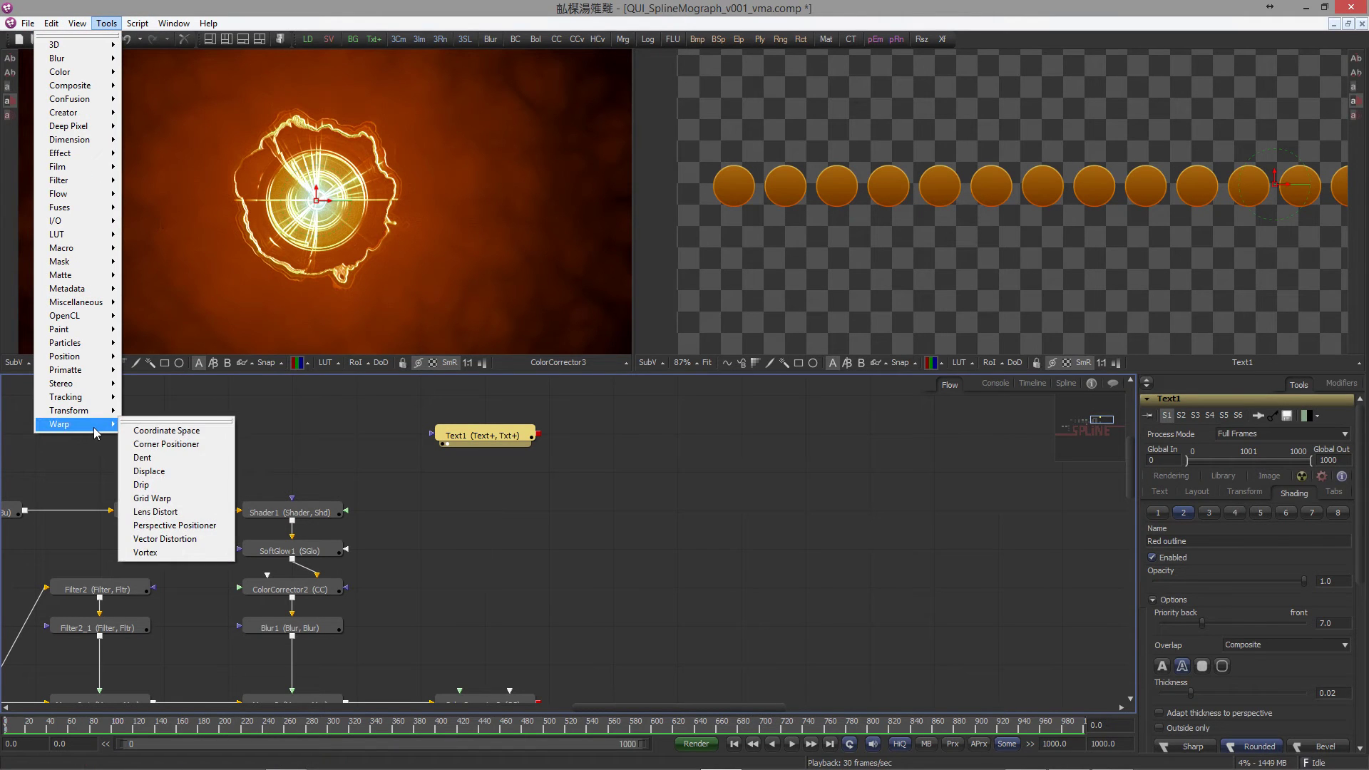
click(164, 430)
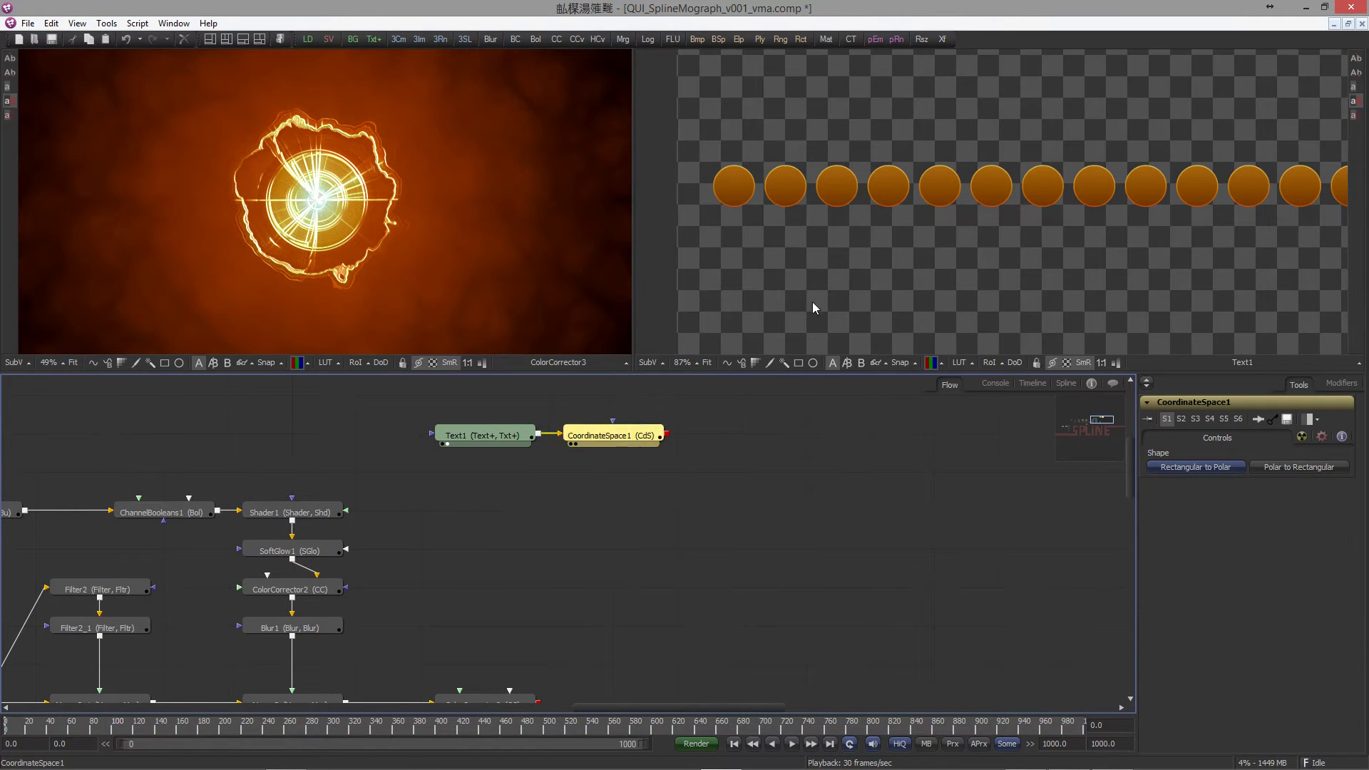
key(2)
scroll(764, 238, down, 3)
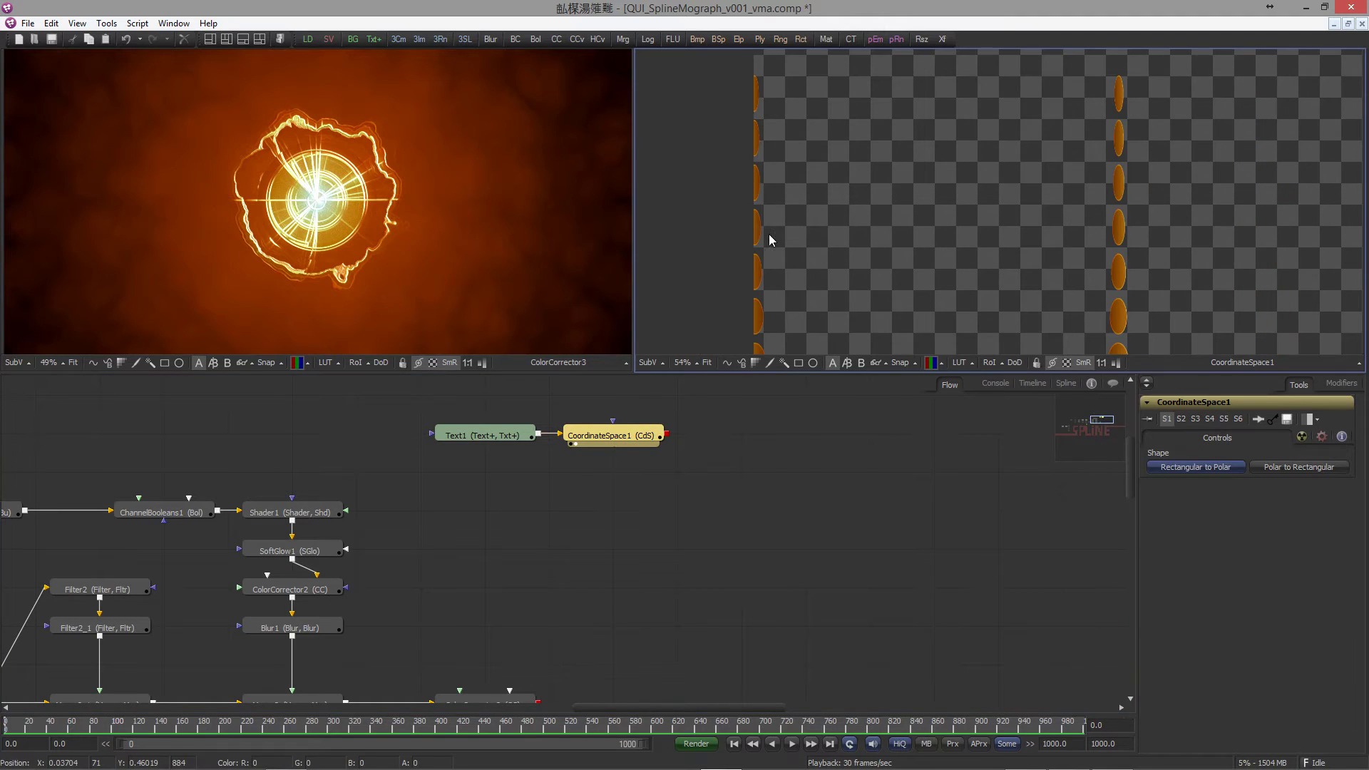
click(1298, 468)
scroll(1049, 229, down, 4)
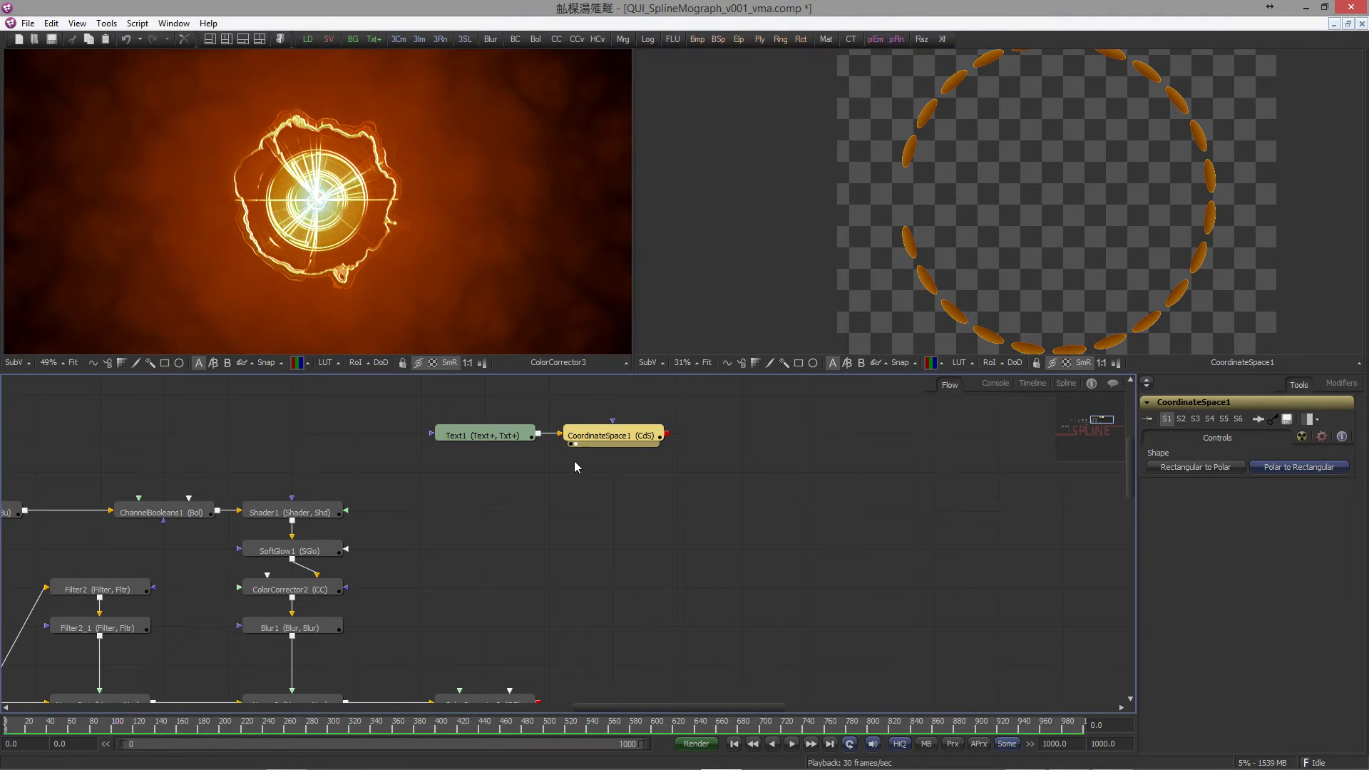
Step: Append two more l characters to Text1's Wingdings text to fill the gap in the dot ring
click(480, 437)
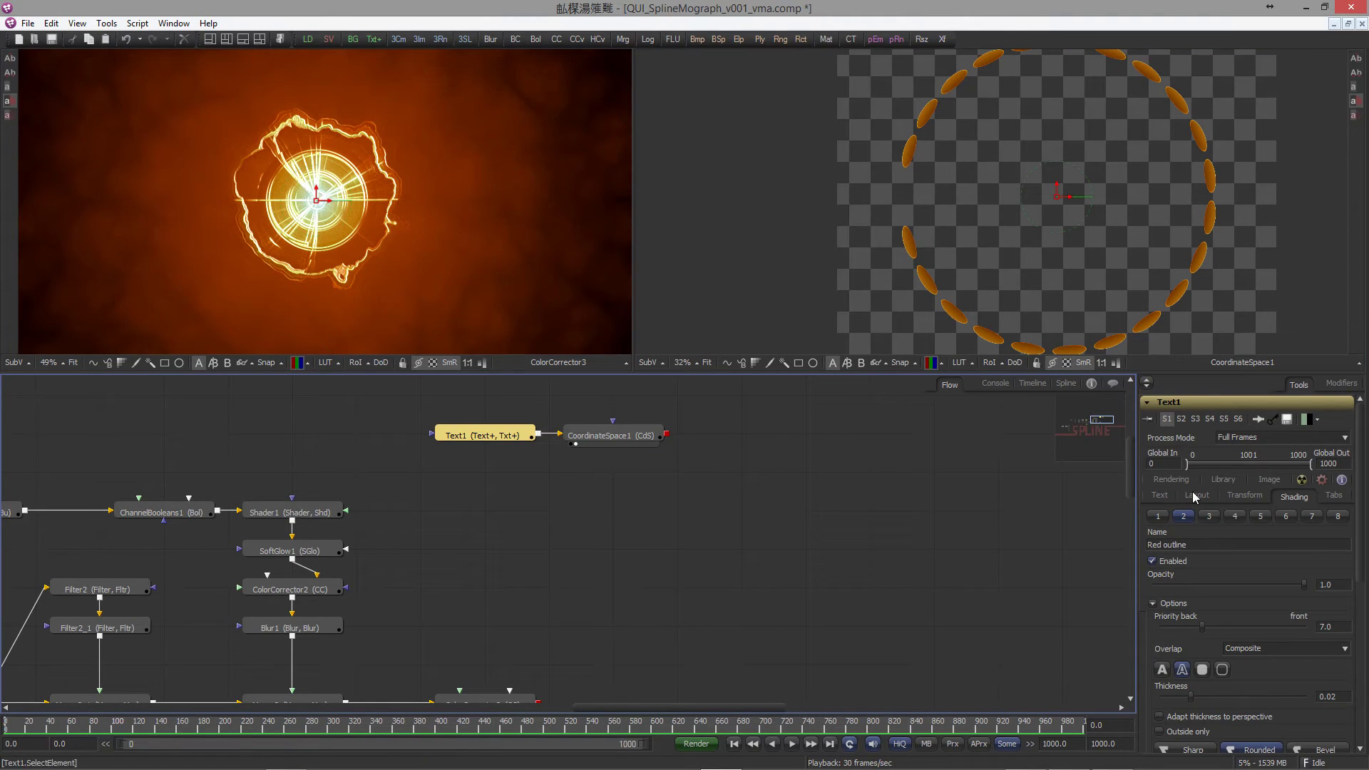
click(1160, 495)
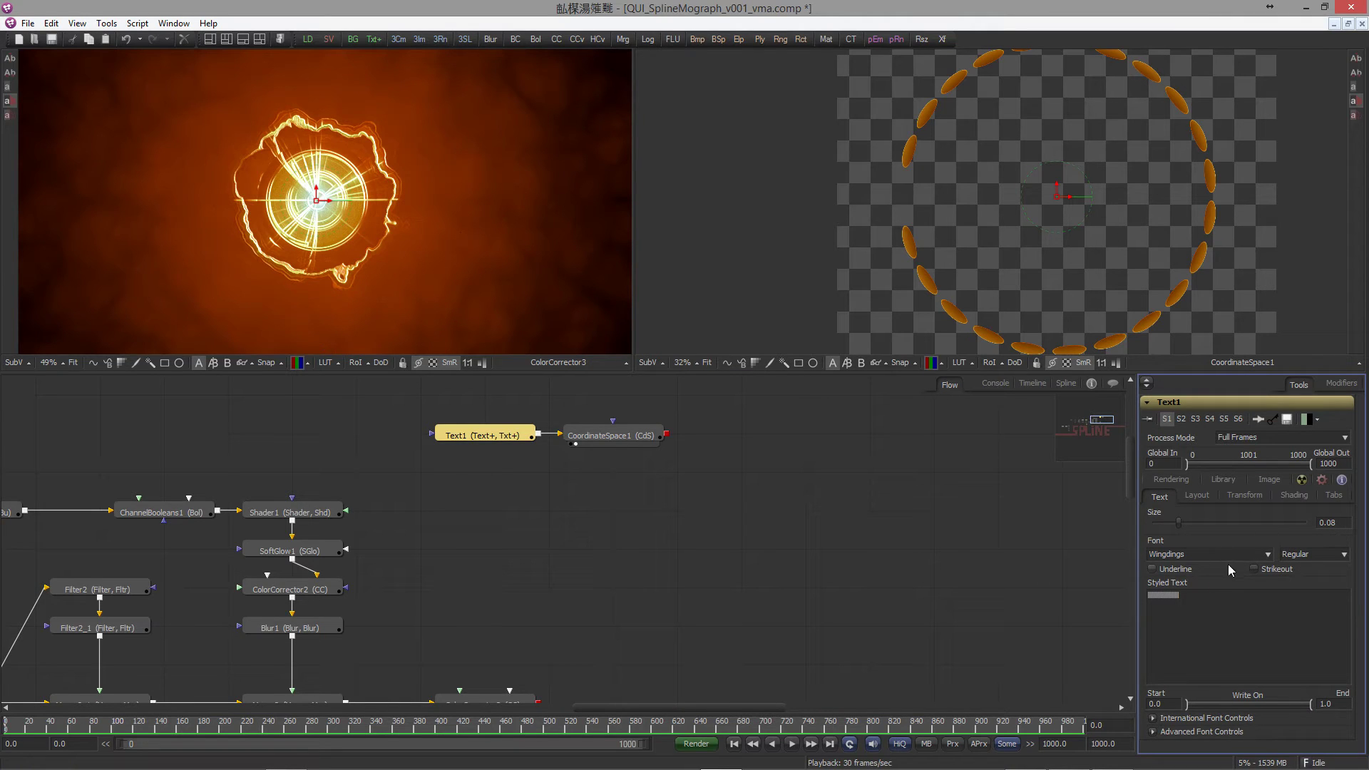
click(1171, 601)
text(ll)
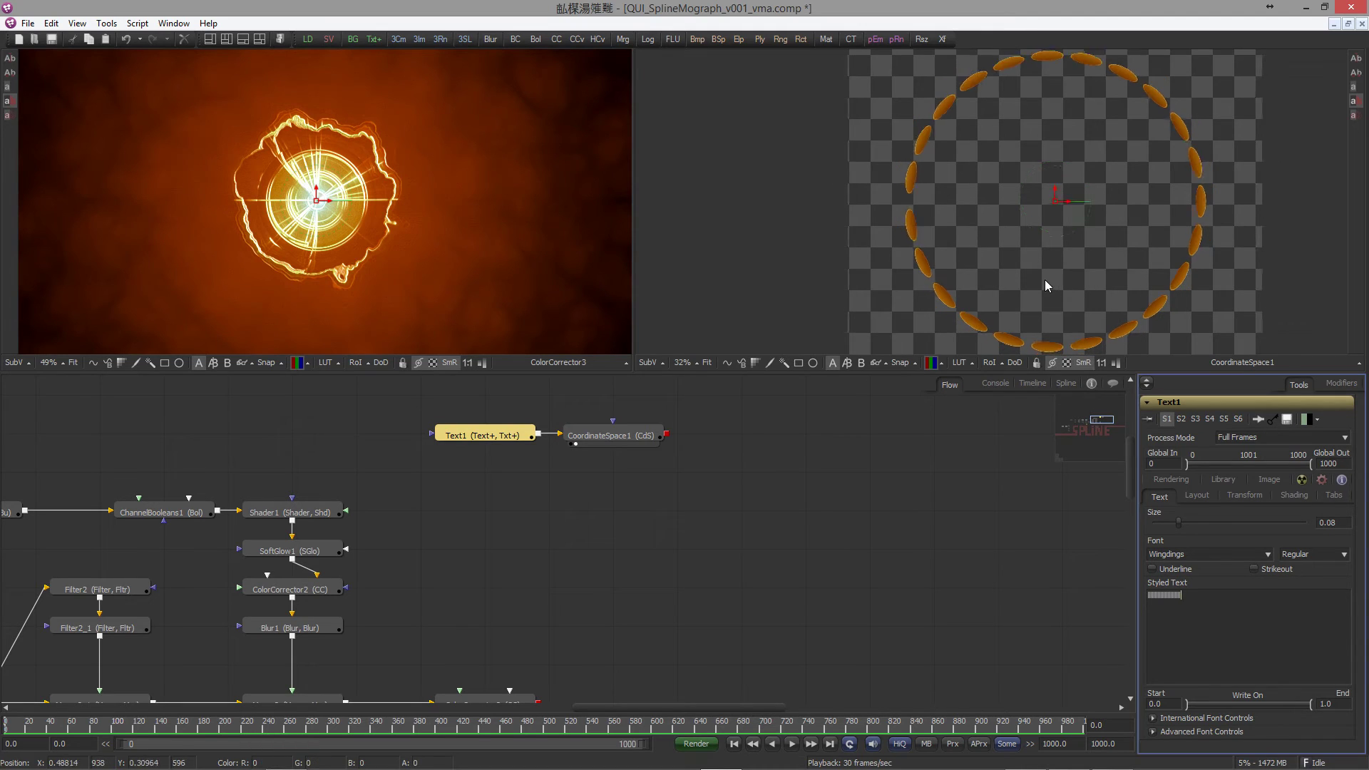
key(ctrl+f)
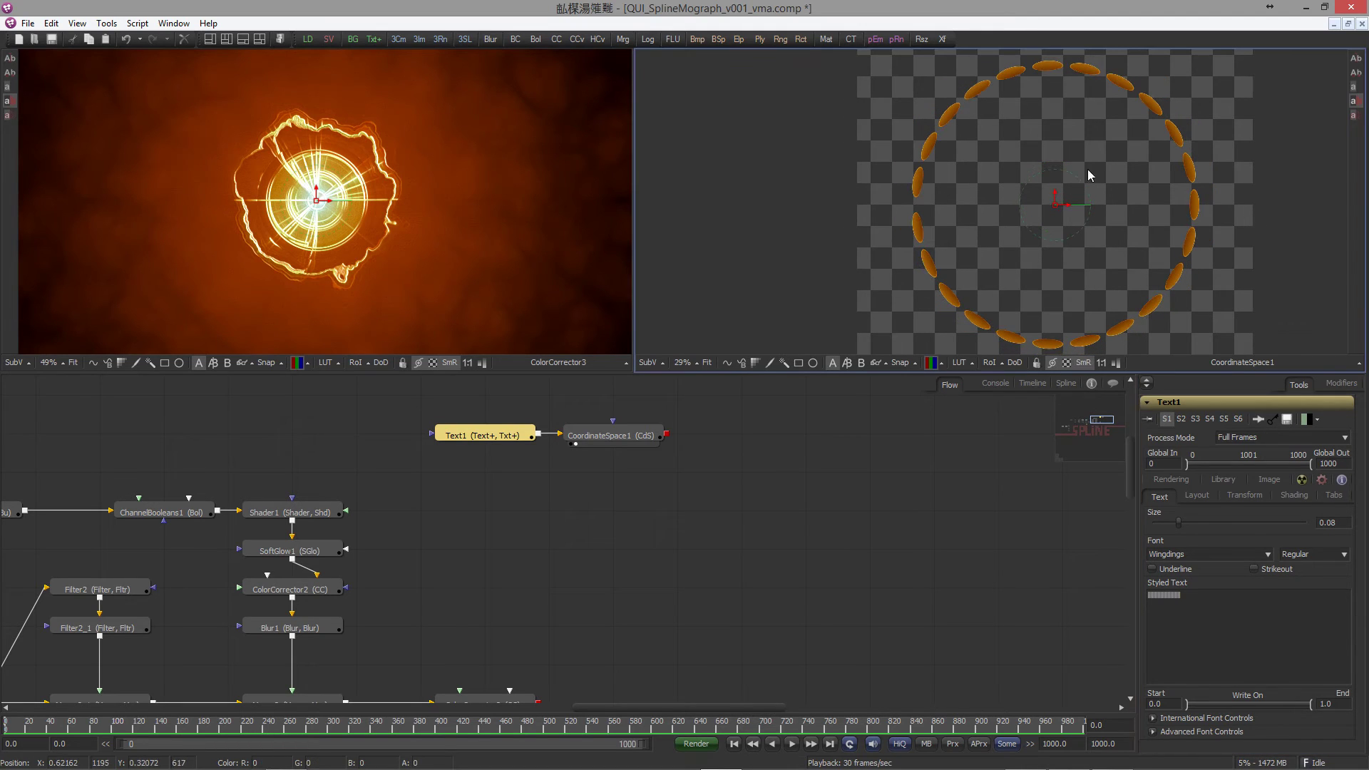
Step: Increase Text1's text size to 0.118 for larger dots and reframe the ring in the second viewer
drag(1336, 527, 1332, 524)
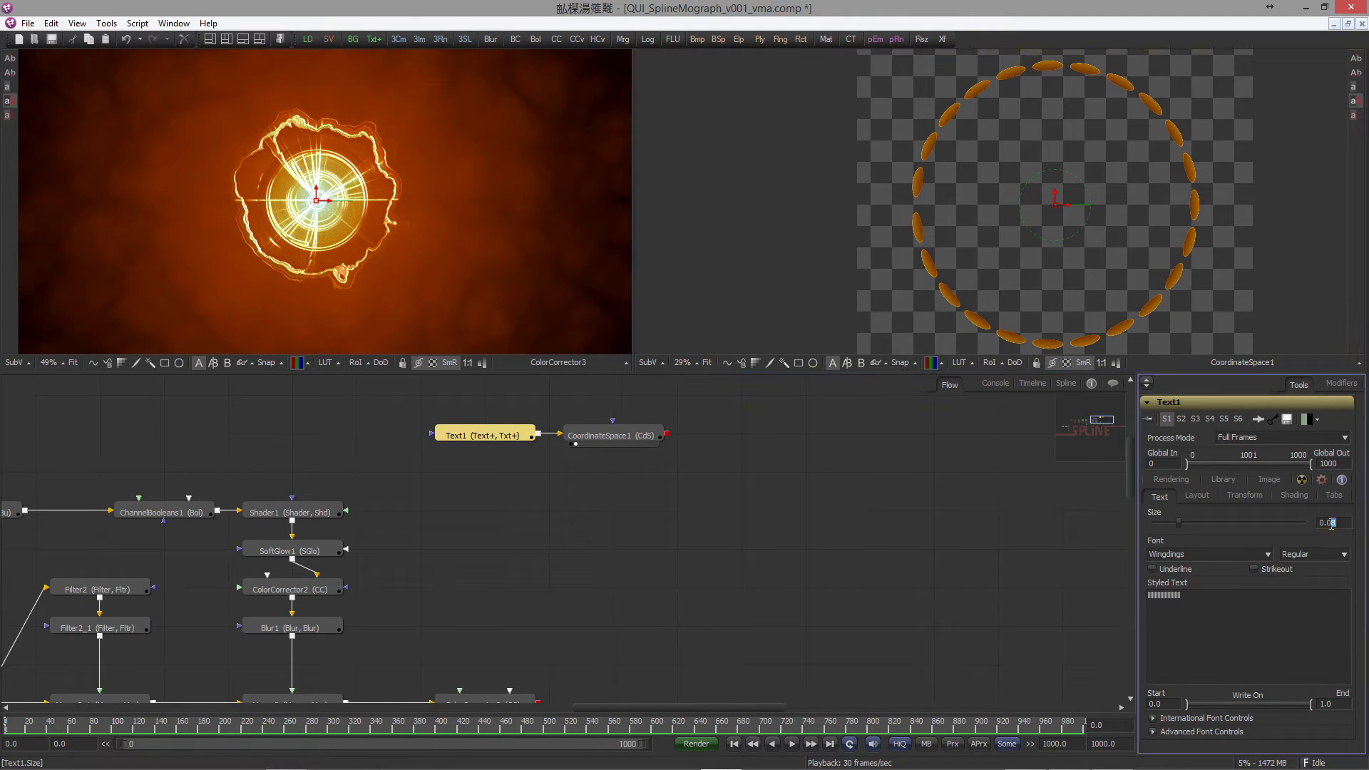
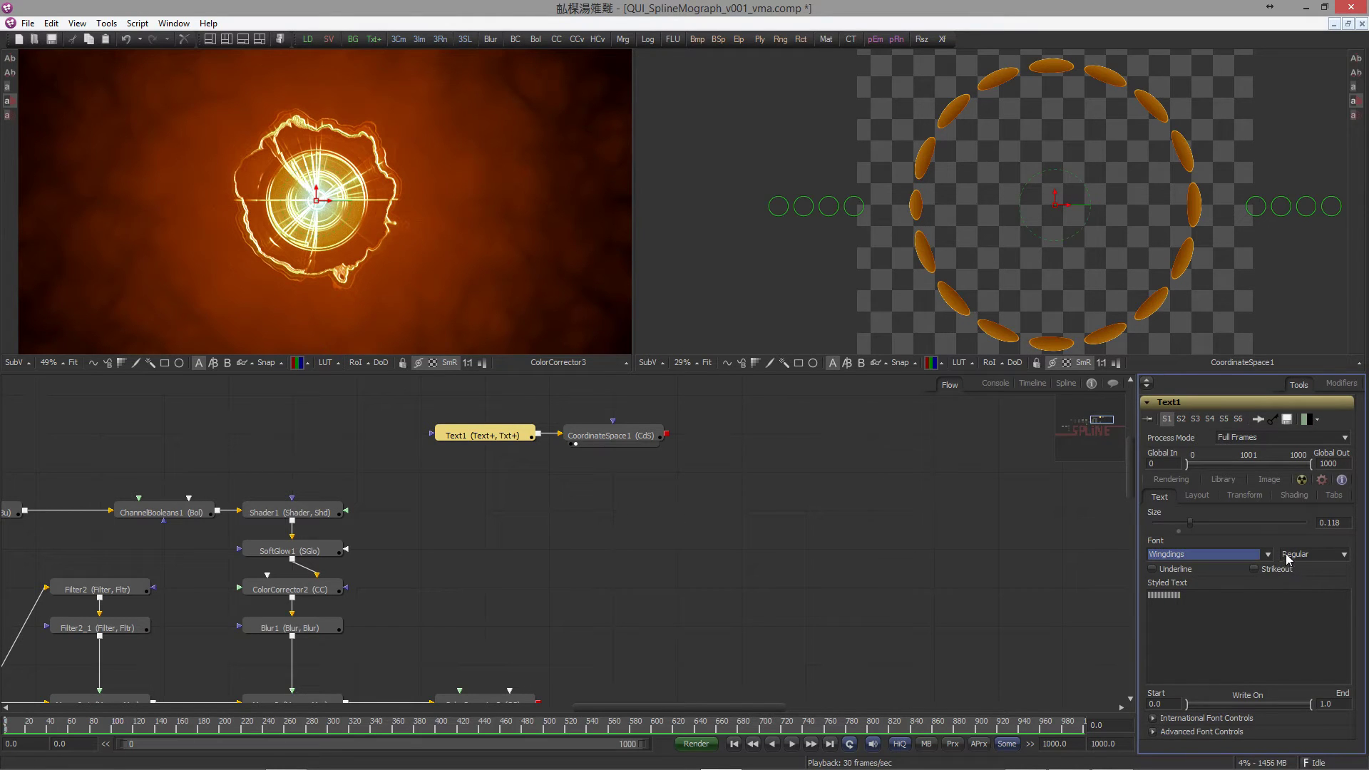
click(993, 525)
mouse_move(929, 237)
mouse_down()
mouse_move(882, 247)
mouse_move(937, 231)
mouse_up()
scroll(925, 260, down, 1)
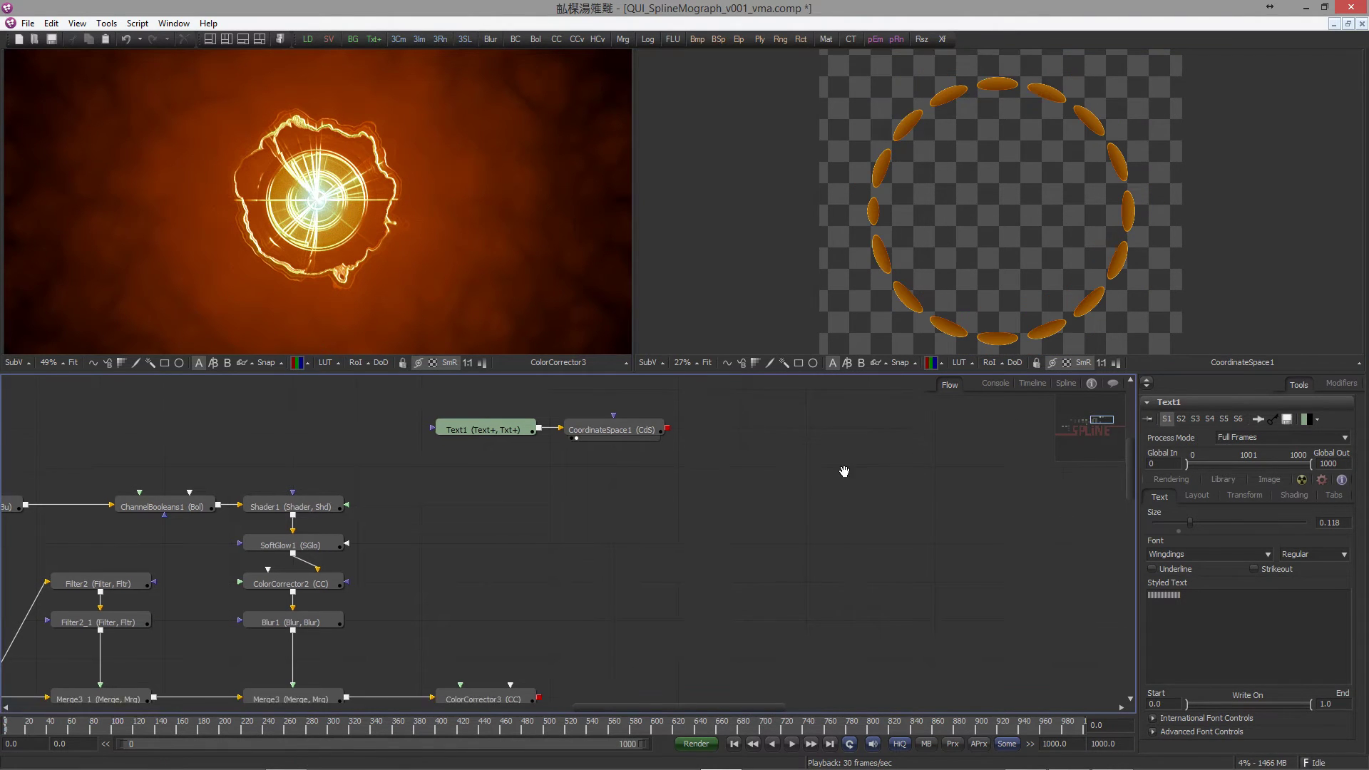
drag(844, 471, 835, 485)
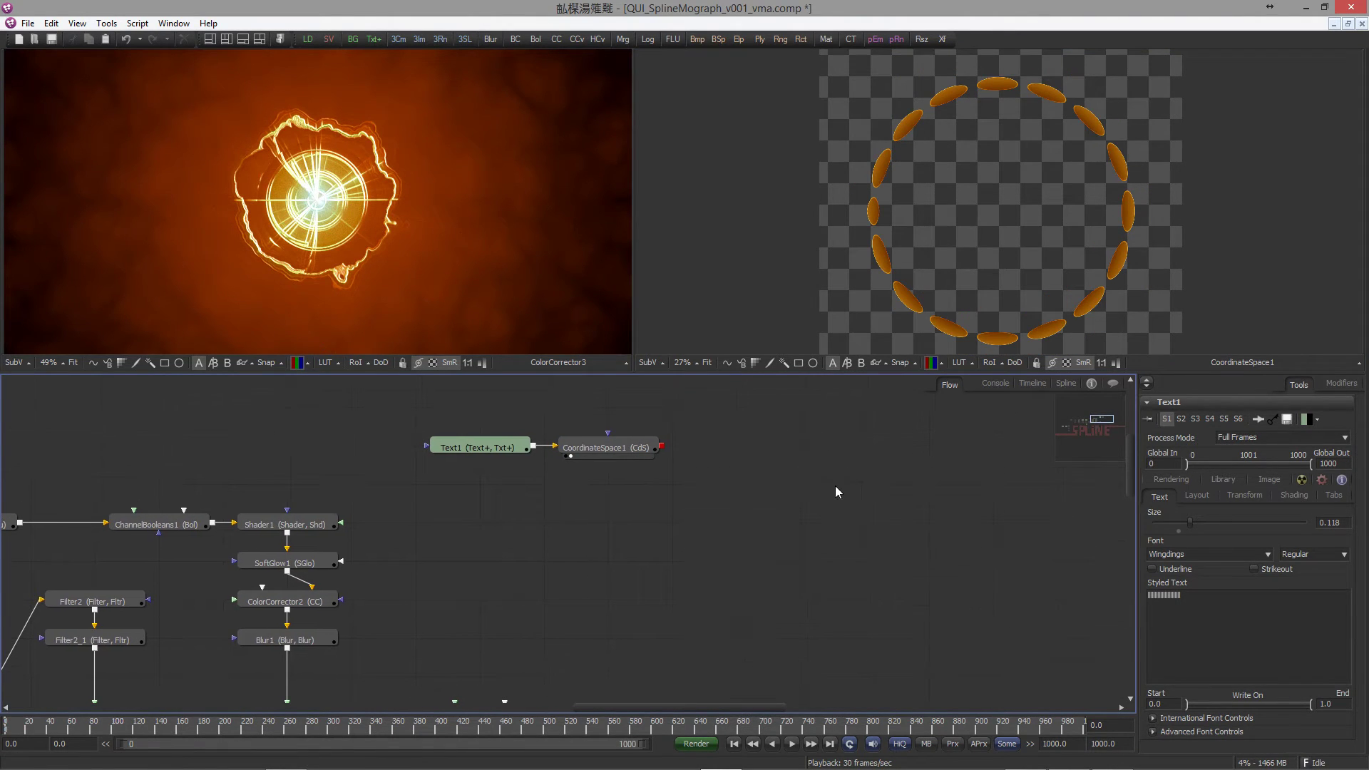
Step: Widen Text1's character spacing slightly to distribute the dots evenly around the ring
click(514, 448)
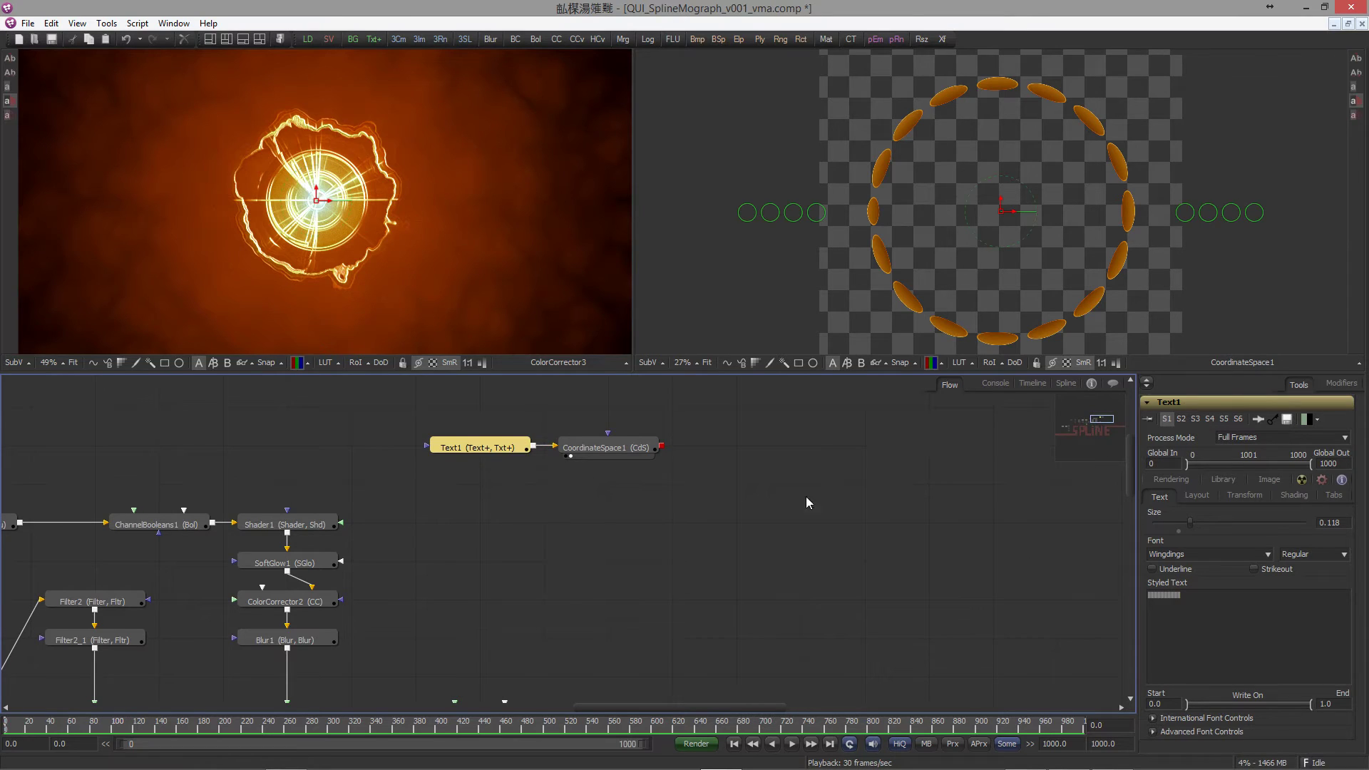
click(1226, 500)
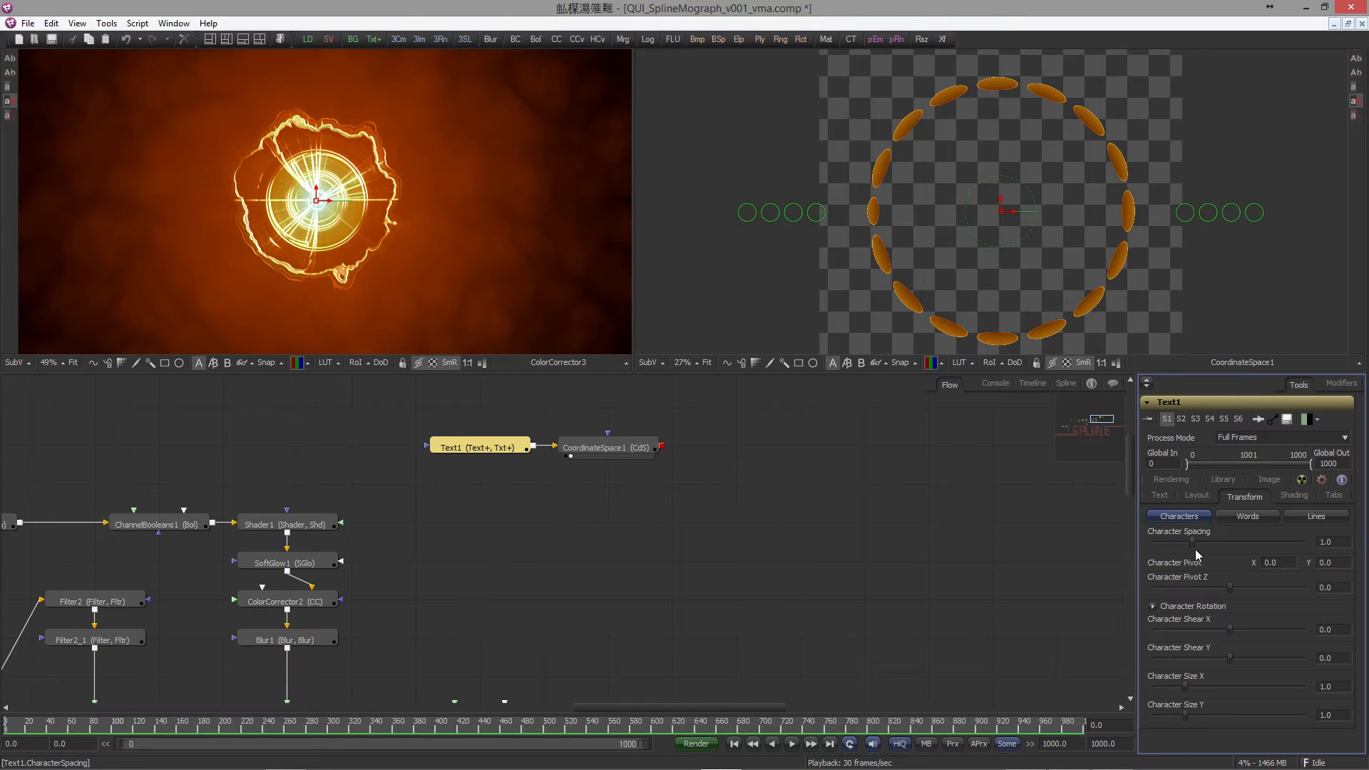
drag(1191, 544, 1185, 549)
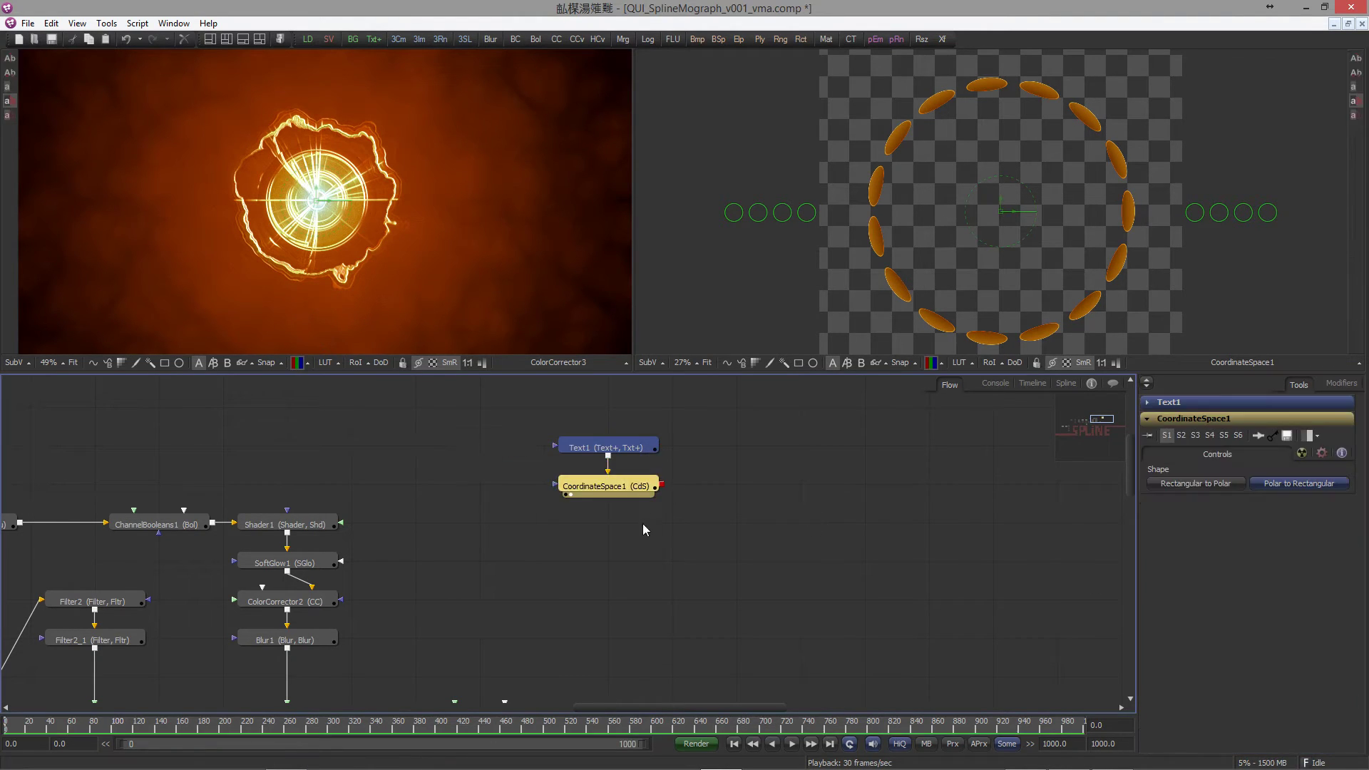
Step: Add a Merge tool in the empty flow area below CoordinateSpace1
click(643, 523)
key(ctrl+space)
text(merg)
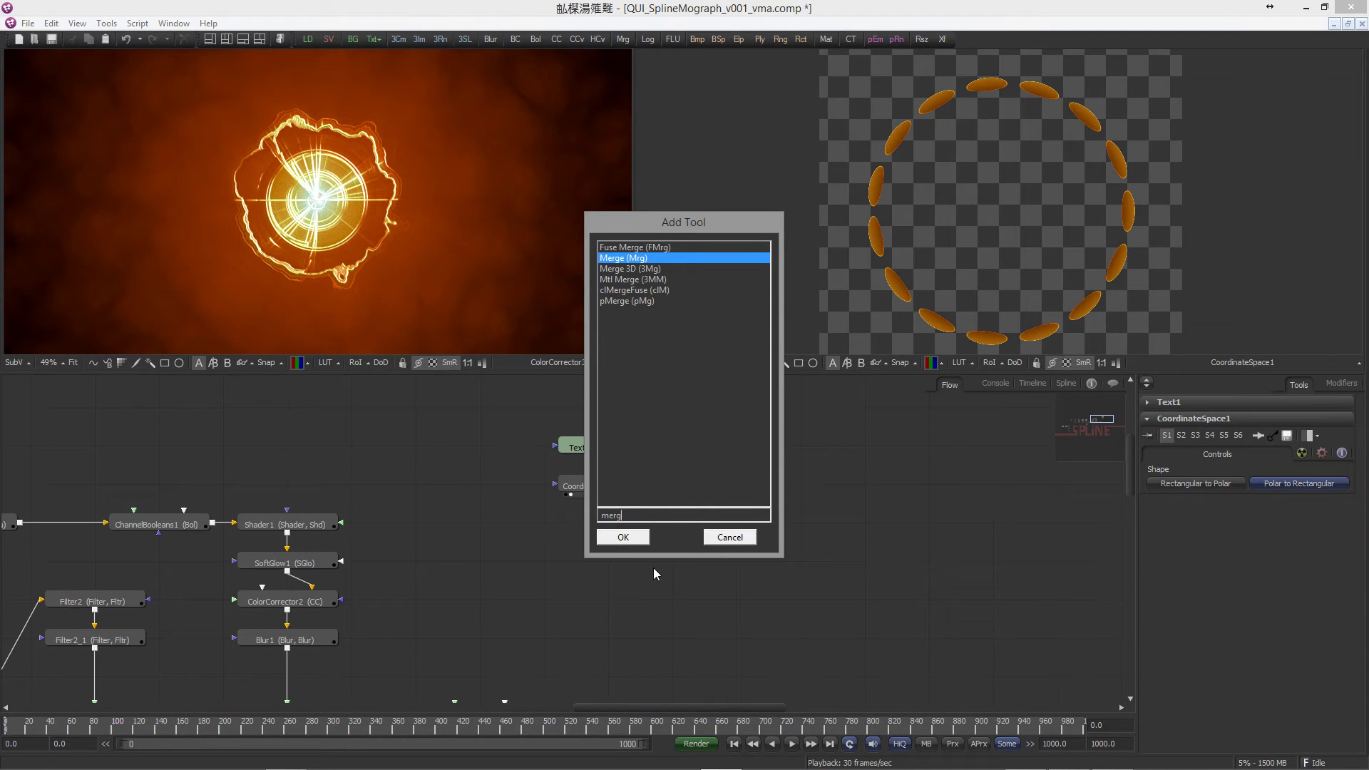
key(Return)
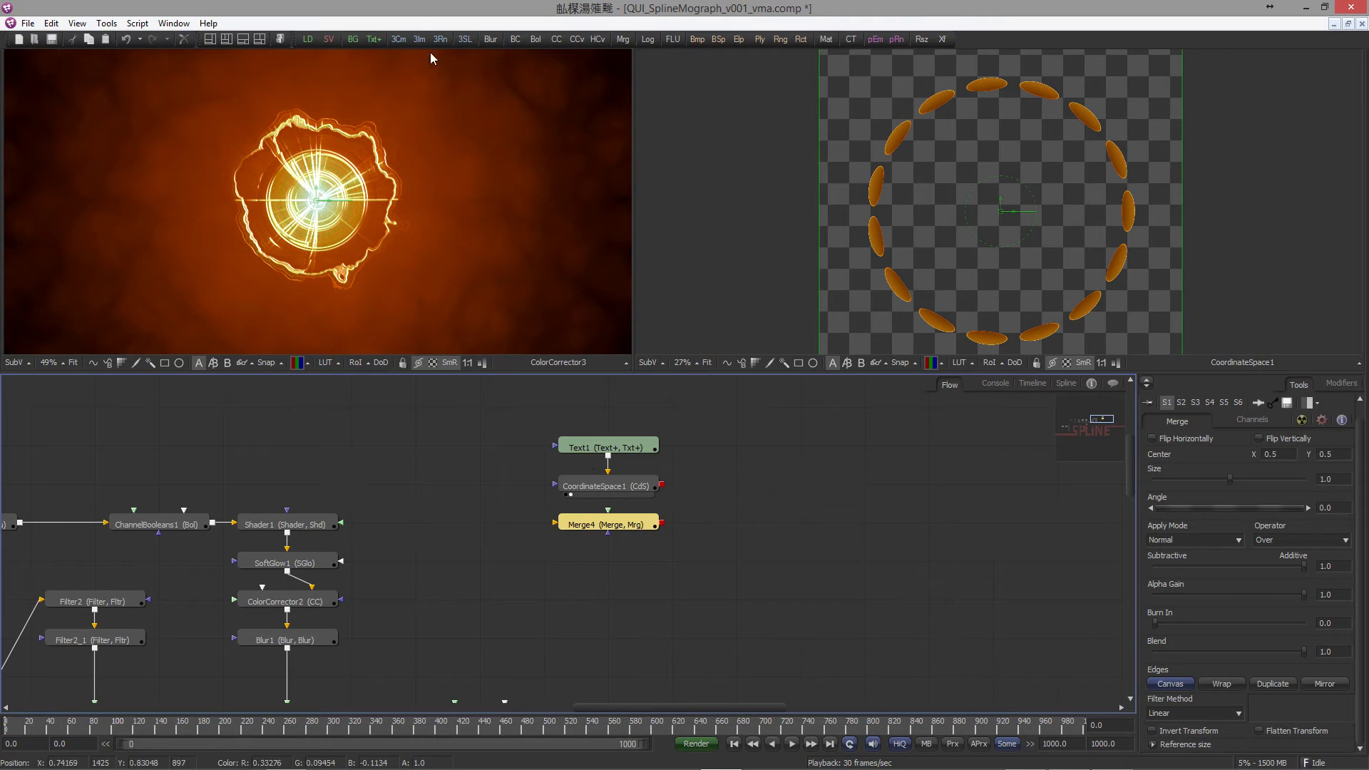
Step: Add a Background tool feeding Merge4's background input and set its depth to 16bit float
drag(353, 39, 475, 520)
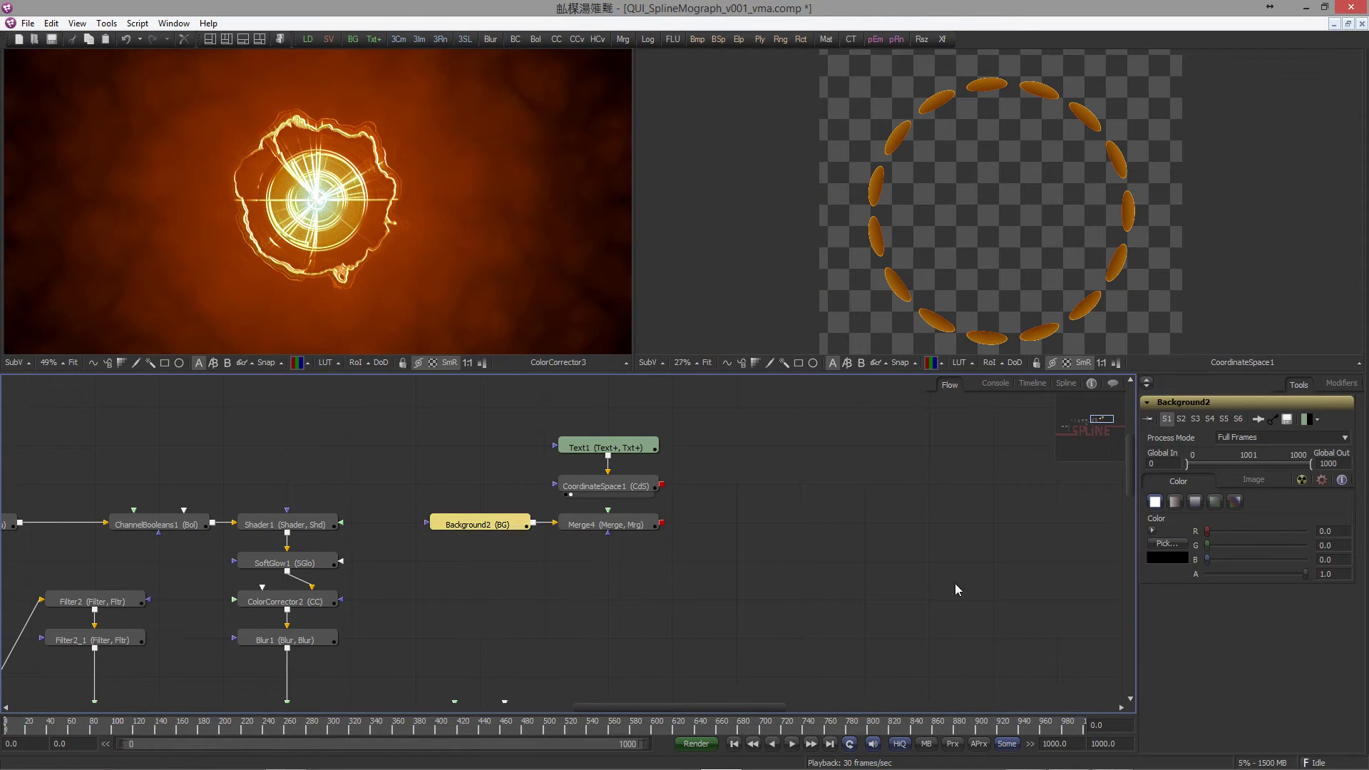
click(1257, 485)
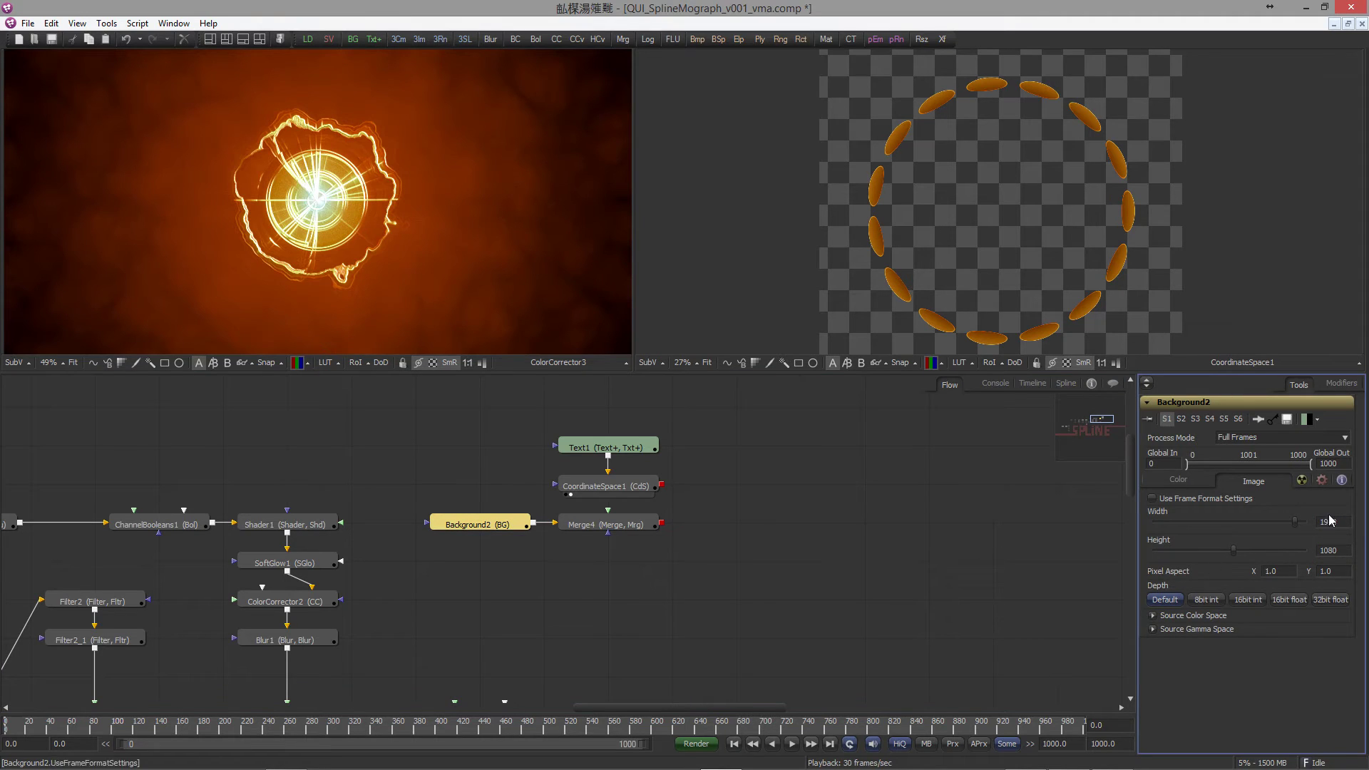
click(1289, 600)
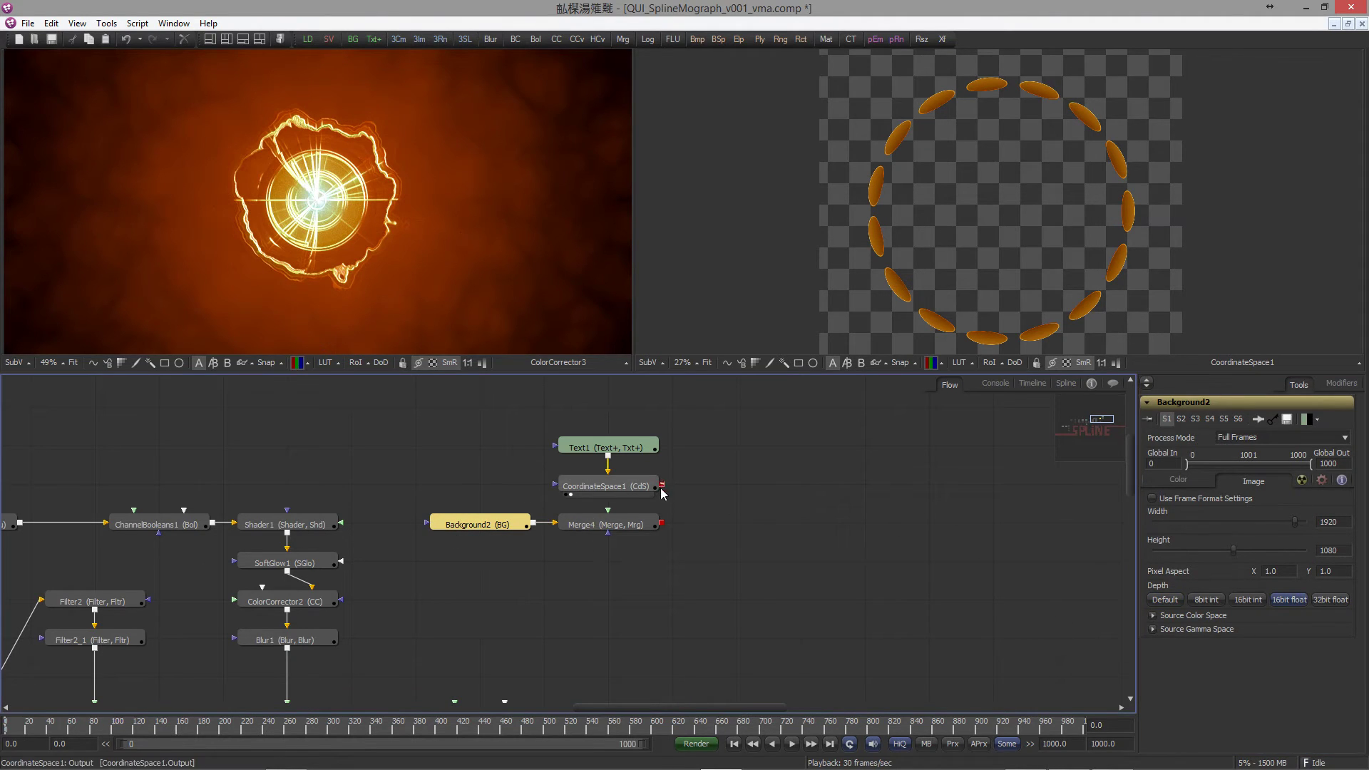
Step: Connect CoordinateSpace1 to Merge4 as its foreground and move CoordinateSpace1 upward, leaving room between the two nodes
drag(661, 485, 813, 230)
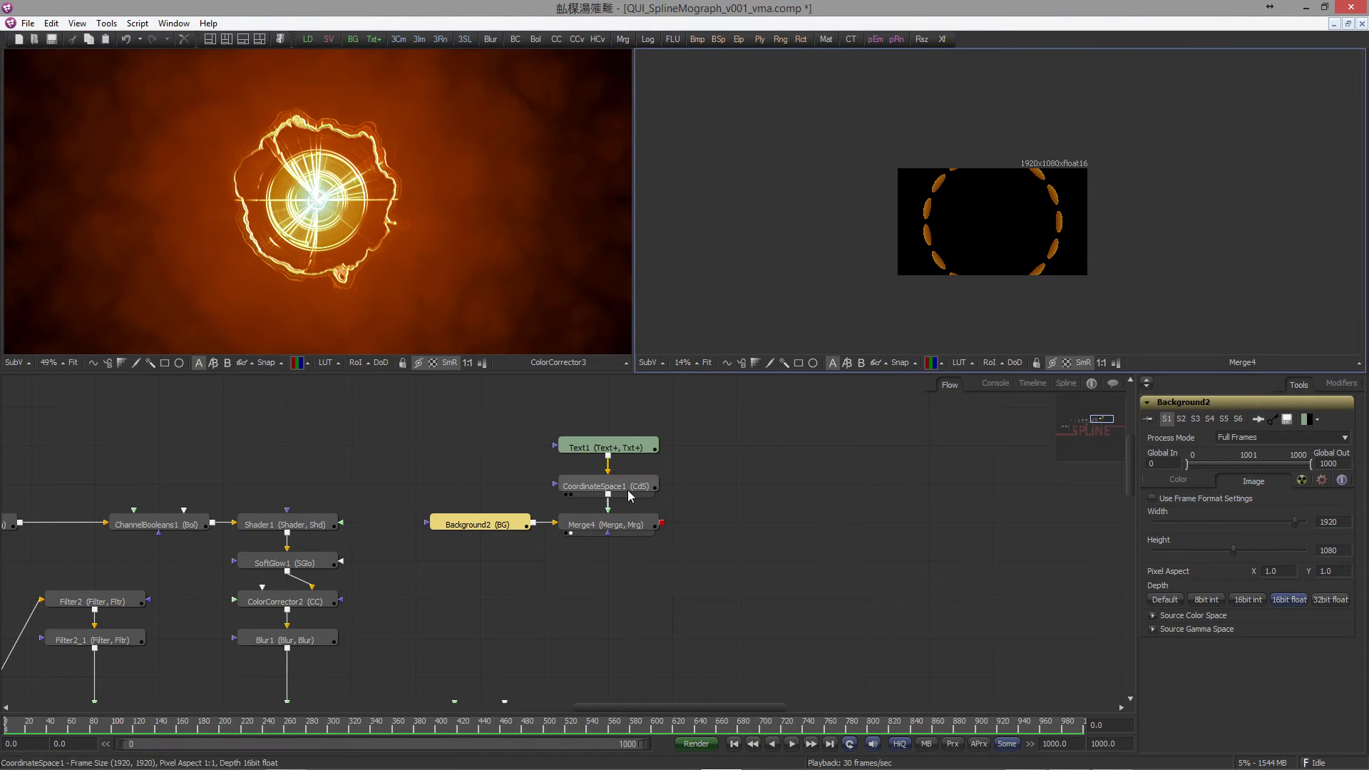
drag(544, 413, 599, 492)
drag(628, 485, 628, 413)
click(653, 456)
click(629, 413)
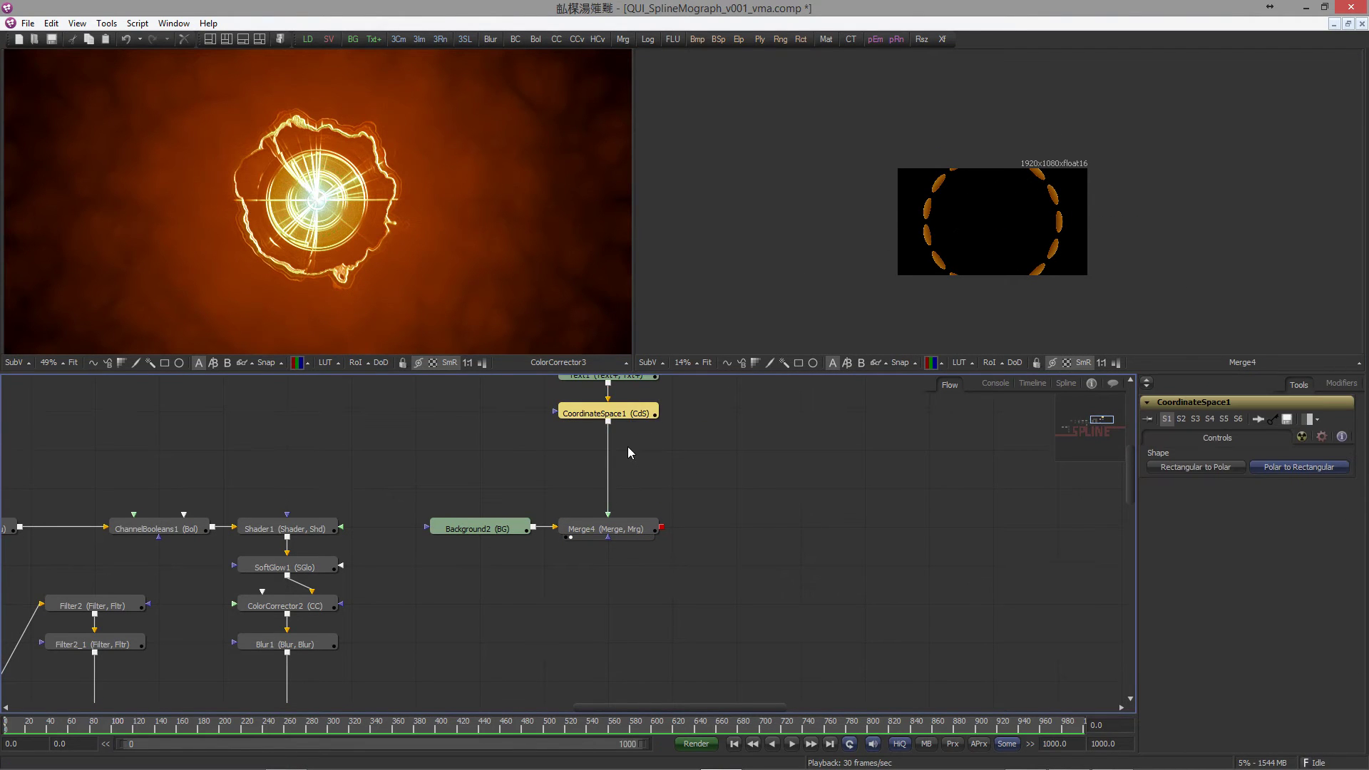
Step: Insert a Transform node between CoordinateSpace1 and Merge4 and scale the ring down to a size of about 0.257
key(ctrl+space)
text(tran)
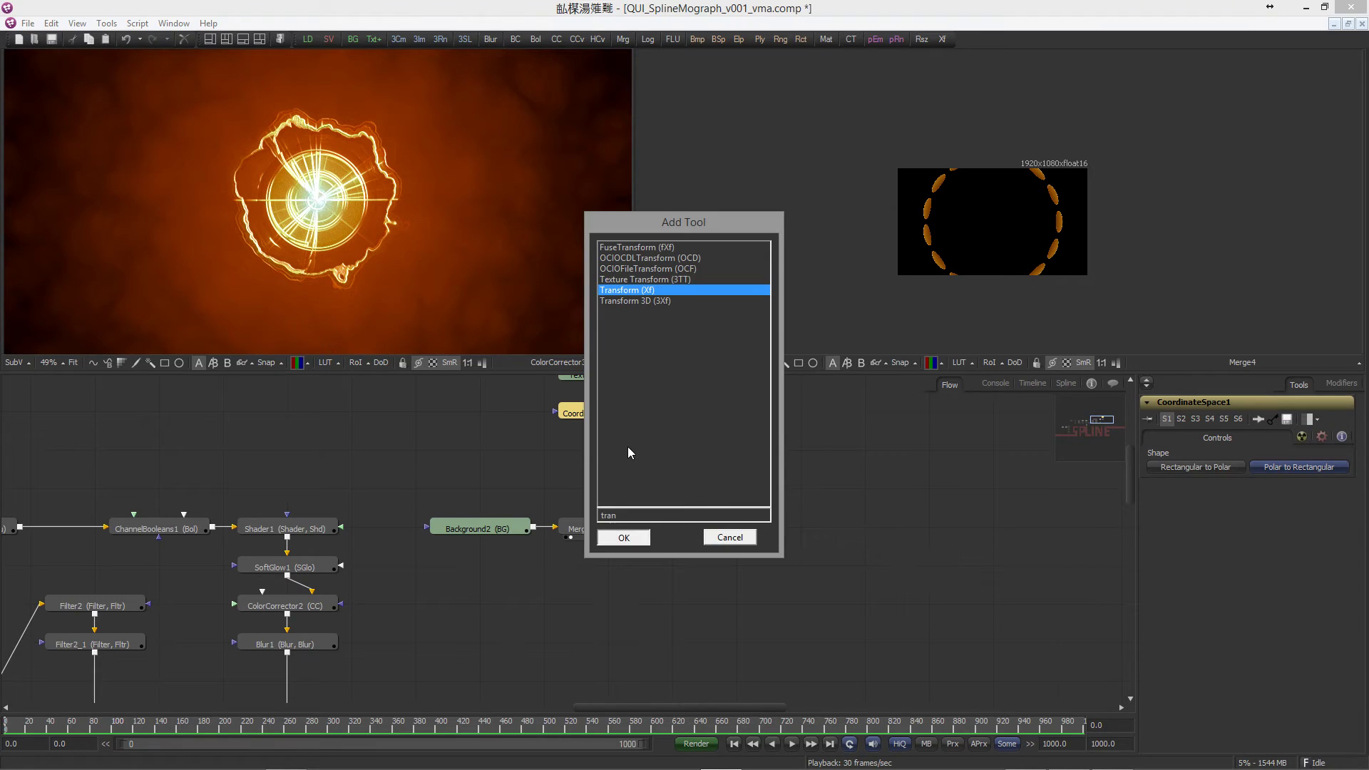
key(Return)
drag(1231, 532, 1198, 532)
Step: Add a Merge node with ColorCorrector3 as background and Merge4 as foreground, and display it in the first viewer
scroll(627, 554, down, 2)
key(ctrl+space)
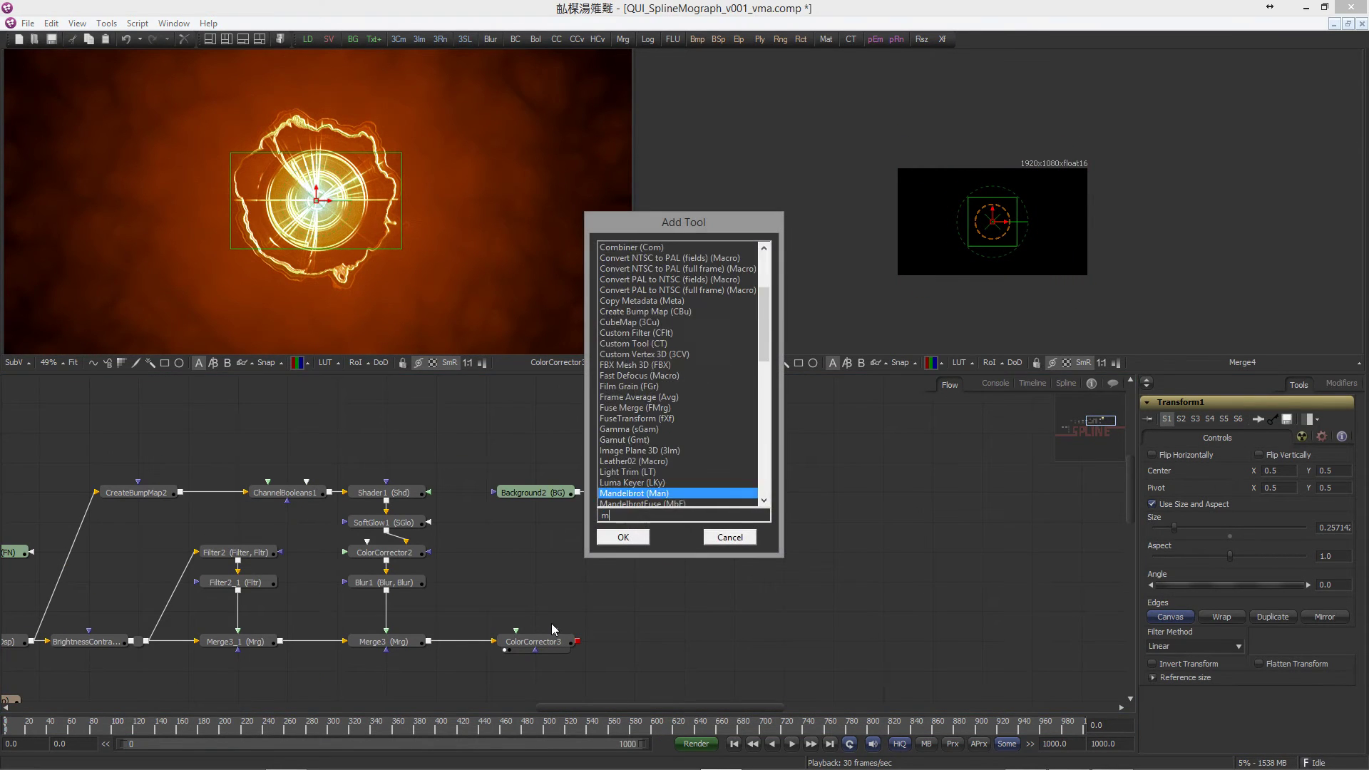
text(merg)
key(Return)
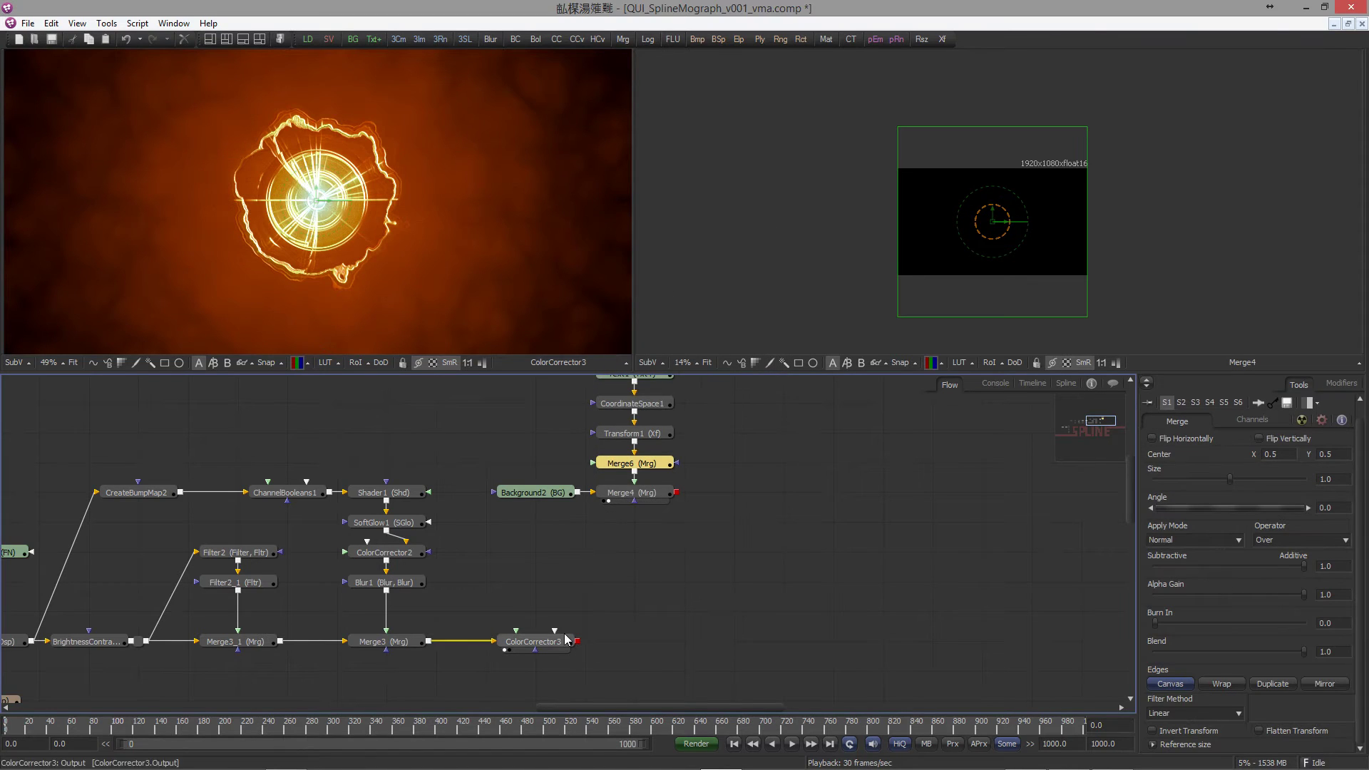
scroll(600, 460, down, 1)
drag(632, 429, 614, 593)
drag(673, 444, 651, 596)
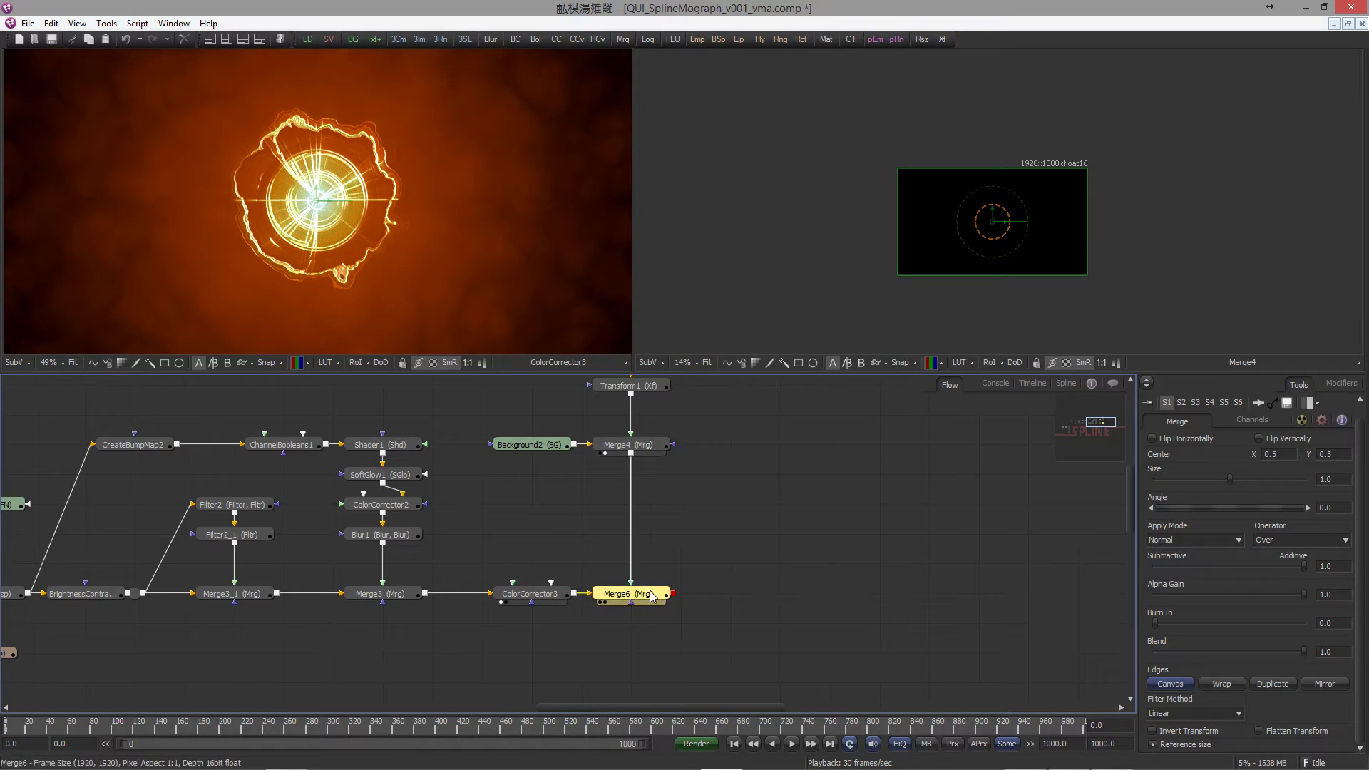
key(1)
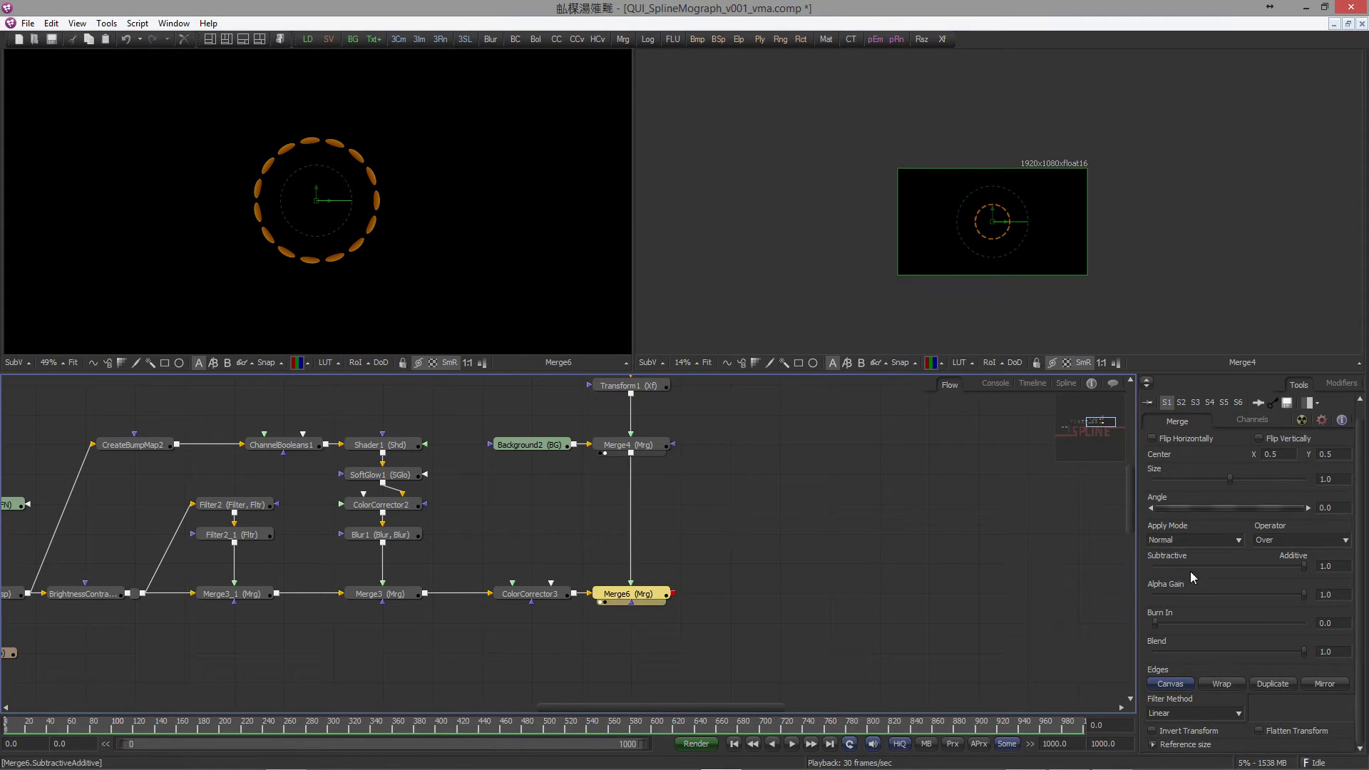
Step: Set Merge6's apply mode to Overlay and inspect the ring over the glowing artwork
click(1192, 545)
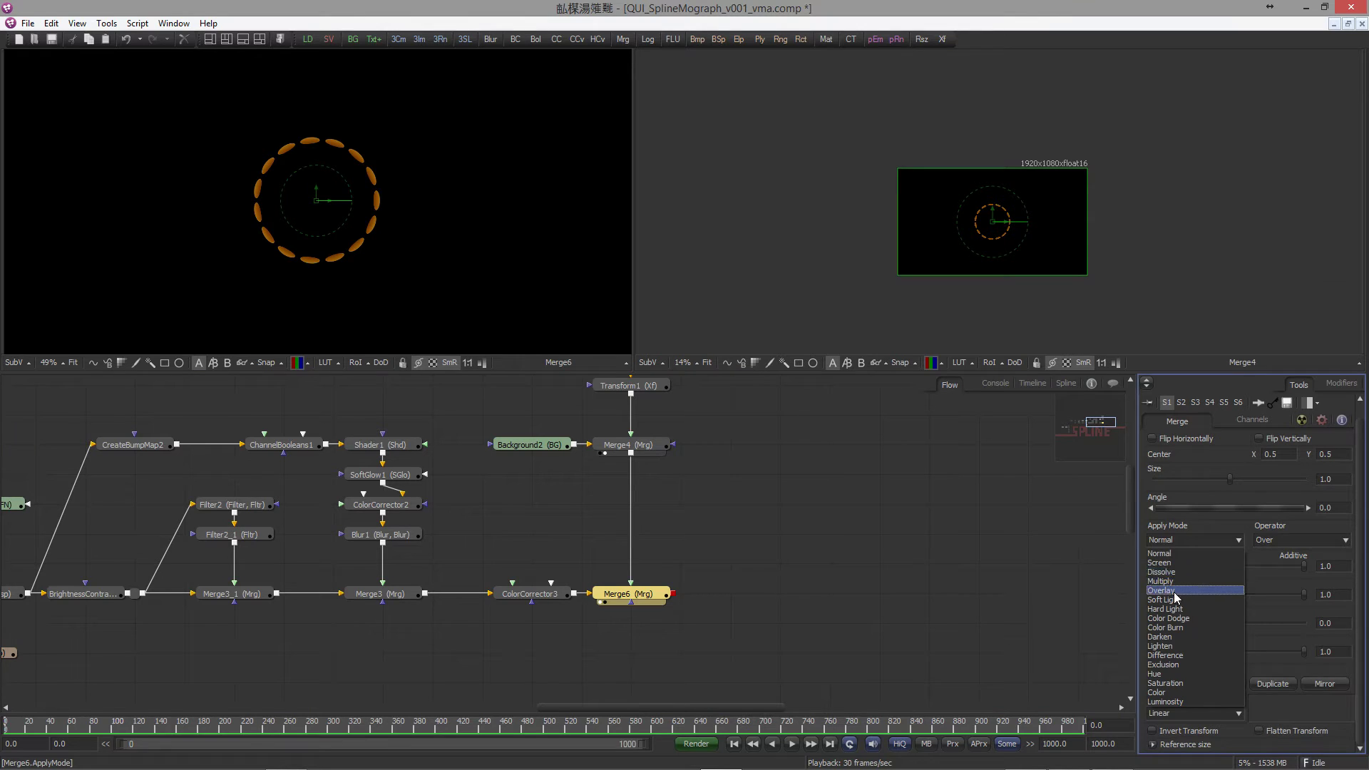
click(1174, 592)
scroll(370, 254, up, 3)
drag(435, 242, 492, 274)
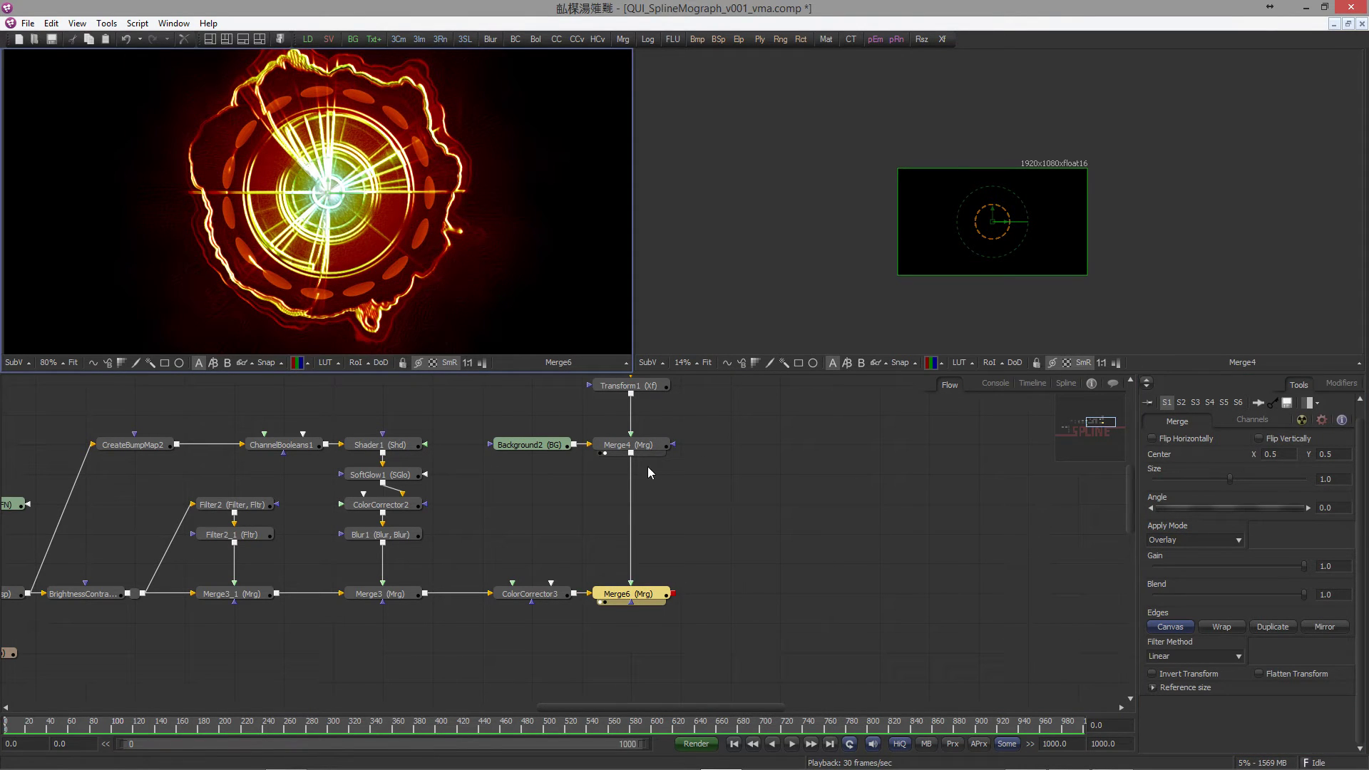
Step: Reduce Transform1's size to about 0.236 so the dashed ring sits closer to the glowing disc
scroll(677, 429, up, 2)
click(651, 436)
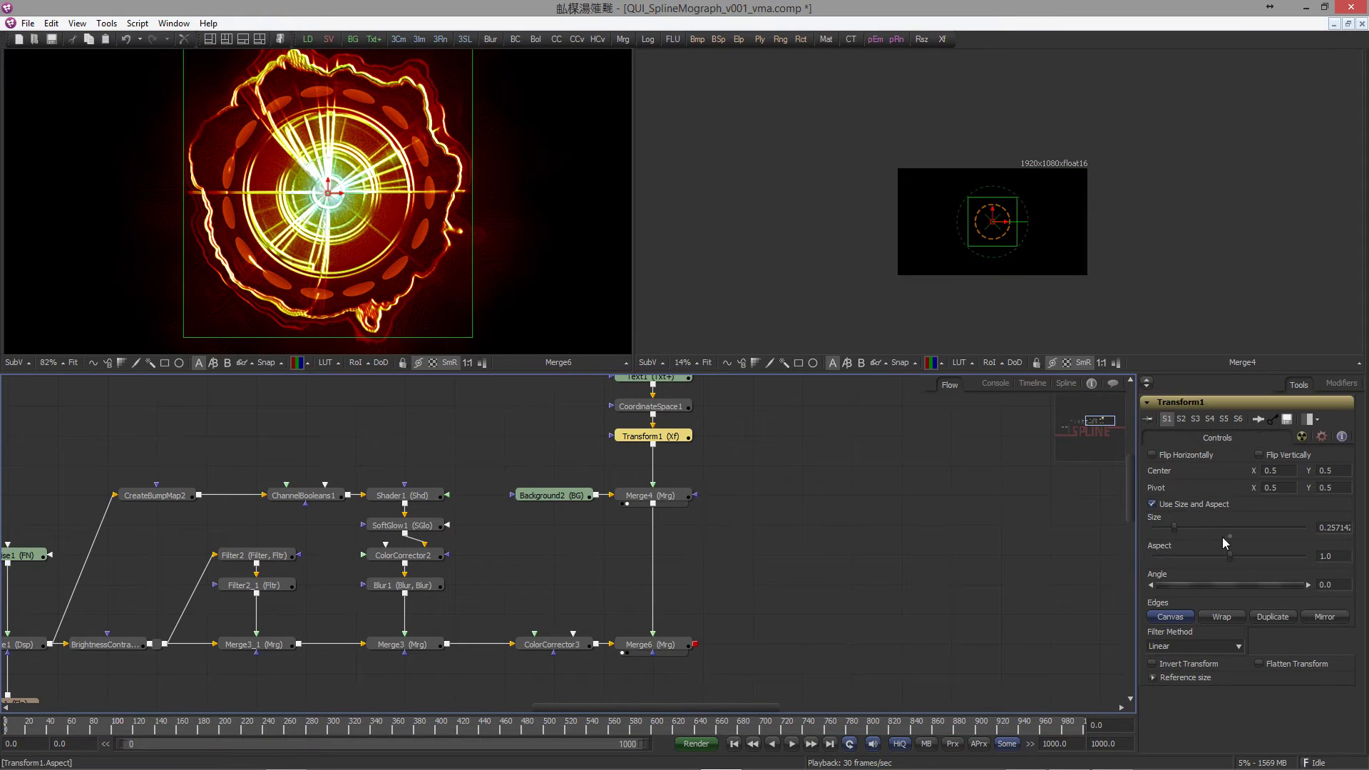
drag(1173, 527, 1162, 533)
click(892, 615)
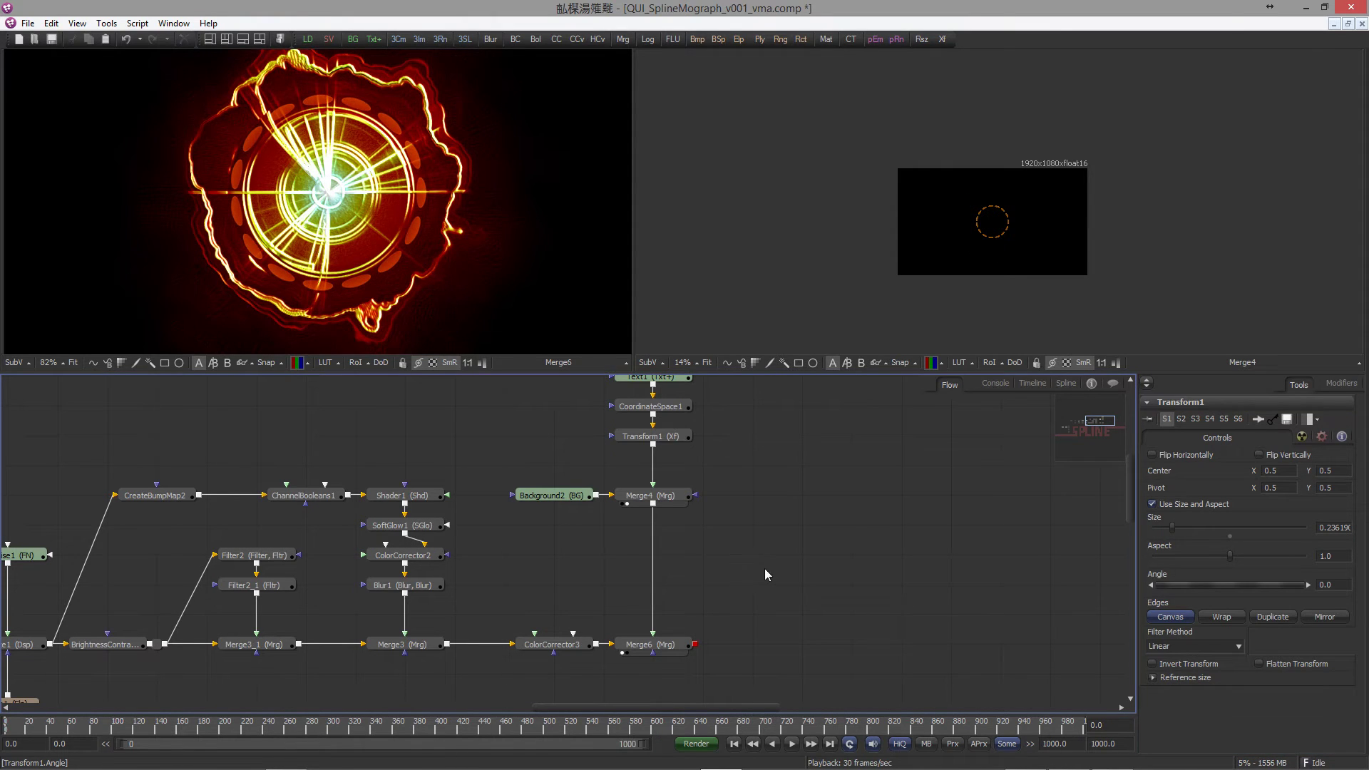
Step: Make Background2 fully transparent by setting its alpha to 0.0
scroll(764, 568, up, 3)
click(541, 563)
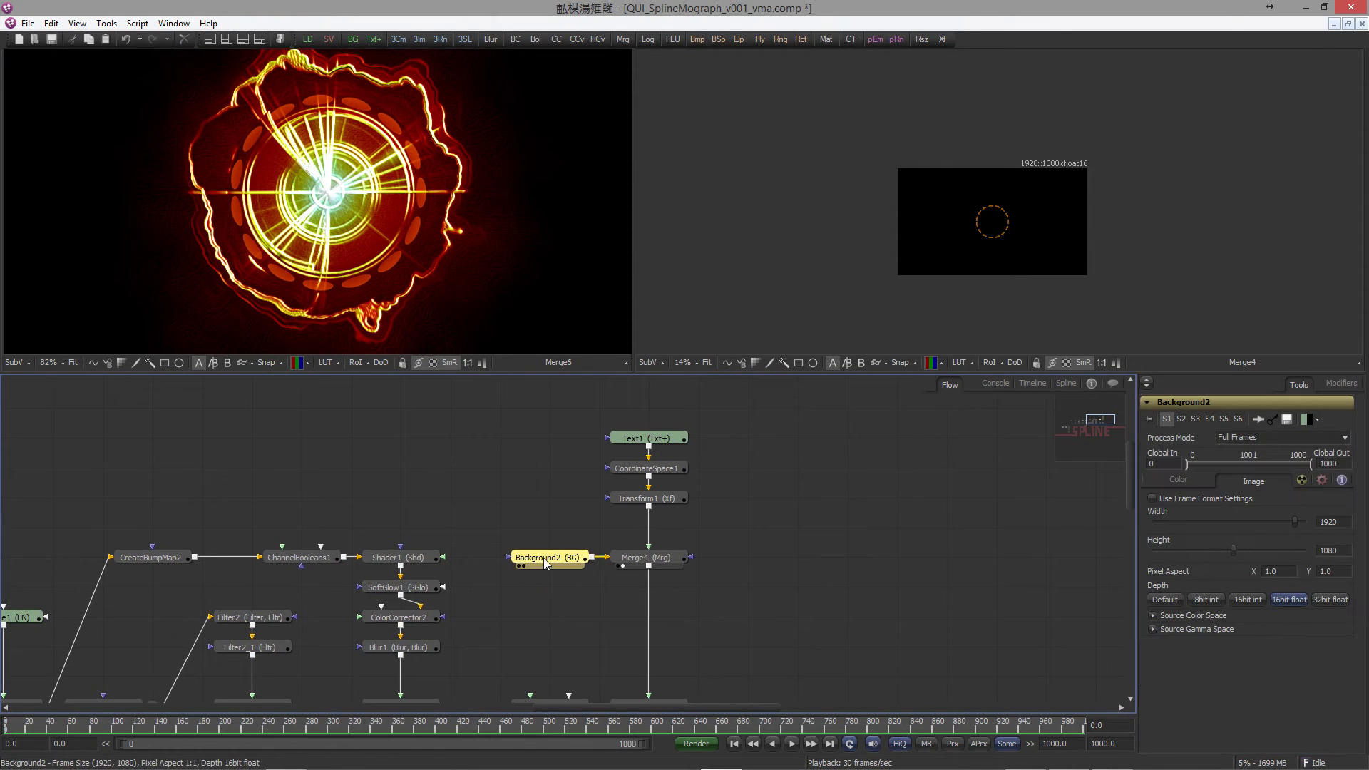
mouse_move(544, 558)
mouse_down()
mouse_move(592, 501)
mouse_move(533, 592)
mouse_move(534, 562)
mouse_up()
click(1178, 481)
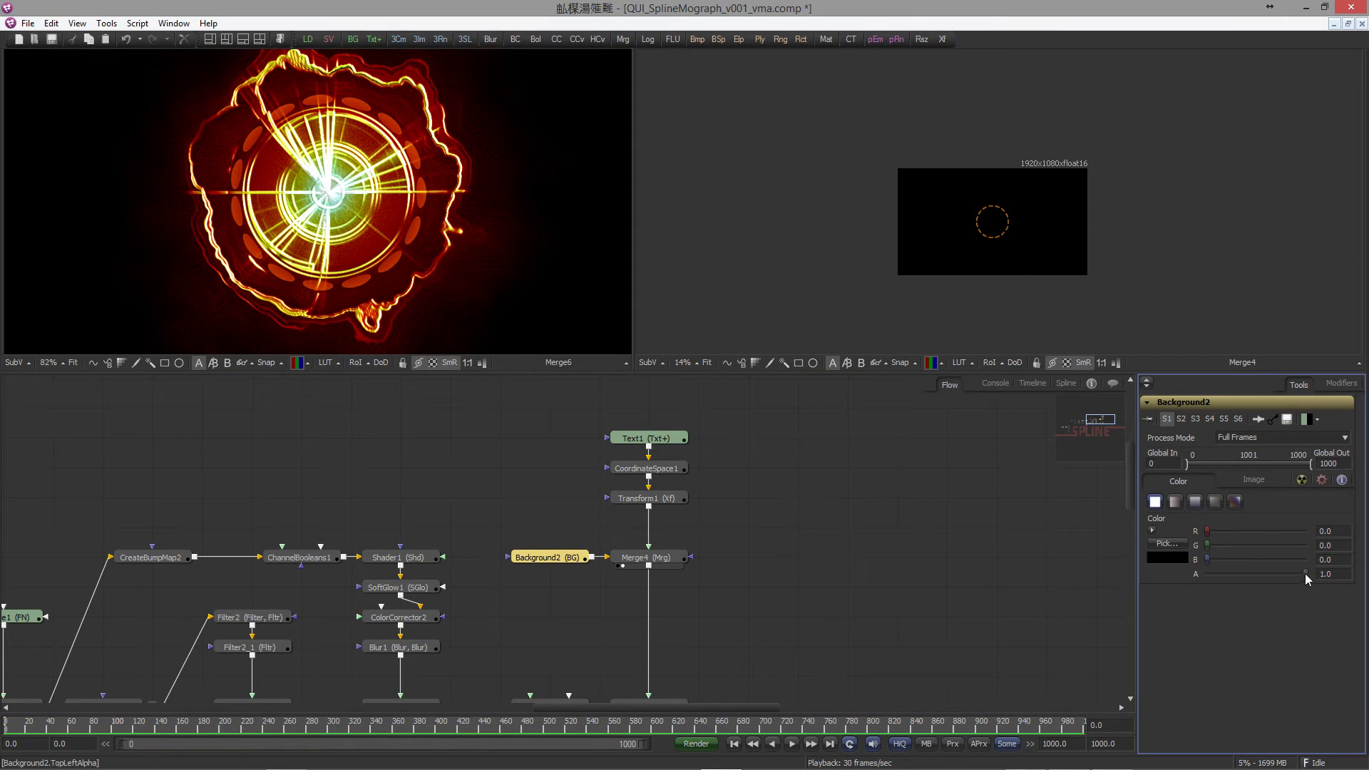
drag(1305, 573, 1170, 567)
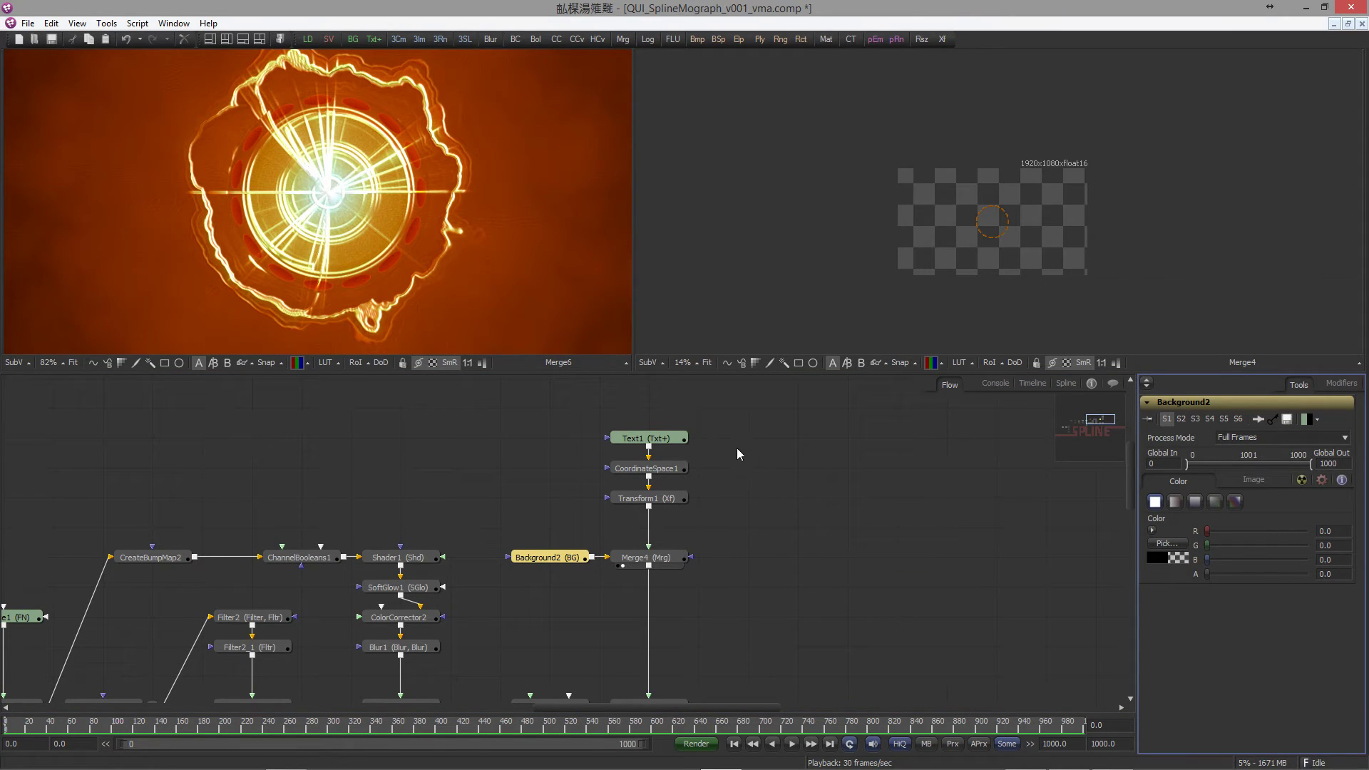
Step: Set Merge6's apply mode to Normal
scroll(737, 592, down, 3)
click(661, 602)
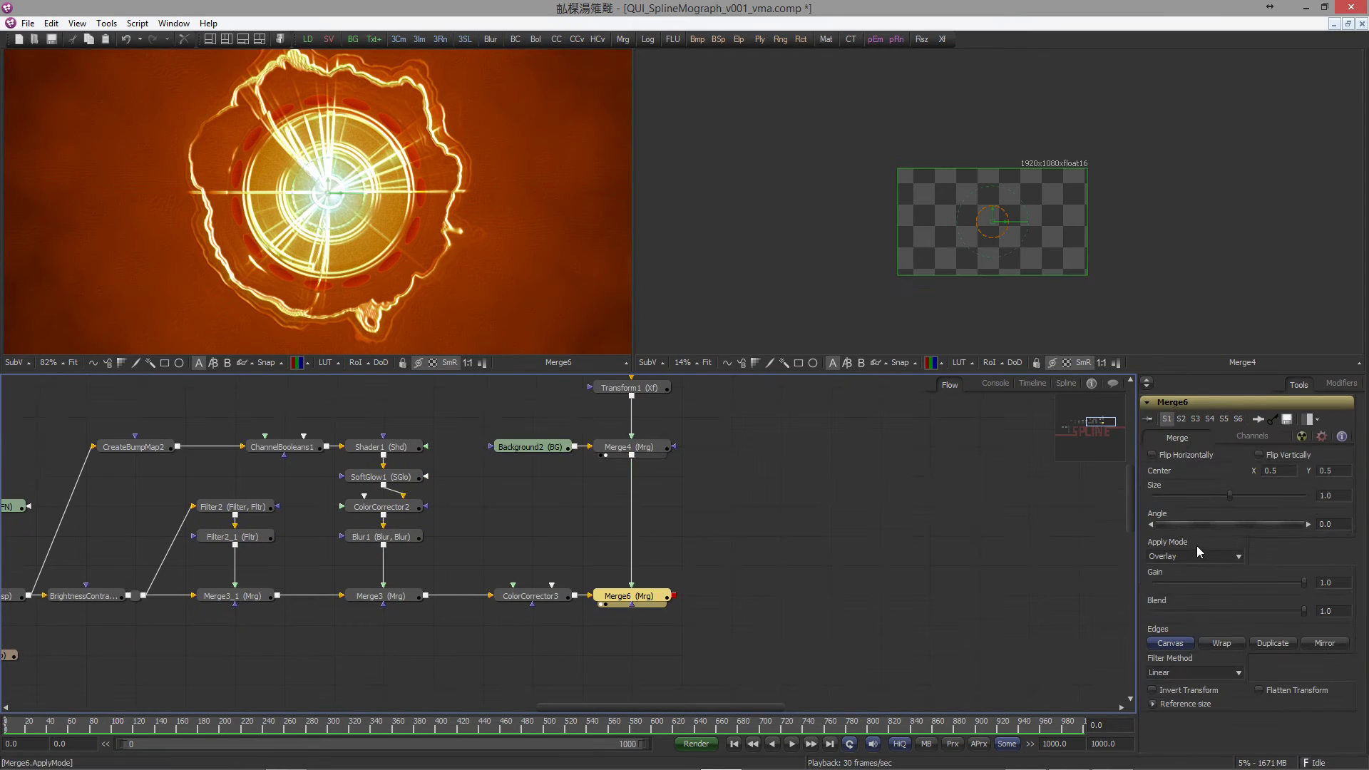
click(1185, 557)
click(1166, 570)
click(1060, 618)
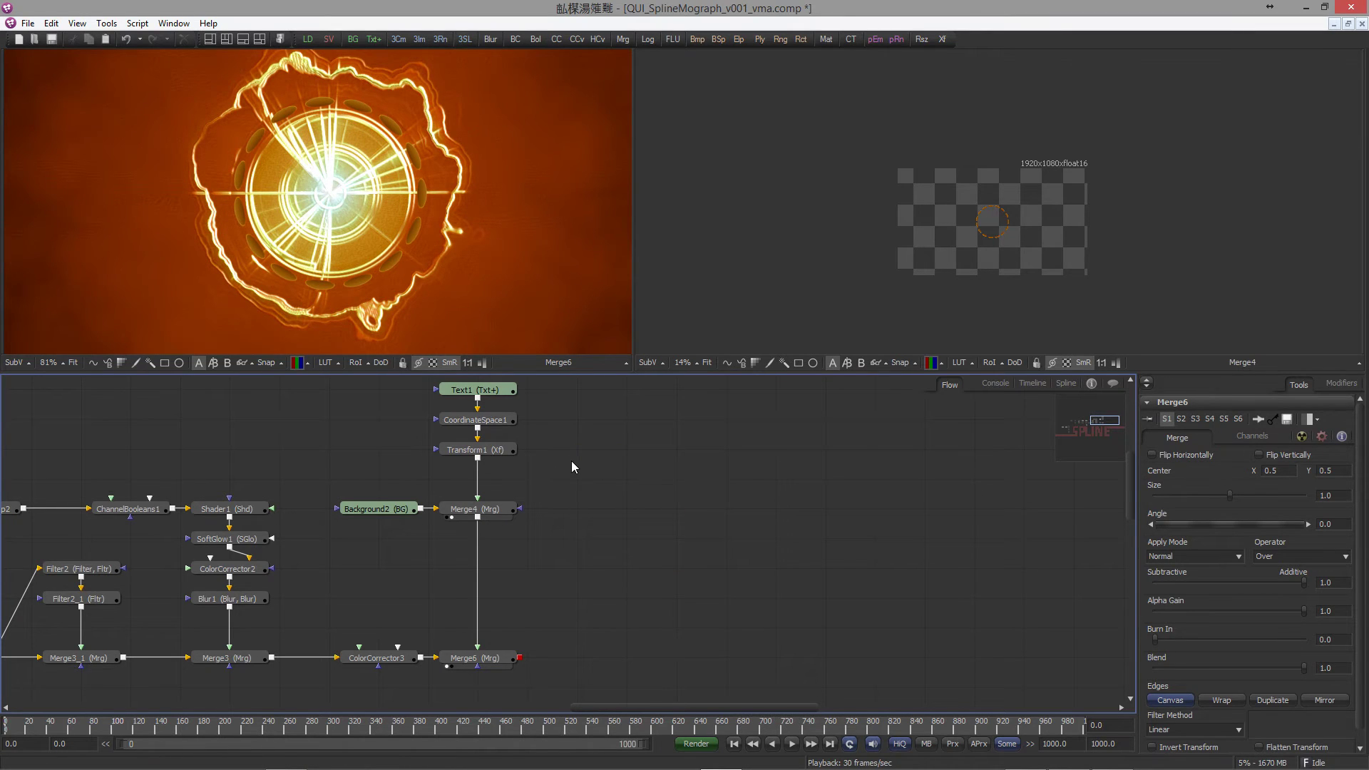
Step: Duplicate Transform1 beside the original and feed the copy from CoordinateSpace1
click(498, 452)
key(ctrl+c)
click(575, 465)
key(ctrl+v)
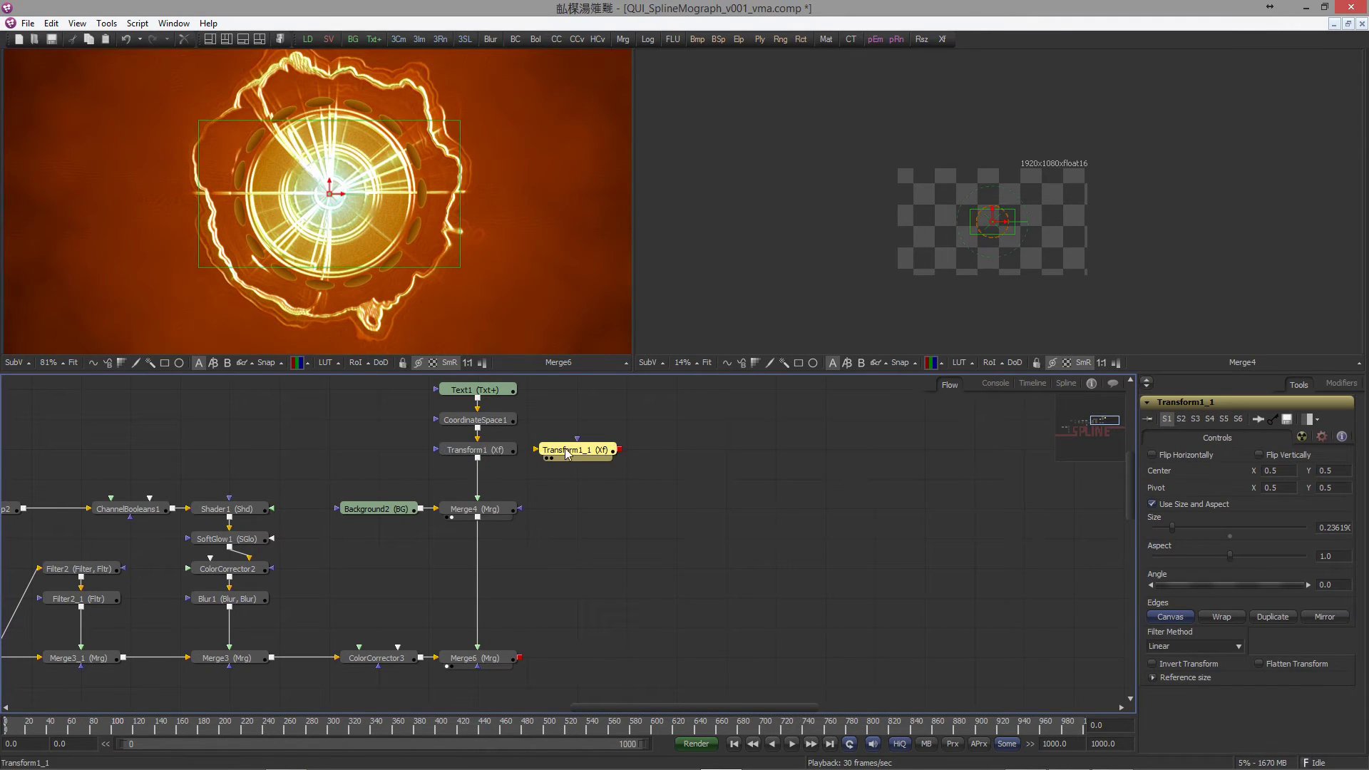
drag(477, 428, 534, 449)
Step: Duplicate Merge4 beside the original and connect Transform1_1 as the copy's foreground
click(499, 510)
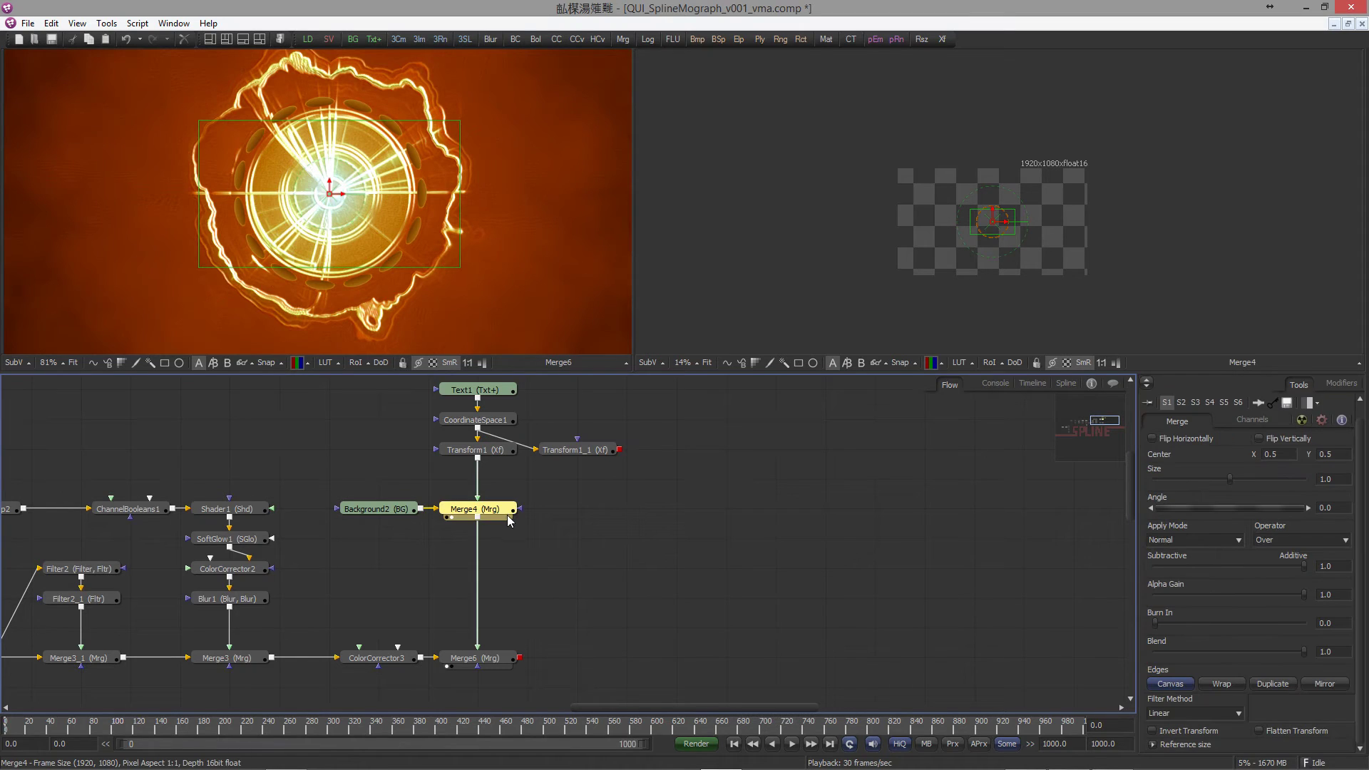
key(ctrl+c)
key(ctrl+v)
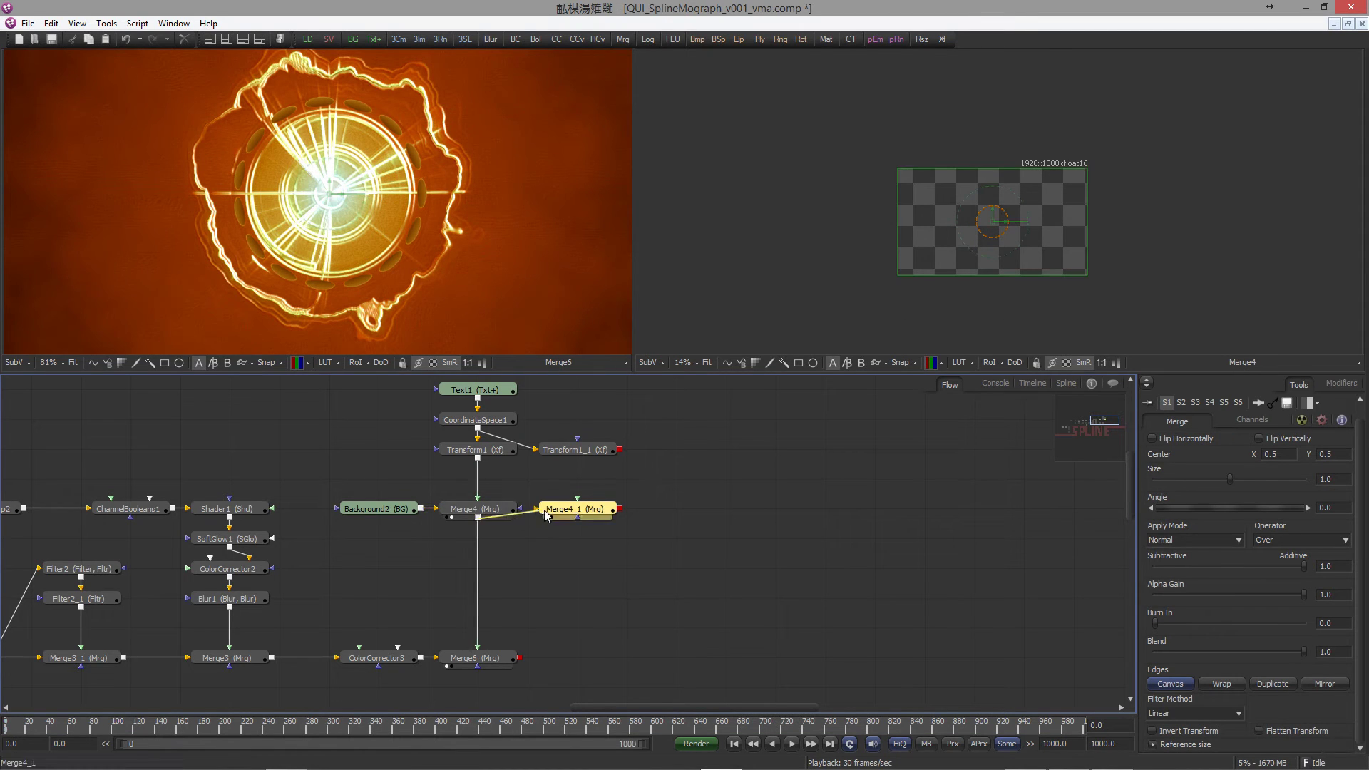
drag(577, 497, 619, 450)
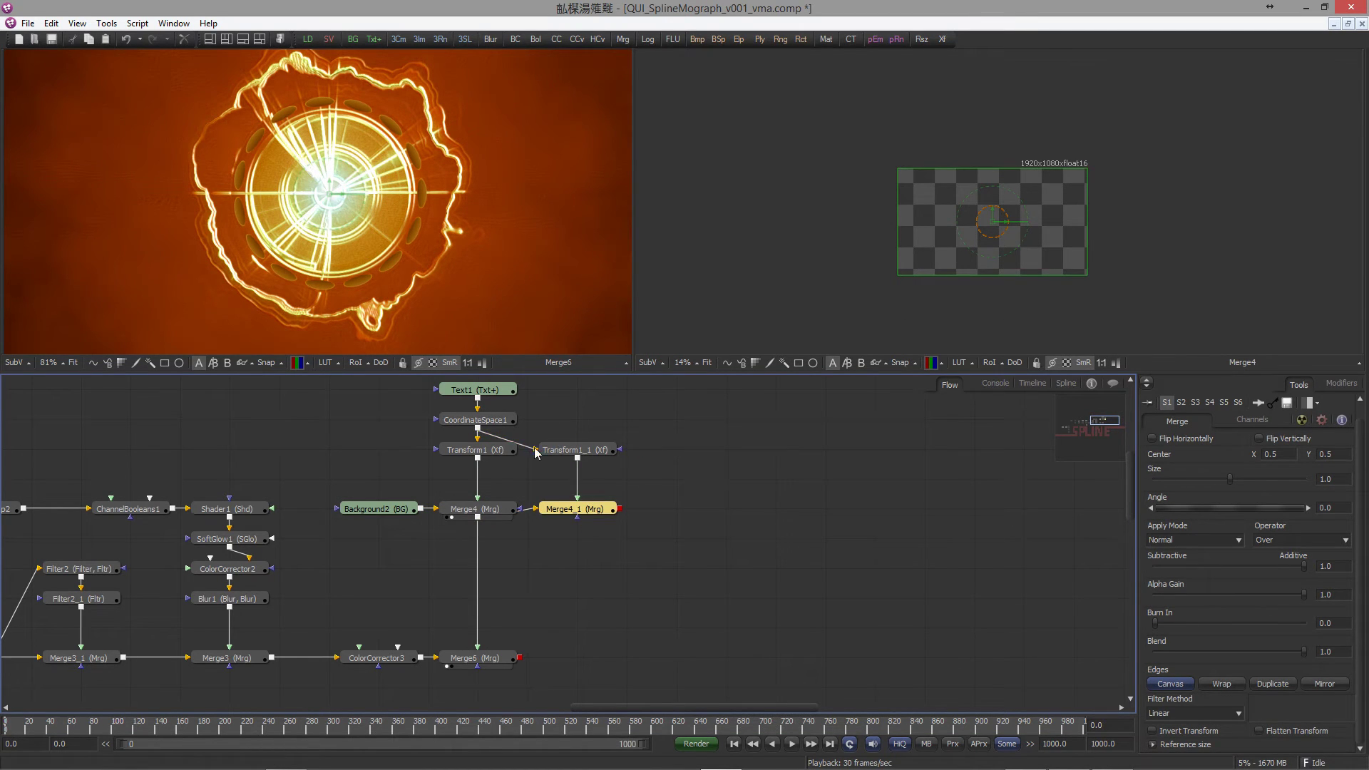
Step: Display Merge4_1 in the first viewer and reduce Transform1_1's size to about 0.231
key(1)
click(642, 504)
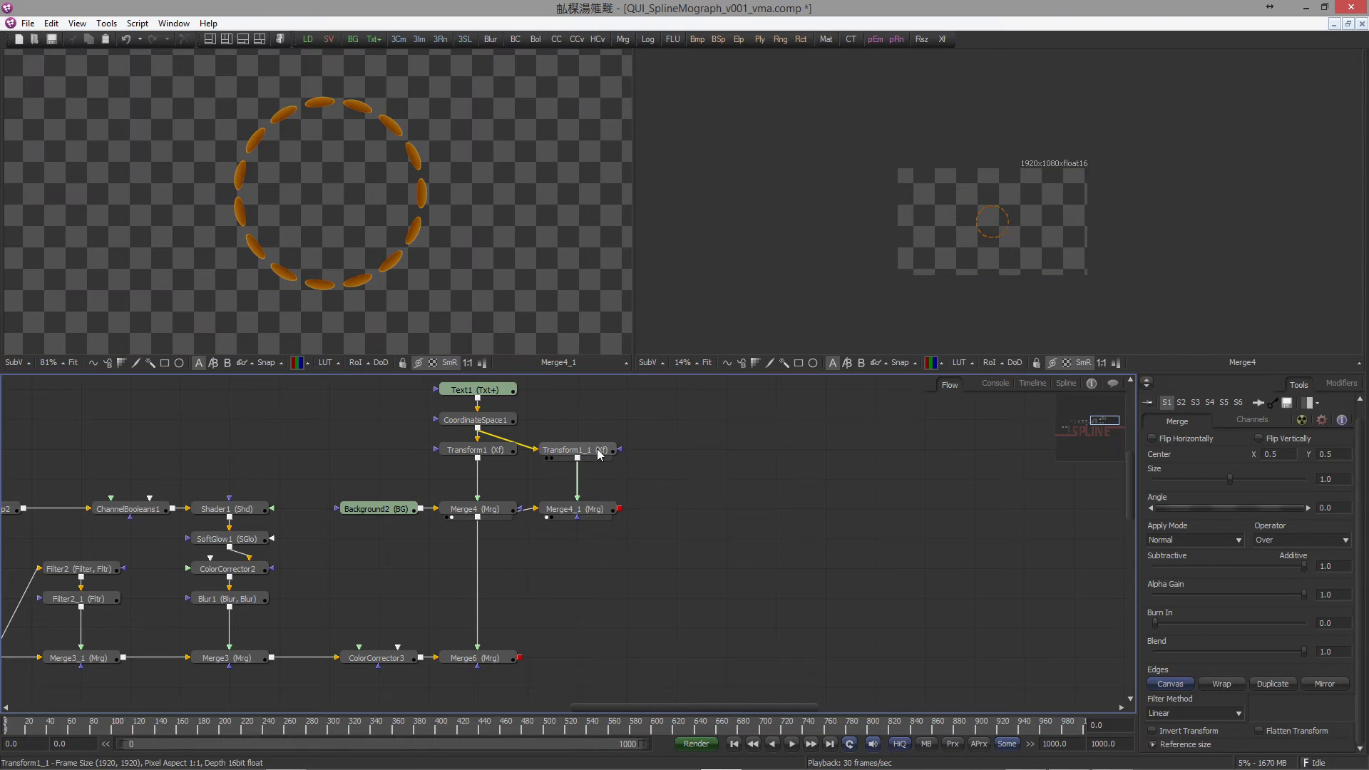
click(599, 454)
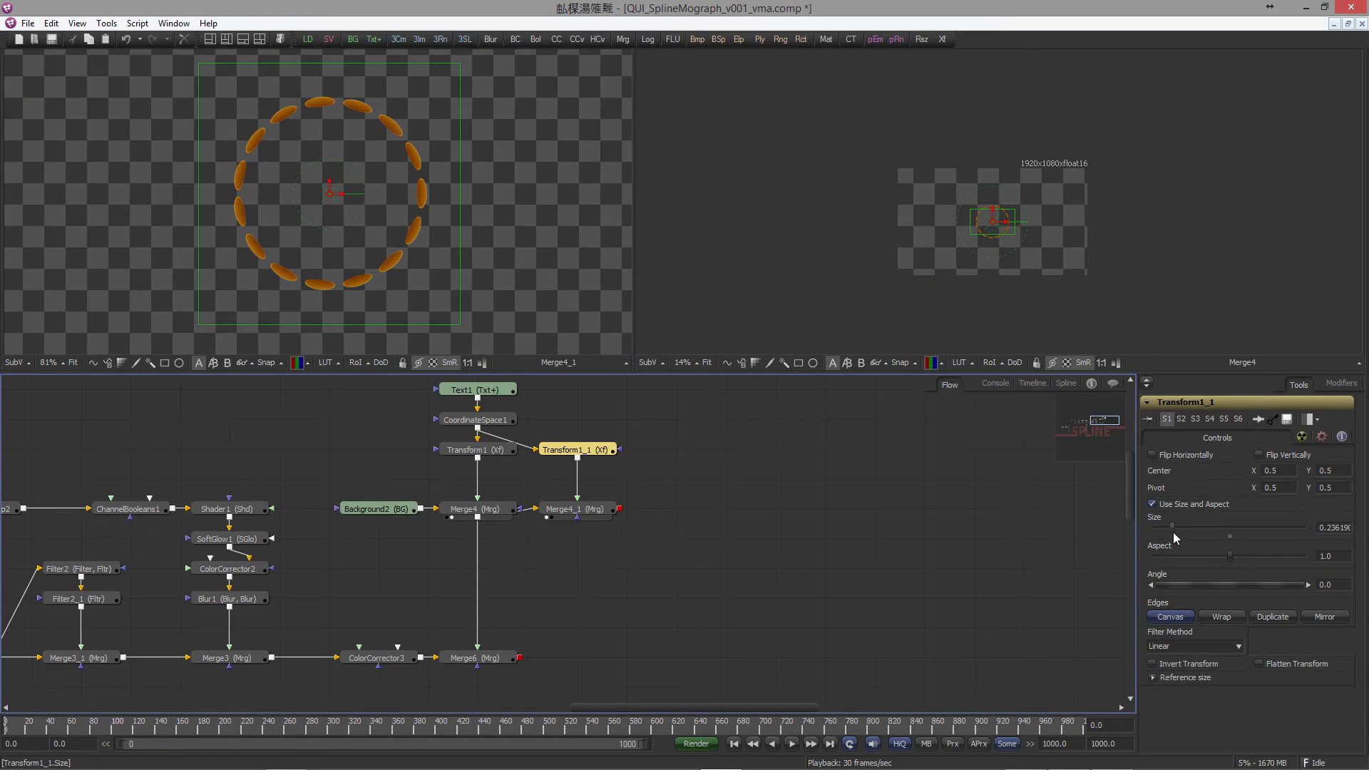
drag(1176, 535, 1173, 532)
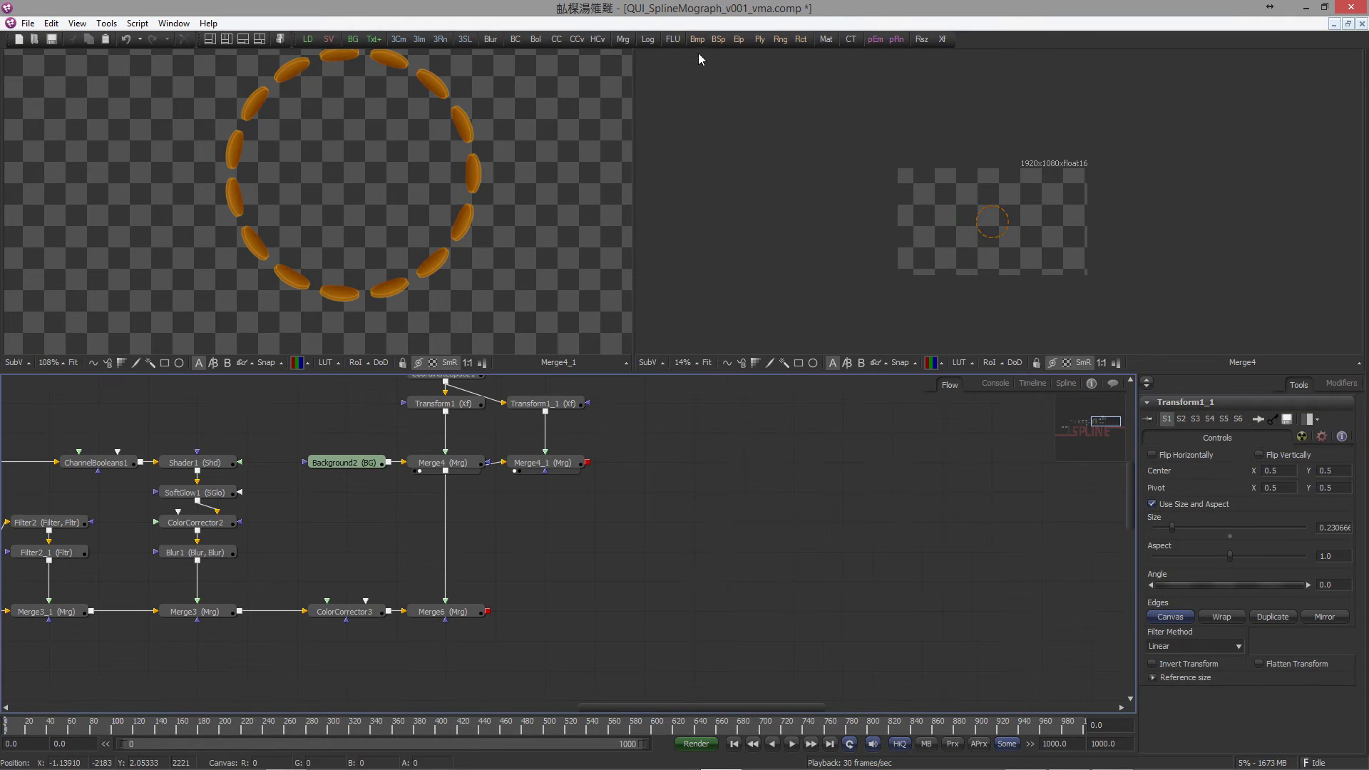
Step: Add a Bitmap mask fed by Merge4_1, display it in the first viewer, and set its channel to Red
drag(697, 39, 546, 491)
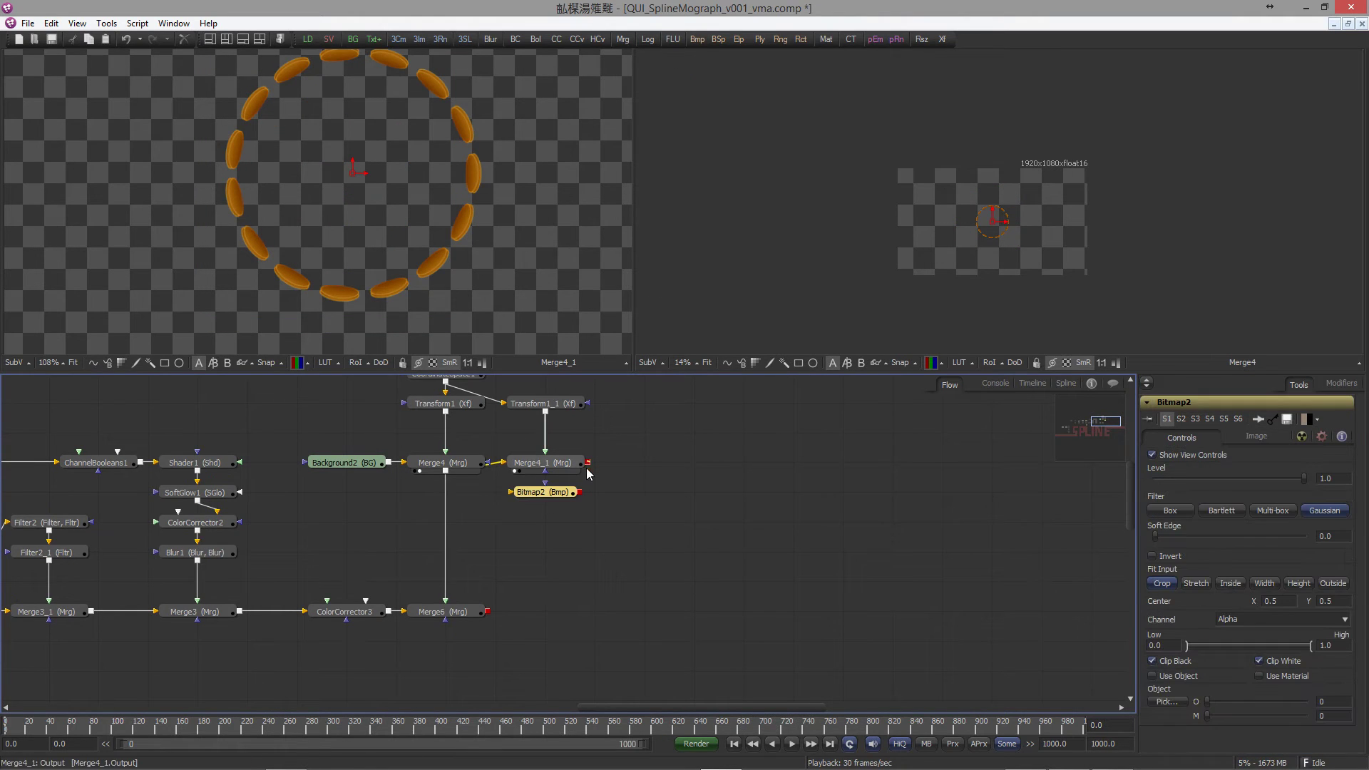
key(1)
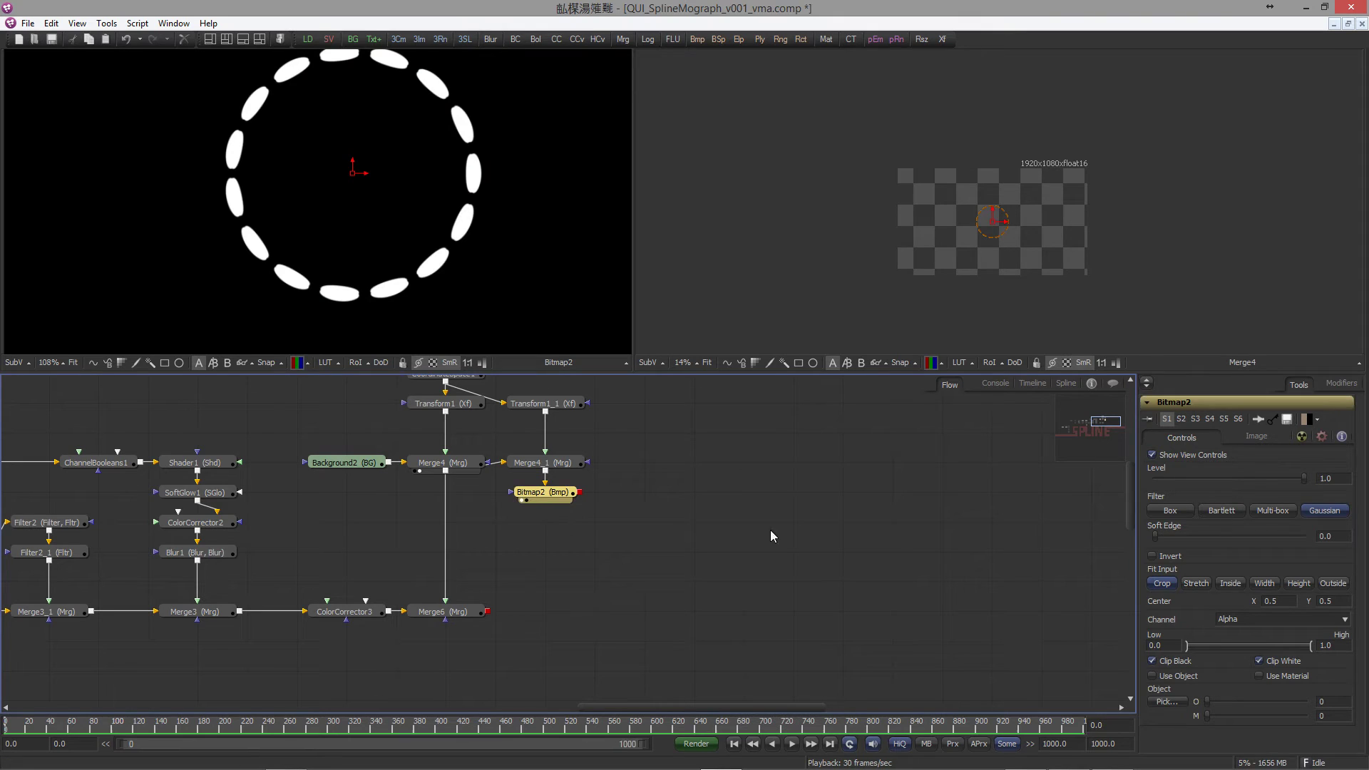
click(1242, 620)
click(1241, 533)
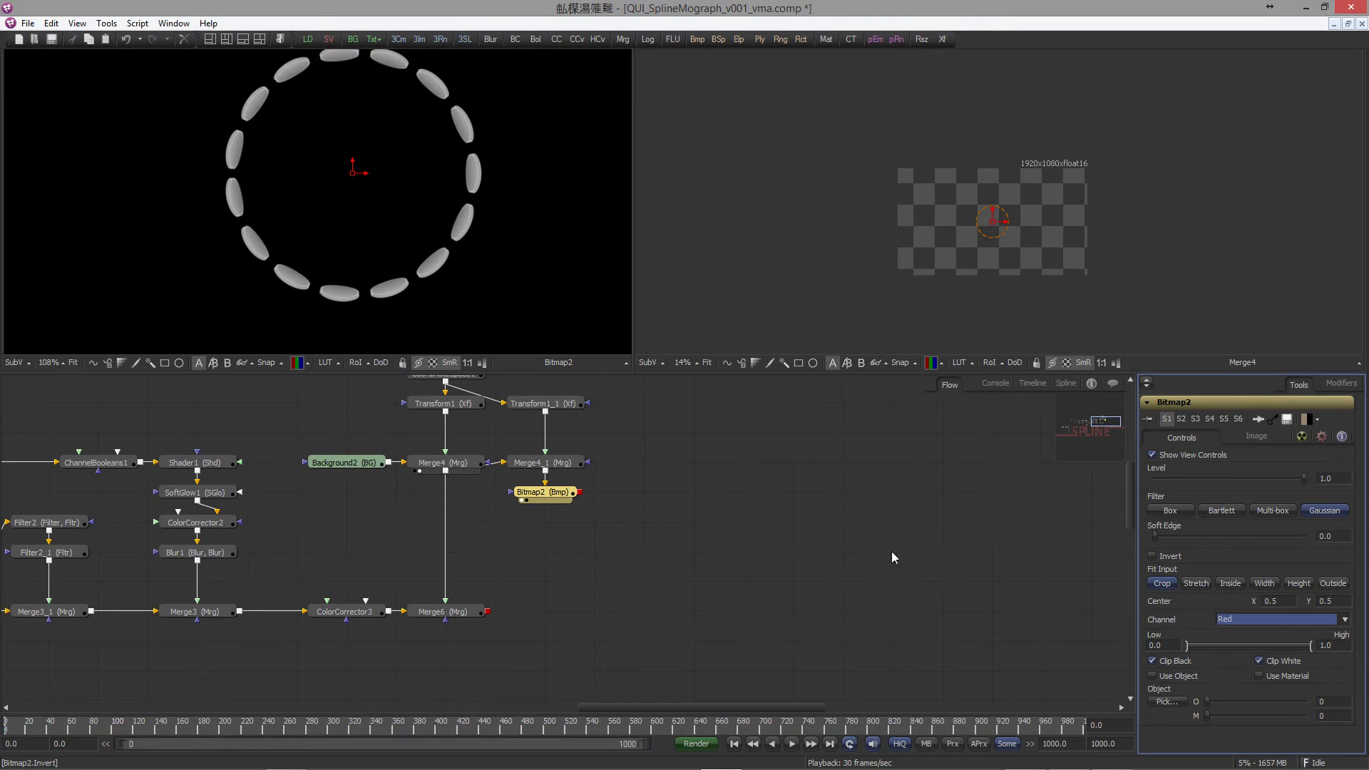
mouse_move(559, 498)
mouse_down()
mouse_move(568, 519)
mouse_move(569, 497)
mouse_up()
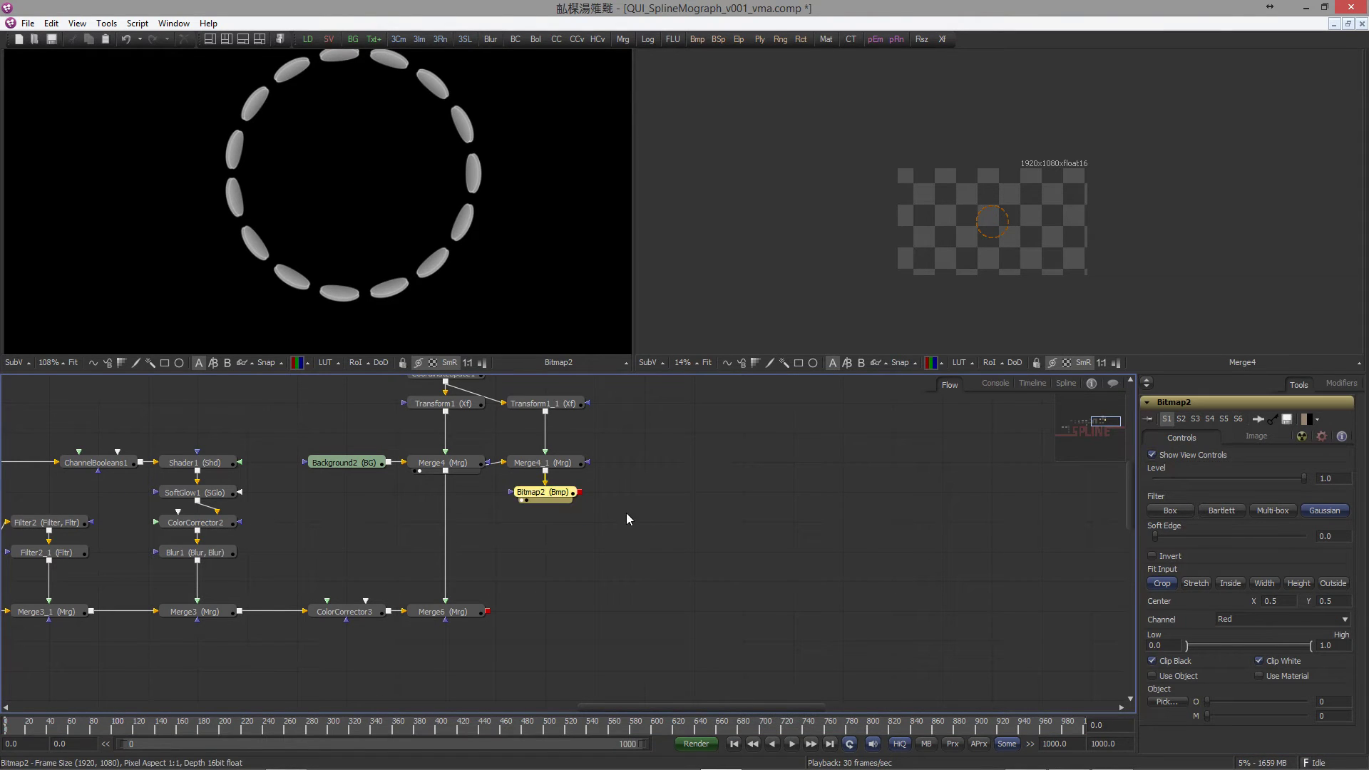
Step: Add a Channel Booleans node after Merge6 and display its output in the first viewer
drag(674, 535, 596, 563)
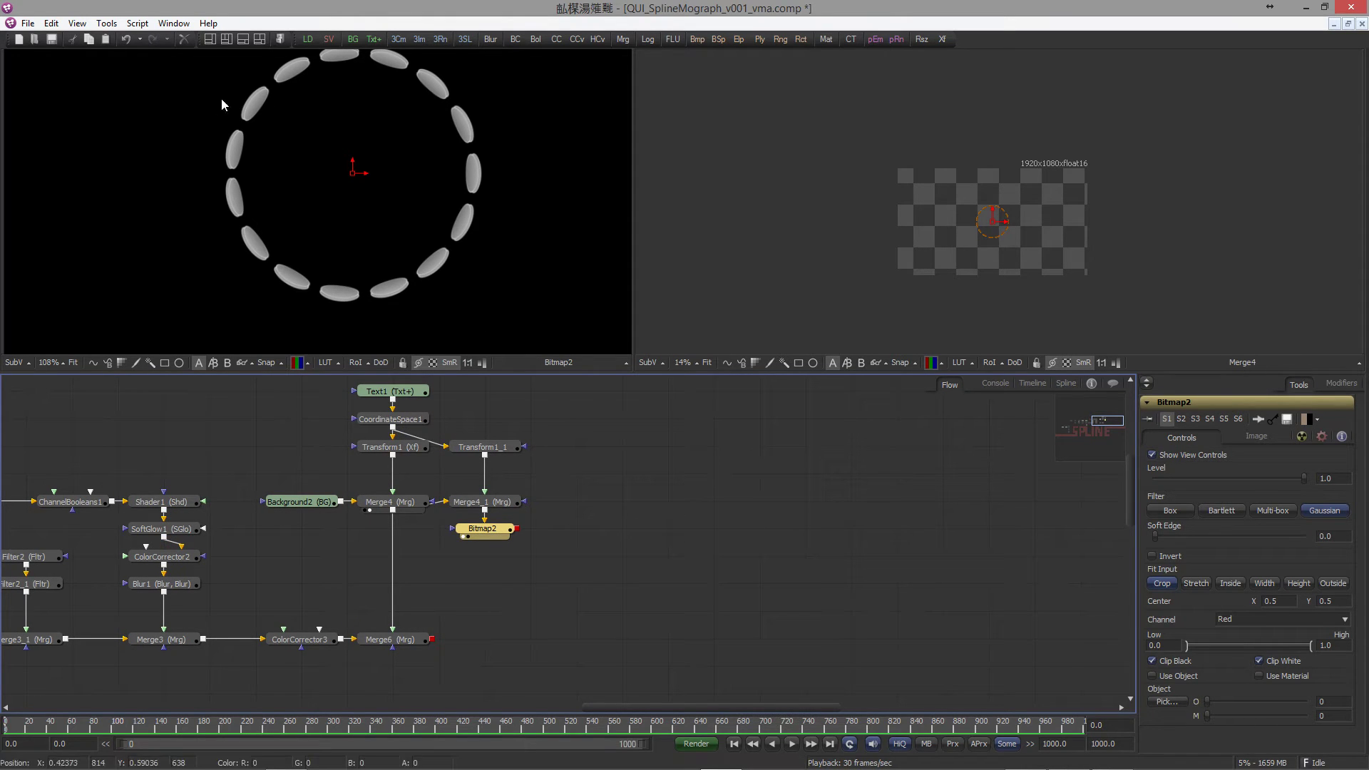
drag(455, 596, 467, 596)
drag(403, 639, 398, 260)
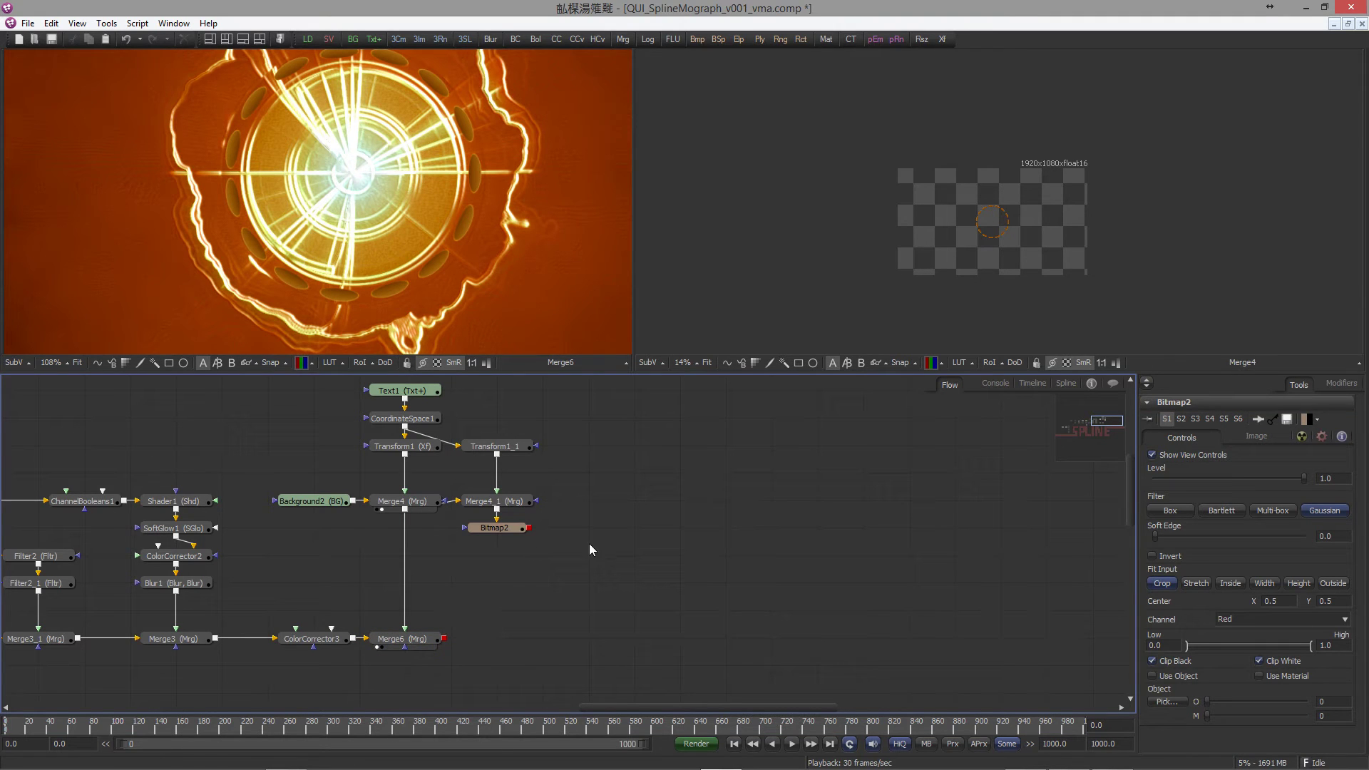
key(ctrl+space)
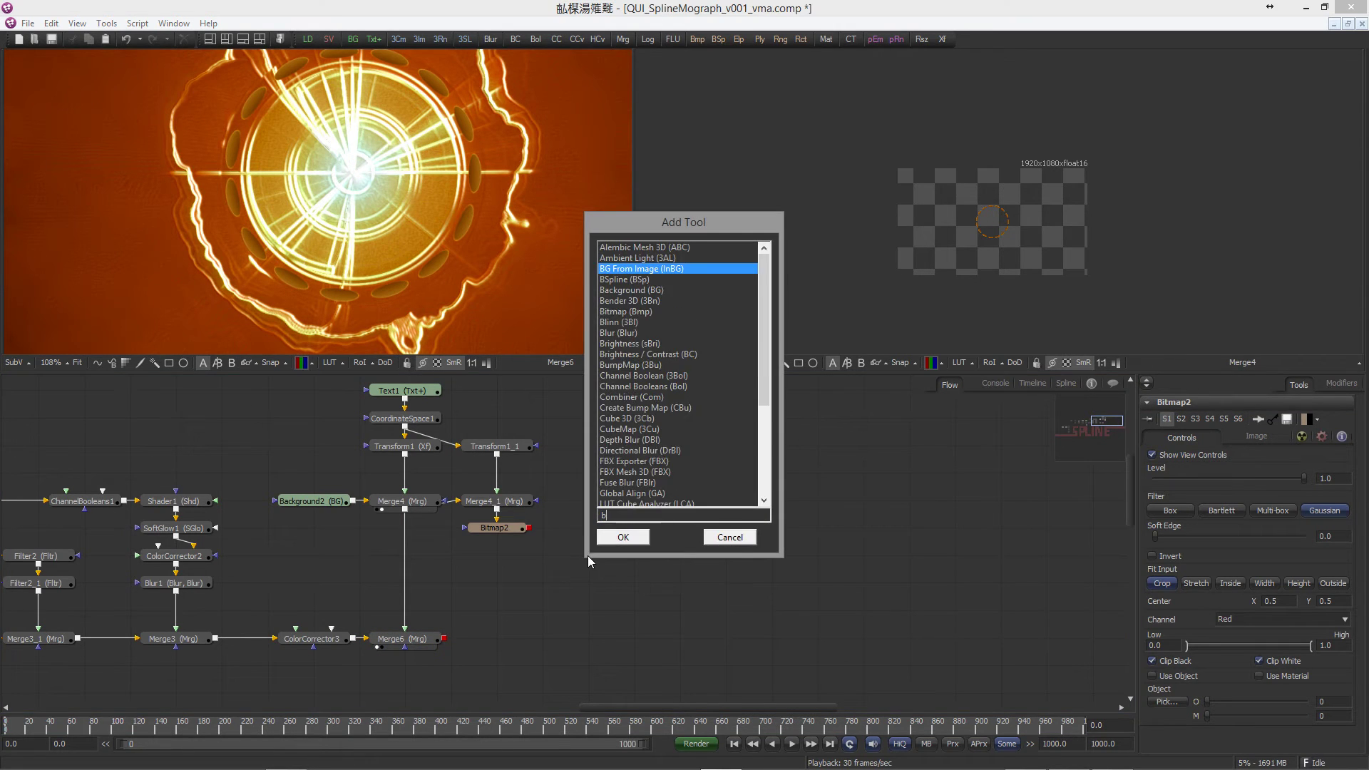
text(bol)
key(Return)
drag(569, 563, 485, 300)
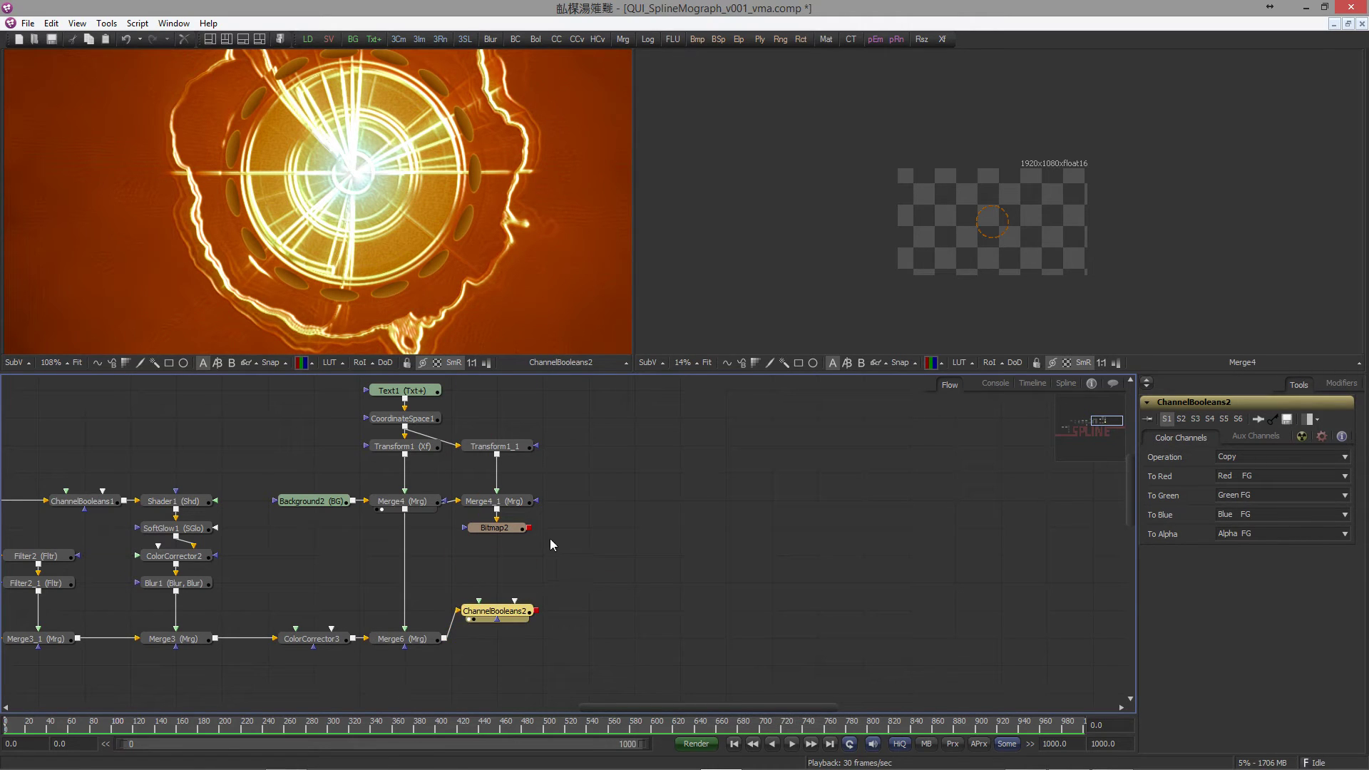
Step: Mask ChannelBooleans2 with Bitmap2 and set its operation to Clear to cut the dashes out of the image
click(550, 539)
click(520, 614)
drag(531, 533, 514, 601)
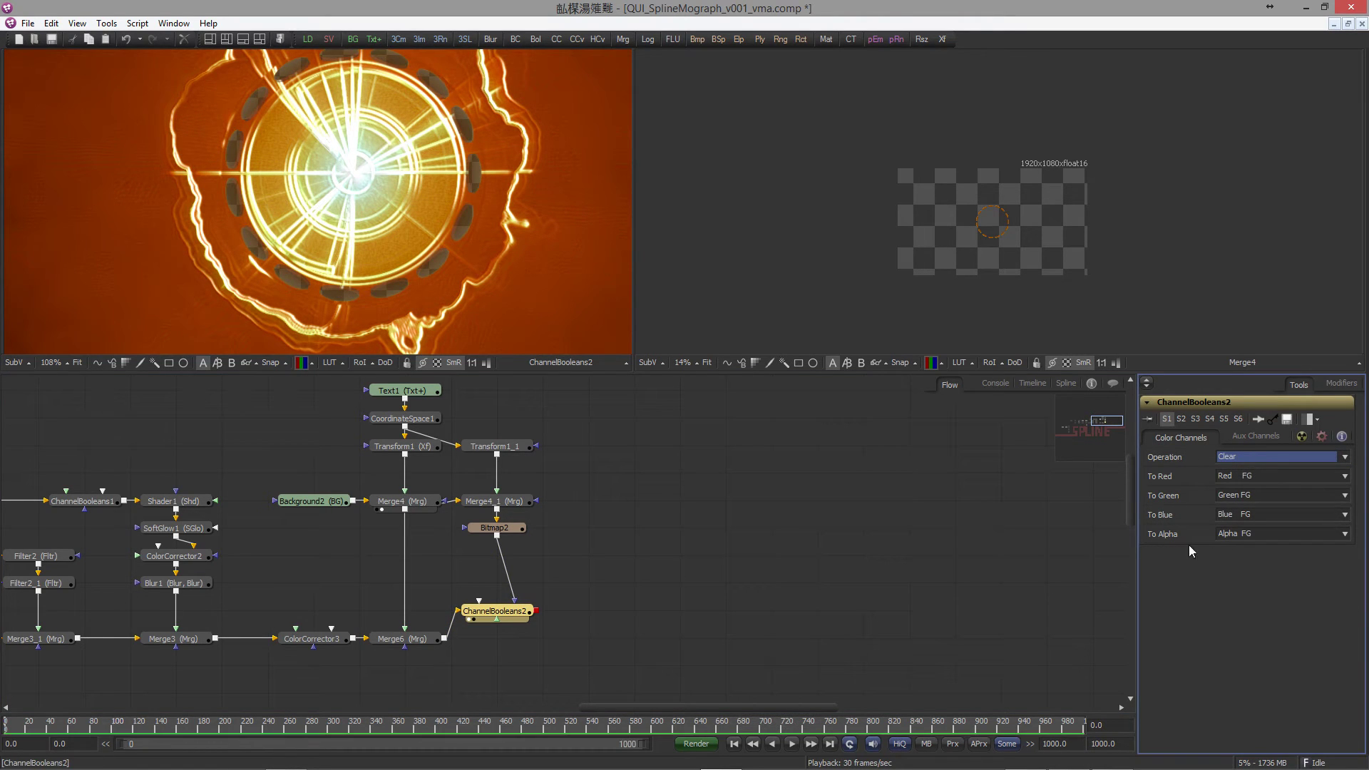
click(865, 562)
scroll(435, 249, up, 2)
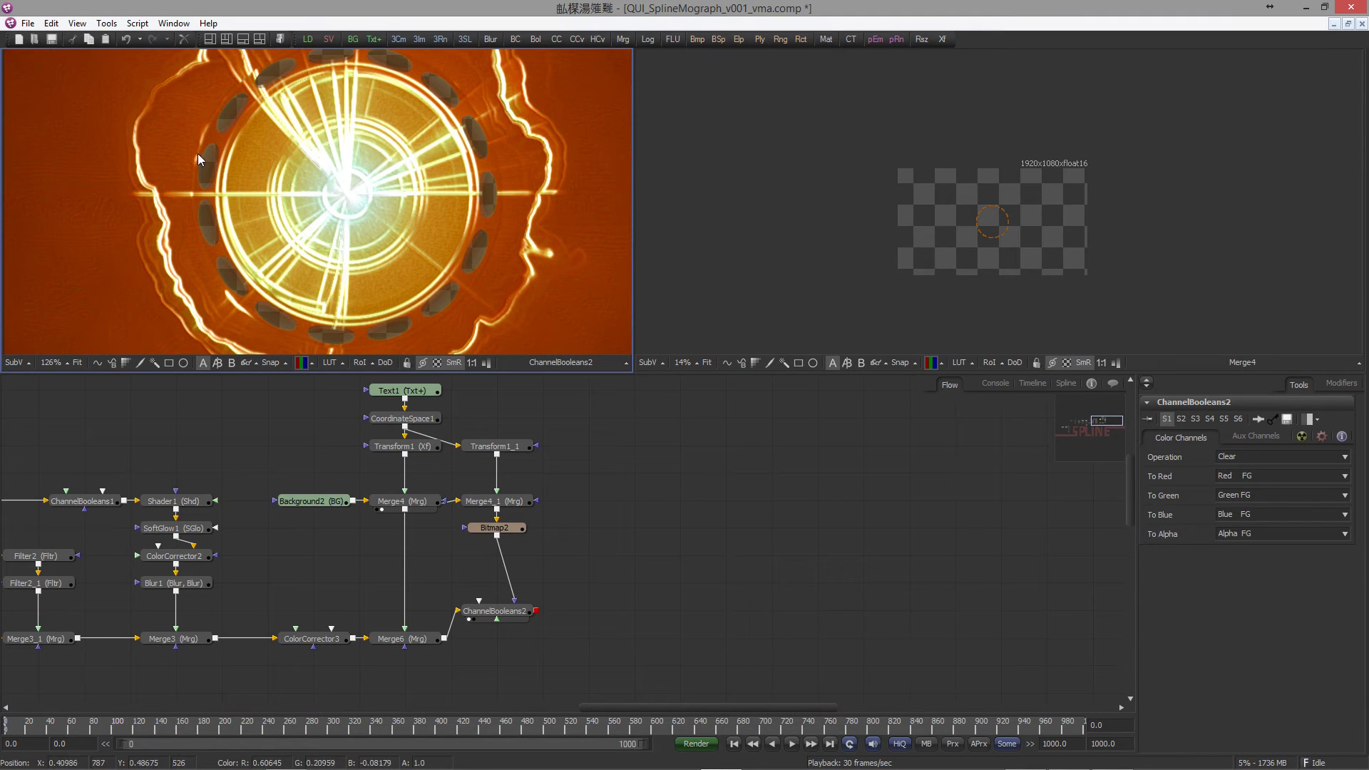
Step: Try applying the mask inverted in the common controls of ChannelBooleans2
click(506, 532)
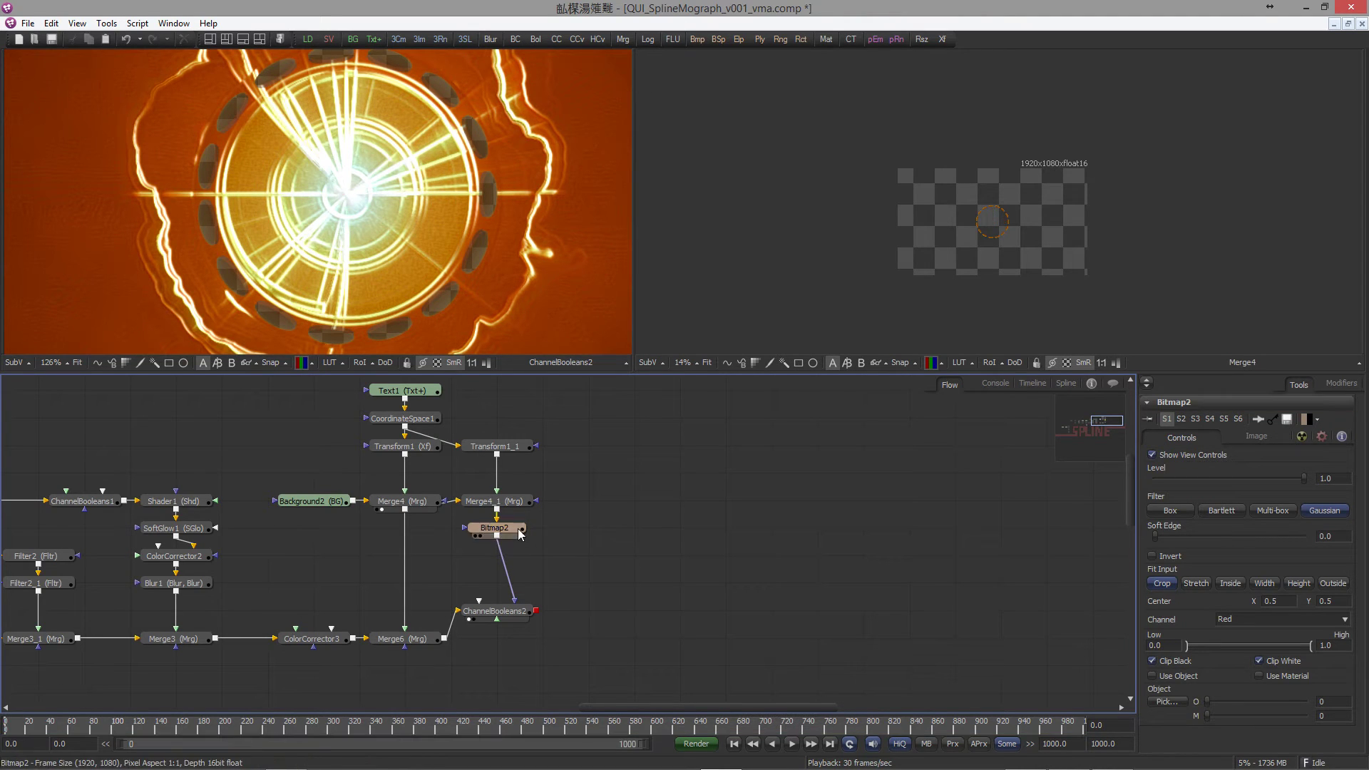
click(494, 611)
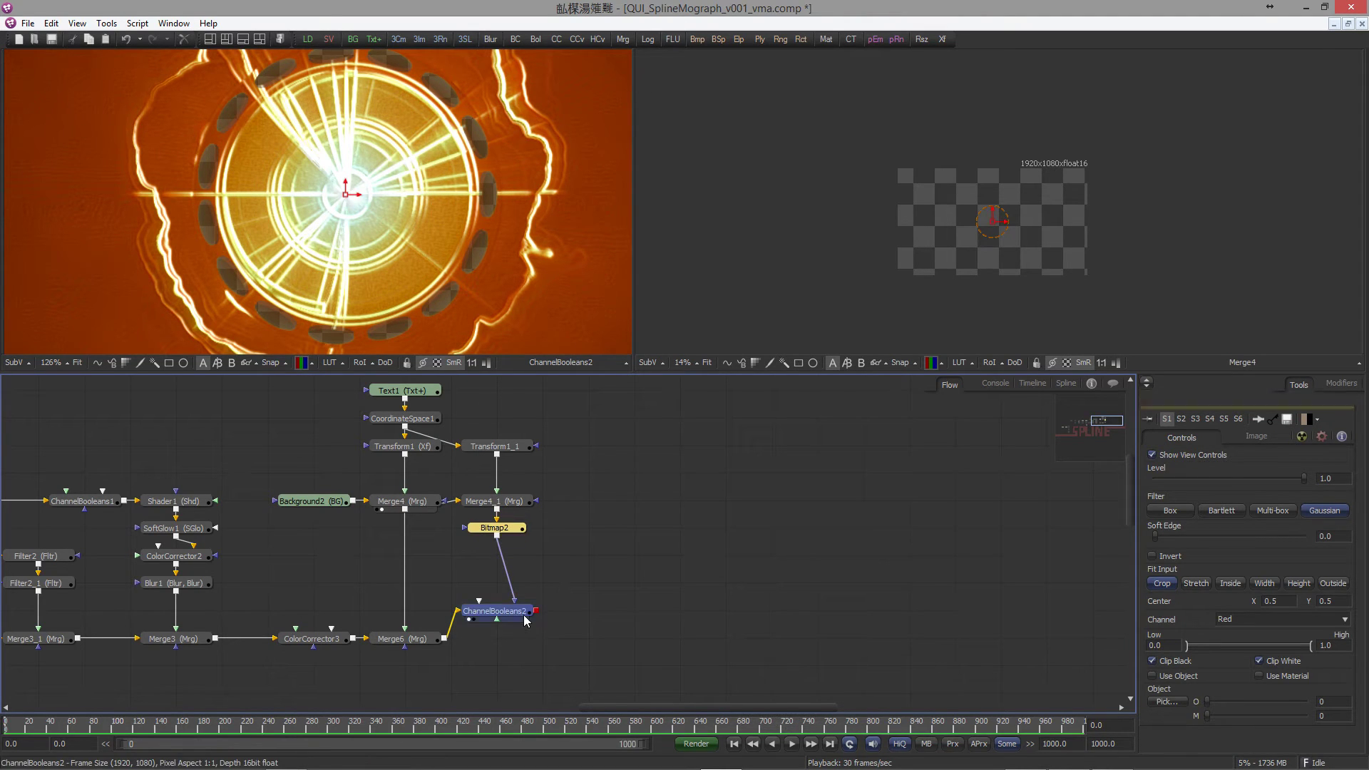
click(1303, 436)
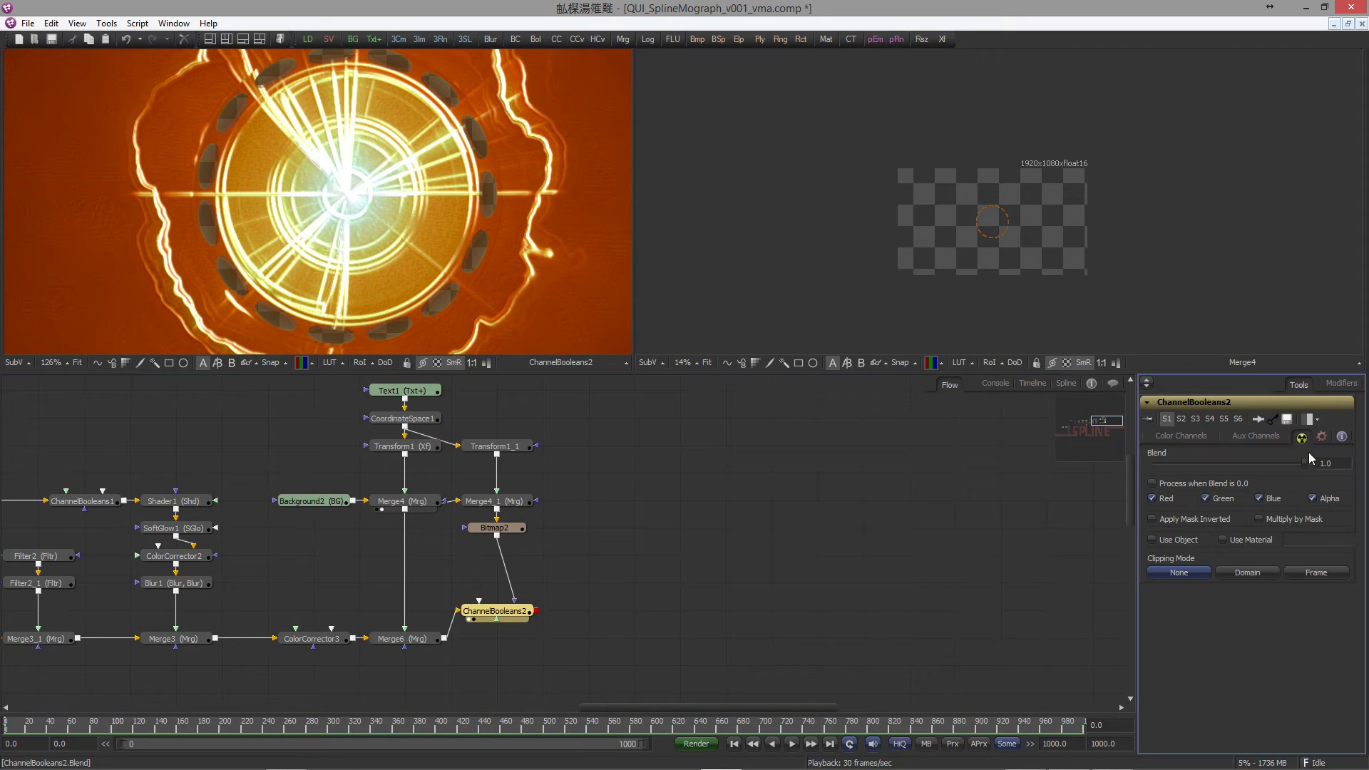
click(1161, 520)
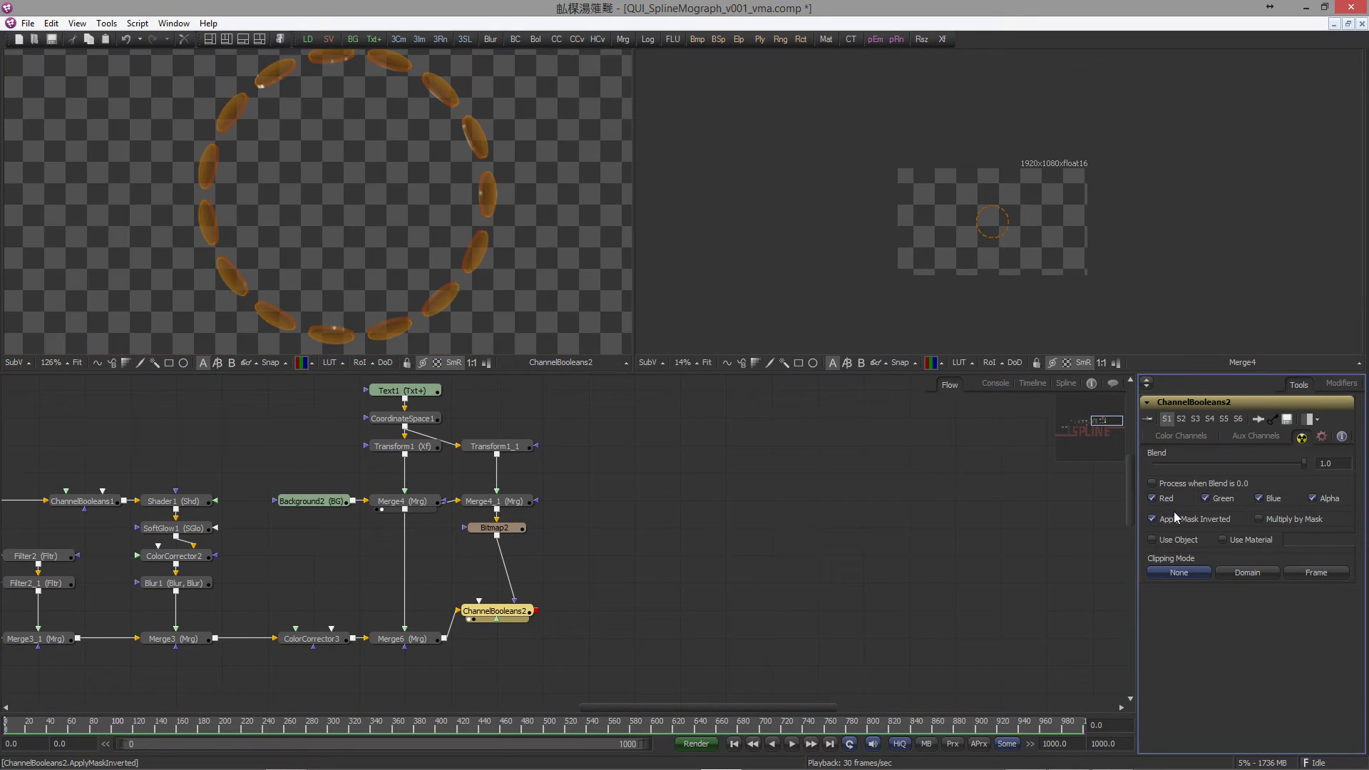
click(1161, 520)
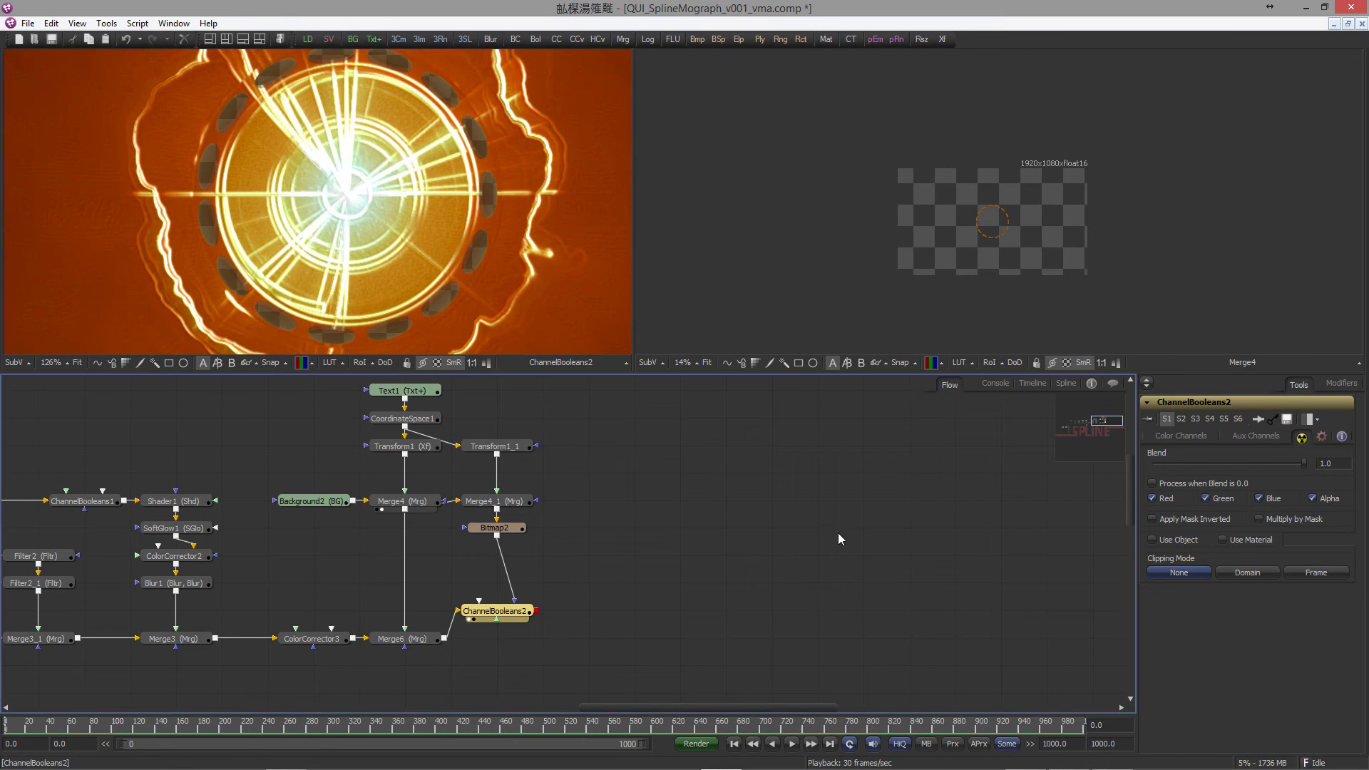
Step: Insert a second Bitmap mask between Bitmap2 and ChannelBooleans2 and enable its Invert option
drag(703, 38, 512, 588)
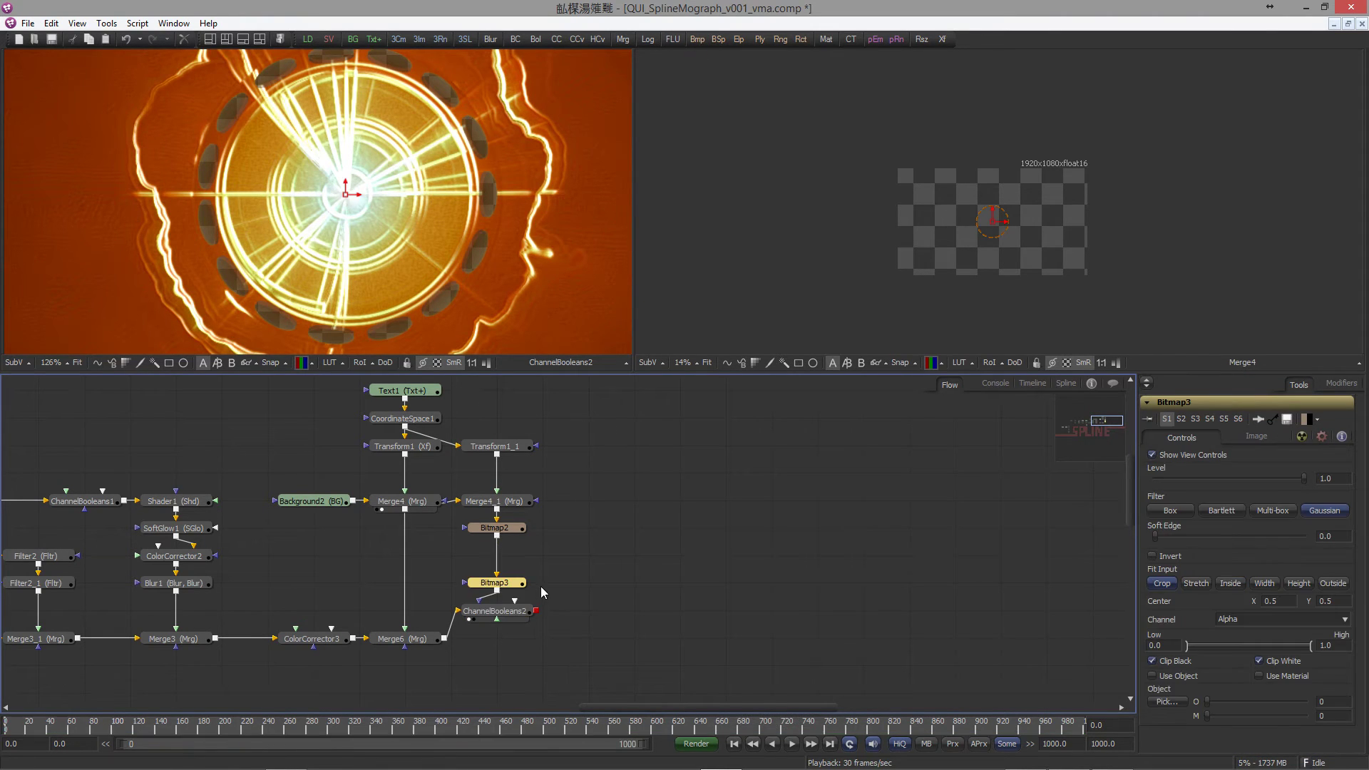
click(1303, 437)
click(605, 562)
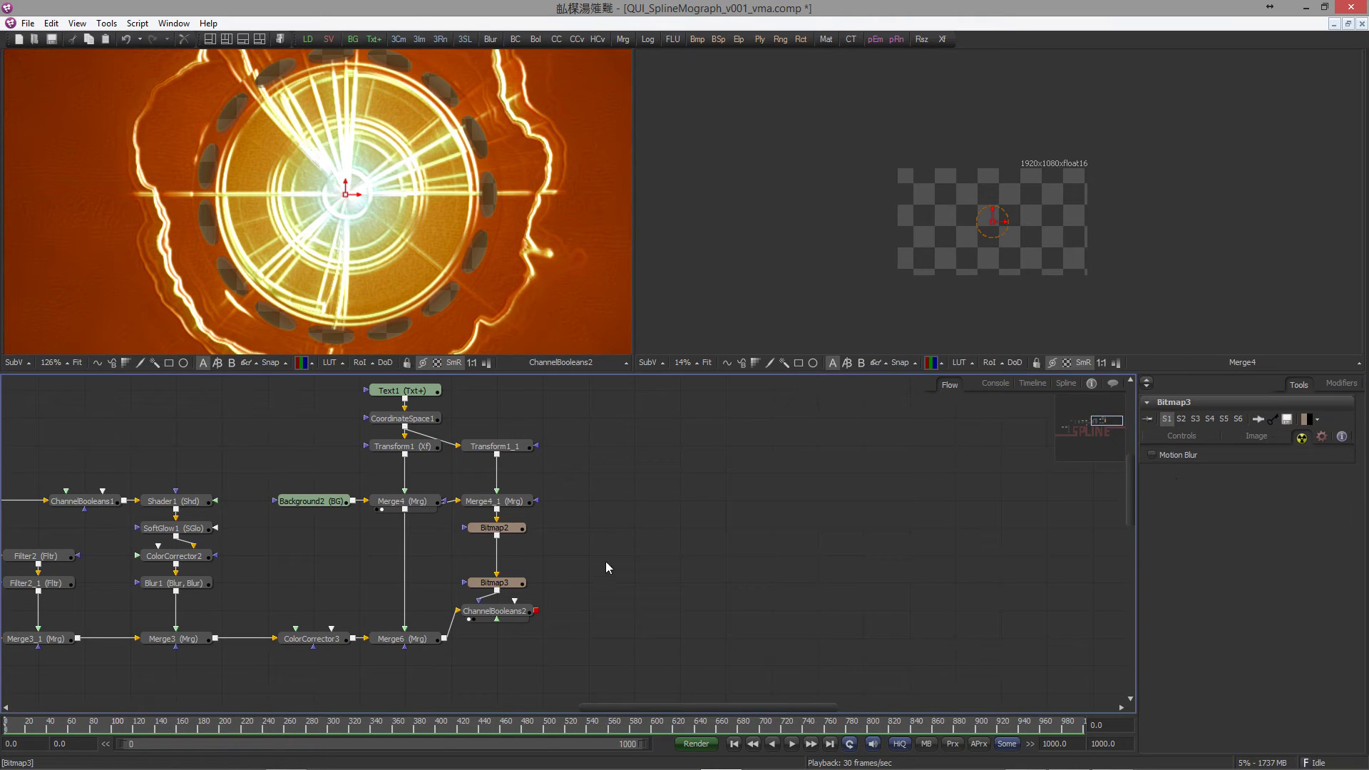
click(505, 582)
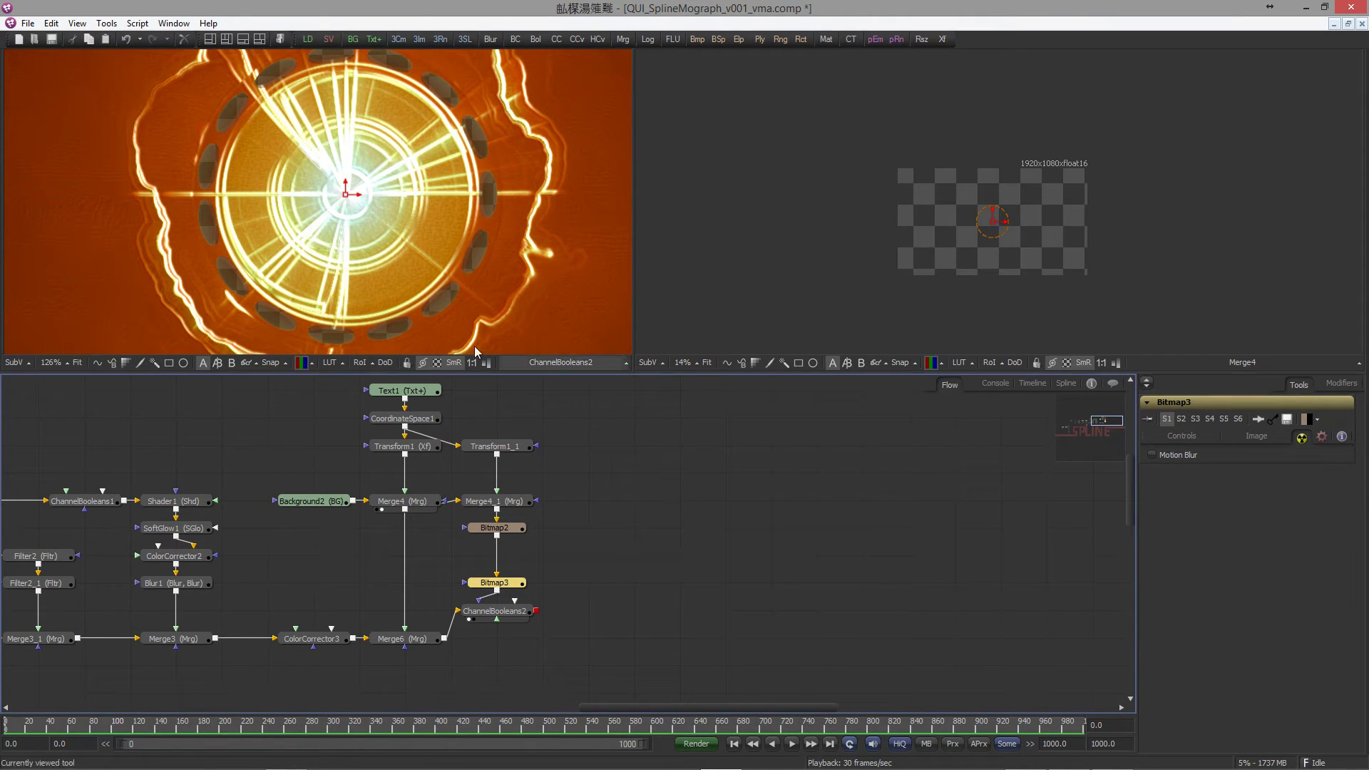
click(537, 556)
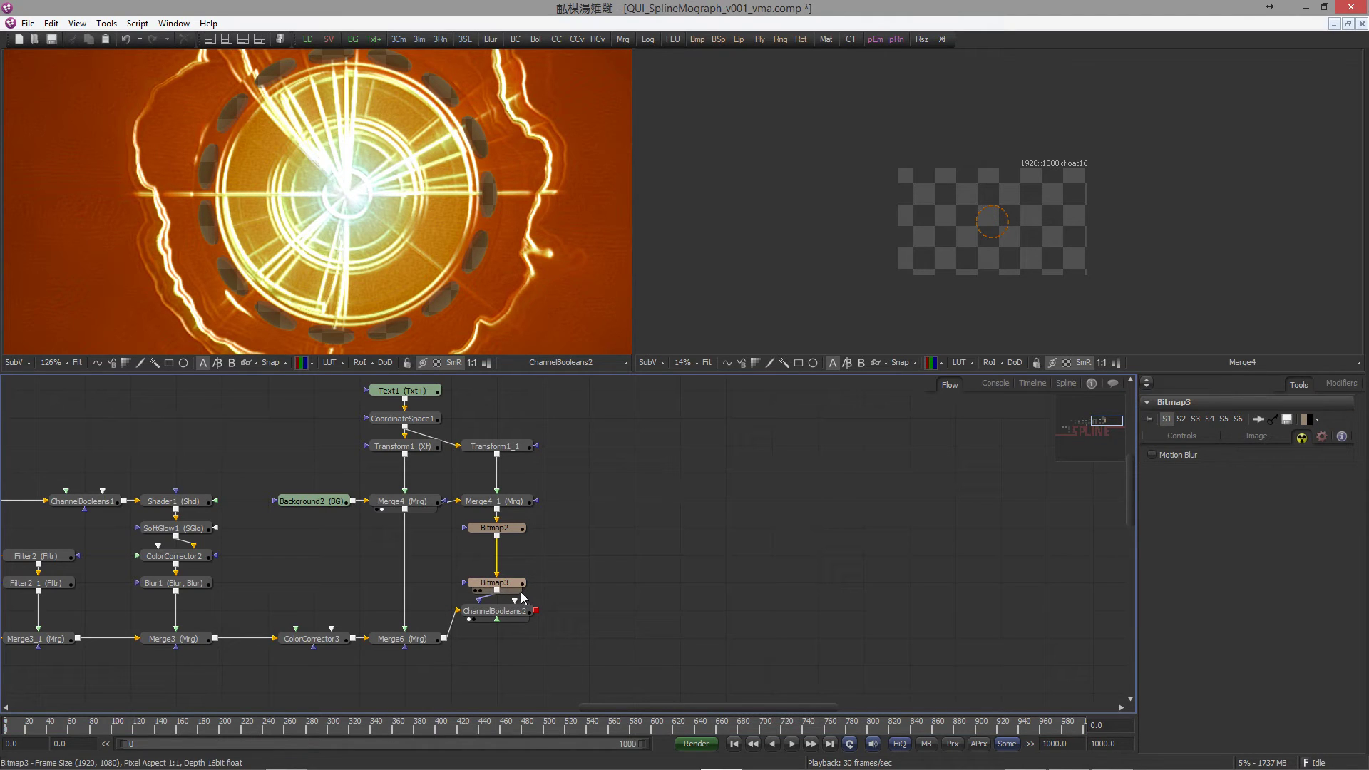
click(507, 583)
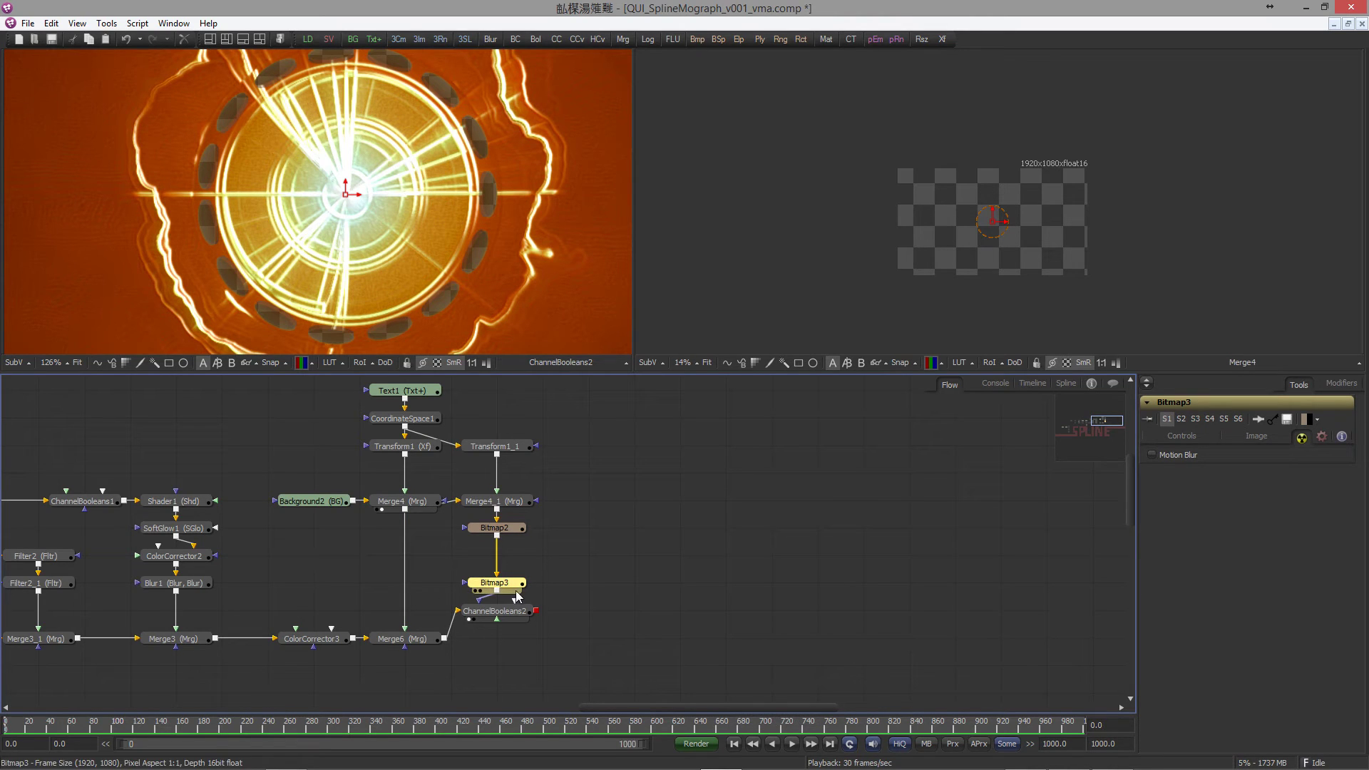
click(1182, 439)
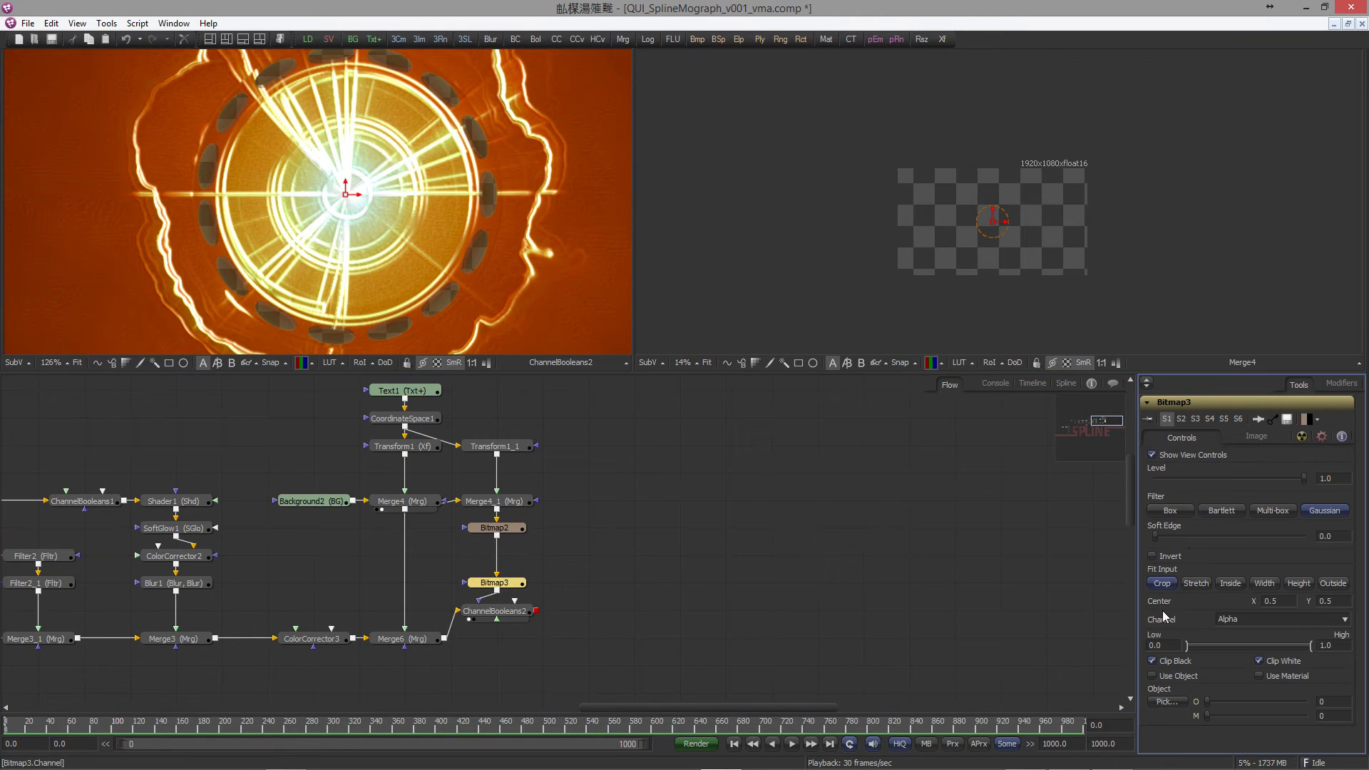
click(1161, 559)
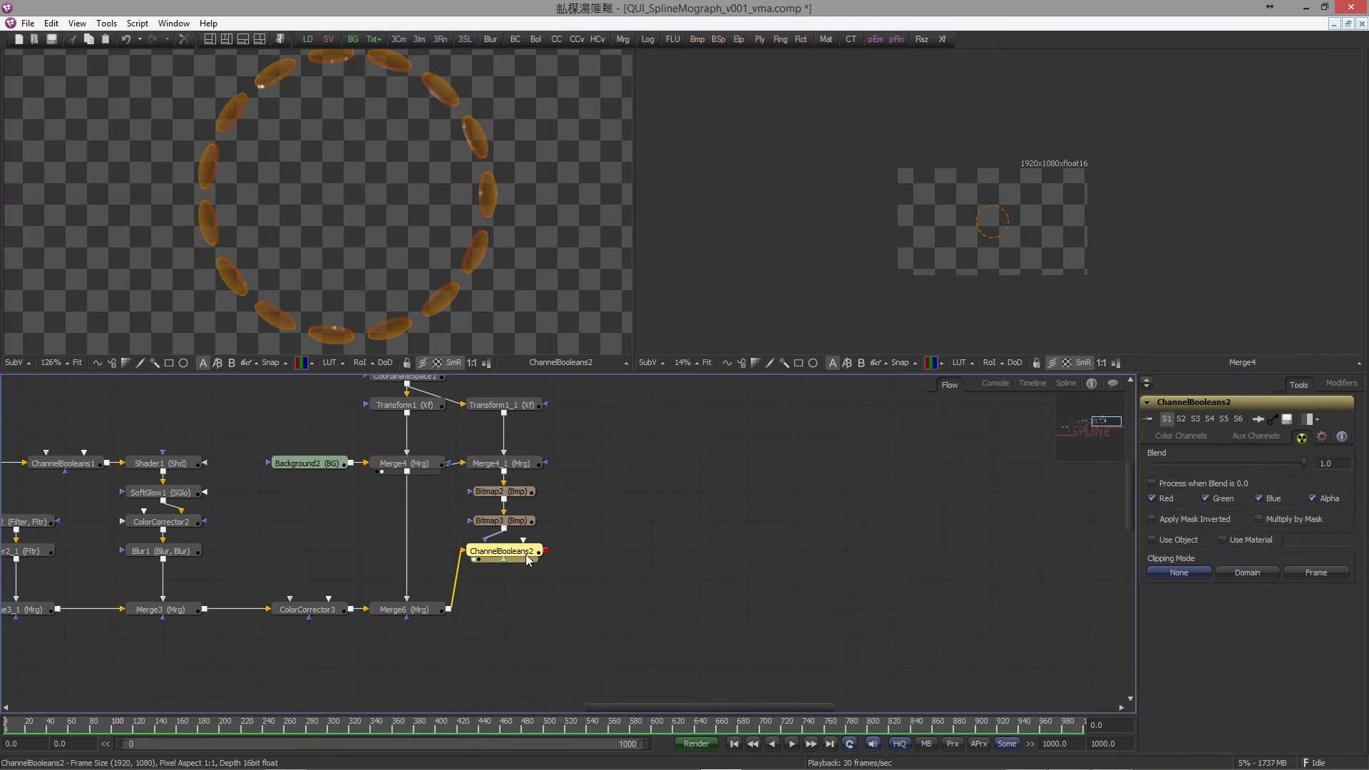
Step: Add a Shadow node after ChannelBooleans2, offset to about X 0.502, Y 0.497, with its output set to Shadow Only
key(ctrl+space)
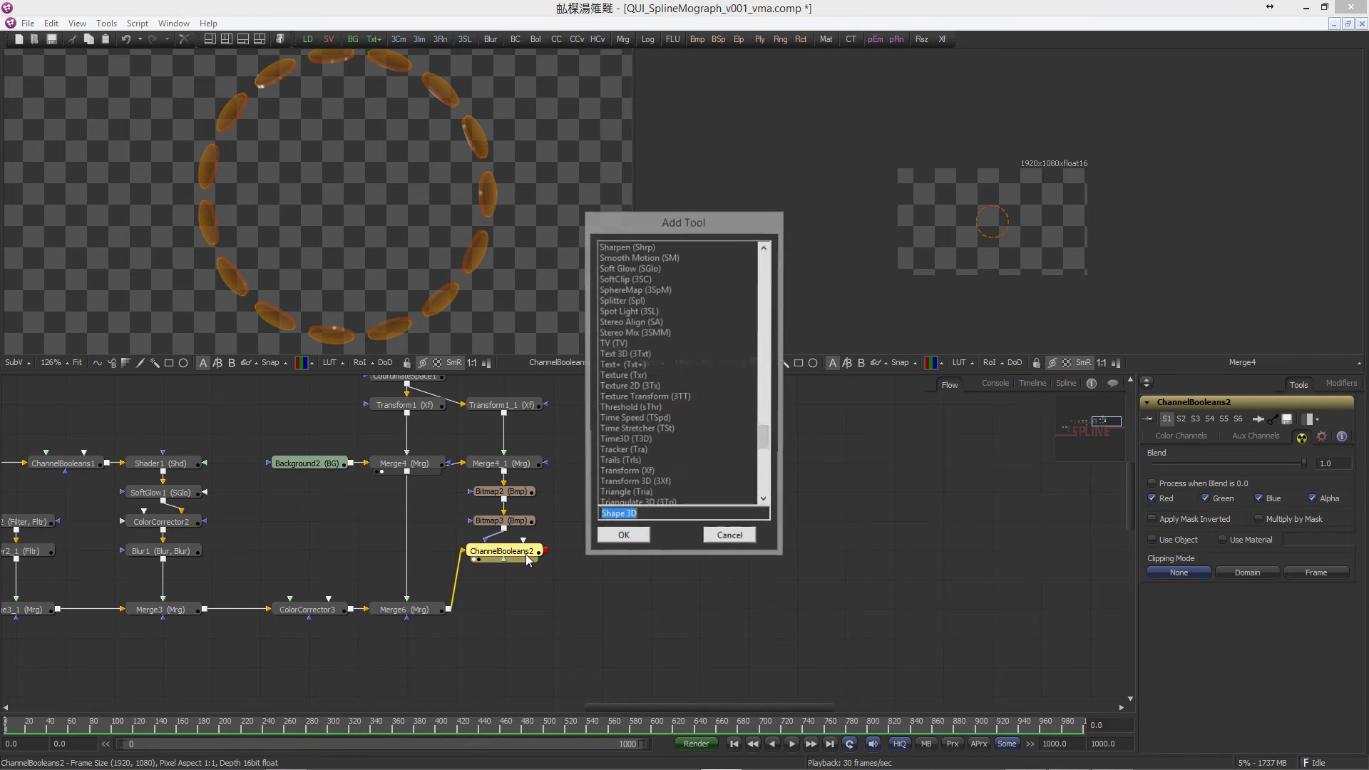
text(shad)
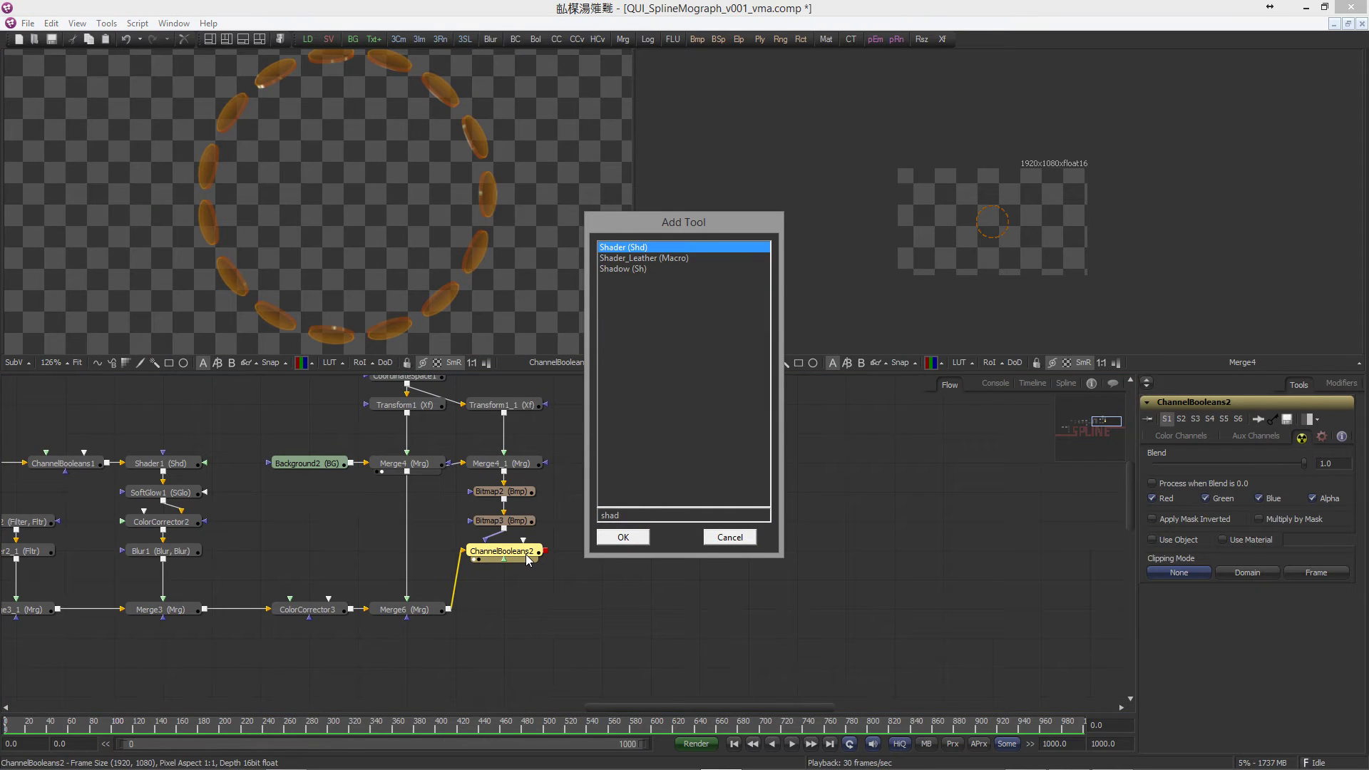
key(Down)
key(Down)
key(Return)
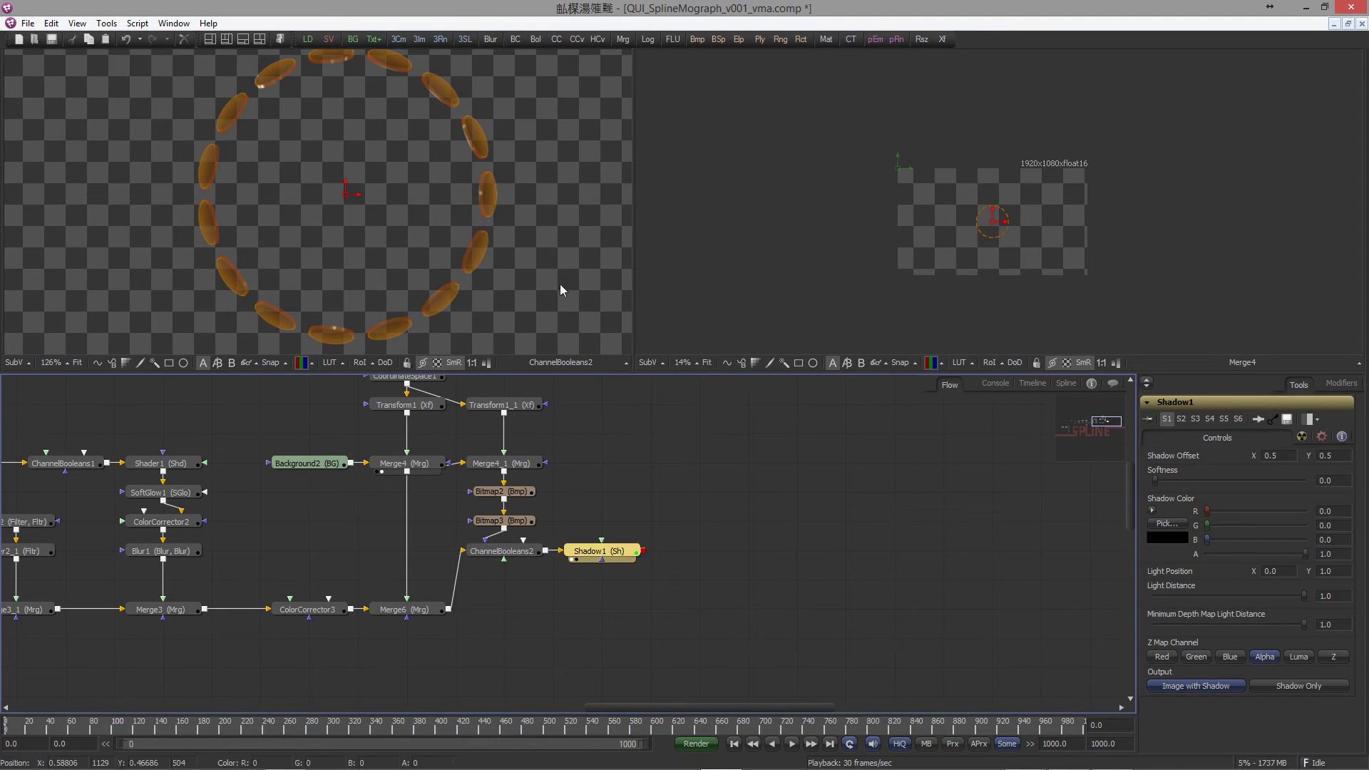
key(1)
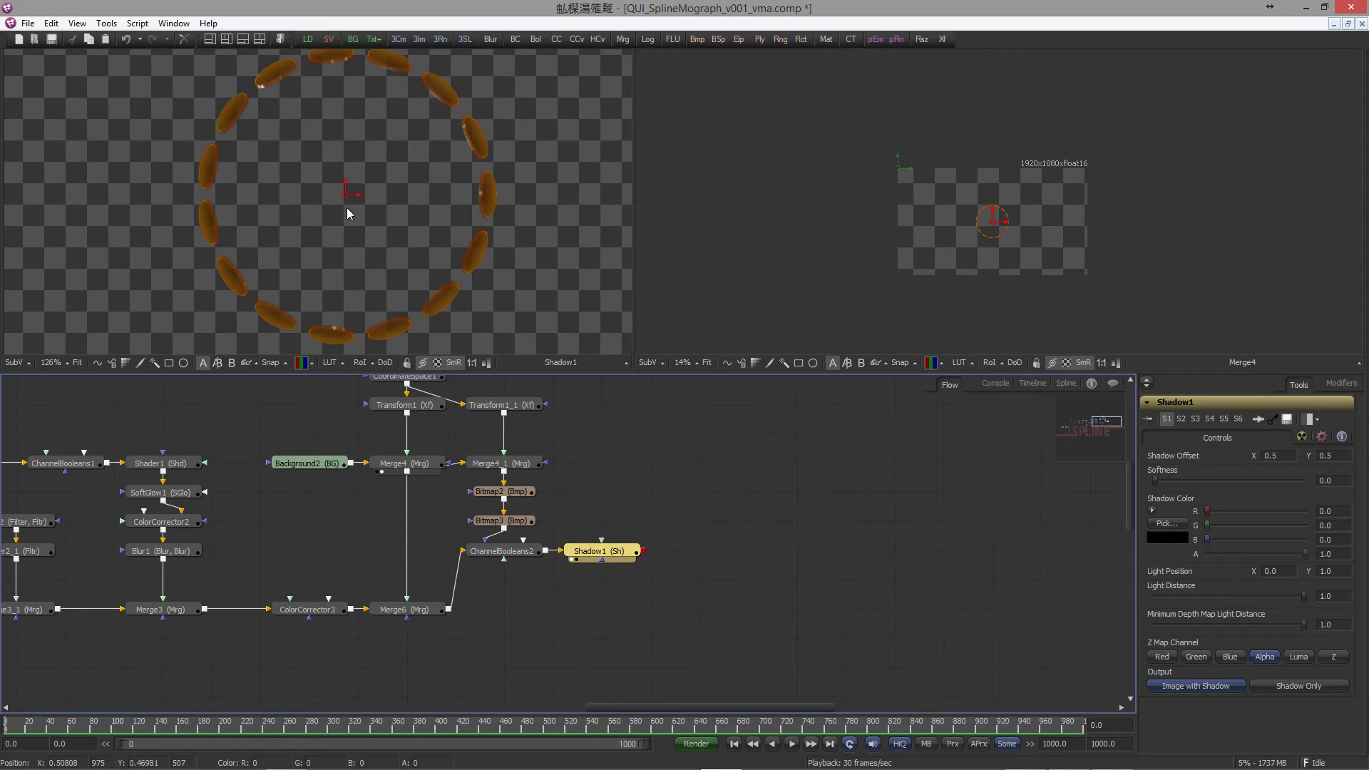
drag(345, 197, 348, 200)
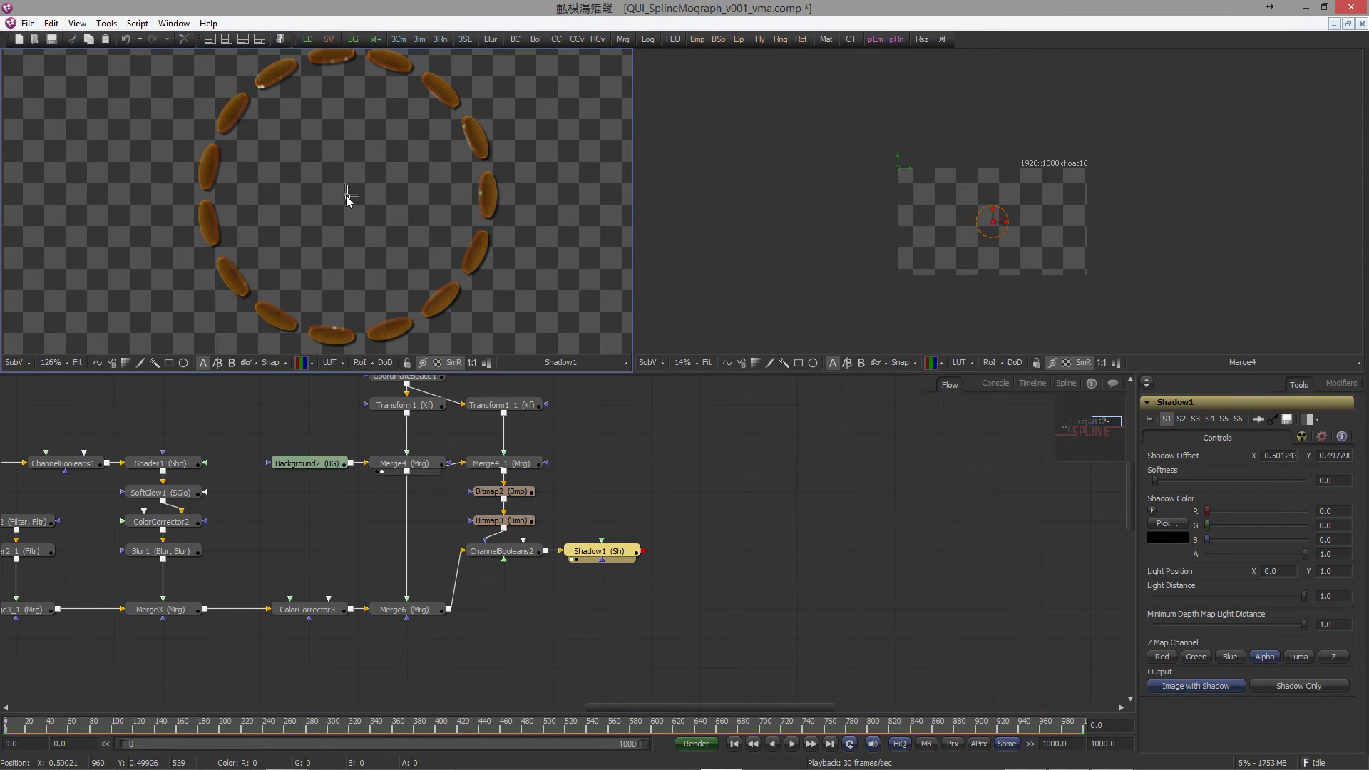
click(1292, 687)
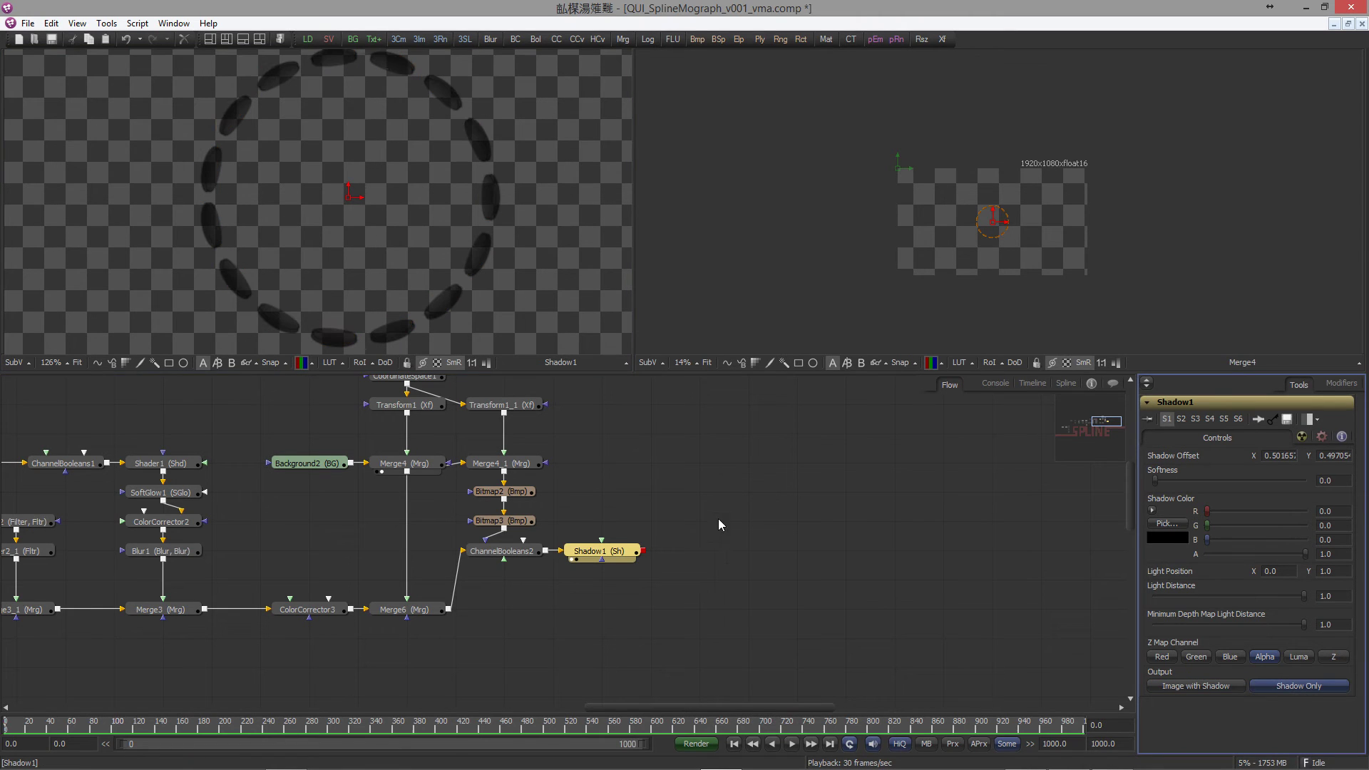
Step: Composite Shadow1 over Merge6 using a copy of Merge6 shown in the first viewer, and adjust the shadow offset to about X 0.500, Y 0.498
click(415, 614)
key(ctrl+c)
click(554, 617)
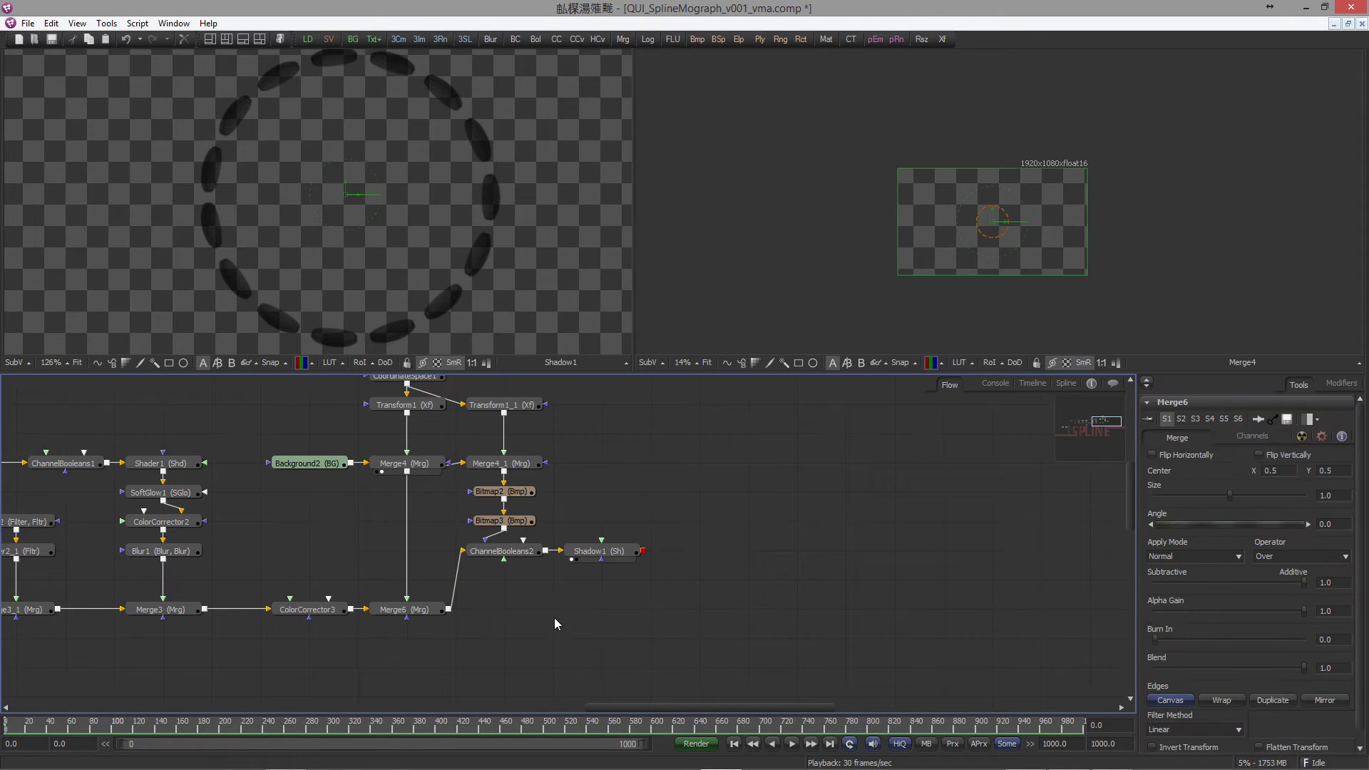
key(ctrl+v)
drag(448, 609, 595, 612)
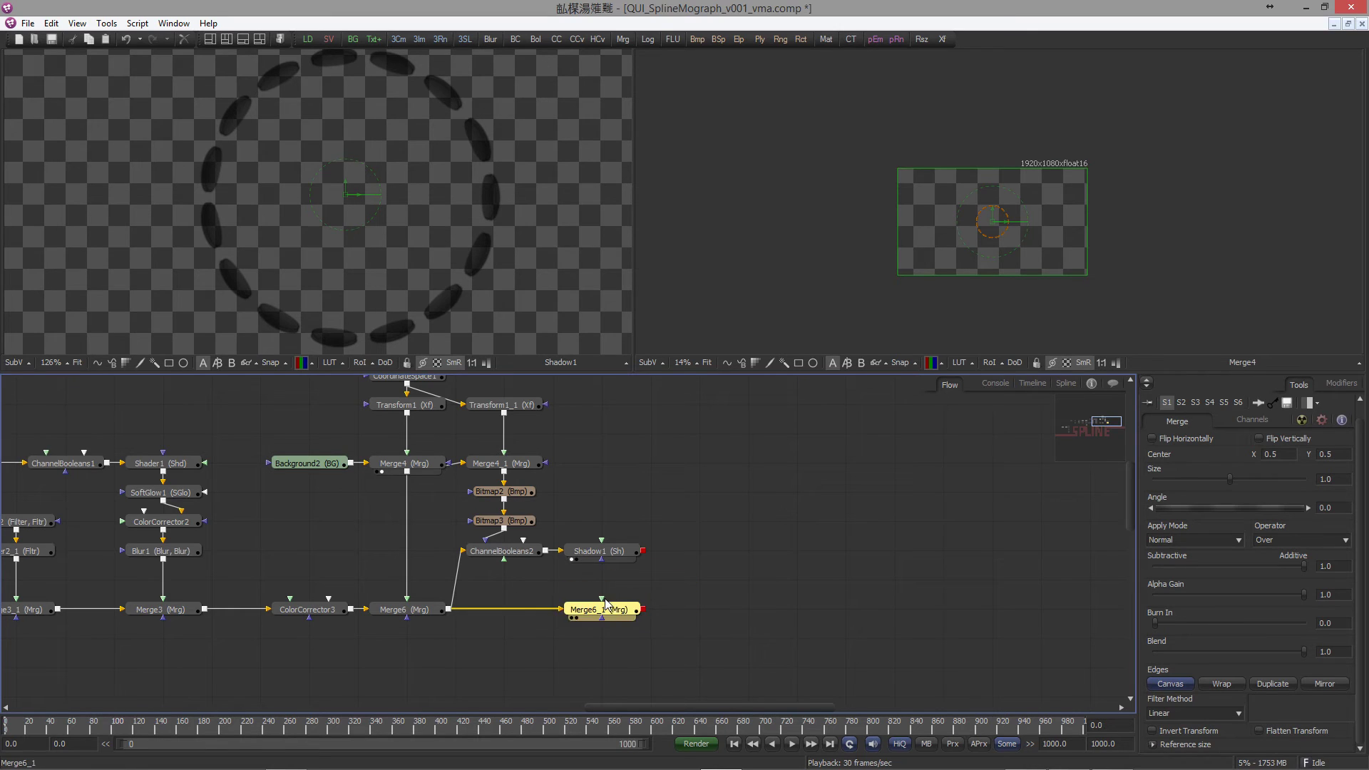
drag(643, 551, 617, 612)
drag(513, 261, 513, 261)
click(699, 565)
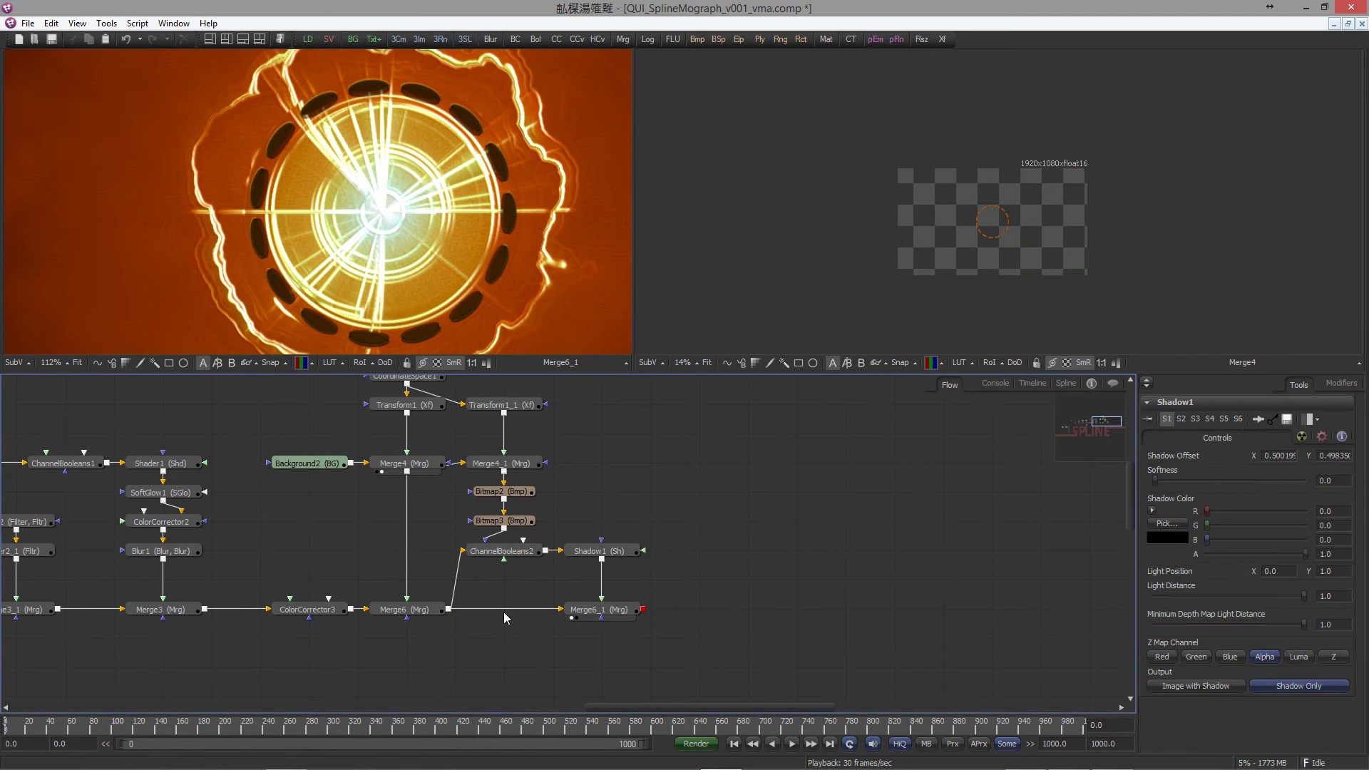
Step: Display Bitmap2 in the second viewer and lower its High threshold to about 0.788 to brighten the dashes
drag(522, 558, 530, 525)
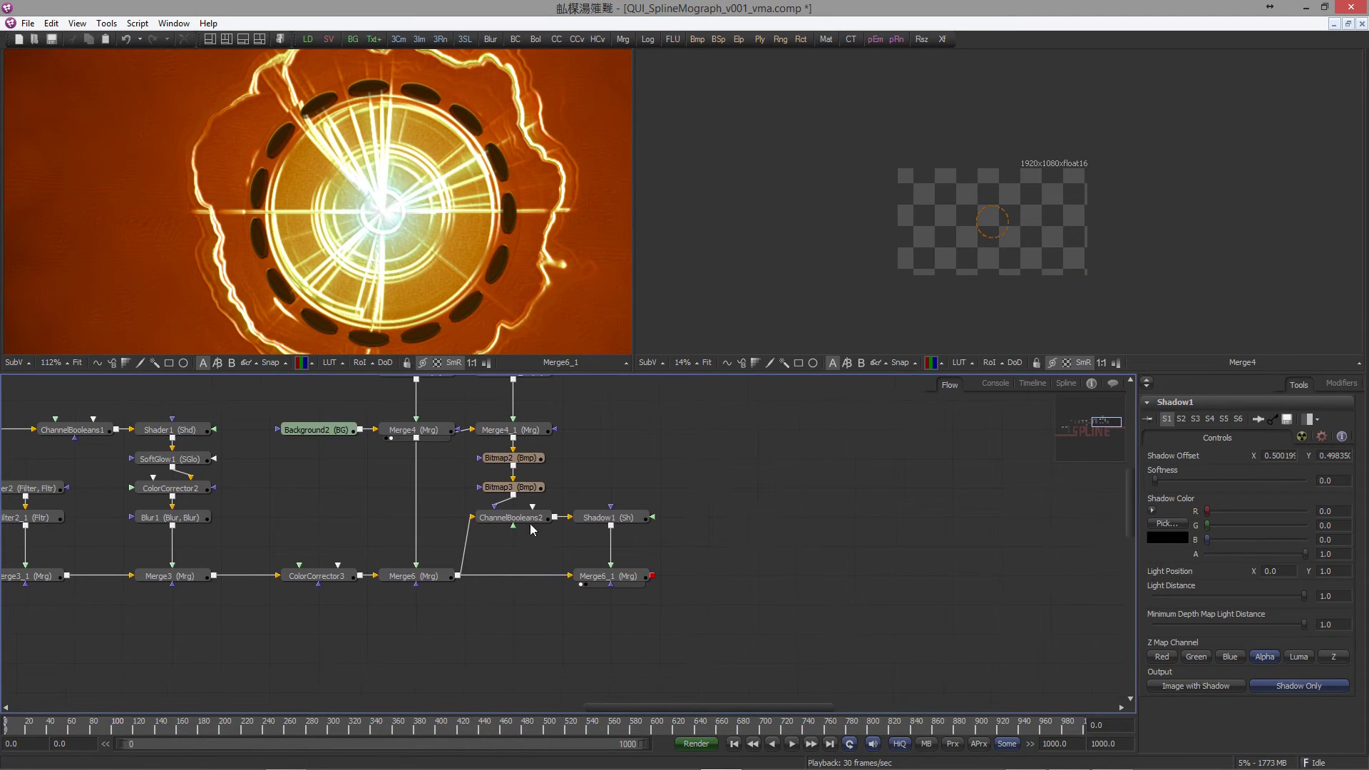
click(510, 458)
key(2)
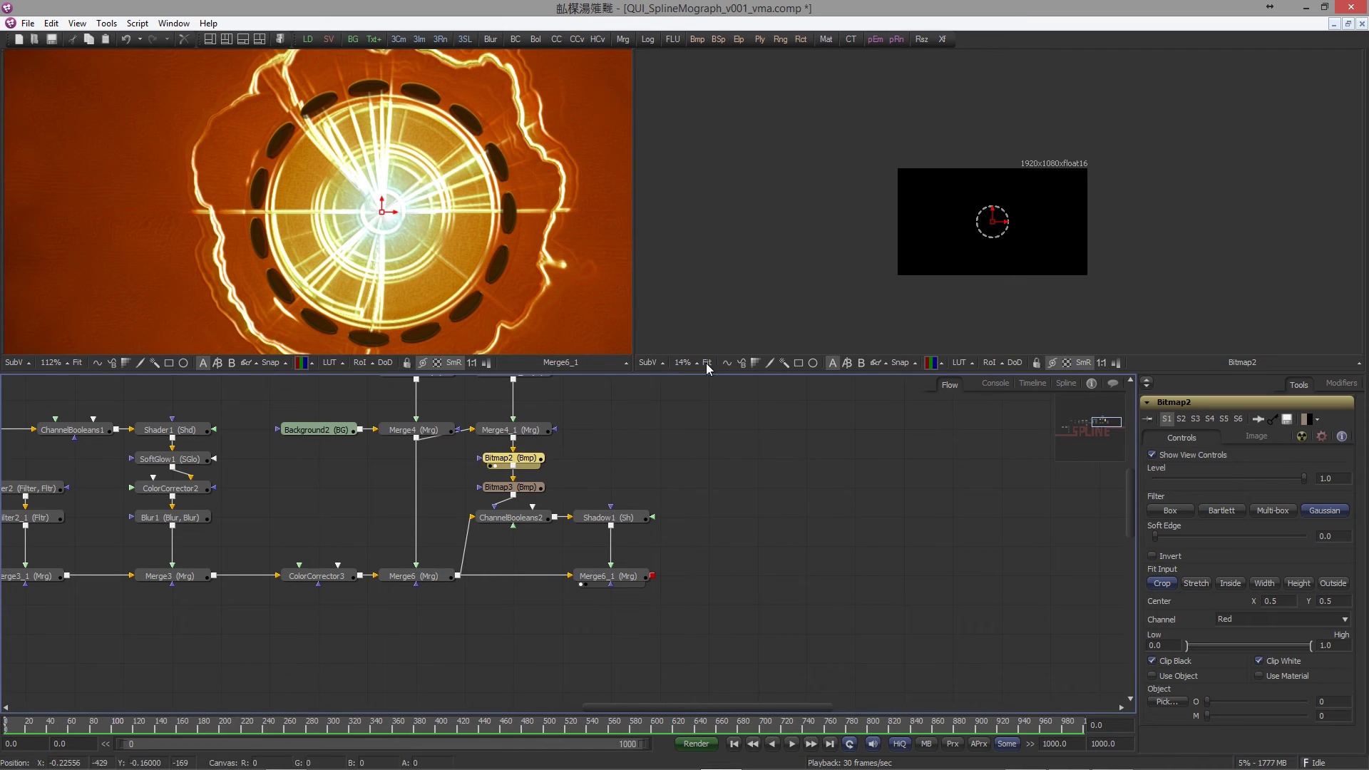
scroll(1100, 220, up, 4)
drag(863, 262, 927, 265)
scroll(927, 275, up, 3)
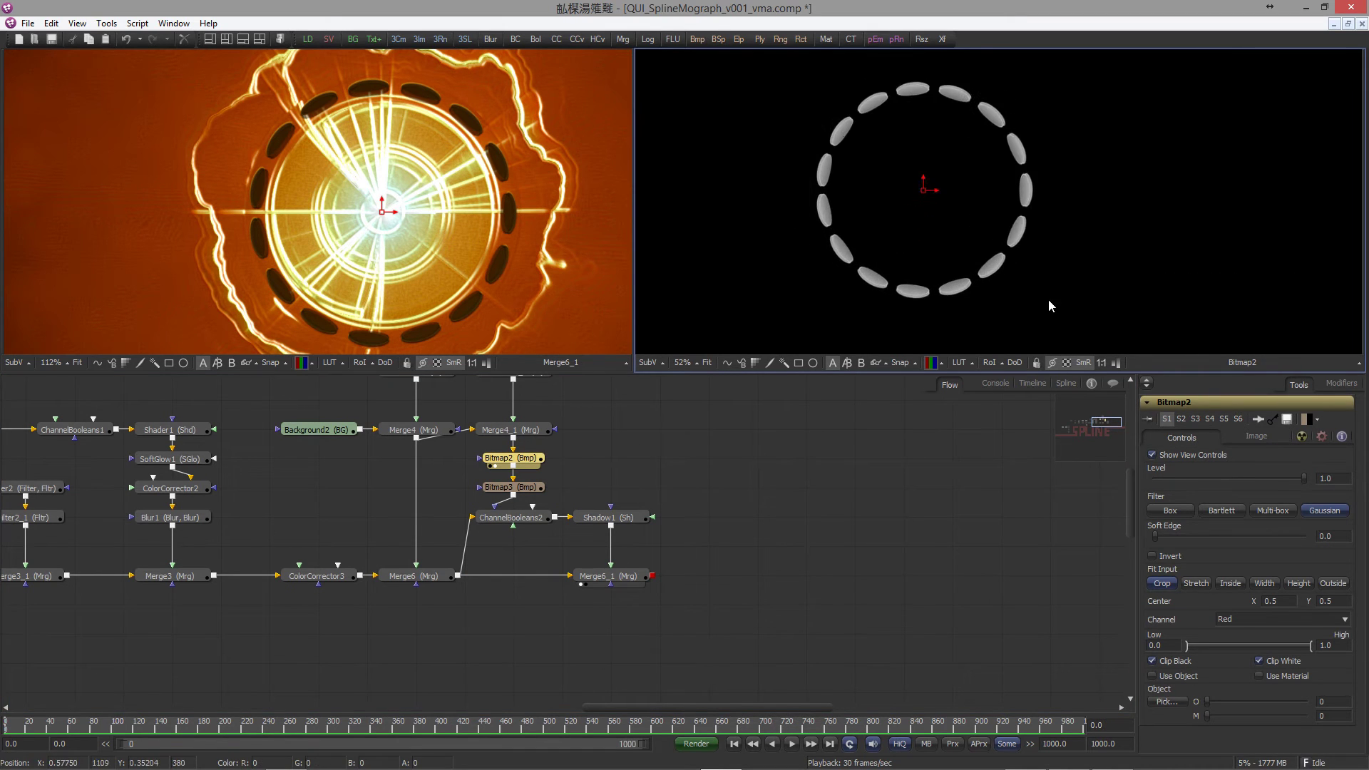
click(1304, 646)
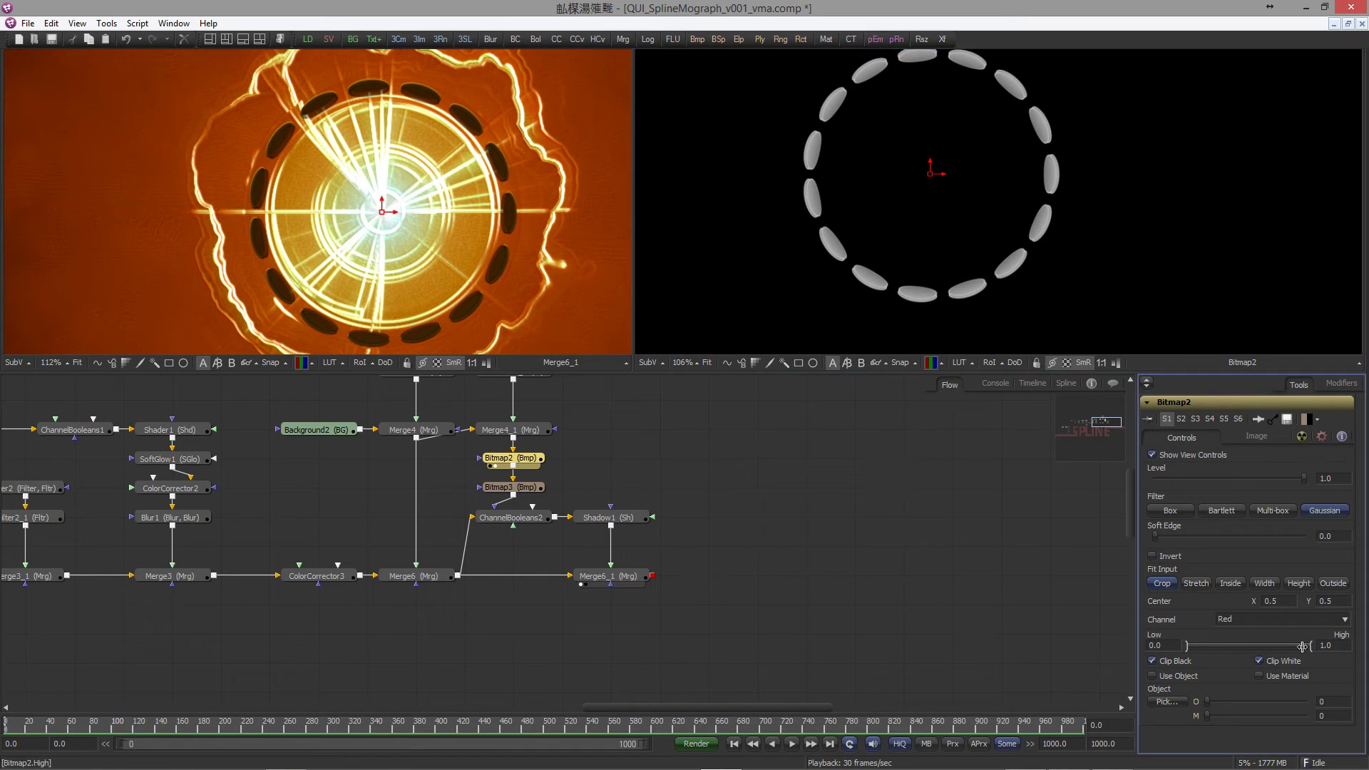
mouse_move(1303, 652)
mouse_down()
mouse_move(1221, 657)
mouse_move(1291, 639)
mouse_up()
Step: Add a Create Bump Map node fed by Bitmap2 and display it in the second viewer
drag(404, 404, 455, 506)
drag(669, 570, 545, 552)
click(646, 491)
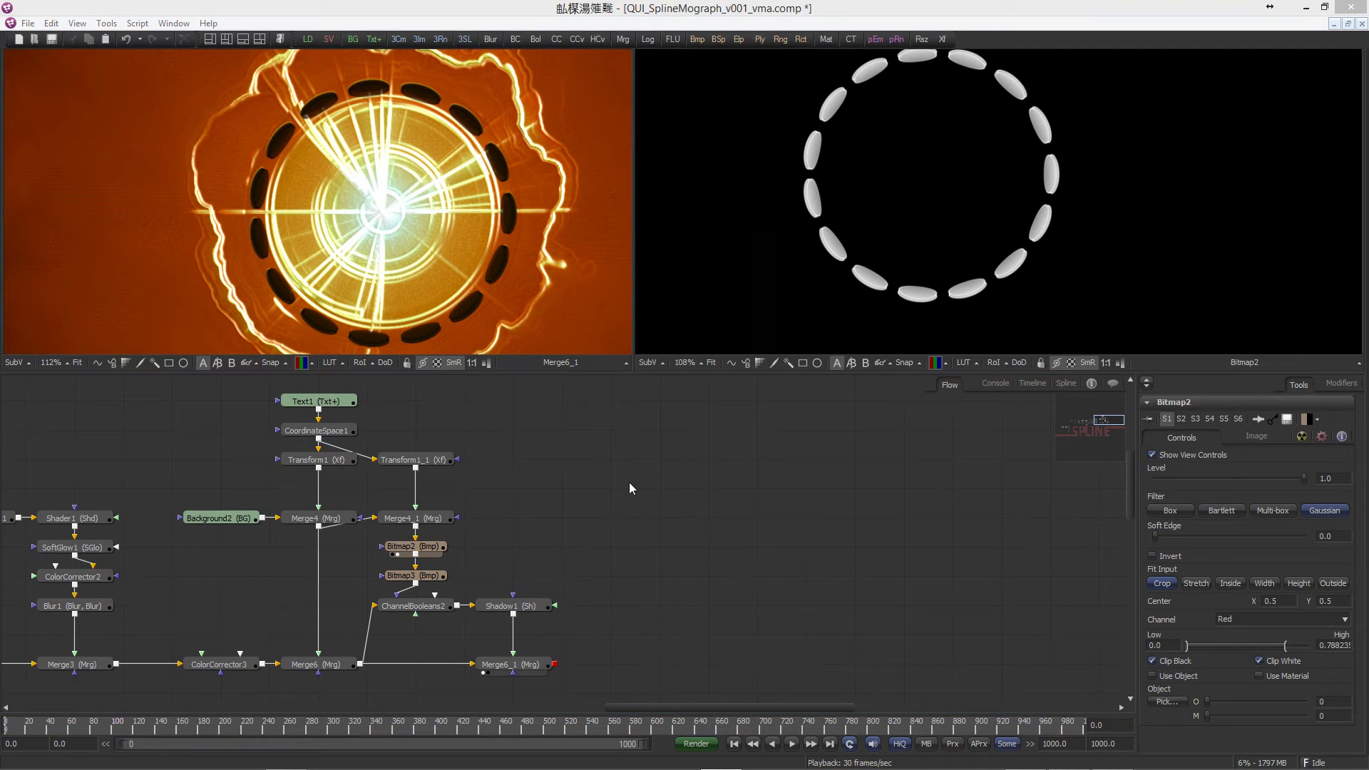
key(ctrl+space)
text(crea)
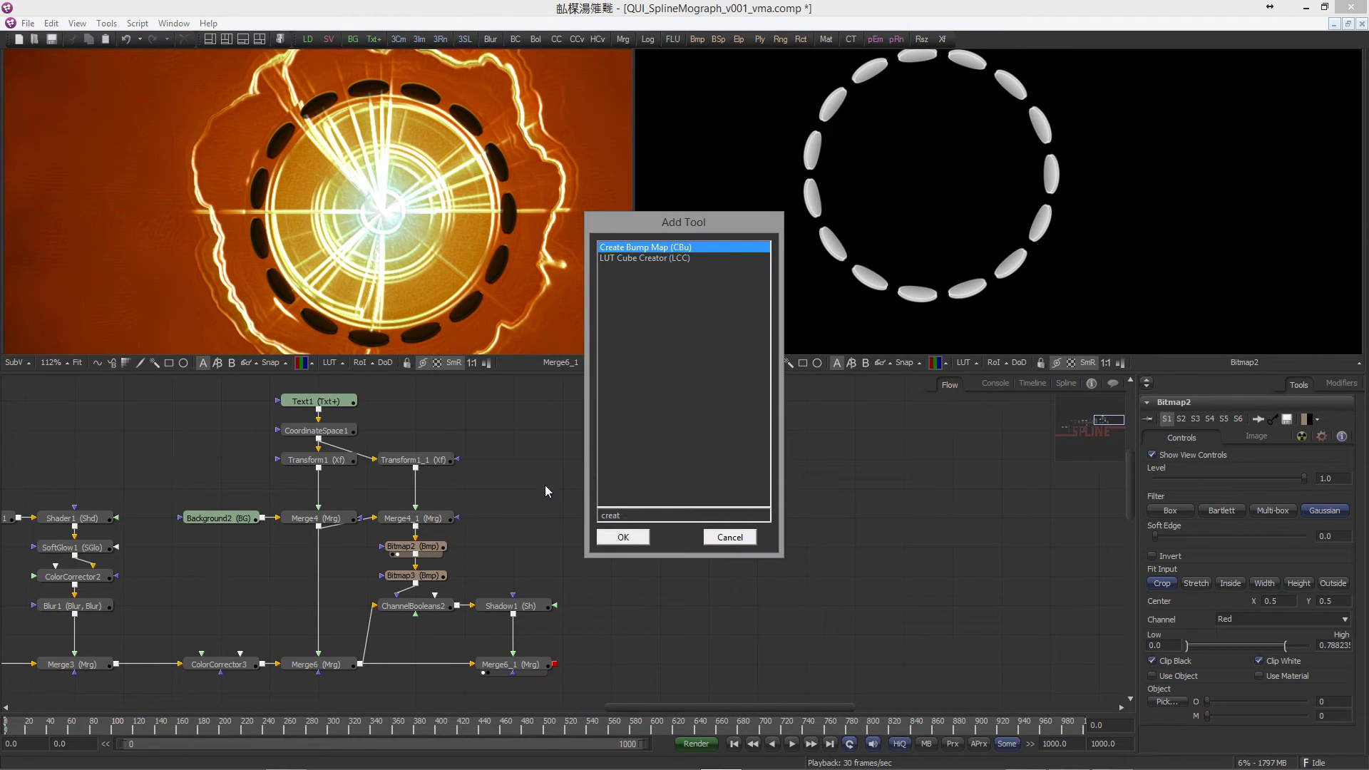
text(t)
key(Return)
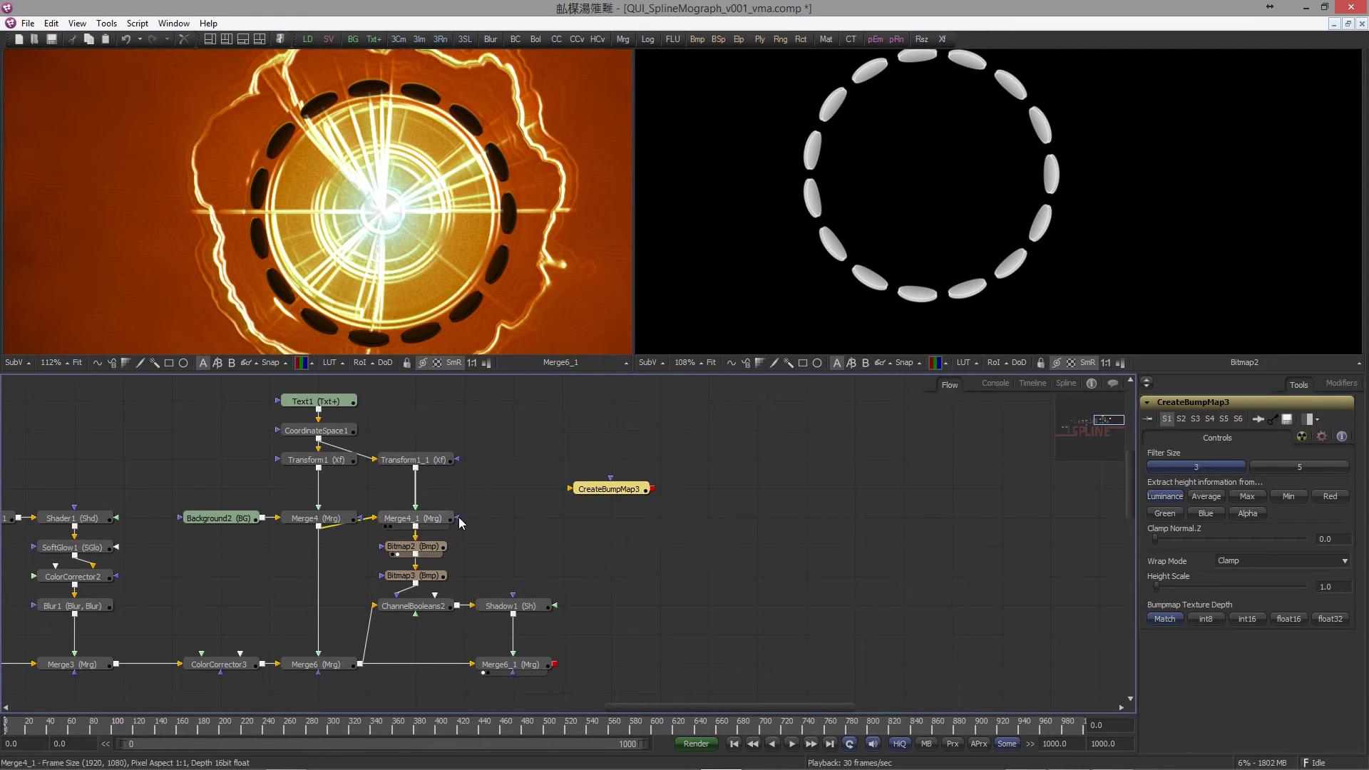
drag(418, 552, 807, 274)
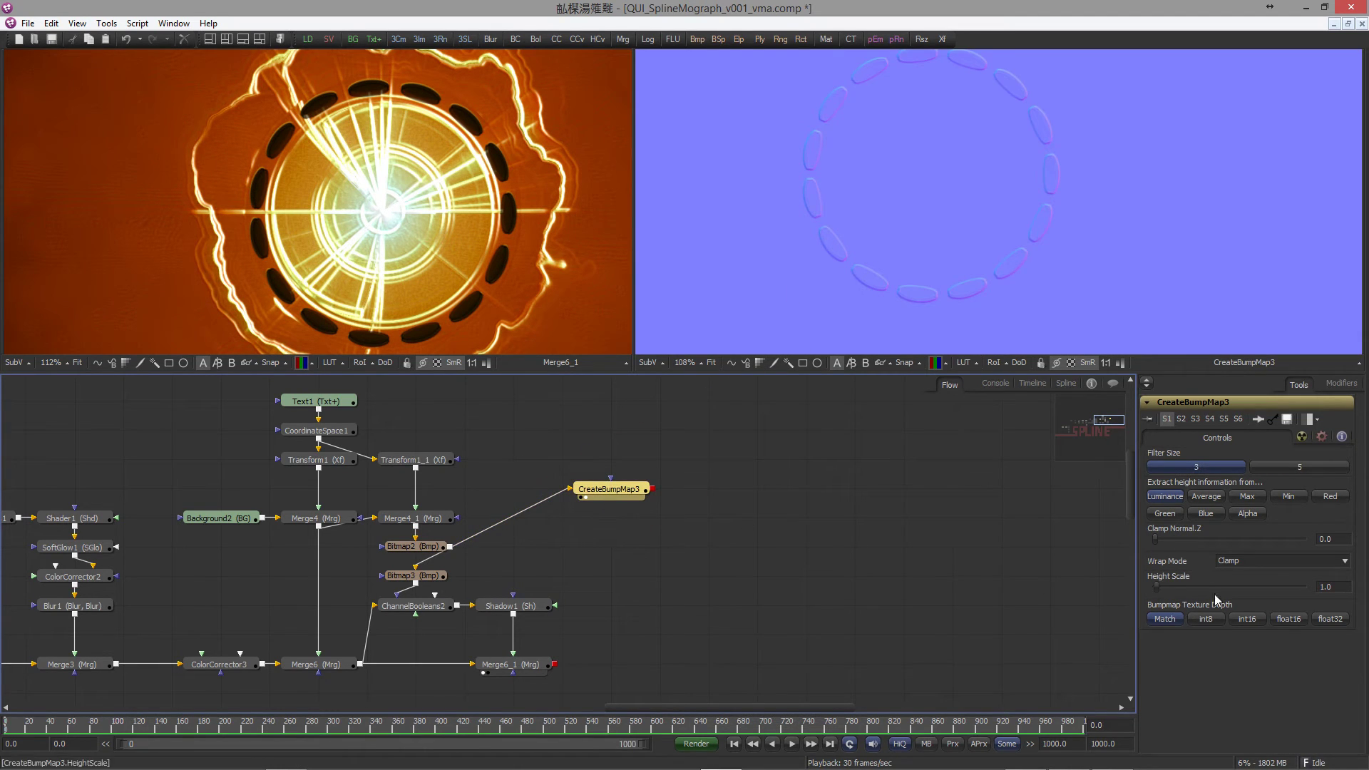
Step: Set the bump map's texture depth to float16 and raise its height scale to about 3.33
click(1292, 629)
click(1287, 620)
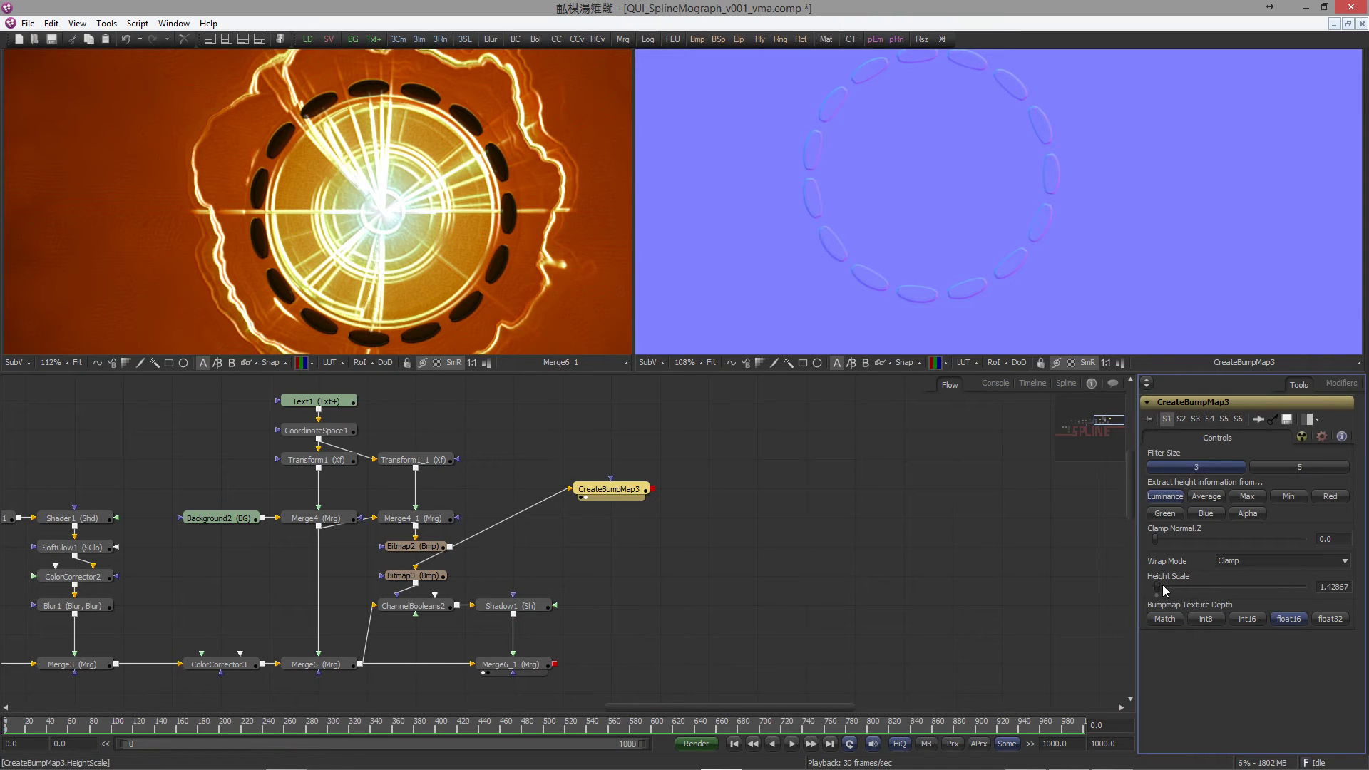
drag(1162, 585, 1159, 584)
Step: Add a Color Corrector after CreateBumpMap3 and display it in the second viewer
drag(618, 493, 591, 464)
key(ctrl+space)
text(cc)
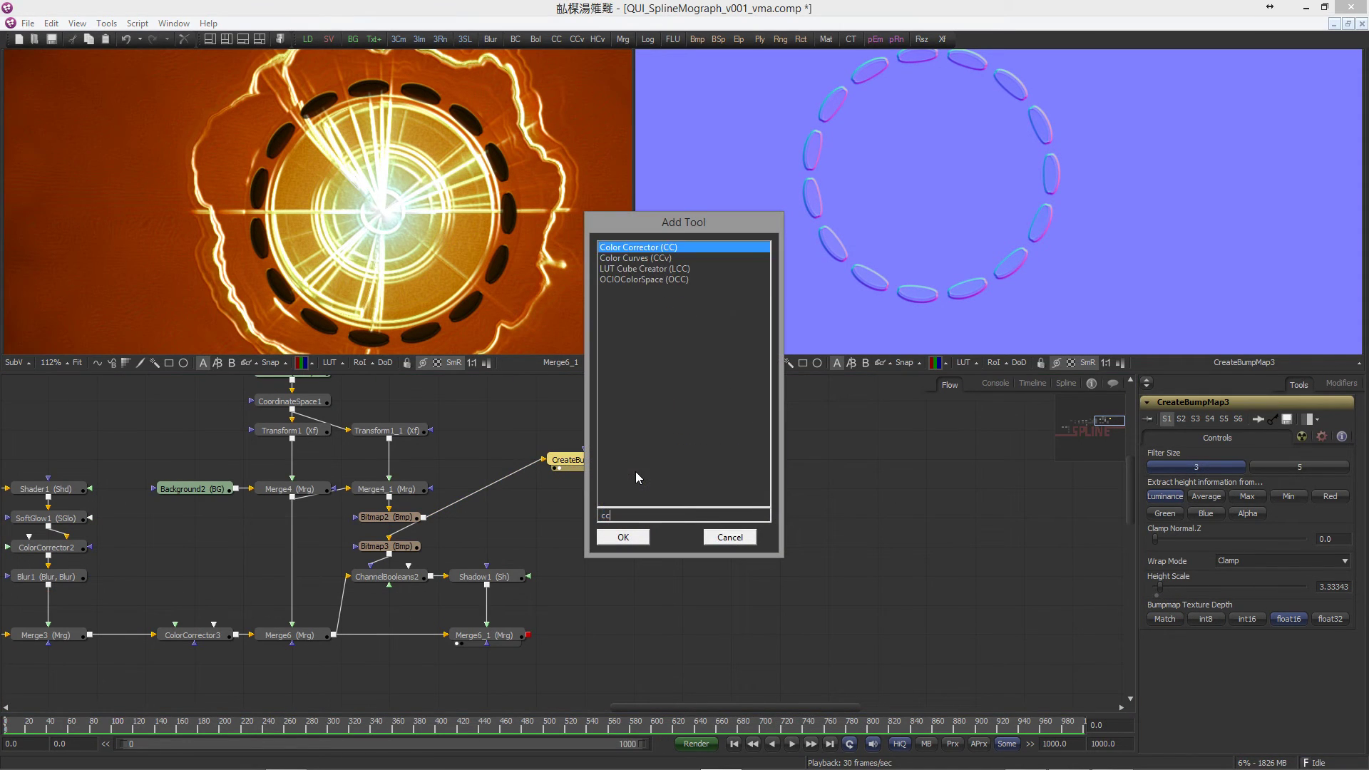
key(Return)
drag(660, 465, 850, 226)
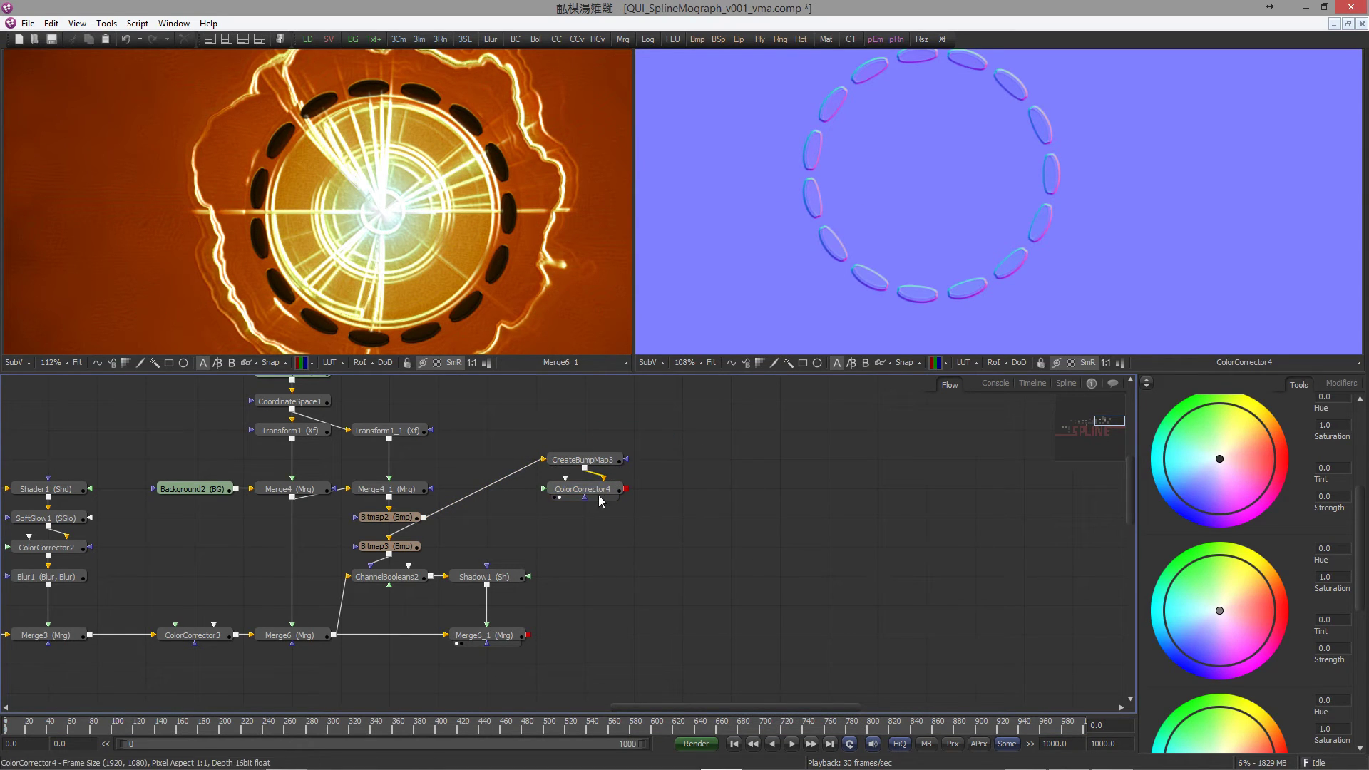
Step: Set the master red gain of ColorCorrector4 to 0 and the master blue gain to about 0.562
click(599, 494)
scroll(1218, 589, down, 4)
scroll(1227, 542, down, 3)
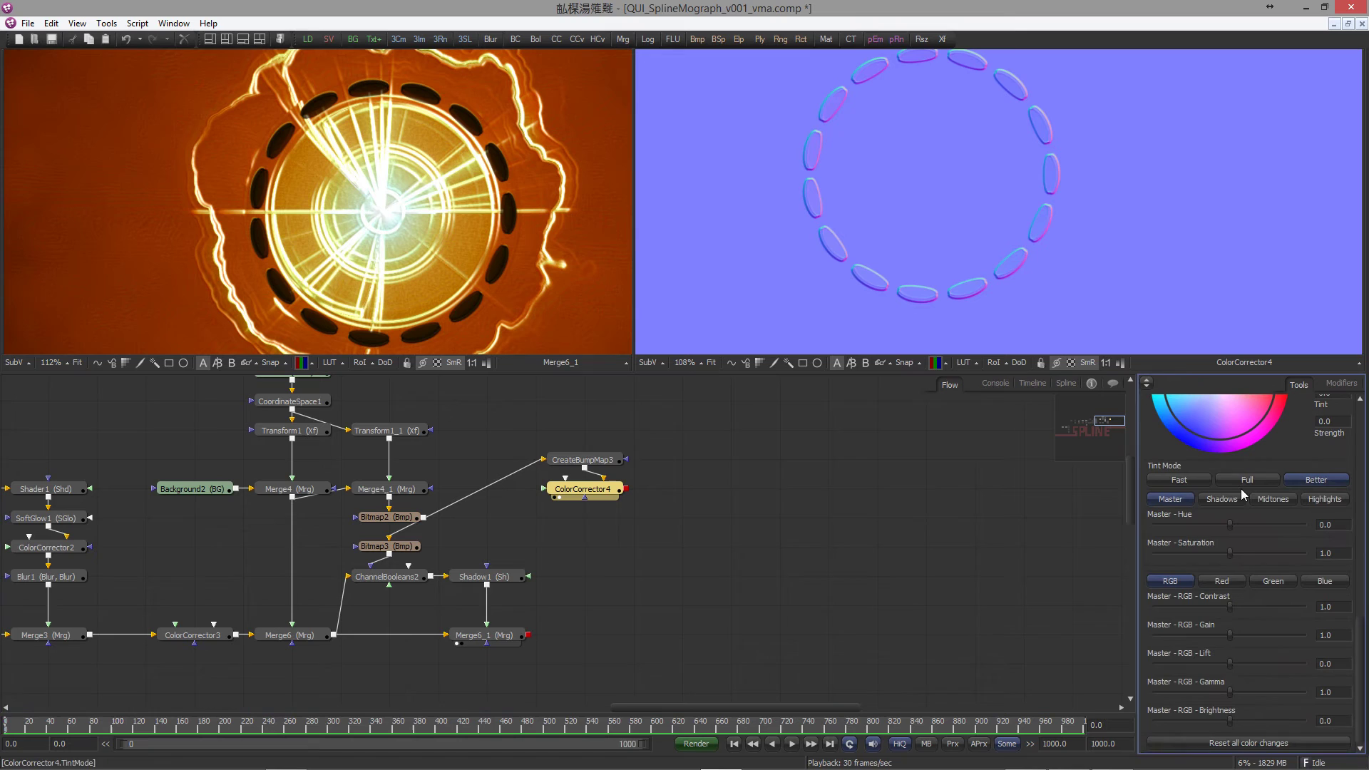
click(1221, 582)
drag(1230, 634, 1133, 638)
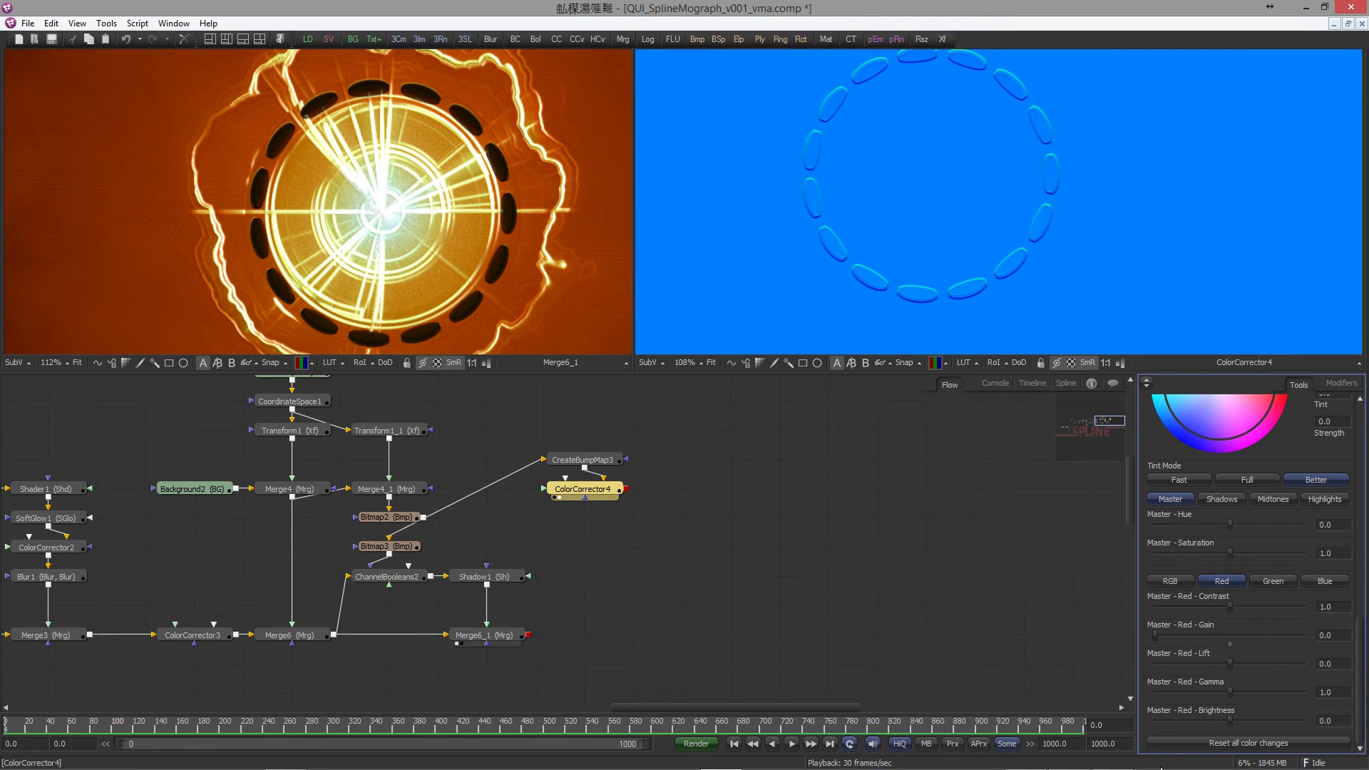
click(1268, 582)
drag(1226, 636, 1194, 640)
click(1319, 581)
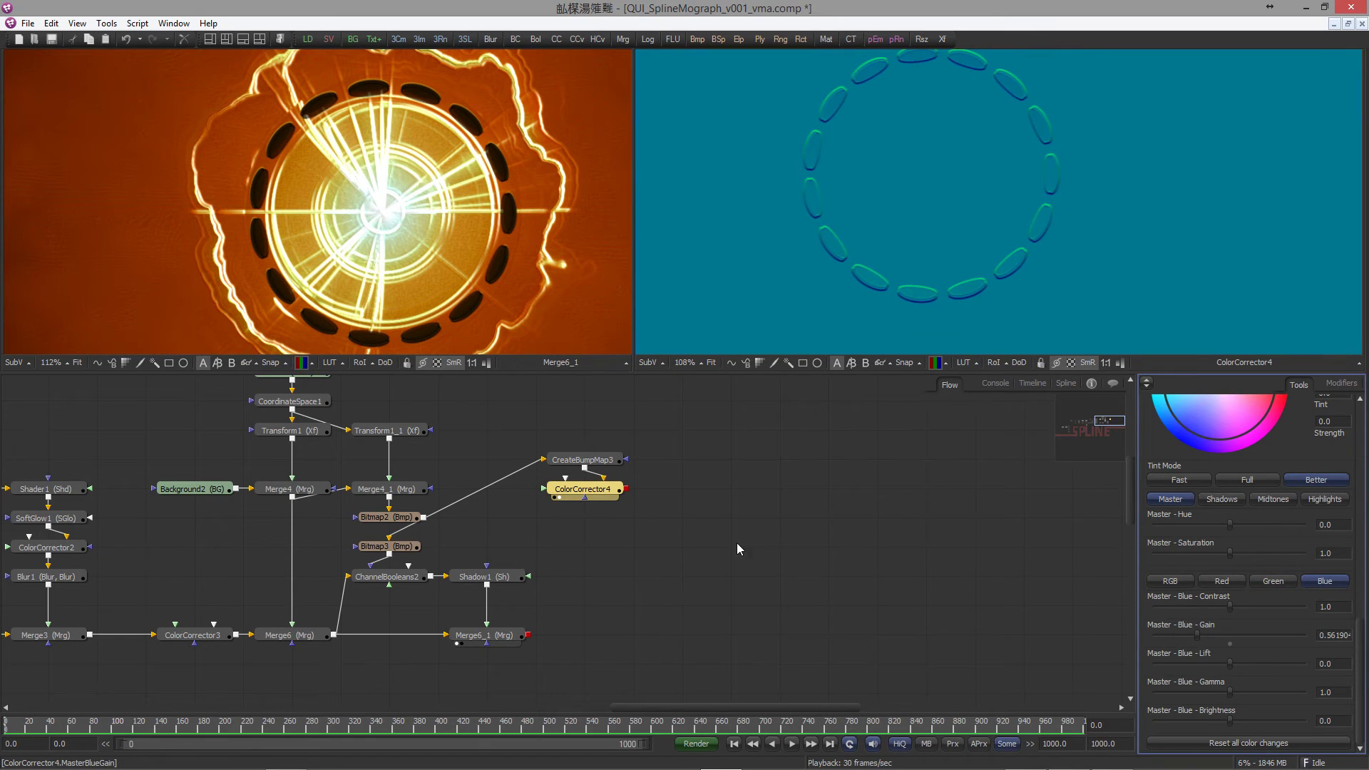
scroll(737, 542, down, 1)
drag(539, 411, 632, 462)
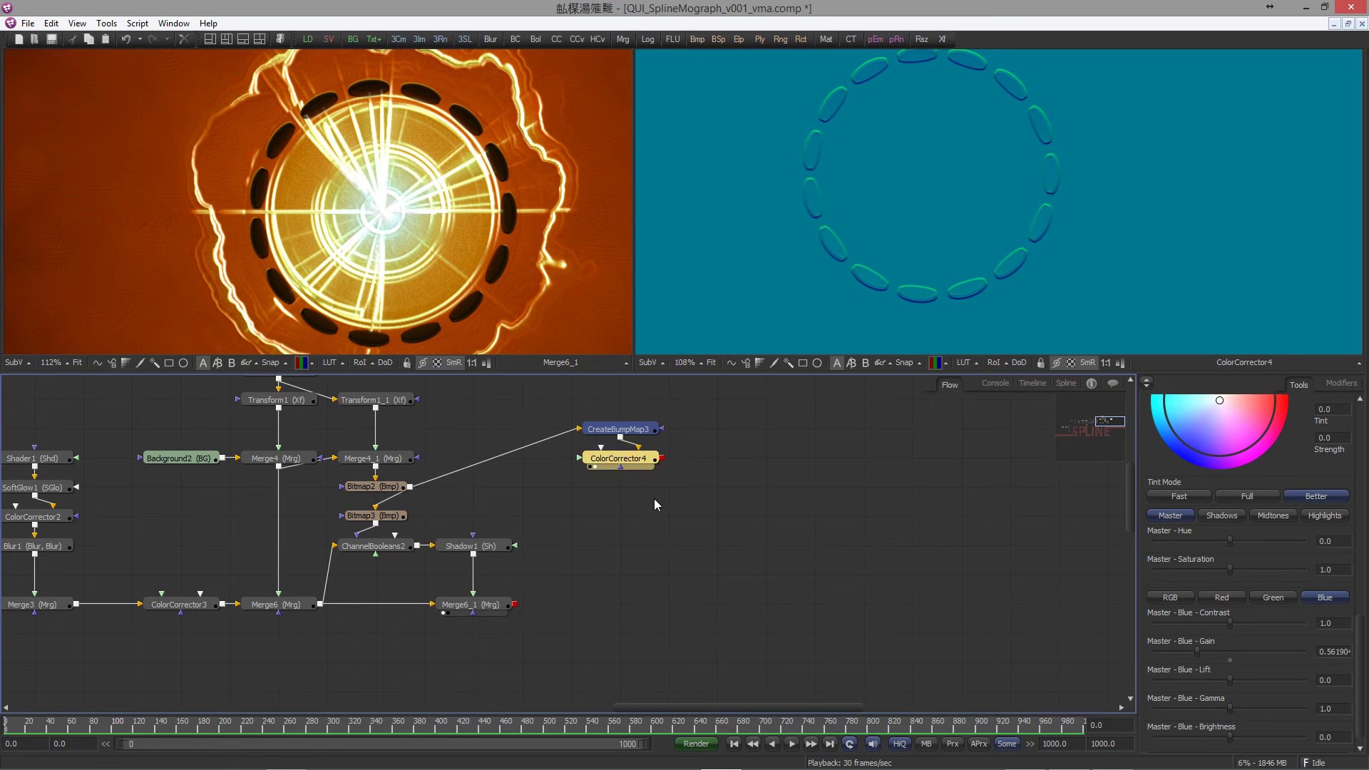
click(655, 507)
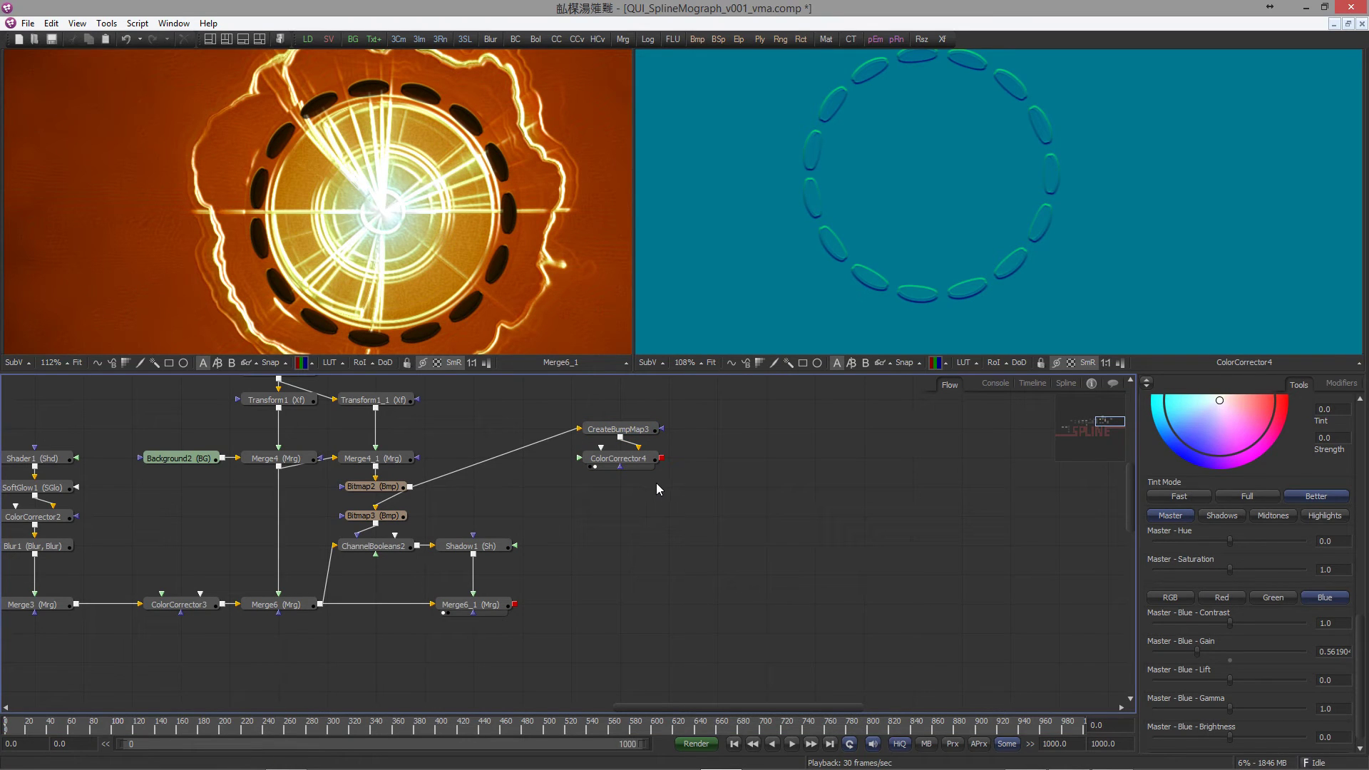
click(618, 458)
key(ctrl+space)
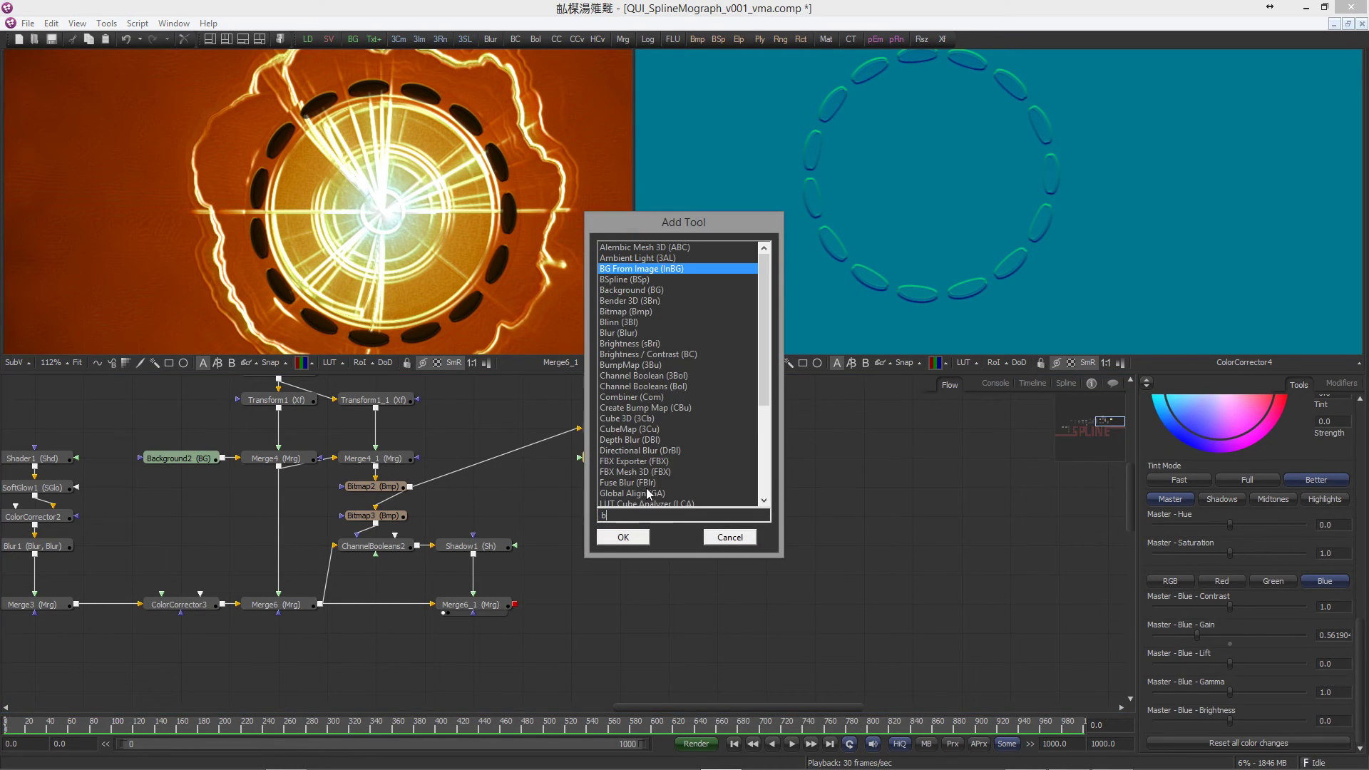
text(bol)
click(702, 539)
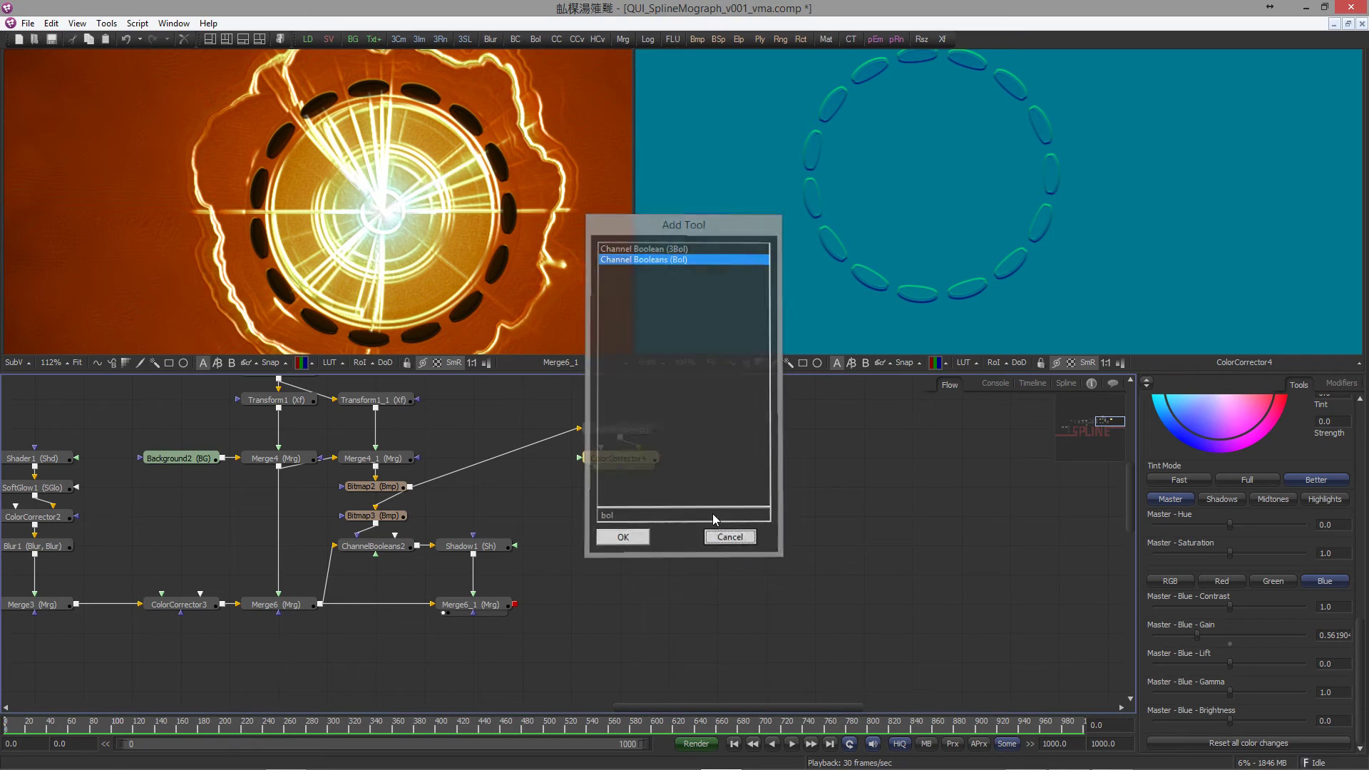
Step: Duplicate ChannelBooleans2 below ColorCorrector4, feed the copy from ColorCorrector4, mask it with Bitmap3, and display it in the second viewer
click(375, 549)
key(ctrl+c)
click(655, 530)
key(ctrl+v)
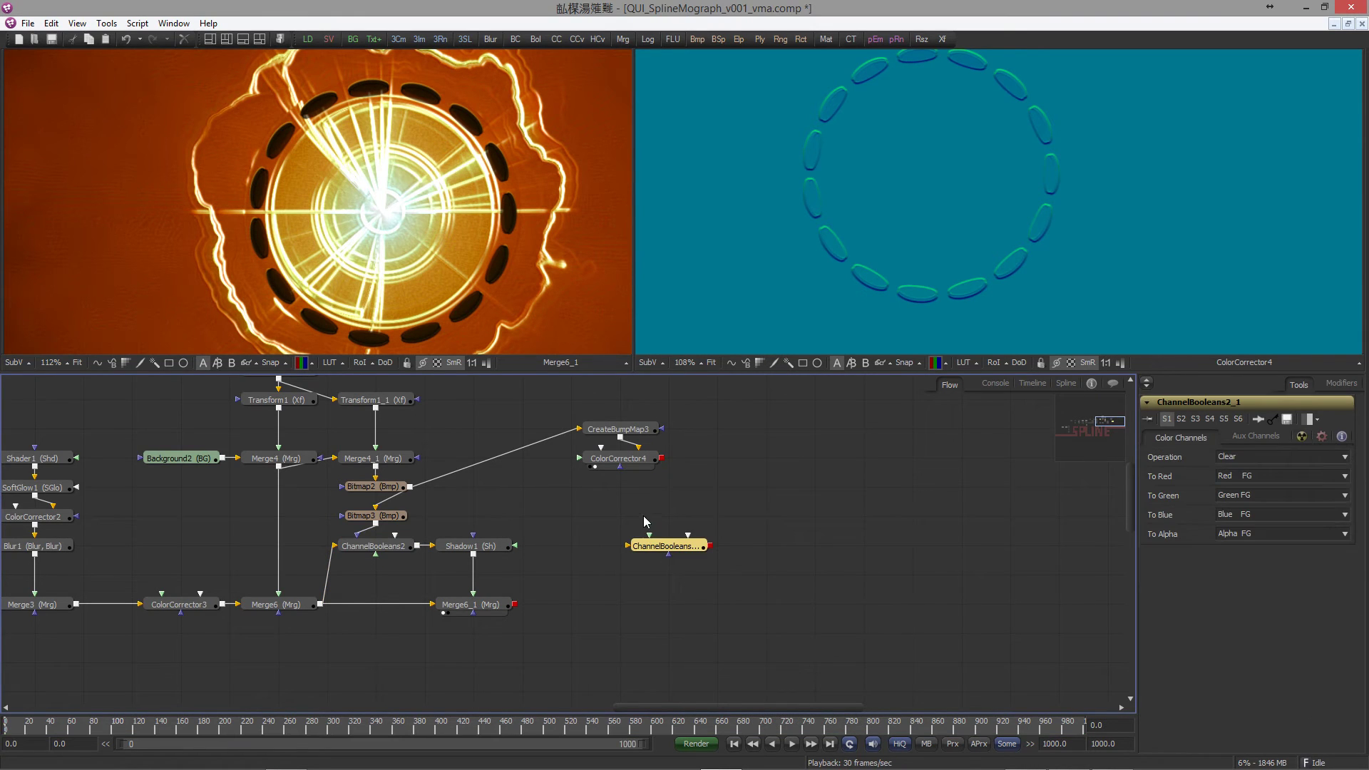
drag(661, 457, 665, 552)
drag(664, 549, 618, 520)
drag(618, 517, 793, 276)
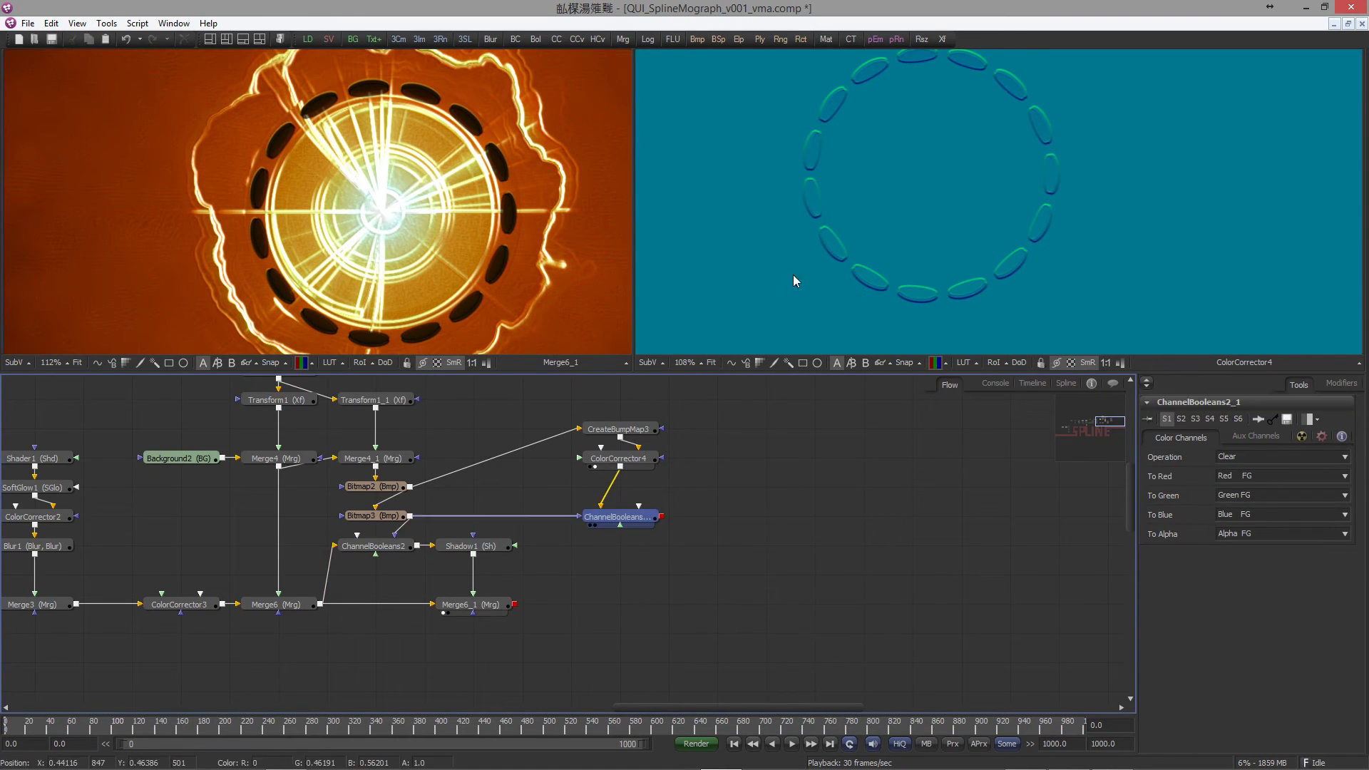
scroll(940, 258, up, 3)
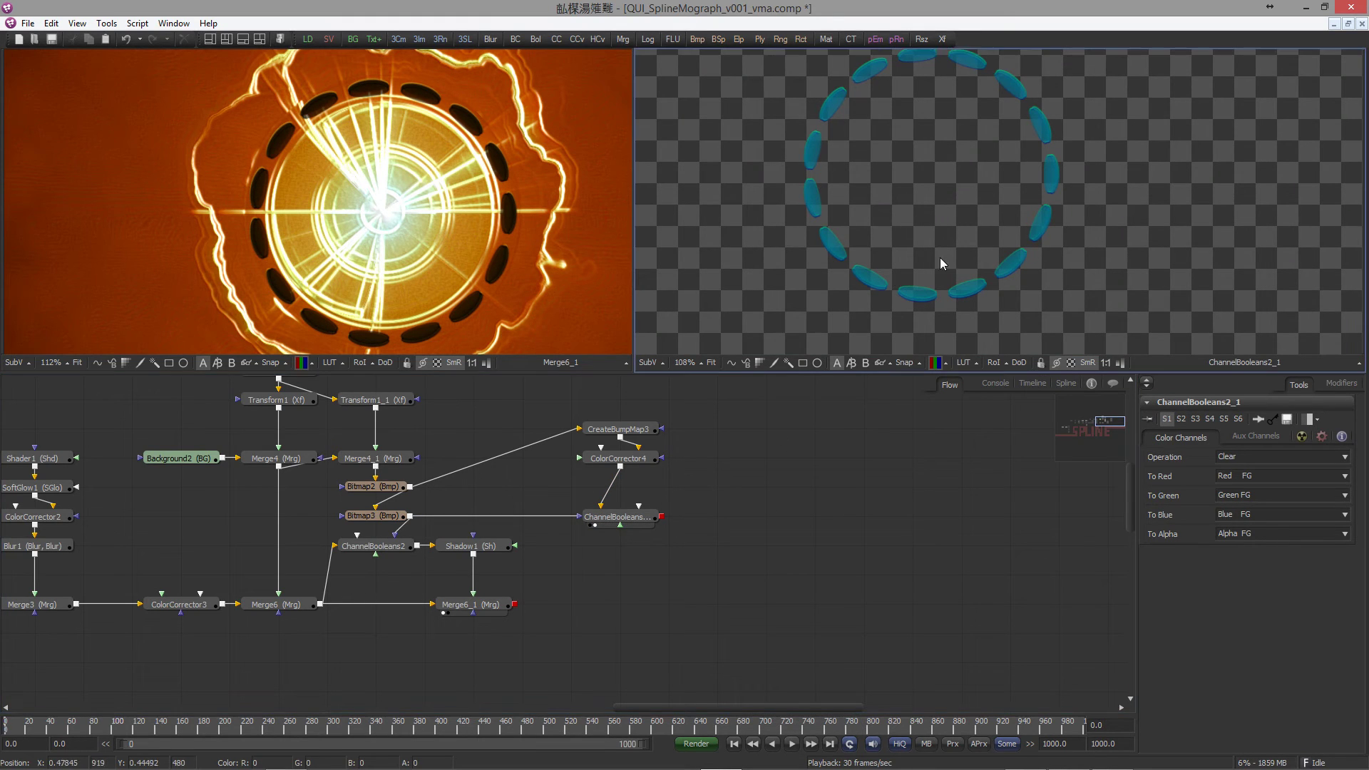
scroll(965, 275, down, 3)
drag(829, 483, 834, 492)
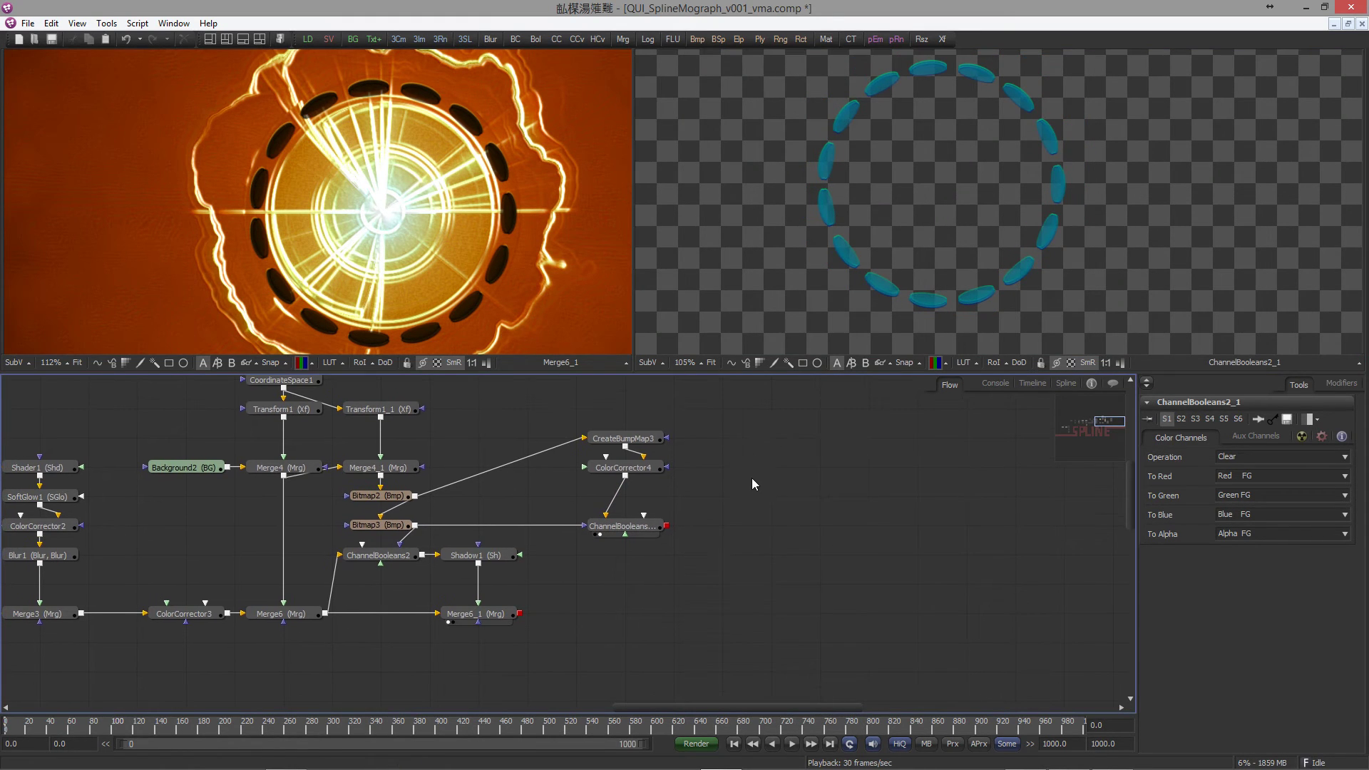
Step: Add a Color Corrector after the duplicated Channel Booleans node and display it in the second viewer
click(643, 533)
key(ctrl+space)
text(cc)
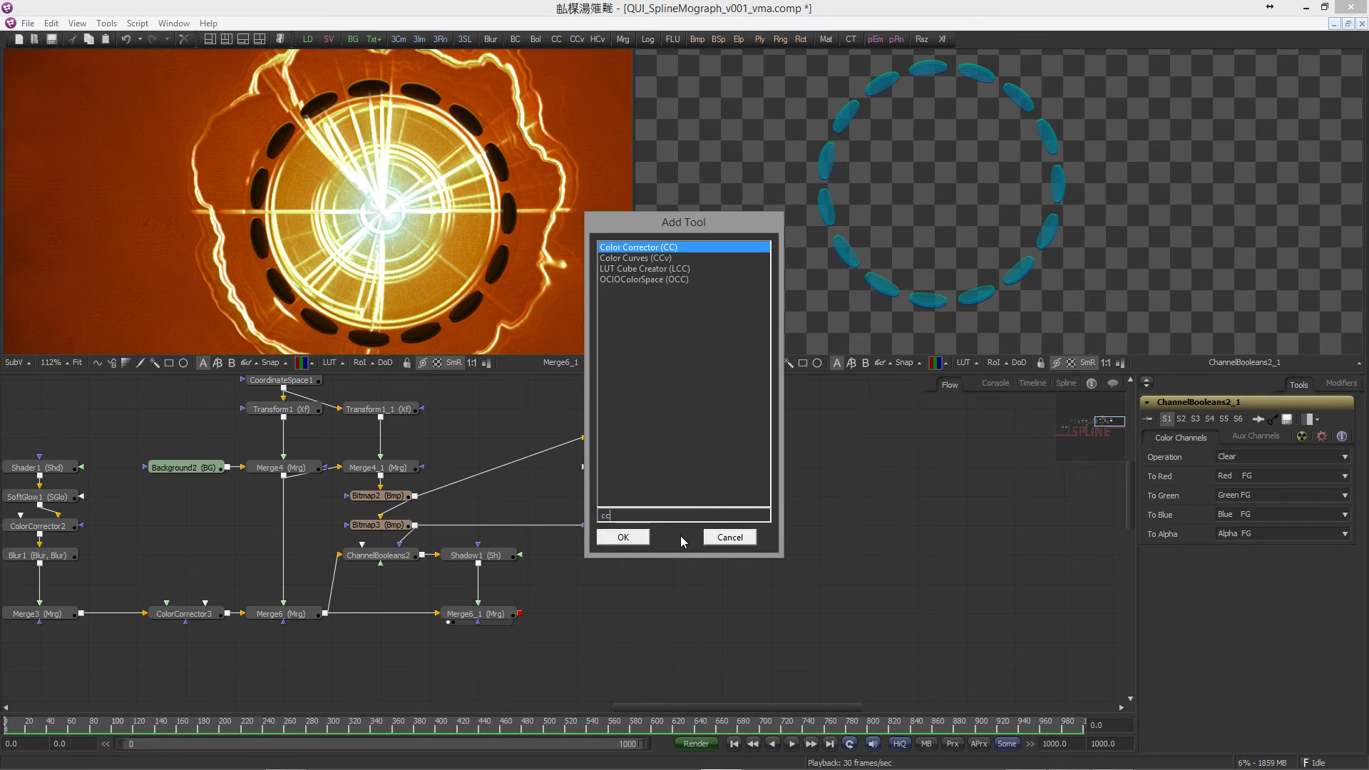
key(Return)
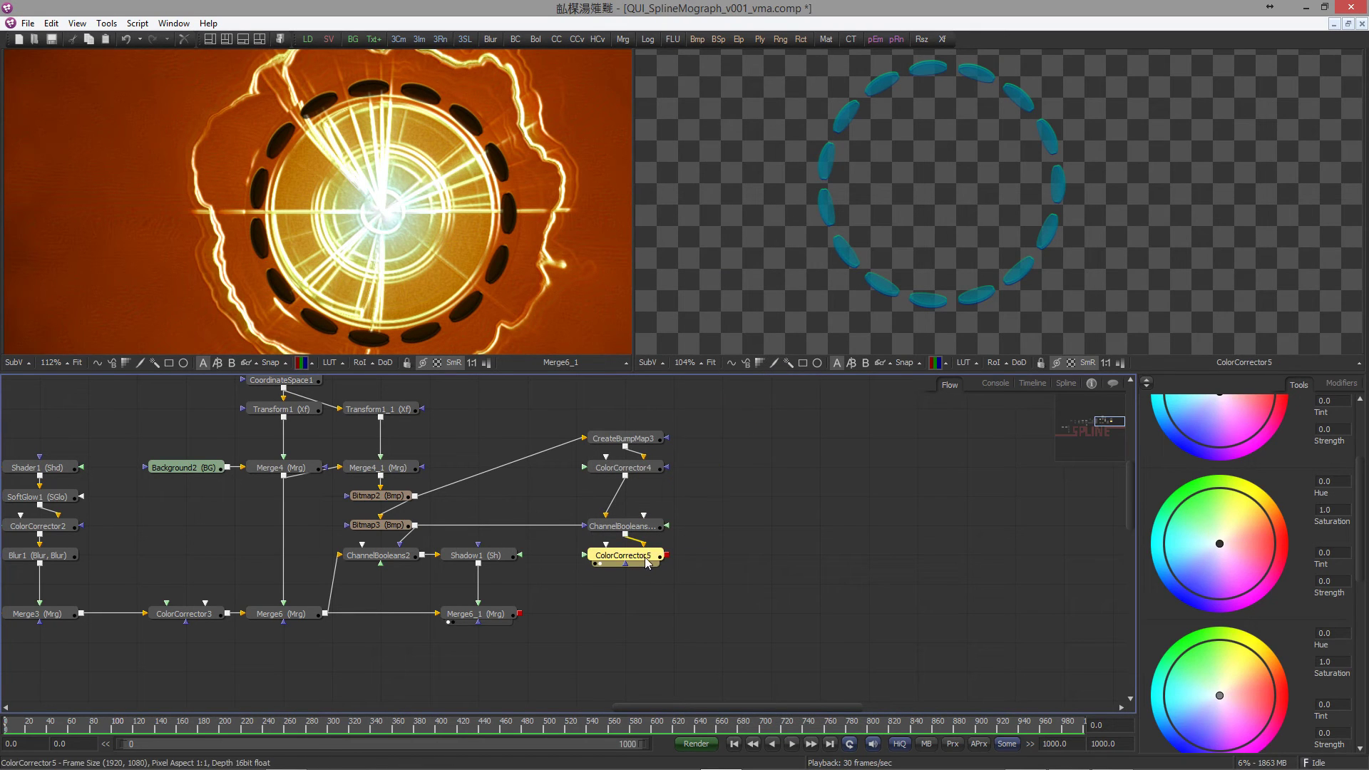
key(2)
Step: Tint ColorCorrector5 yellow-orange at full strength and raise its master RGB gain to about 1.91
drag(1219, 528, 1248, 484)
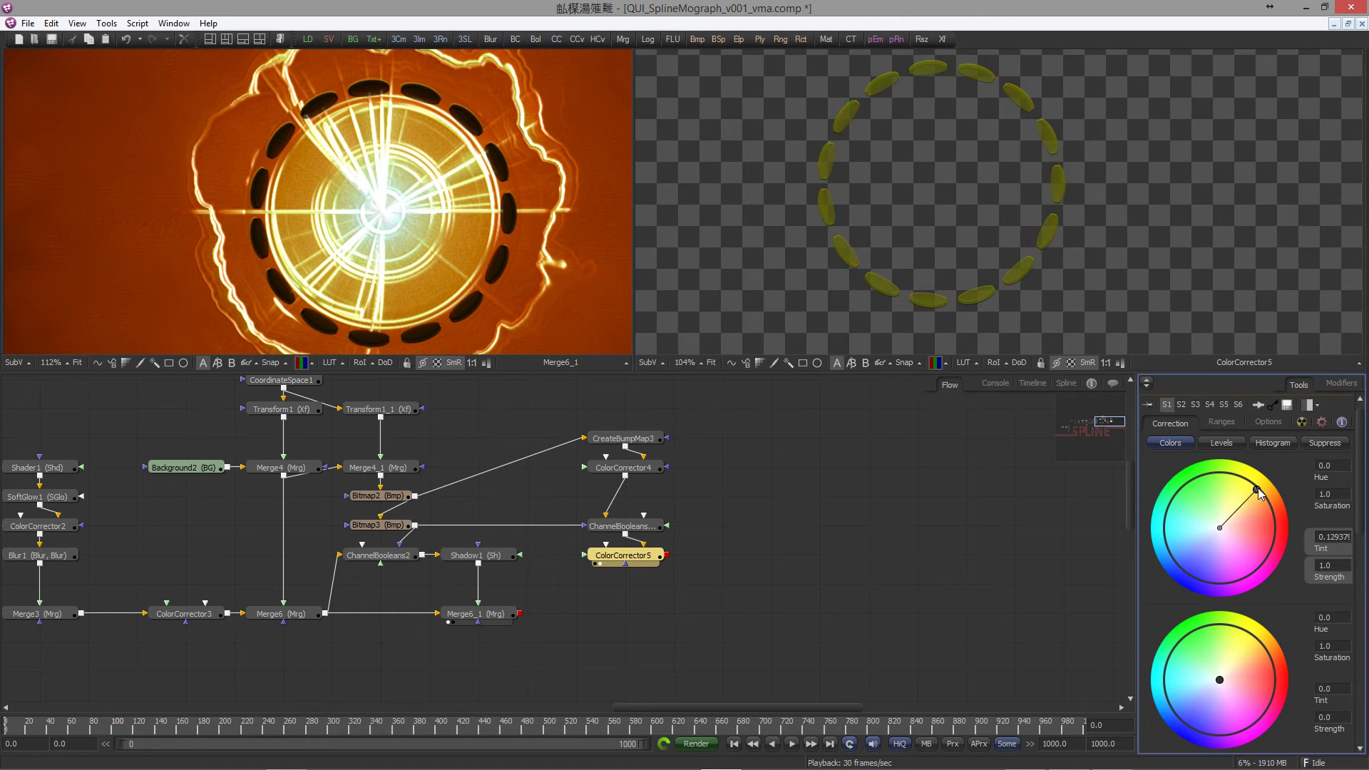
scroll(1262, 641, down, 10)
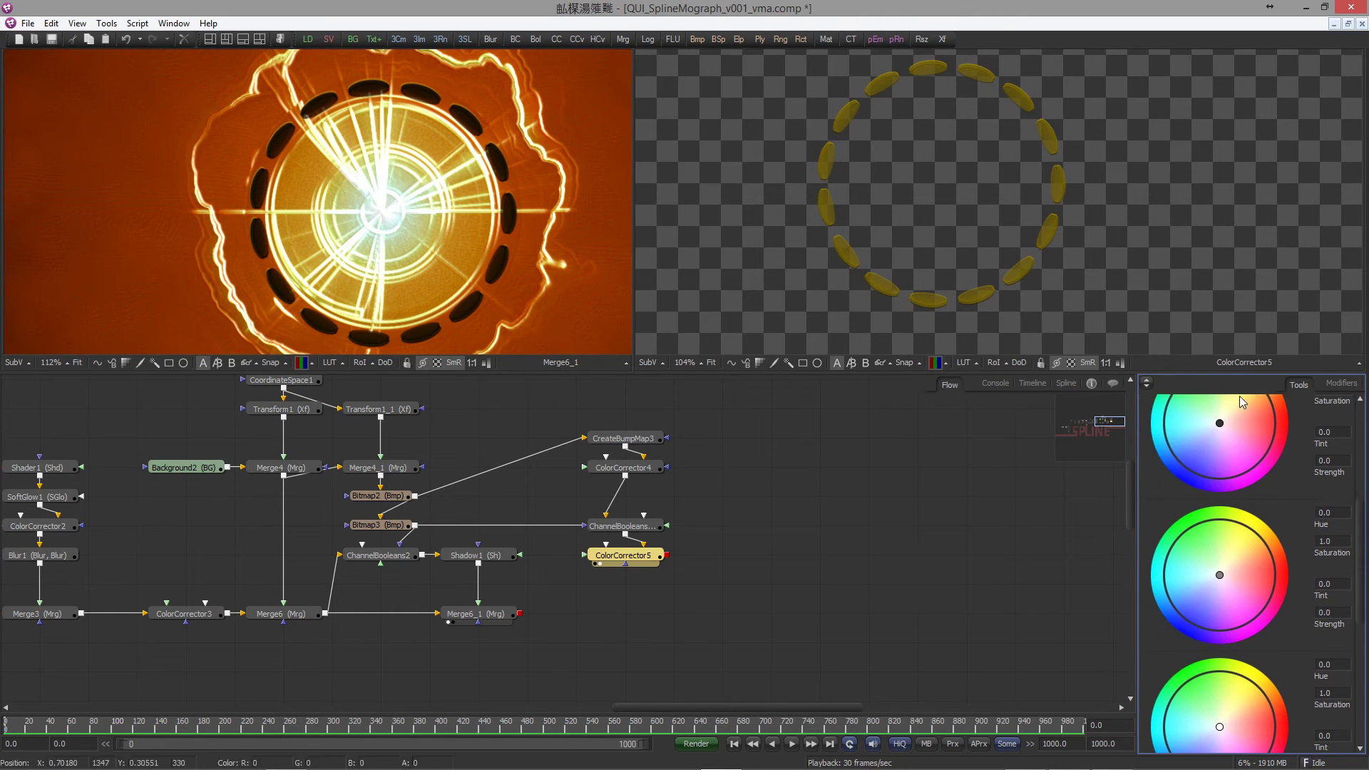
drag(1230, 635, 1247, 635)
Step: Add a Soft Glow after ColorCorrector5, display it in the second viewer, and lower its gain to about 1.62
click(681, 558)
key(ctrl+space)
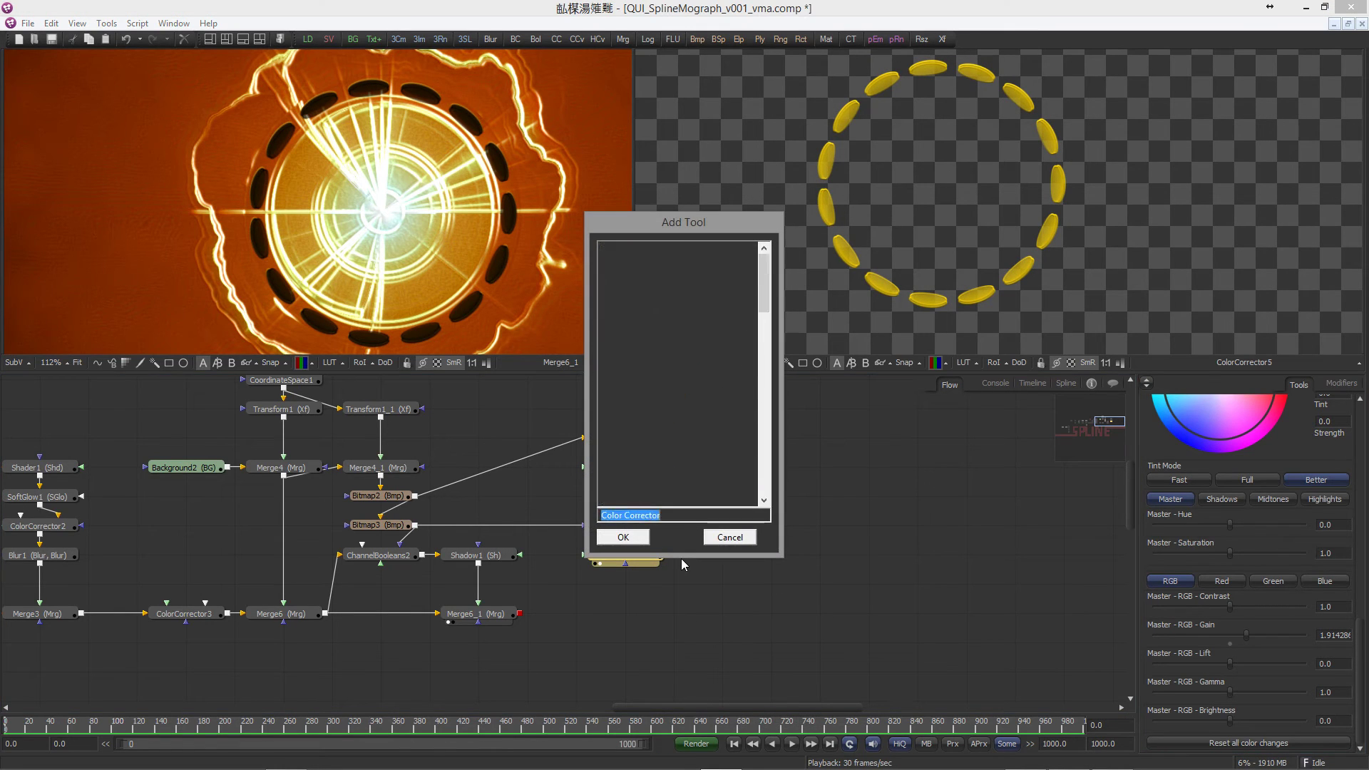
text(soft)
key(Return)
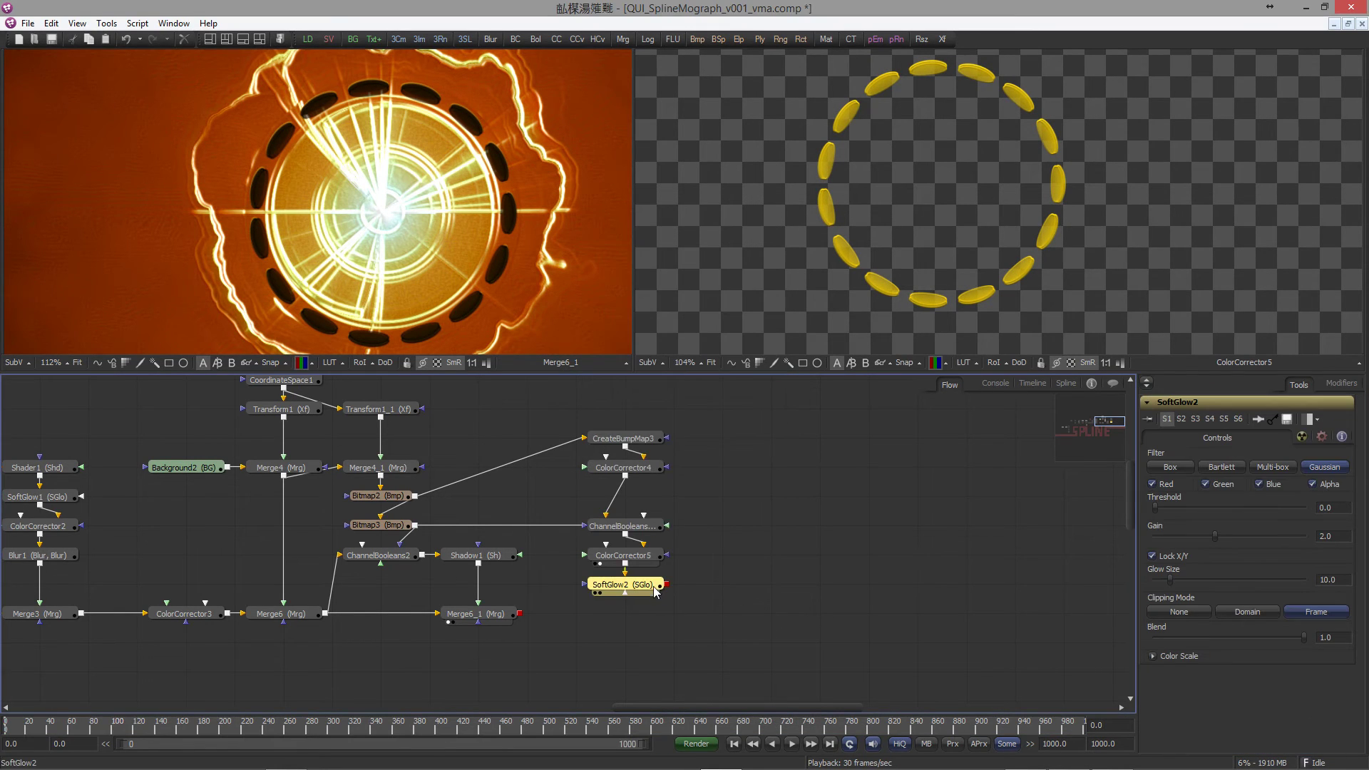
click(784, 473)
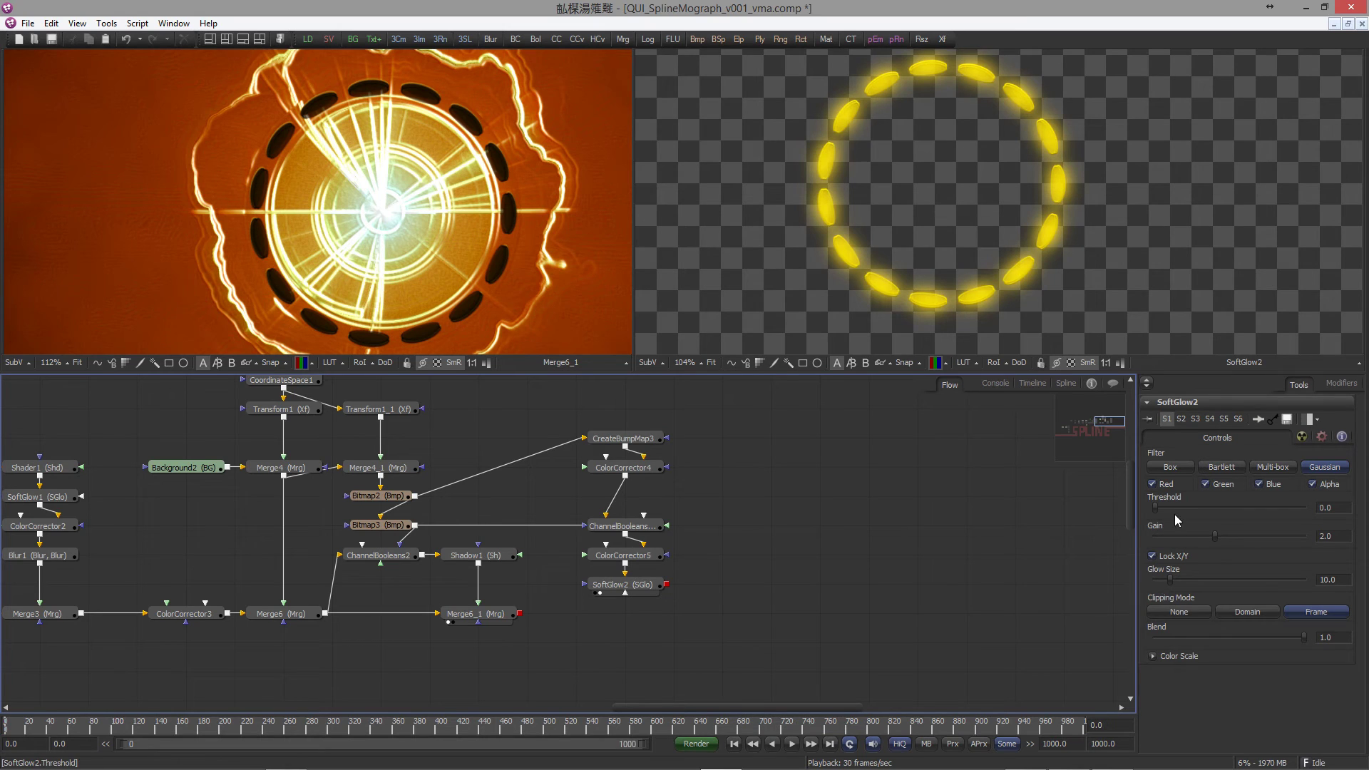
drag(1214, 536, 1203, 537)
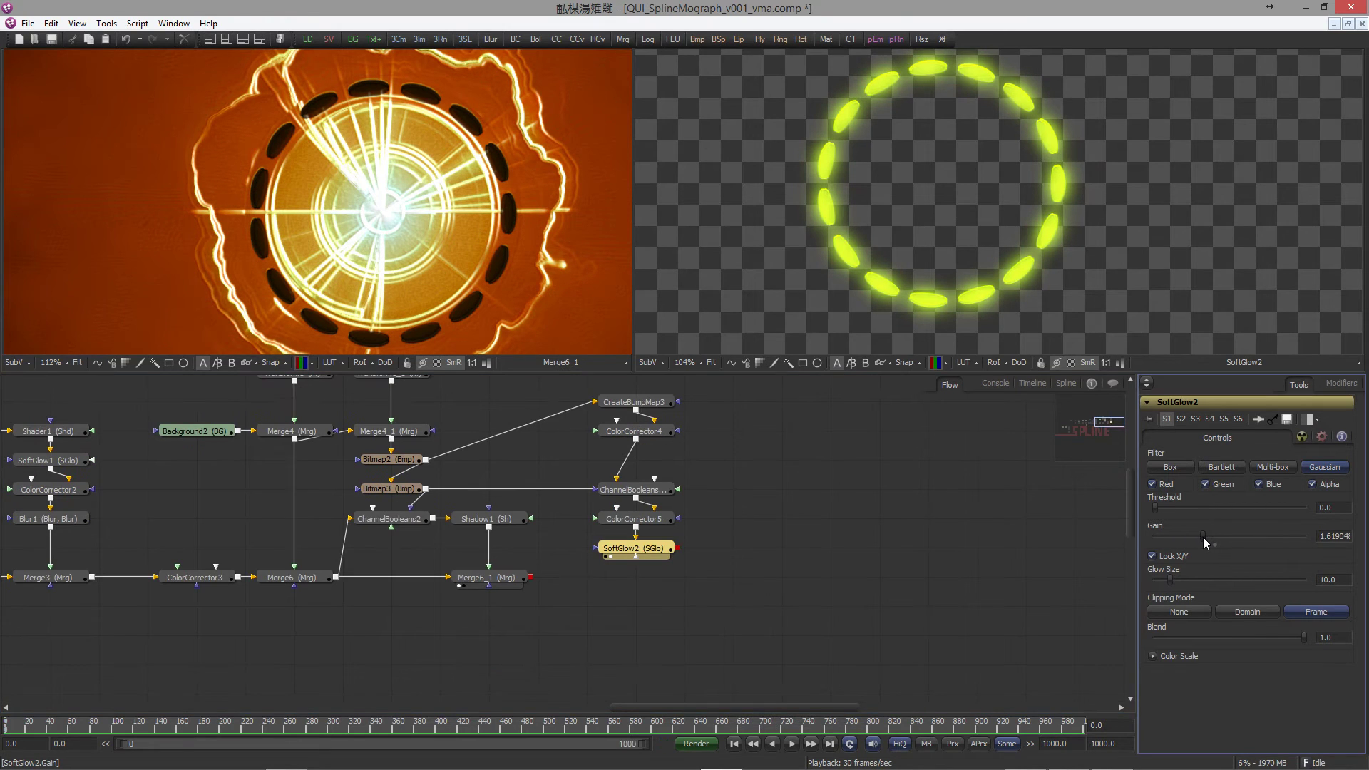
Step: Merge SoftGlow2 over Merge6_1, display the new merge in the first viewer, and lower its Alpha Gain to the minimum
click(503, 550)
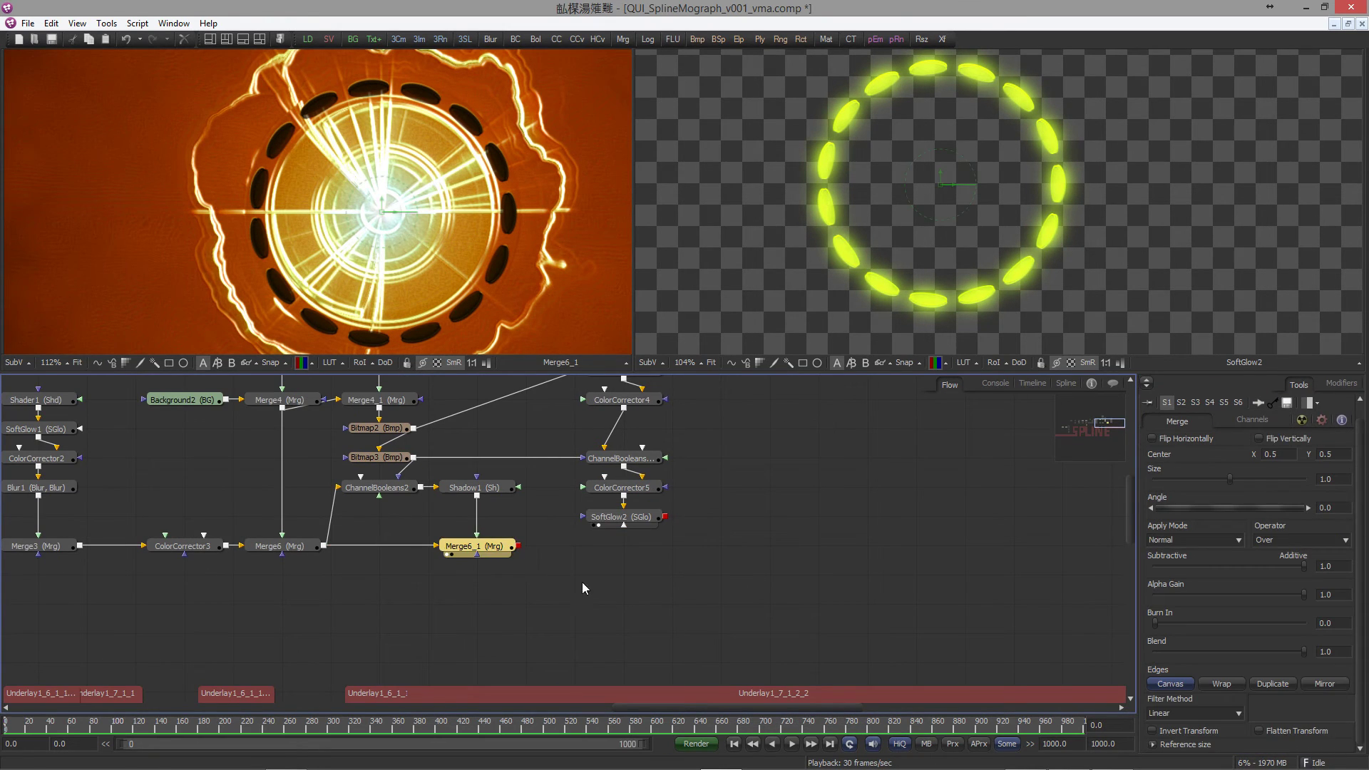
key(ctrl+space)
text(merg)
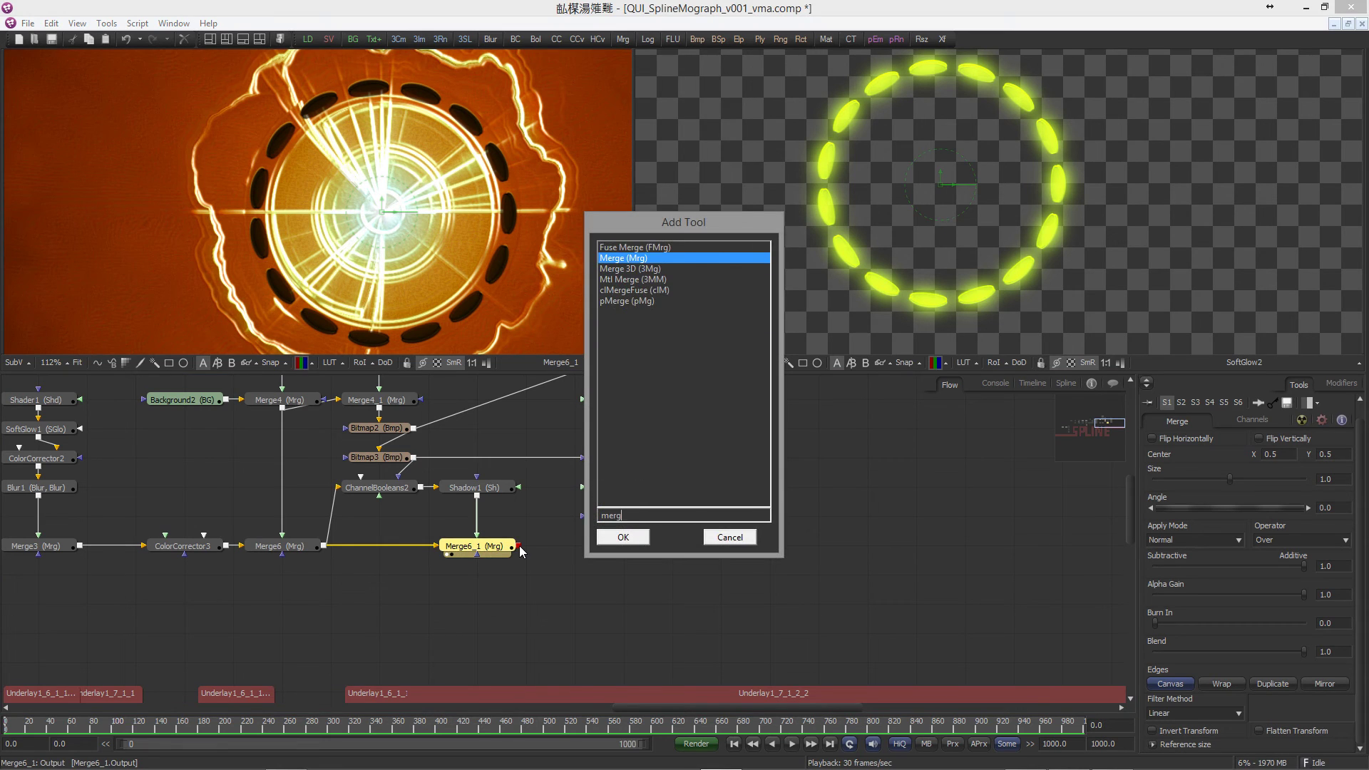
key(Return)
drag(505, 578, 650, 550)
key(1)
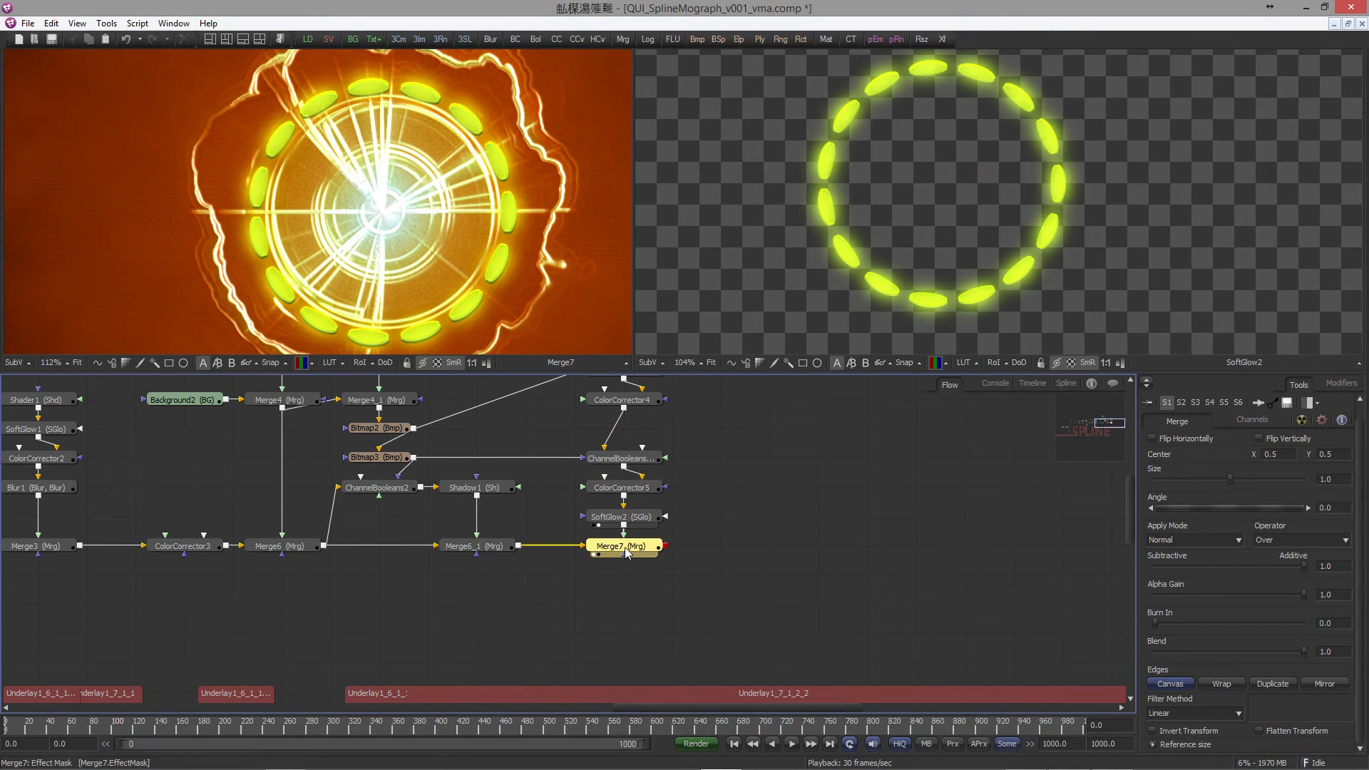
drag(1305, 598, 1091, 582)
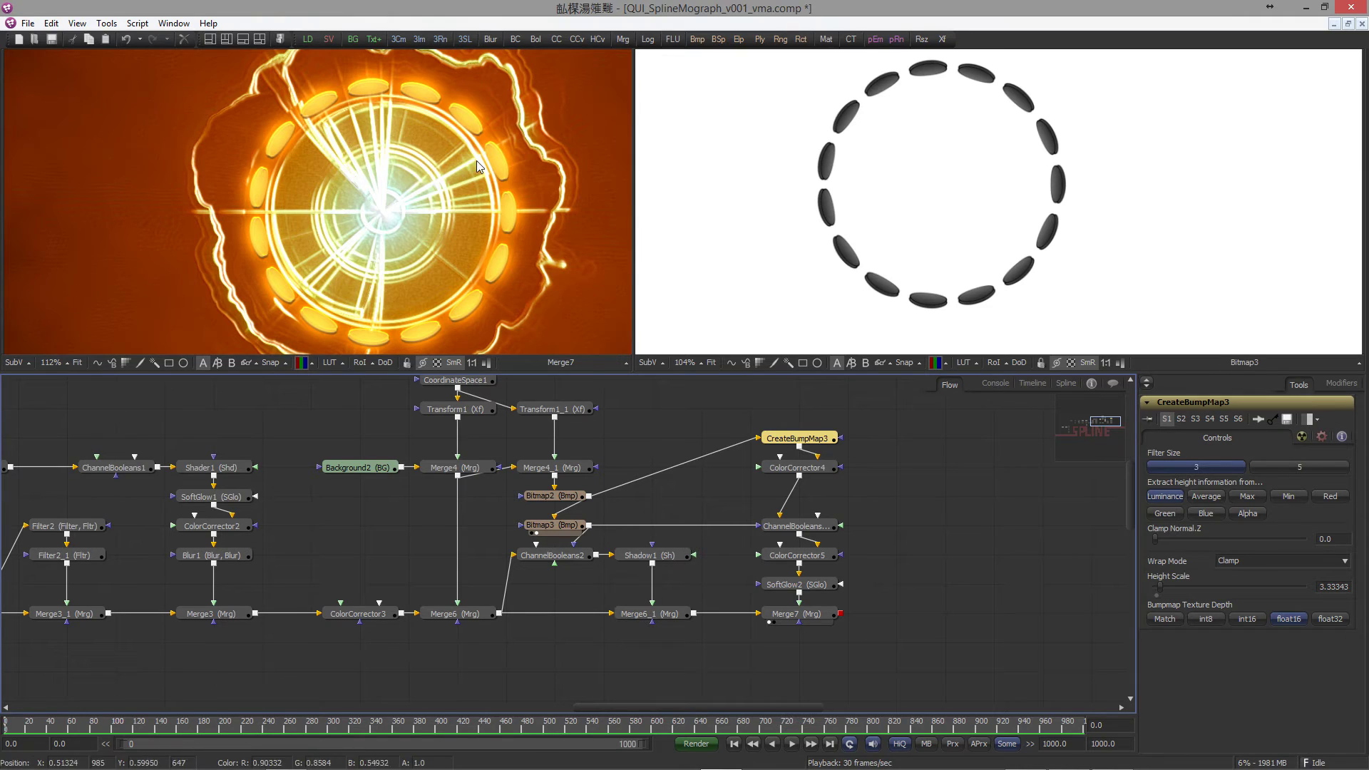
Step: Check Bitmap2 and the bump map in the second viewer, and feed CreateBumpMap3 from Bitmap3 instead
drag(551, 496, 891, 143)
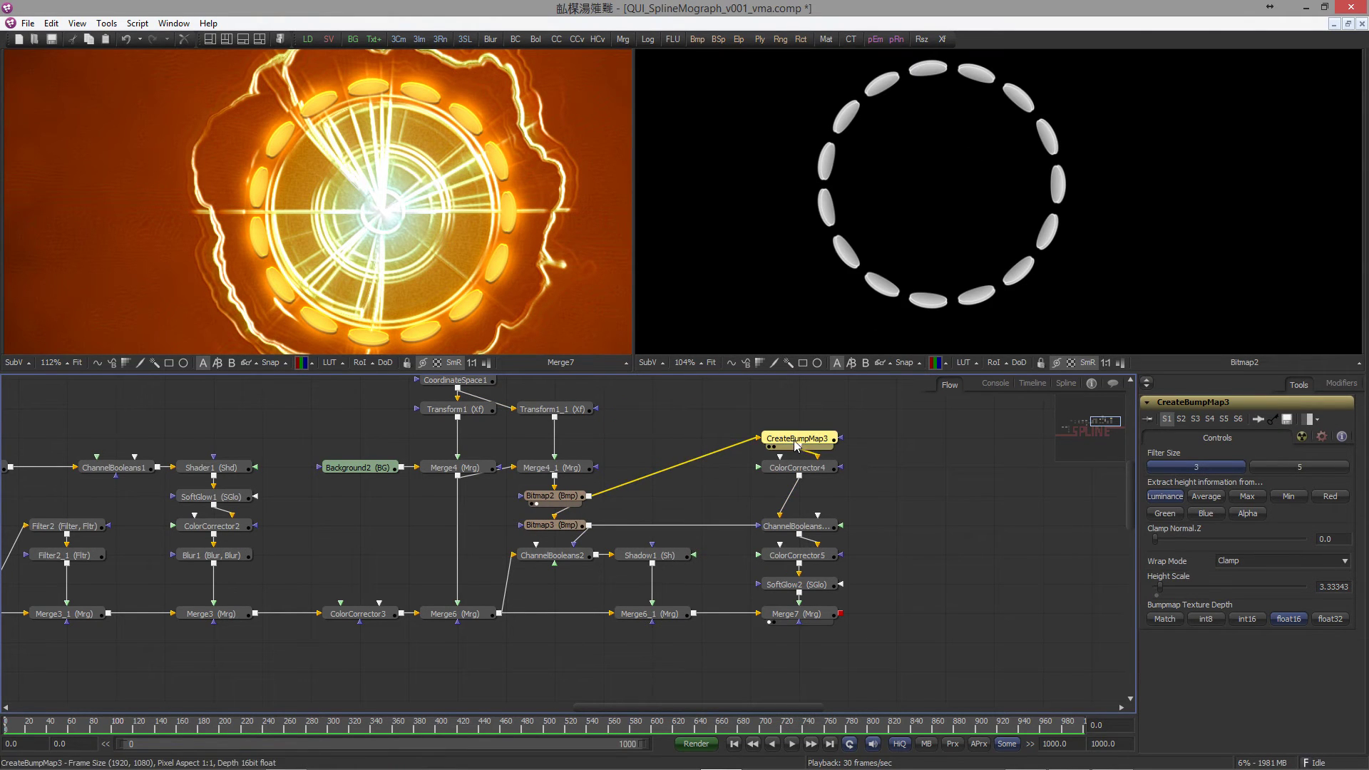
key(2)
click(552, 525)
drag(589, 525, 758, 439)
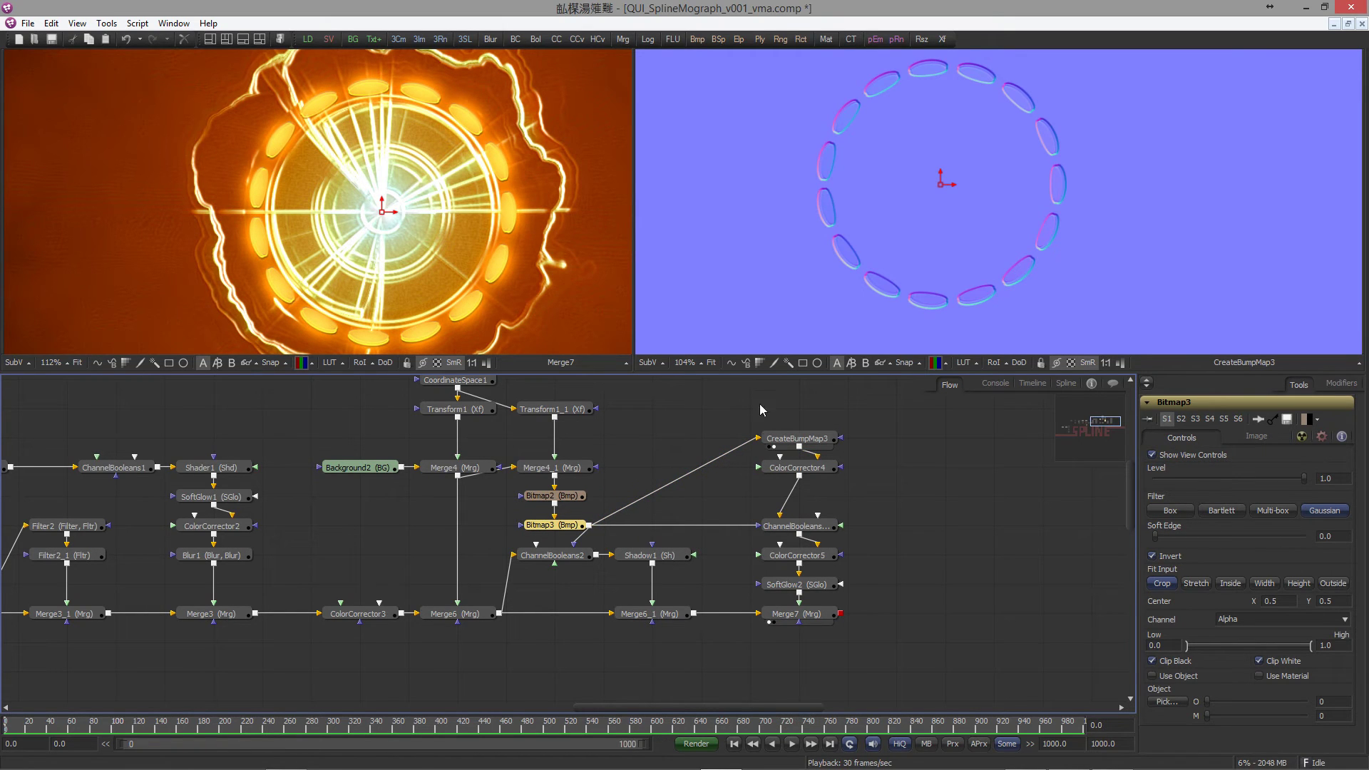
drag(642, 428, 656, 467)
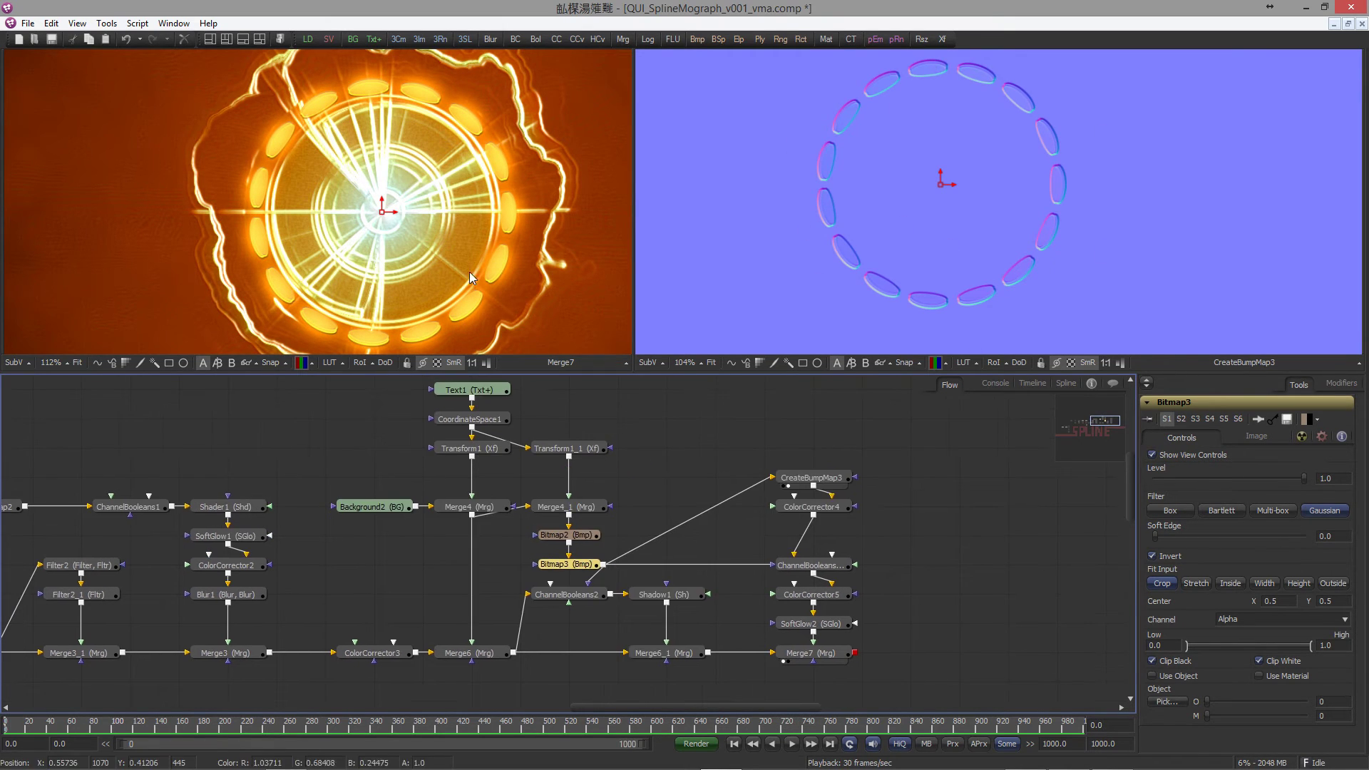
Step: Set the Size of Transform1 to about 0.241 and the Size of Transform1_1 to about 0.236
scroll(470, 265, up, 1)
click(472, 457)
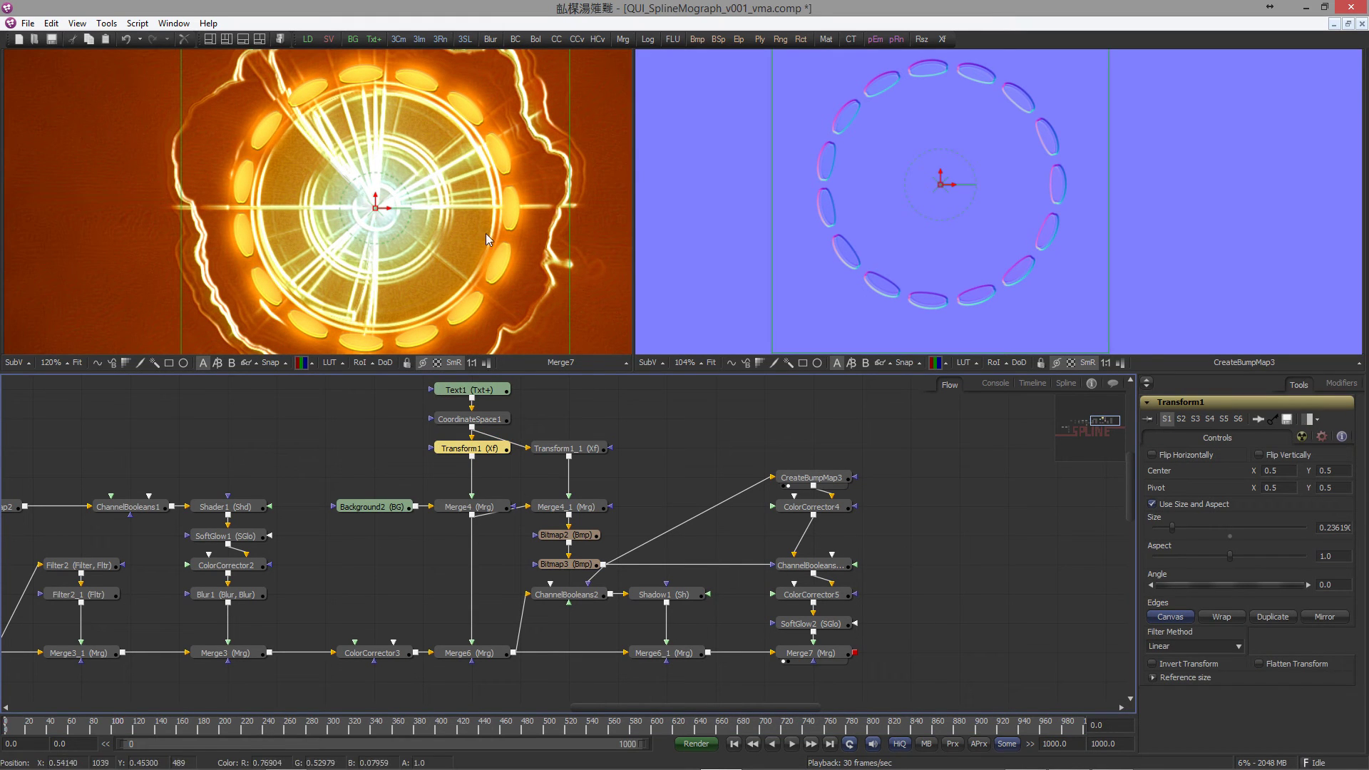
click(1173, 527)
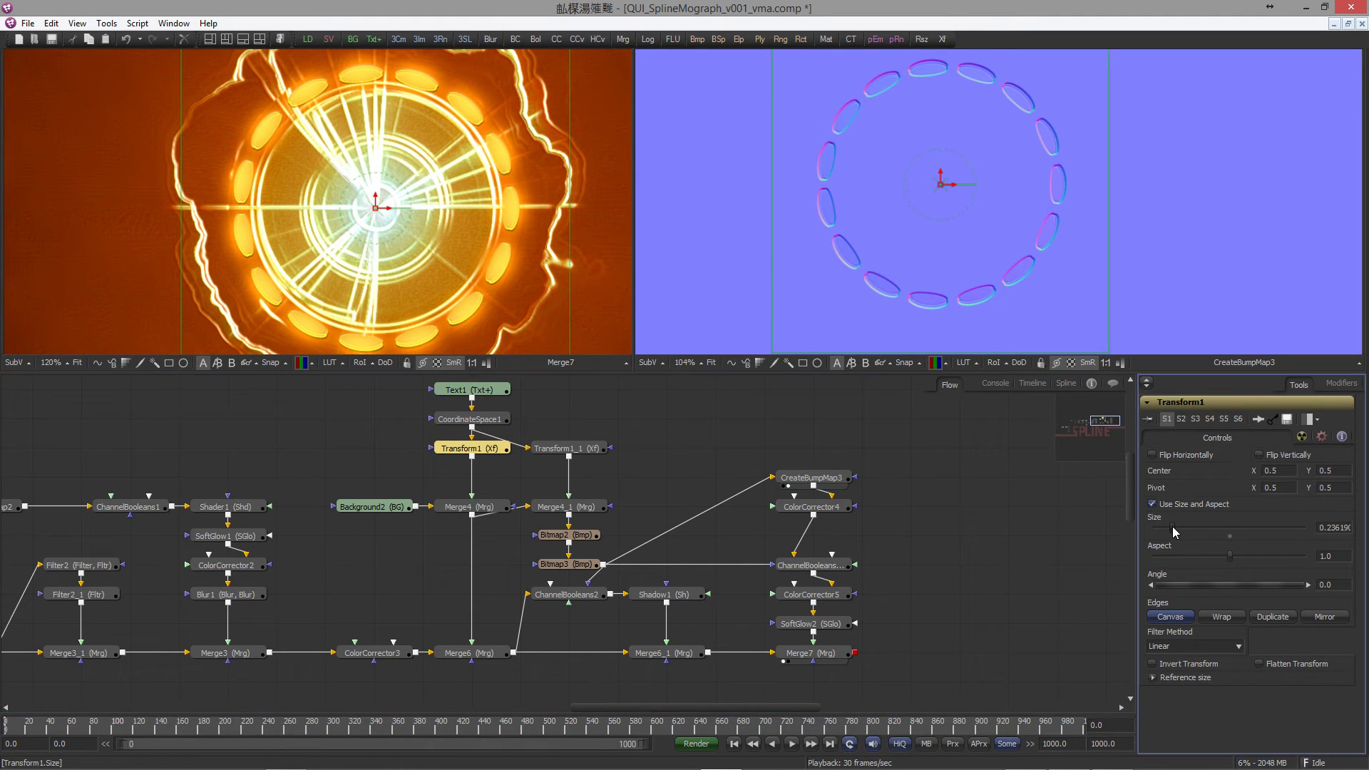
click(1175, 527)
click(1176, 527)
click(1175, 527)
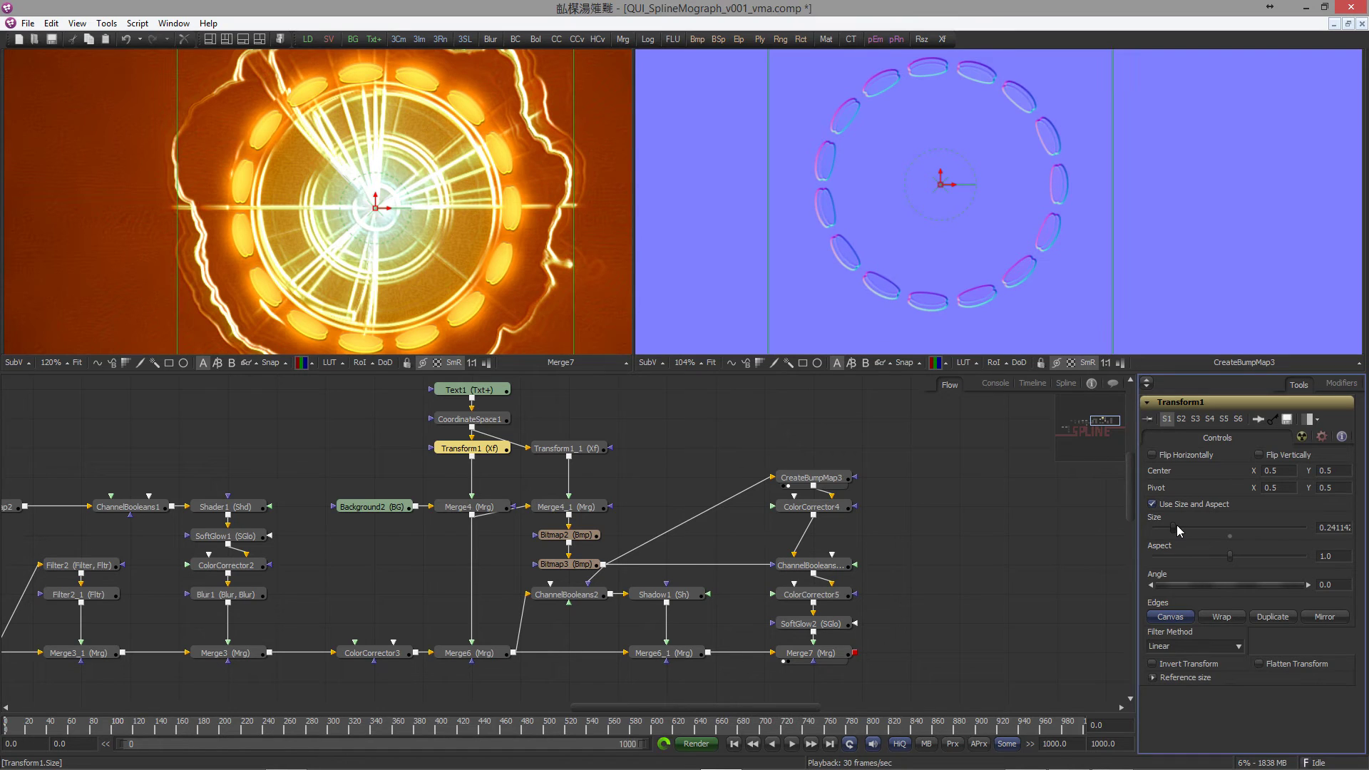
click(568, 447)
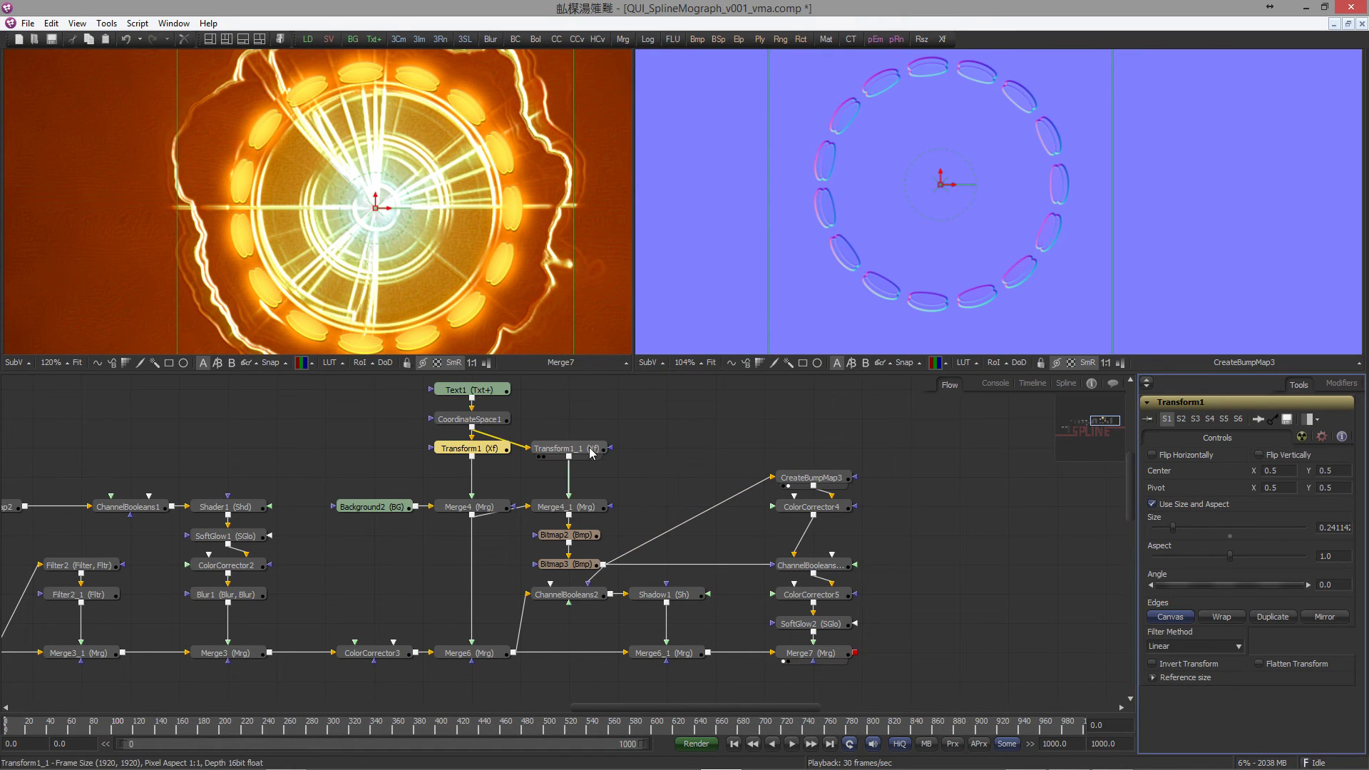
click(1177, 528)
click(1178, 528)
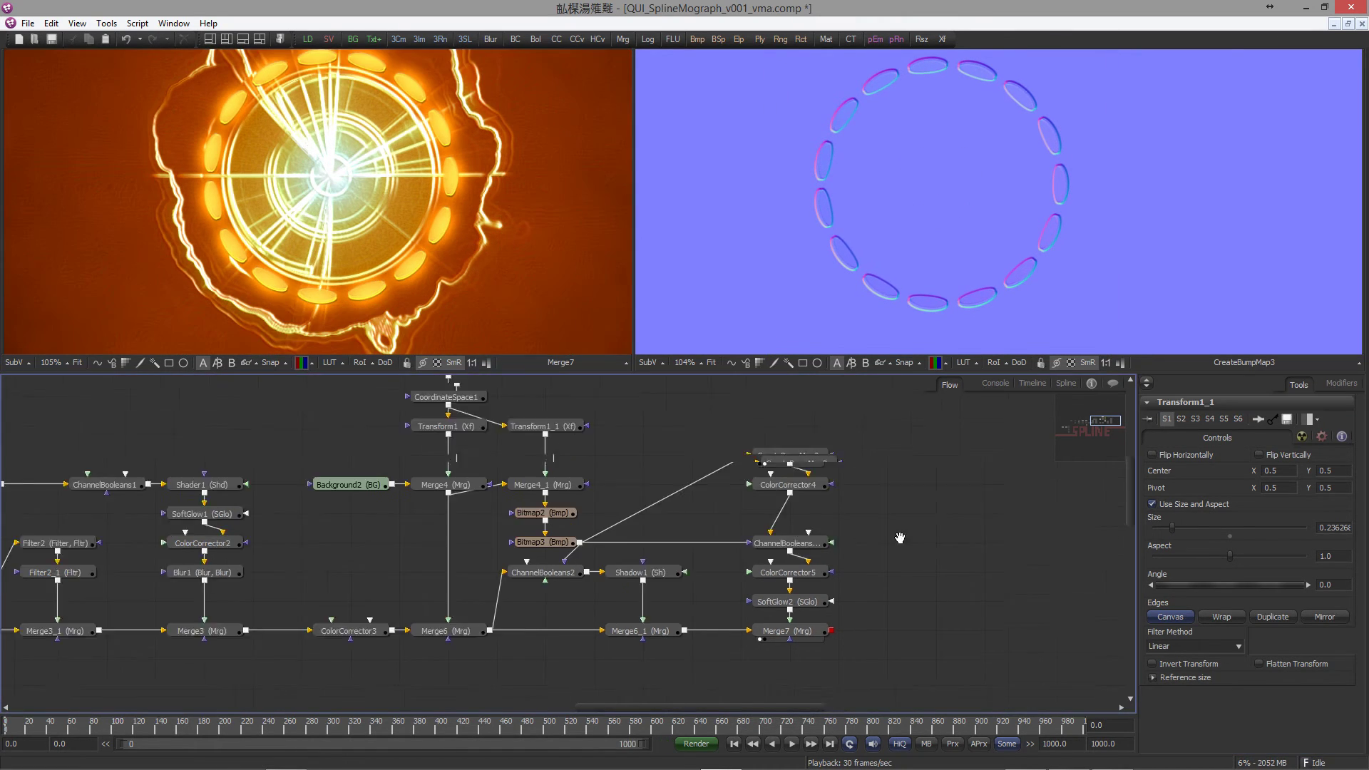
Step: Add another Bitmap node beside the bump-map branch, display Merge4_1 in the second viewer, and feed the new Bitmap from Merge4_1
drag(898, 538, 669, 618)
drag(759, 540, 752, 549)
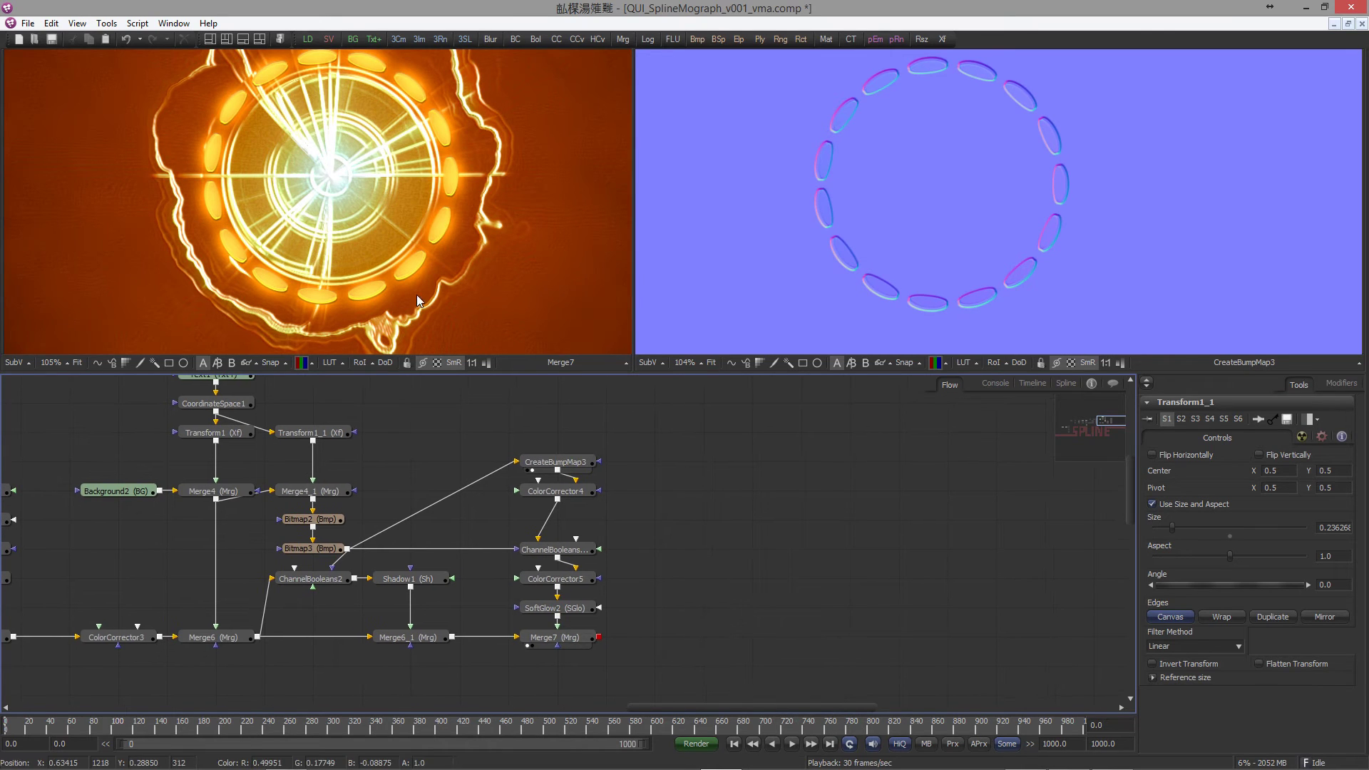
drag(646, 553, 547, 555)
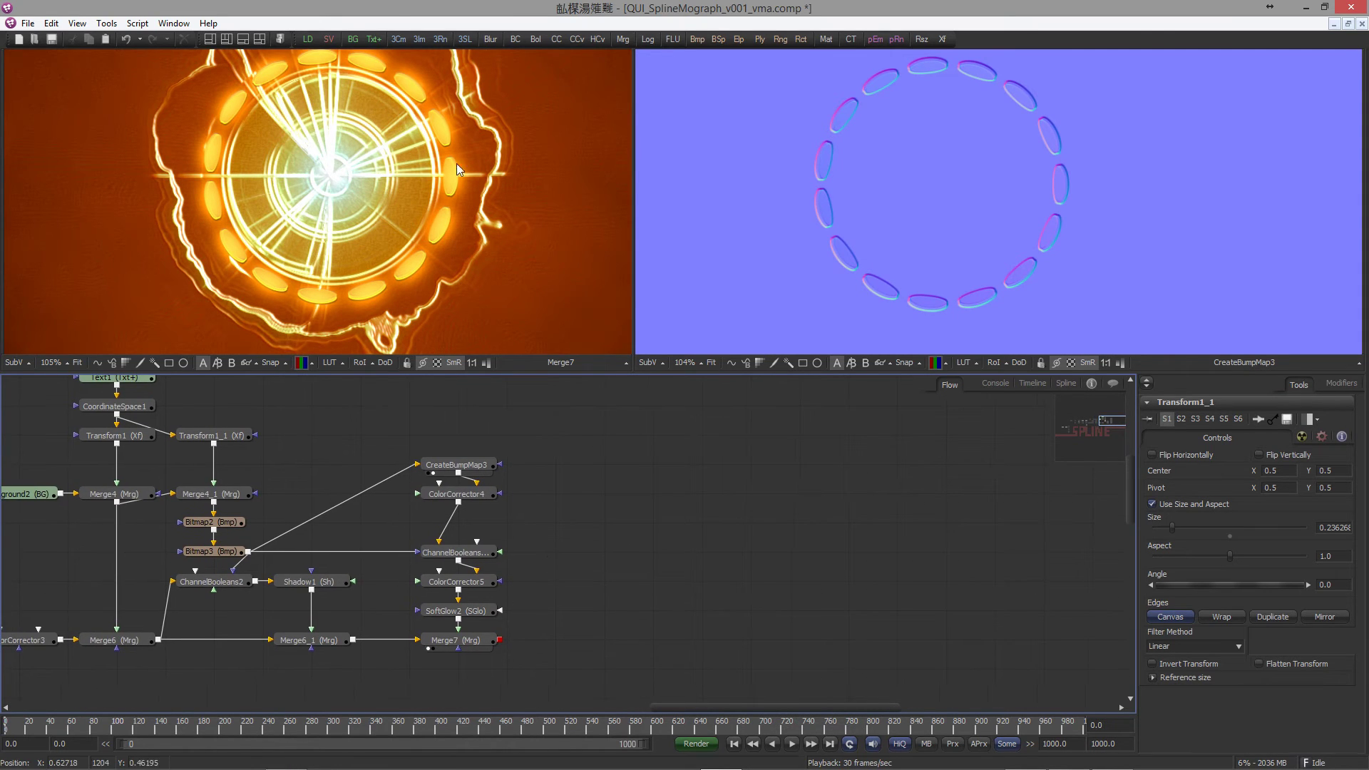
drag(697, 44, 604, 495)
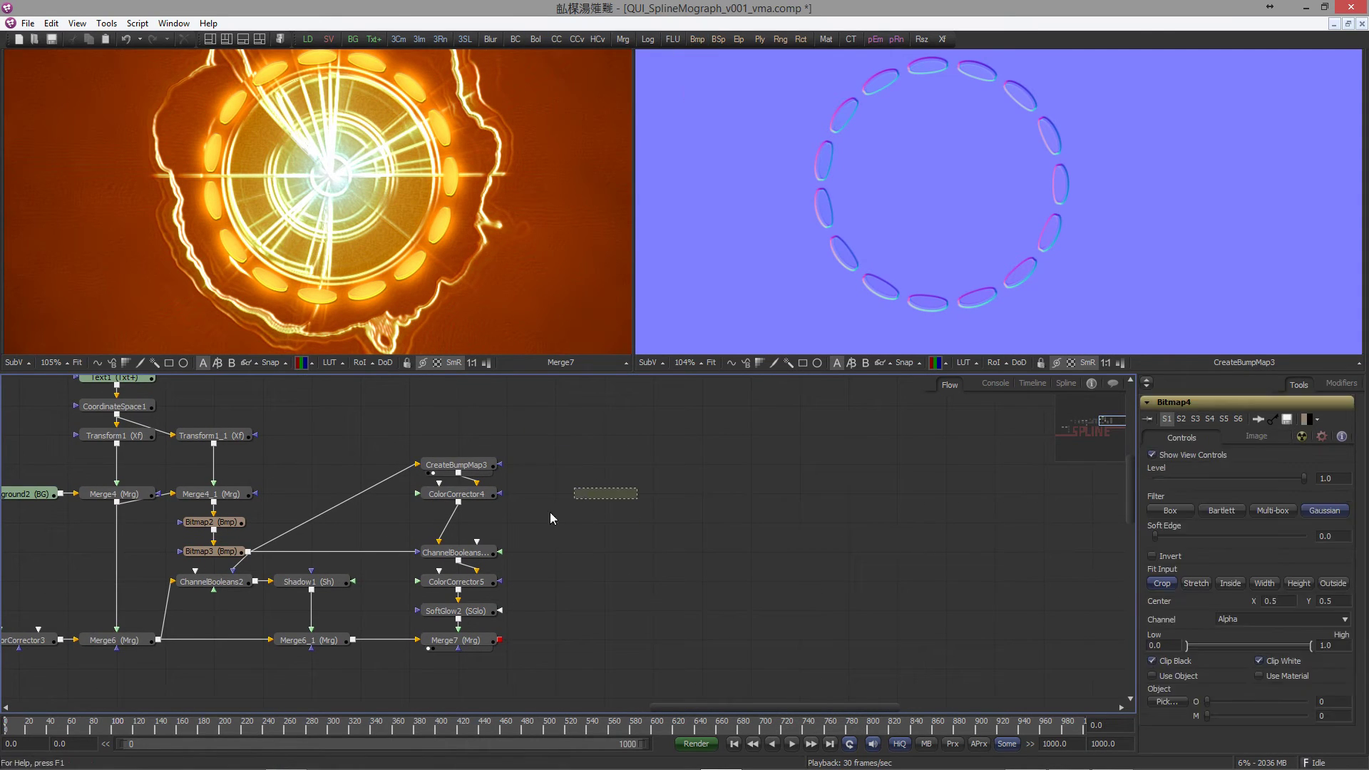
mouse_move(461, 441)
mouse_down()
mouse_move(503, 456)
mouse_move(483, 477)
mouse_move(465, 419)
mouse_up()
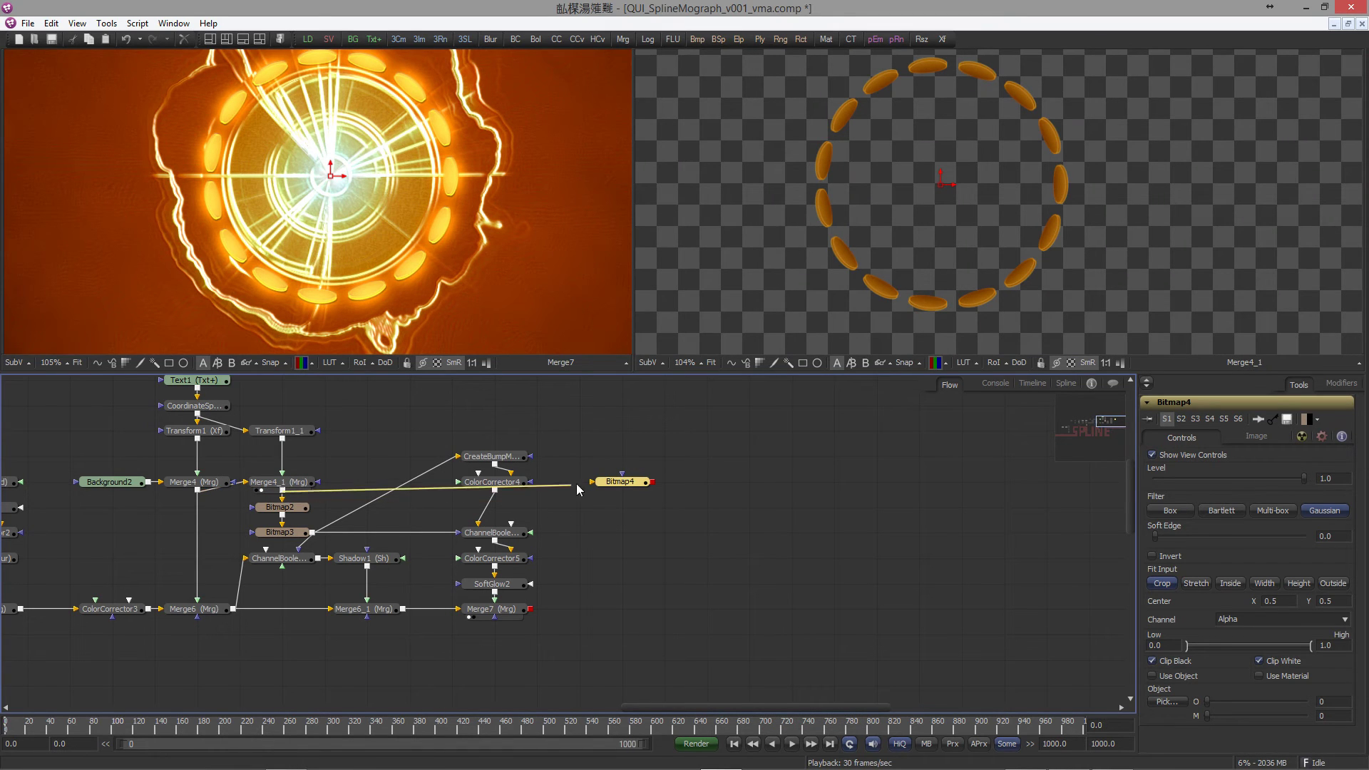
drag(576, 490, 610, 483)
Step: Line up CreateBumpMap3 with ColorCorrector4, move Bitmap4 higher in the flow, and place a duplicate of it underneath
drag(546, 442, 486, 508)
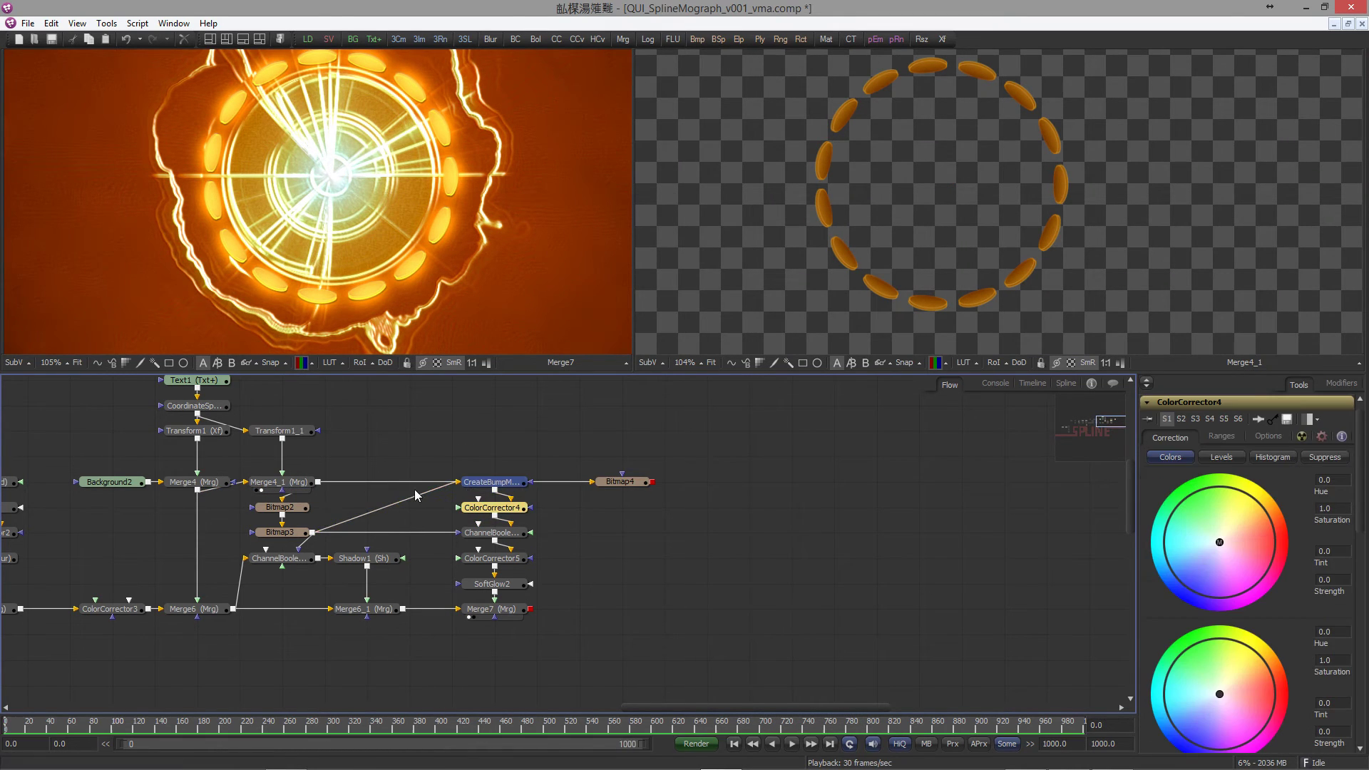
drag(618, 482, 612, 433)
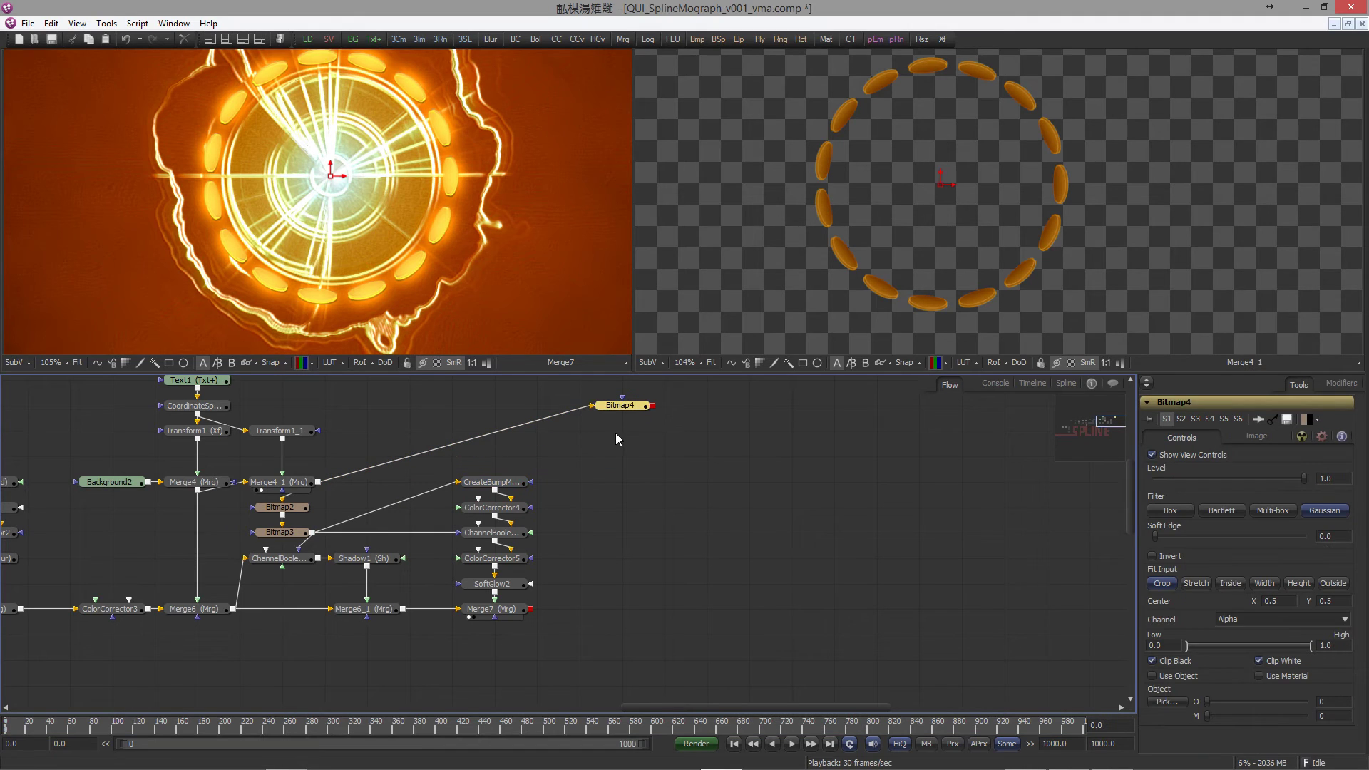
key(ctrl+v)
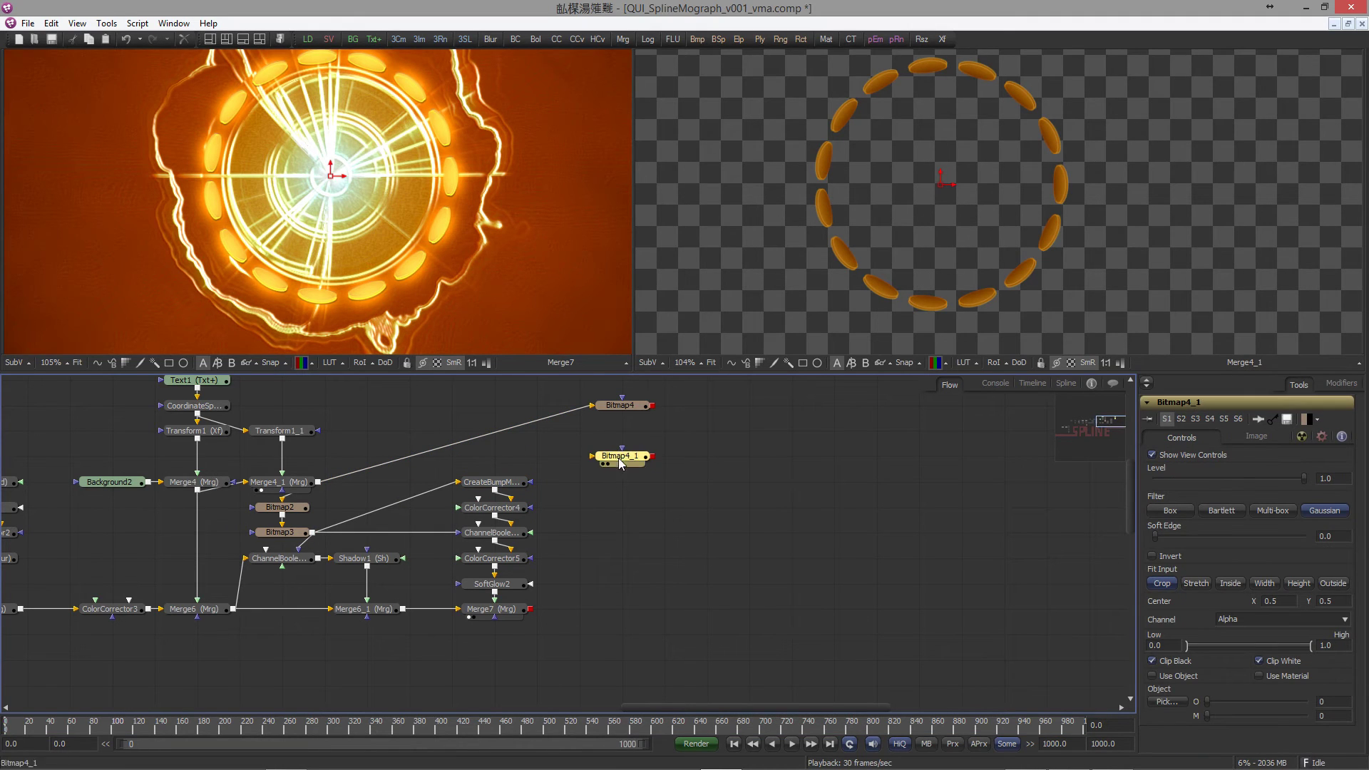
Step: Insert a router on Bitmap4's input line, line up Bitmap4_1 below Bitmap4, and connect Bitmap4's output to Bitmap4_1 as its mask
ctrl+click(534, 423)
drag(601, 432, 601, 433)
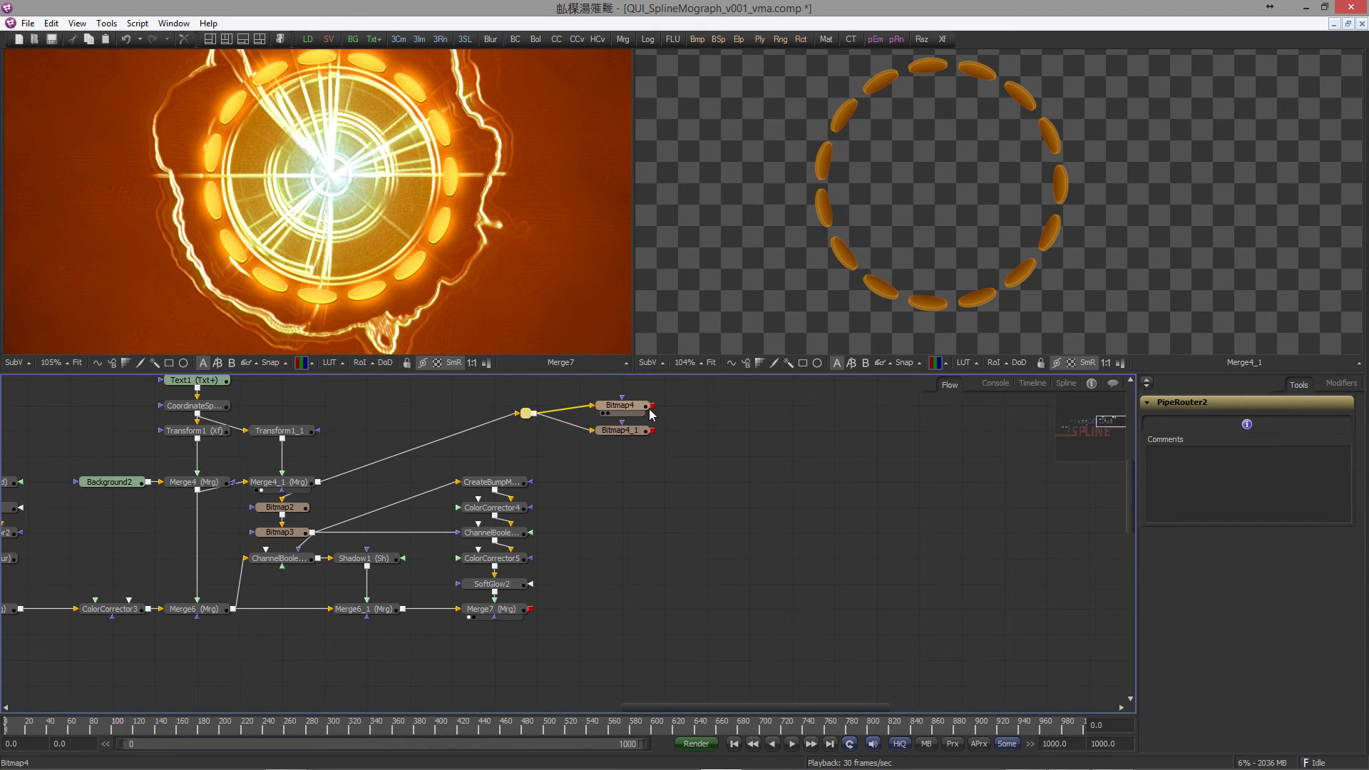
drag(661, 398, 830, 246)
Step: Invert Bitmap4 and set the Paint Mode of Bitmap4_1 to Minimum
click(641, 411)
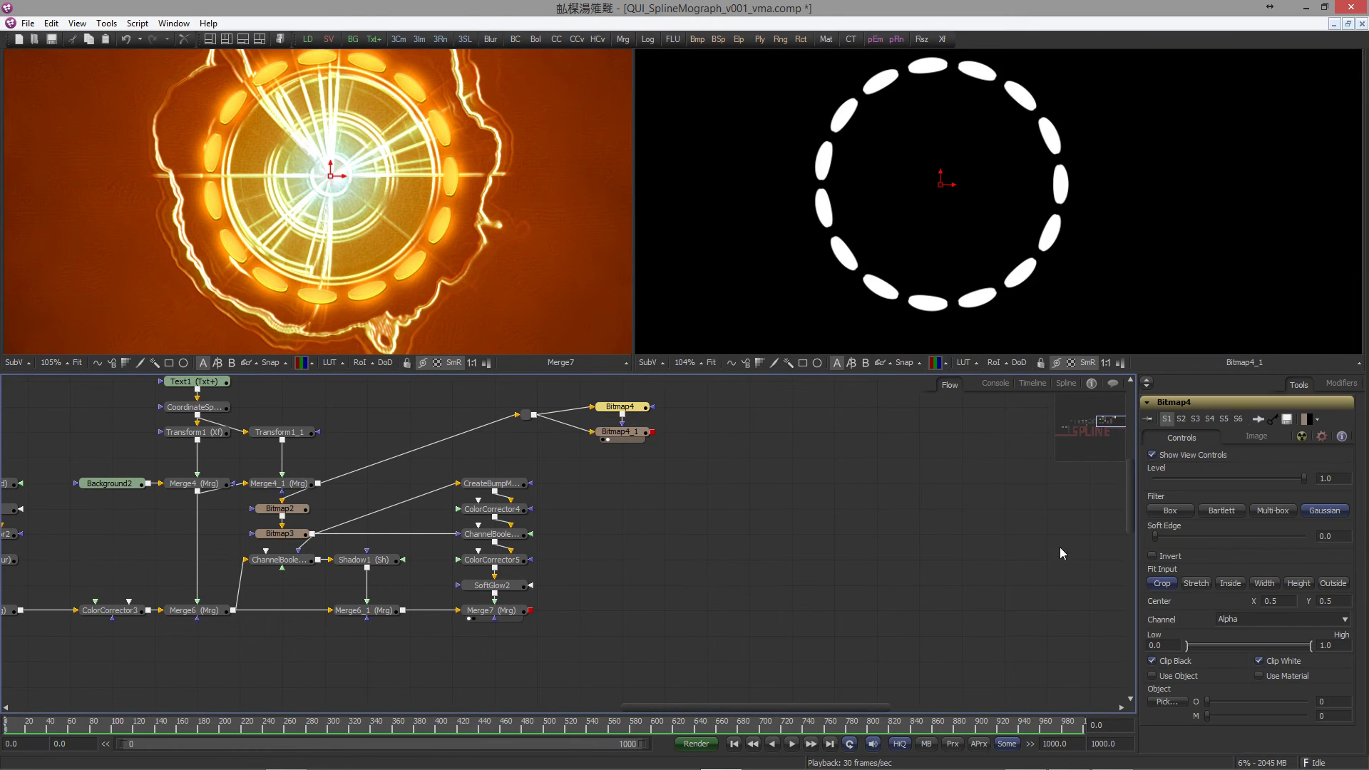
click(1156, 556)
click(639, 438)
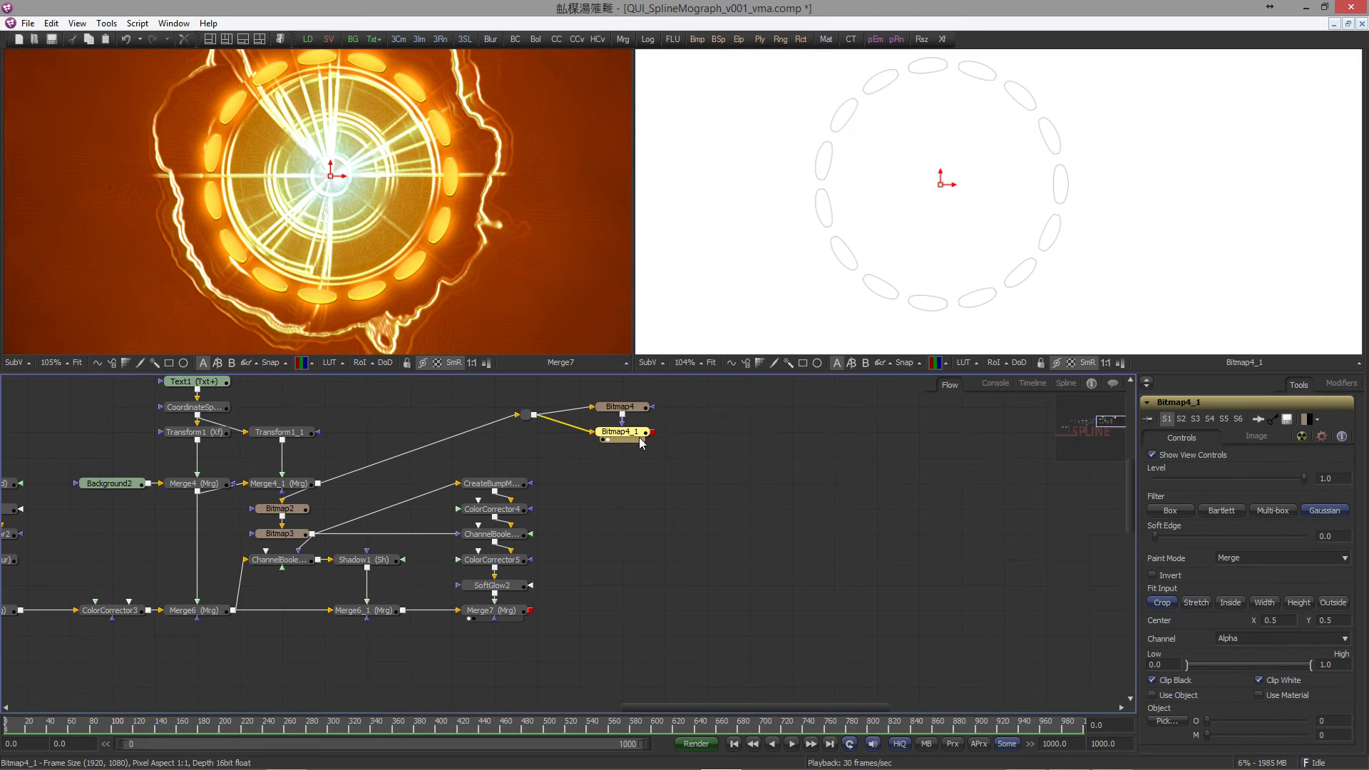
click(1247, 558)
click(1242, 565)
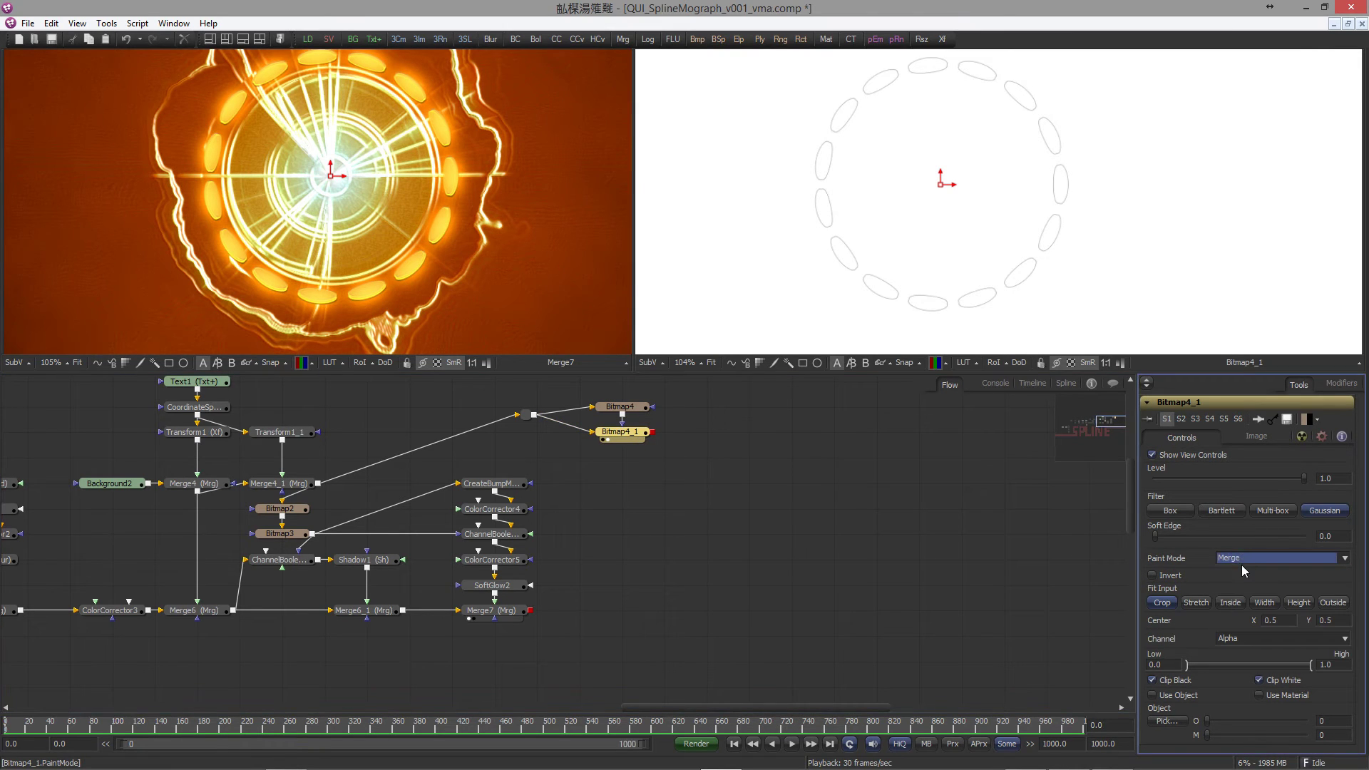
key(Down)
key(Down)
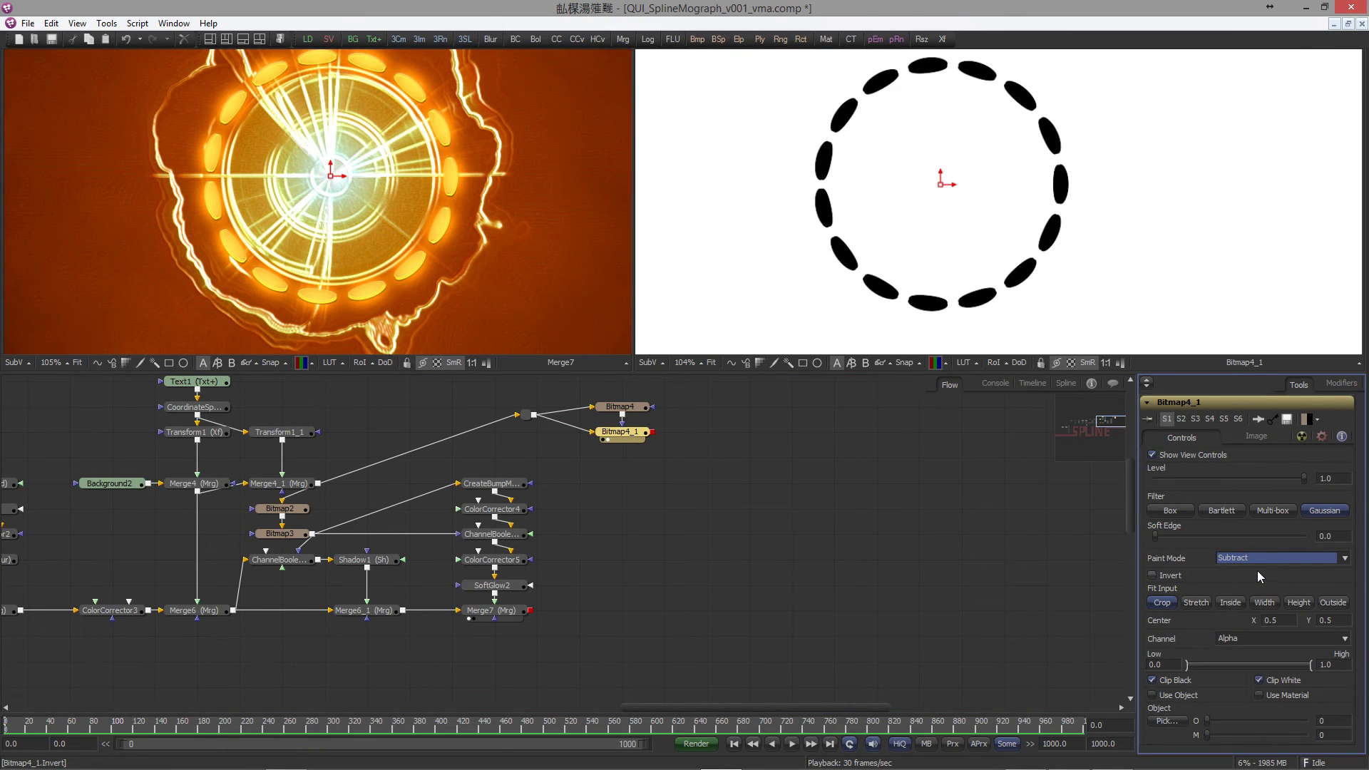
scroll(1256, 569, down, 3)
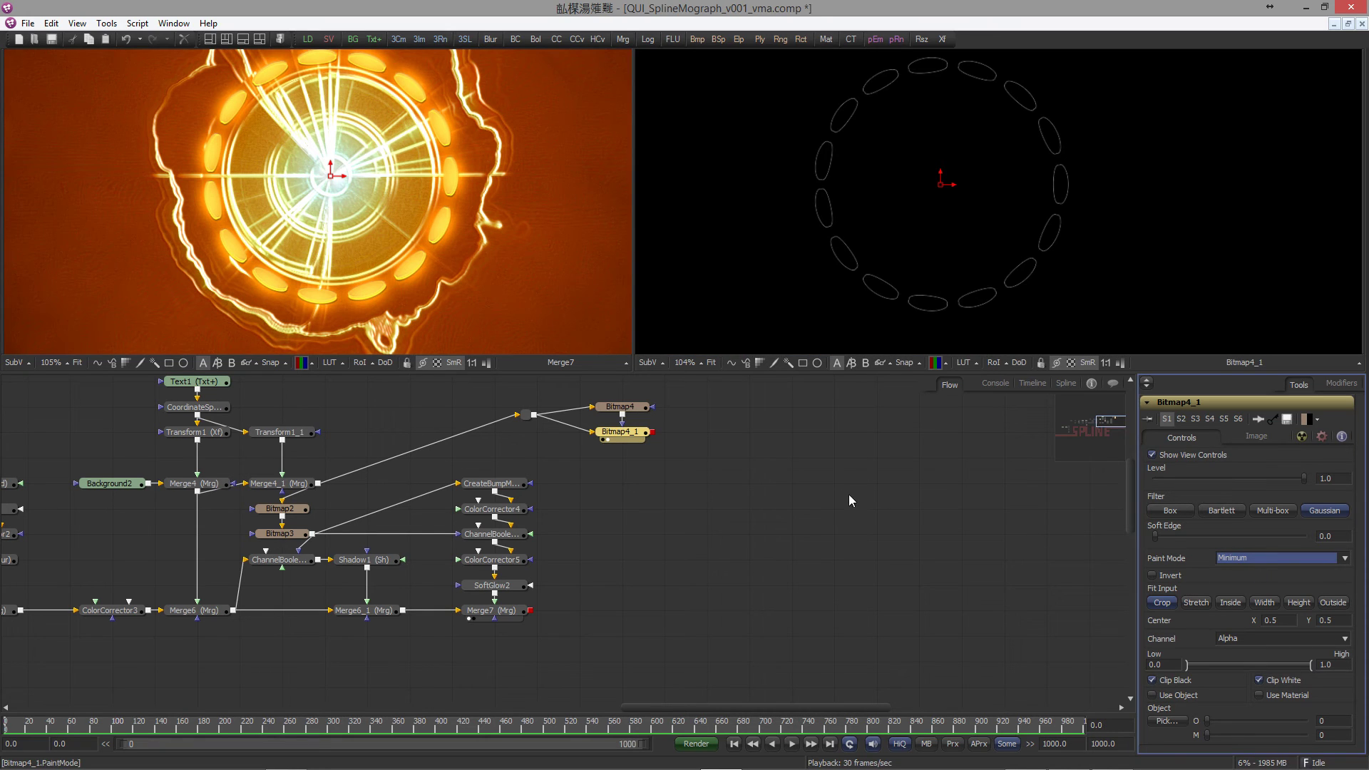
Step: Shift Bitmap4's center slightly, to about X 0.501 and Y 0.499, offsetting the mask so only the dash edges remain
click(619, 406)
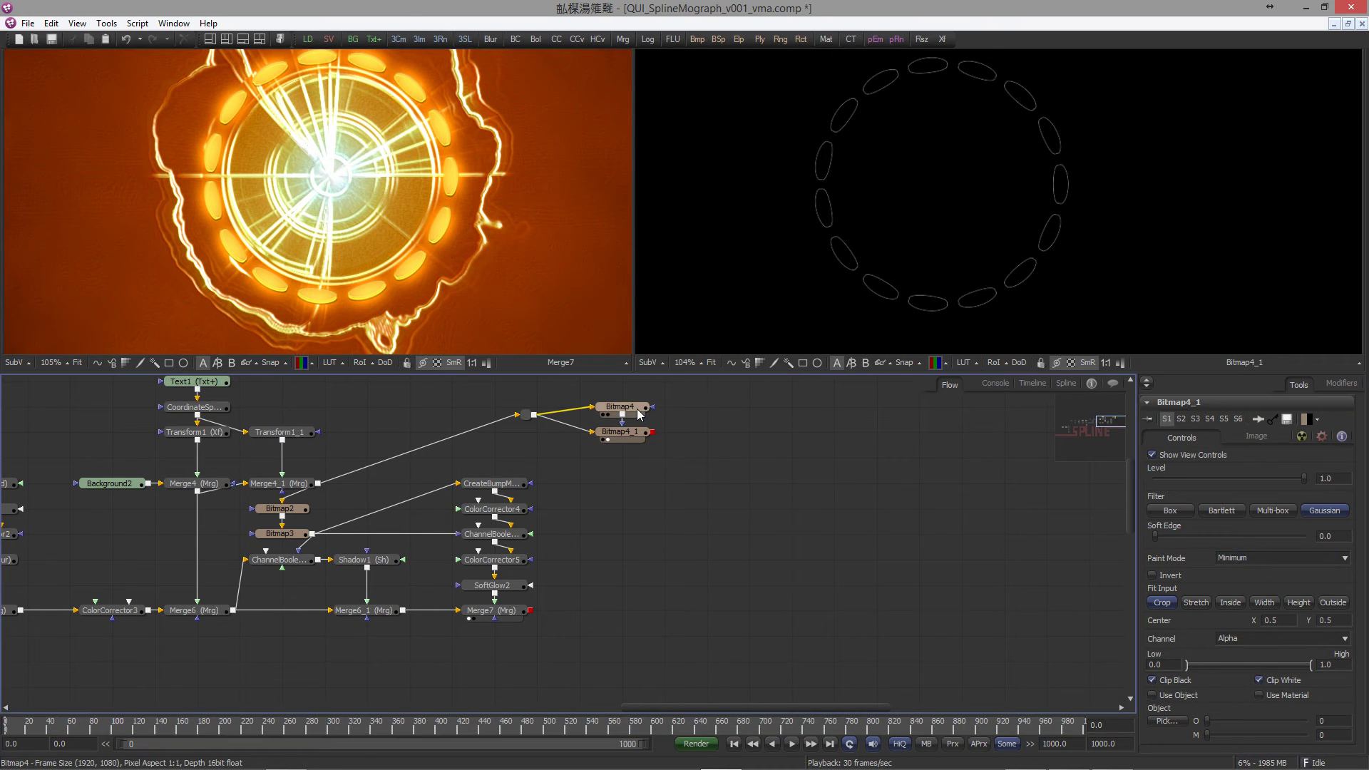
drag(942, 187, 943, 185)
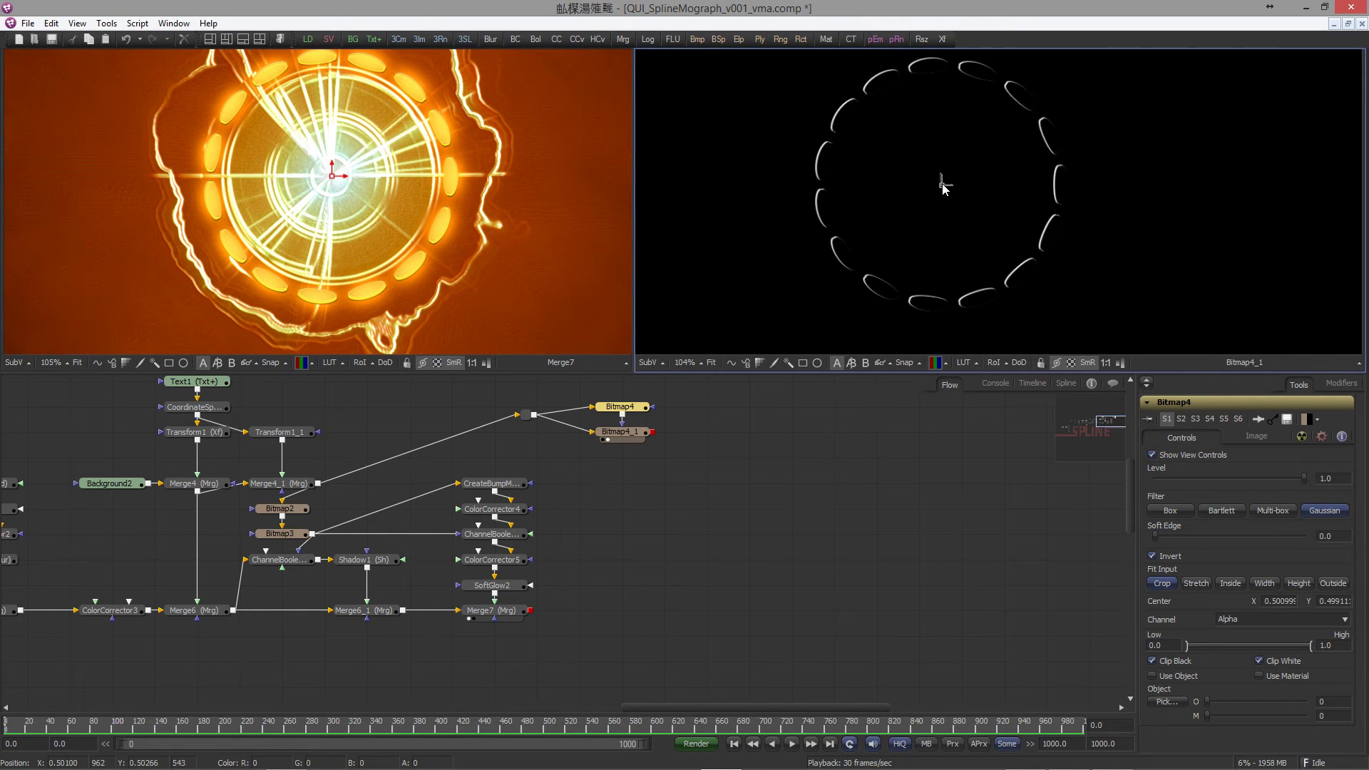
scroll(640, 520, up, 1)
Step: Add a Color Corrector after Merge7, mask it with Bitmap4_1, and display it in the first viewer
click(499, 624)
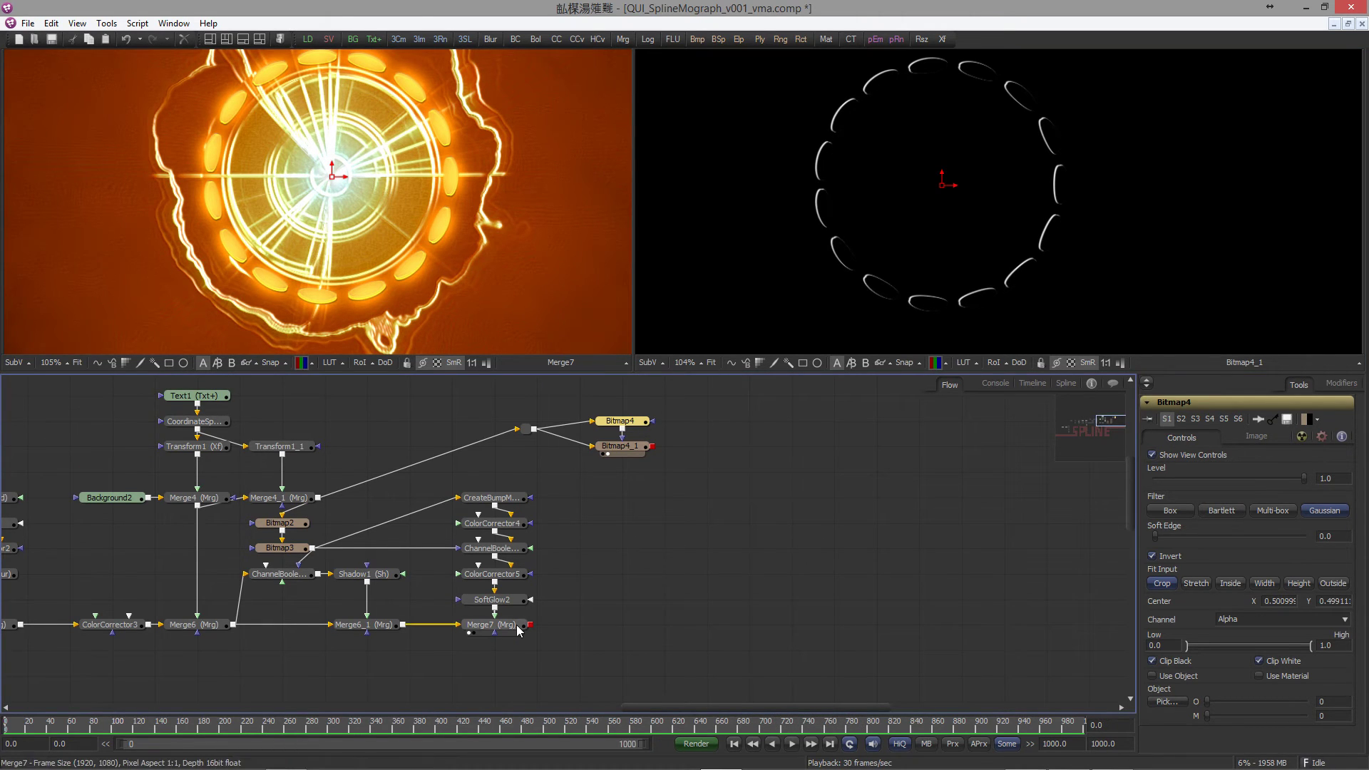
key(ctrl+space)
text(cc)
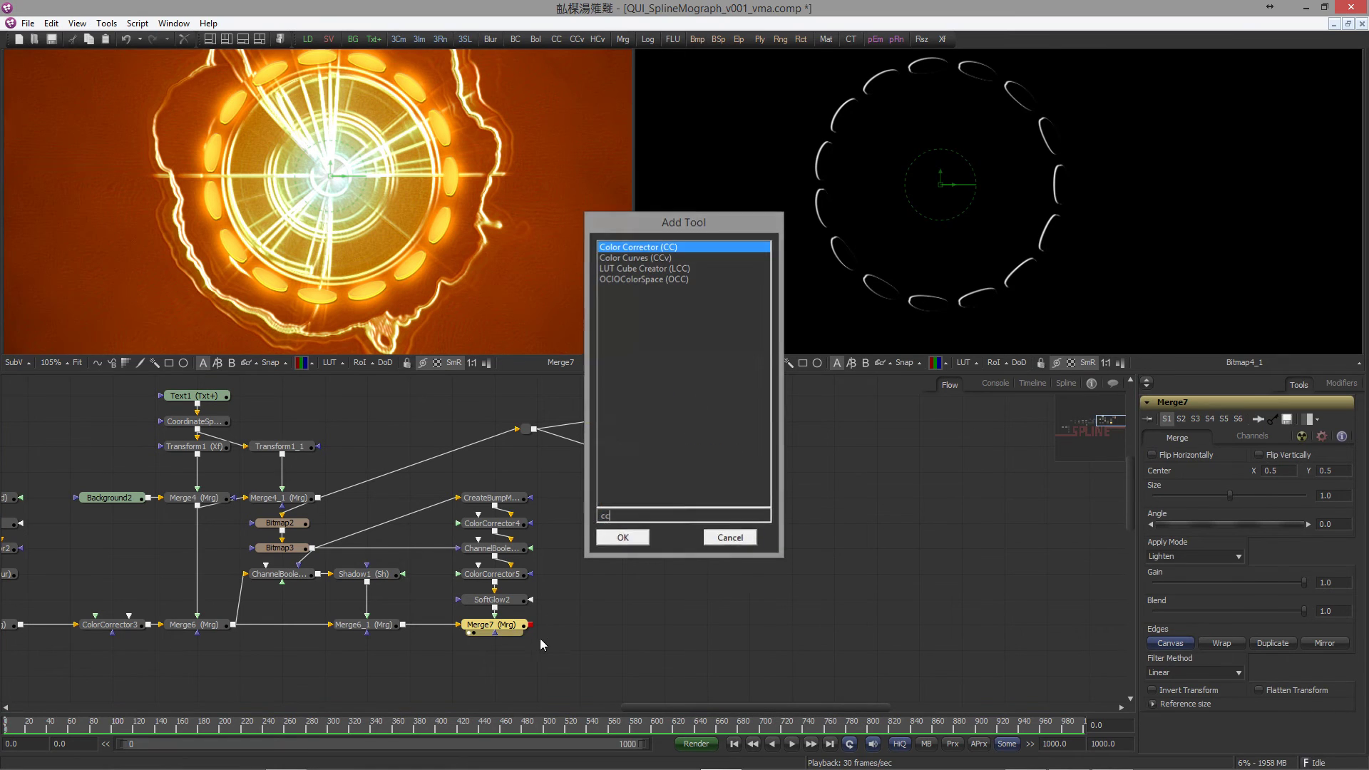
key(Return)
drag(651, 446, 639, 618)
key(1)
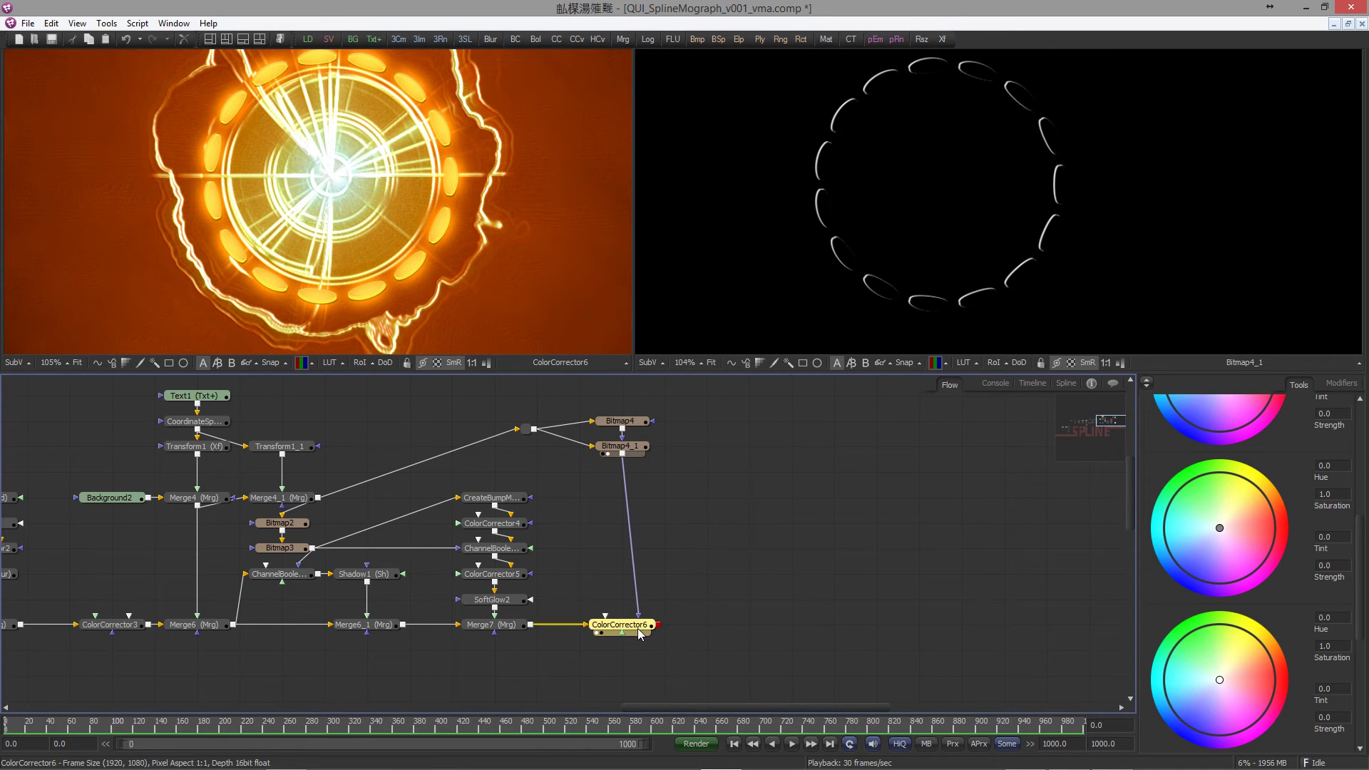
Step: Raise the Master RGB Gain of ColorCorrector6 to about 4.09 to brighten the masked dash edges
scroll(1251, 613, down, 5)
drag(1233, 635, 1285, 623)
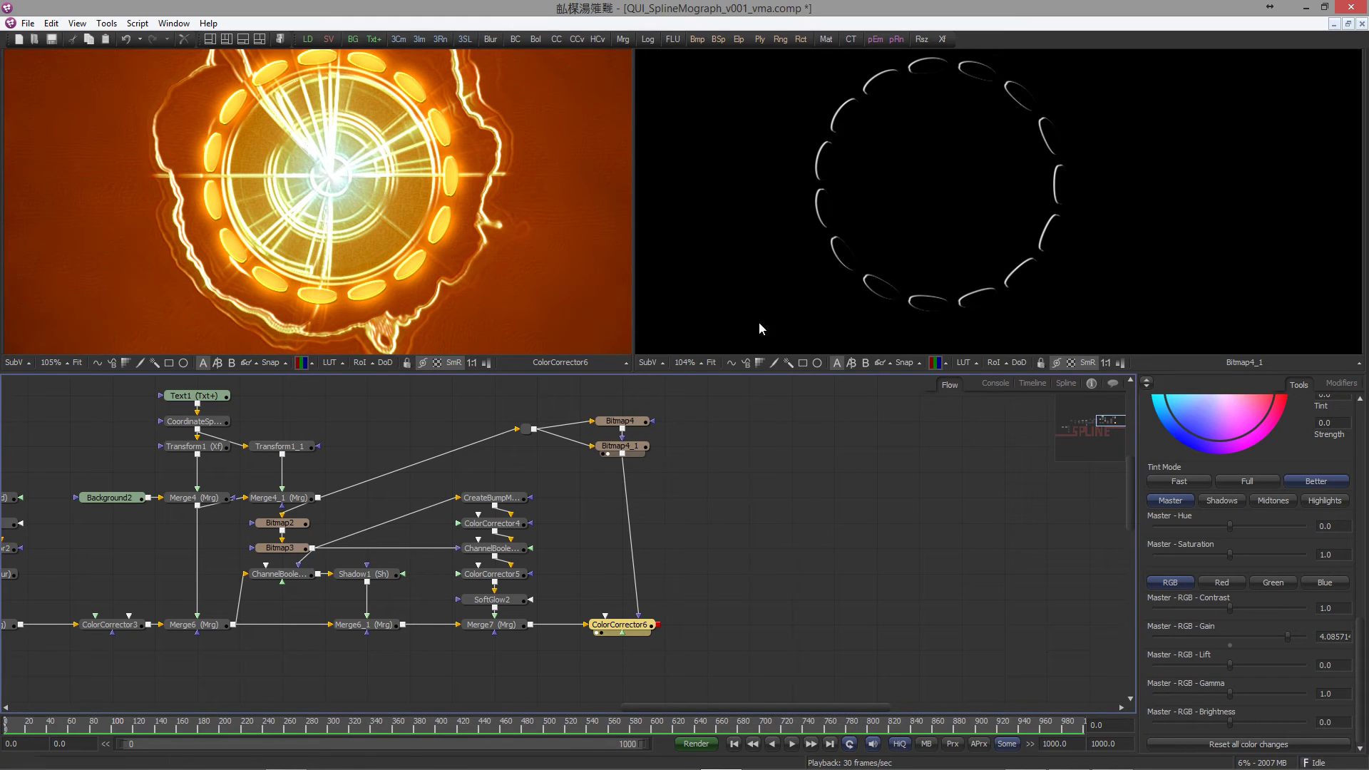
scroll(1015, 247, up, 2)
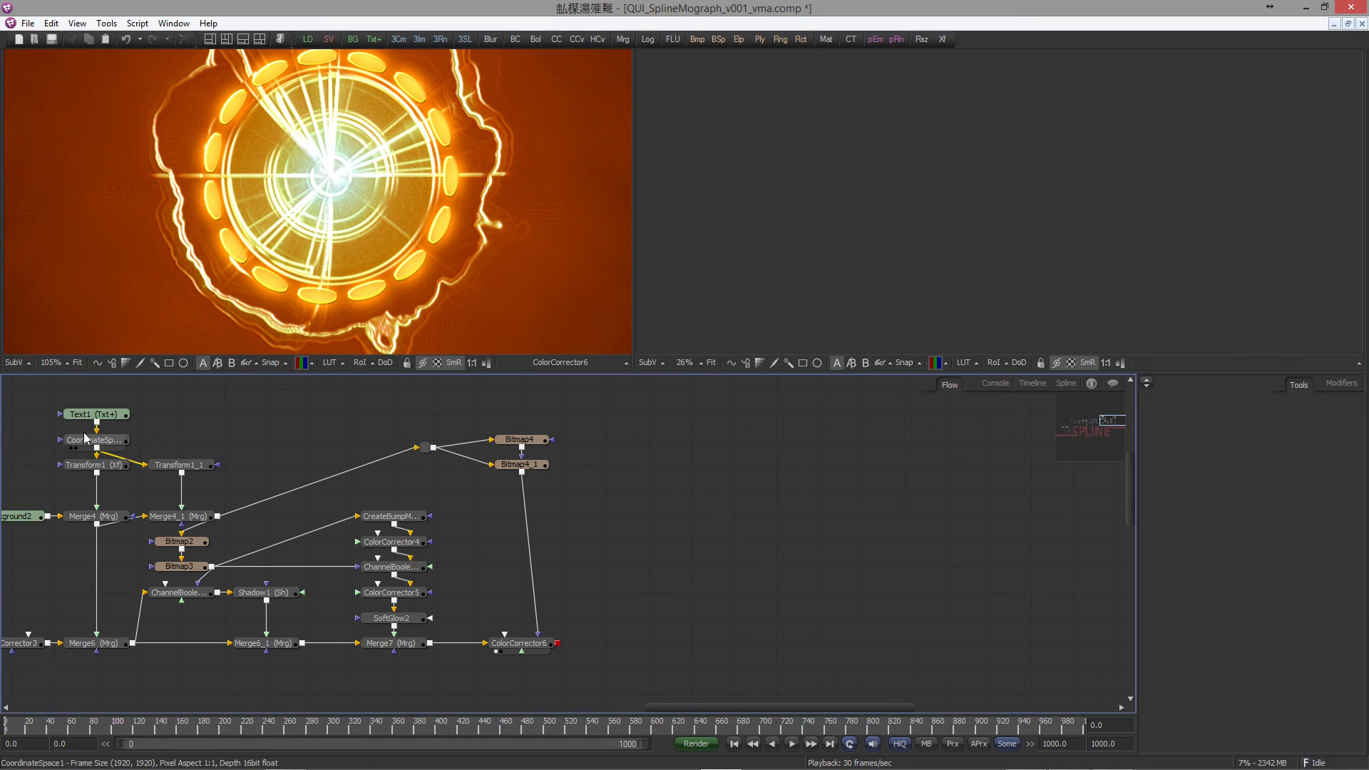
Step: Place a copy of Text1 in the empty area beyond the Bitmap4 branch and display it in the second viewer
click(89, 415)
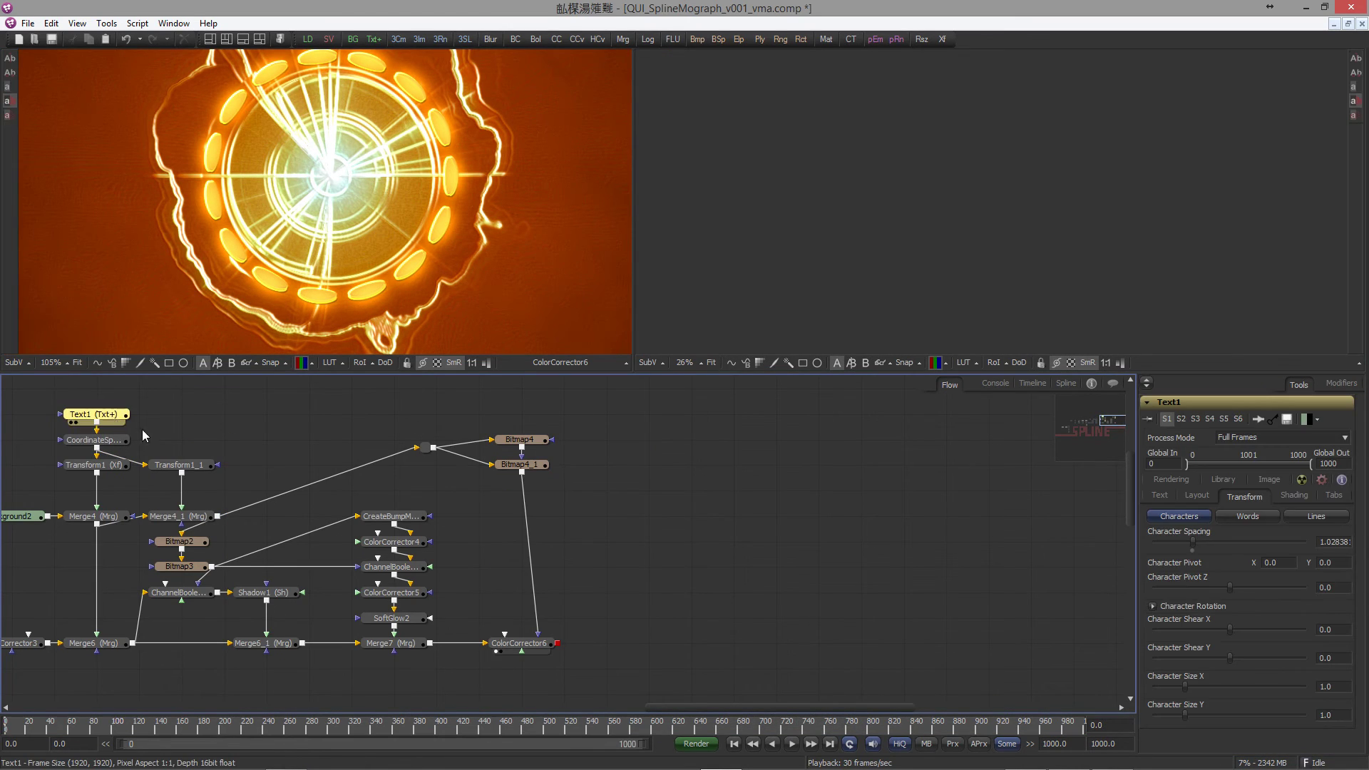
click(733, 470)
key(ctrl+v)
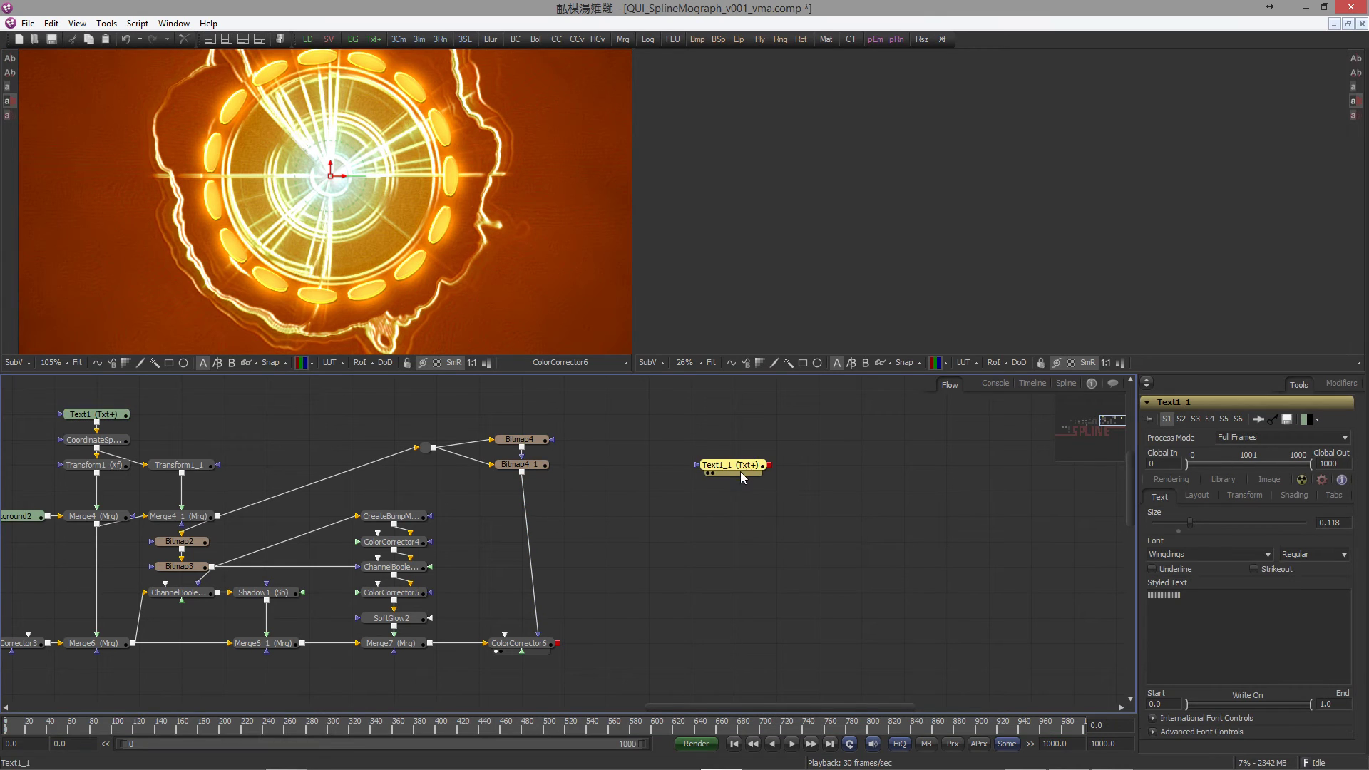
drag(740, 472, 746, 458)
key(2)
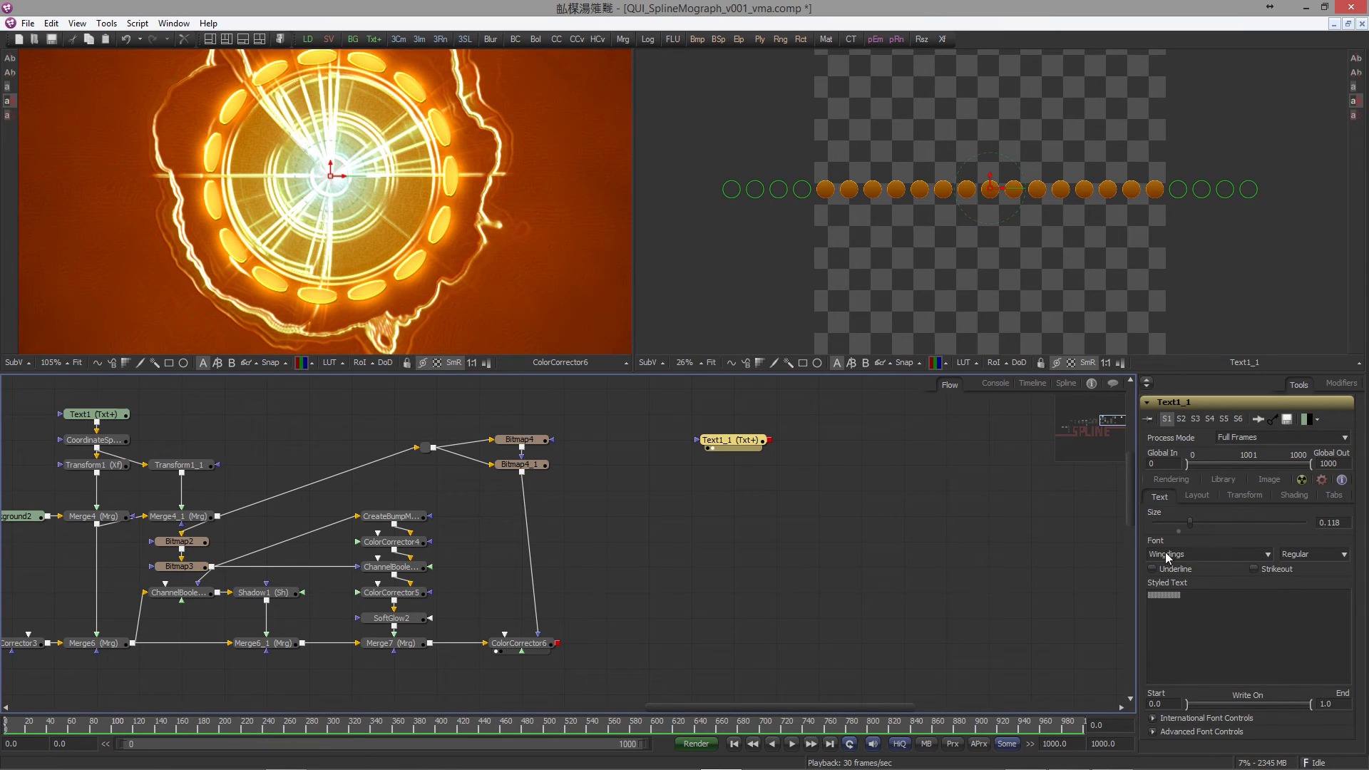
Step: Set the copied text's font to Webdings and replace its content with four lines of random capitals, starting with AWEICVJSNJKD and AFGGBHWOERIJFR
click(1167, 557)
click(1166, 514)
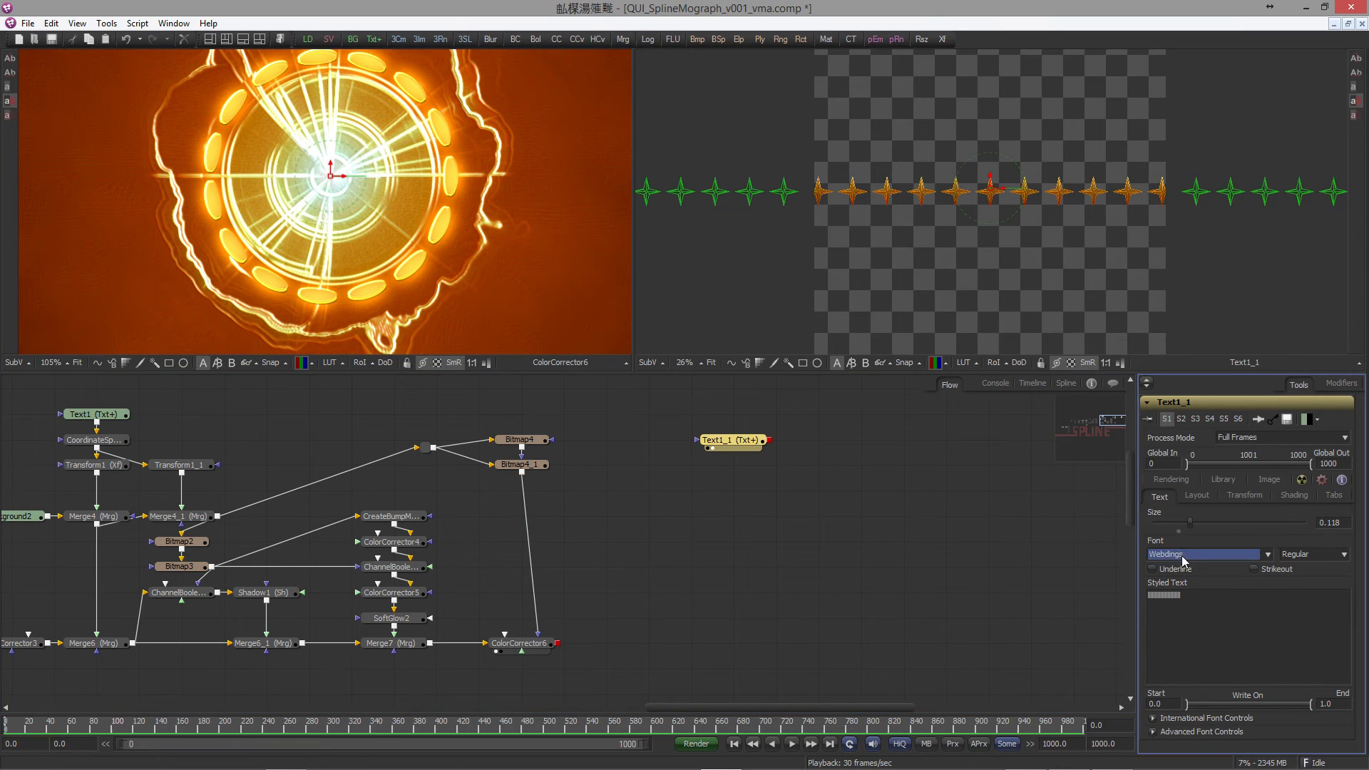
text(AWEICVJSNJKD)
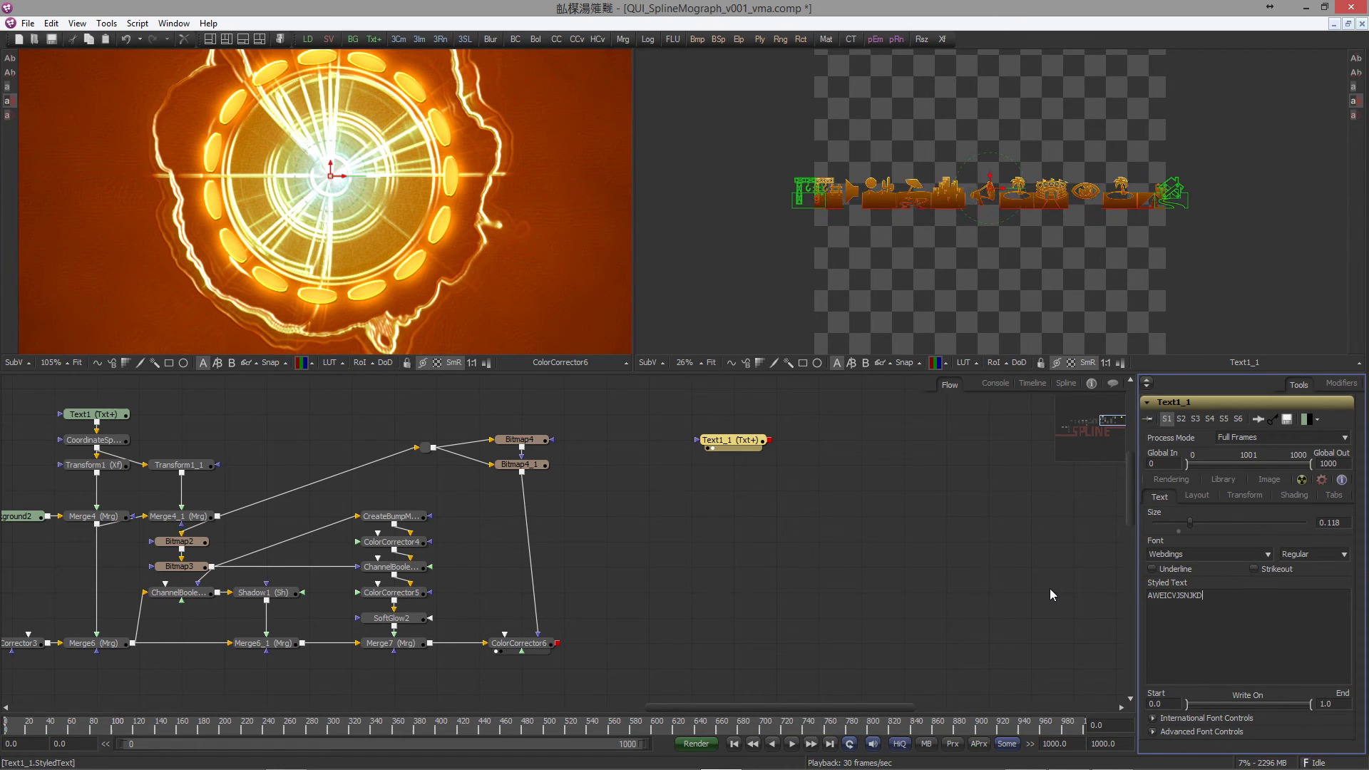
key(Return)
text(AFGGBHWOERIJFR)
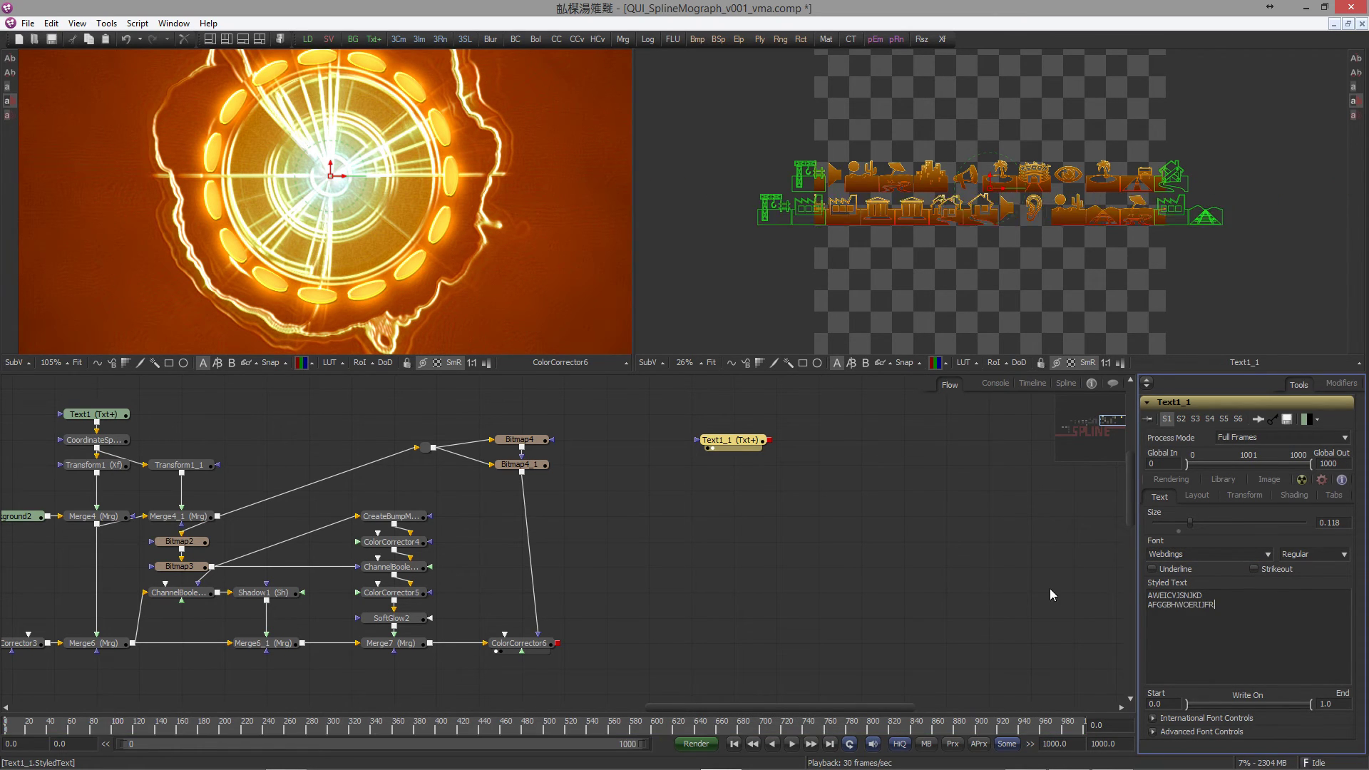
key(Return)
text(AHJFHJAFDHIUI)
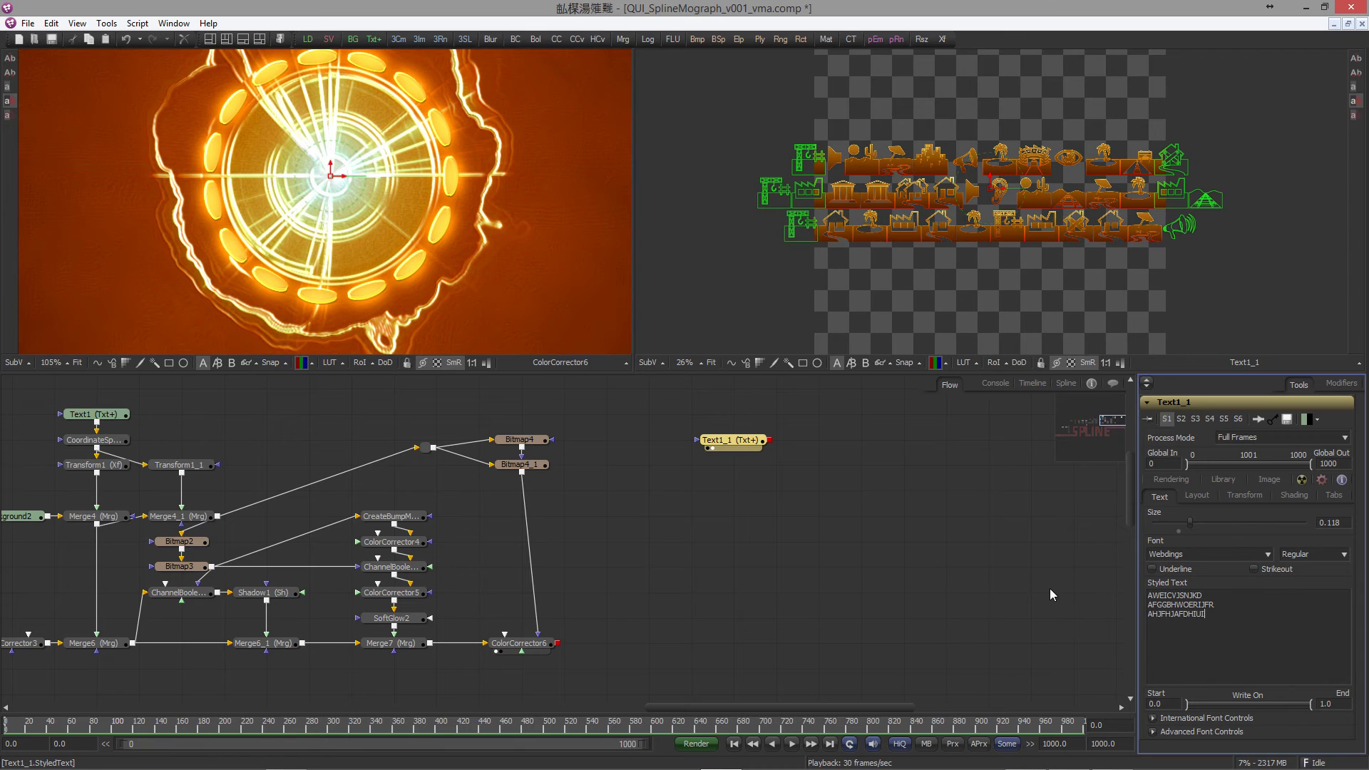
key(Return)
text(AJFDIWIERUIU)
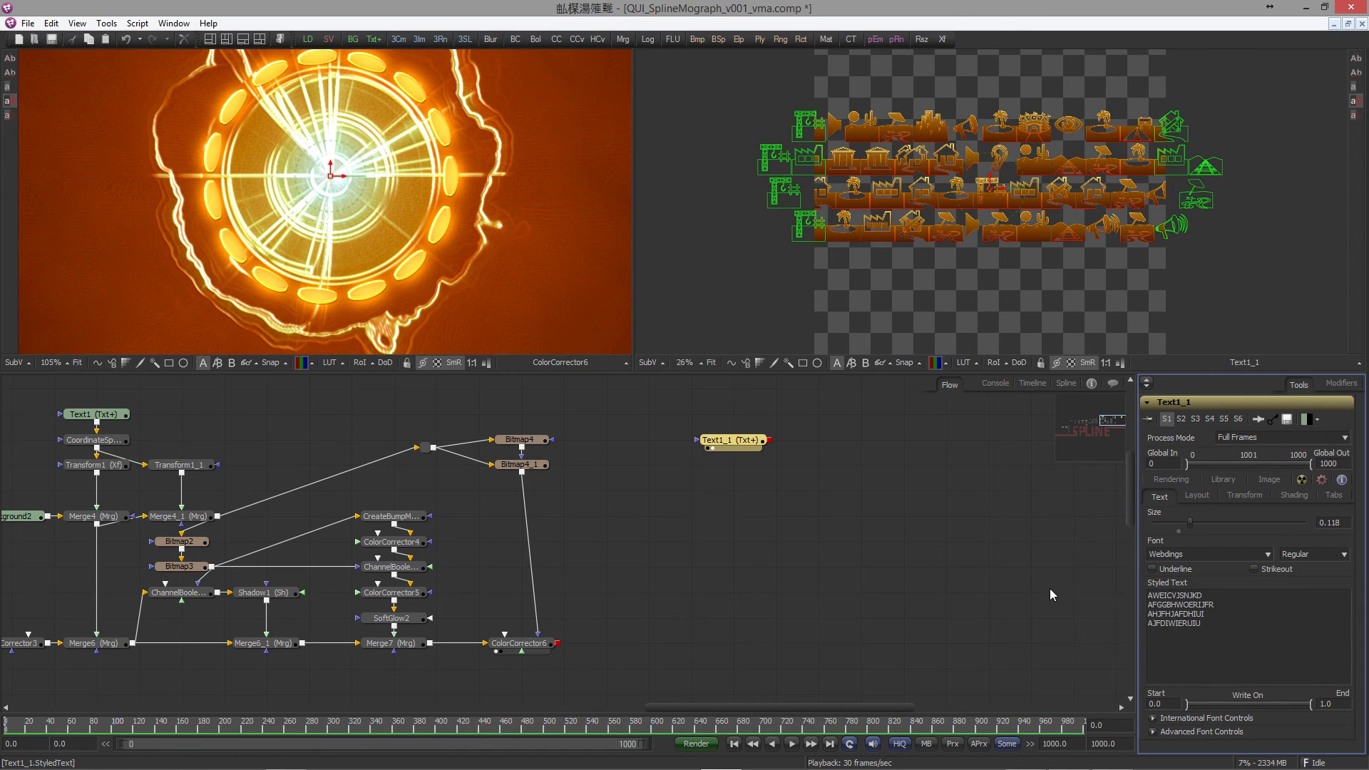
key(Return)
Step: Set the copied text's size to about 0.271 and shorten its lines to AWEICVJSN, AFGGBHWO, AHJFHJAFD and AJFDIWIER
drag(1188, 520, 1241, 522)
scroll(998, 244, down, 3)
click(1207, 598)
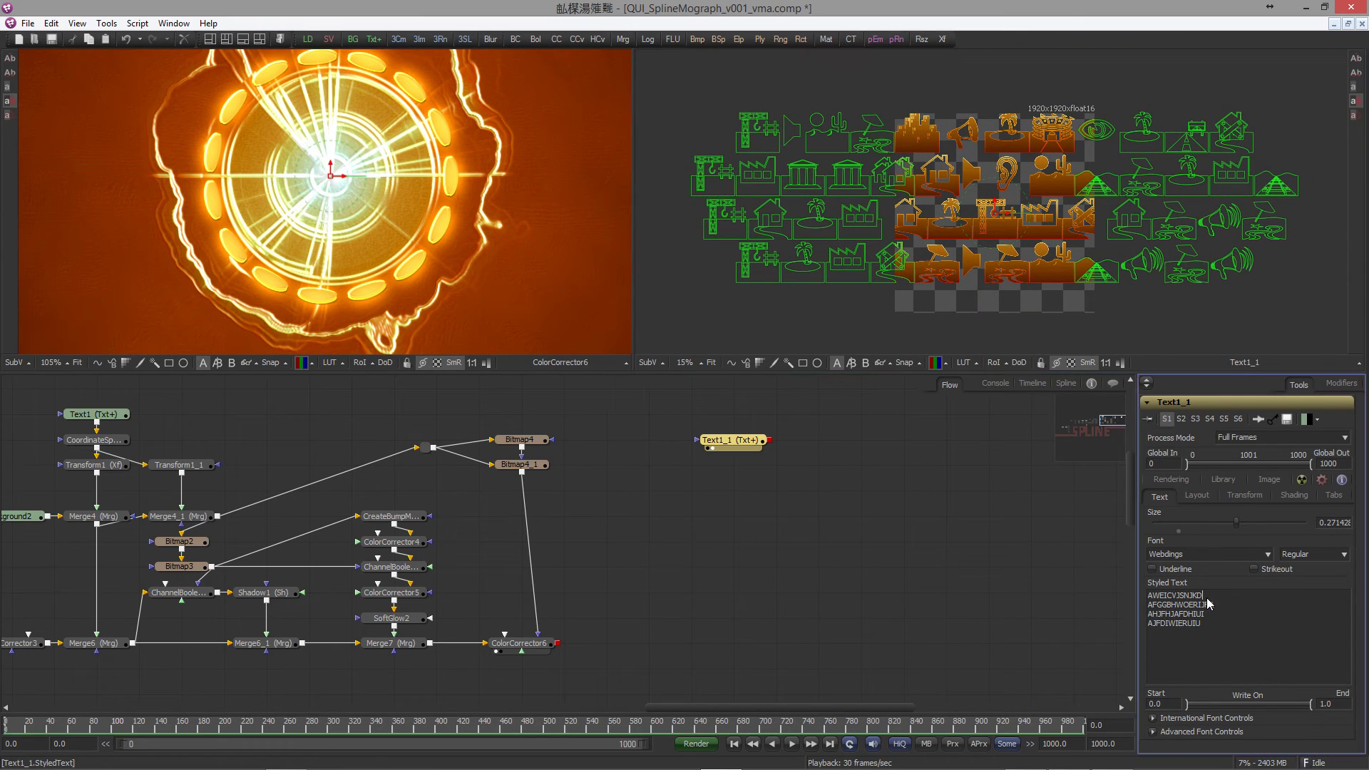
key(BackSpace)
key(BackSpace)
key(BackSpace)
click(1232, 605)
key(BackSpace)
key(BackSpace)
key(BackSpace)
key(BackSpace)
key(BackSpace)
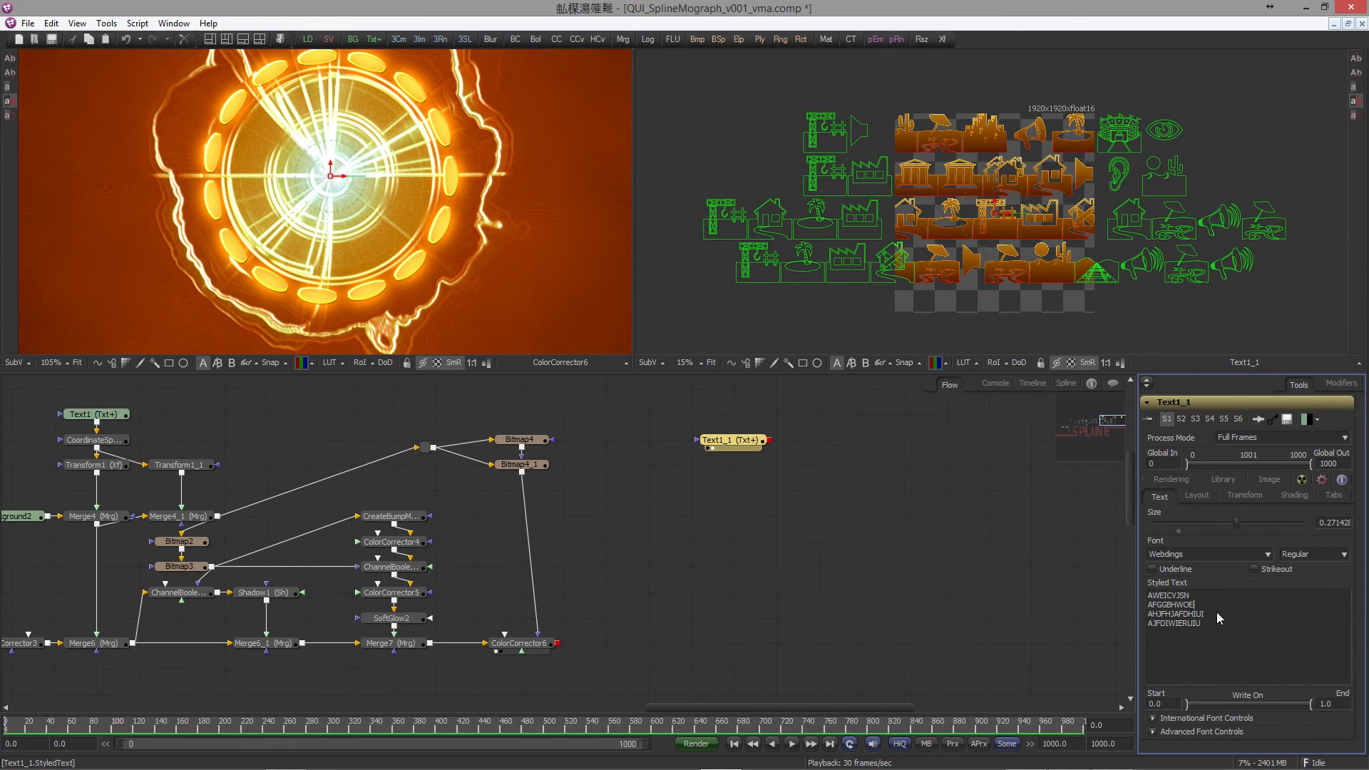
key(BackSpace)
click(1212, 614)
key(BackSpace)
key(BackSpace)
key(BackSpace)
key(BackSpace)
click(1206, 625)
key(BackSpace)
key(BackSpace)
key(BackSpace)
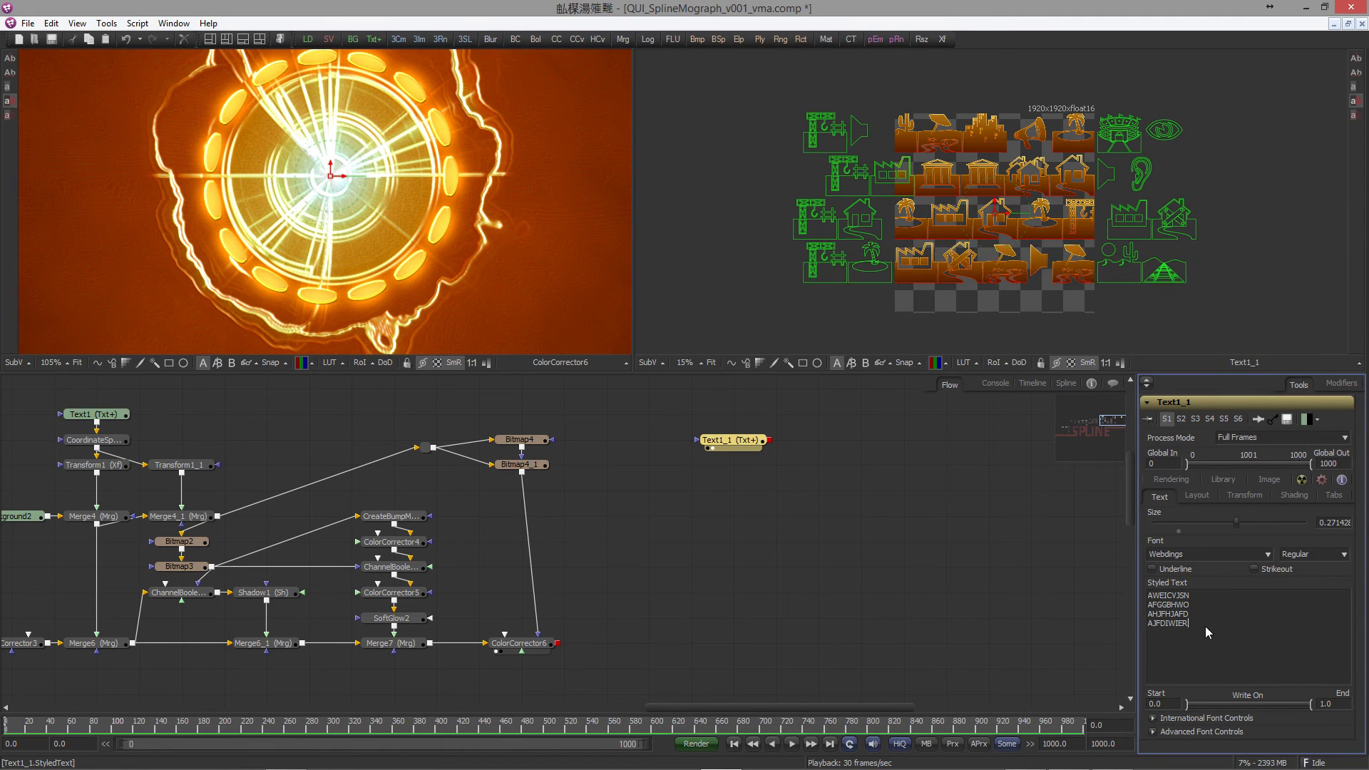
Step: Add a Dent tool after the symbol text node and display it in the second viewer
key(ctrl+space)
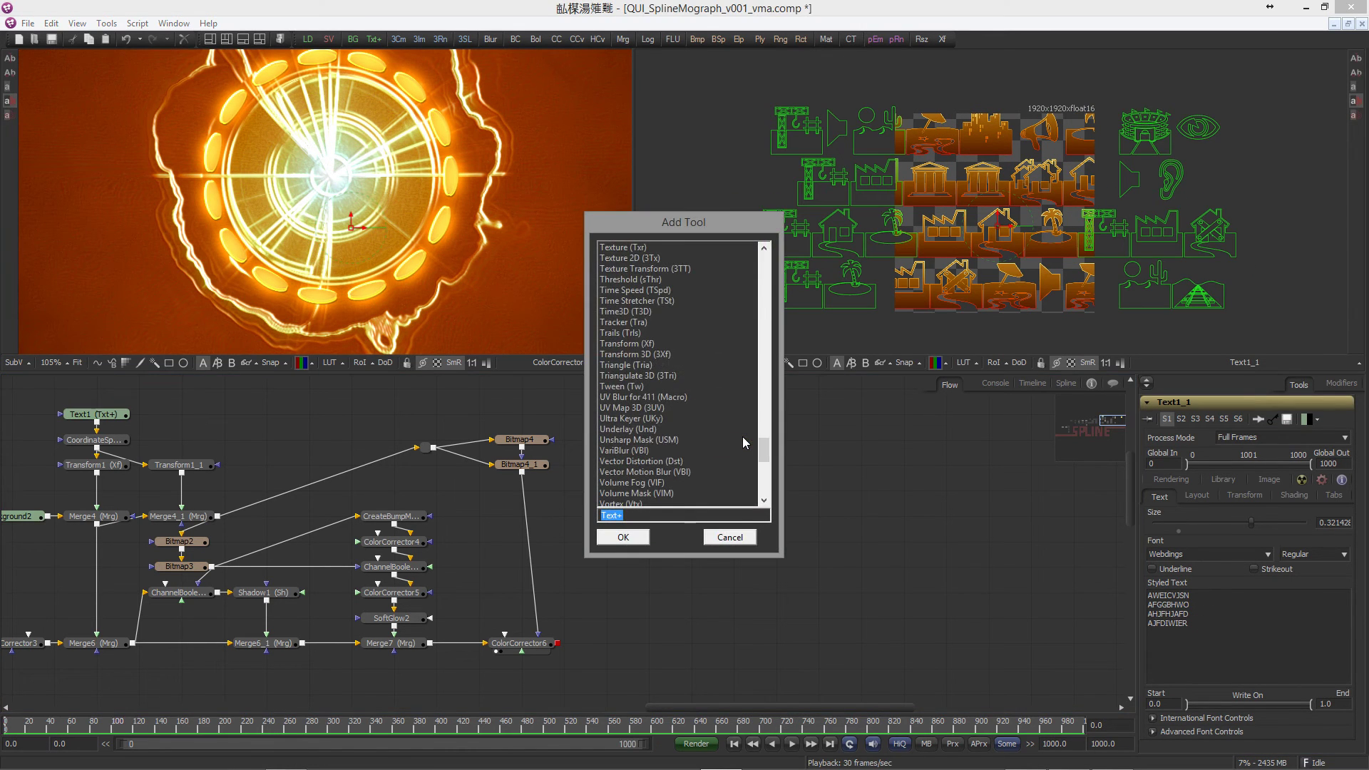
text(dee)
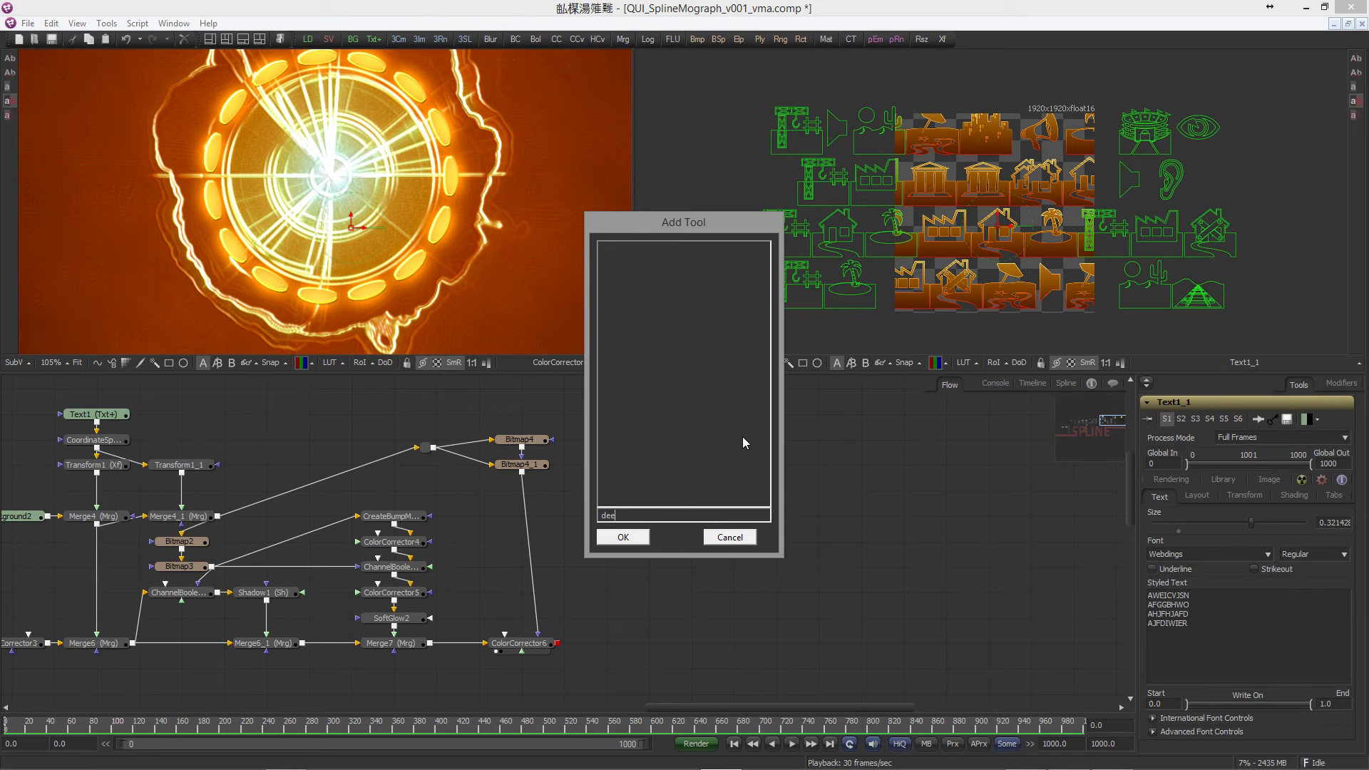
key(BackSpace)
text(nt)
key(Return)
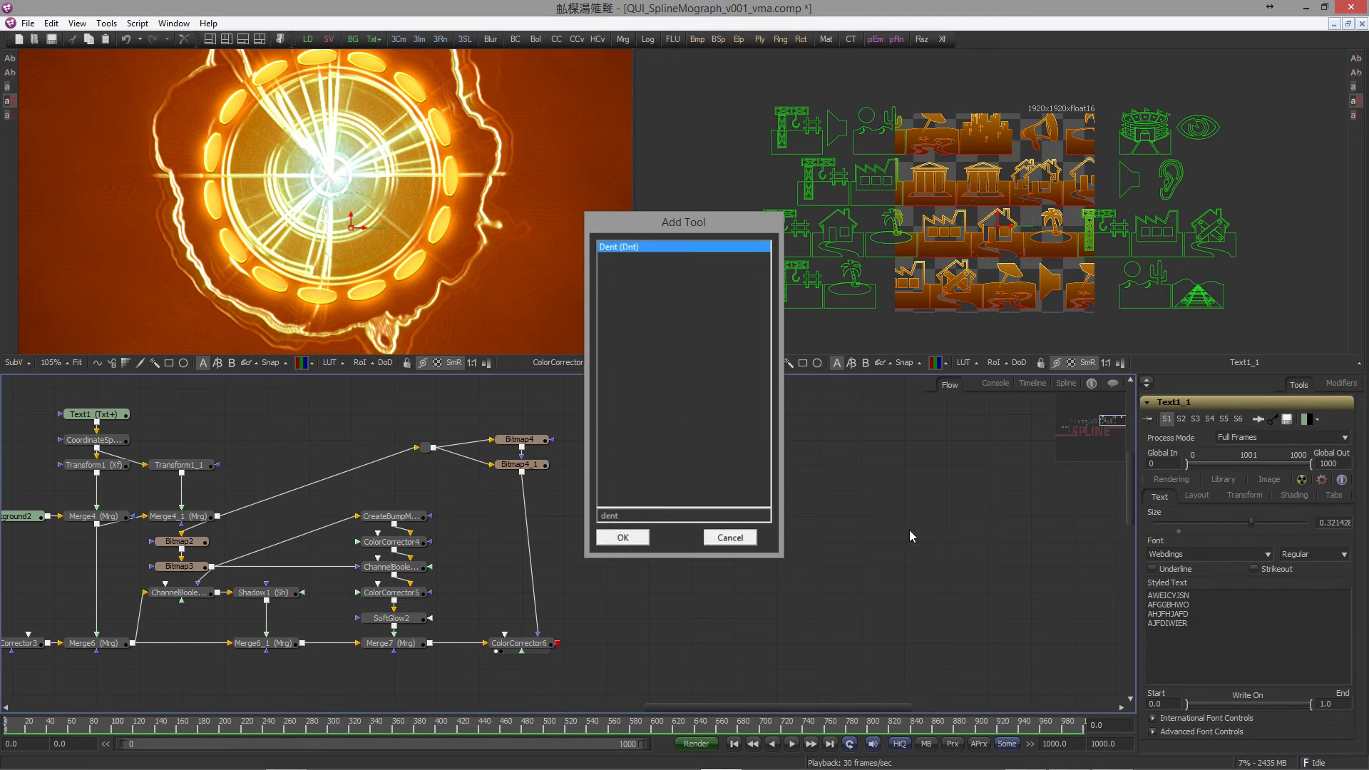
key(2)
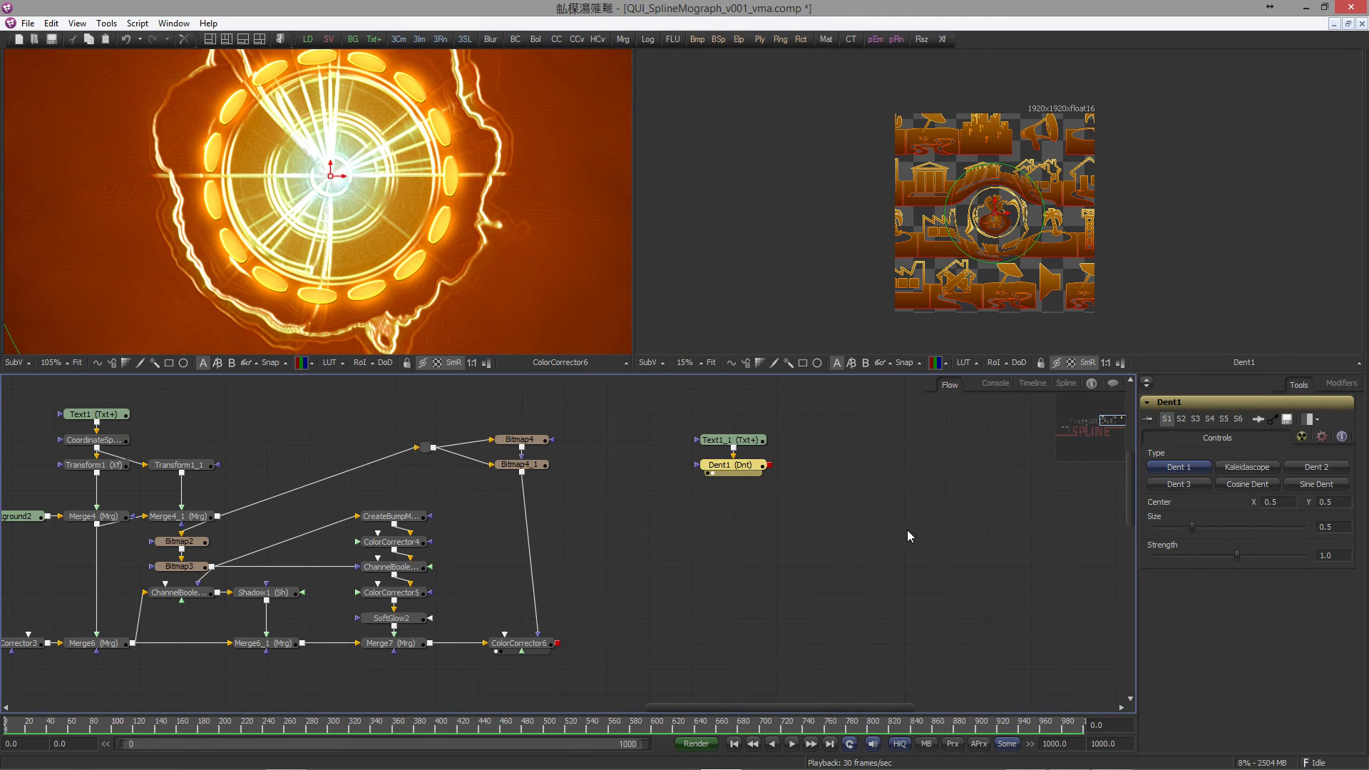
Step: Enlarge the Dent1 distortion circle until its Size is about 1.90
click(907, 529)
click(730, 469)
click(966, 251)
scroll(1032, 252, up, 2)
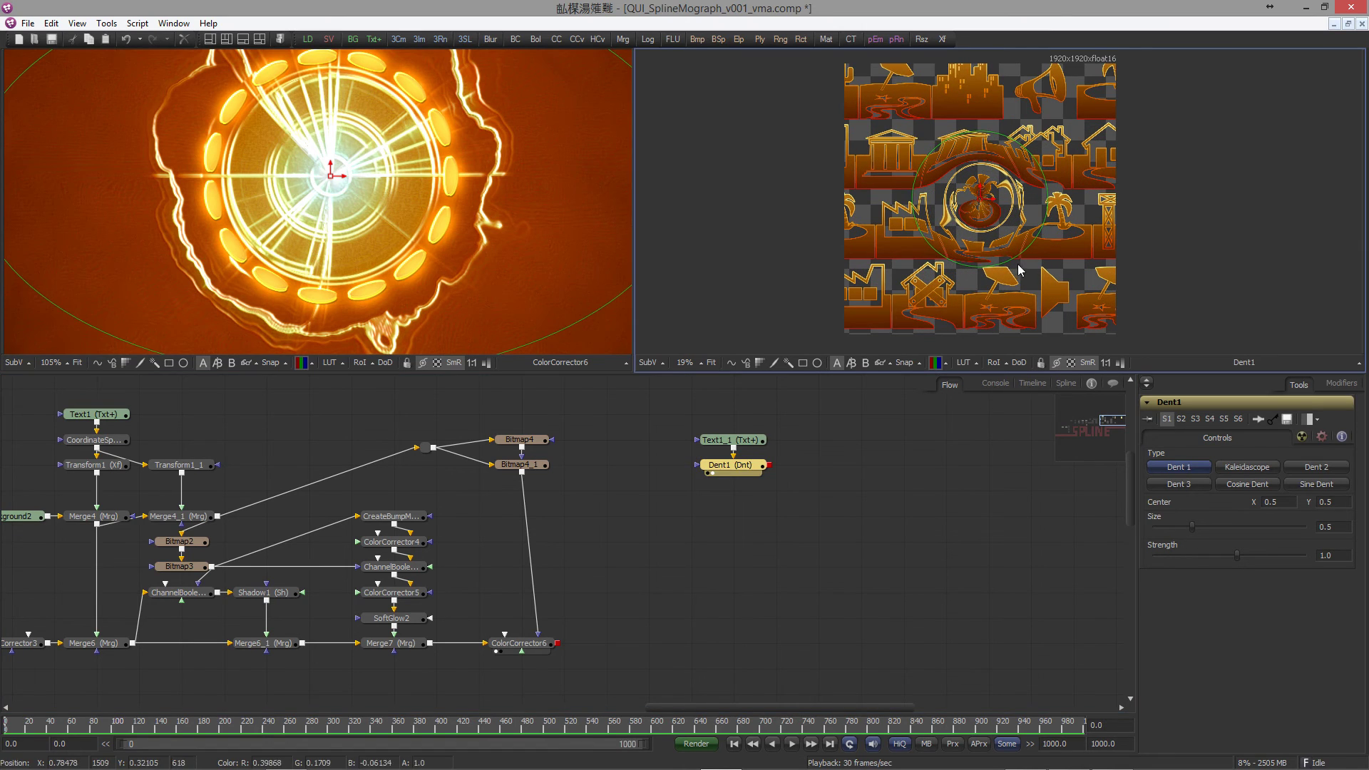
drag(1024, 252, 1175, 382)
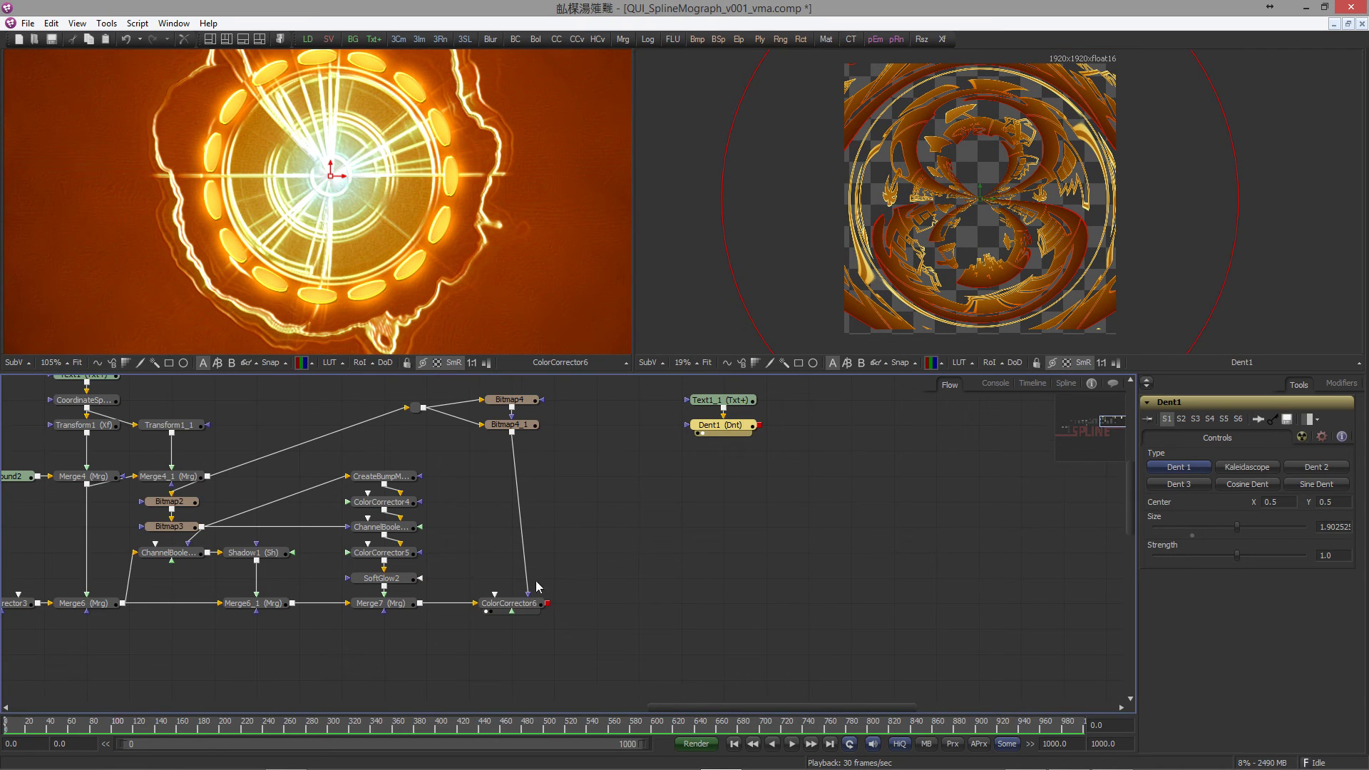
Step: Add a Merge after ColorCorrector6, place it below Dent1, and connect Dent1 as its foreground
click(535, 604)
key(ctrl+space)
text(mrg)
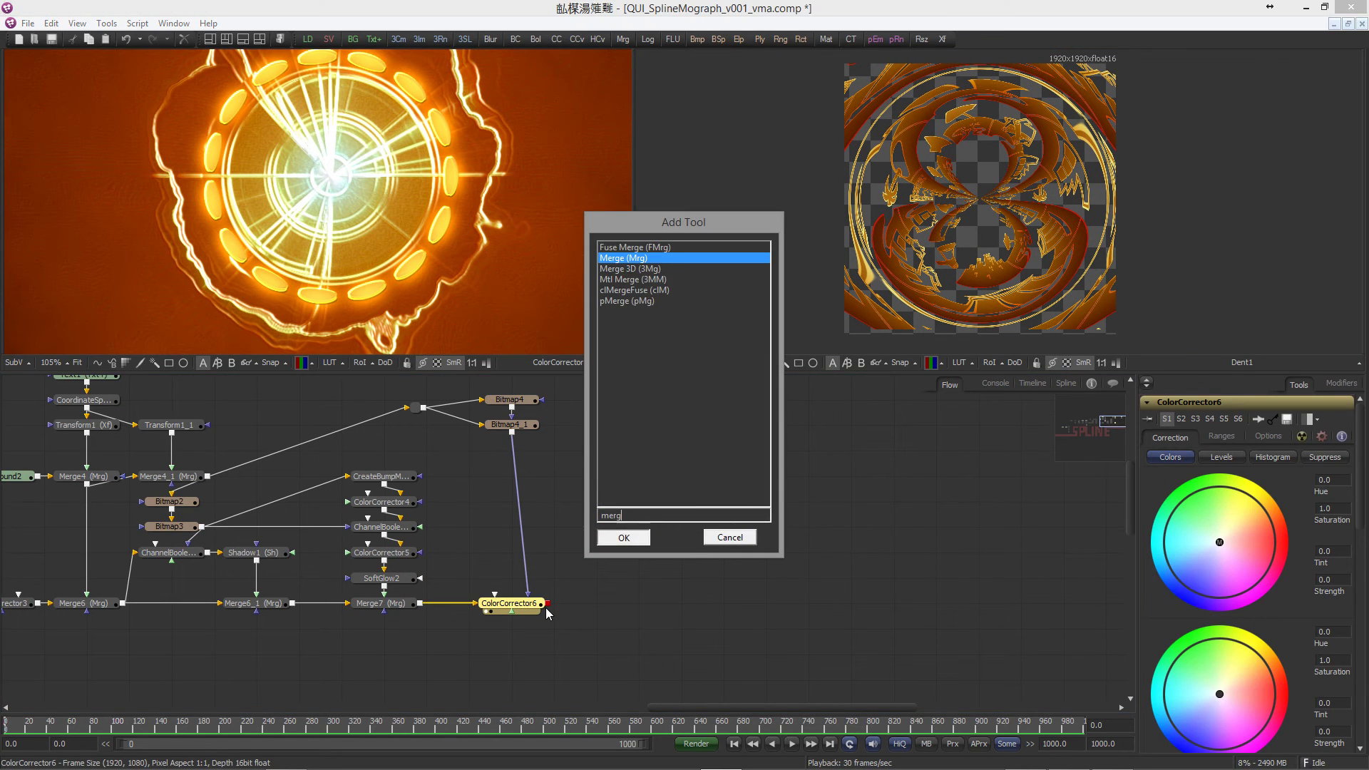
key(Return)
drag(612, 609, 738, 610)
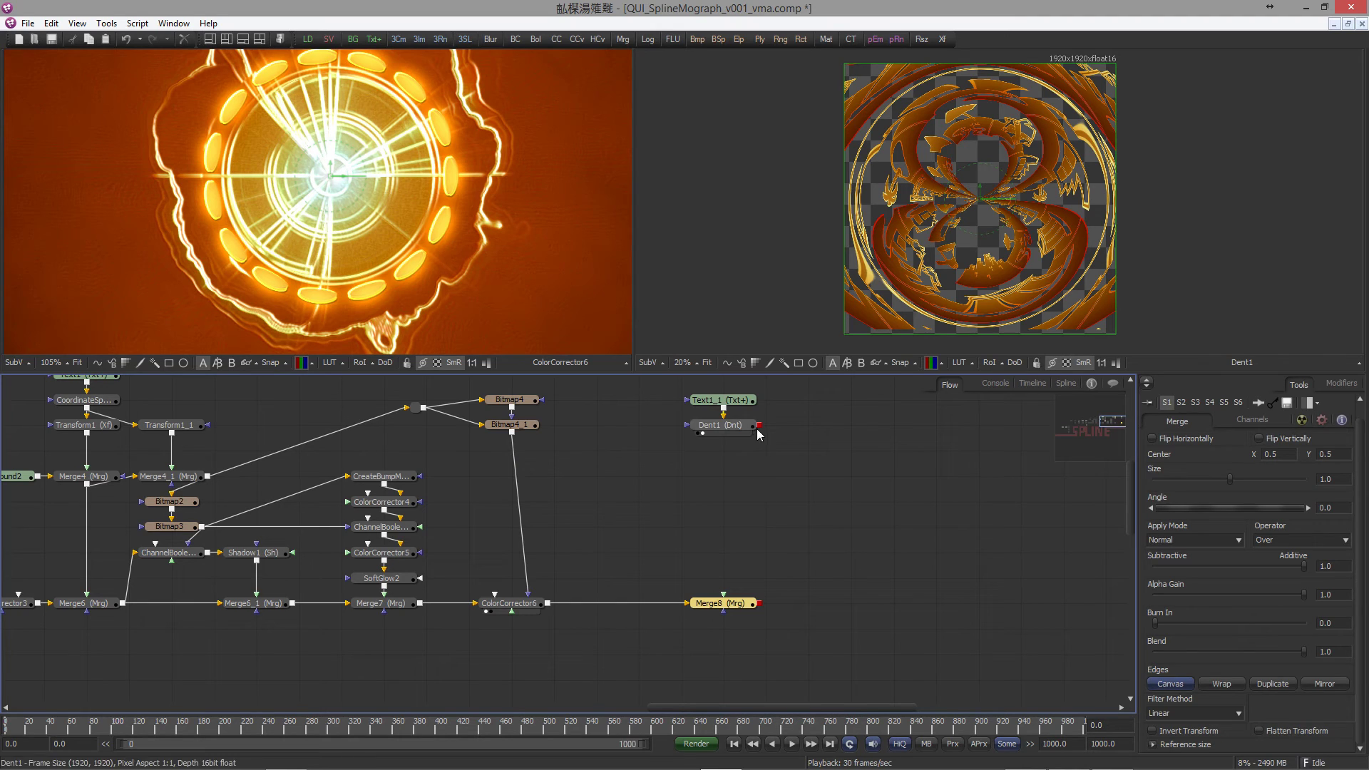
drag(758, 430, 746, 606)
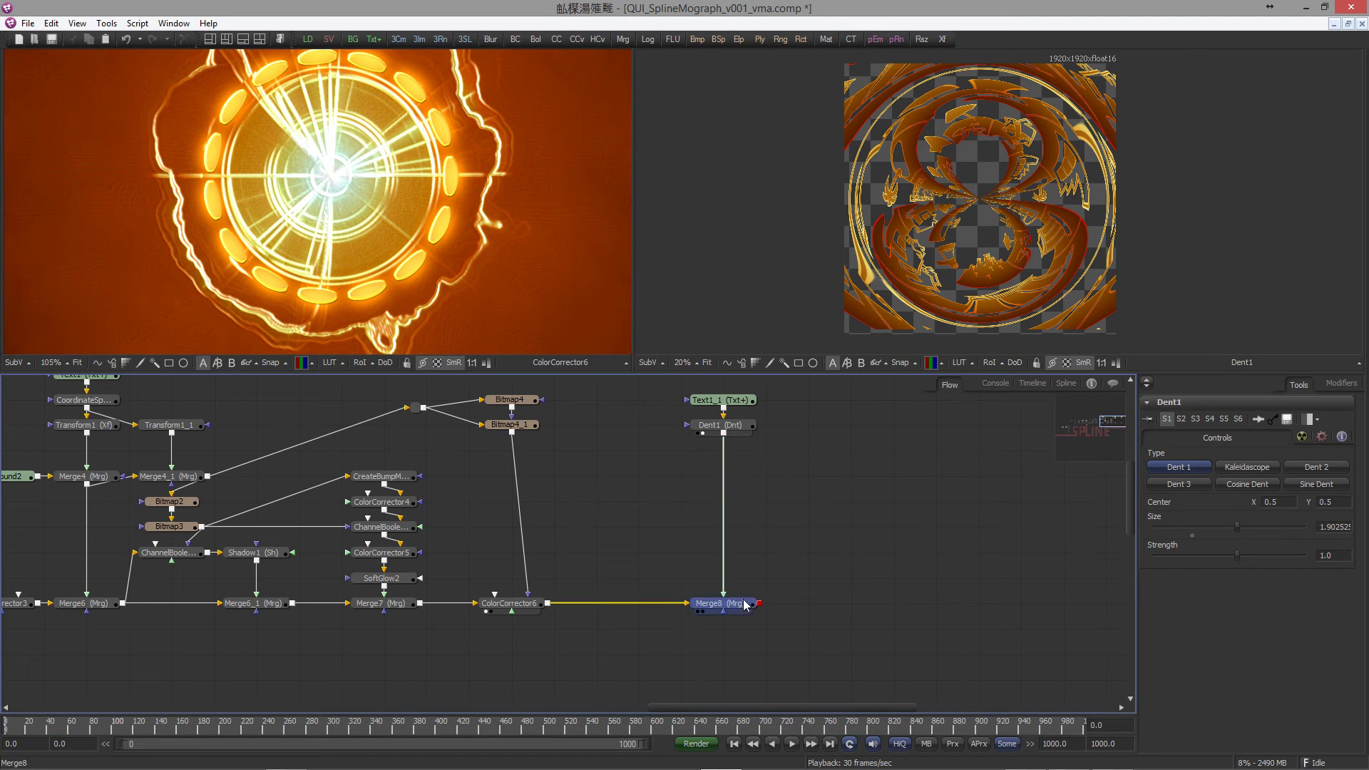
Step: Display Merge8 in the first viewer and set its Apply Mode to Overlay
click(741, 605)
key(1)
click(1202, 540)
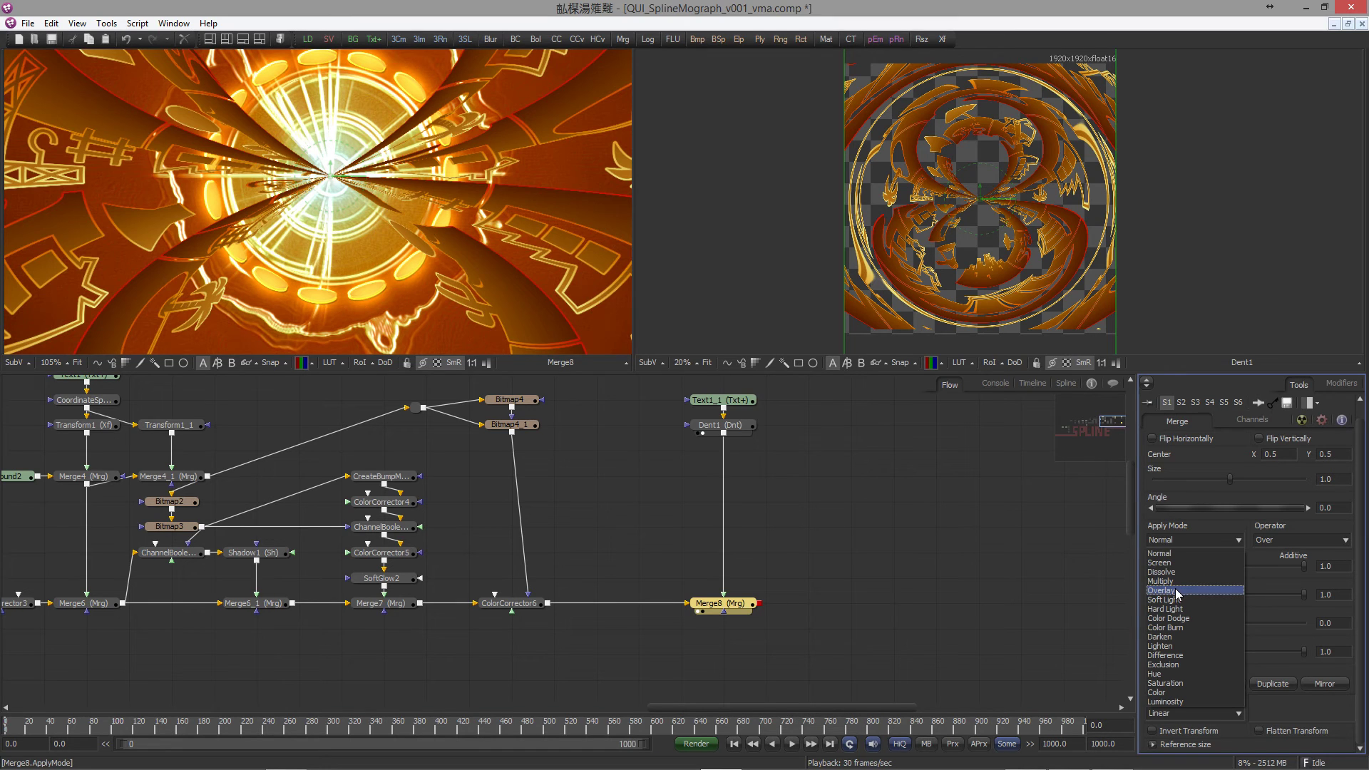
click(1176, 590)
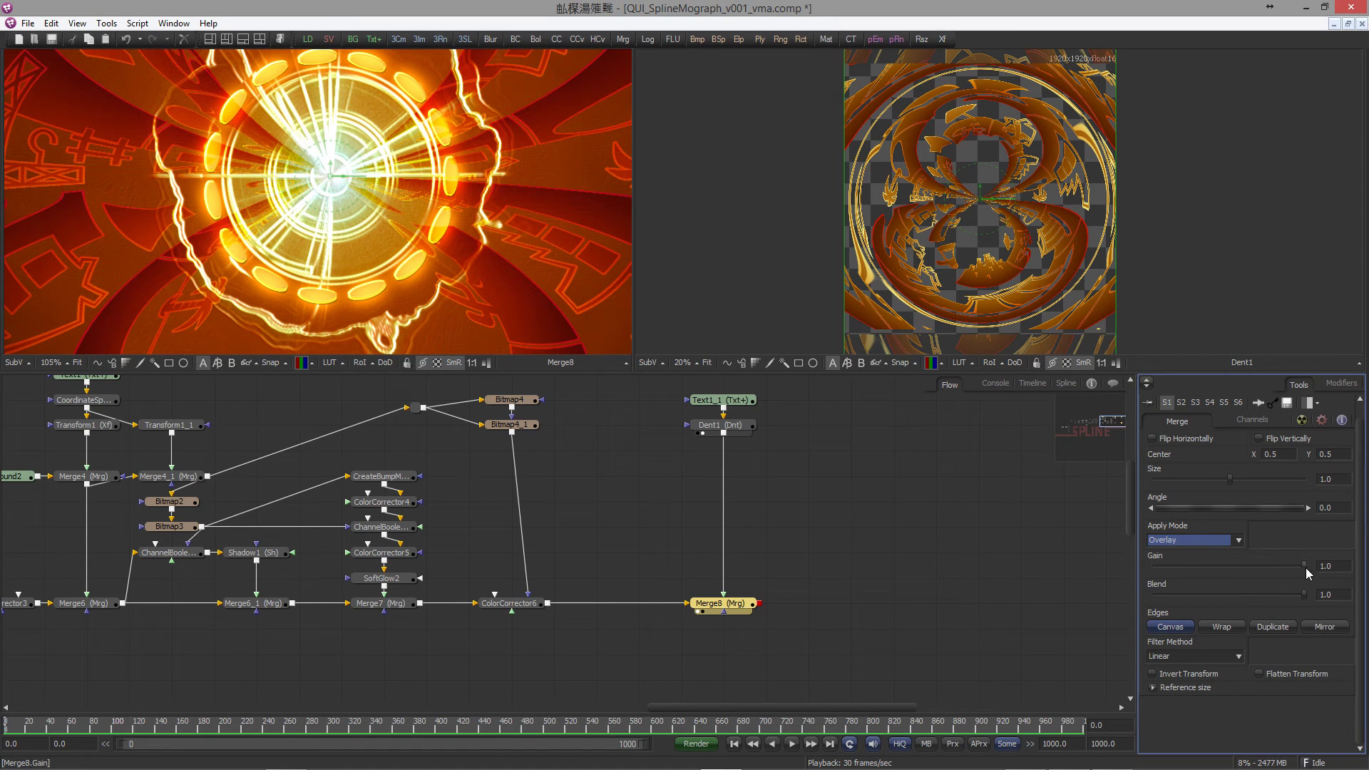
Step: Lower Merge8's Gain to about 0.32
drag(1248, 573, 1200, 563)
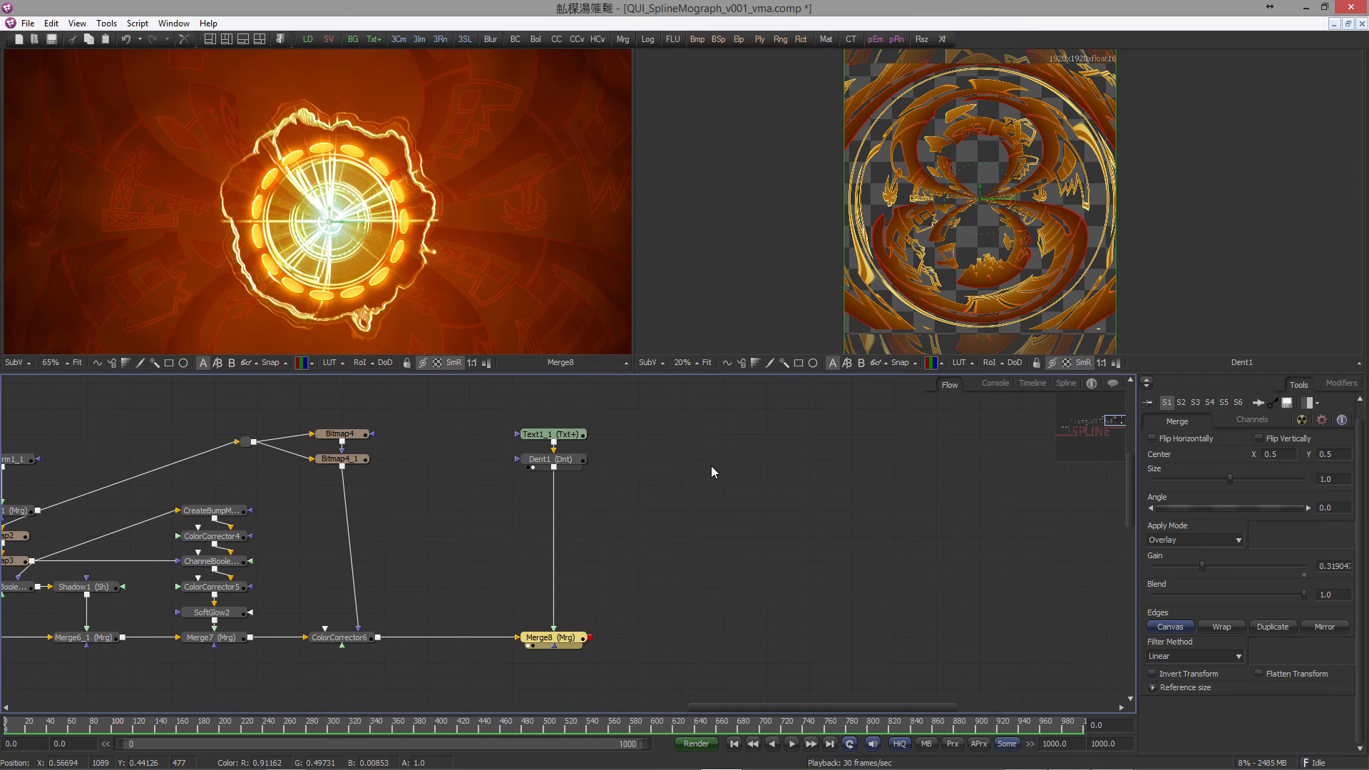
Step: Add a Filter tool fed by Dent1, display it in the second viewer and set its filter type to Sobel
click(708, 439)
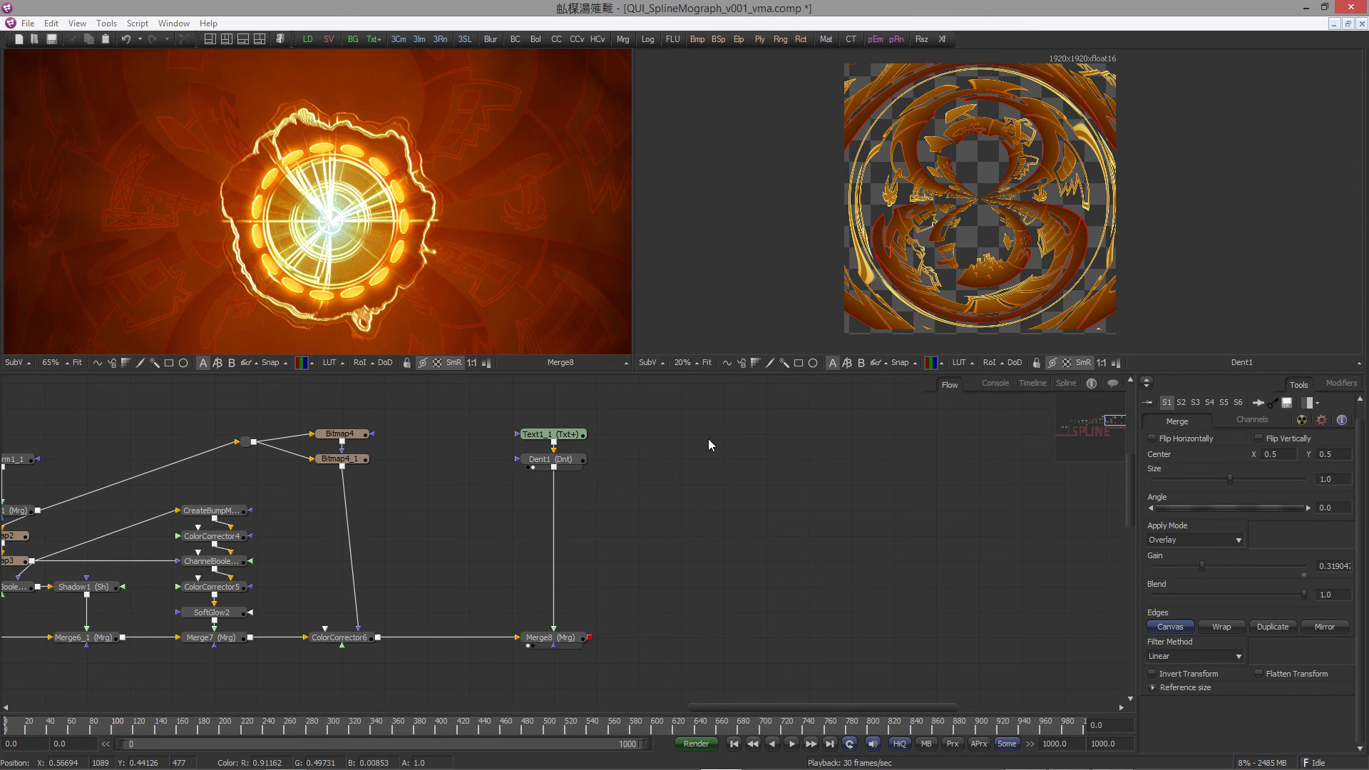
key(ctrl+space)
text(filter)
key(Return)
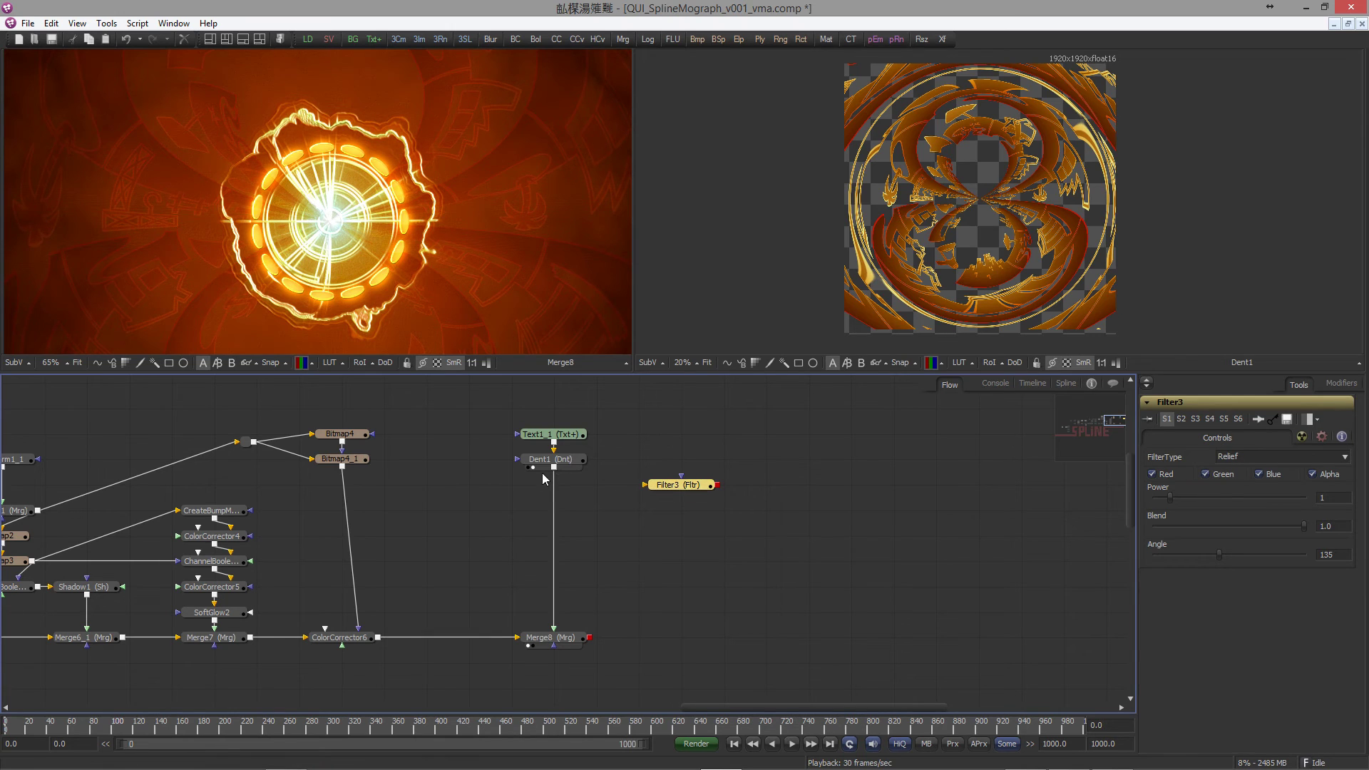
drag(553, 467, 646, 485)
click(1281, 456)
click(1227, 508)
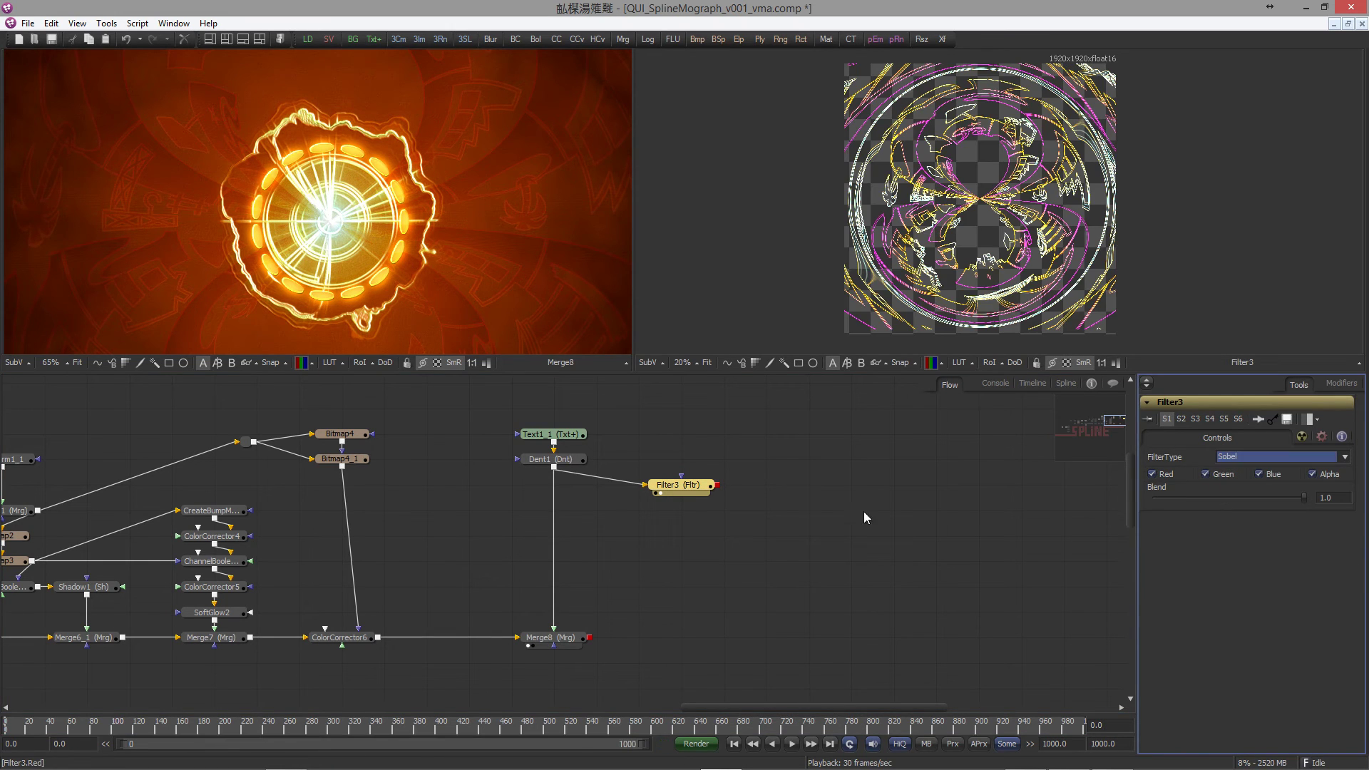
Step: Add a Merge below Filter3 with Dent1 as background and Filter3 as foreground, and feed it into Merge8's foreground
click(690, 482)
click(636, 538)
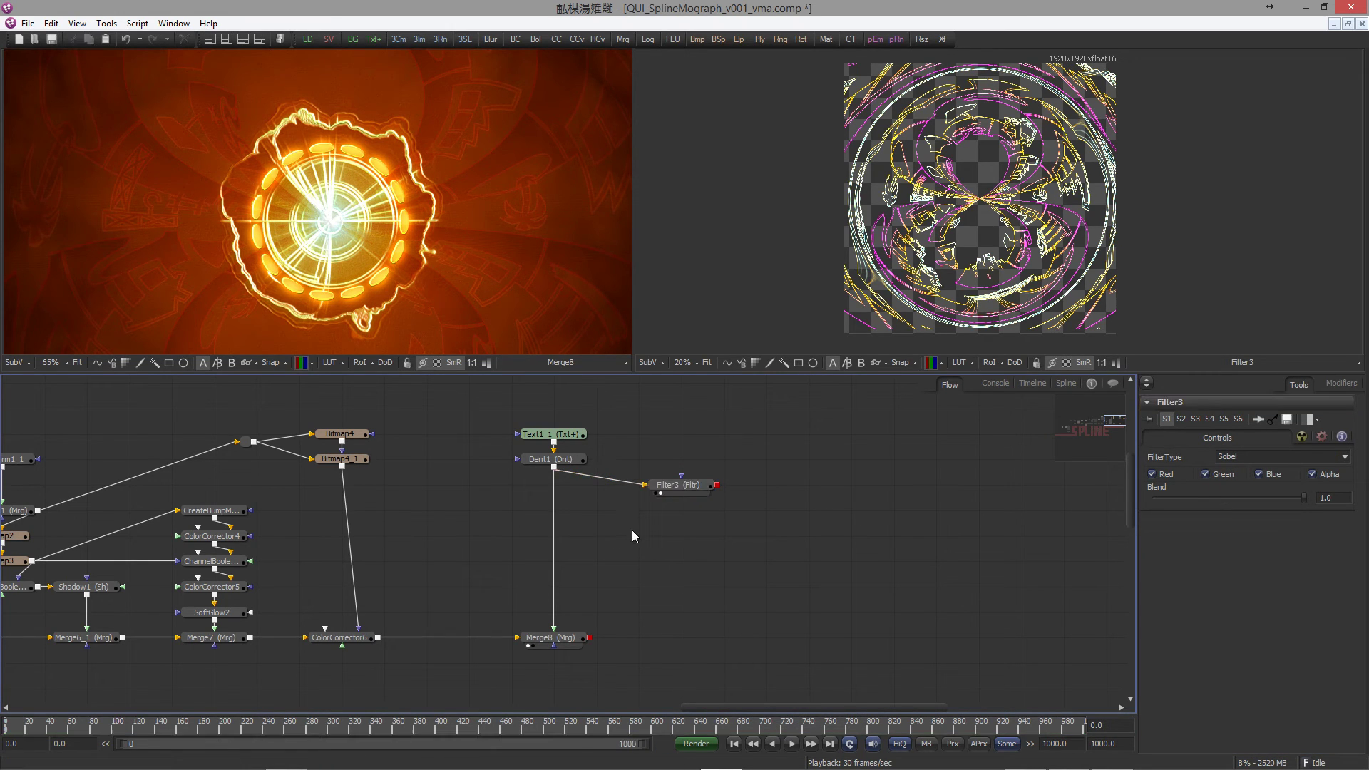
key(ctrl+space)
text(merg)
click(633, 536)
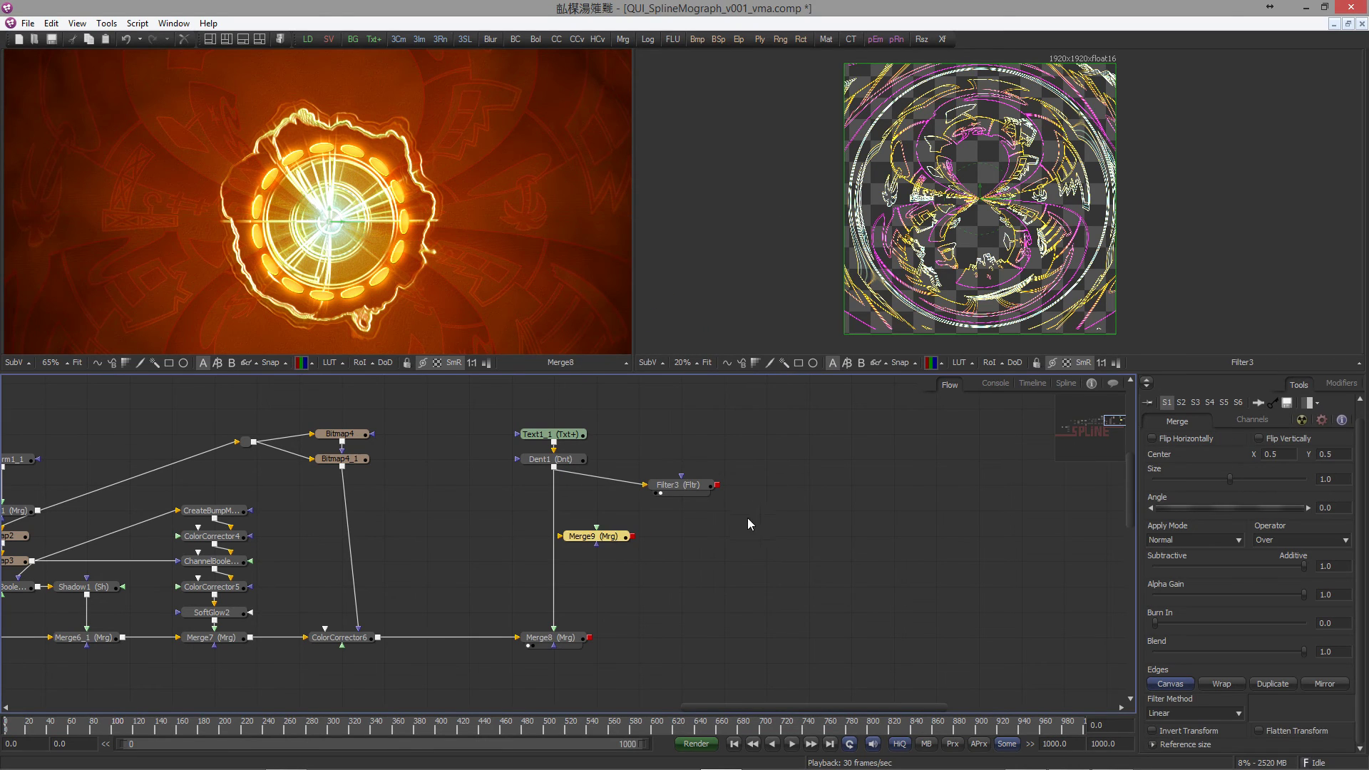
drag(554, 538, 696, 536)
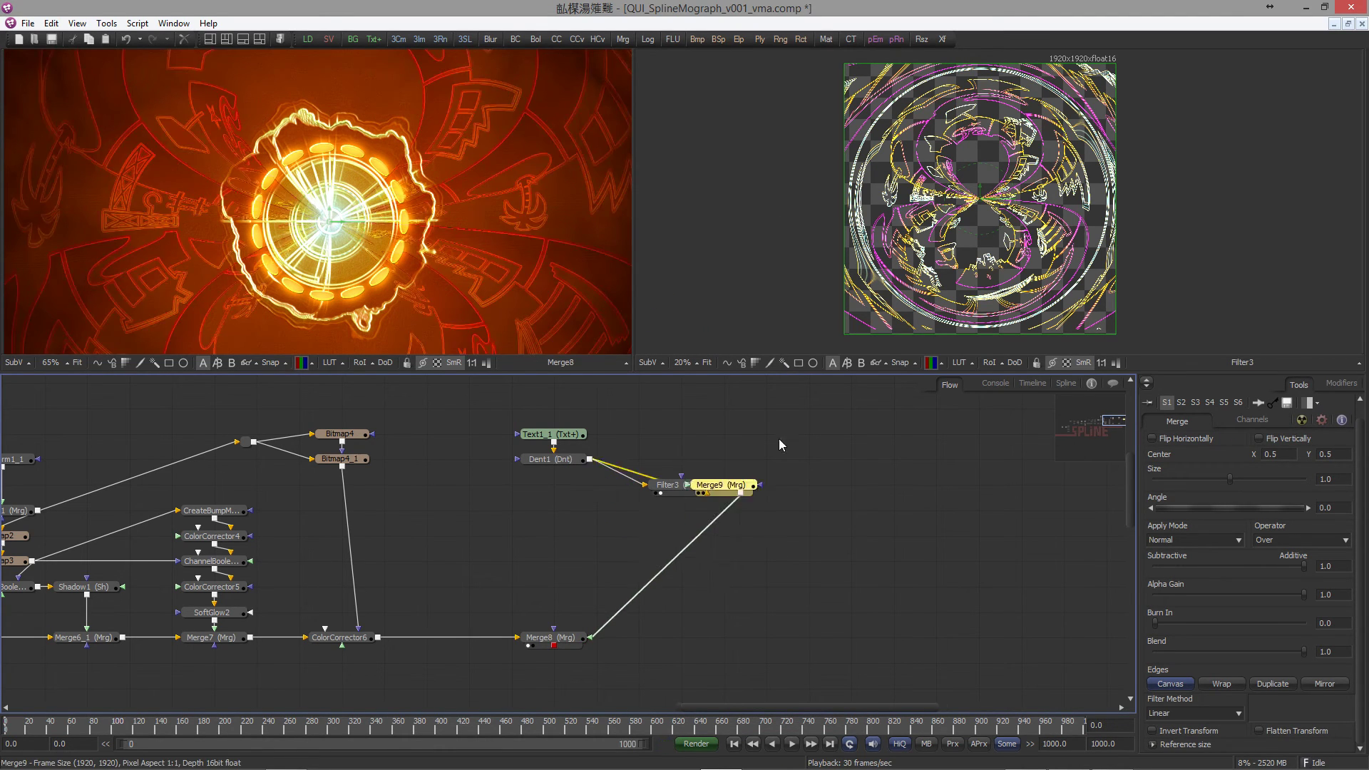
Step: Display Merge9 in the second viewer and lower its Alpha Gain all the way
key(2)
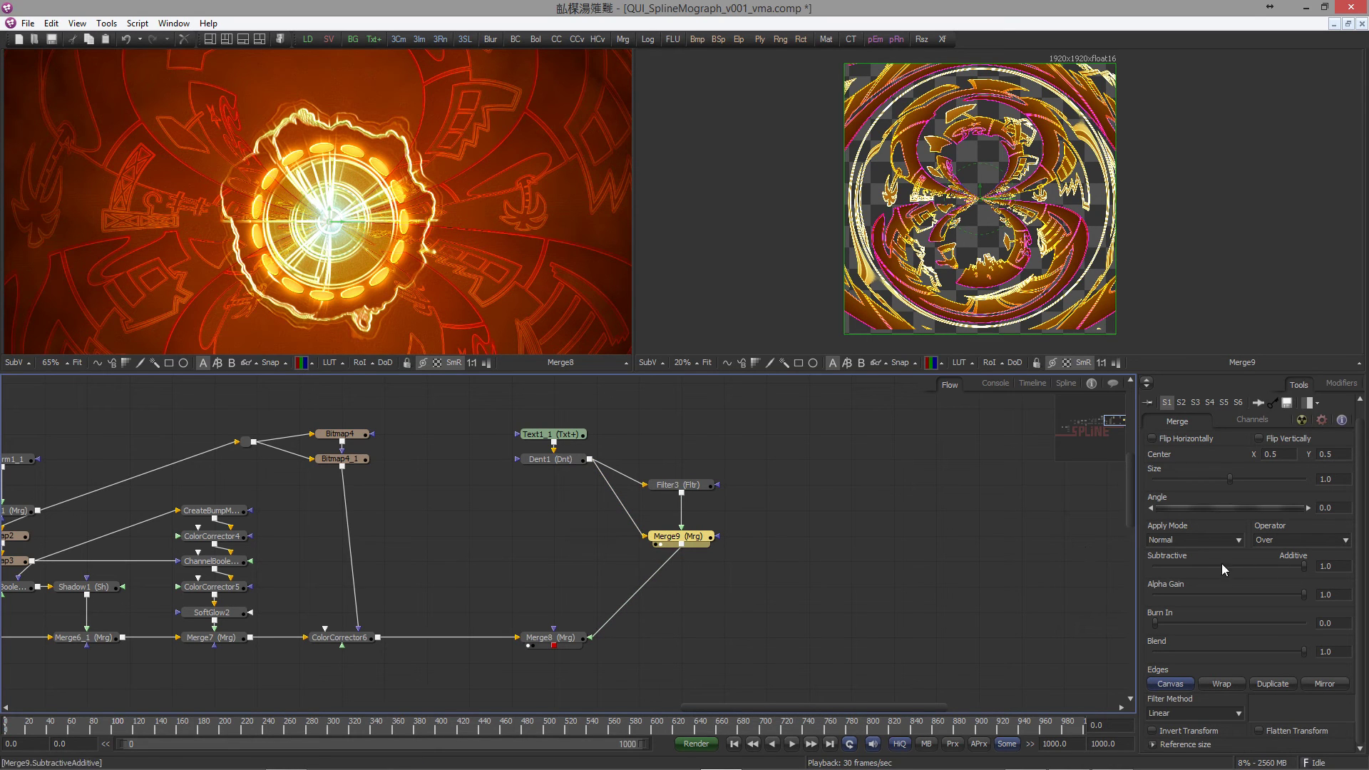
drag(1308, 596, 1304, 595)
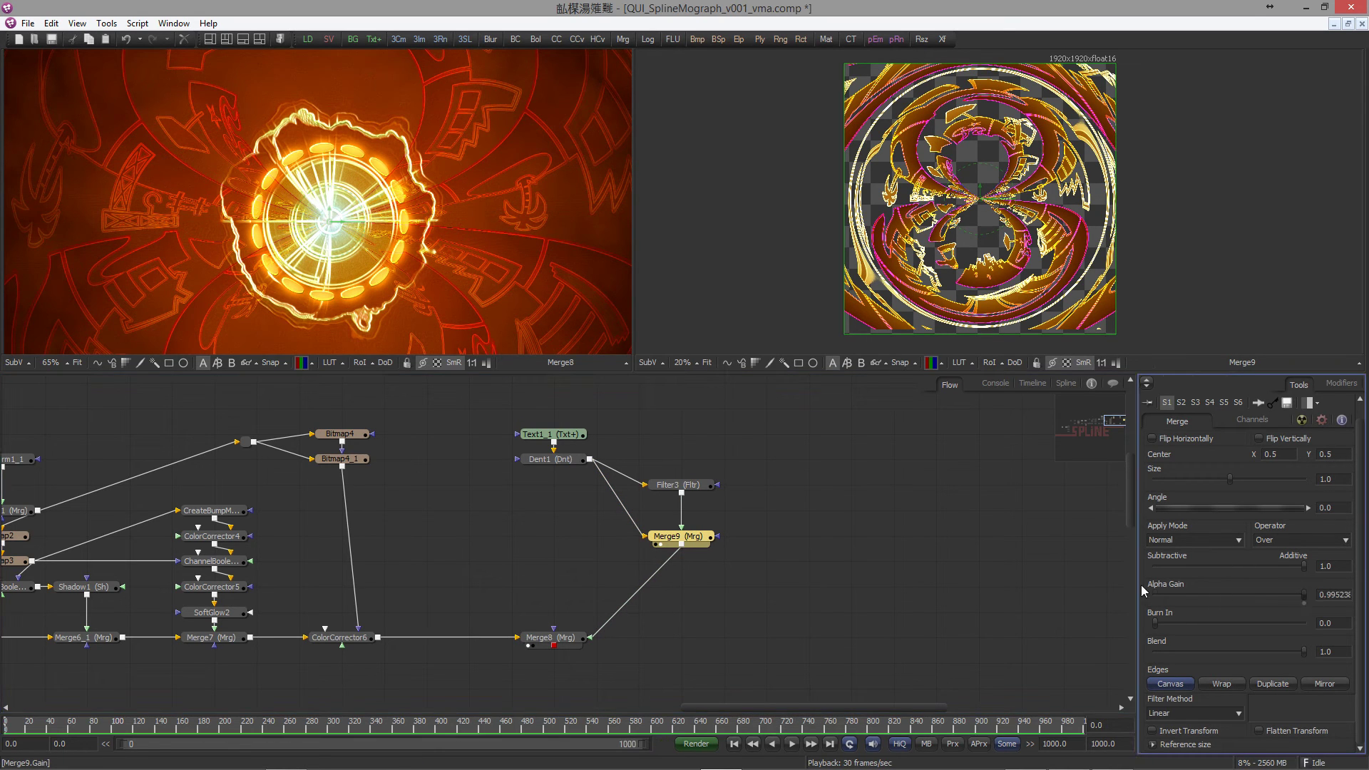
drag(1141, 585, 1091, 596)
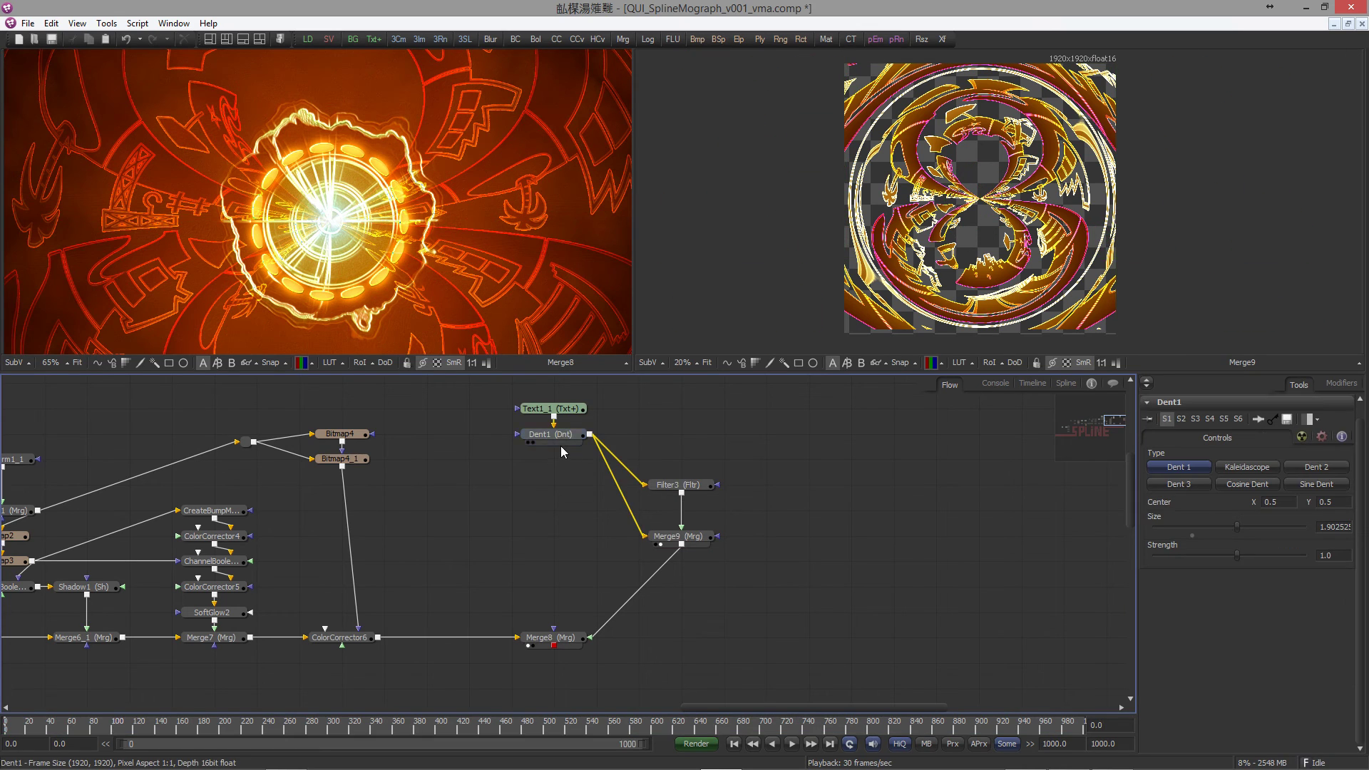
Step: Insert a Color Corrector after Dent1 so that it feeds both Filter3 and Merge9
click(560, 439)
key(ctrl+space)
text(cc)
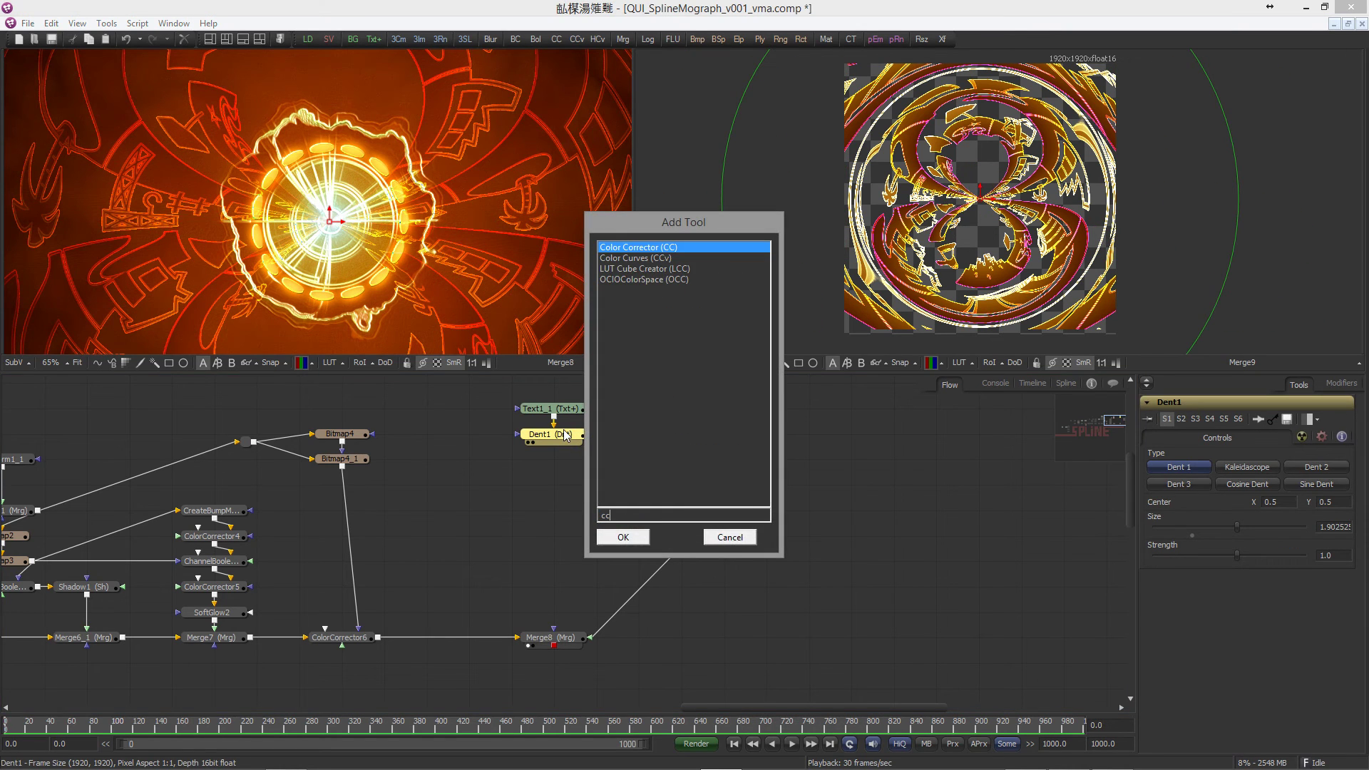
key(Return)
drag(634, 437, 547, 463)
Step: Lower ColorCorrector7's master RGB Gain to darken the symbols and set Merge8's Gain to about 0.14
scroll(1213, 607, down, 8)
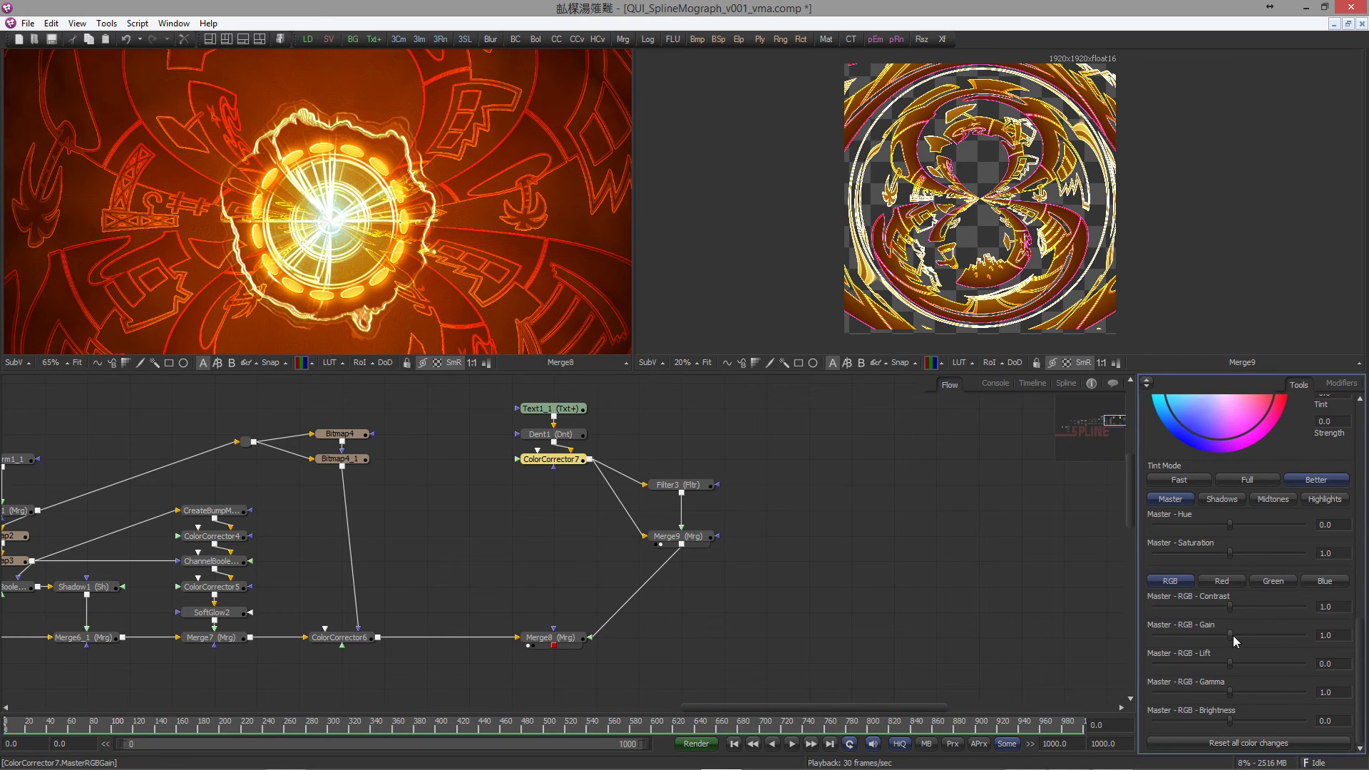
drag(1194, 632, 1174, 632)
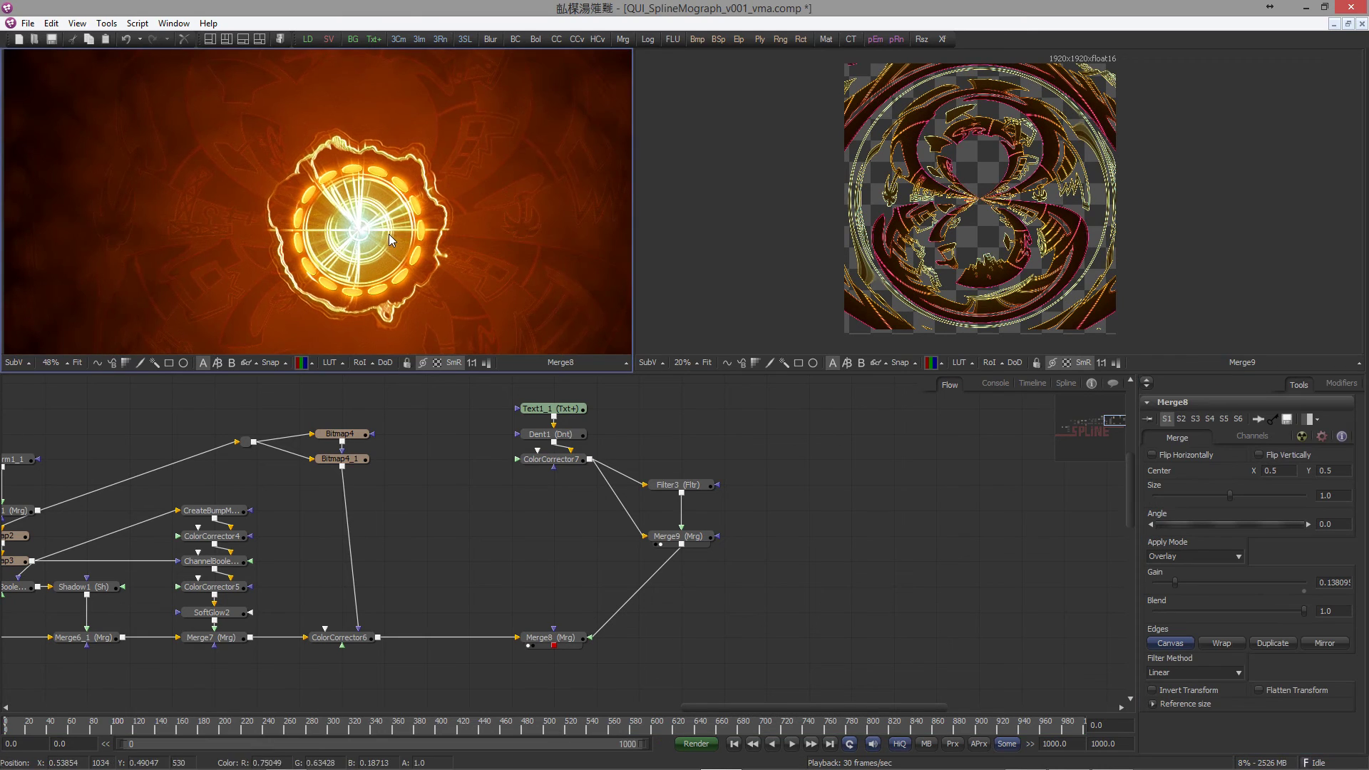
scroll(490, 245, up, 1)
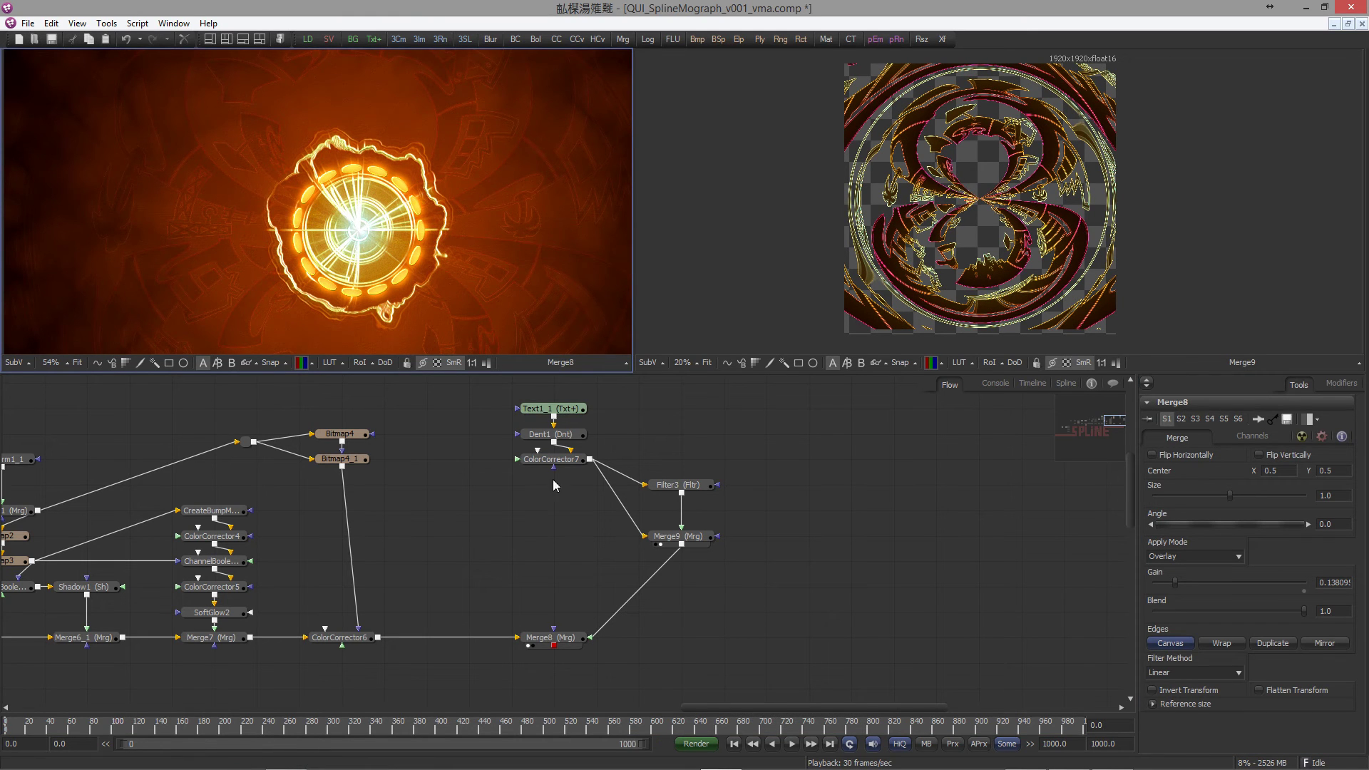
Step: Line up Filter3 and Merge9 above Merge8, with Text1_1, Dent1 and ColorCorrector7 offset beside them
click(551, 409)
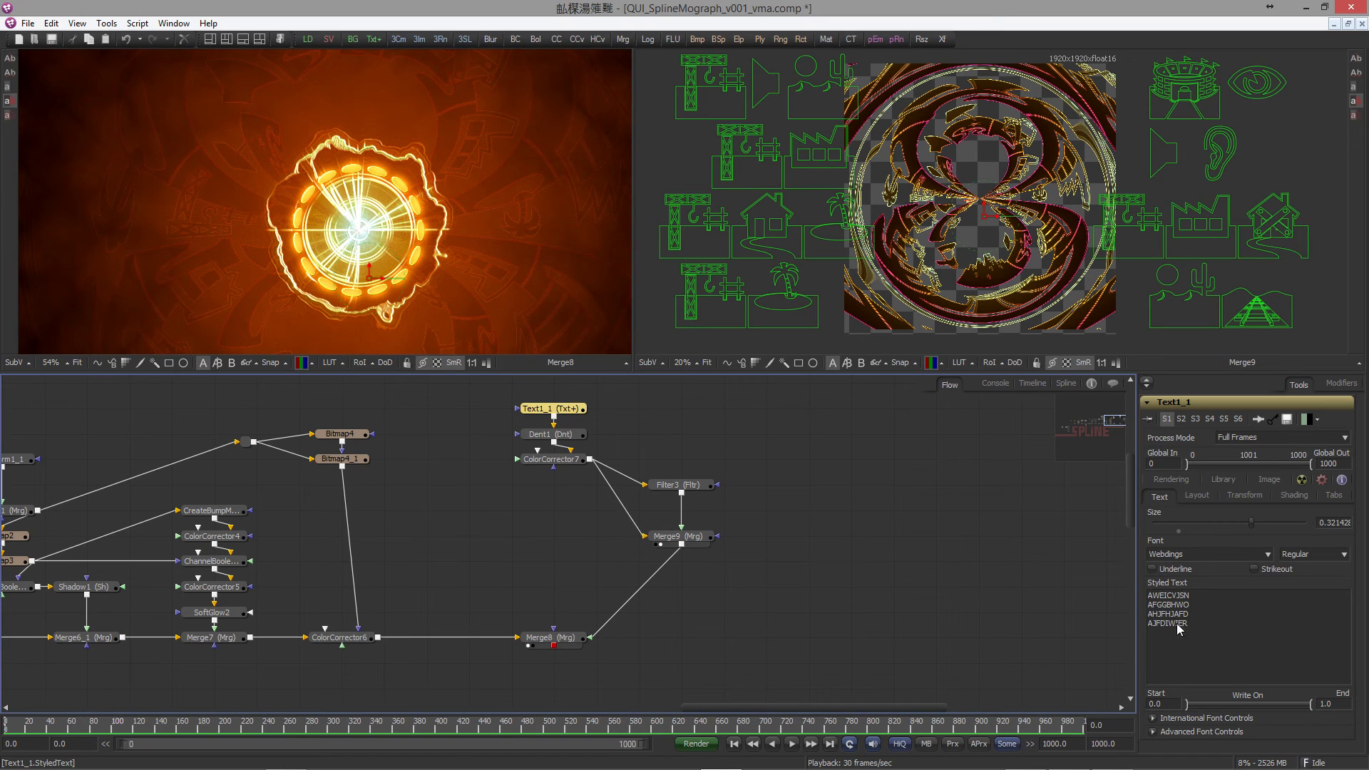
click(793, 430)
scroll(335, 256, down, 2)
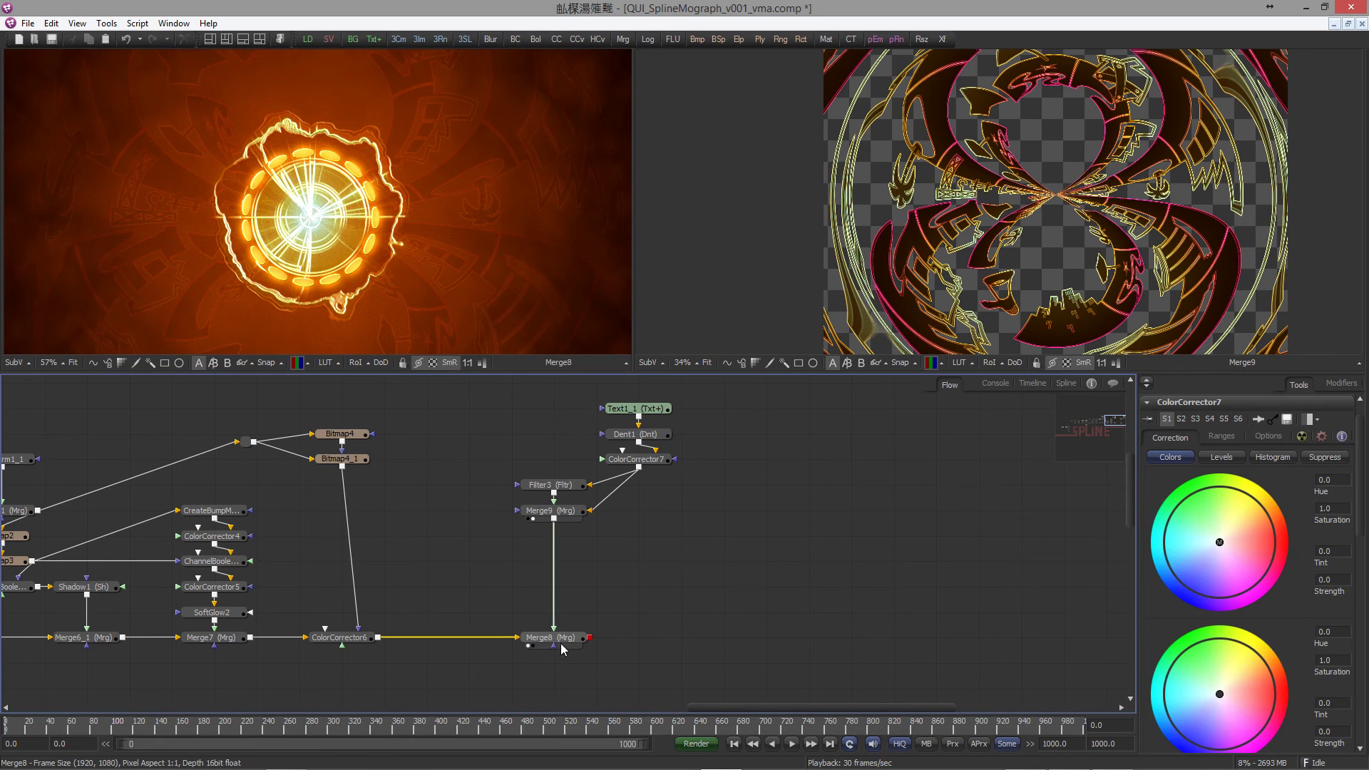
Step: Chain a copy of Merge8 after it and connect a copy of Dent1, fed by Text1_1, as its foreground
click(563, 641)
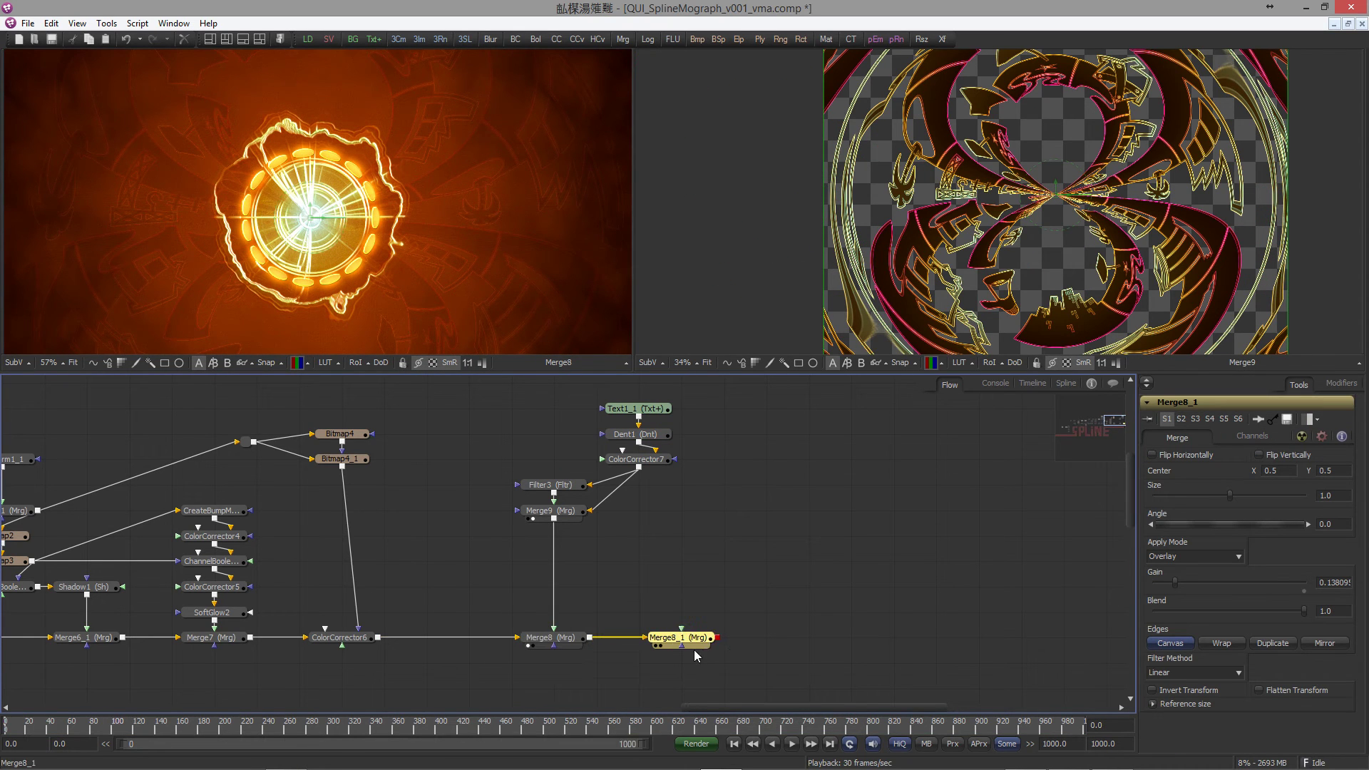
click(639, 515)
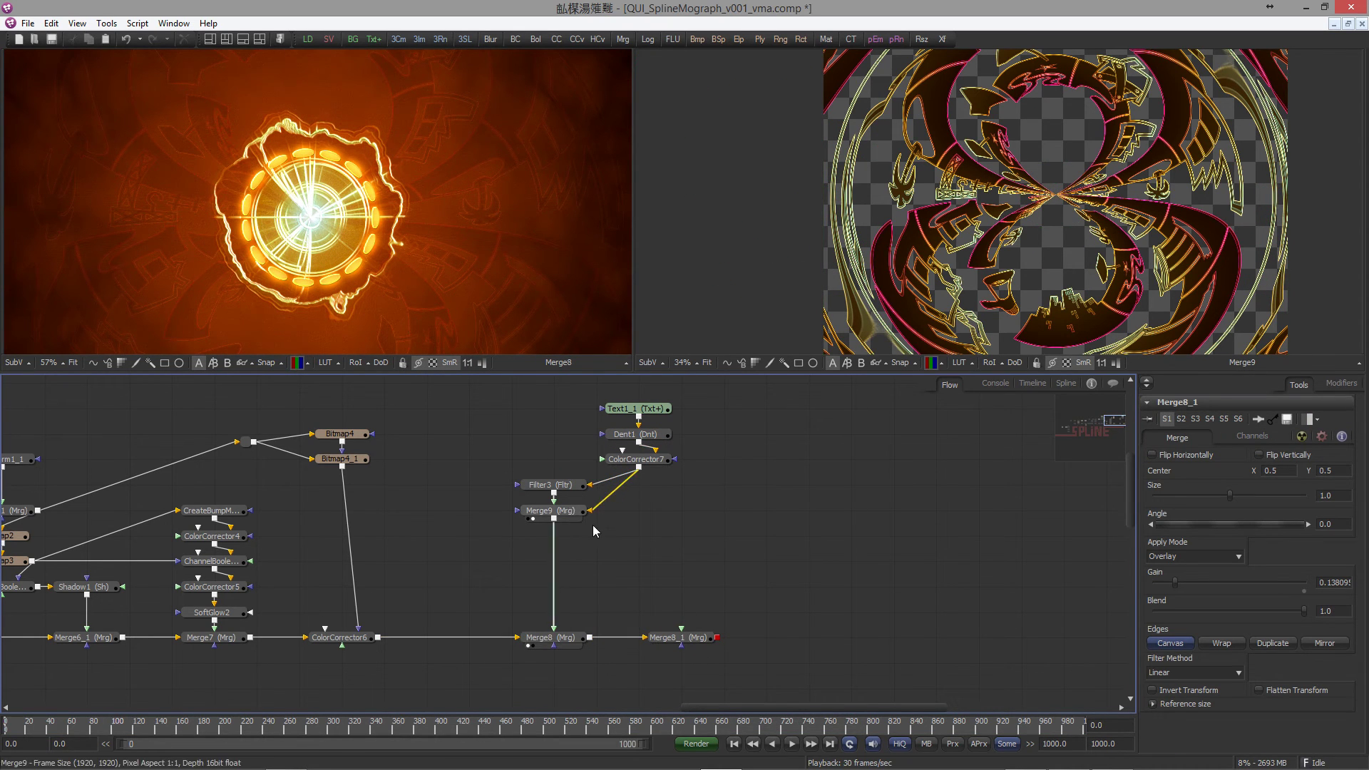
click(636, 434)
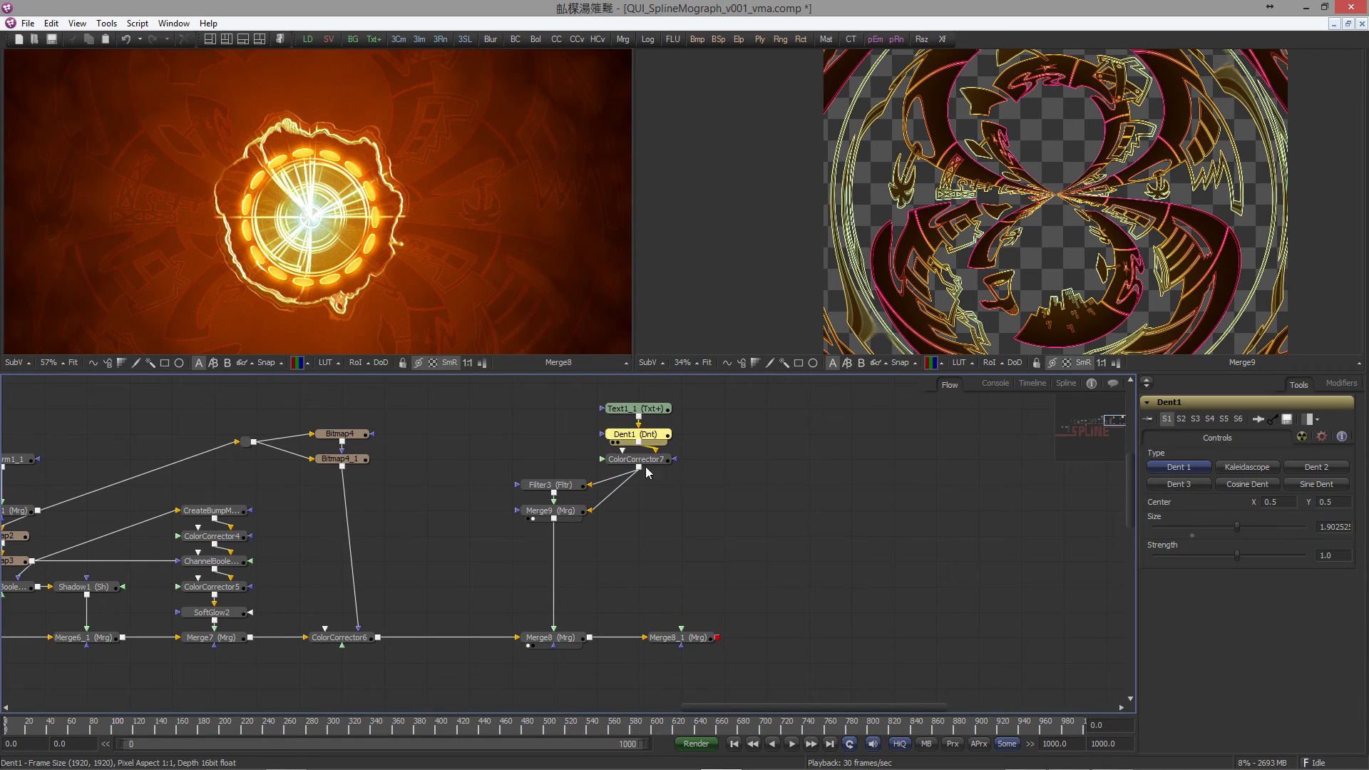
click(690, 532)
key(ctrl+v)
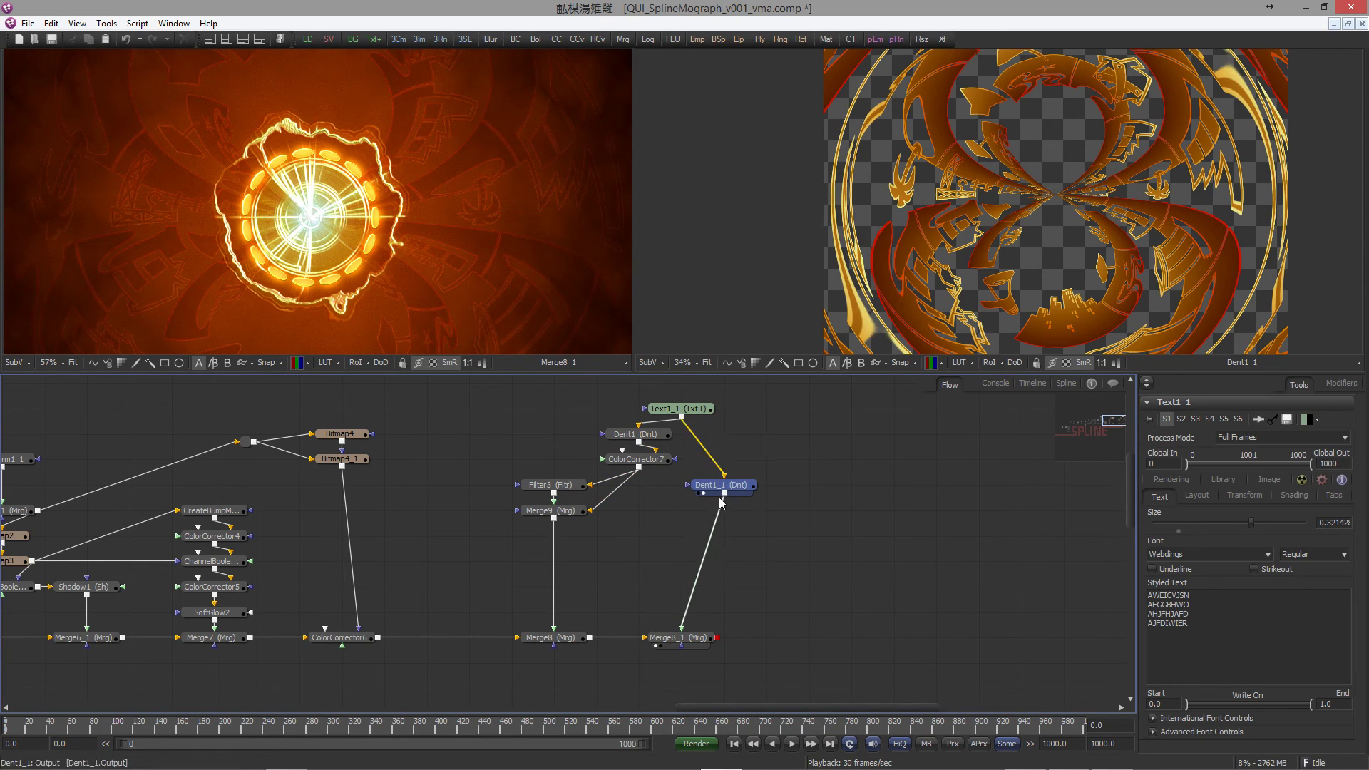
drag(722, 502, 680, 503)
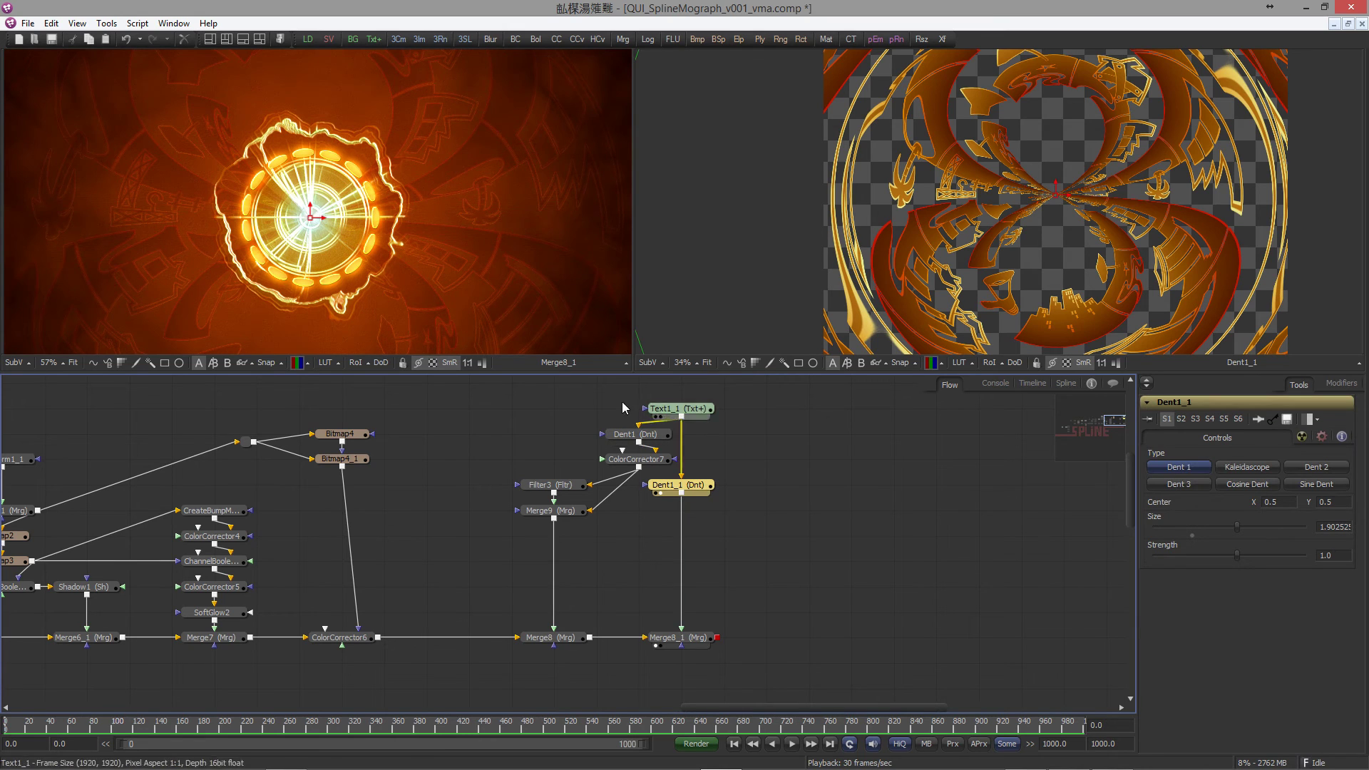
Step: Set Dent1_1's Center to about 0.513, 0.504, its Size to 4.6 and its Strength to about 0.38
scroll(280, 246, up, 3)
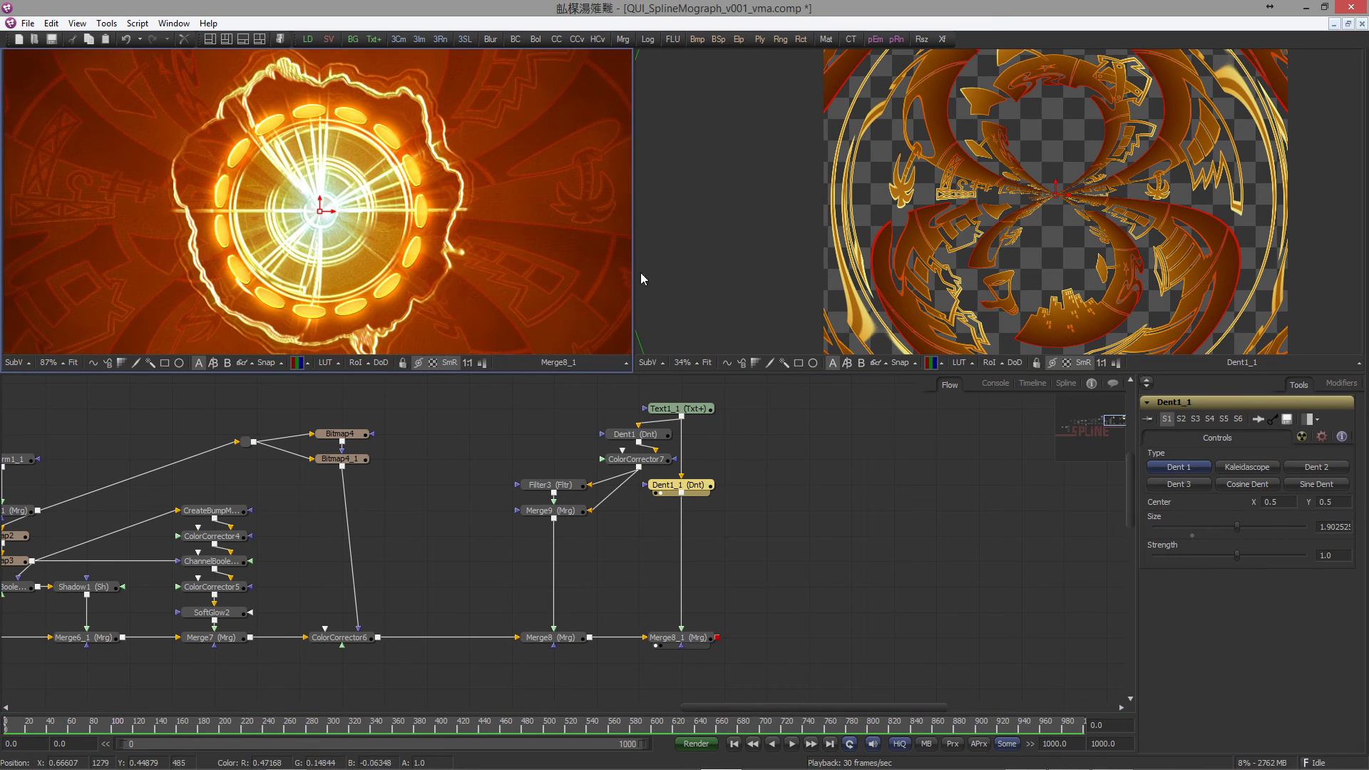
drag(635, 289, 820, 292)
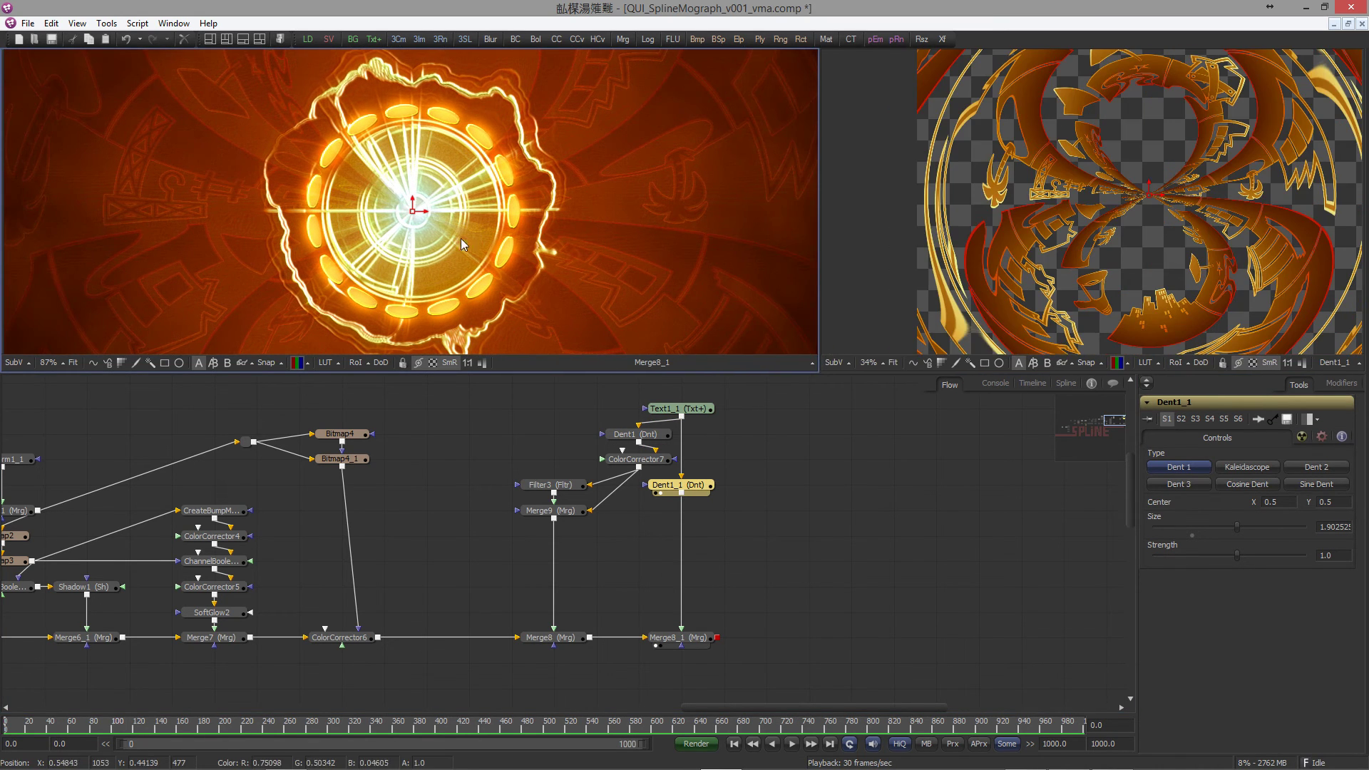
drag(418, 218, 490, 205)
scroll(503, 225, down, 3)
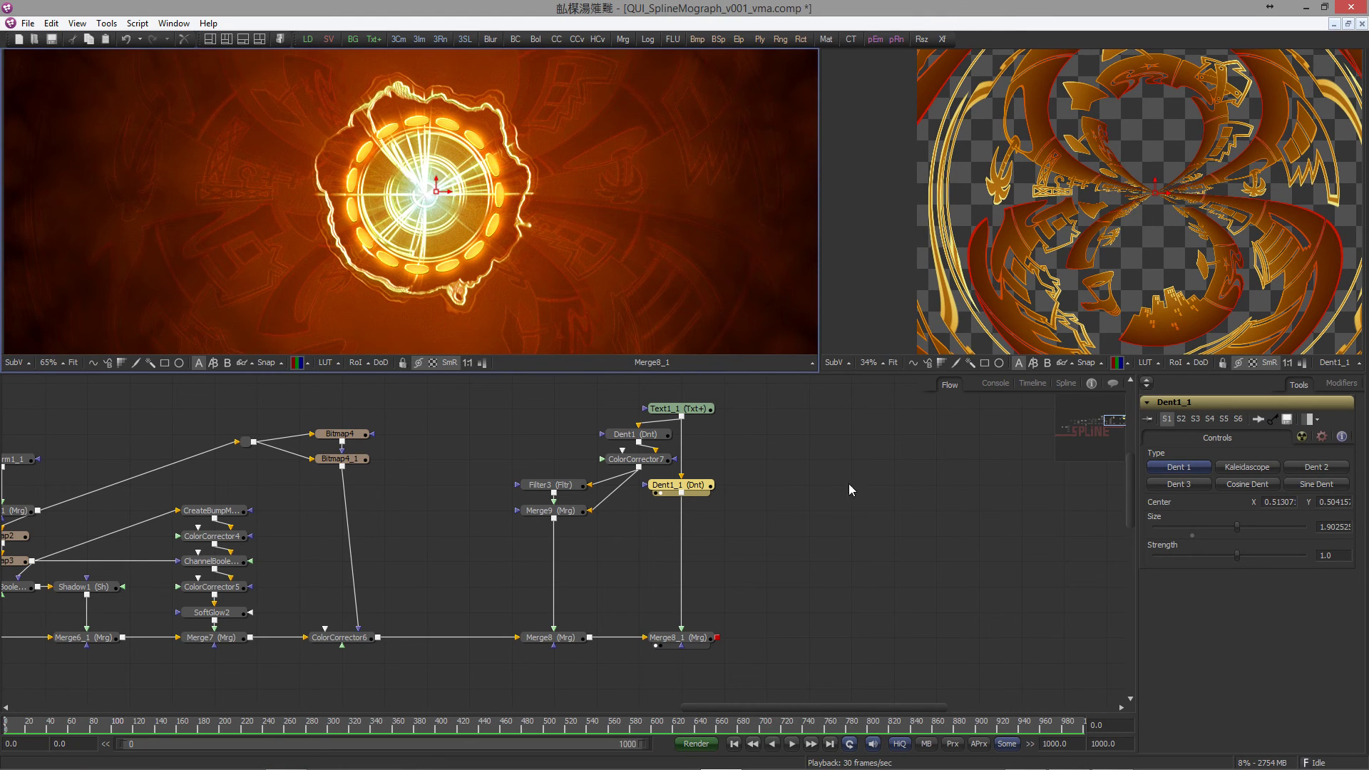
click(849, 484)
drag(1237, 531, 1242, 517)
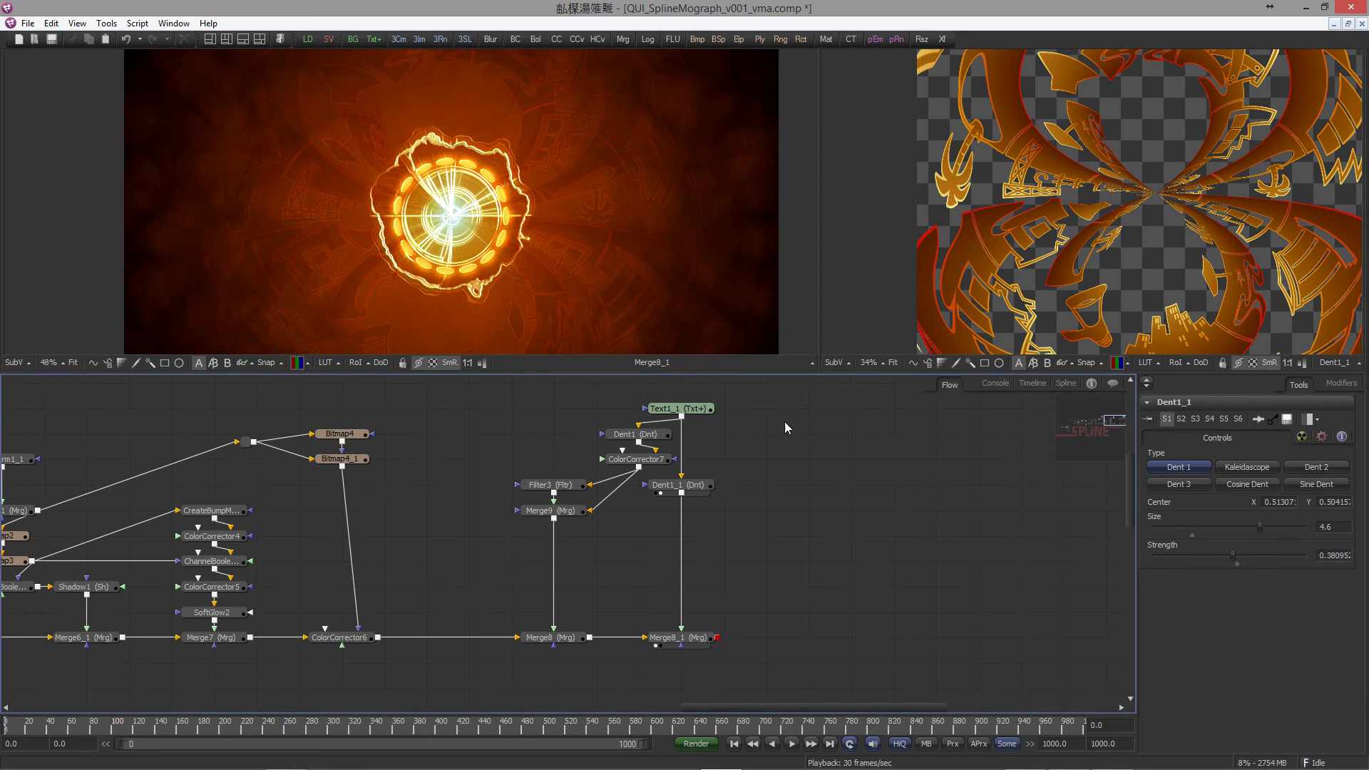
Step: Paste linked copies of Text1_1 and Dent1_1 beside the originals
drag(812, 493, 652, 526)
click(501, 441)
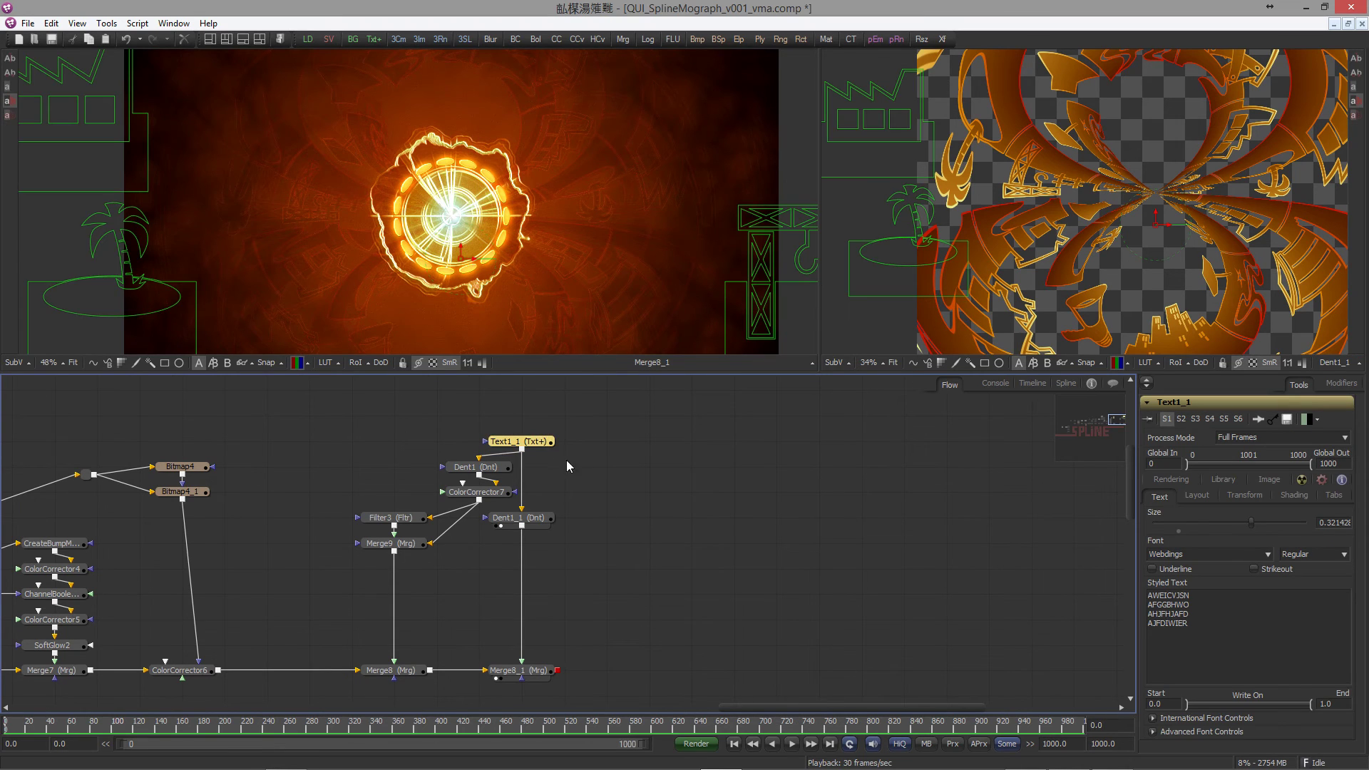
drag(587, 418, 544, 523)
key(ctrl+c)
key(ctrl+v)
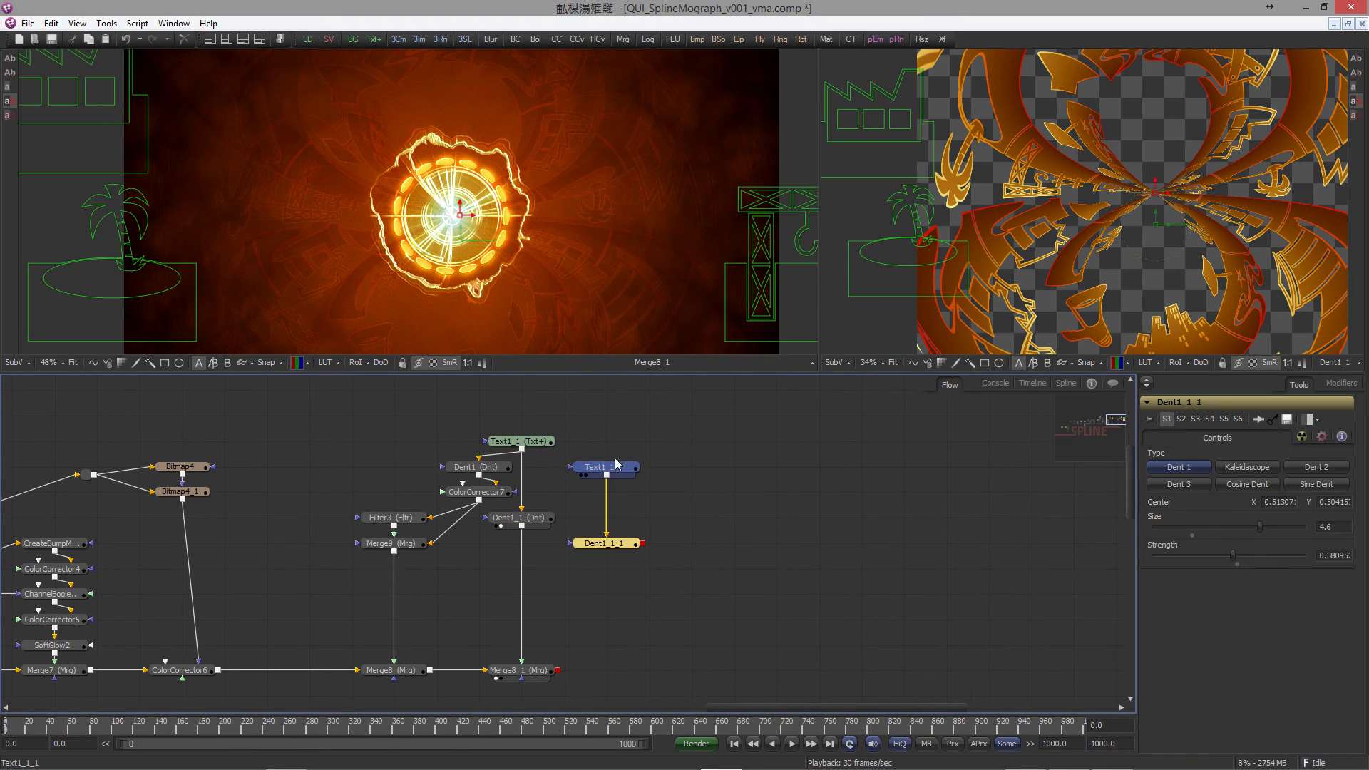
Step: Add a copy of Merge8_1 after it and connect Dent1_1_1 as its foreground
click(545, 670)
scroll(566, 675, down, 1)
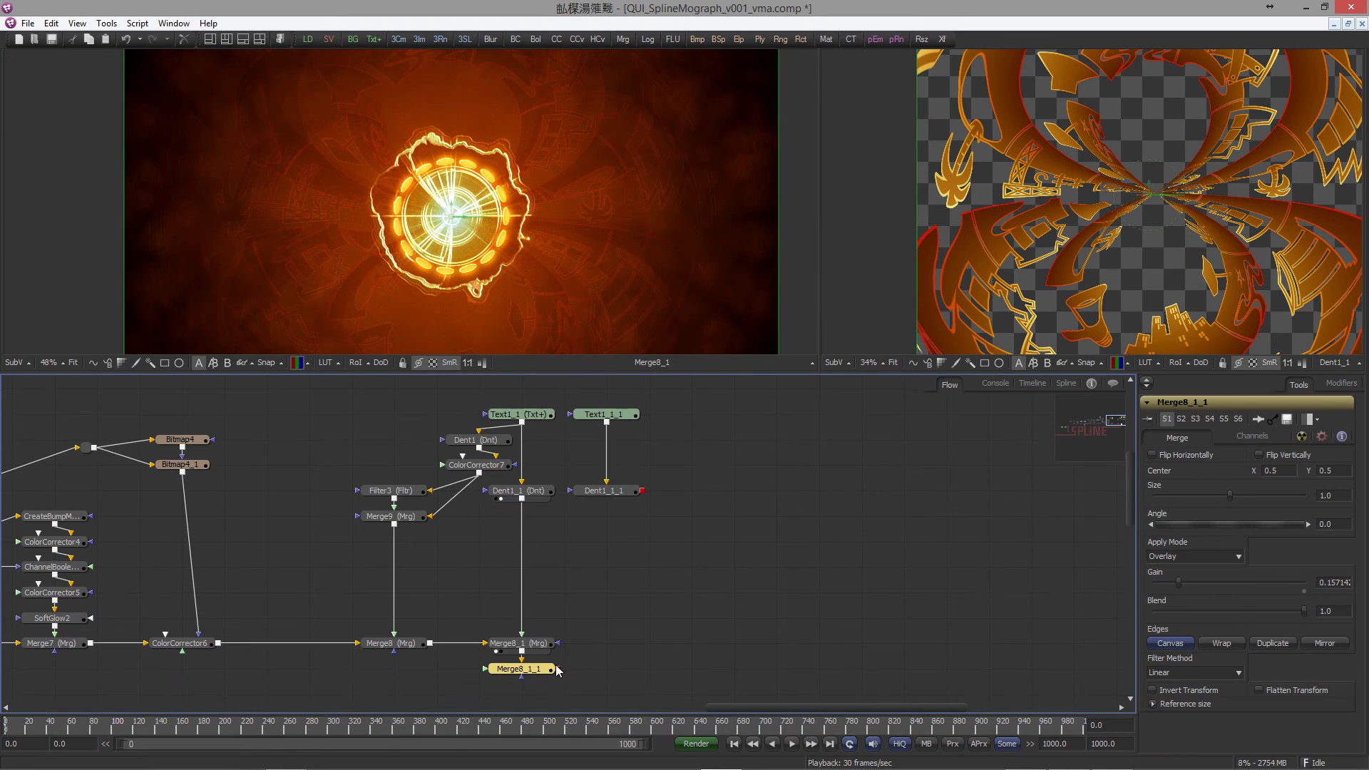
key(ctrl+c)
key(ctrl+v)
drag(642, 538, 607, 641)
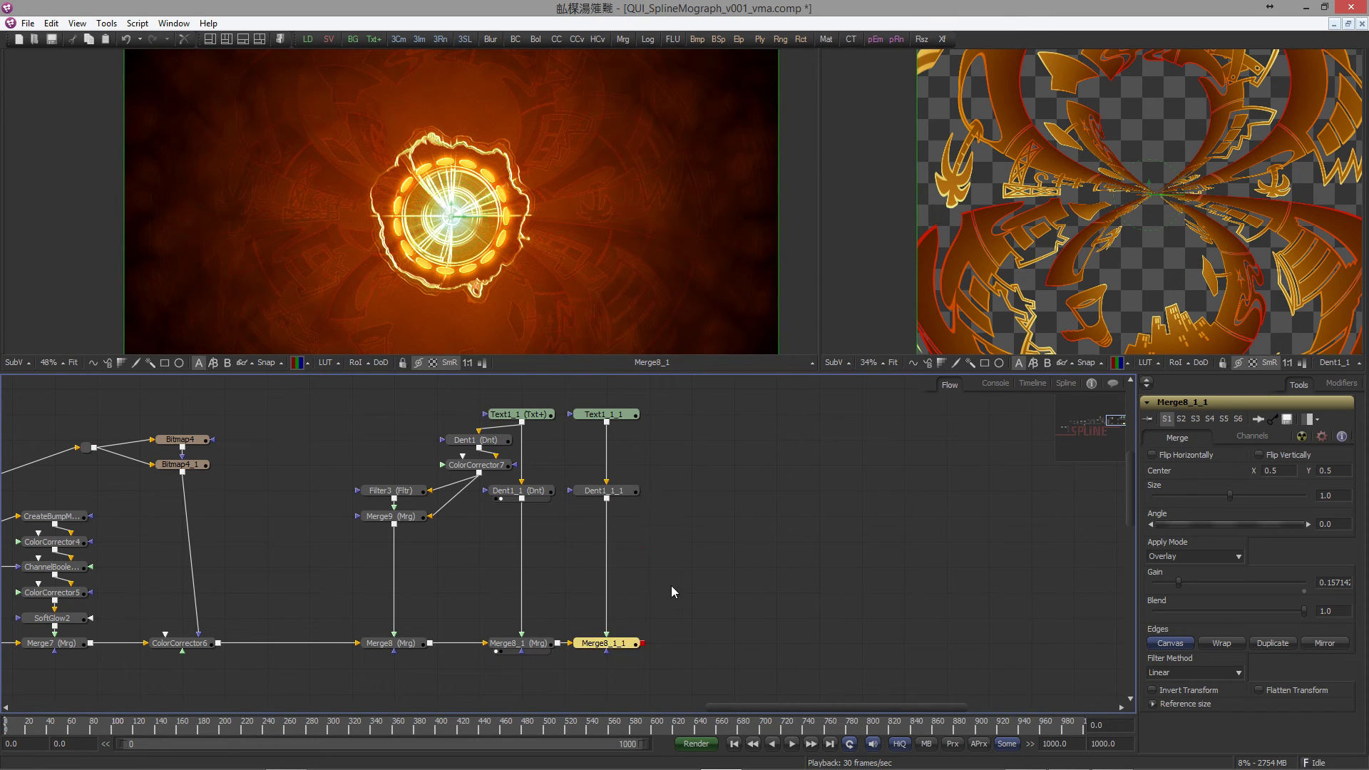
click(671, 585)
Step: Display Text1_1_1 in the second viewer and reduce its text Size to about 0.155
drag(617, 418, 977, 278)
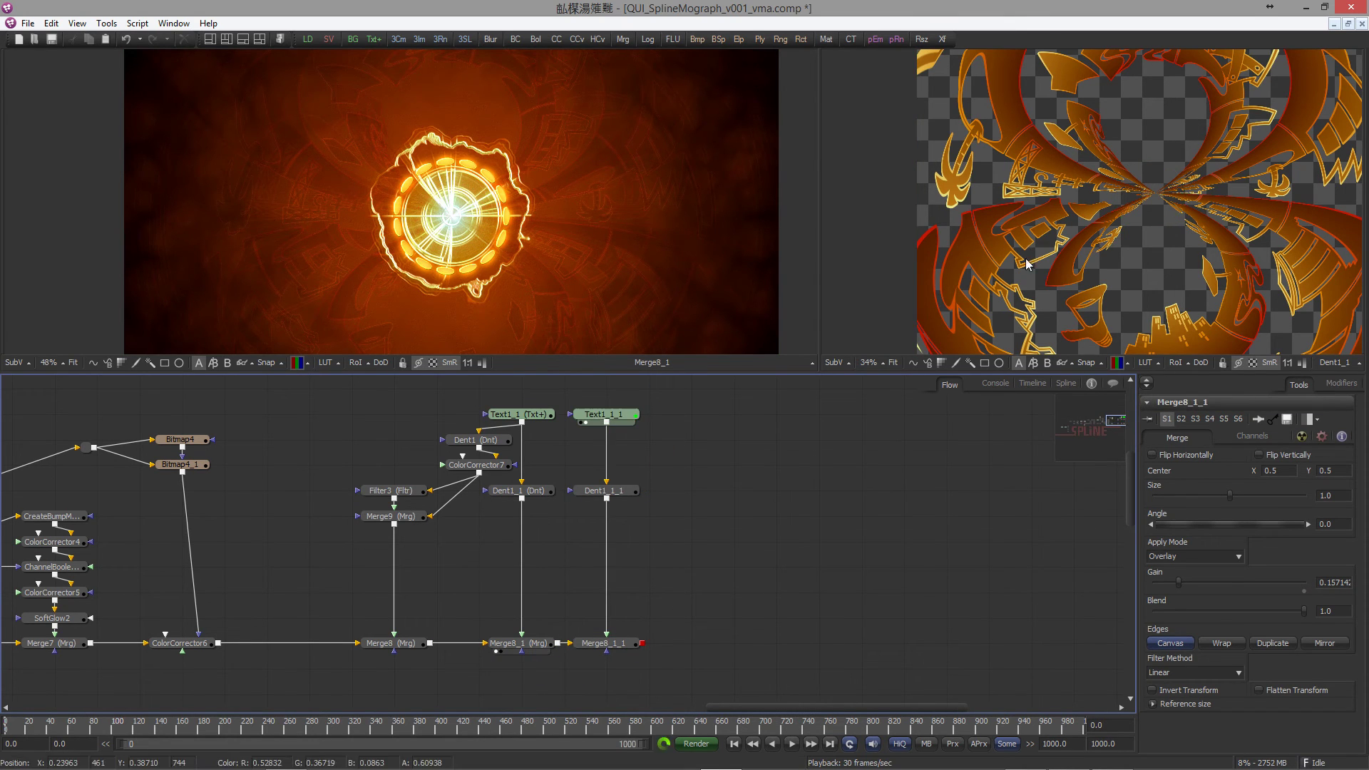
click(609, 412)
drag(1242, 529, 1205, 525)
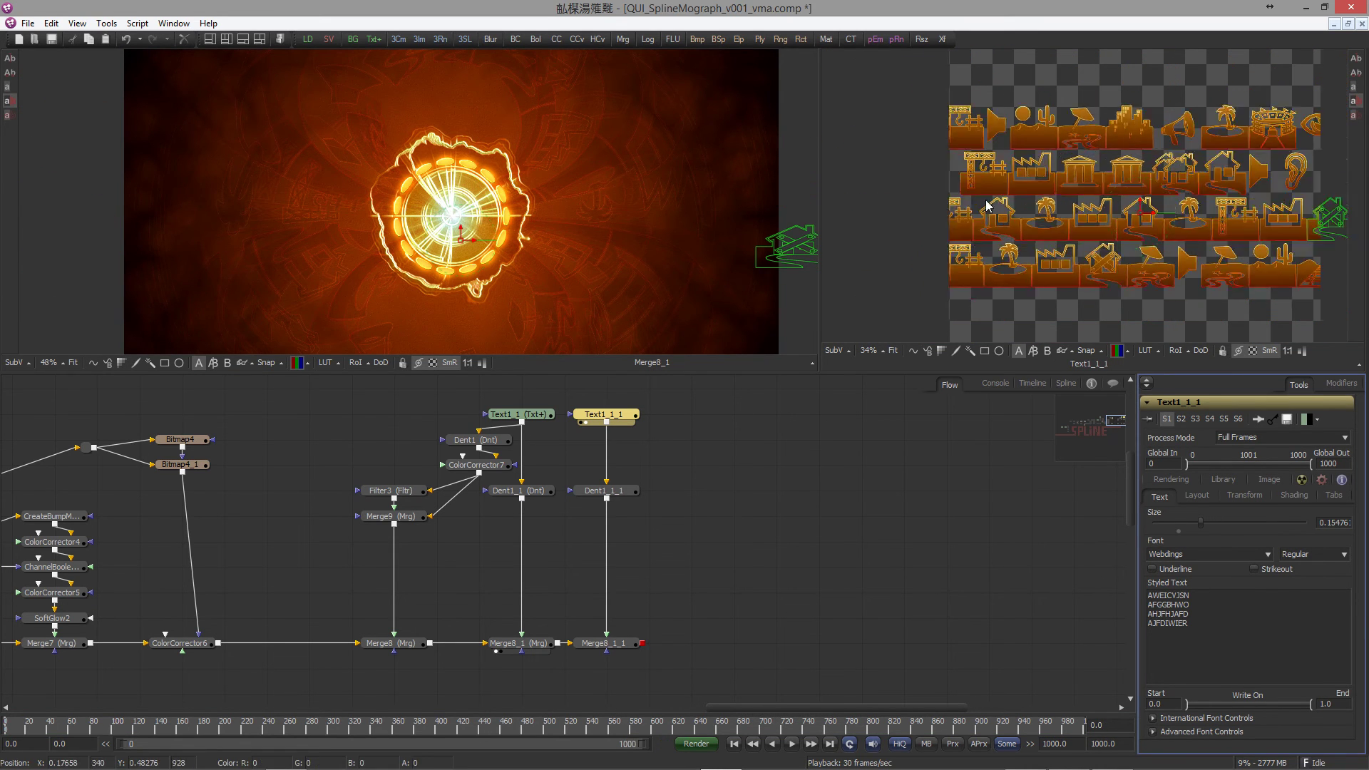
Step: Add a fifth line reading "ABEDIDHu" to Text1_1_1's styled text
scroll(987, 180, down, 3)
click(1198, 628)
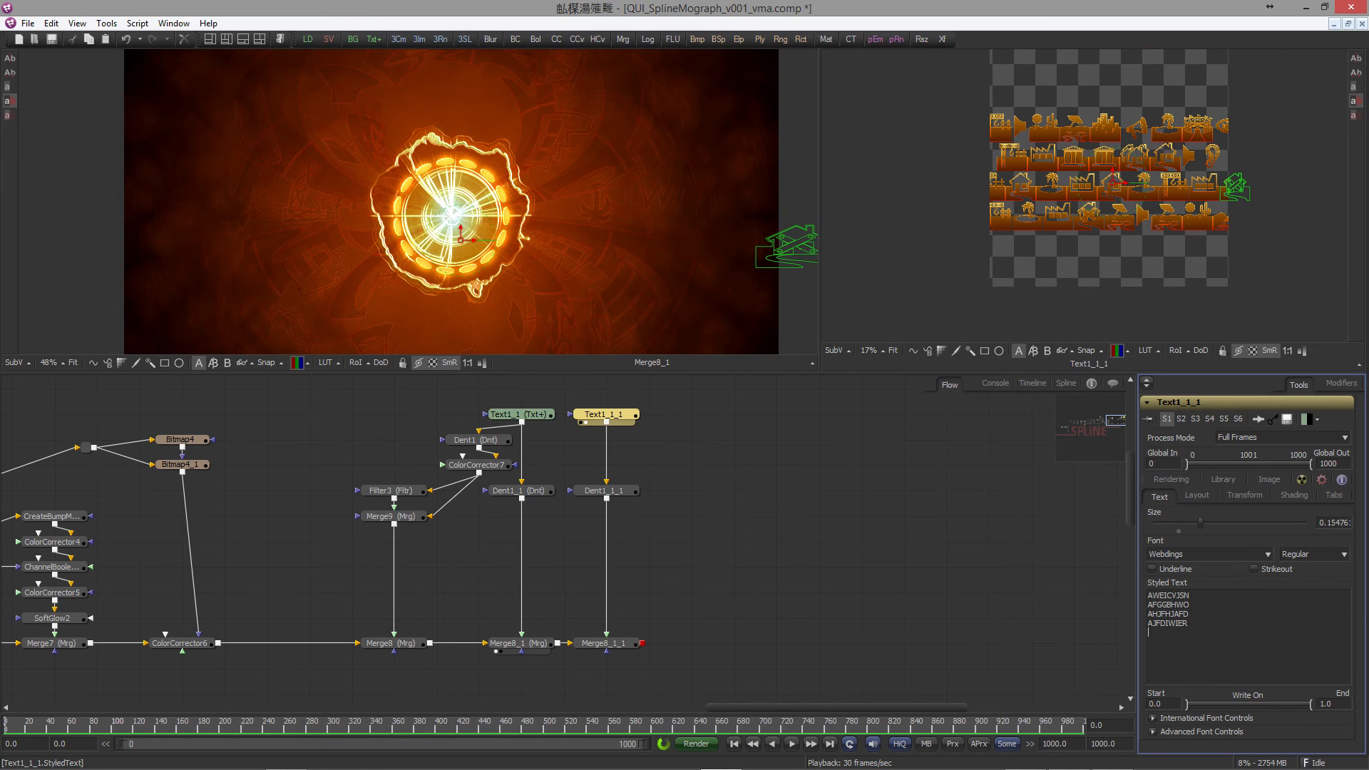
text(ABEDIDH)
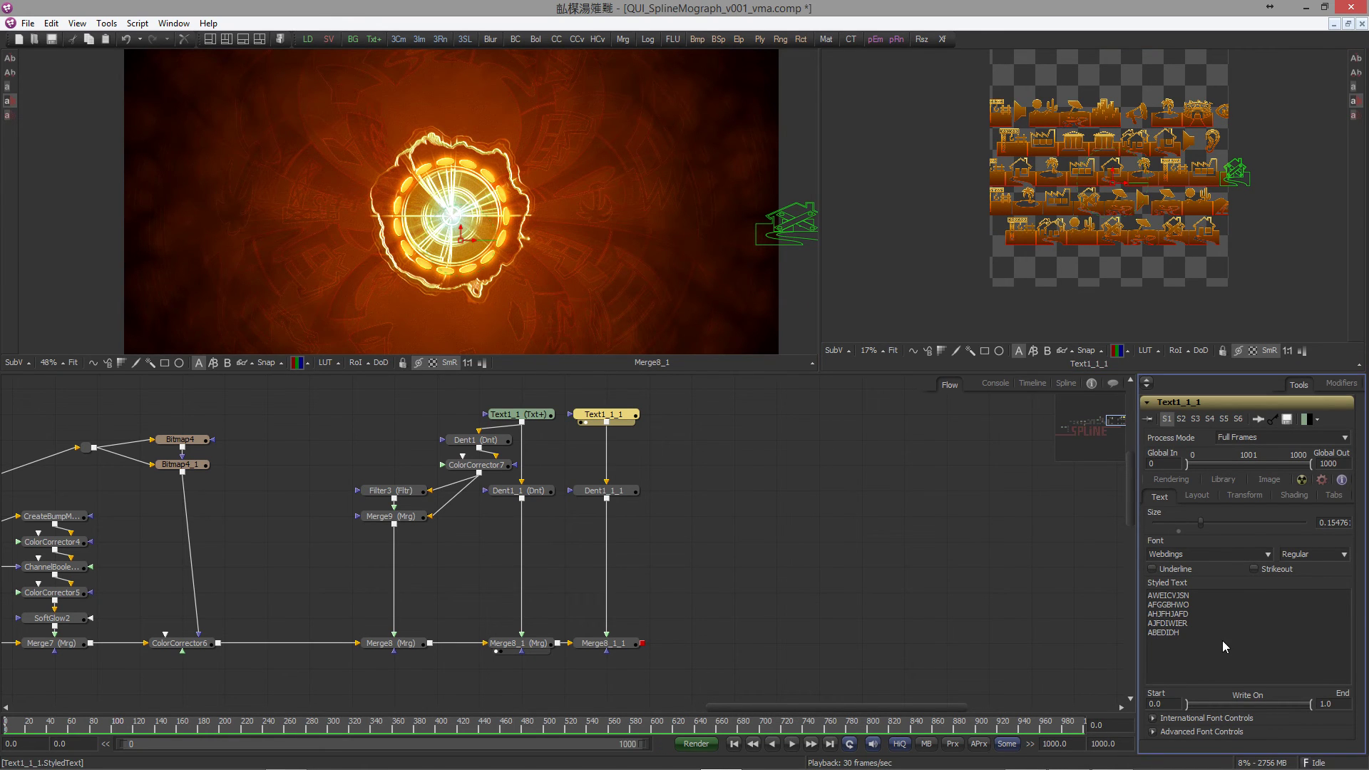
text(u)
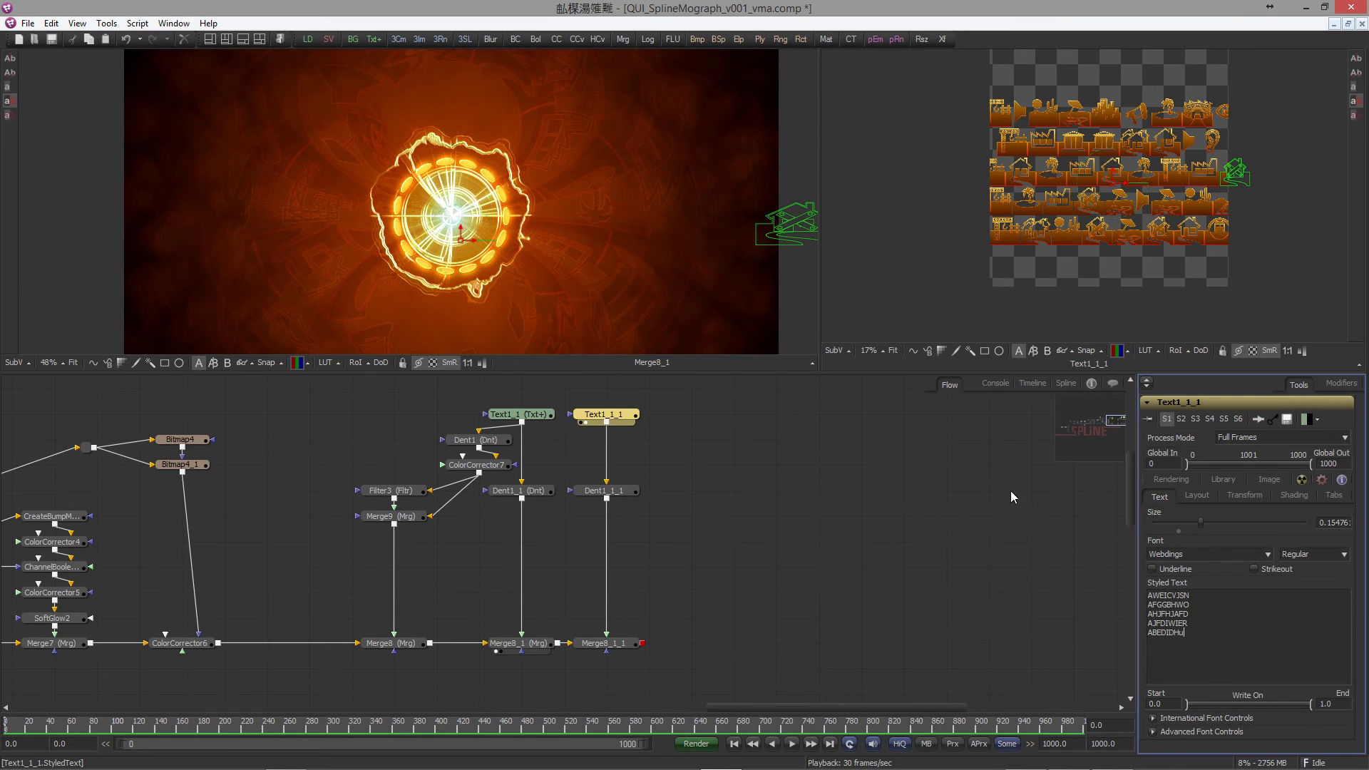
Step: Change the font of Text1_1_1 to Wingdings
click(1176, 559)
click(1157, 564)
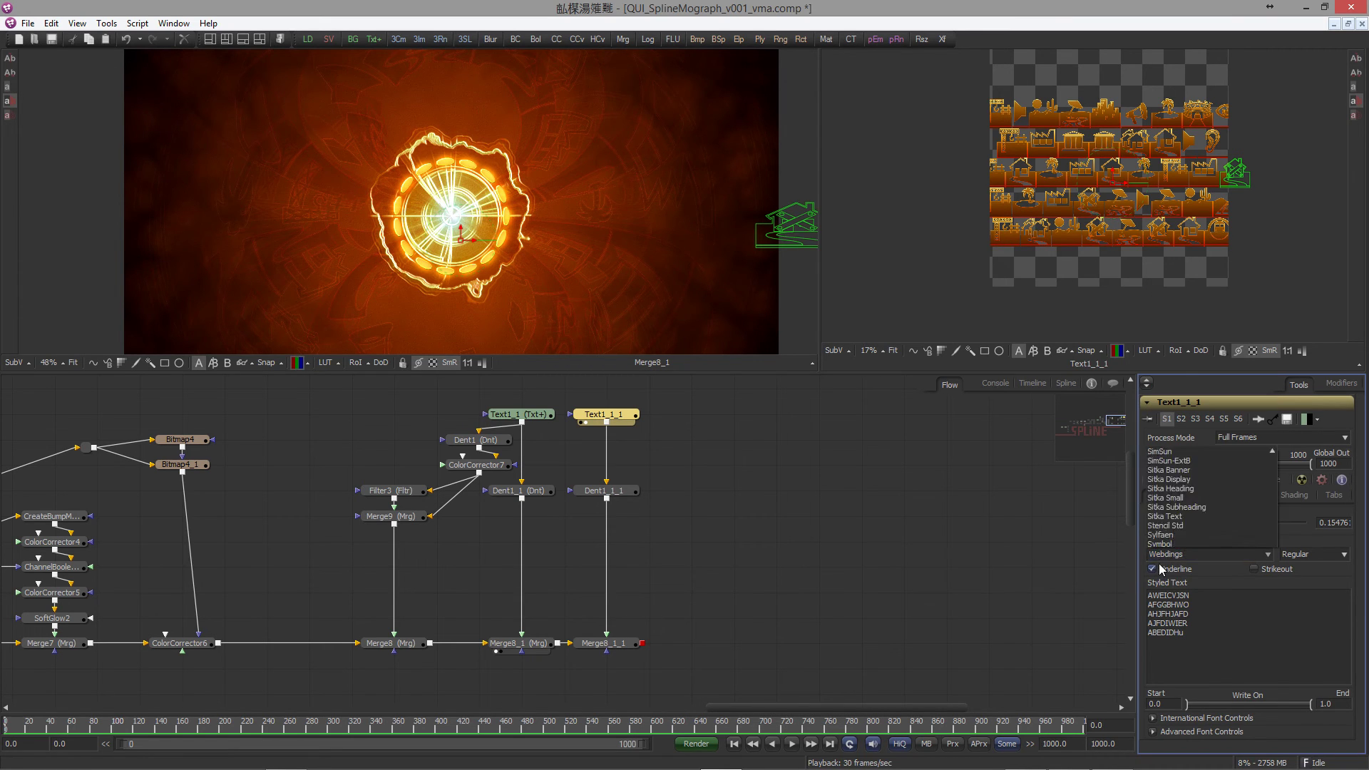
click(1158, 563)
click(1163, 559)
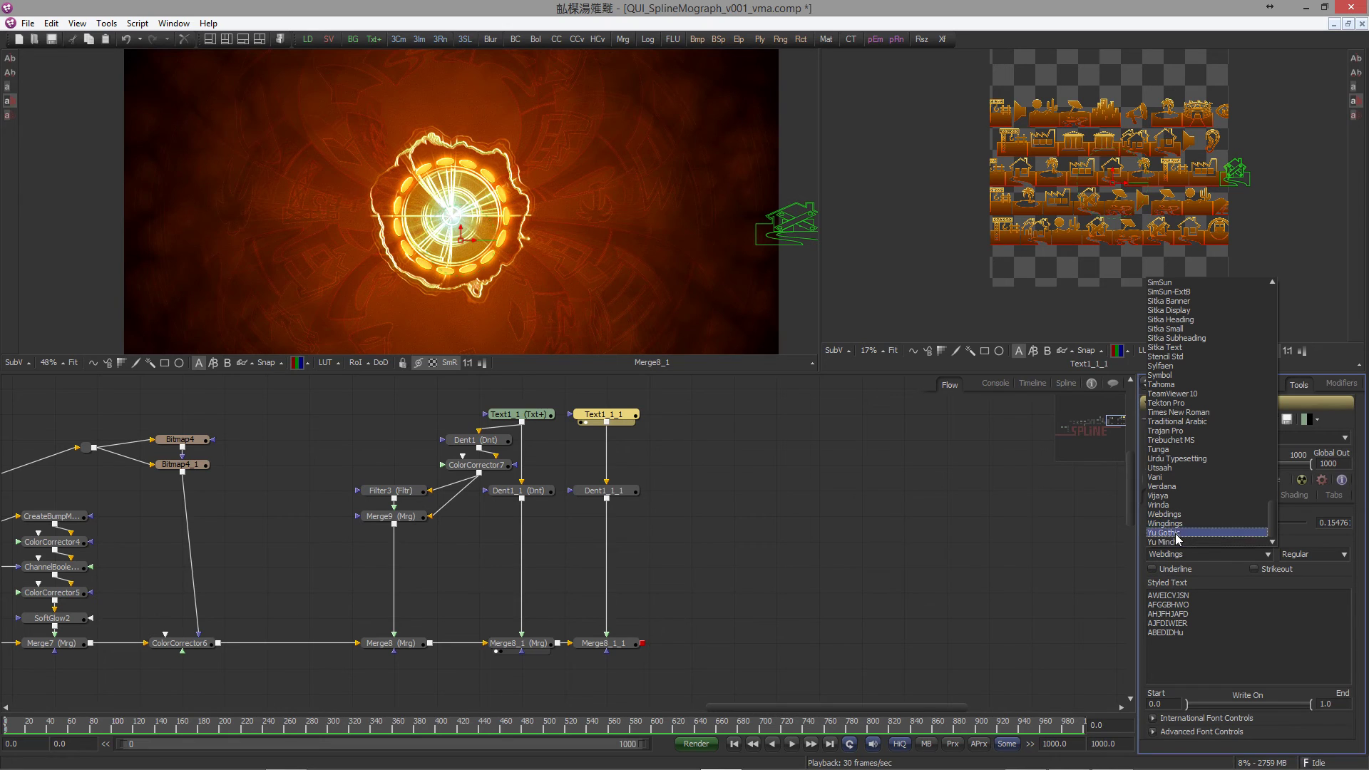
click(1174, 525)
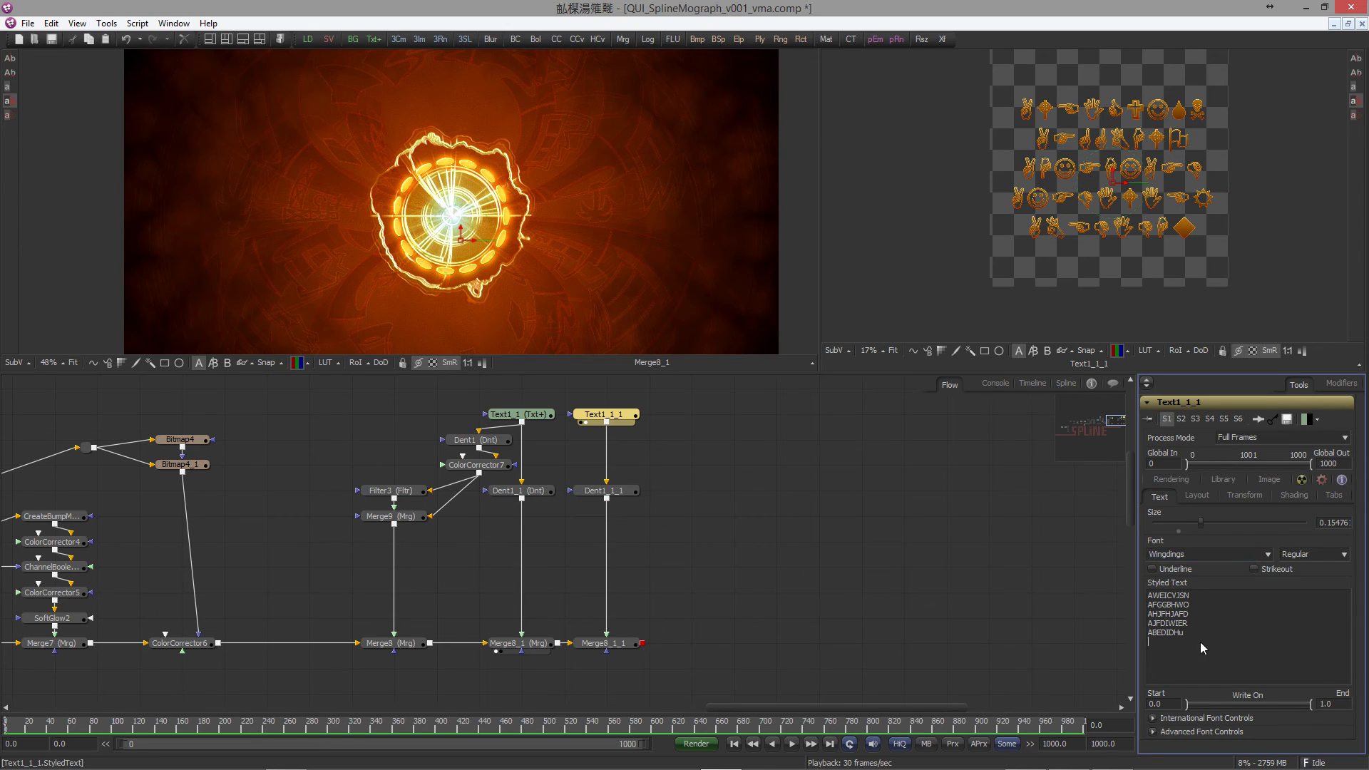
Step: Append "hjd" to Text1_1_1's fifth line, add lines "afhajfhjbna#" and "qmroisuigfnn", and set the text Size to 0.2
text(hjd)
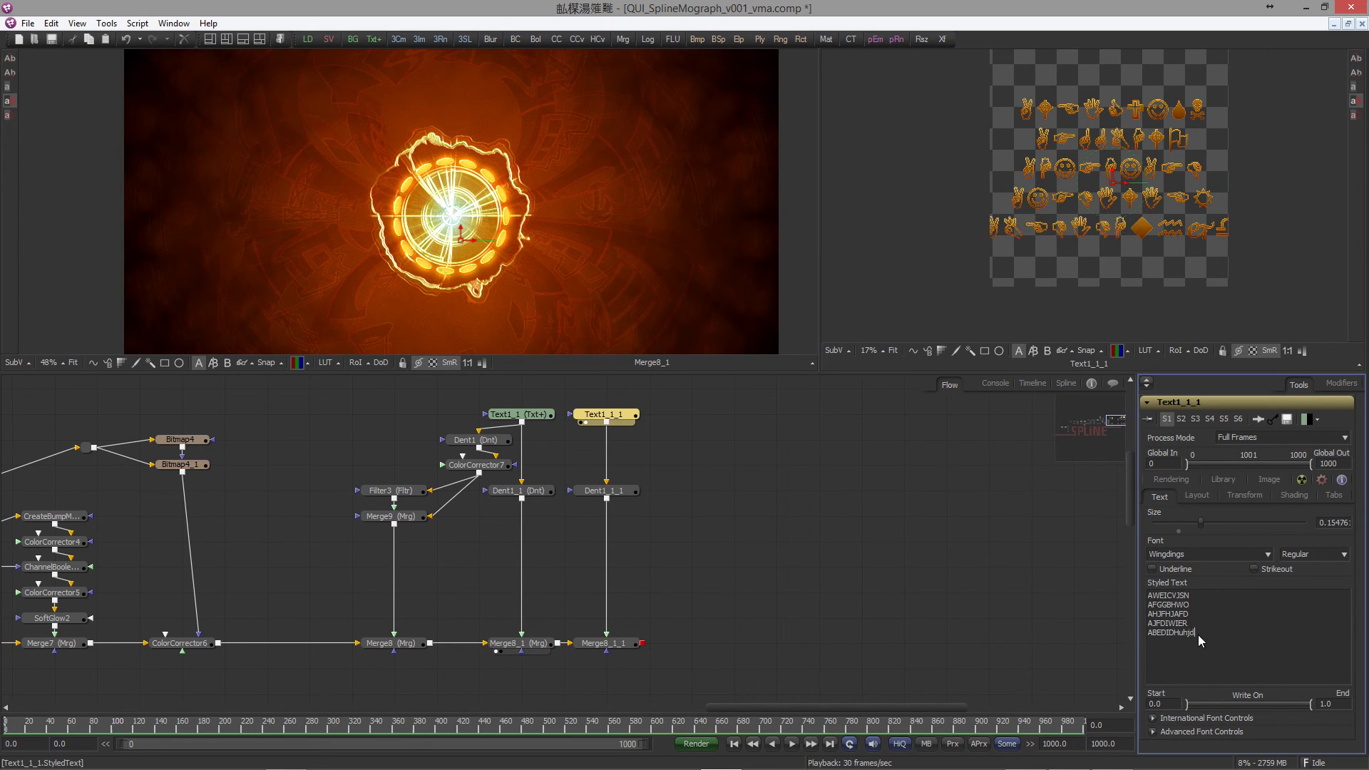
key(Return)
text(afhajfhjb)
text(na#)
key(Return)
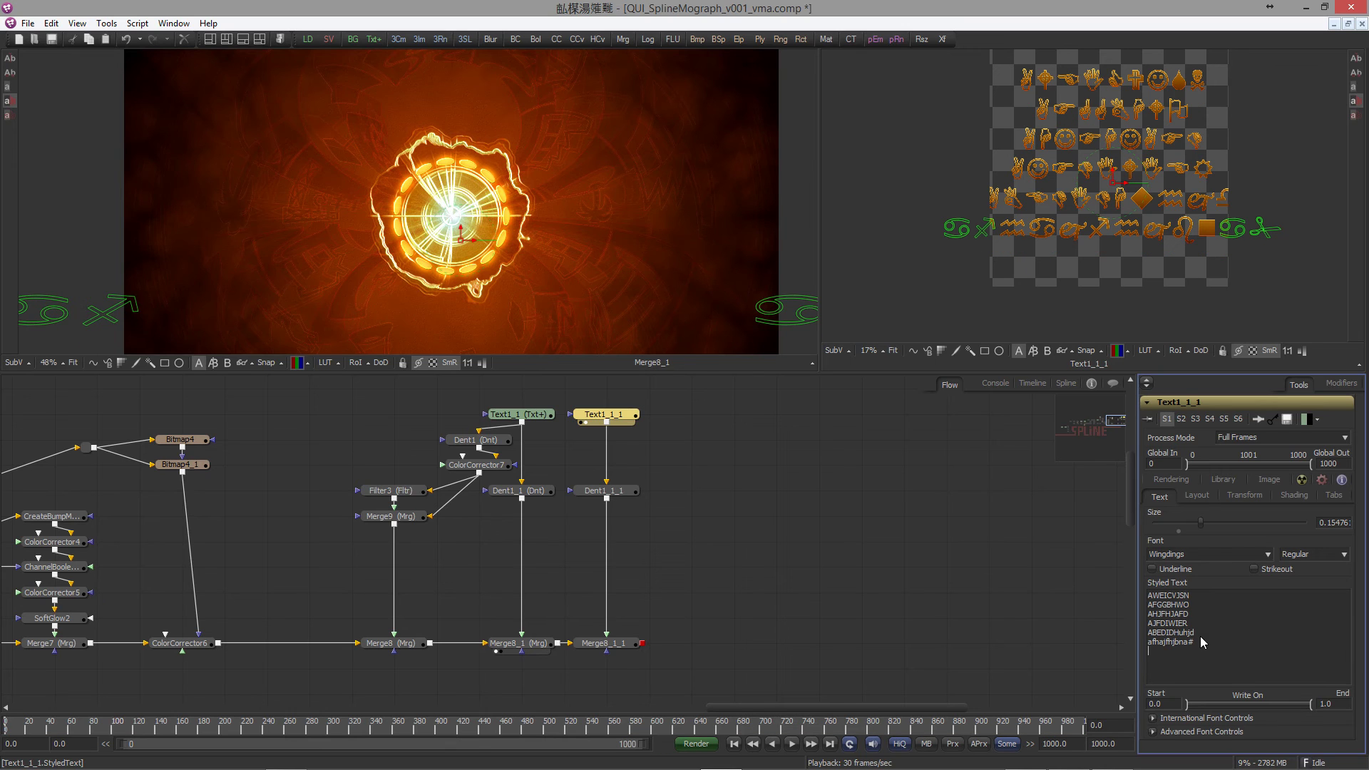
text(qmroisuigfnn)
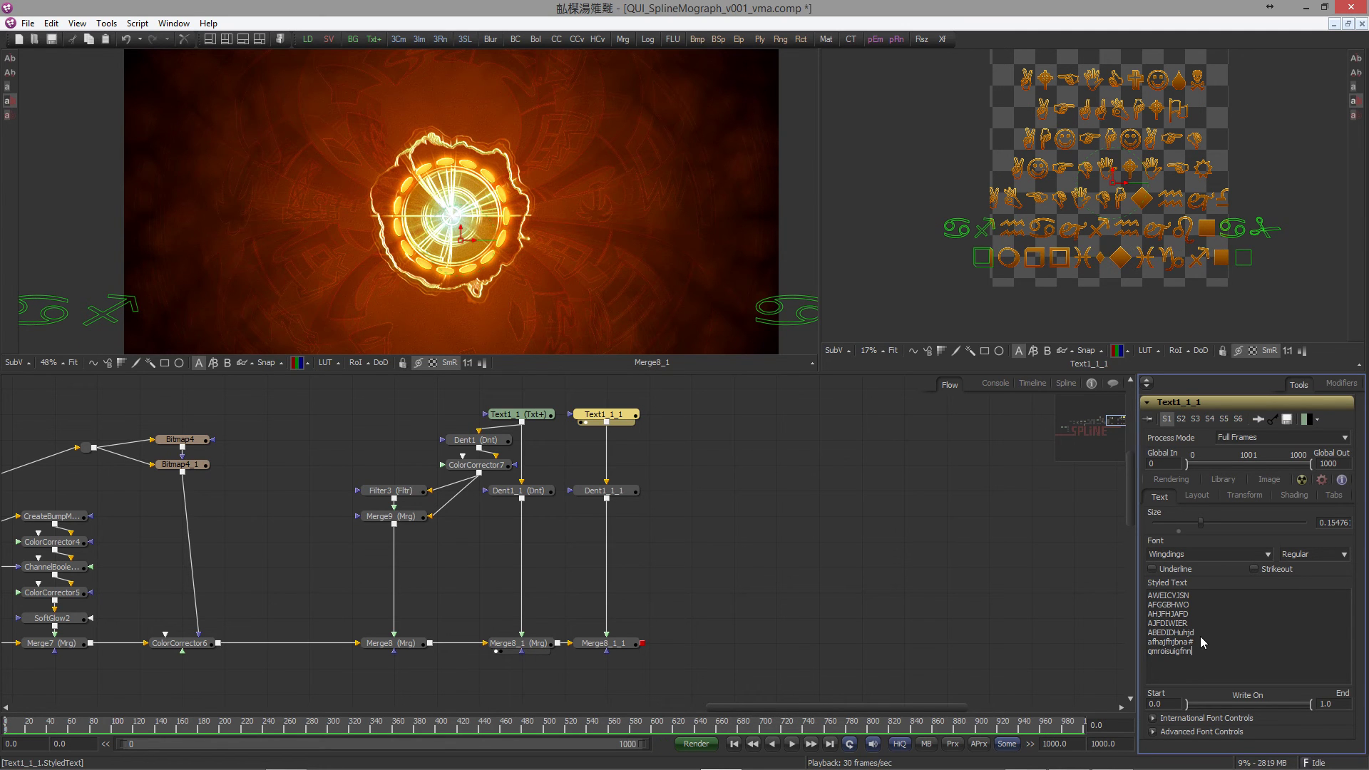
drag(1201, 520, 1214, 521)
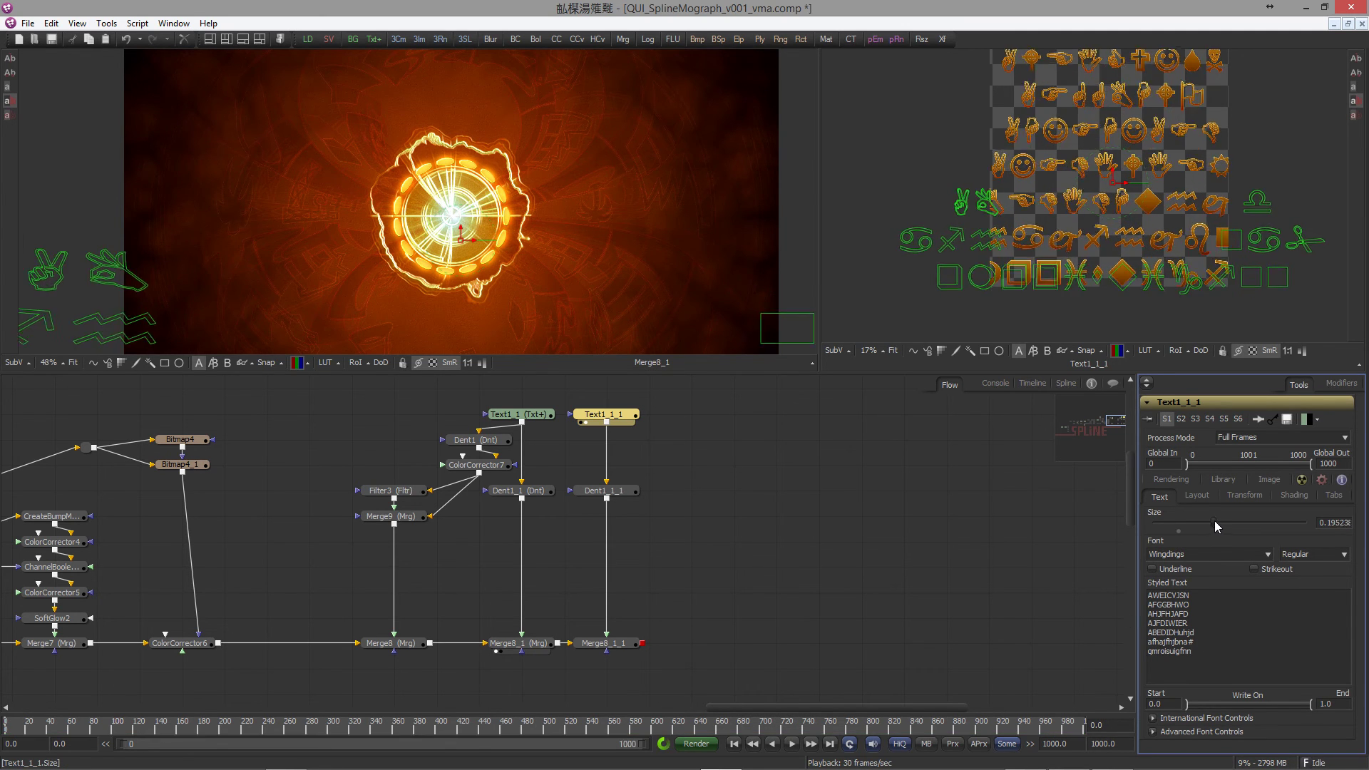
drag(832, 314, 842, 314)
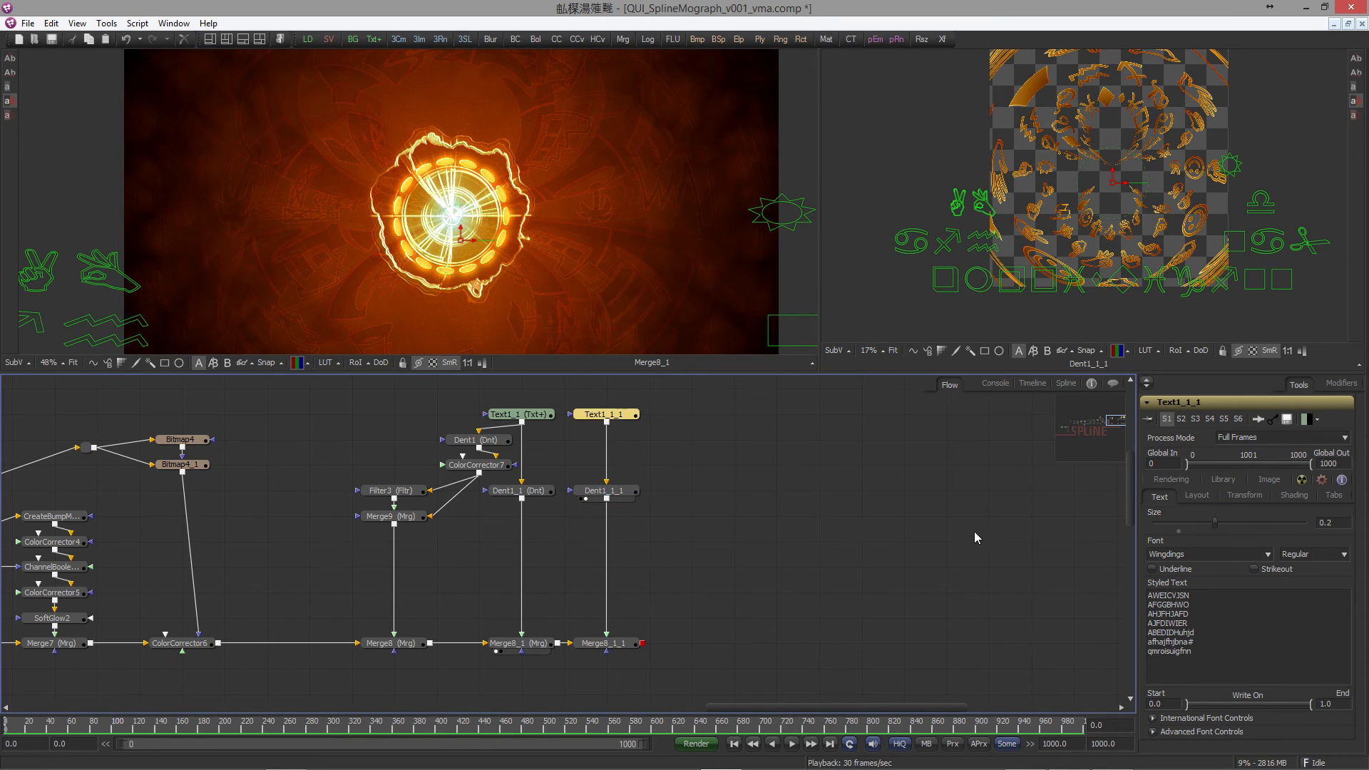
Step: With Dent1_1_1 displayed in the second viewer, reduce its Size to about 3.91
click(974, 532)
click(613, 495)
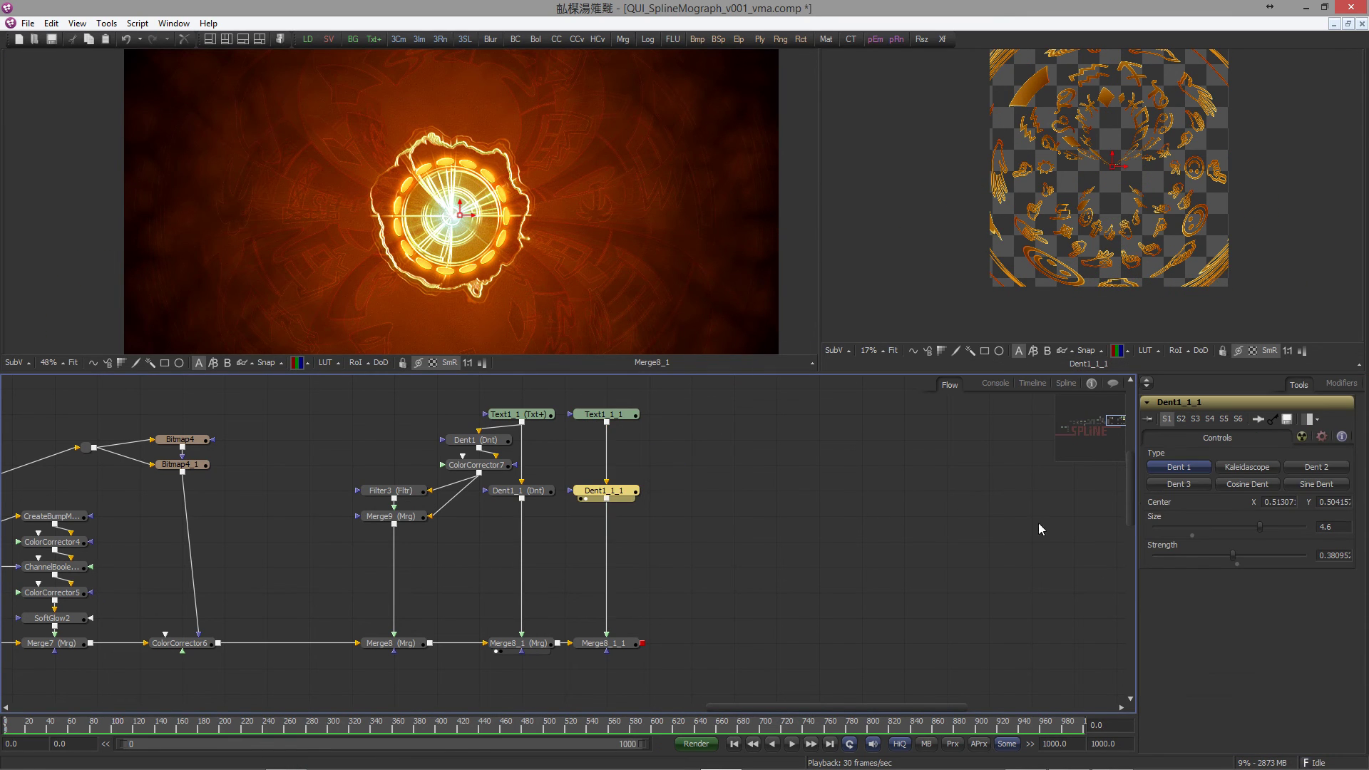
drag(1260, 526, 1254, 527)
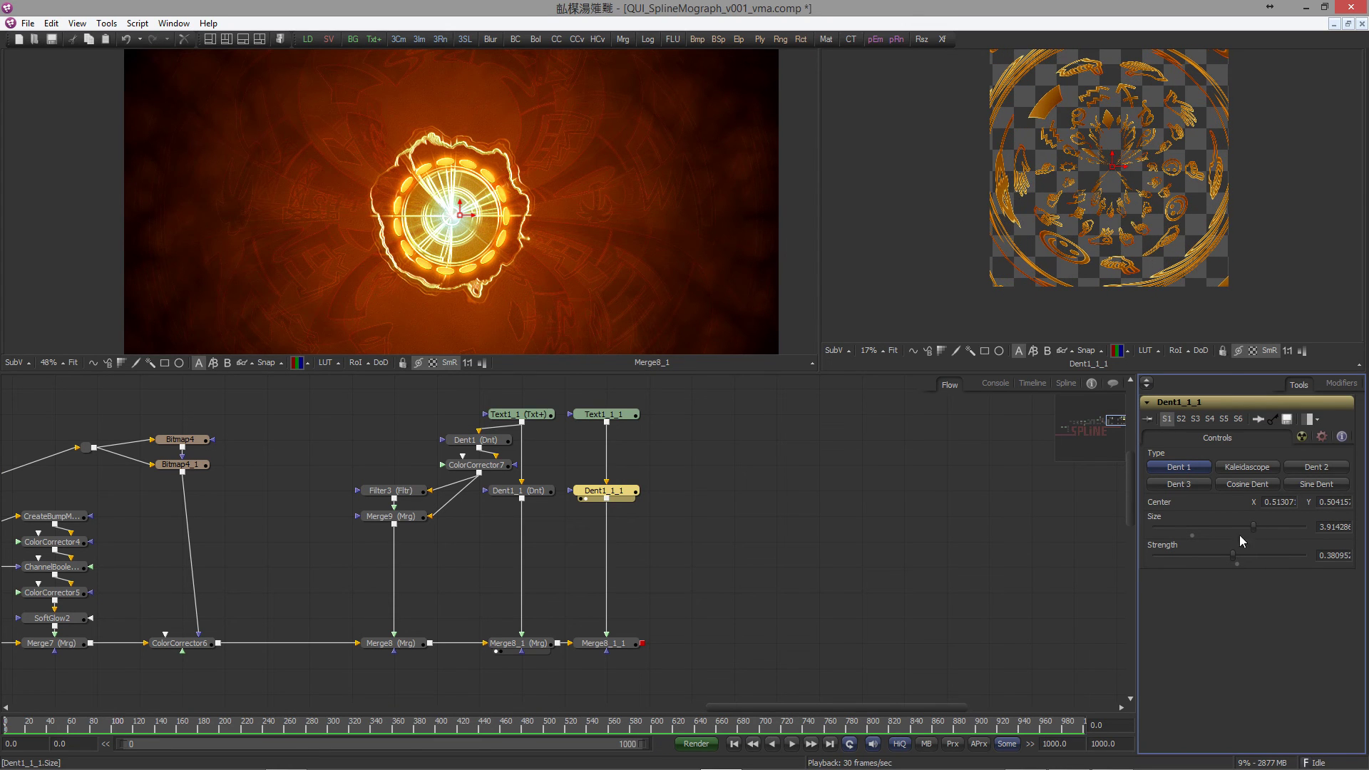
Step: Compare the different distortion types on Dent1_1_1 and set its type to Kaleidoscope
click(1239, 471)
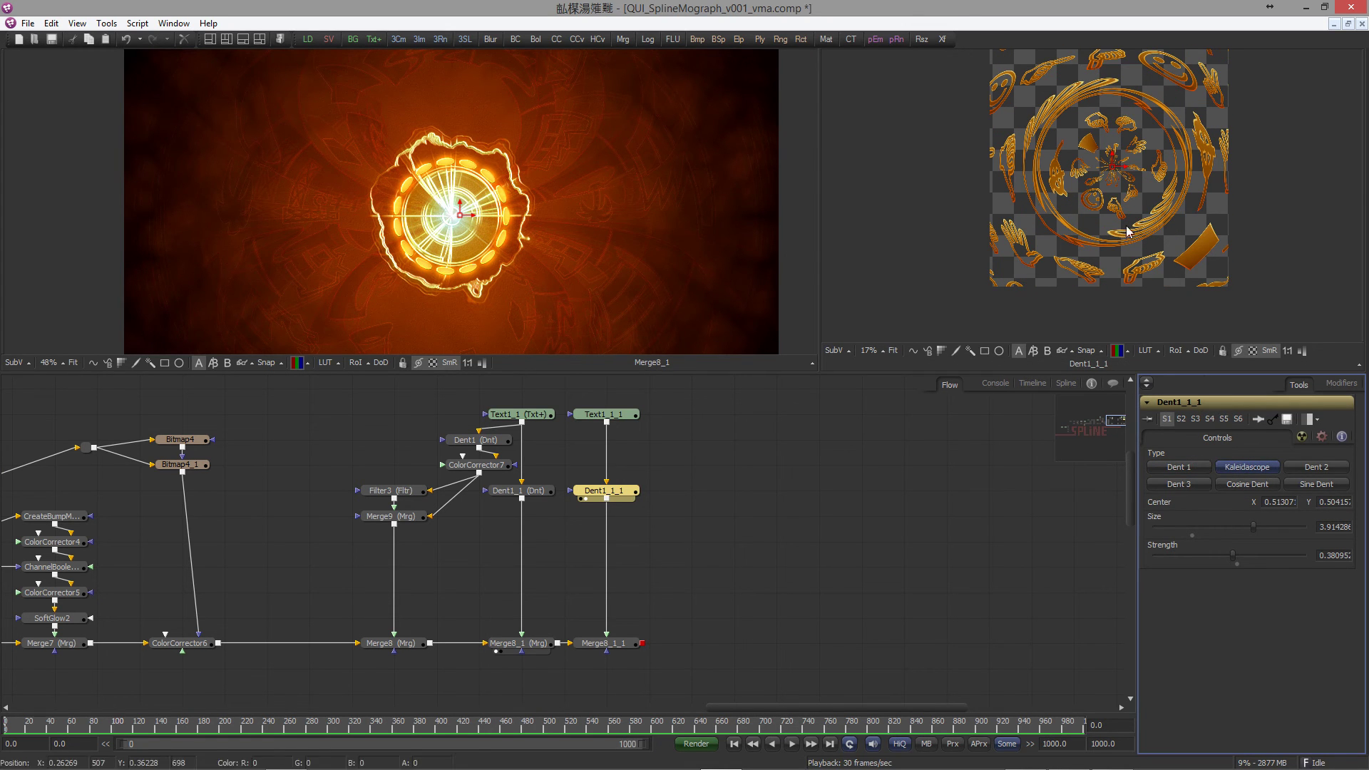
click(1185, 485)
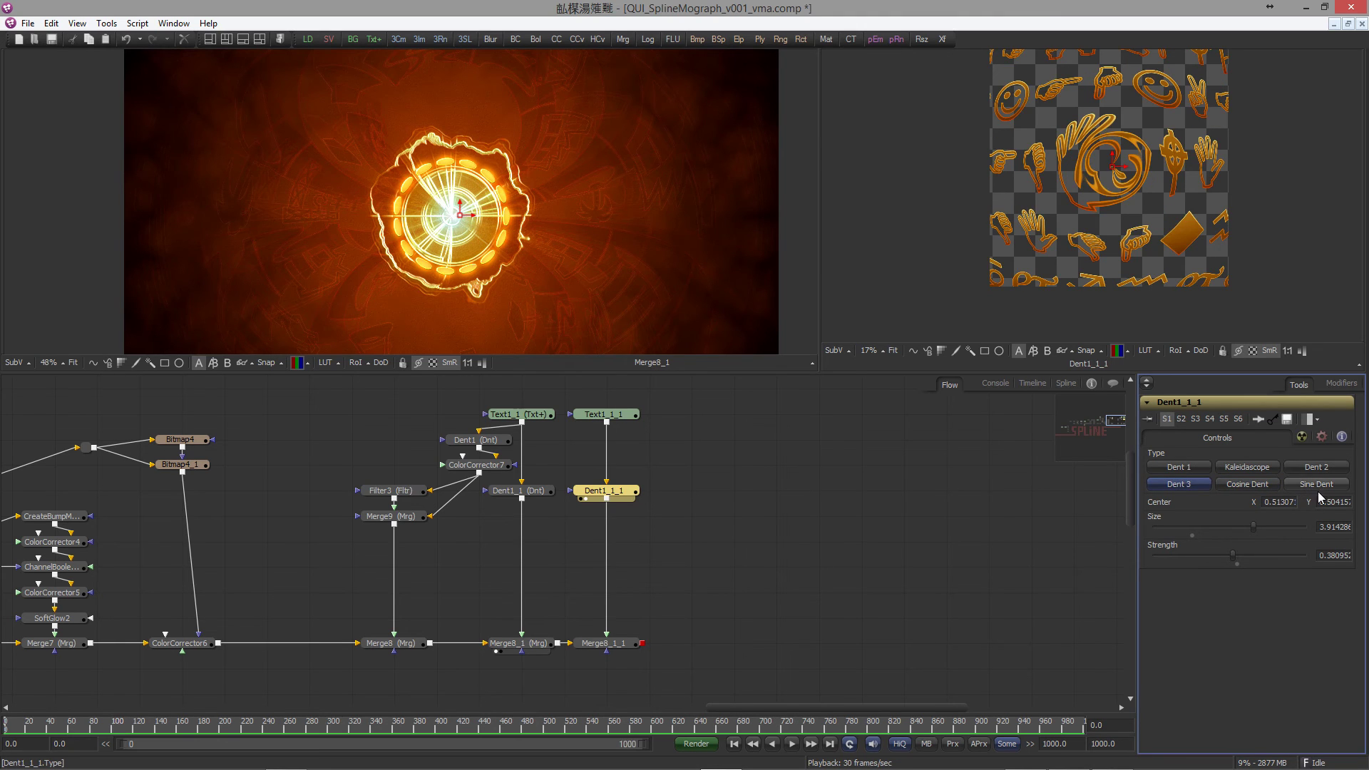
click(1318, 489)
click(1306, 467)
click(1181, 469)
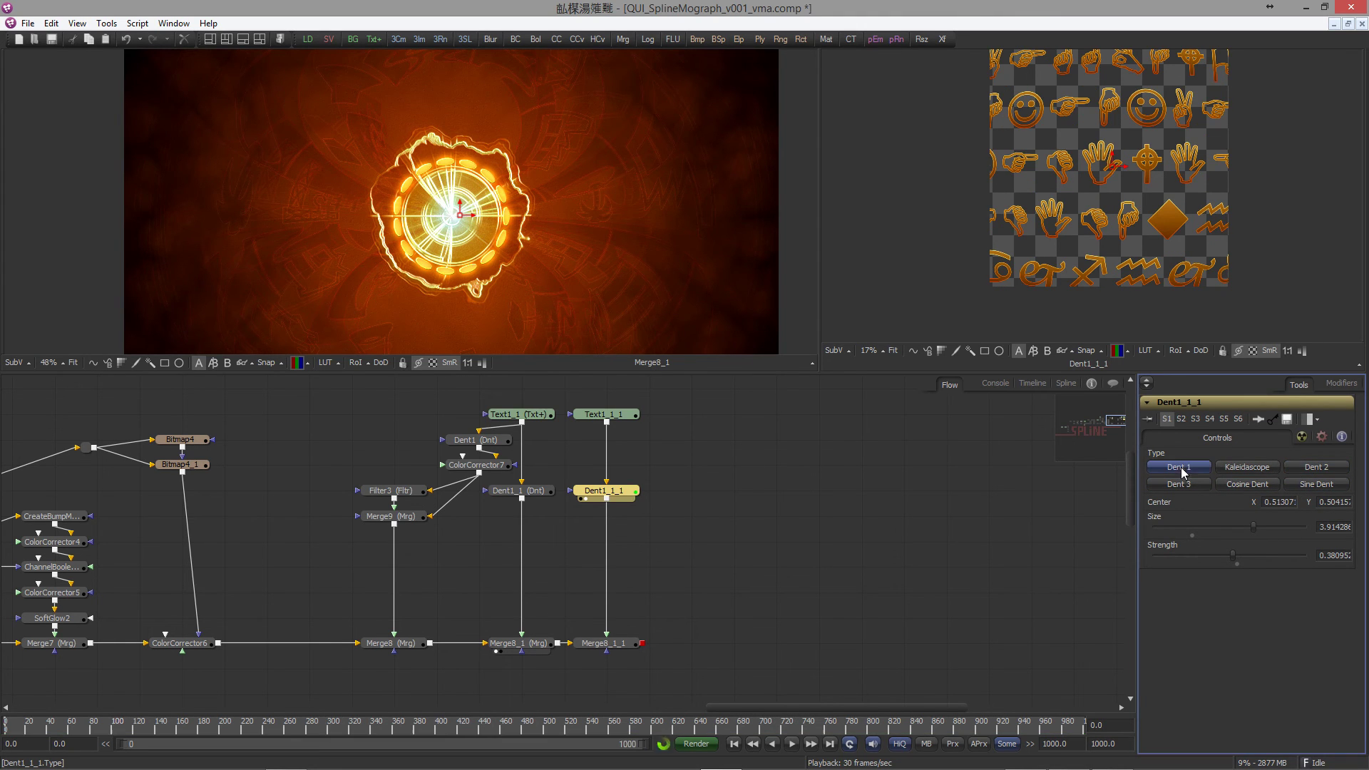
click(1243, 468)
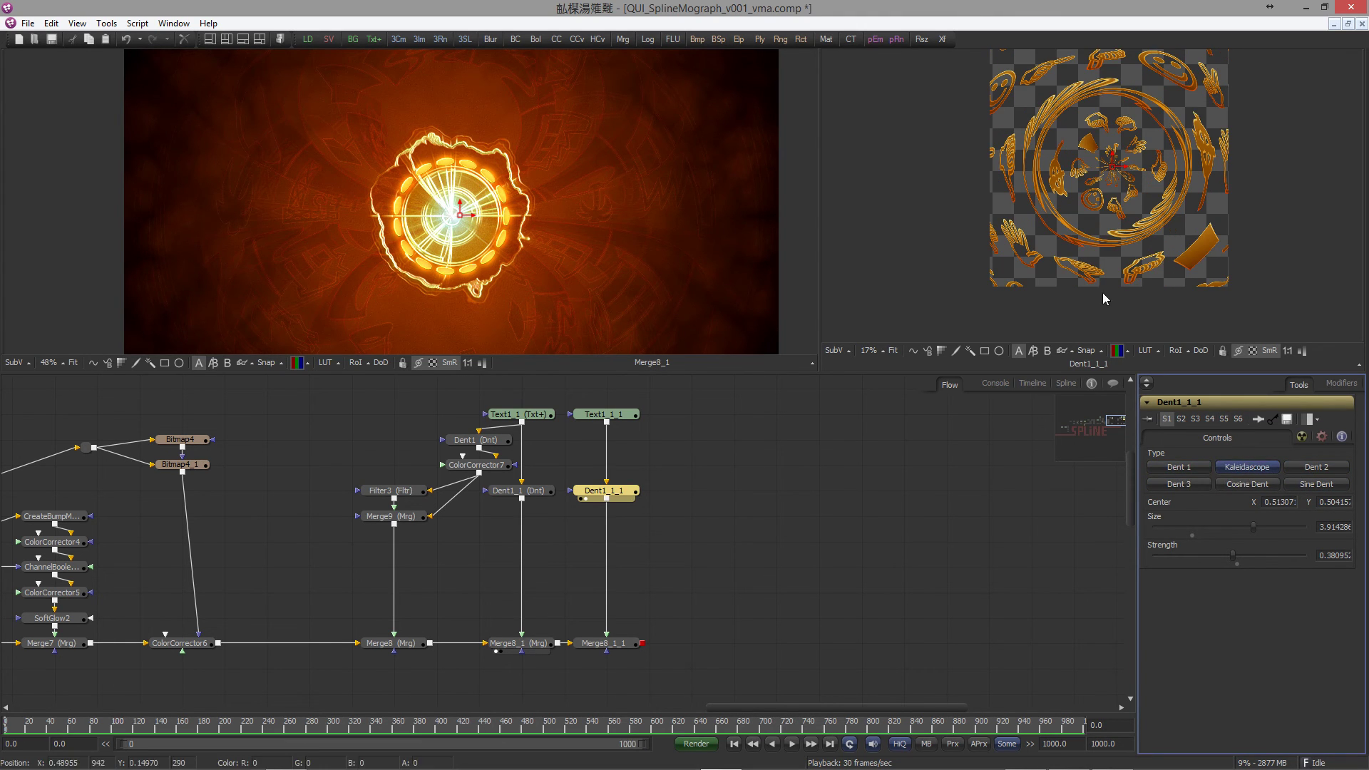
Step: Display Merge8_1_1 in the first viewer, then set its Apply Mode to Color Dodge and its Gain to about 0.32
drag(604, 644, 592, 328)
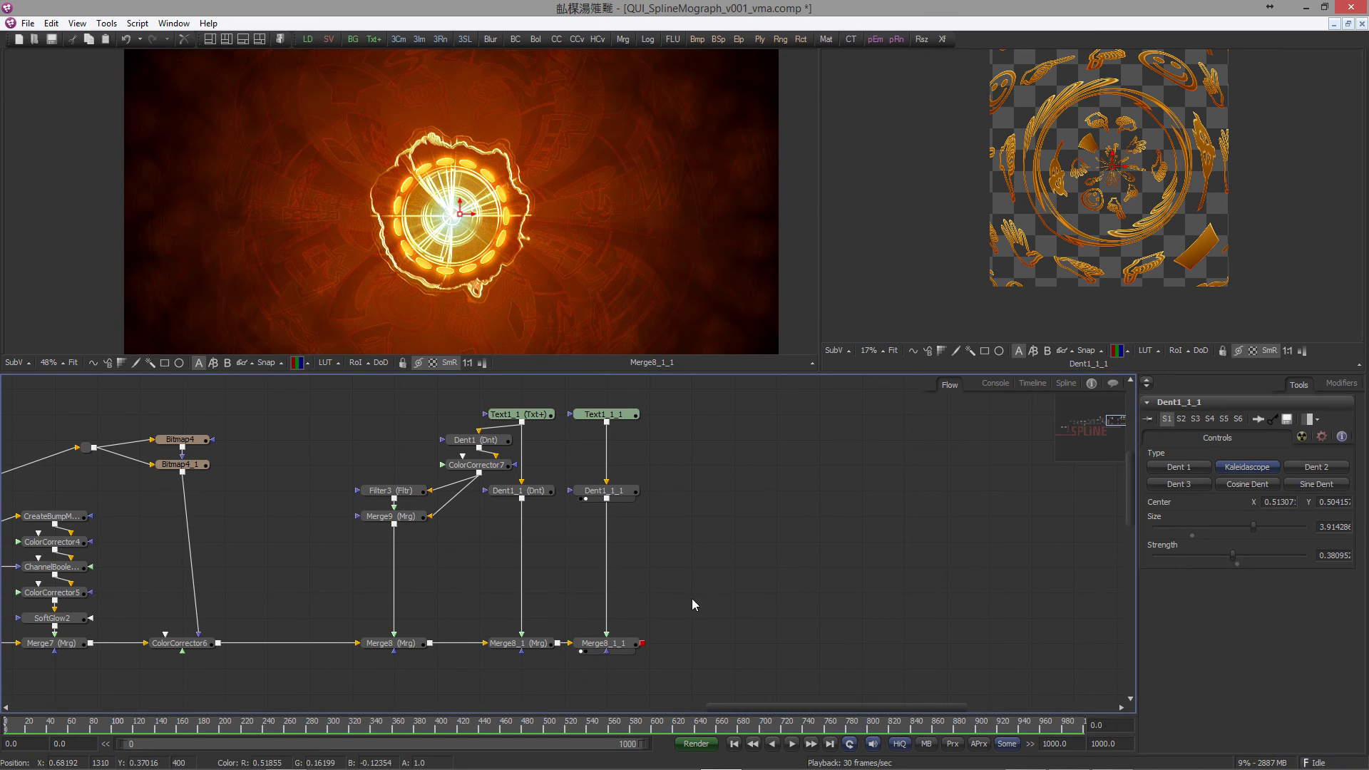
click(634, 643)
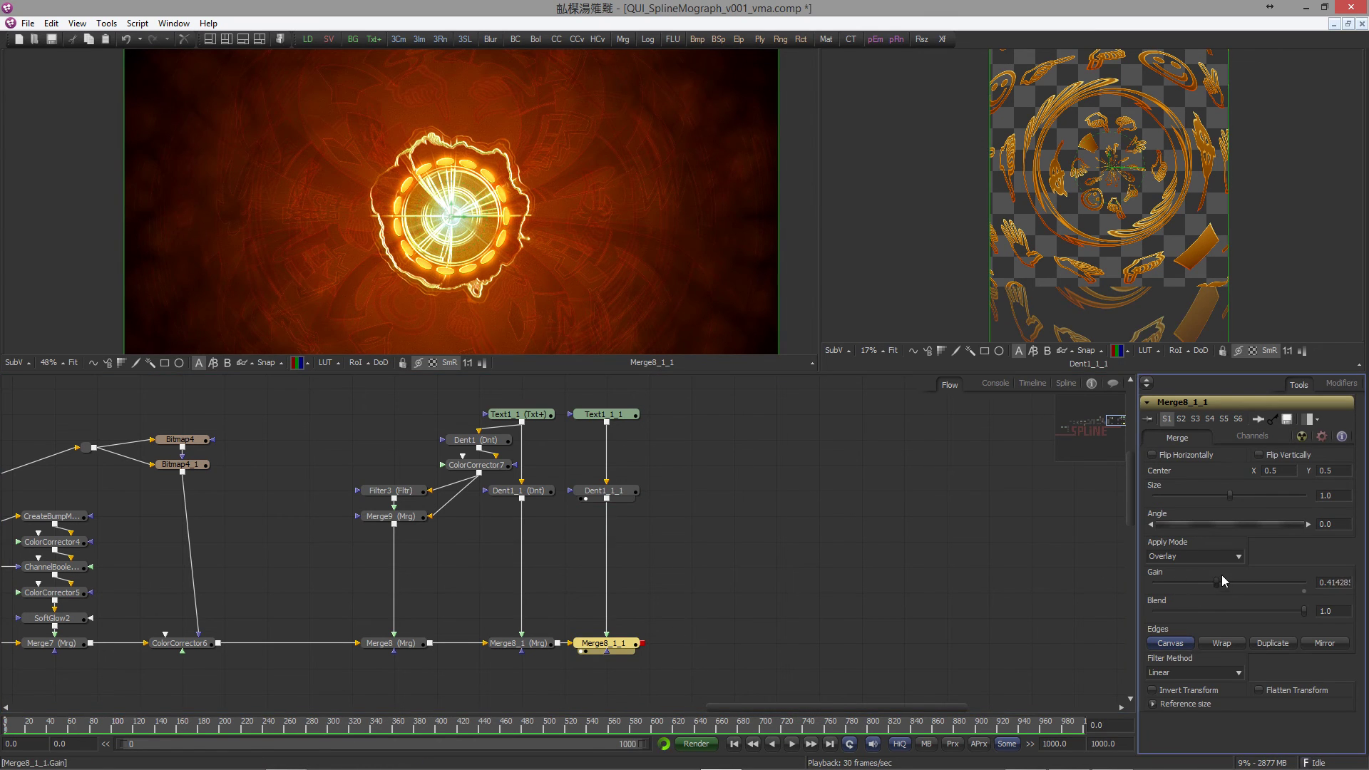
drag(1222, 575, 1253, 570)
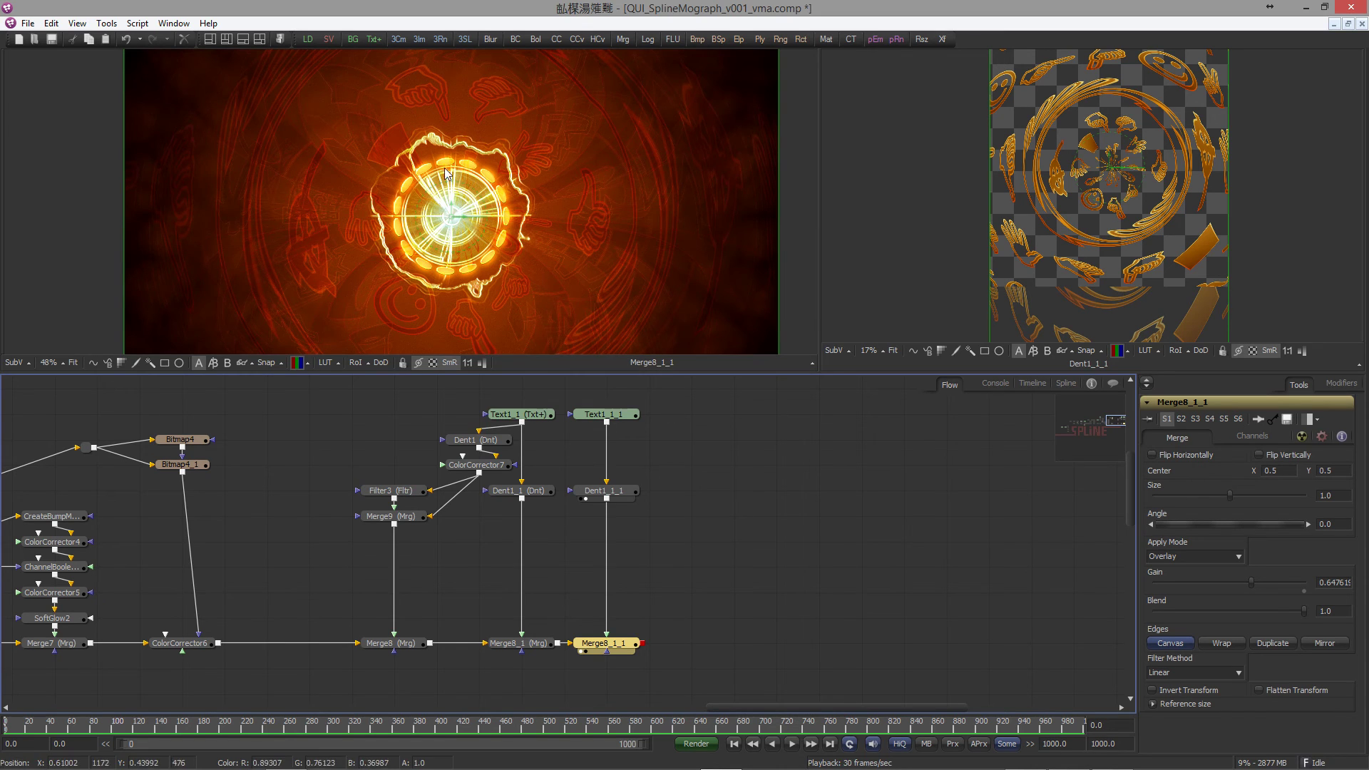
click(1159, 559)
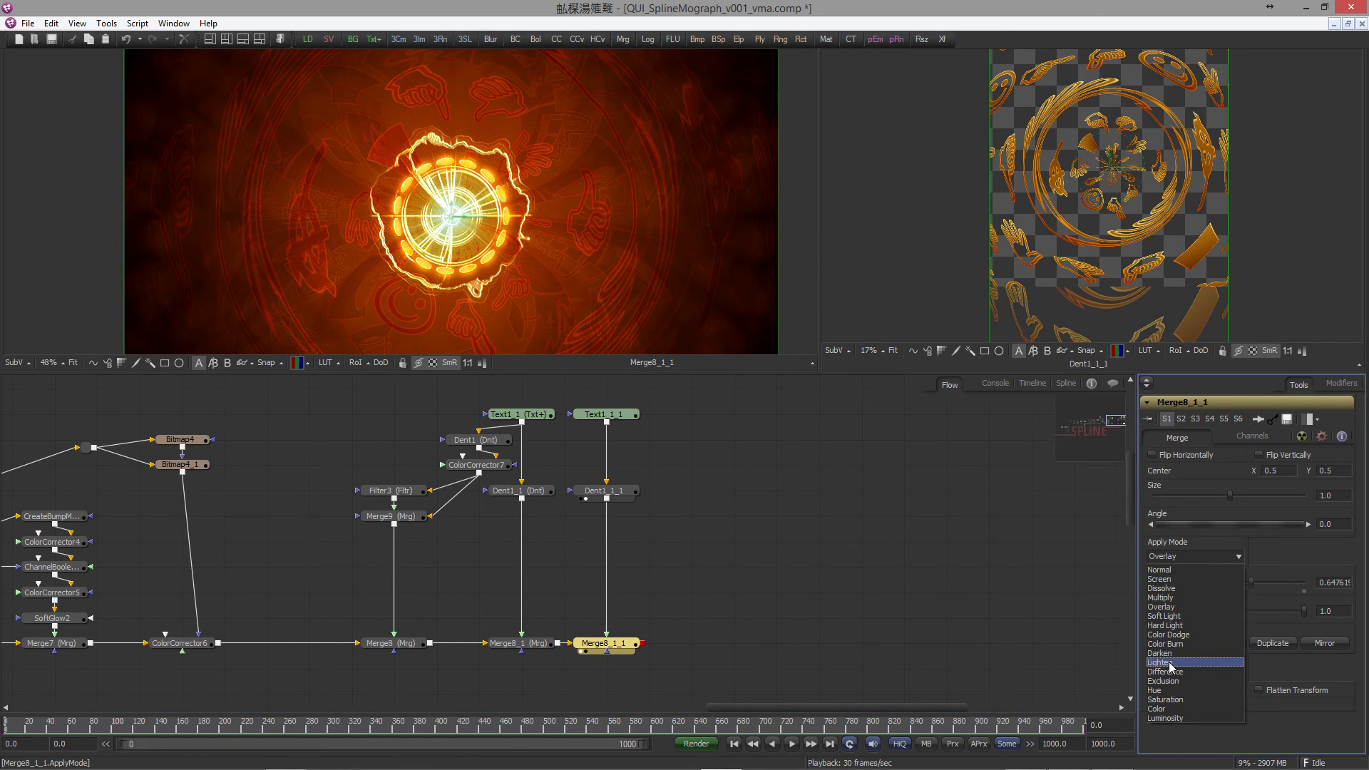
click(1169, 634)
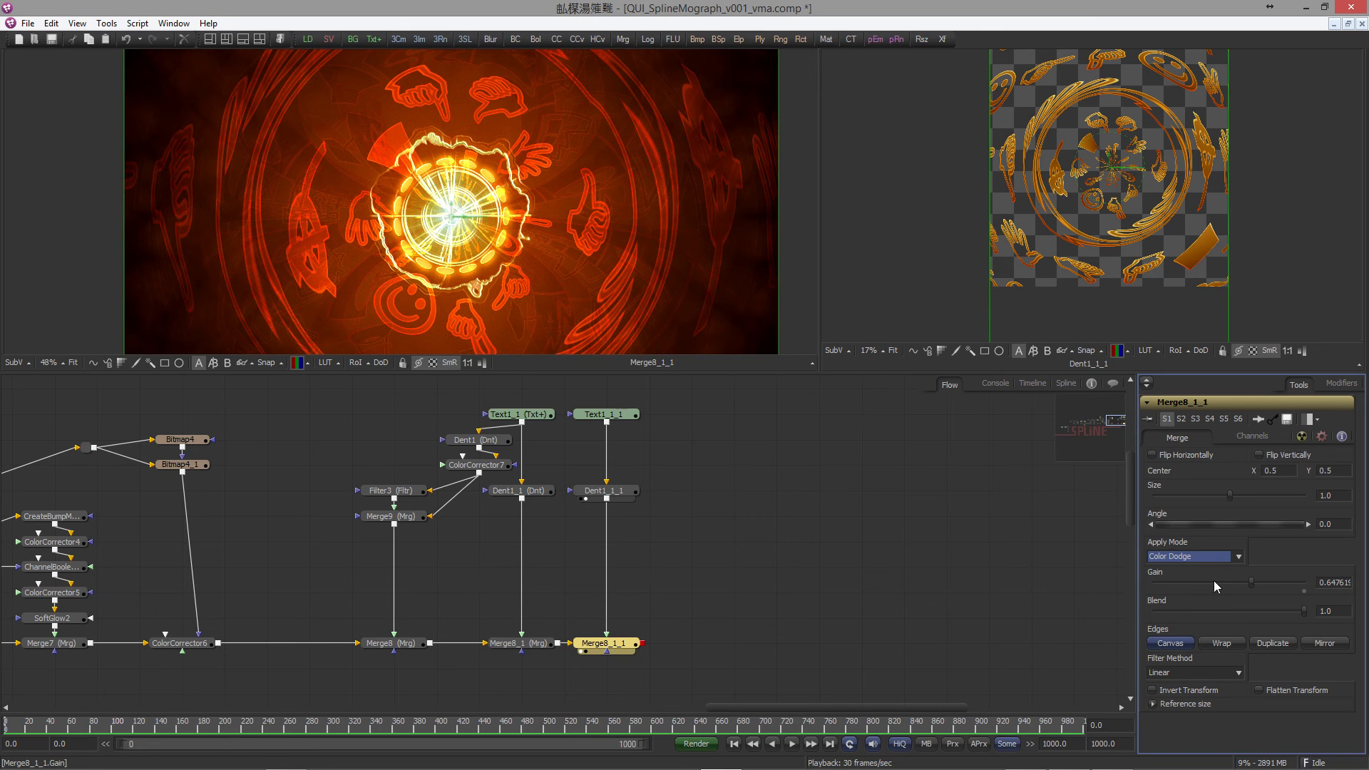
drag(1251, 583, 1202, 580)
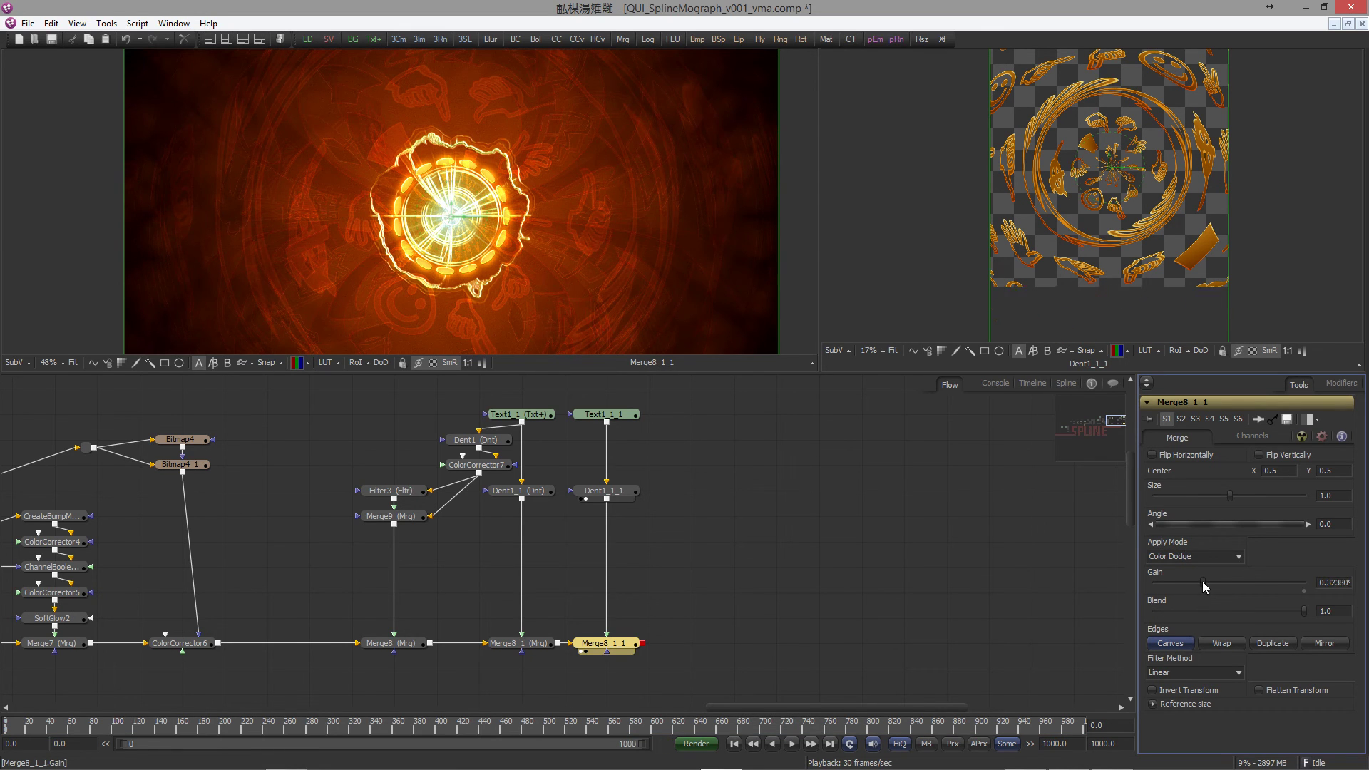
Step: Raise Dent1_1_1's Strength to about 2.48 and reduce its Size to about 0.4
click(604, 490)
mouse_move(1255, 524)
mouse_down()
mouse_move(1193, 521)
mouse_move(1217, 554)
mouse_move(1255, 542)
mouse_move(1244, 542)
mouse_up()
click(848, 421)
drag(648, 342, 645, 330)
drag(1201, 532, 1181, 526)
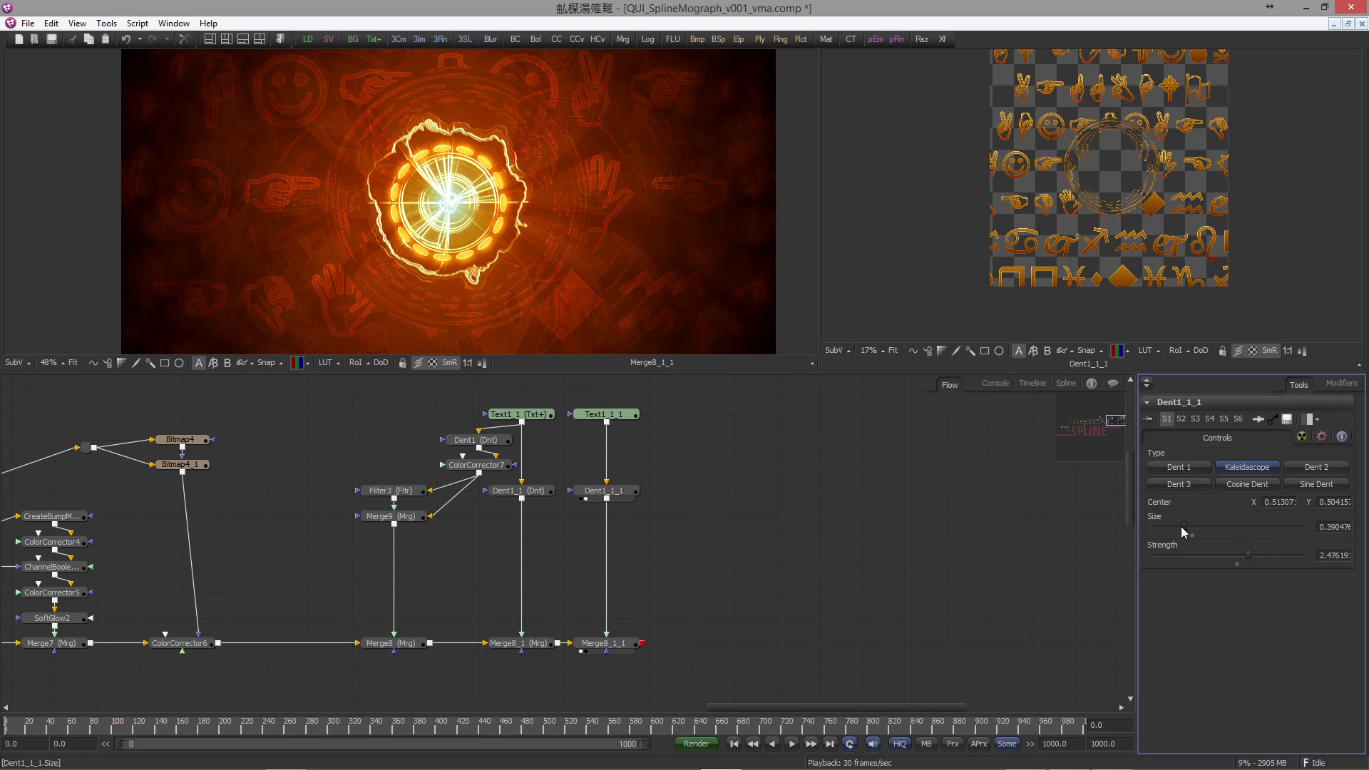
Step: Try other distortion types on Dent1_1_1, ending with Kaleidoscope at Size about 0.75 and Center about 0.498, 0.498
click(1316, 484)
click(1180, 485)
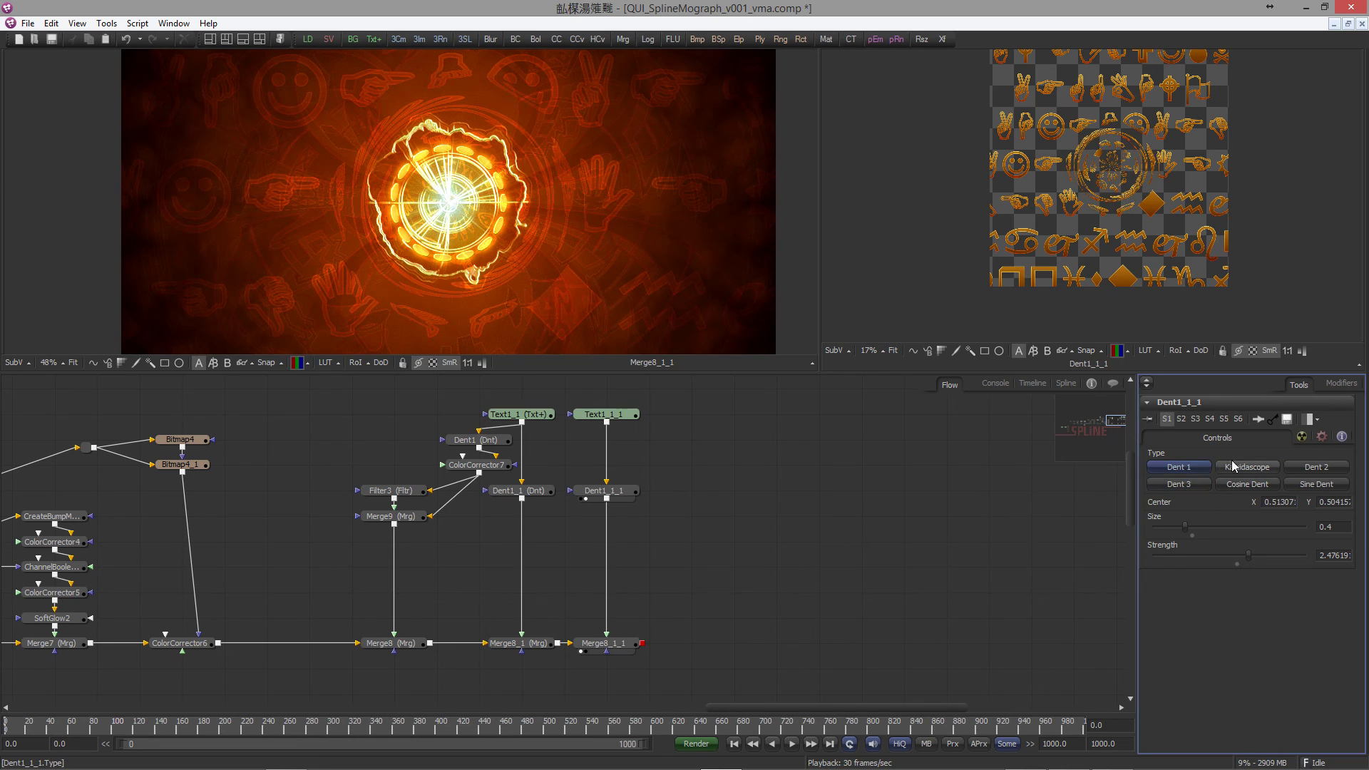
click(1304, 461)
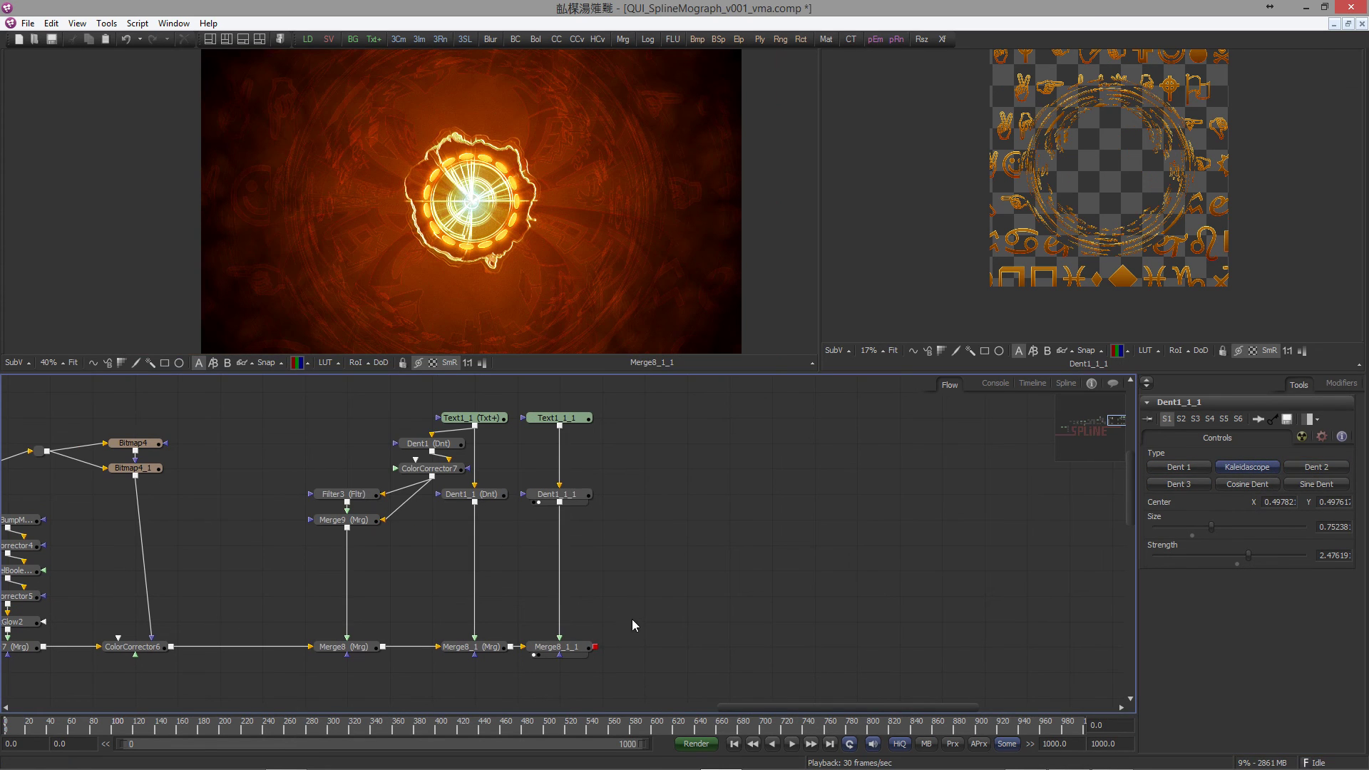
Step: Add a Color Corrector after Merge8_1_1 and connect a new Ellipse mask to it
click(588, 649)
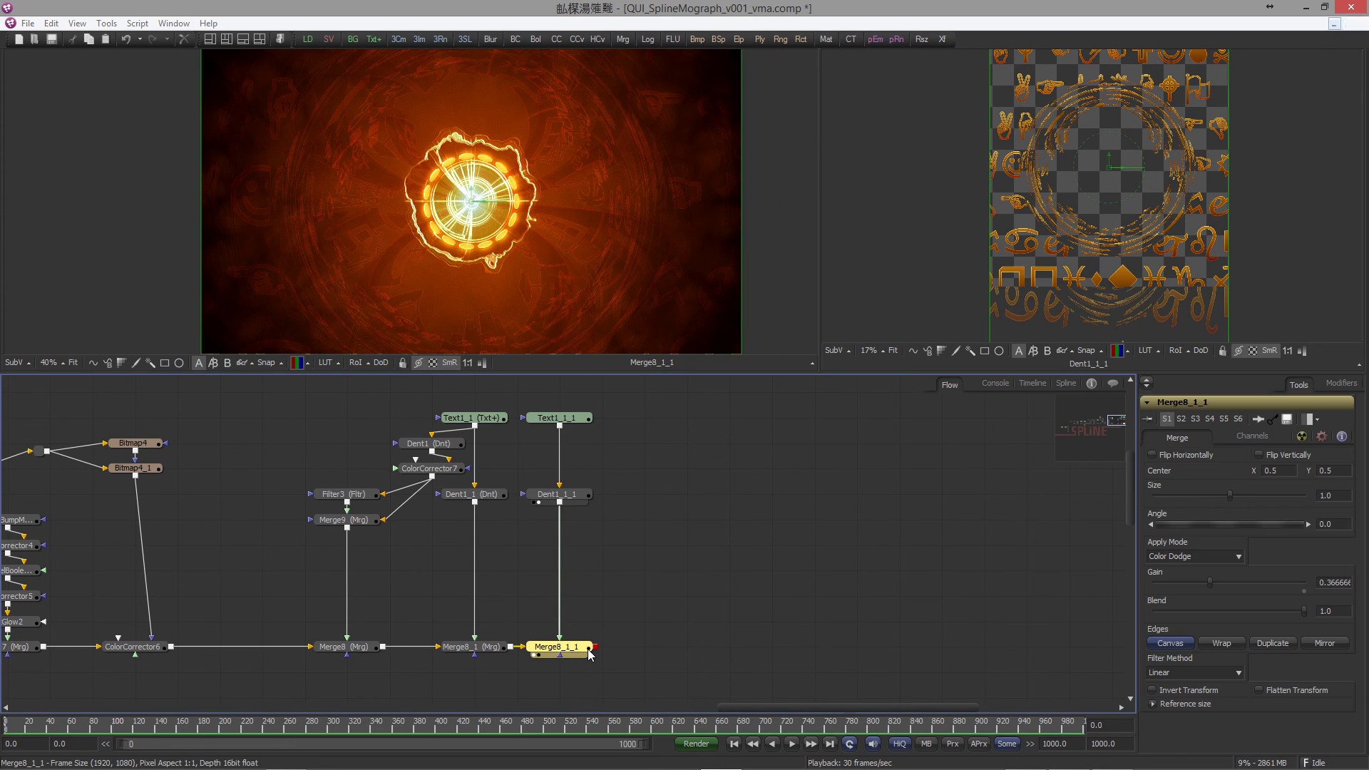
key(ctrl+space)
text(color)
key(Return)
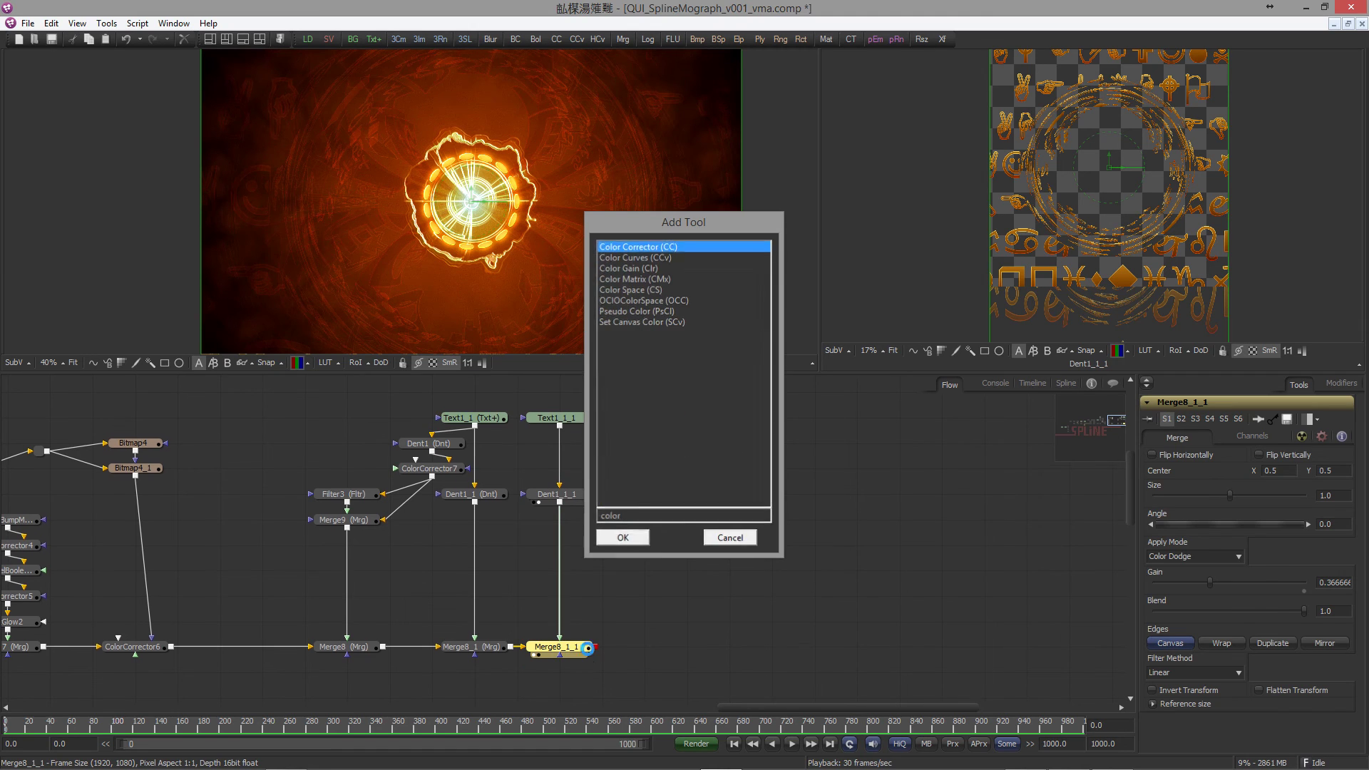
drag(619, 668, 683, 657)
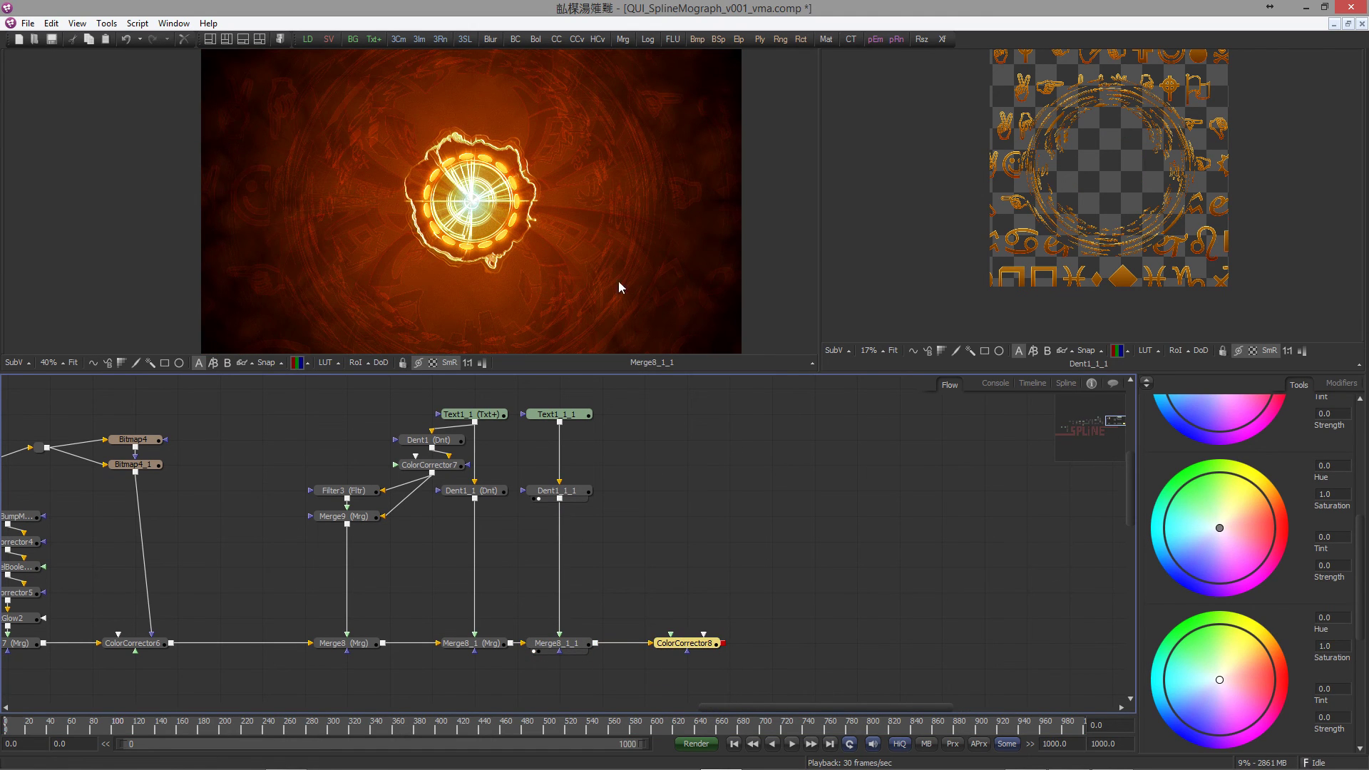
drag(750, 135, 709, 592)
drag(692, 639, 691, 642)
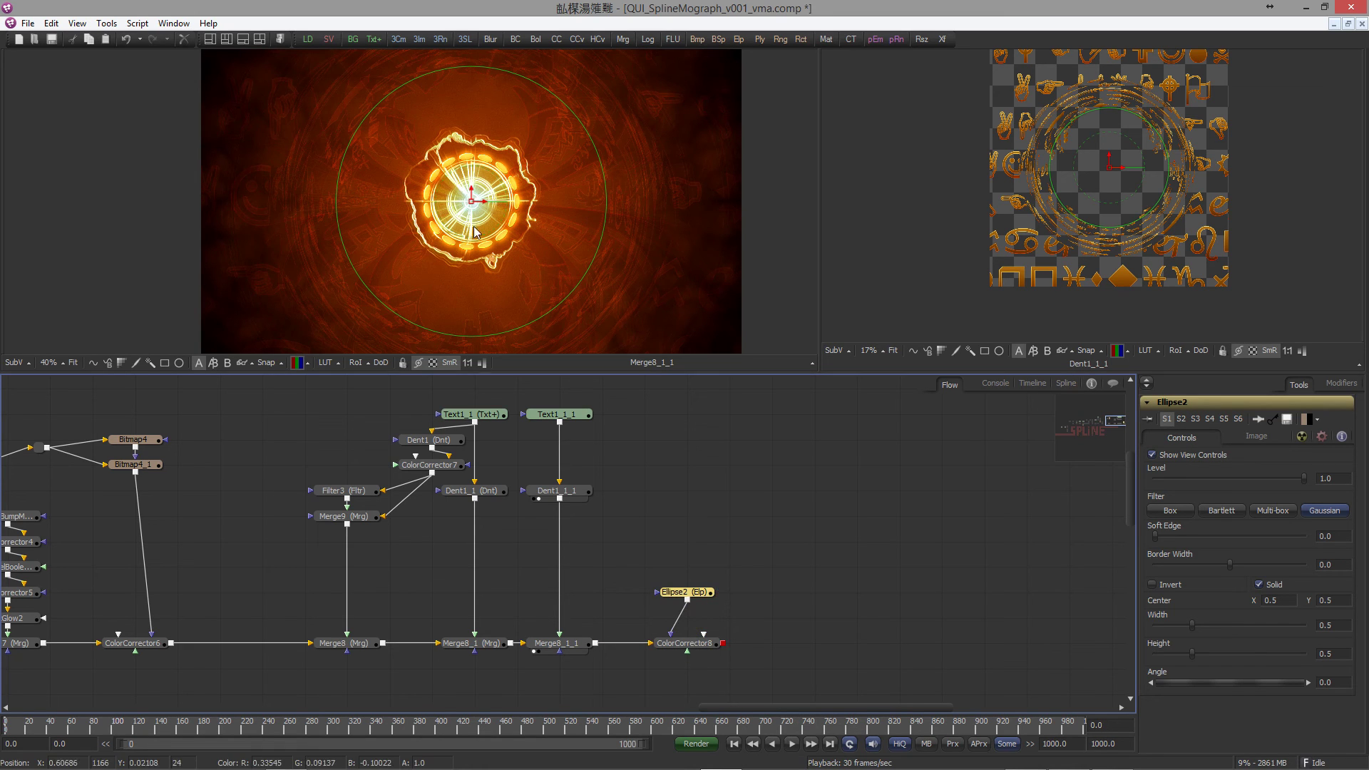
Step: Center Ellipse2 at about 0.61, 0.73, with Width about 0.45, Height about 0.25 and Soft Edge about 0.088
drag(473, 205, 530, 163)
drag(610, 271, 562, 194)
drag(579, 147, 598, 174)
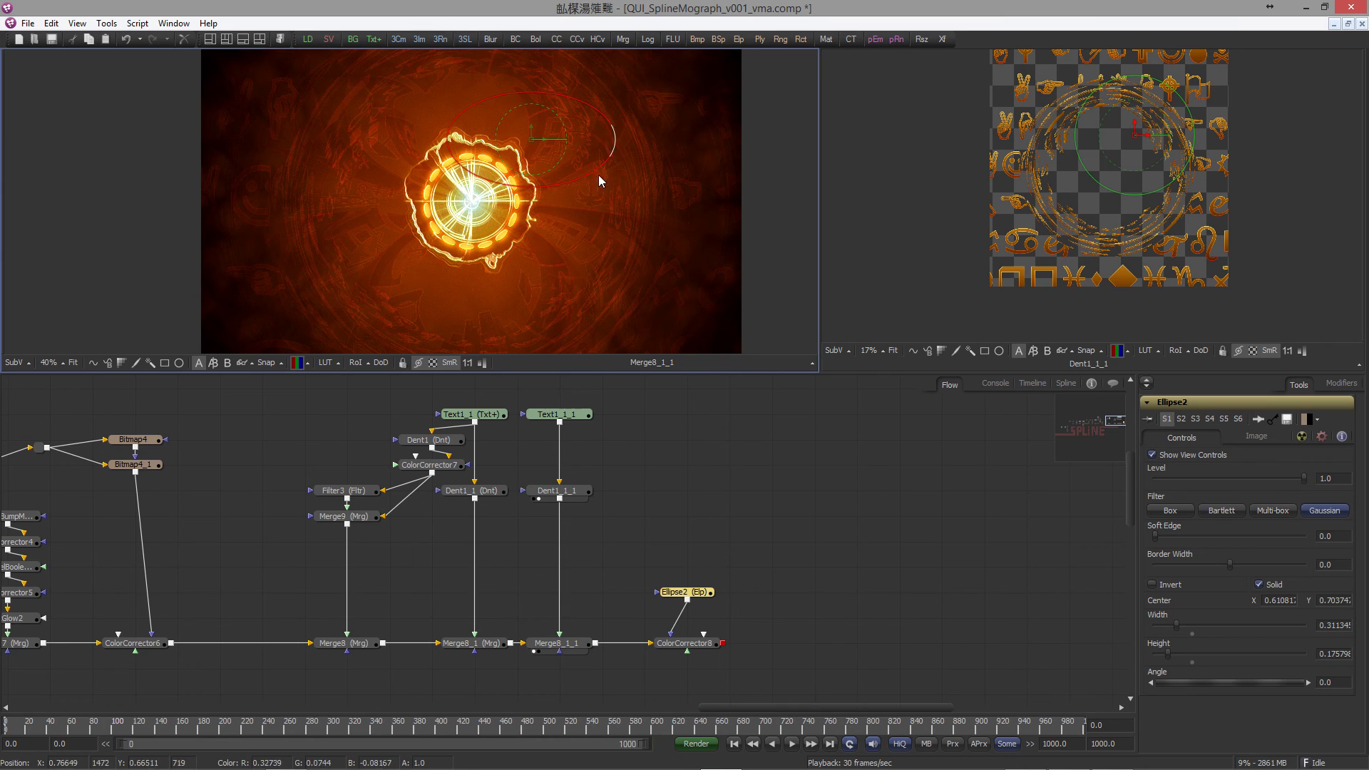
drag(535, 140, 528, 131)
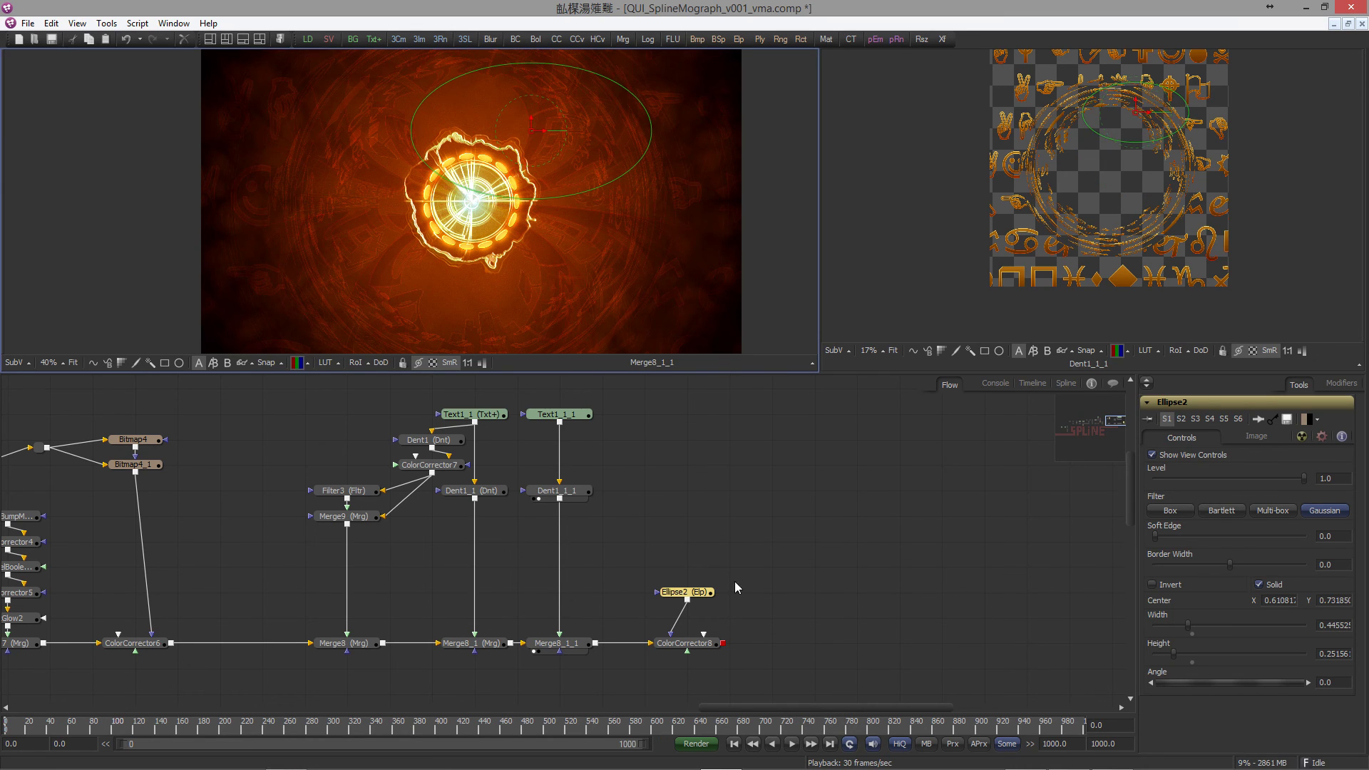
drag(1157, 537, 1220, 537)
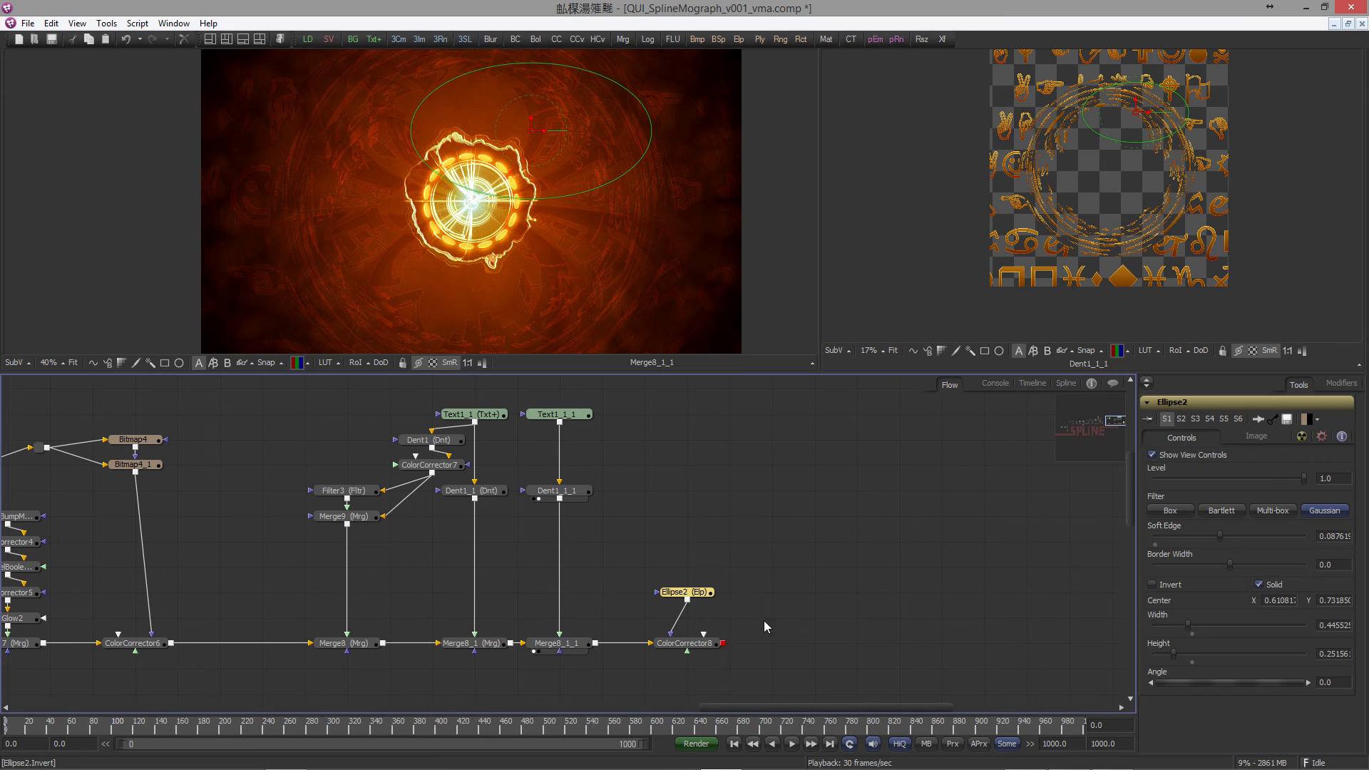
Step: Display ColorCorrector8 in the first viewer and raise its master red gain to about 1.46
click(695, 646)
scroll(1244, 579, down, 10)
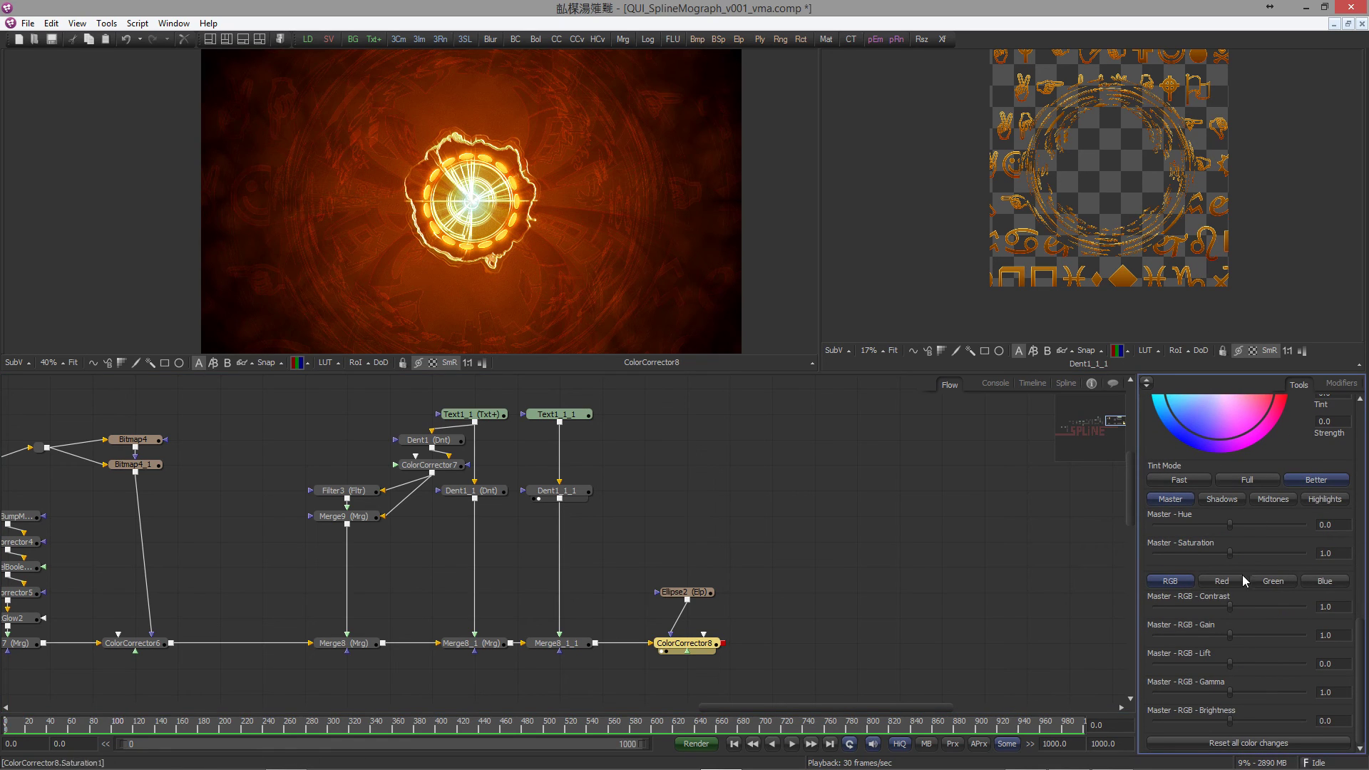
drag(1229, 635, 1240, 635)
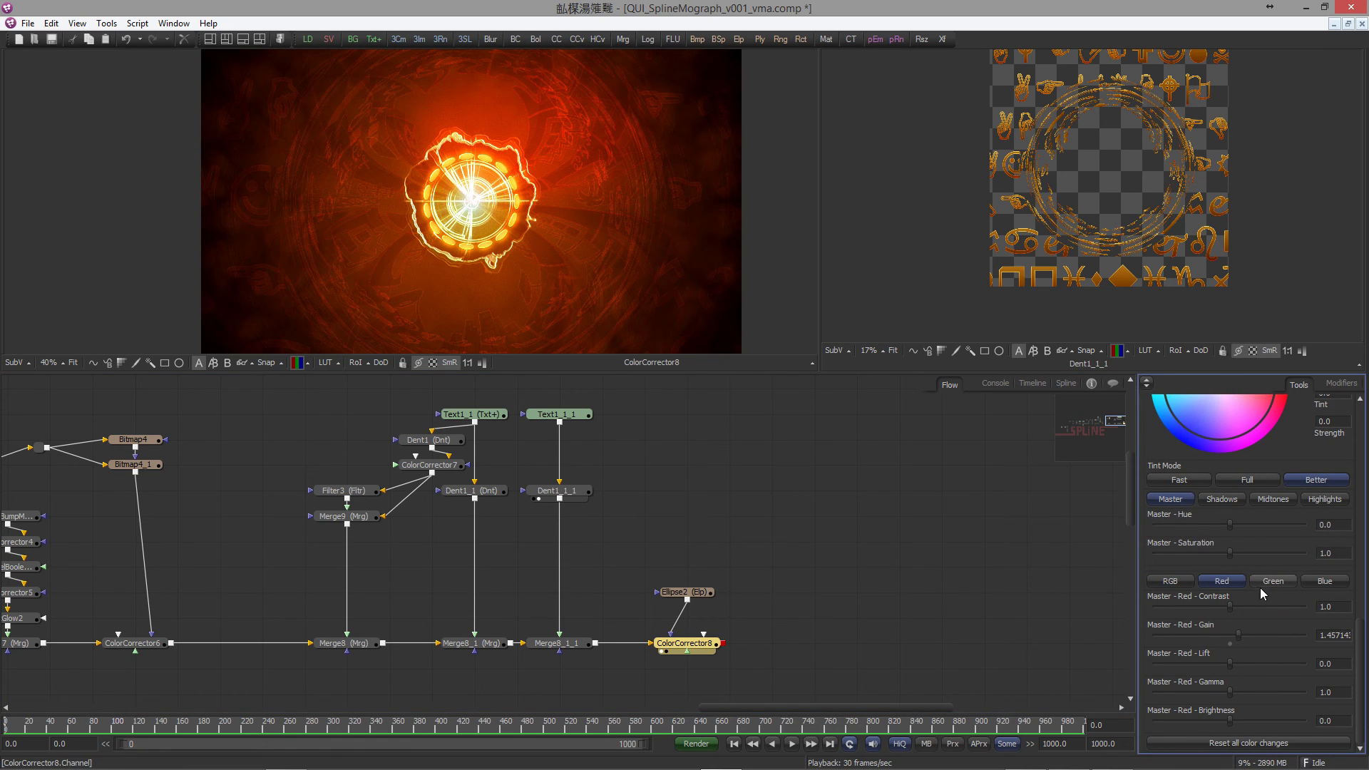
Step: Move the Center of the Ellipse2 mask to about 0.66, 0.70
click(888, 540)
scroll(580, 245, up, 4)
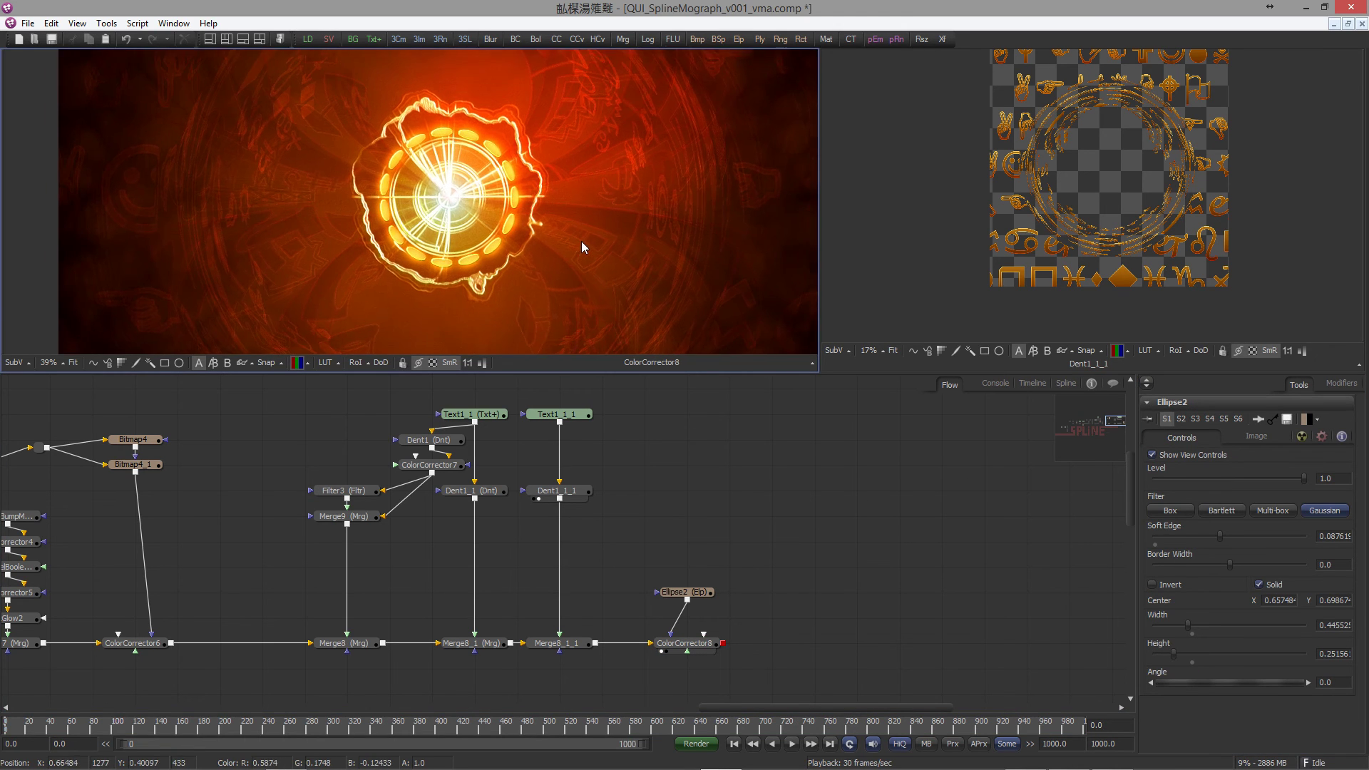
drag(471, 245, 478, 231)
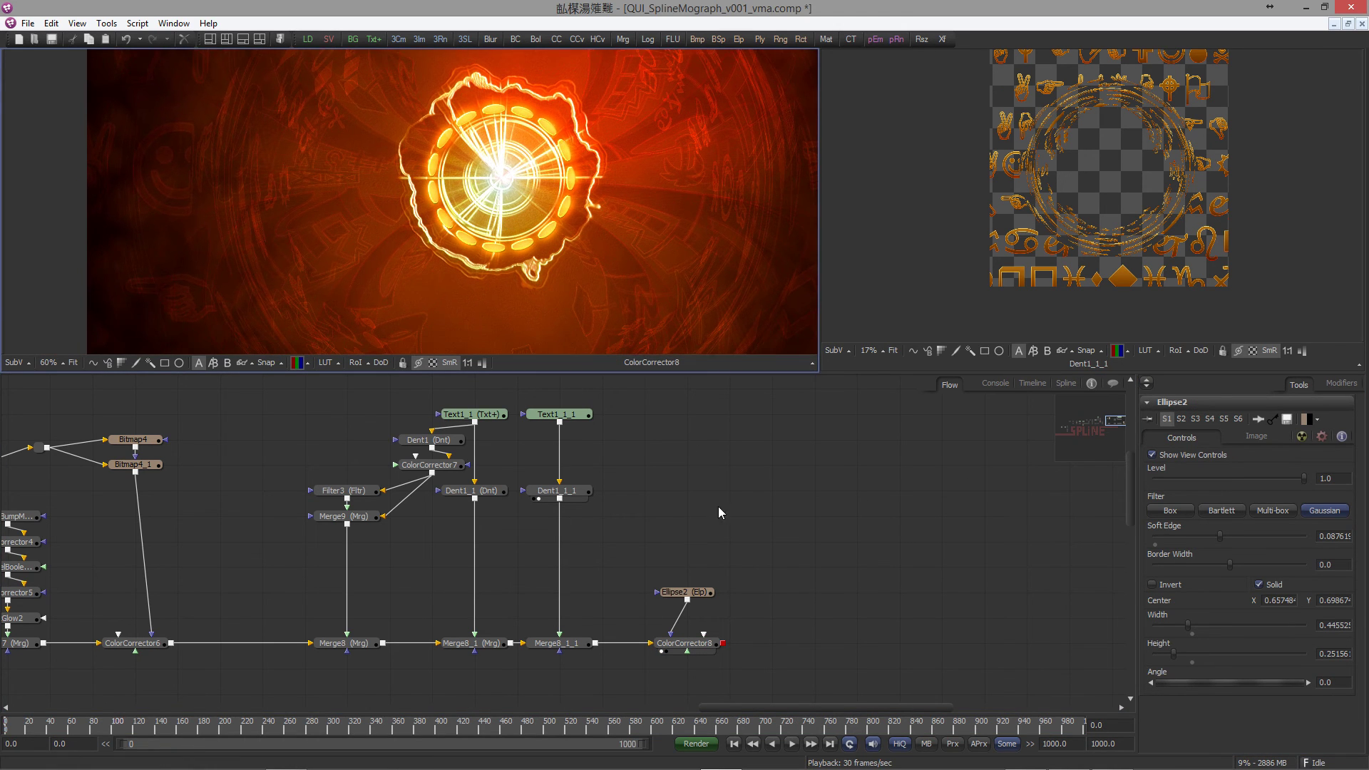
drag(271, 530, 697, 467)
scroll(524, 493, down, 2)
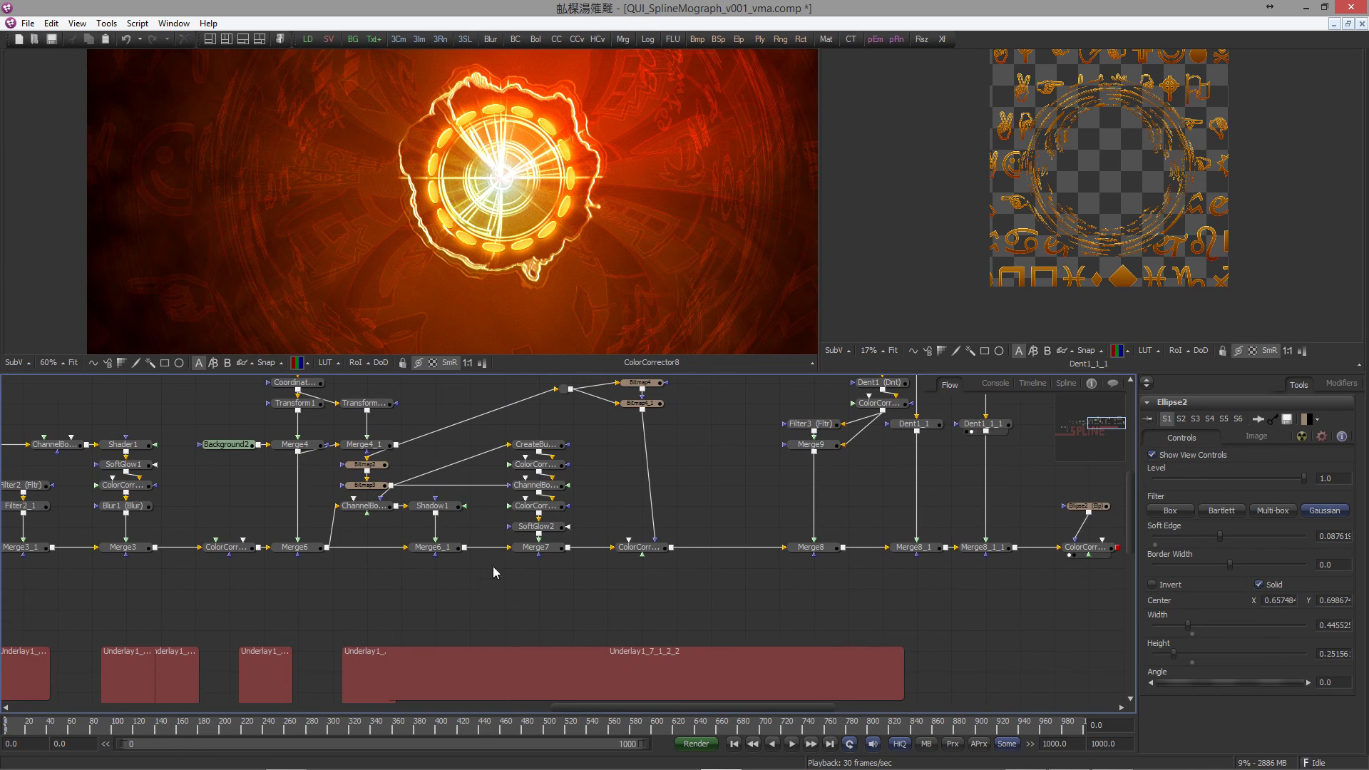
Step: Display Bitmap3 in the second viewer, add a Bitmap mask below the main merge chain and connect Bitmap3's output to it
drag(601, 600, 691, 568)
click(395, 457)
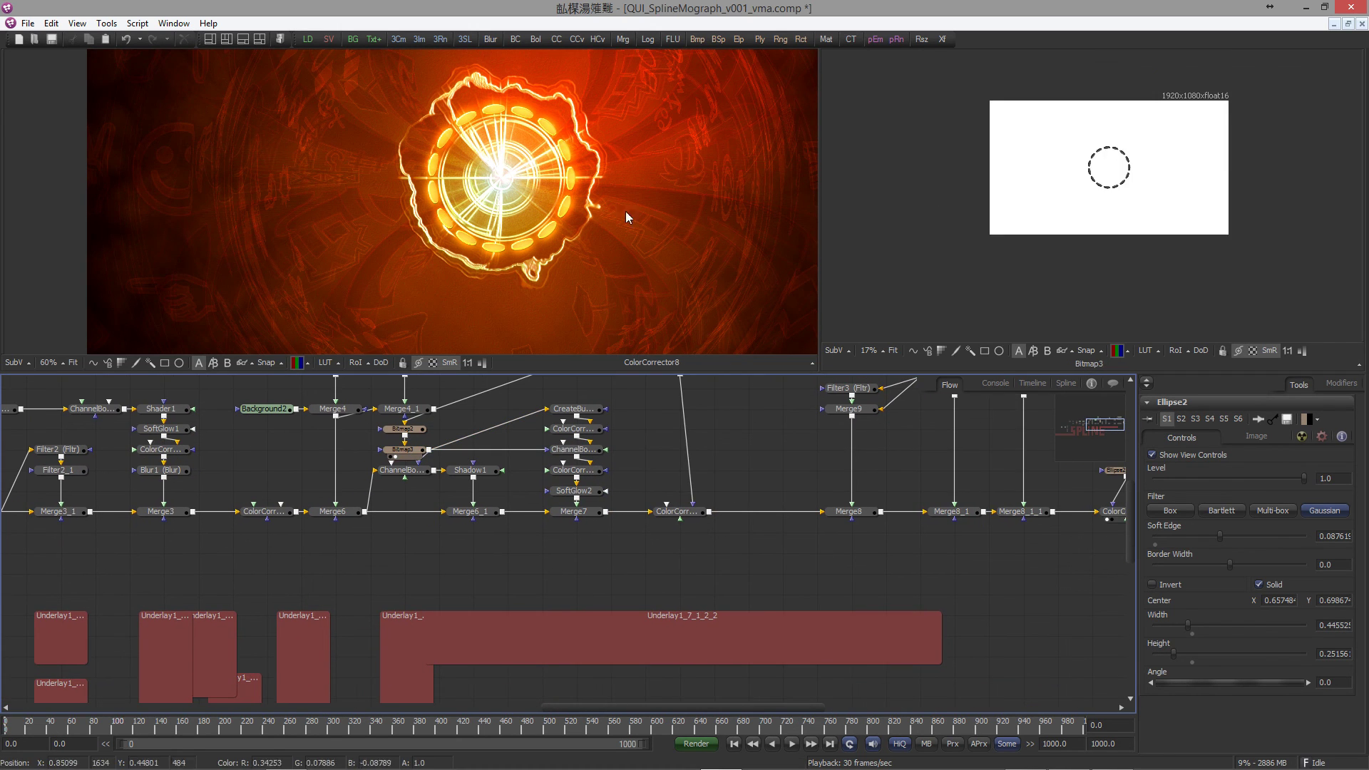
drag(698, 40, 472, 568)
drag(428, 449, 785, 575)
click(461, 561)
drag(871, 547, 461, 525)
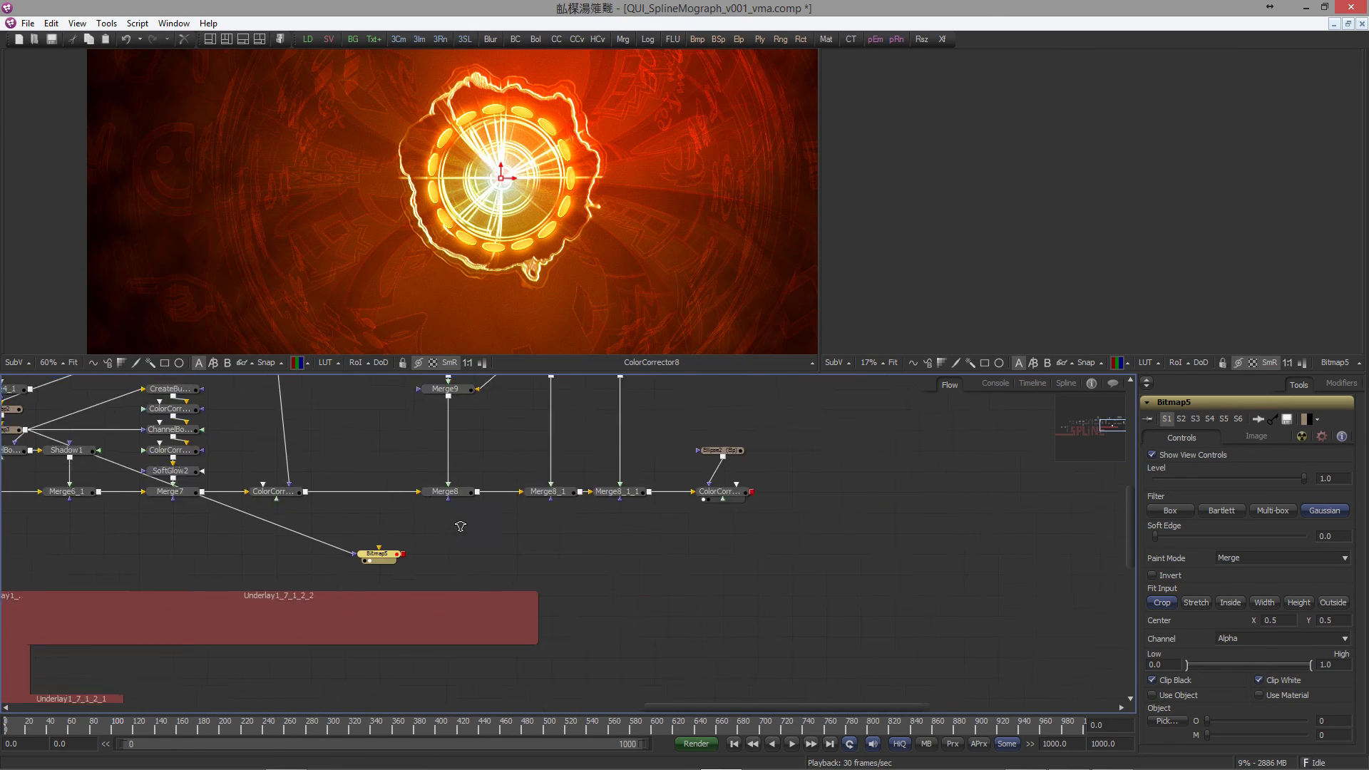
Step: Insert a Color Corrector after ColorCorrector6, connect Bitmap5 as its mask and swap Bitmap5's inputs
scroll(461, 525, up, 1)
key(1)
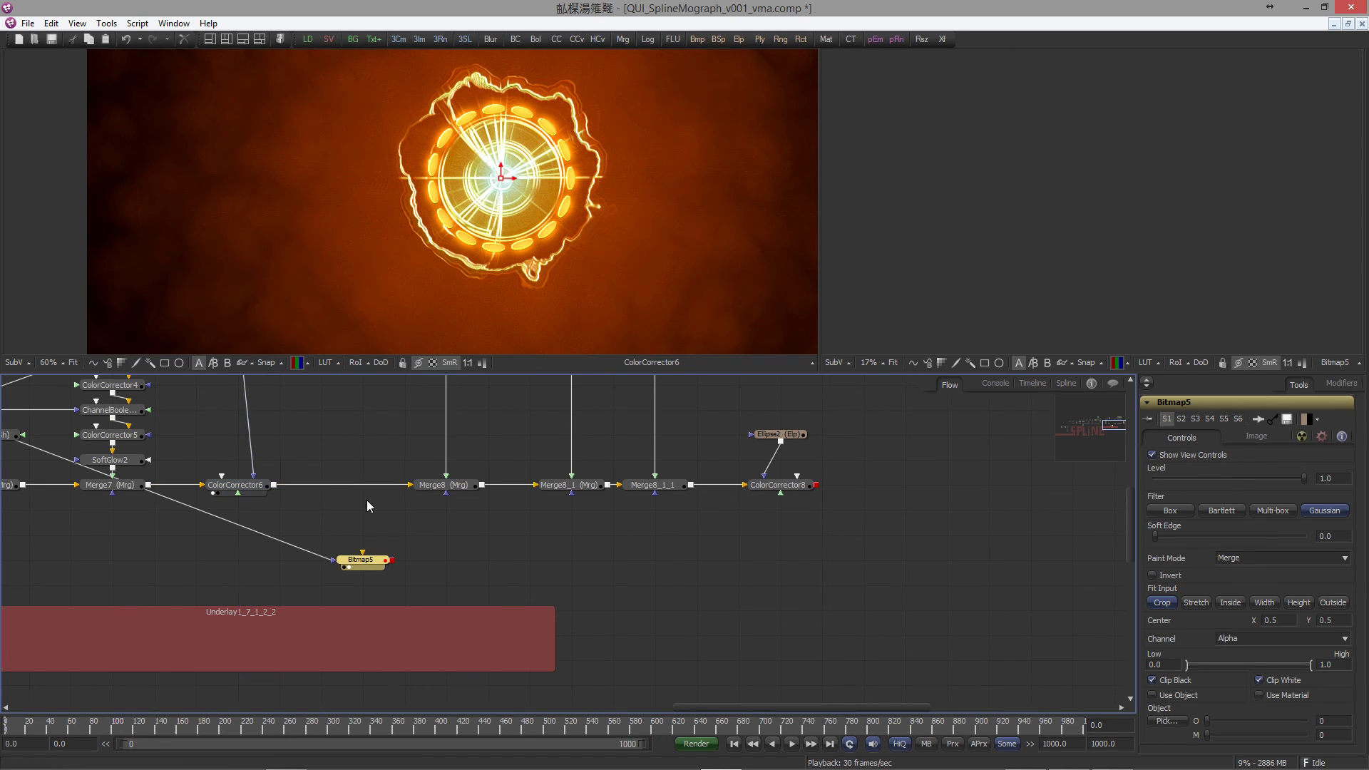
click(253, 485)
key(ctrl+space)
text(cc)
key(Return)
drag(393, 560, 362, 486)
drag(382, 563, 333, 536)
key(ctrl+t)
Step: Slightly soften Bitmap5, insert another Bitmap after it and set that one's Low to about 0.435 while showing it in the second viewer
scroll(1108, 176, up, 5)
drag(1155, 536, 1160, 538)
drag(697, 40, 345, 509)
drag(1310, 646, 1245, 651)
drag(360, 509, 998, 250)
drag(1192, 646, 1247, 648)
Step: Display ColorCorrector9 in the first viewer and set its master RGB gain to about 0.9 and red gain to about 1.27
click(360, 485)
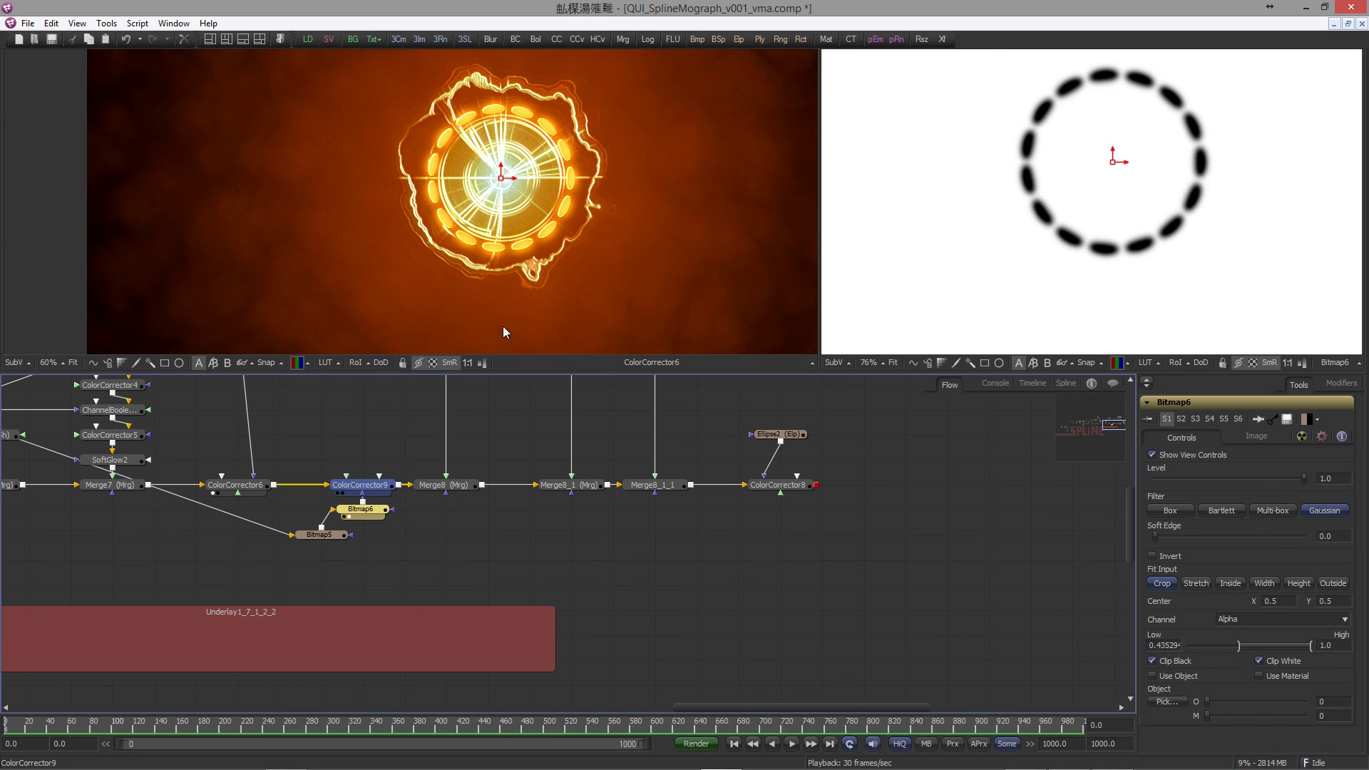
key(1)
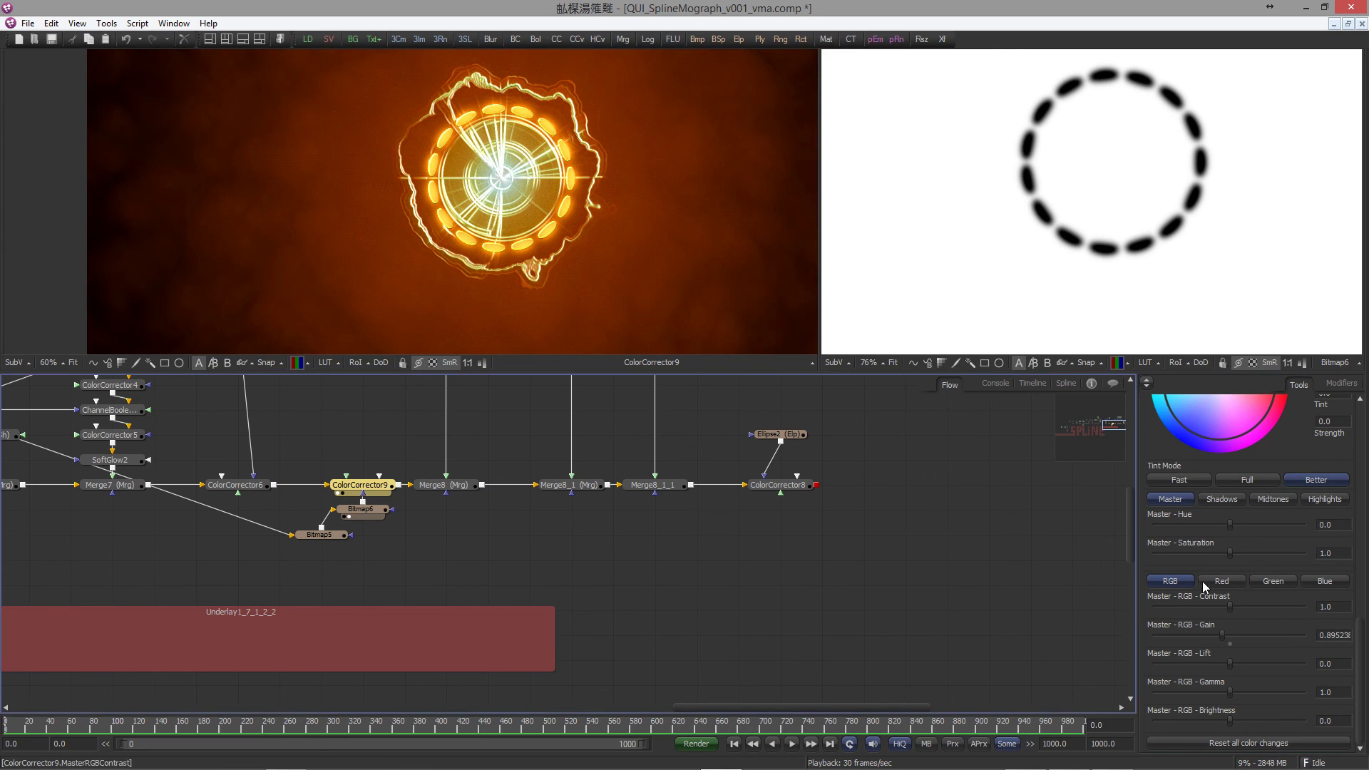
click(1221, 581)
drag(1229, 635, 1255, 635)
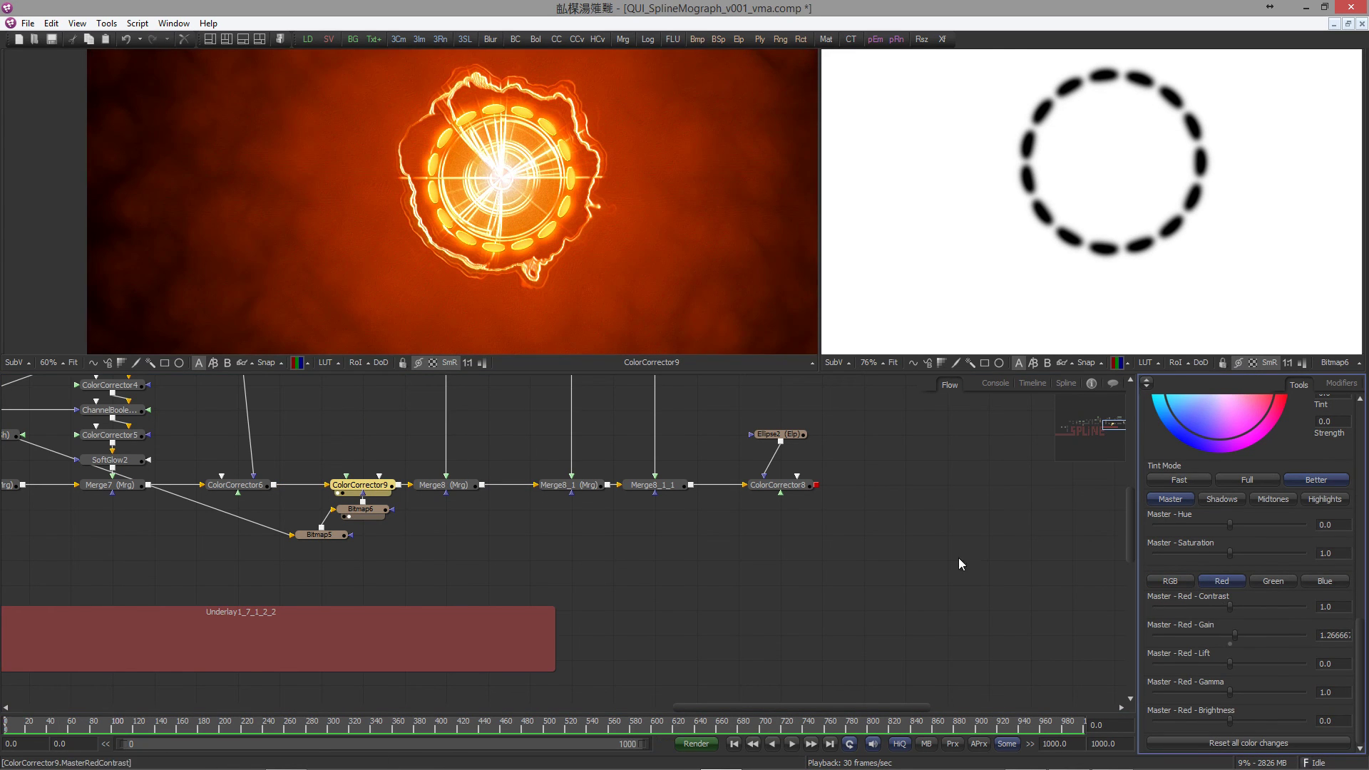
Step: Invert the Bitmap6 mask and raise ColorCorrector9's master red gain to about 4.31
click(360, 509)
click(1155, 557)
click(388, 488)
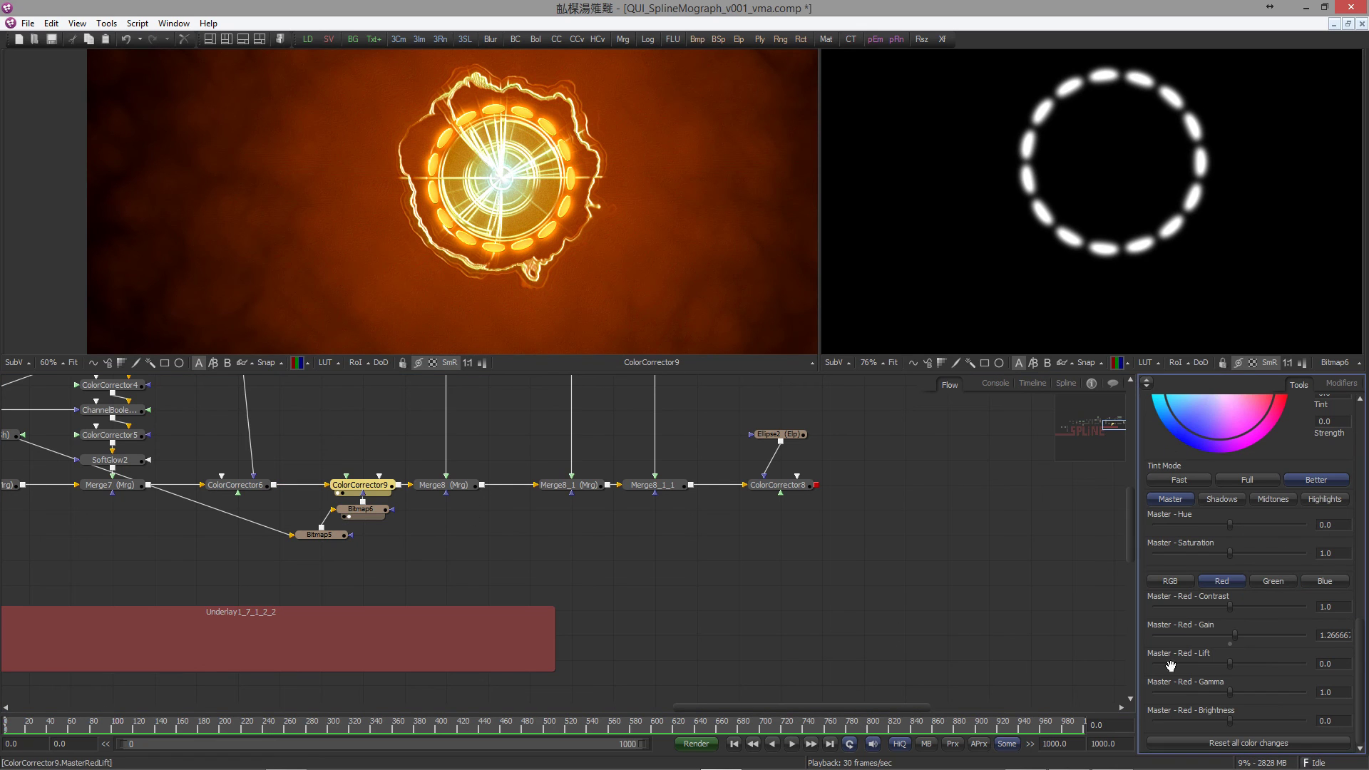
mouse_move(1264, 630)
mouse_down()
mouse_move(1231, 636)
mouse_move(1261, 636)
mouse_up()
scroll(615, 169, up, 3)
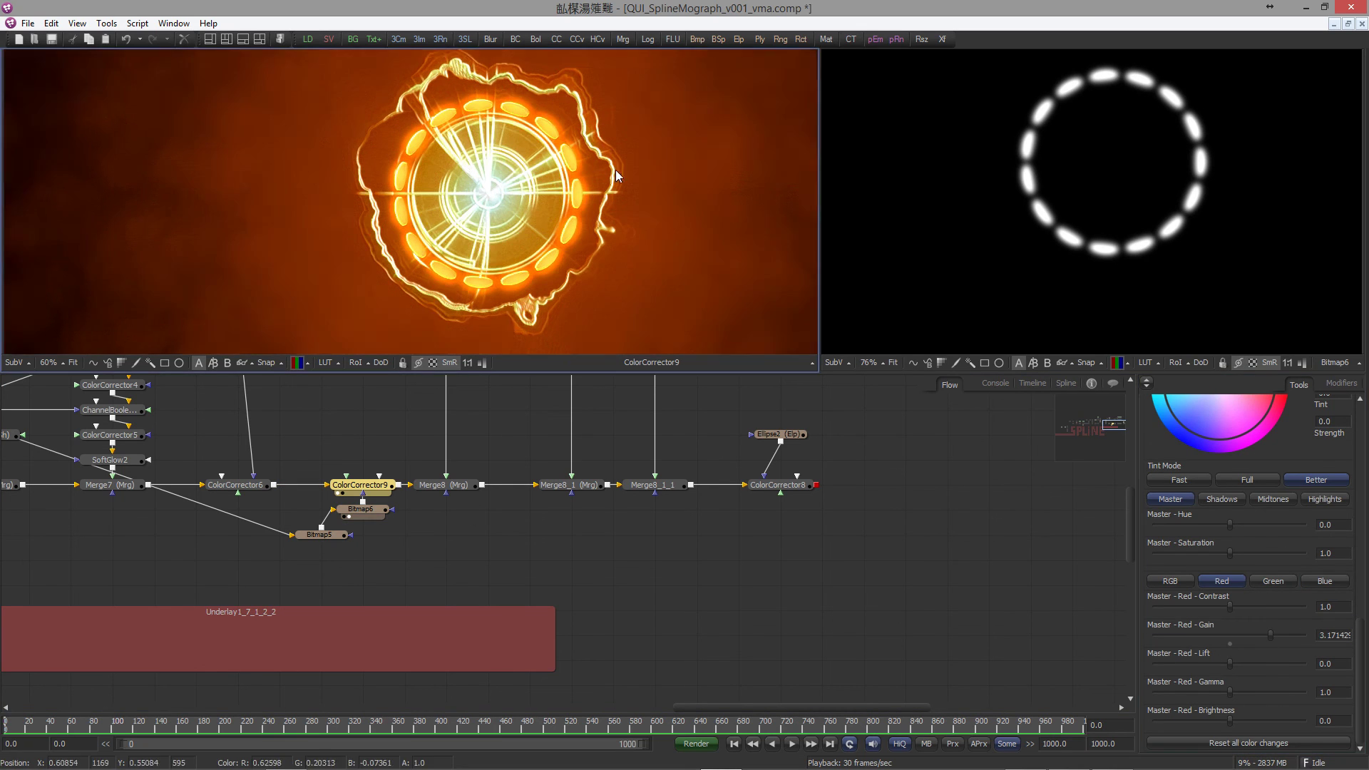
click(1295, 632)
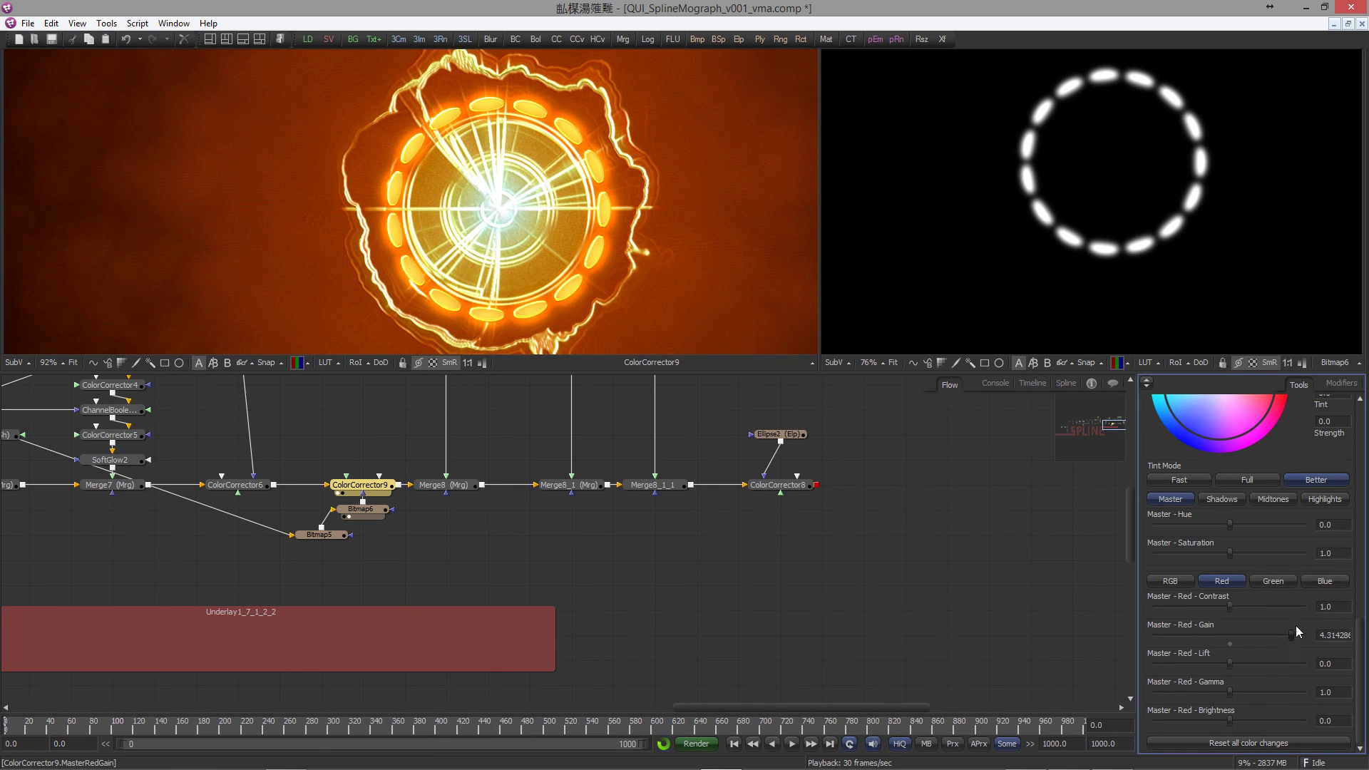
Step: Switch Bitmap6 to the Red channel with Low about 0.52, and line up both Bitmap masks below ColorCorrector9
click(375, 511)
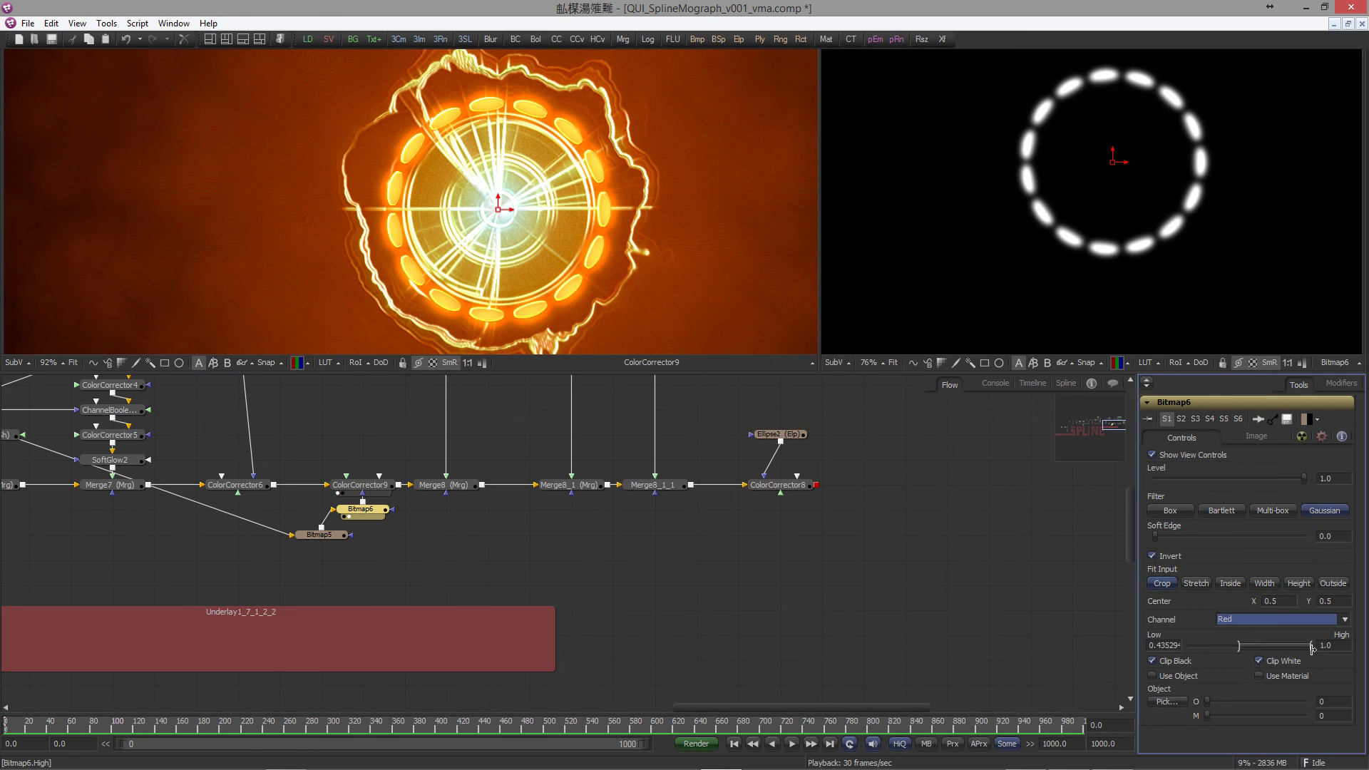
mouse_move(1236, 647)
mouse_down()
mouse_move(1297, 648)
mouse_move(1248, 648)
mouse_up()
drag(320, 535, 278, 560)
drag(361, 509, 361, 560)
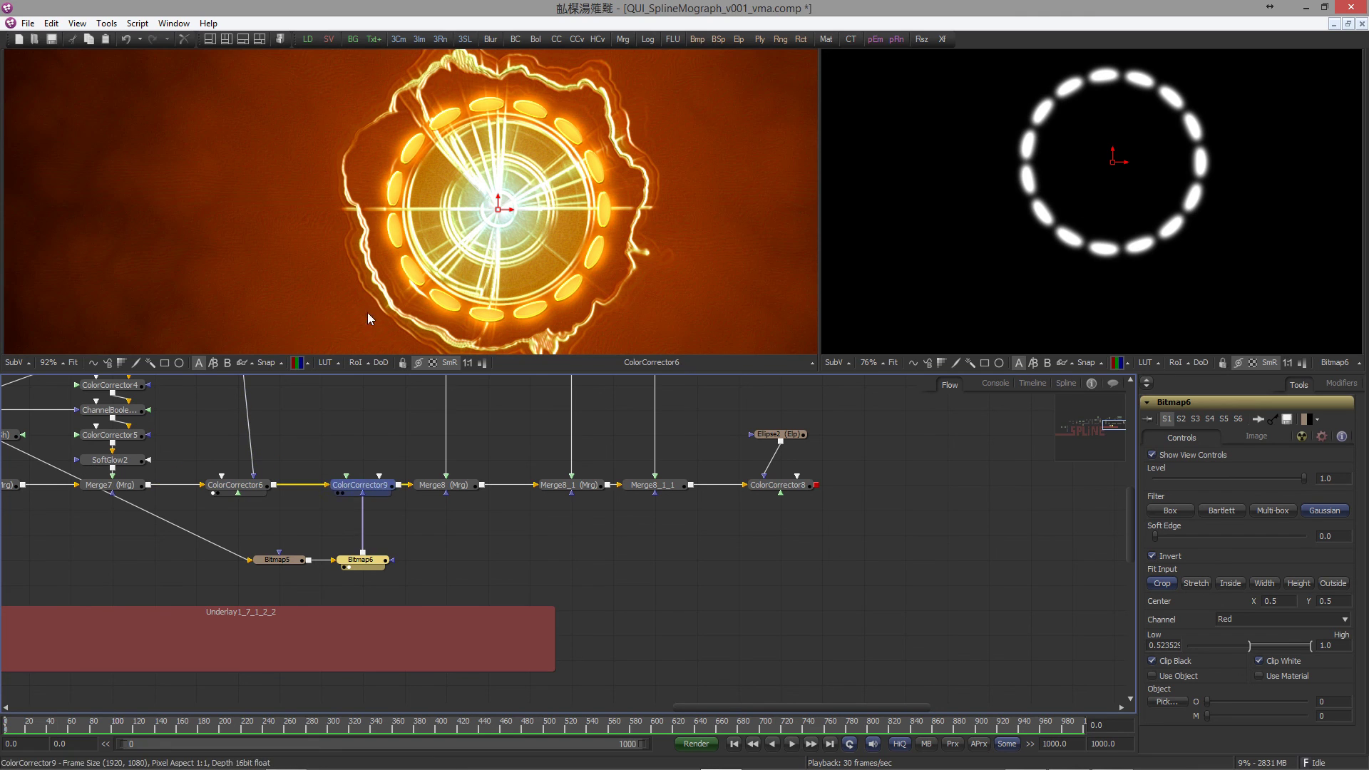
Step: Set ColorCorrector9's master green gain to about 1.11
click(385, 490)
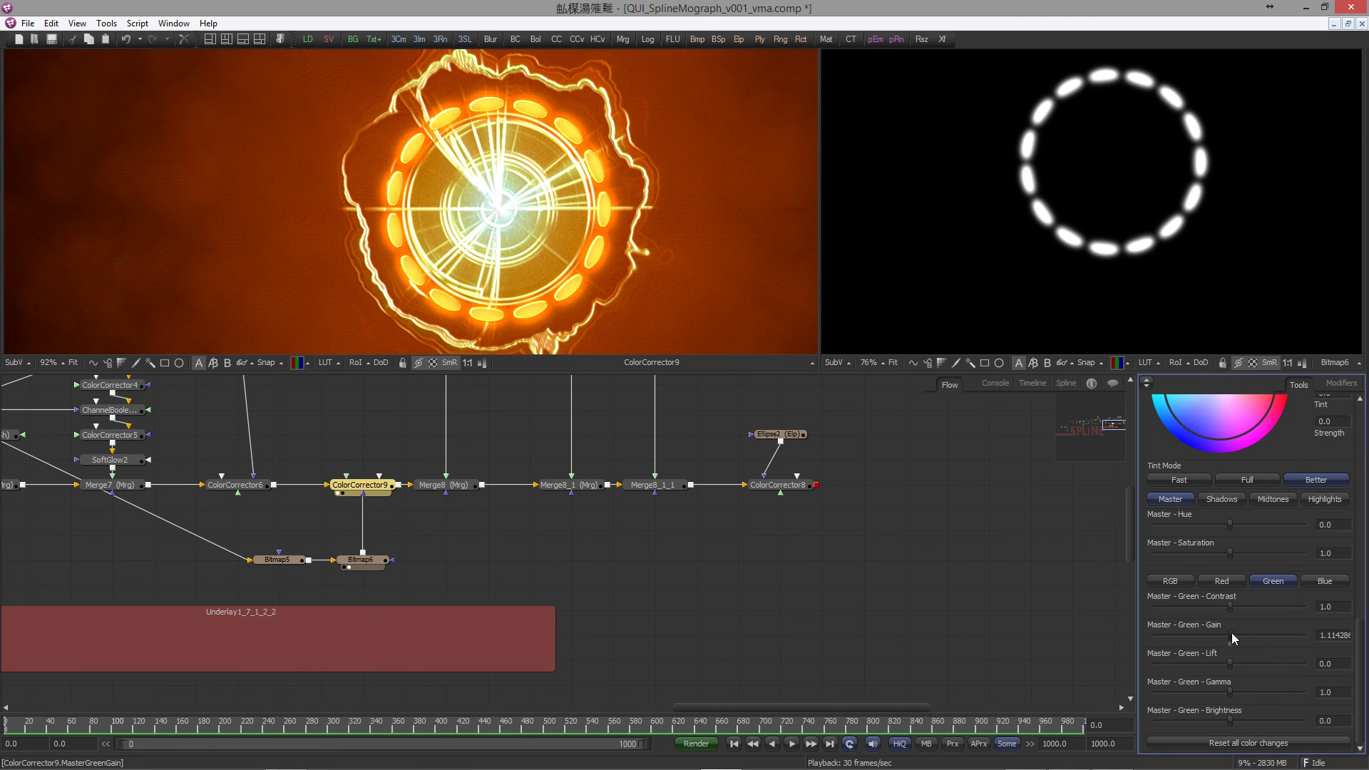
scroll(722, 422, down, 2)
drag(770, 395, 404, 598)
drag(450, 578, 548, 579)
scroll(427, 521, up, 2)
Step: Insert a Soft Glow after ColorCorrector9, mask it with Bitmap6 and display it in the first viewer
click(367, 495)
key(ctrl+space)
text(soft)
key(Return)
drag(369, 573, 465, 499)
key(1)
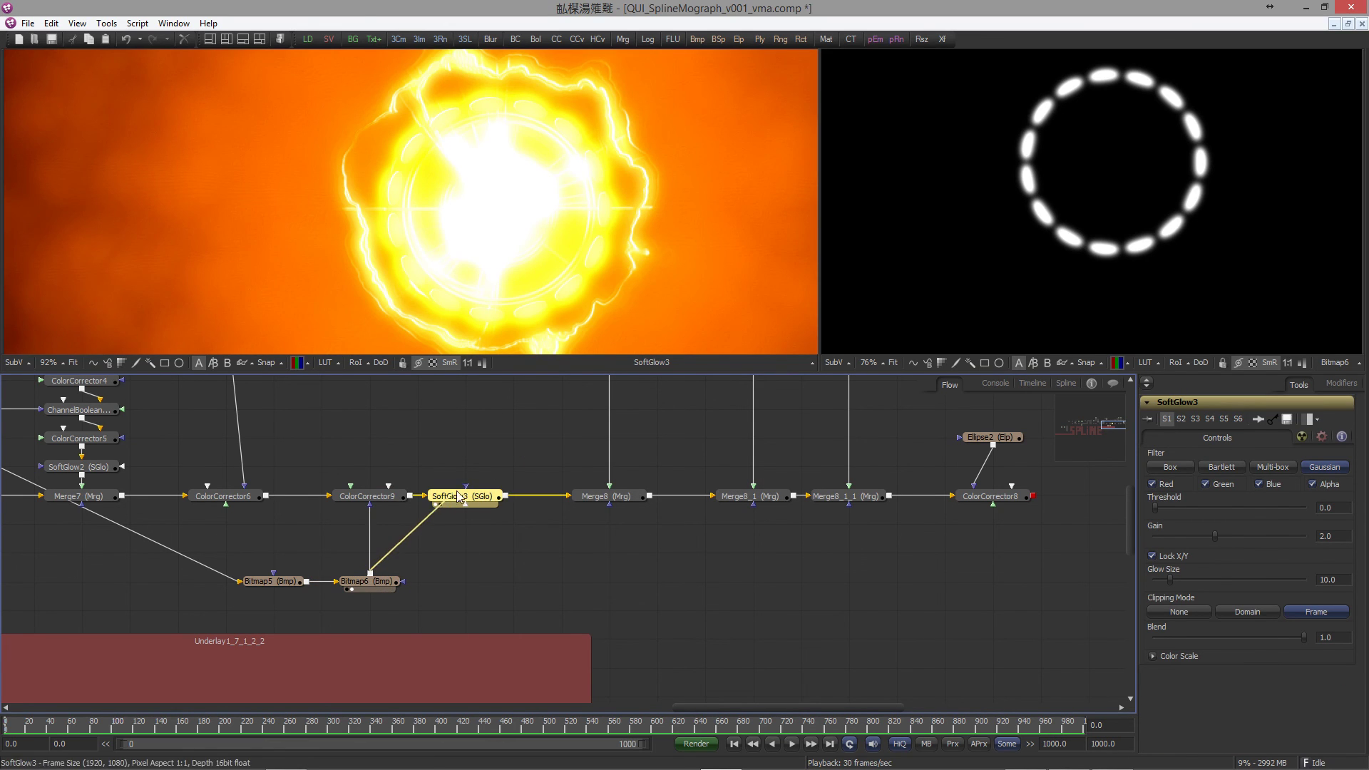
Step: Set SoftGlow3's Threshold to about 0.23, Green Scale to 0.76, Blue Scale to 0.73 and Gain to about 1.26
drag(1156, 507, 1189, 509)
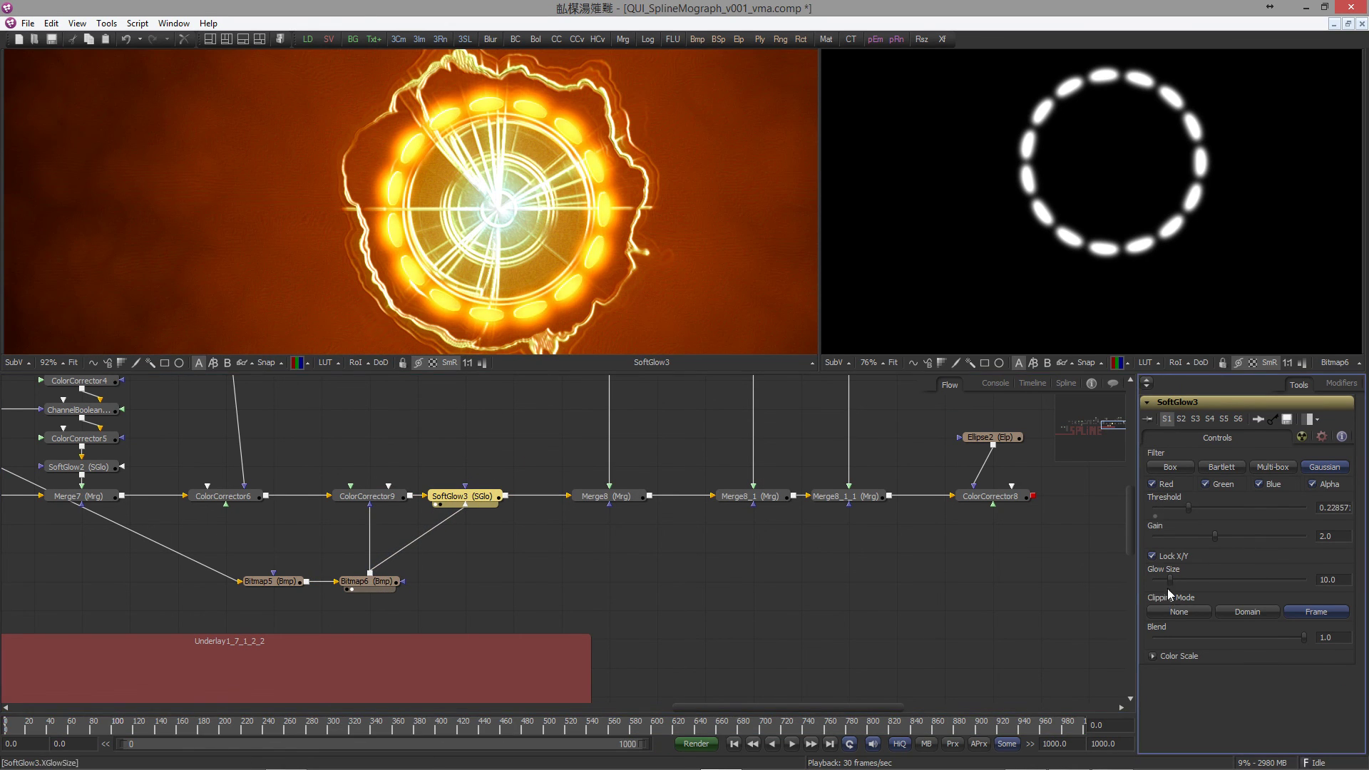
click(1159, 656)
drag(1243, 695, 1243, 598)
drag(1218, 683, 1214, 711)
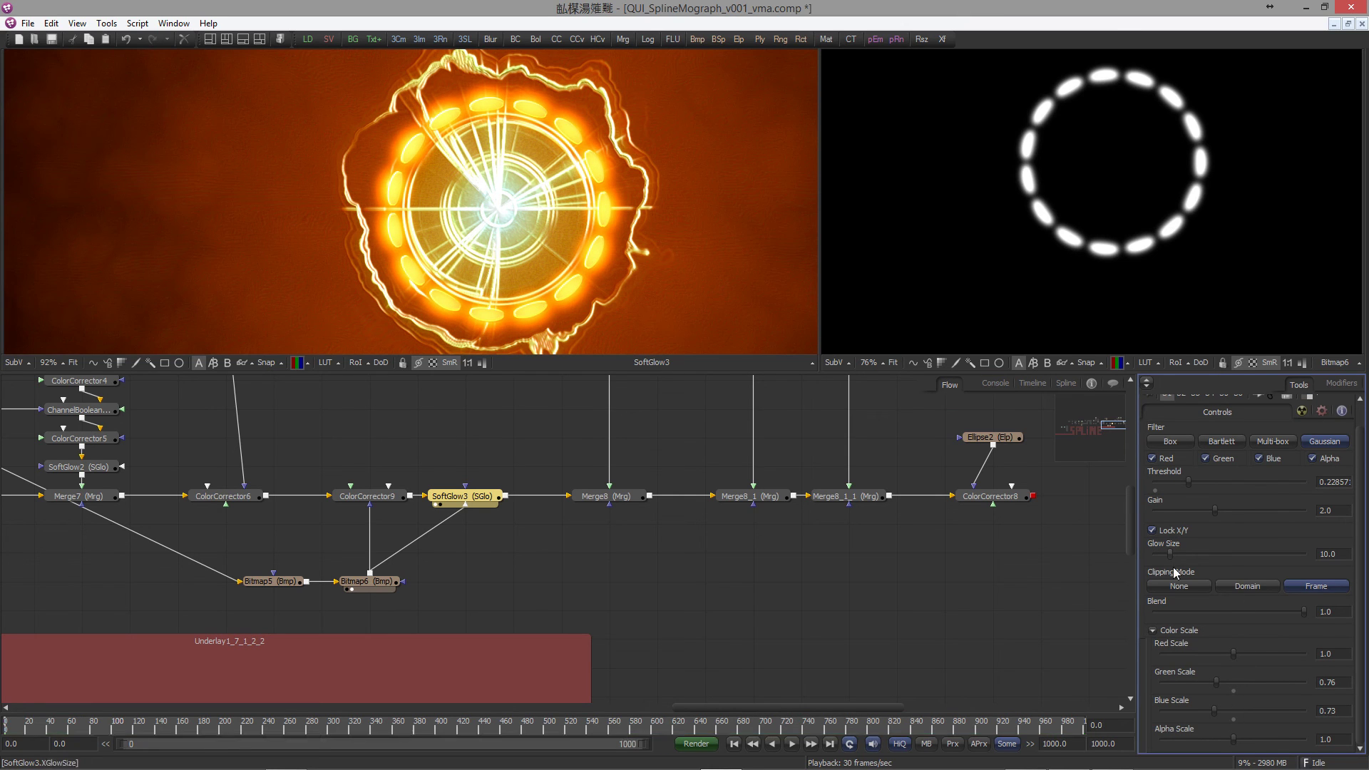
drag(1215, 511, 1196, 511)
Step: Review the composite in the first viewer from Merge8 through the downstream merges to ColorCorrector8
click(587, 506)
click(580, 503)
drag(760, 465, 666, 483)
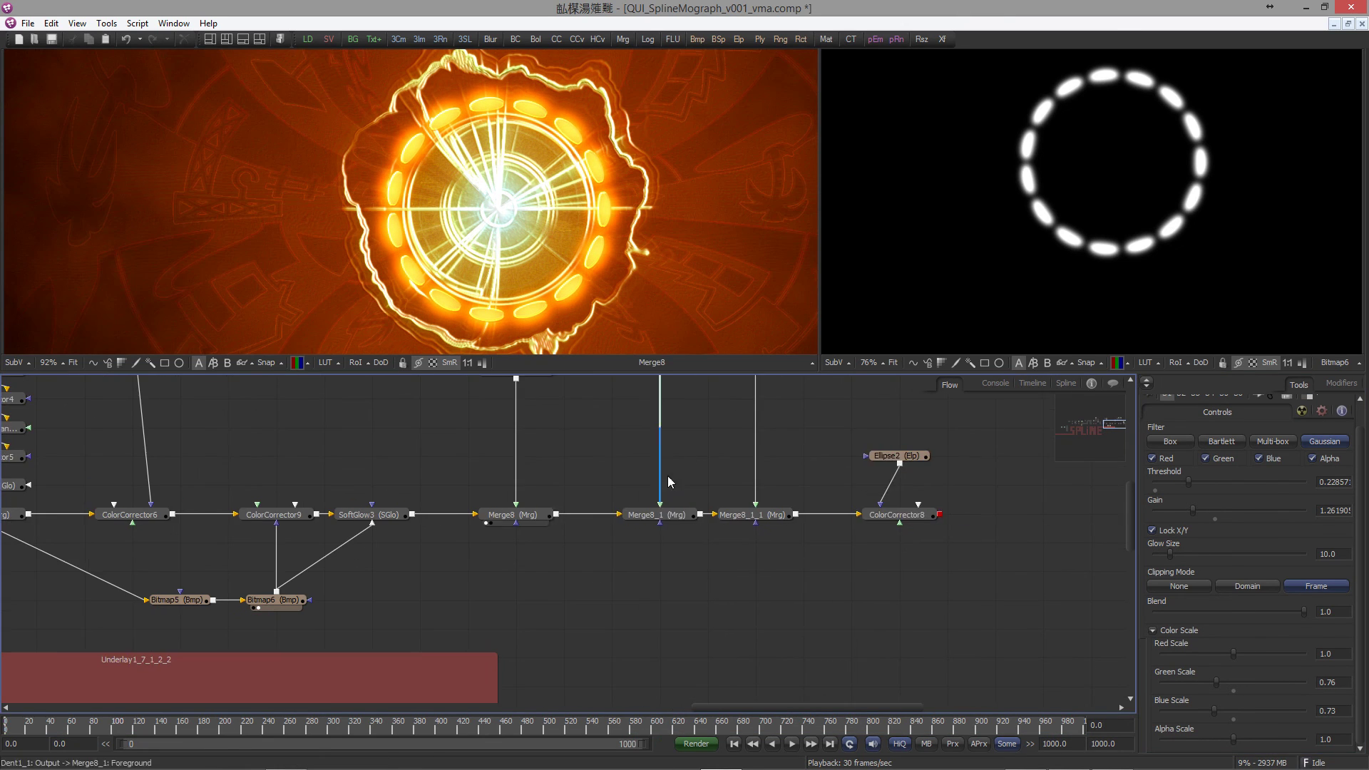
click(629, 522)
drag(798, 513, 703, 530)
click(632, 539)
drag(800, 527, 555, 602)
click(738, 587)
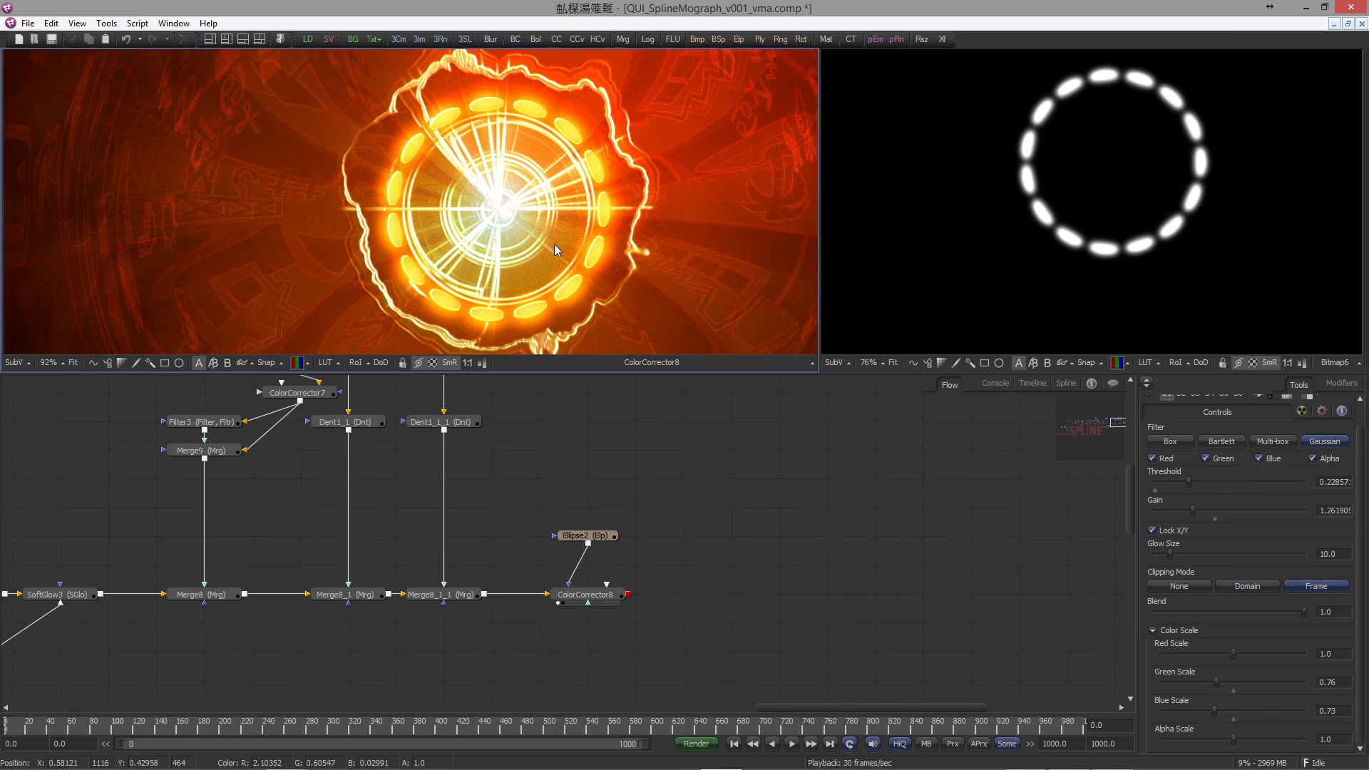
drag(499, 208, 490, 198)
Step: Add a Glow after ColorCorrector8, display it in the first viewer and set Glow Size to about 7.6 and Glow to about 0.06
click(605, 598)
key(ctrl+space)
text(glo)
key(Return)
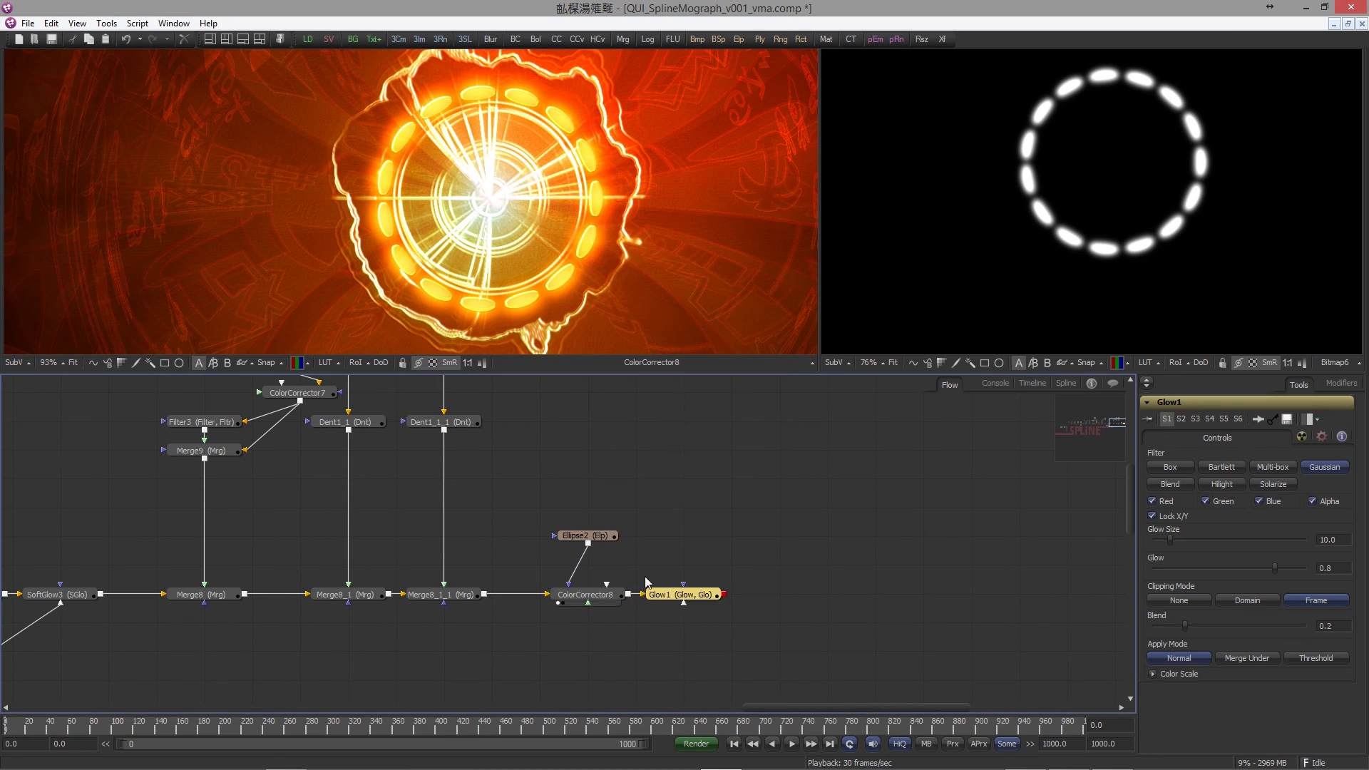
key(1)
drag(1273, 568, 1170, 568)
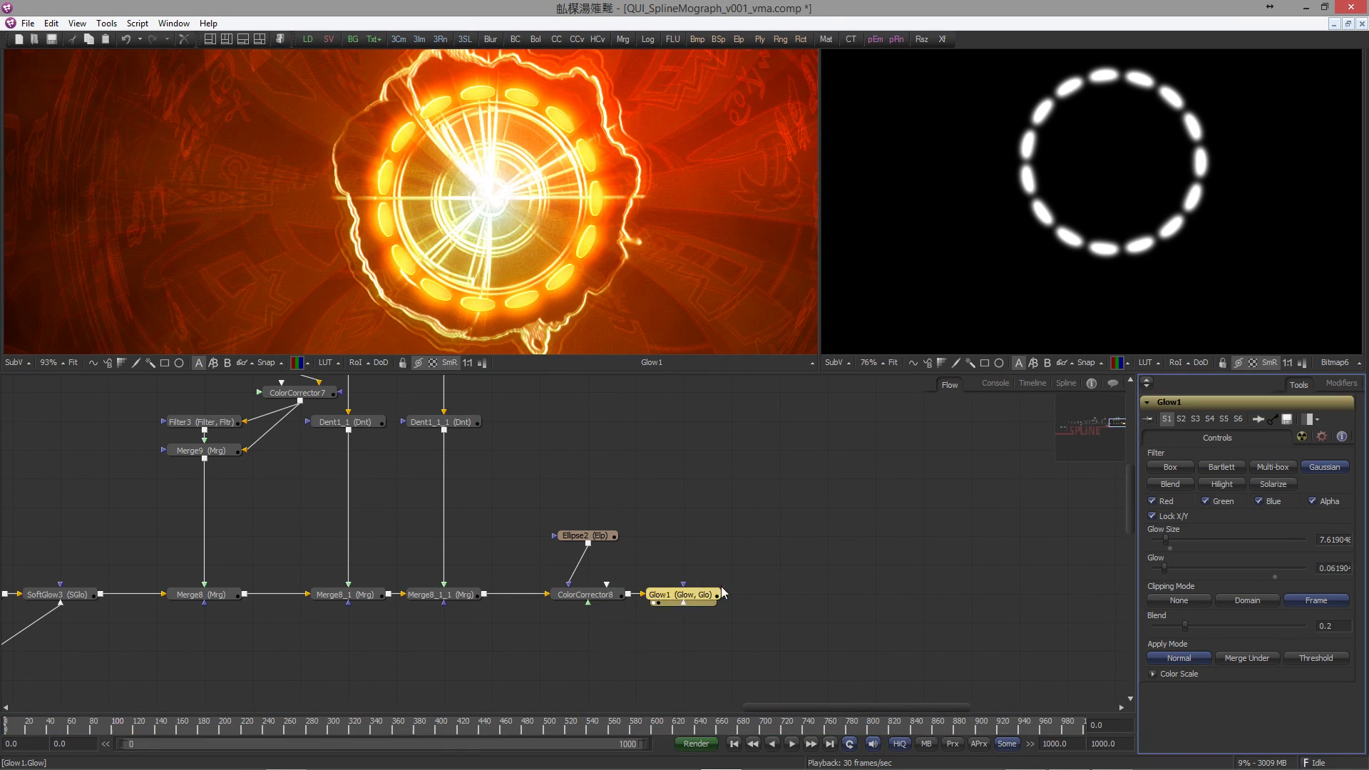
Step: Add an Unsharp Mask after Glow1 with Gain 0.5 and check the whole image in the first viewer
click(690, 595)
key(ctrl+space)
text(unsh)
key(Return)
key(1)
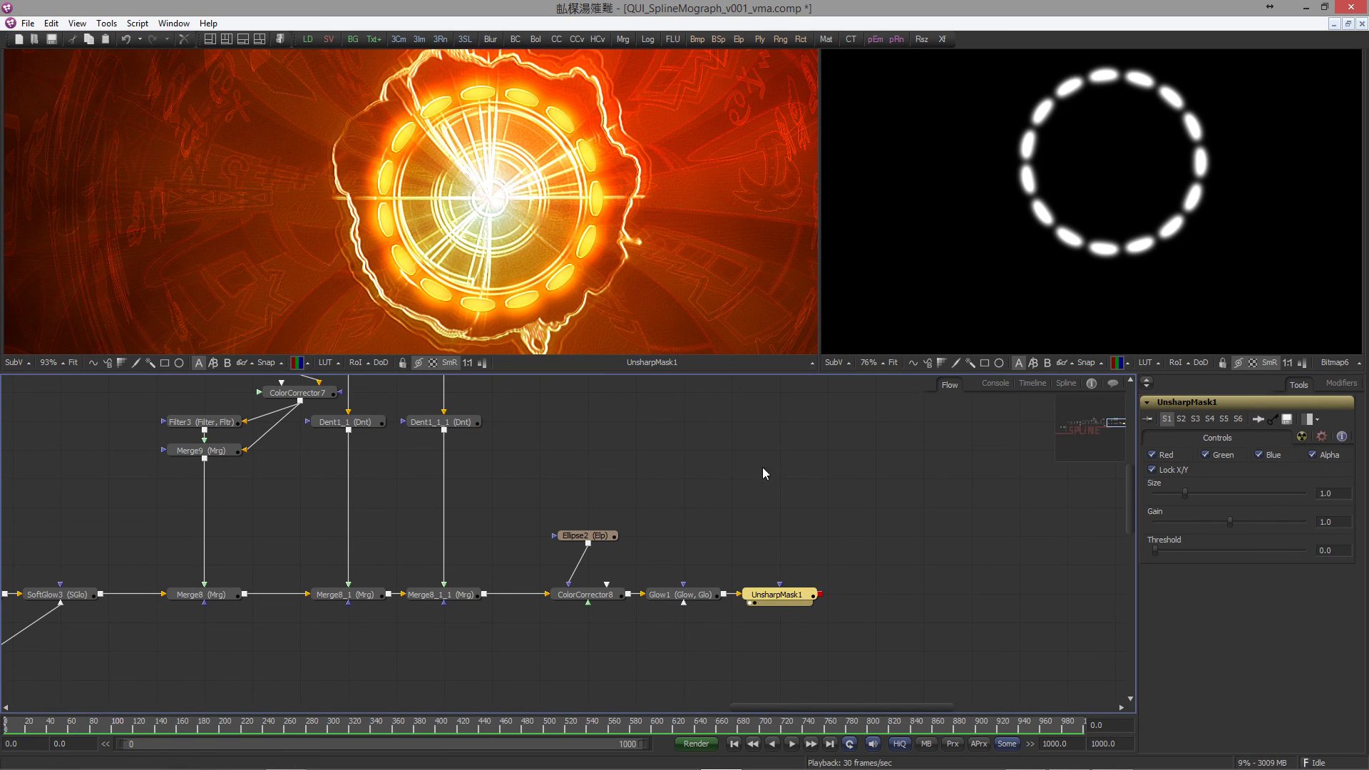
double_click(1326, 522)
text(0.5)
key(Return)
scroll(372, 272, down, 2)
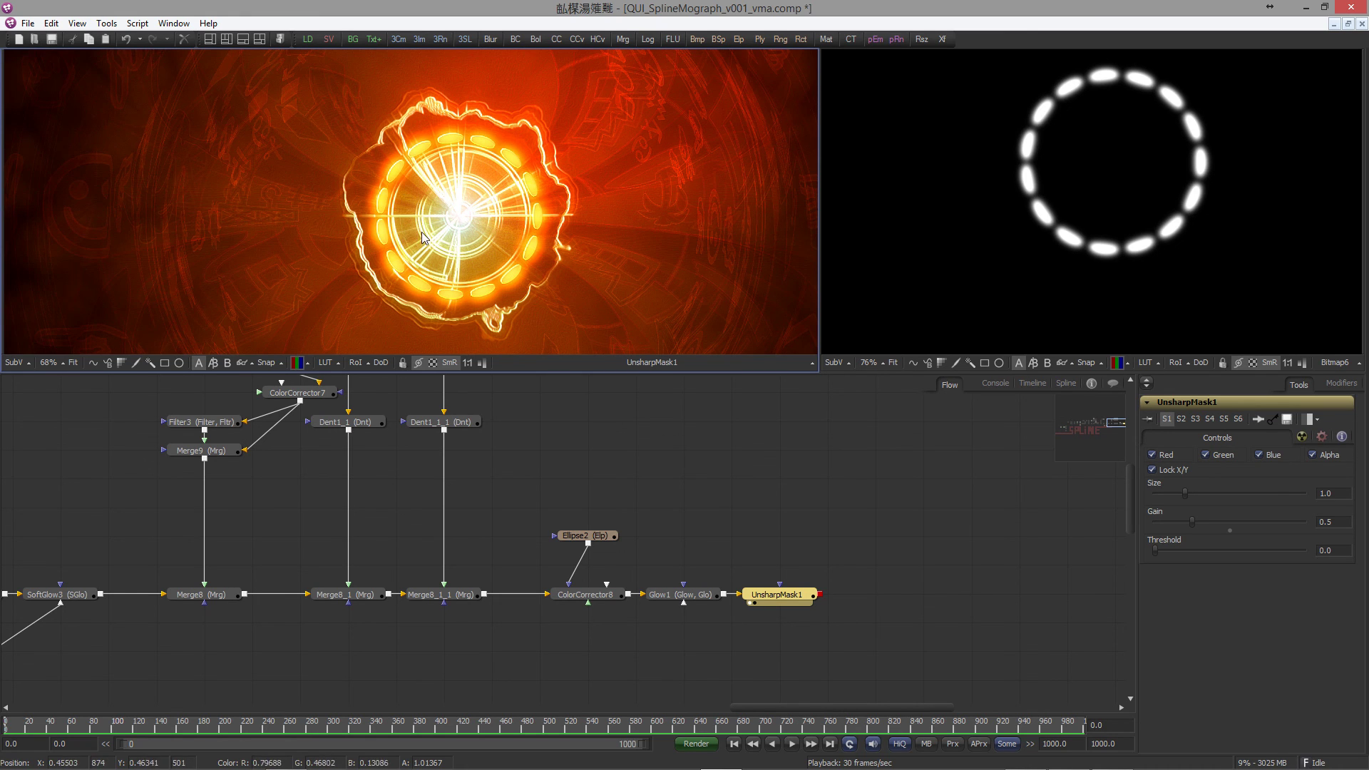
scroll(506, 270, down, 3)
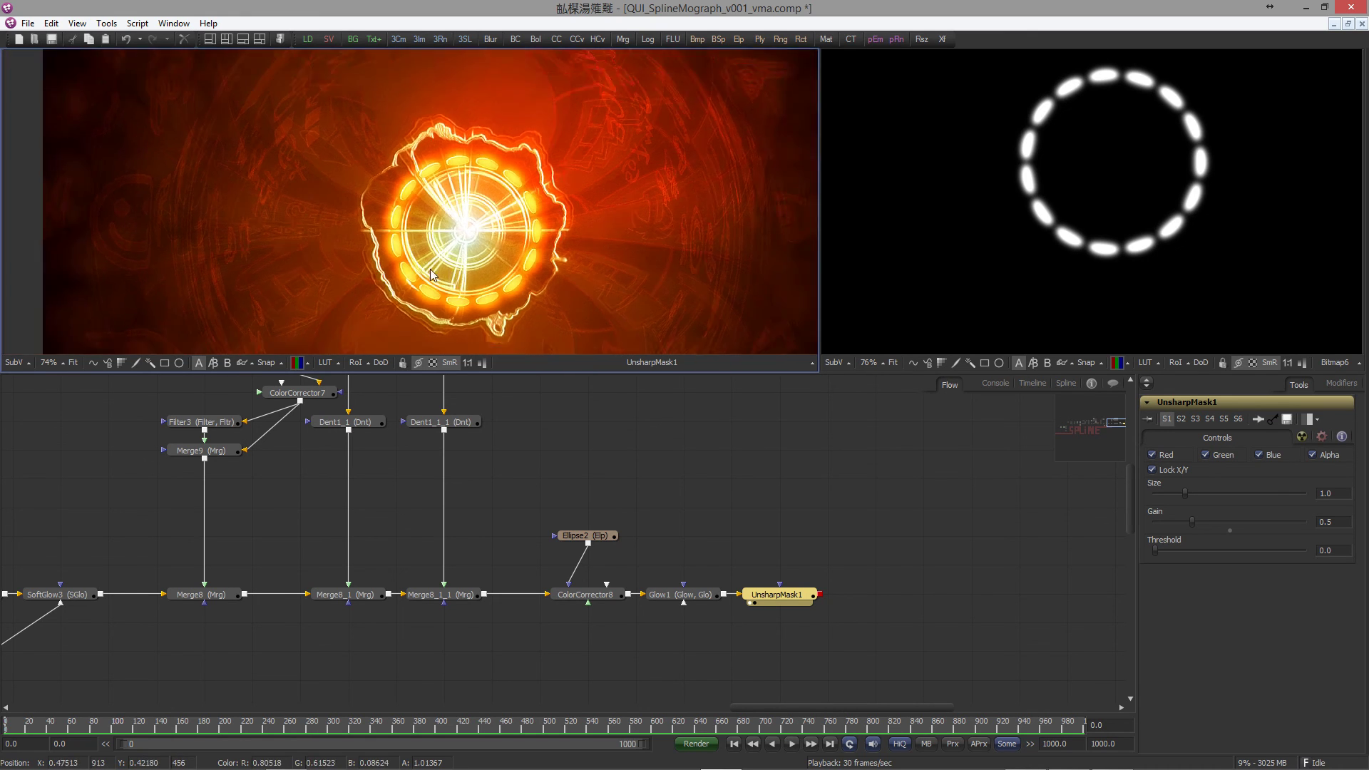
scroll(460, 265, up, 1)
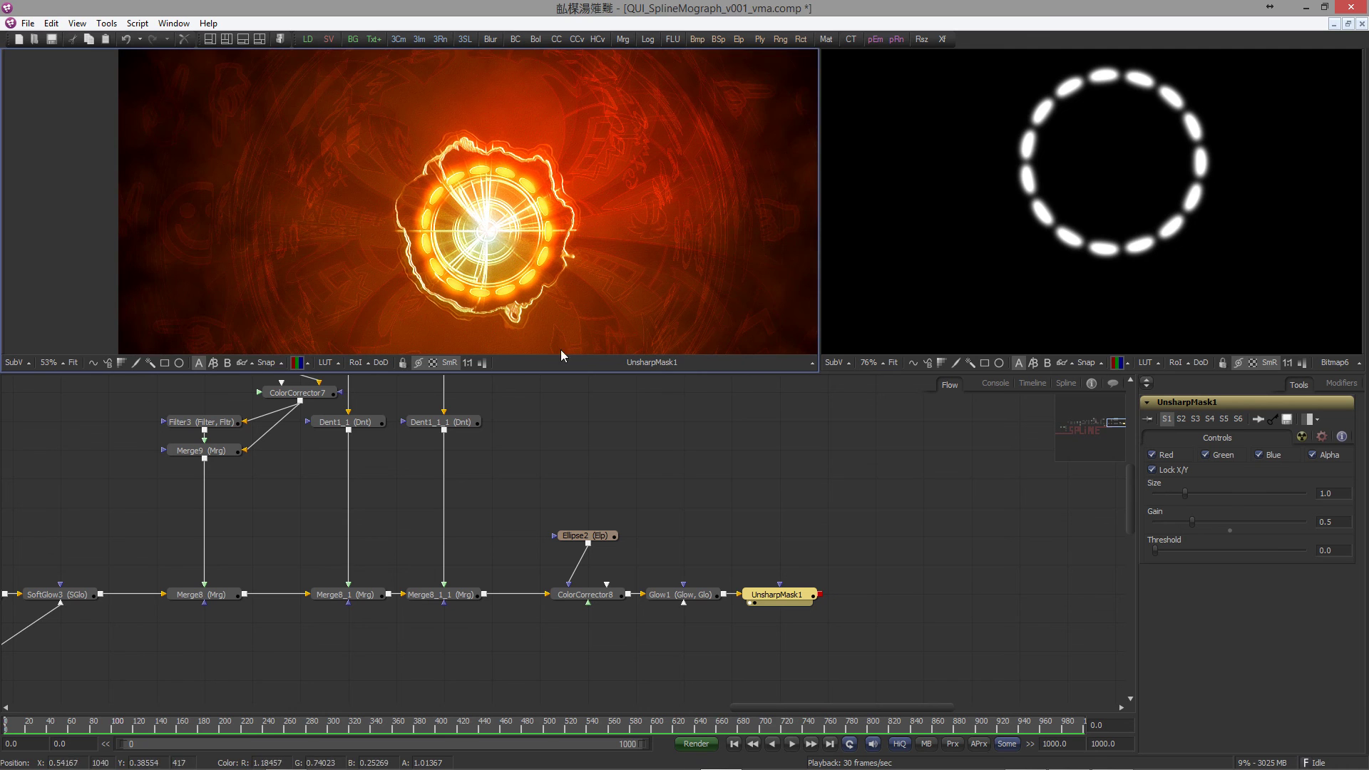
Step: Display ColorSpace1 from the start of the node flow in the second viewer
scroll(703, 483, down, 3)
drag(457, 485, 818, 499)
drag(335, 460, 819, 469)
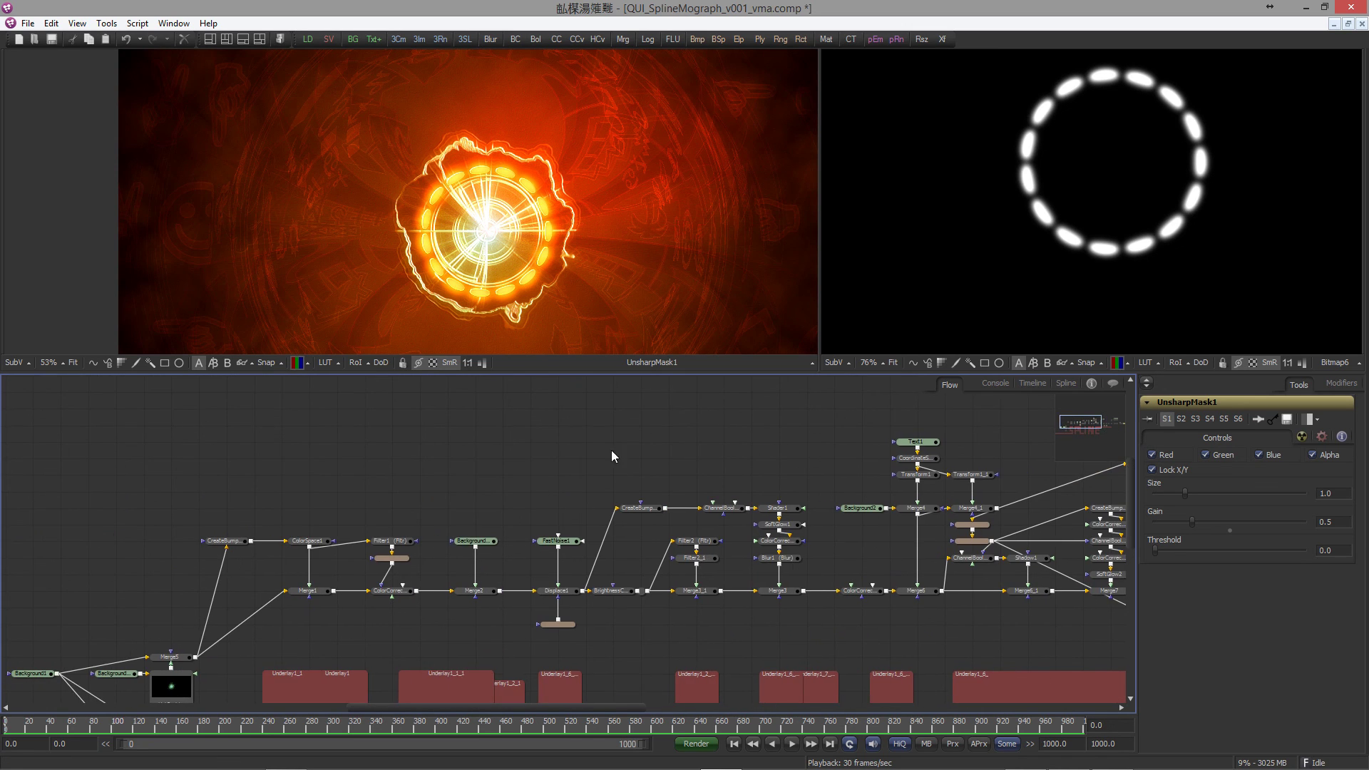
drag(431, 485, 525, 467)
drag(332, 509, 401, 452)
drag(332, 504, 991, 280)
scroll(392, 476, right, 3)
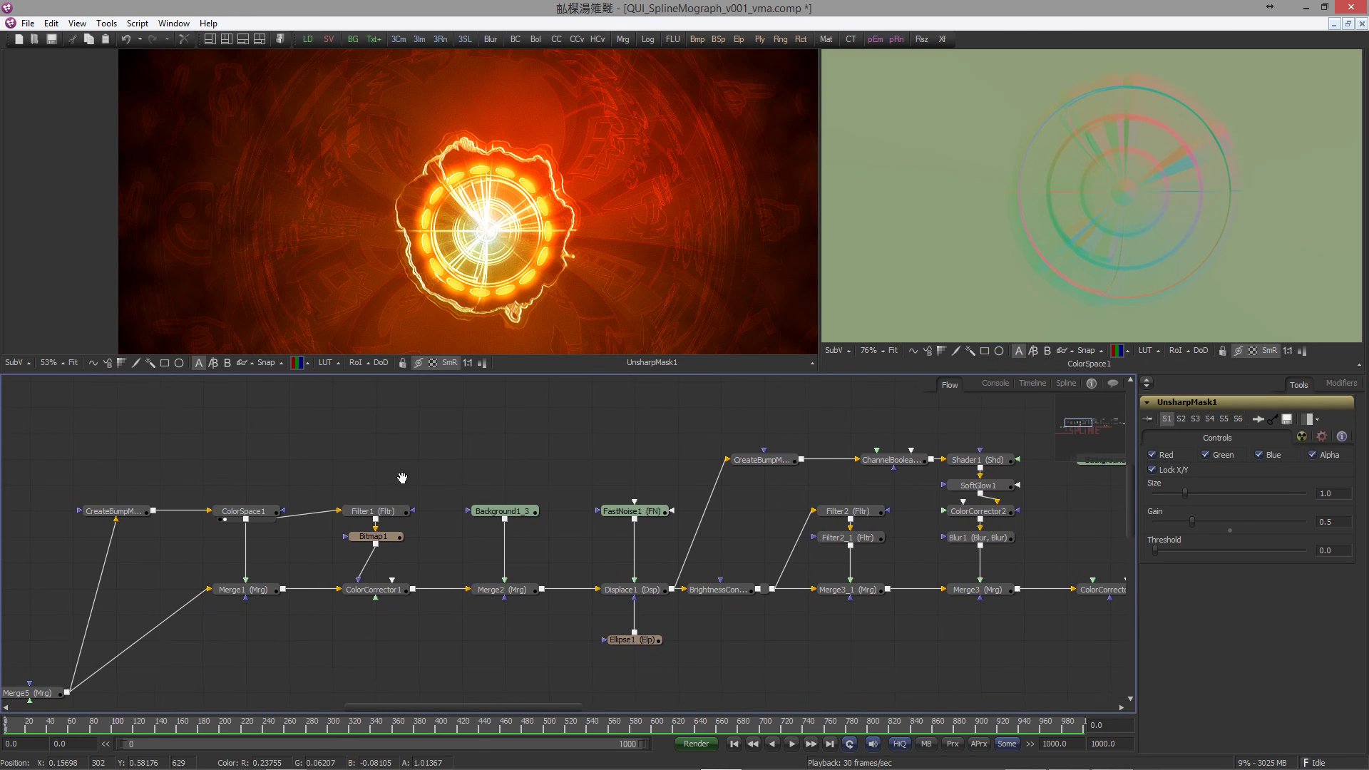
Step: Insert a Directional Blur between Filter1 and Bitmap1, set to Radial with a Length of about 0.021
click(380, 510)
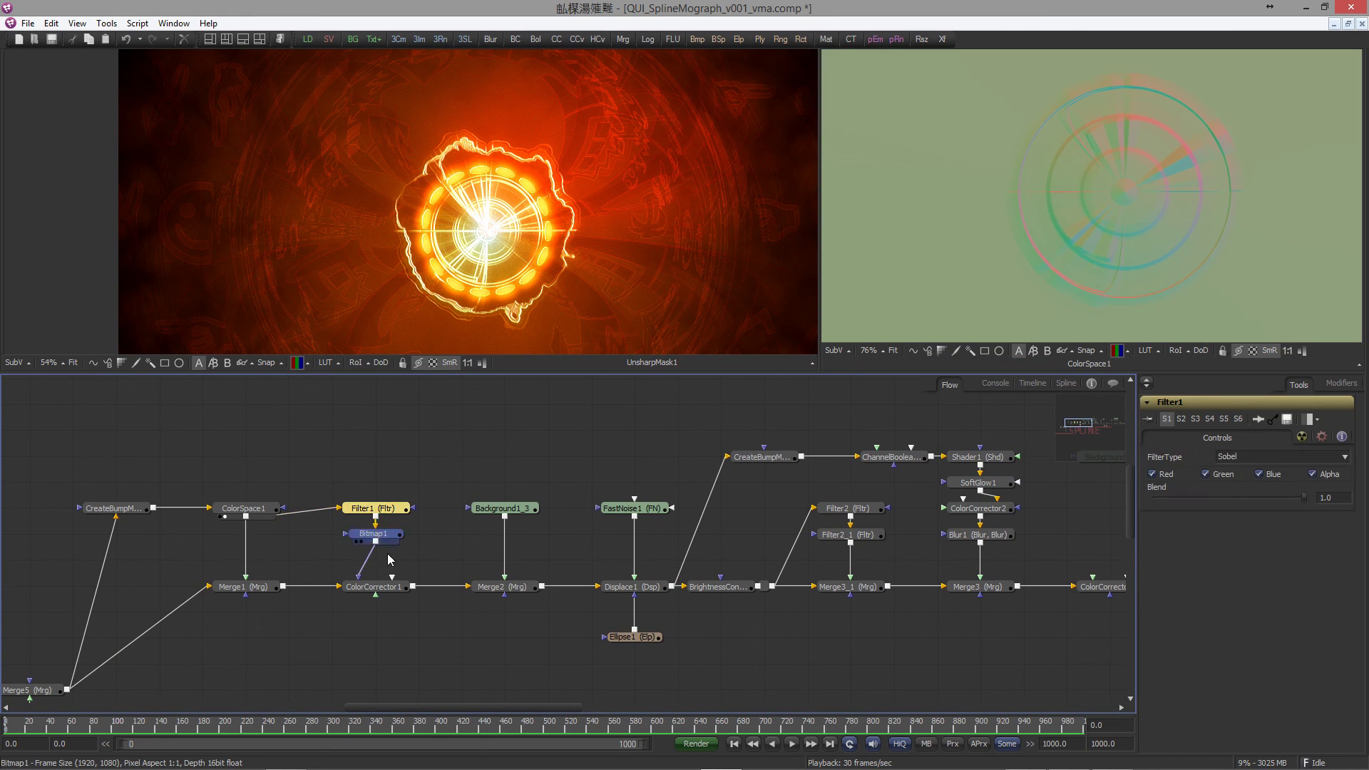
drag(375, 533, 375, 559)
click(391, 511)
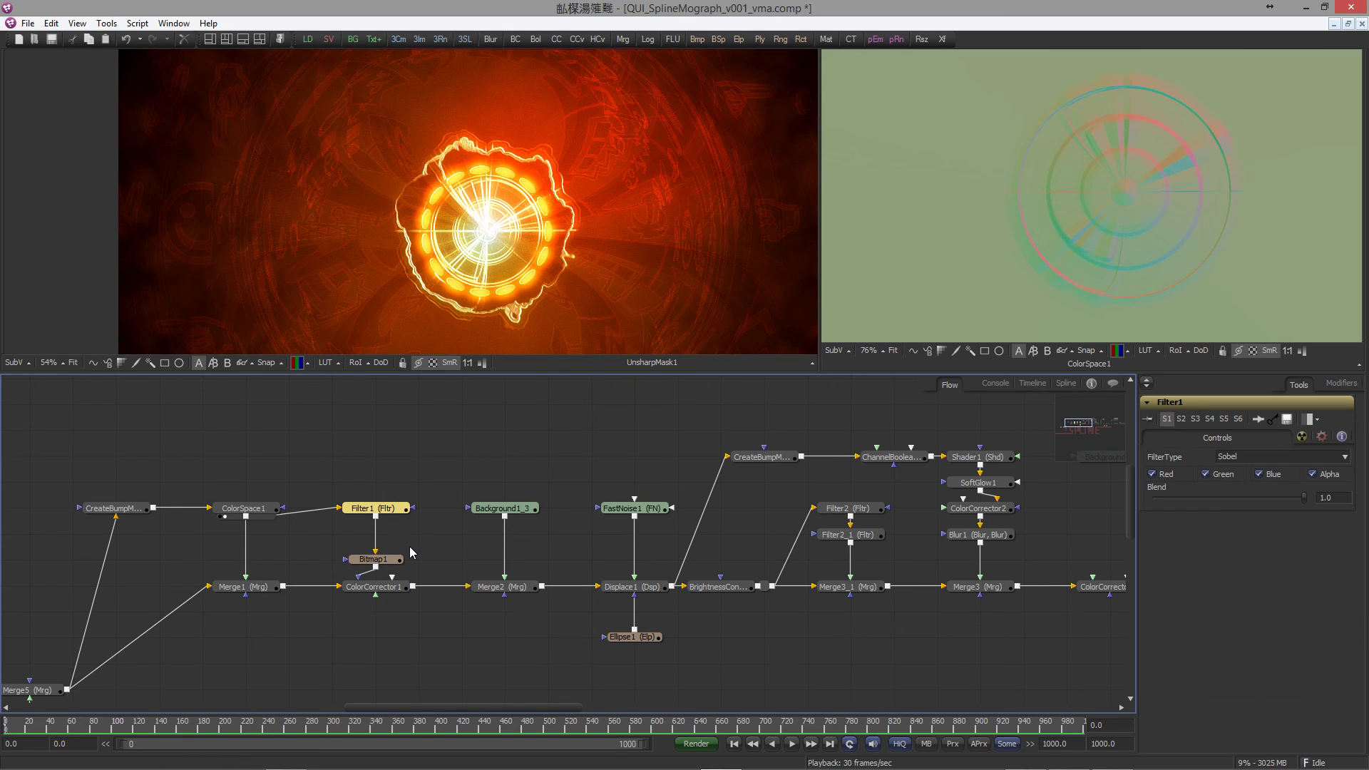
key(shift+space)
text(dir)
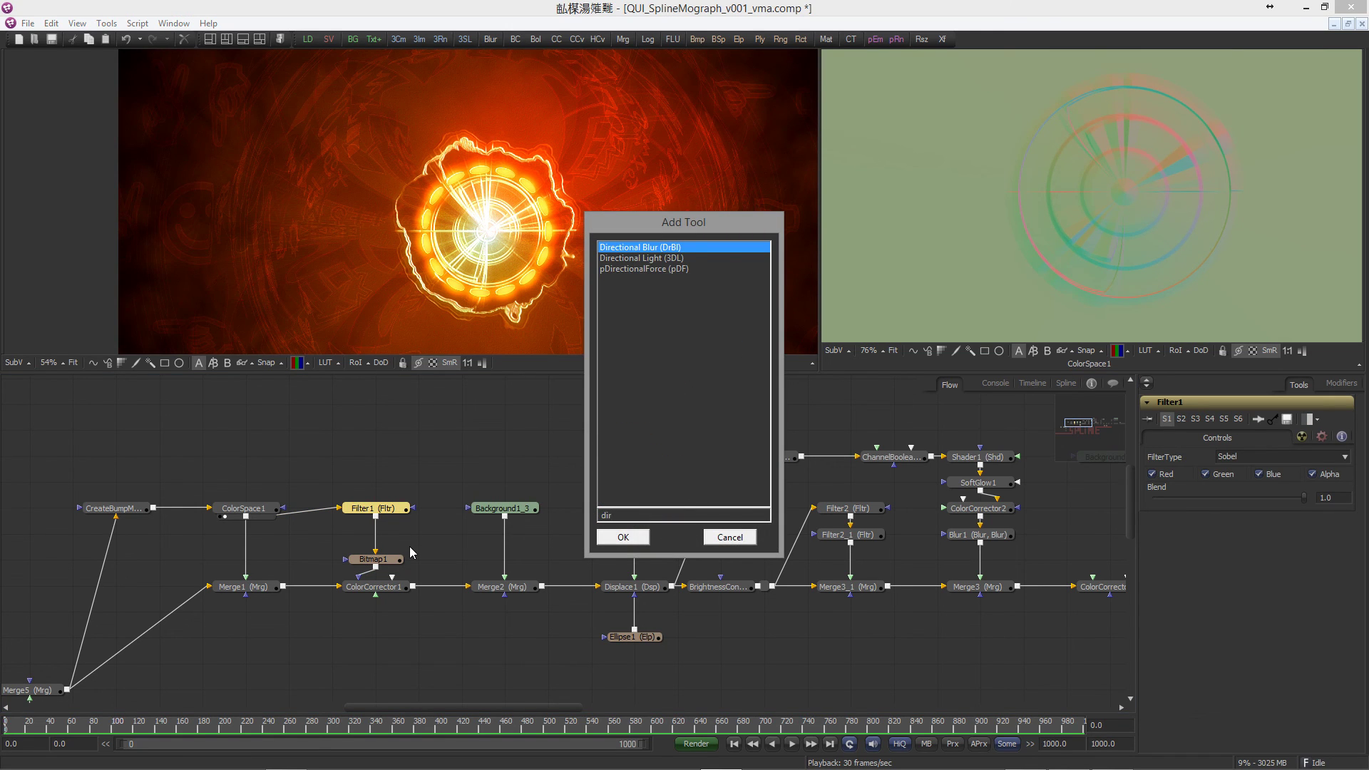
key(Return)
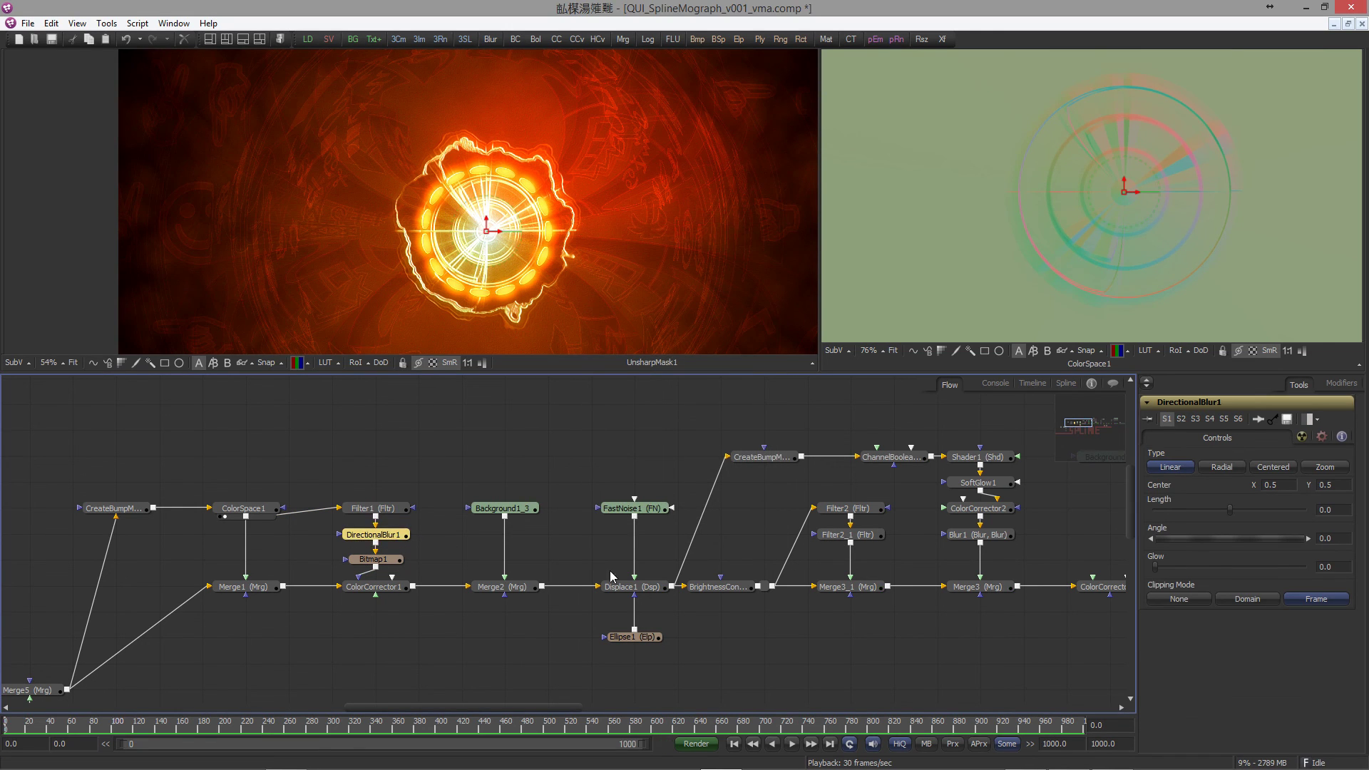
click(1222, 467)
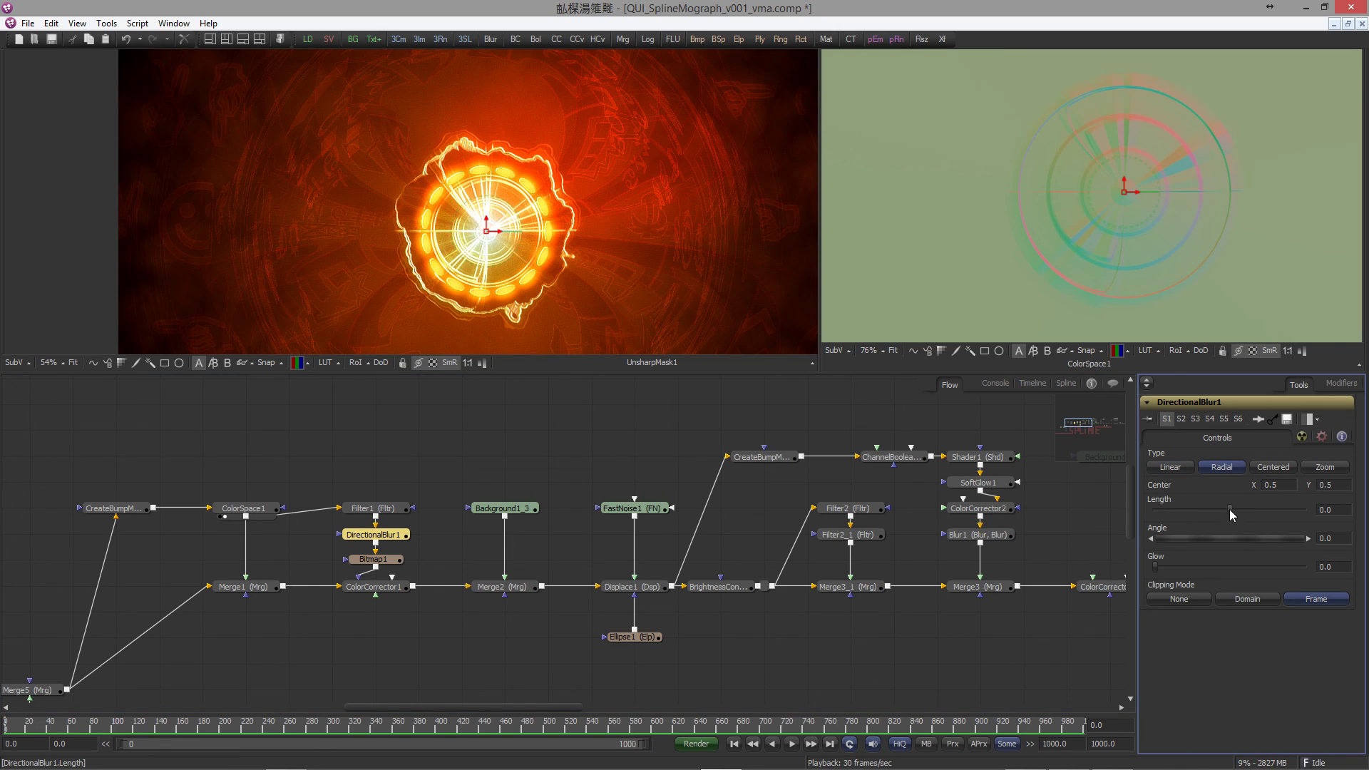
drag(1240, 510, 1247, 509)
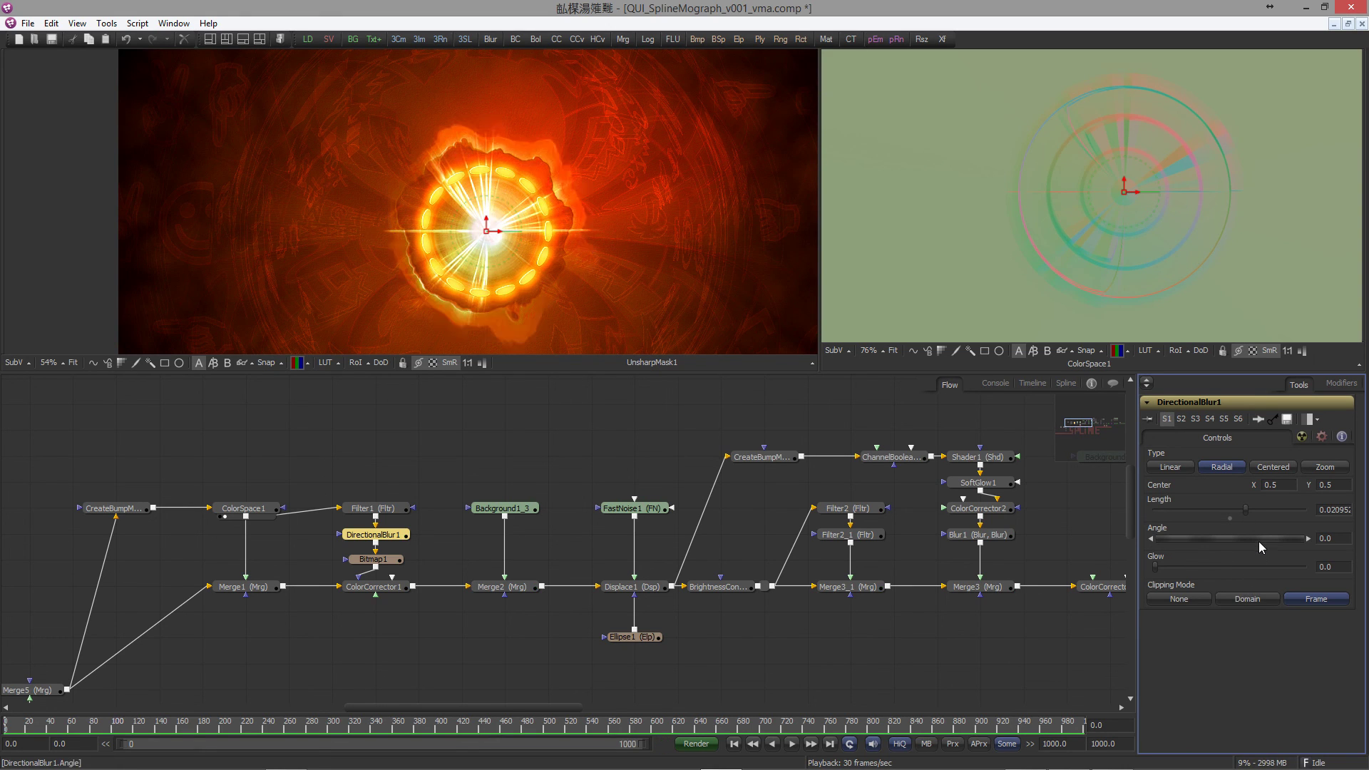
Step: Try the HSV, HLS and YIQ color types on ColorSpace1 and set it to CMY
scroll(580, 291, up, 2)
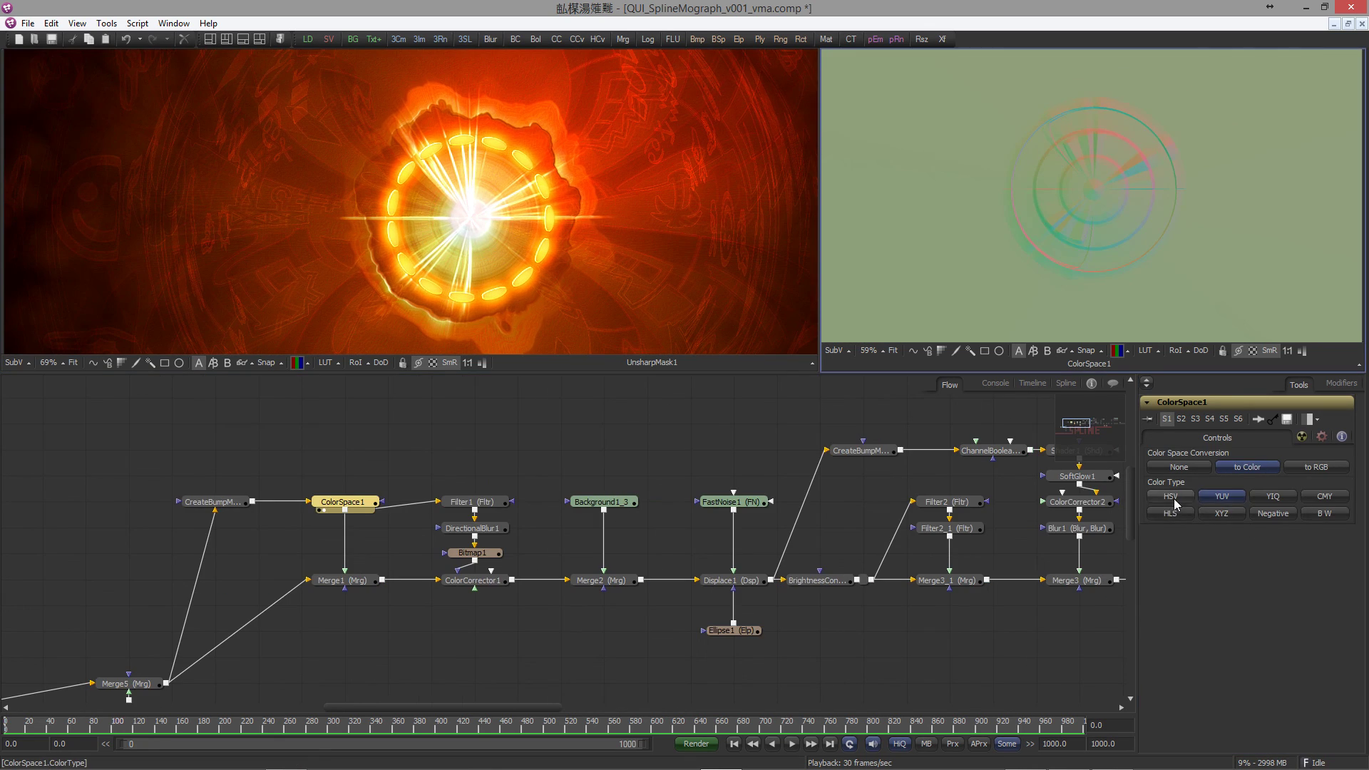
click(1230, 495)
click(1170, 495)
click(1172, 514)
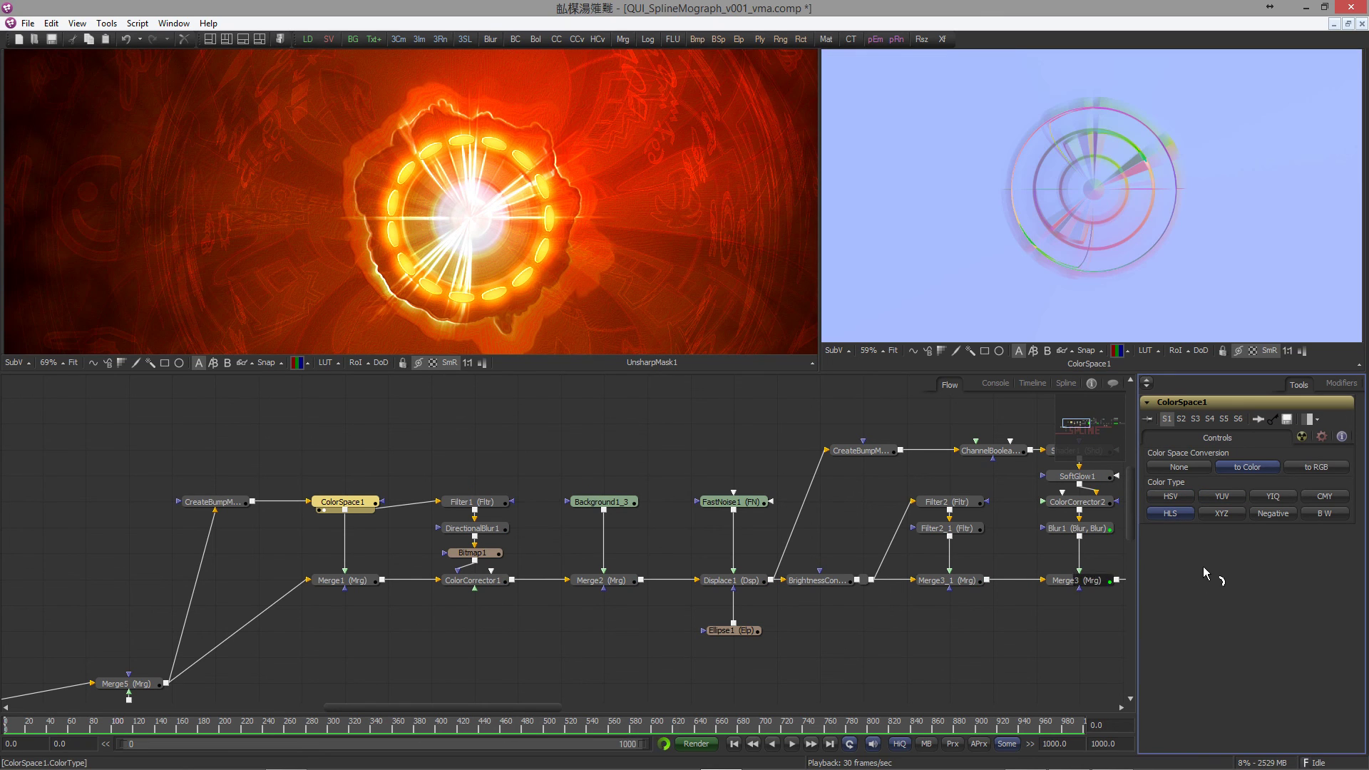
click(1273, 495)
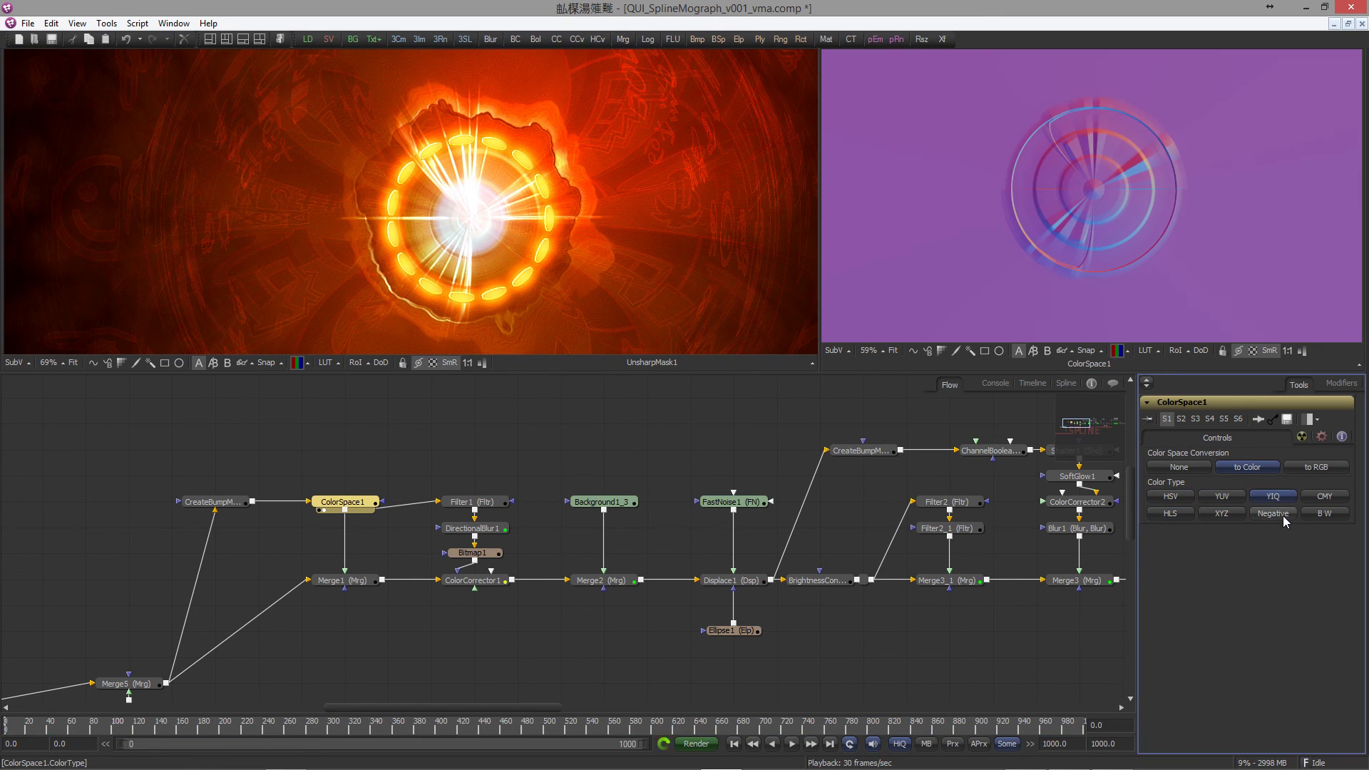
click(1325, 496)
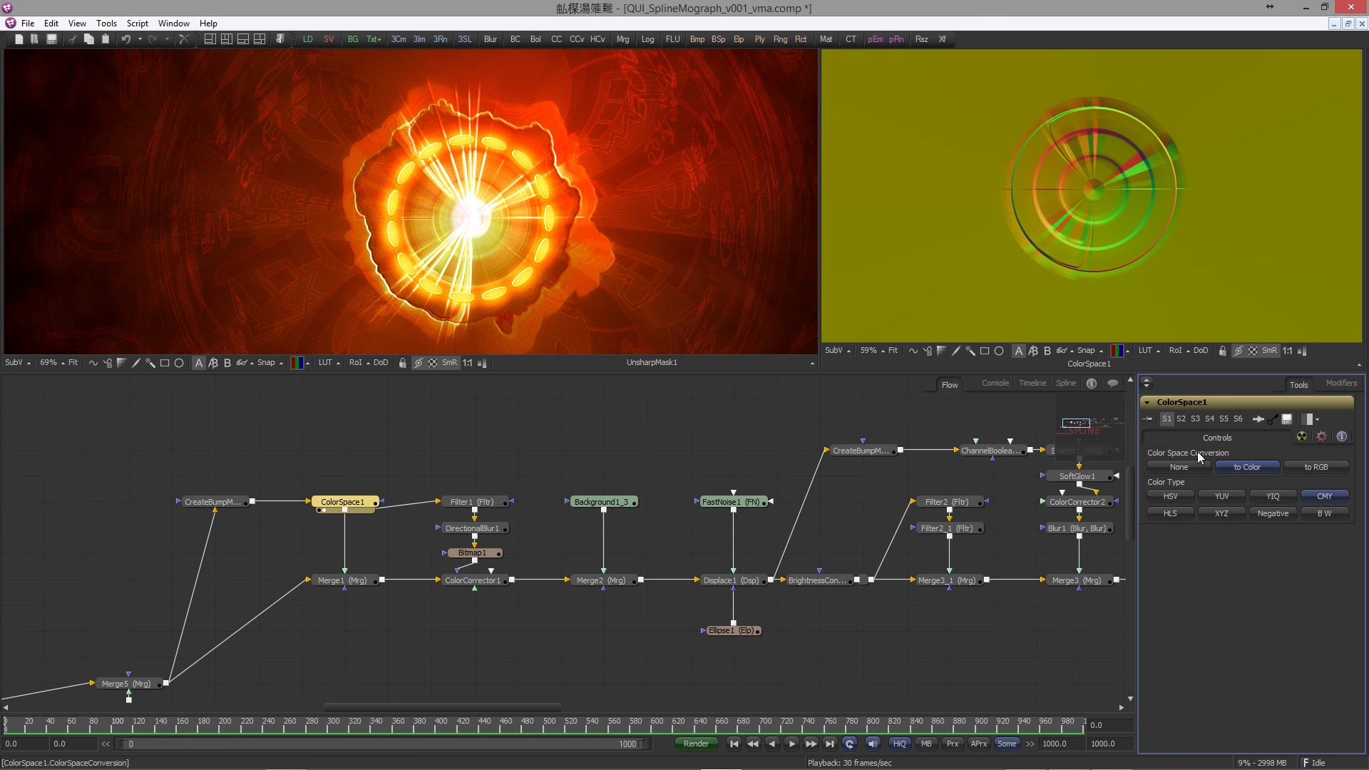
Step: Switch ColorSpace1's conversion to RGB, try the YIQ and YUV color types, and set the type to HSV
click(1316, 467)
click(1273, 495)
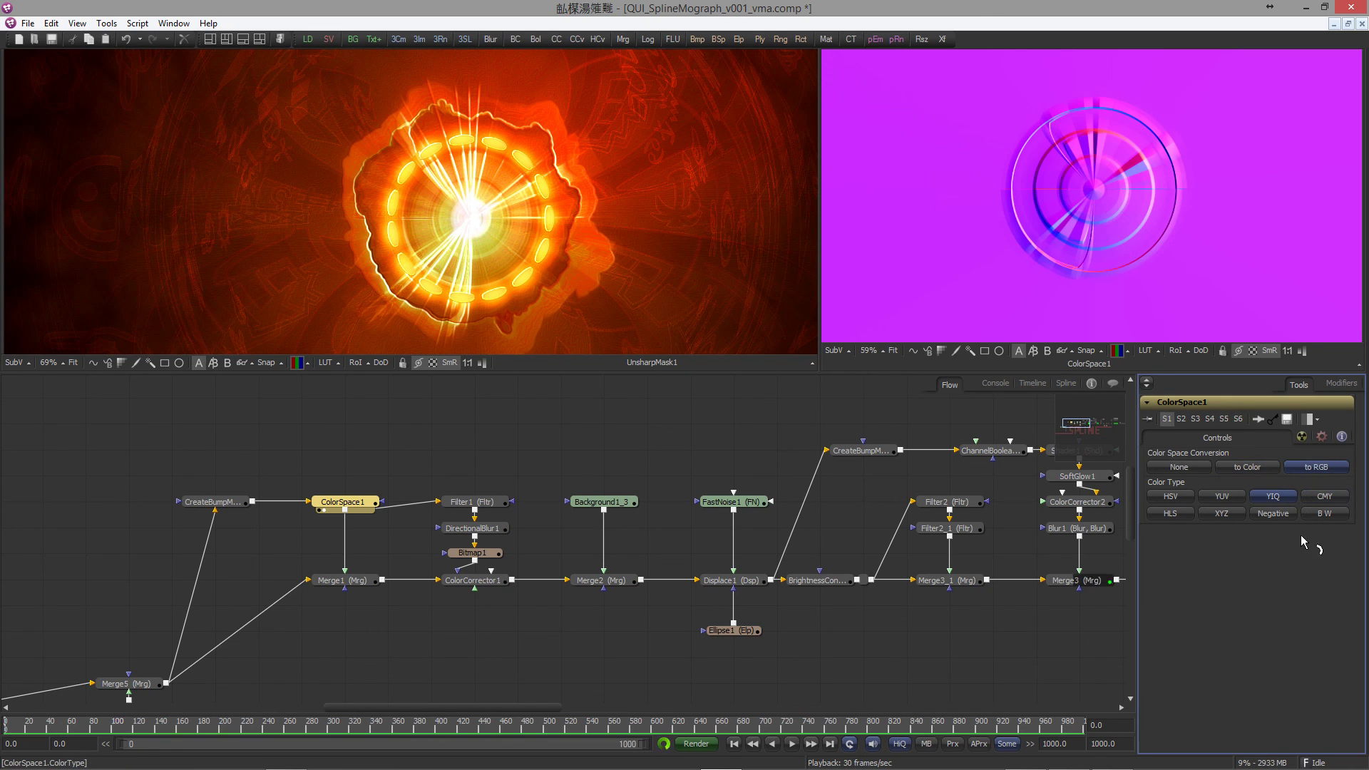
click(1222, 497)
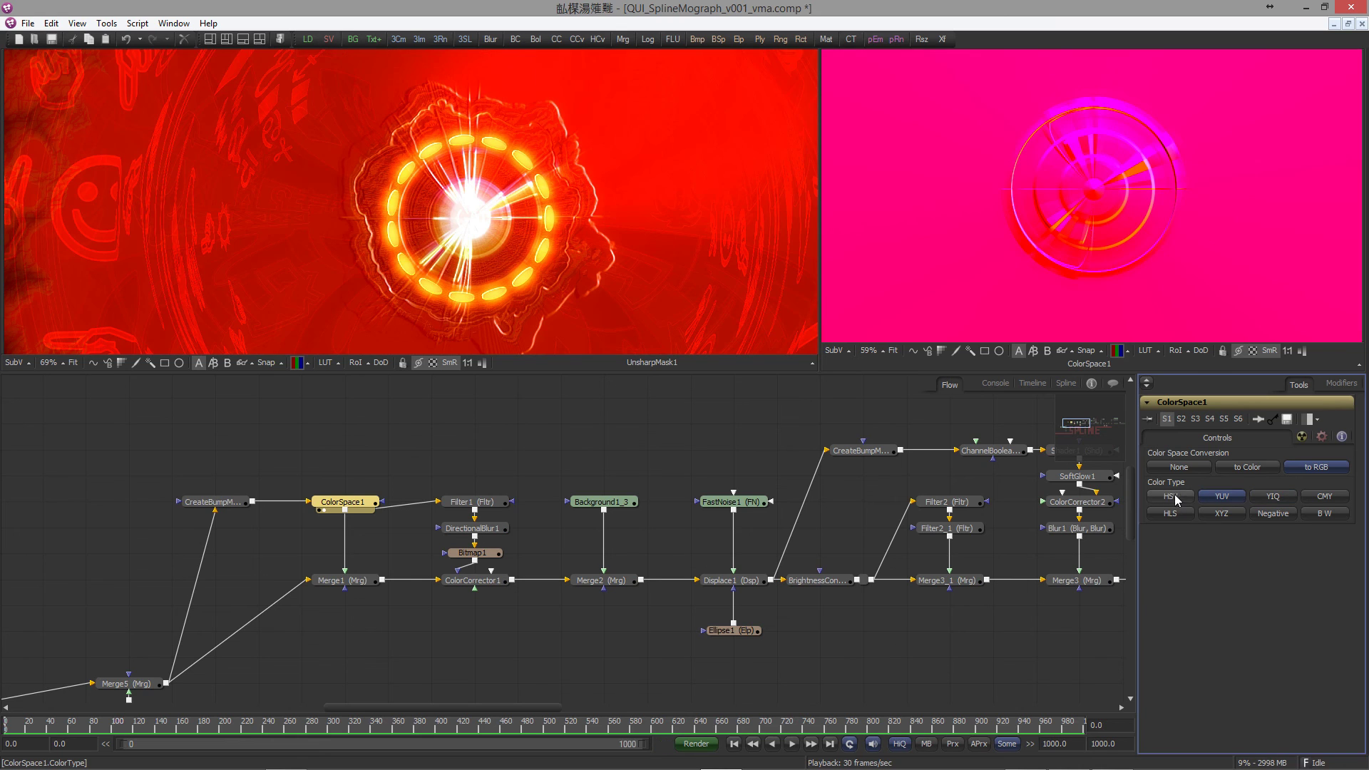
click(1176, 498)
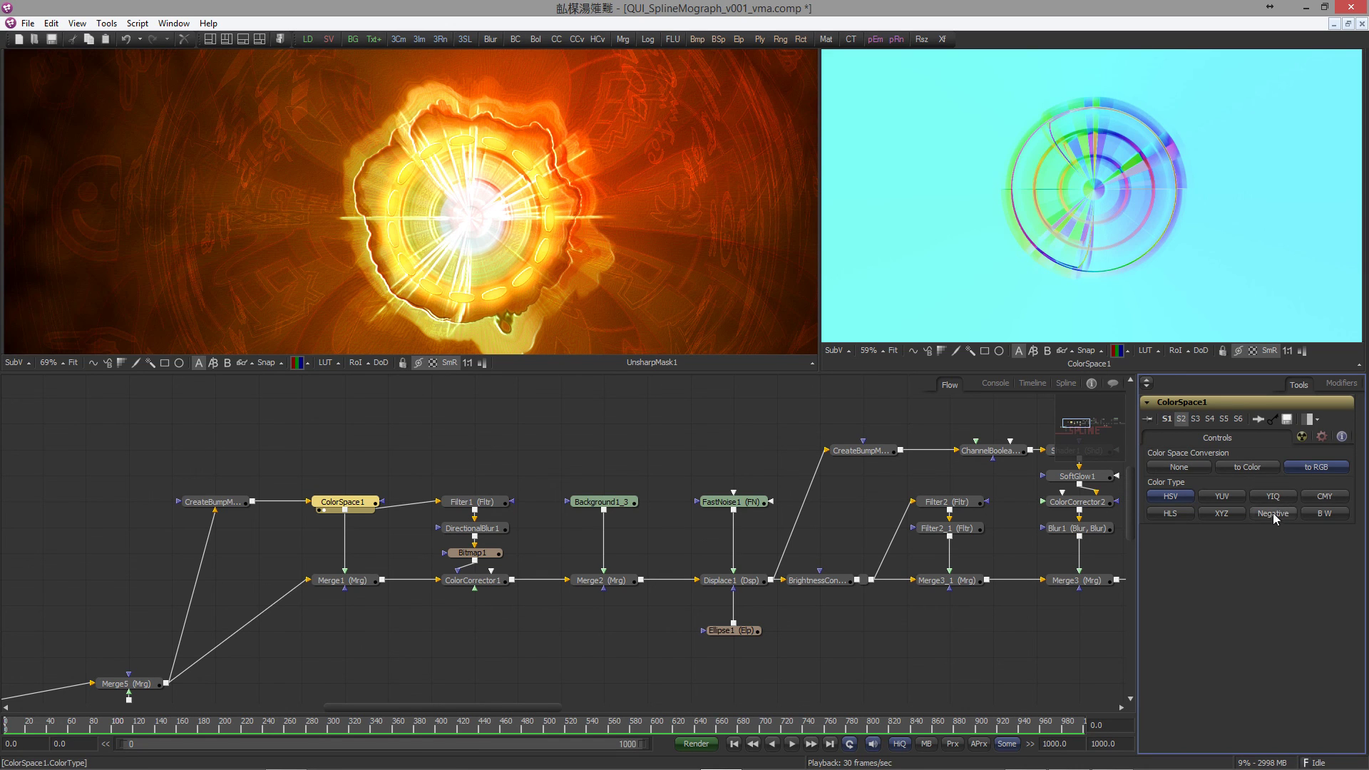
Step: In settings version 2 of ColorSpace1, try the B W type and set the conversion to Color with the YUV type
click(1324, 513)
click(1222, 497)
click(1248, 467)
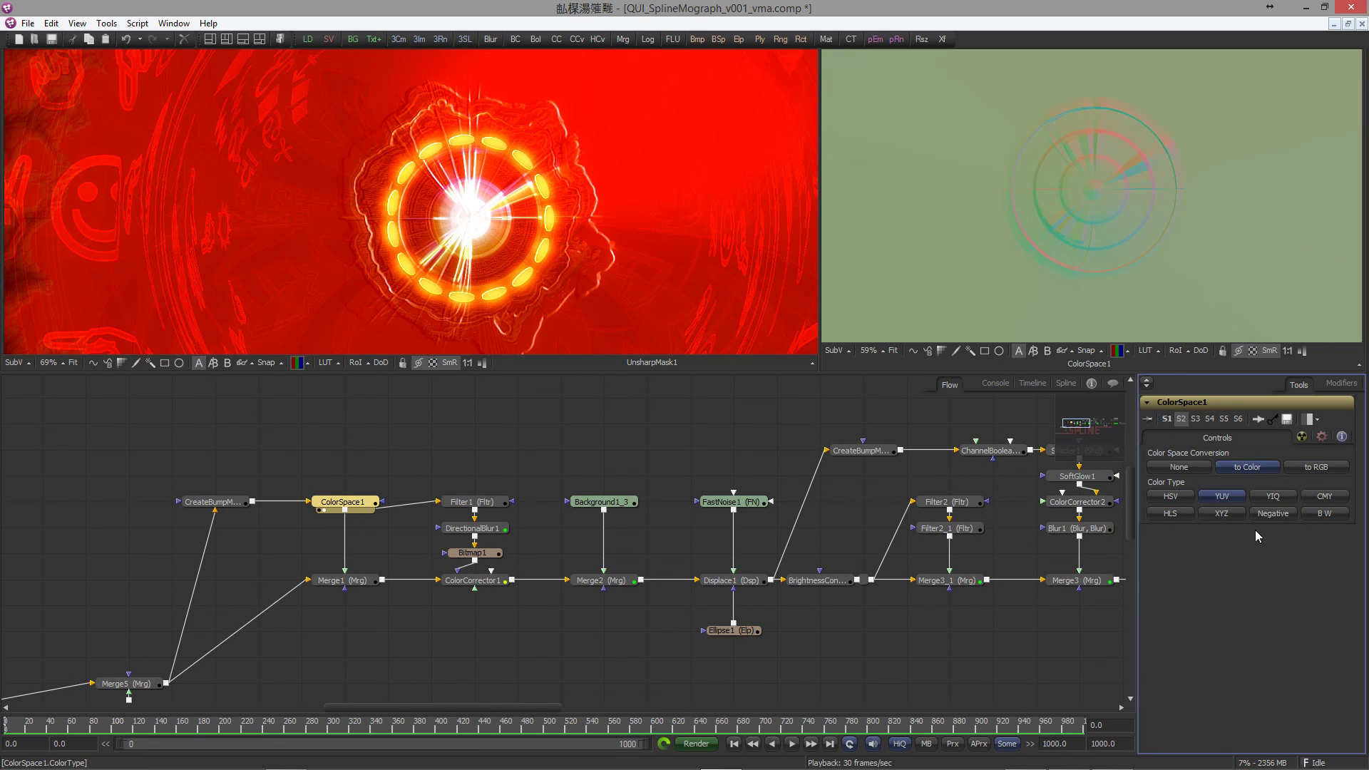
Step: Compare ColorSpace1's first version (HSV to RGB) with its second (YUV to Color), keep version 2 active and view the whole image
click(1316, 467)
click(1170, 496)
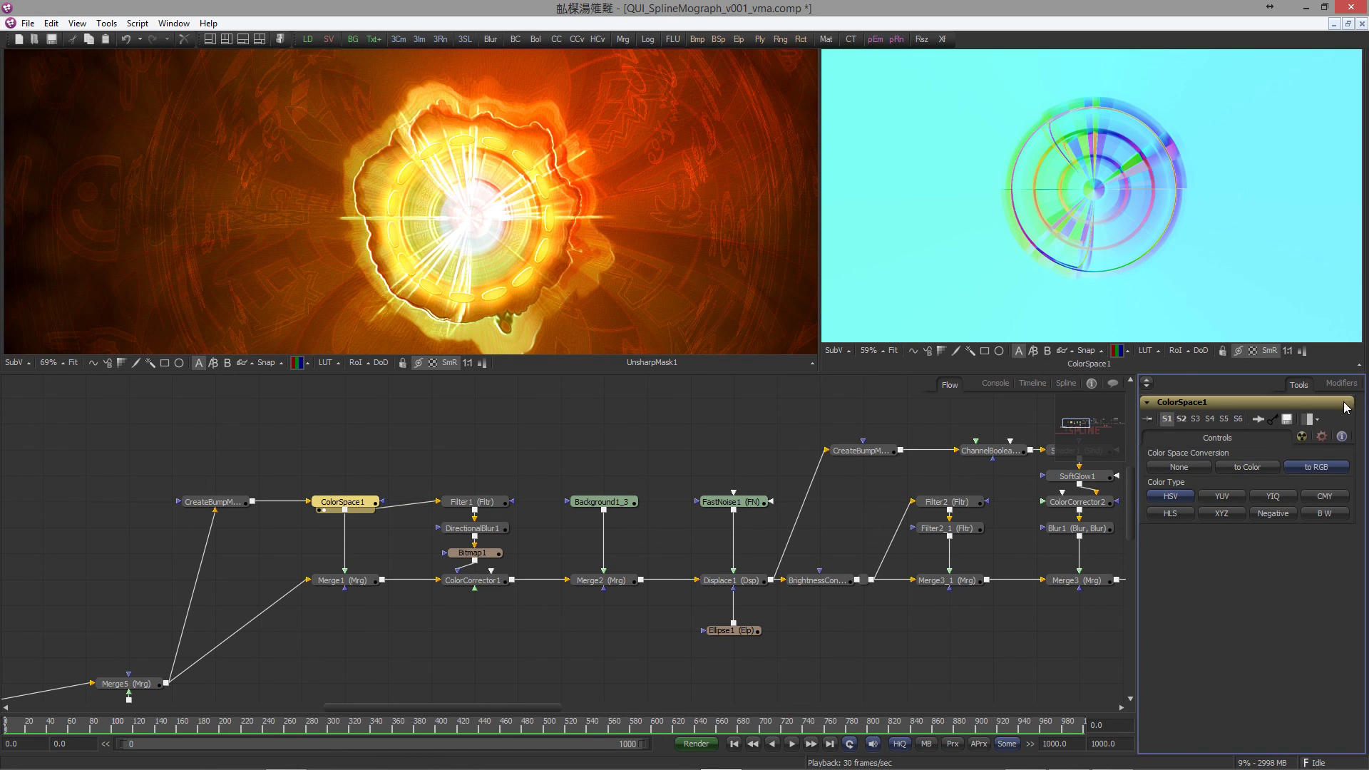
click(1248, 467)
click(1223, 497)
click(1167, 419)
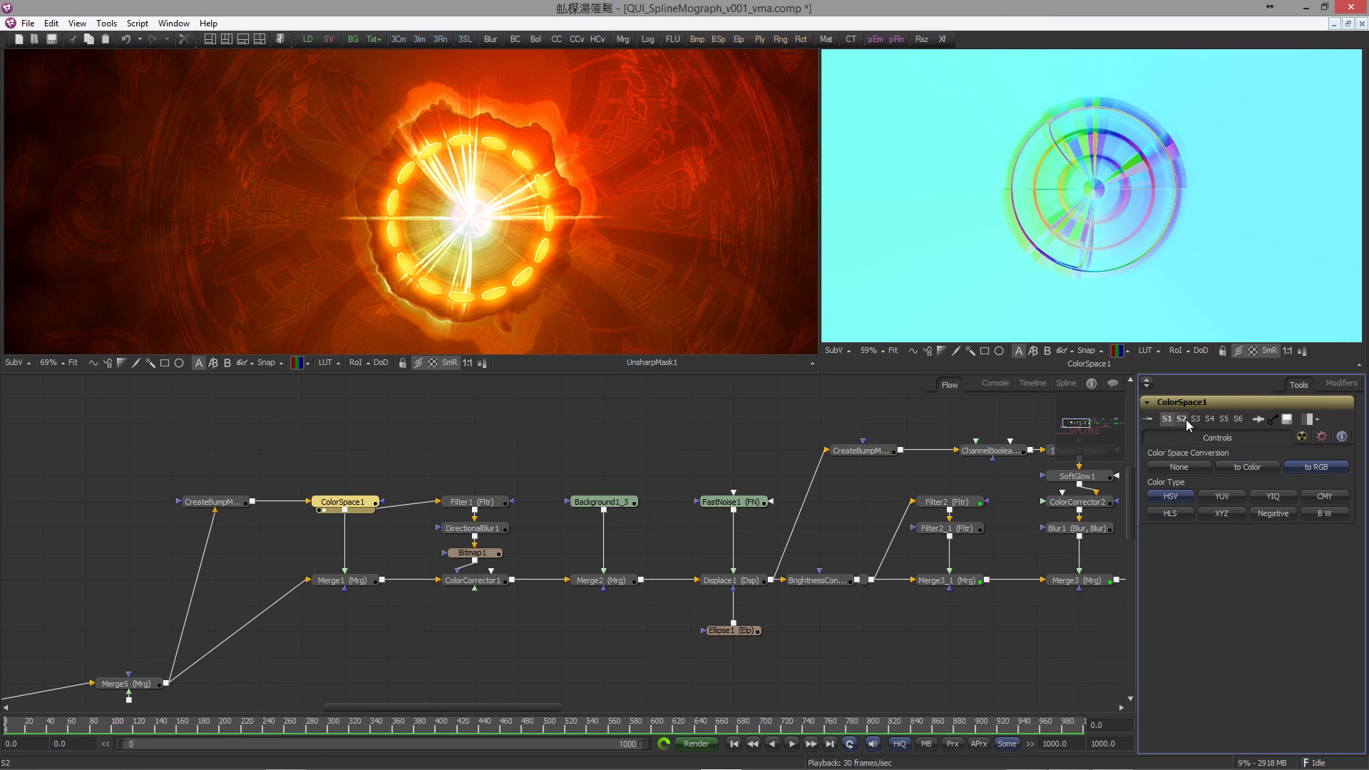
click(1182, 419)
scroll(501, 222, down, 4)
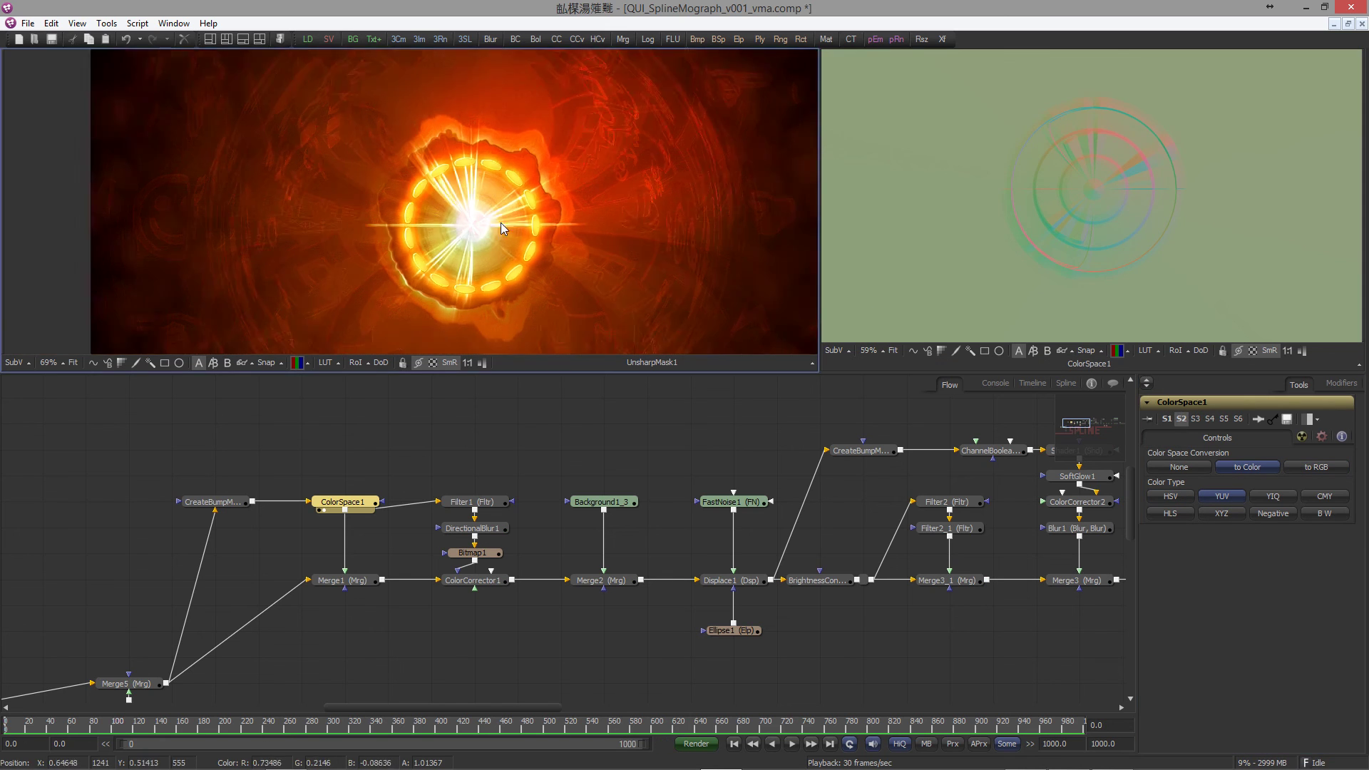
Step: On the FastNoise1 node feeding Displace1, set Seethe to about 1.09 and Seethe Rate to about 0.22
drag(645, 447, 307, 433)
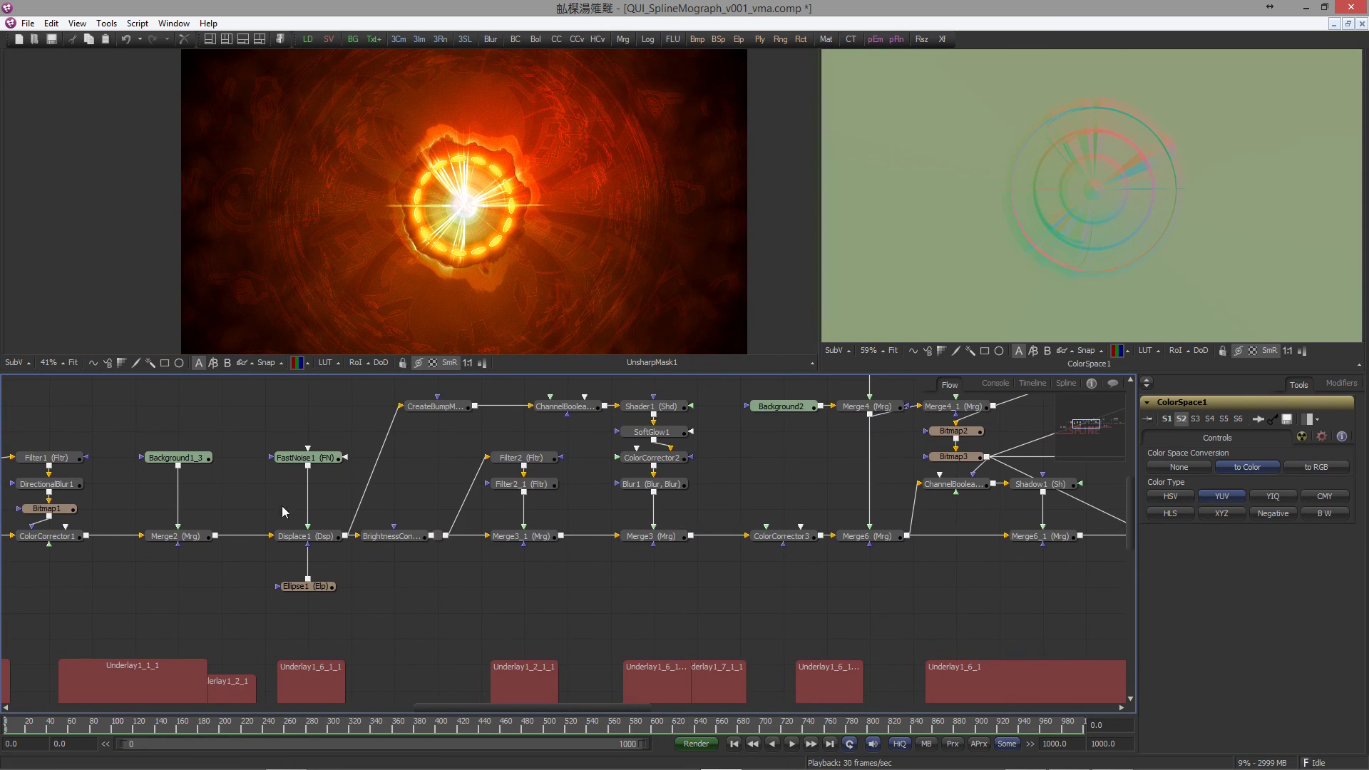
click(303, 537)
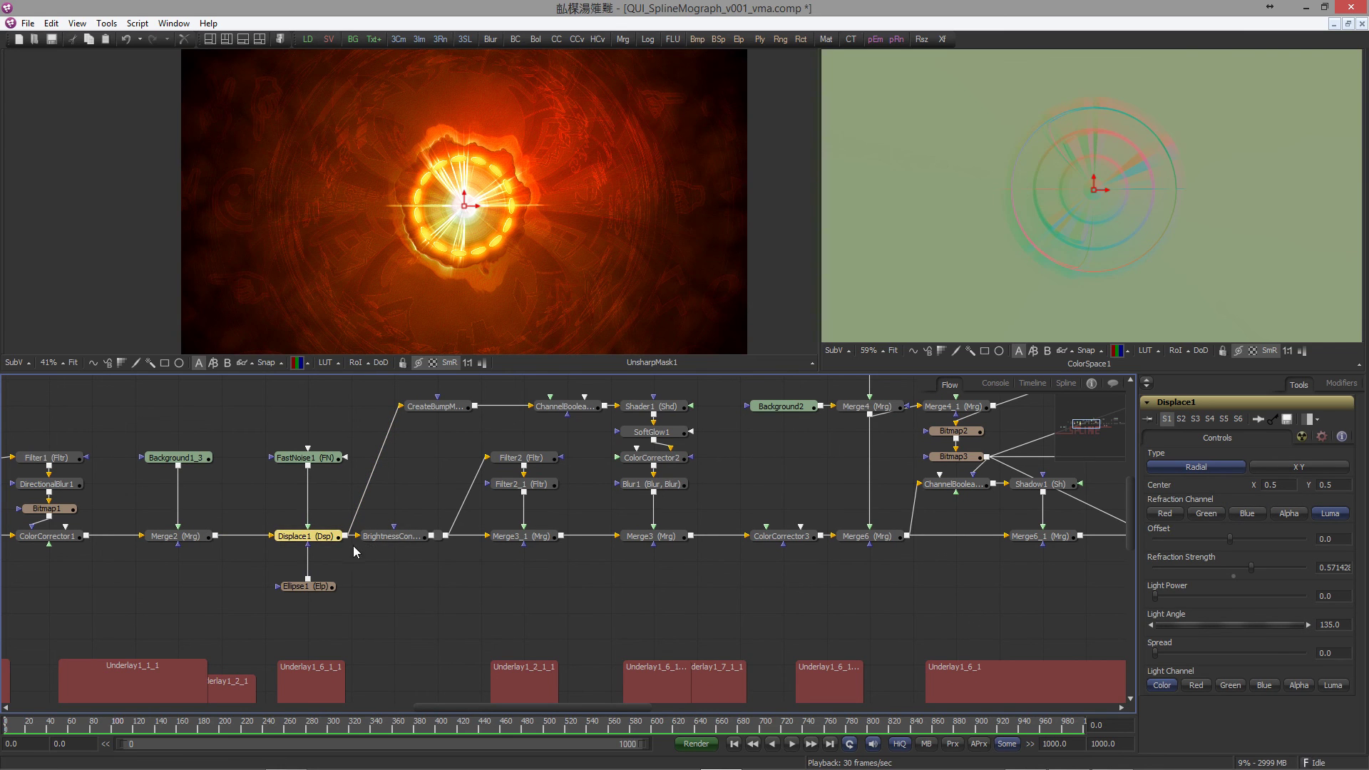
click(303, 457)
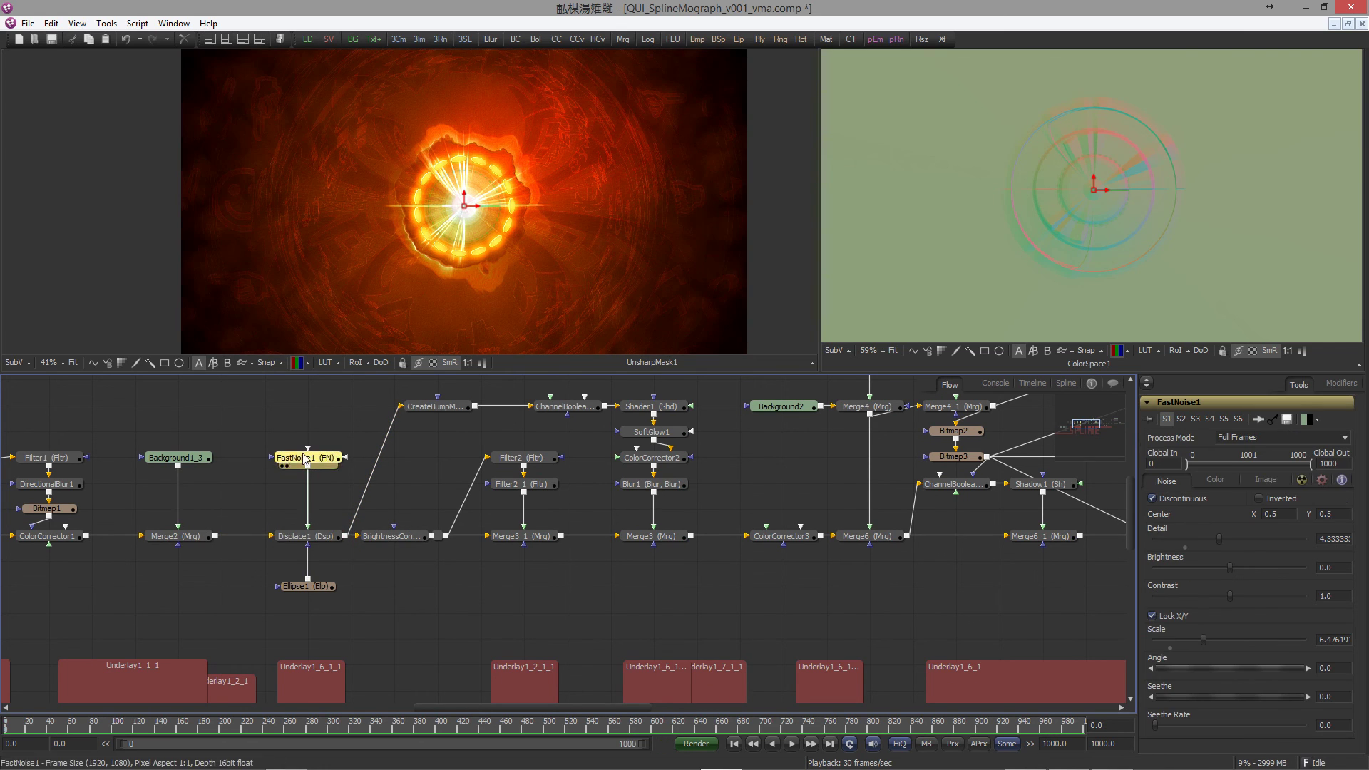
drag(1155, 725, 1226, 699)
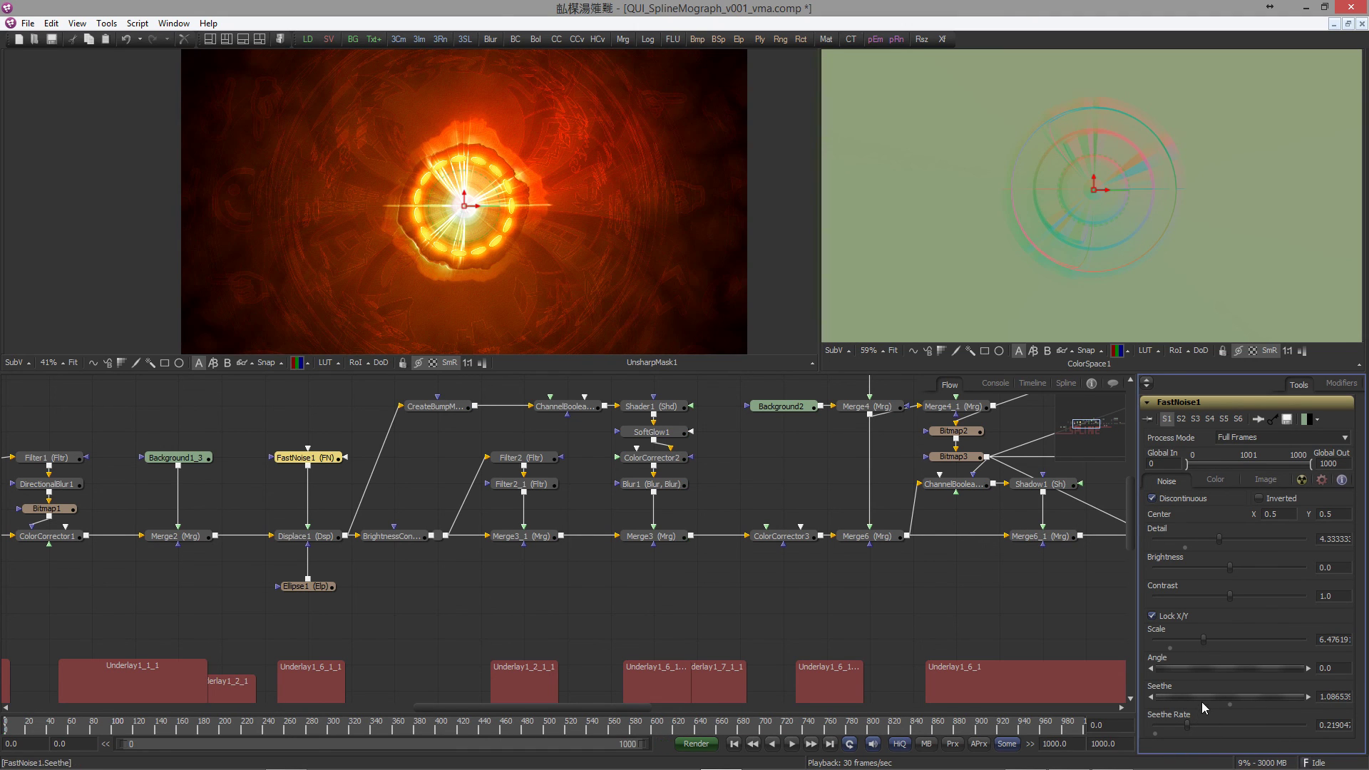
Step: Invert FastNoise1, try it without Discontinuous, set its Scale to about 14.76, and inspect the displaced edge in the first viewer
click(1174, 498)
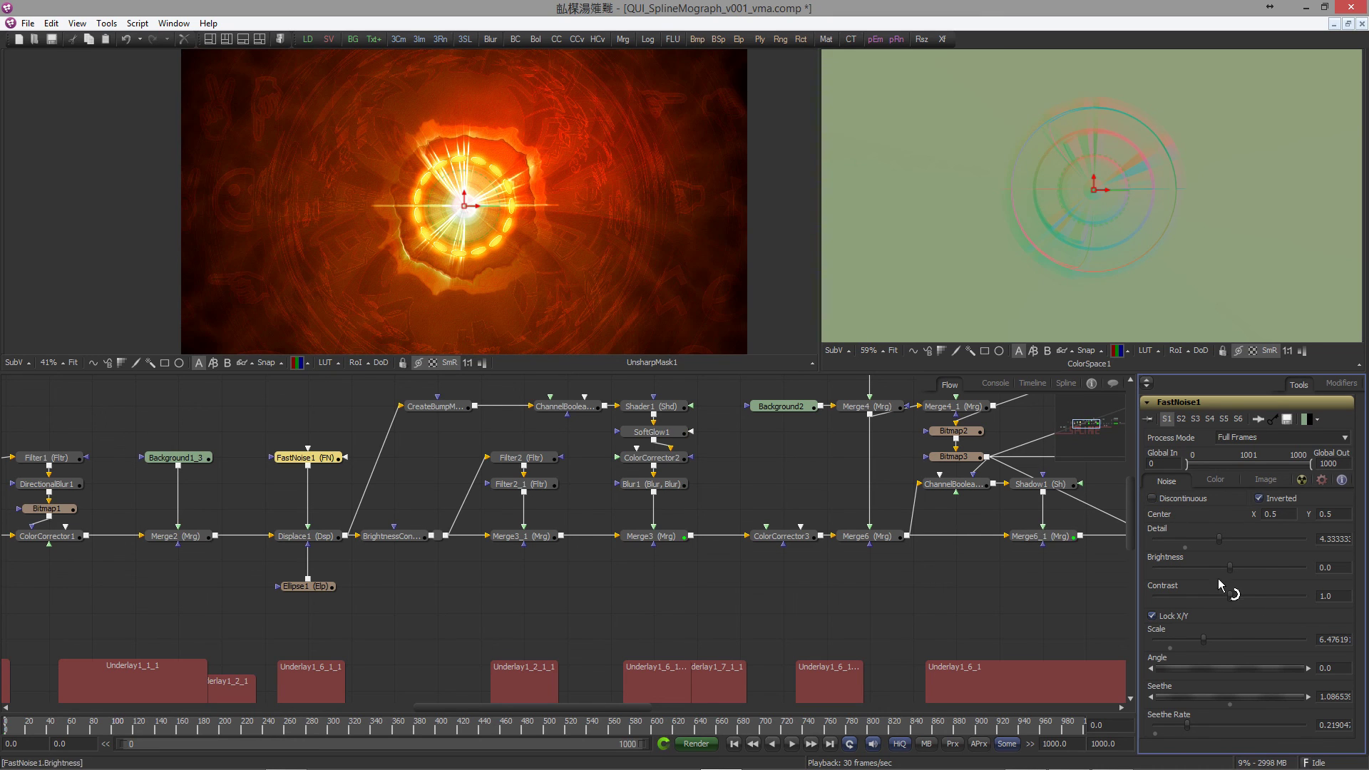
drag(1206, 635, 1266, 637)
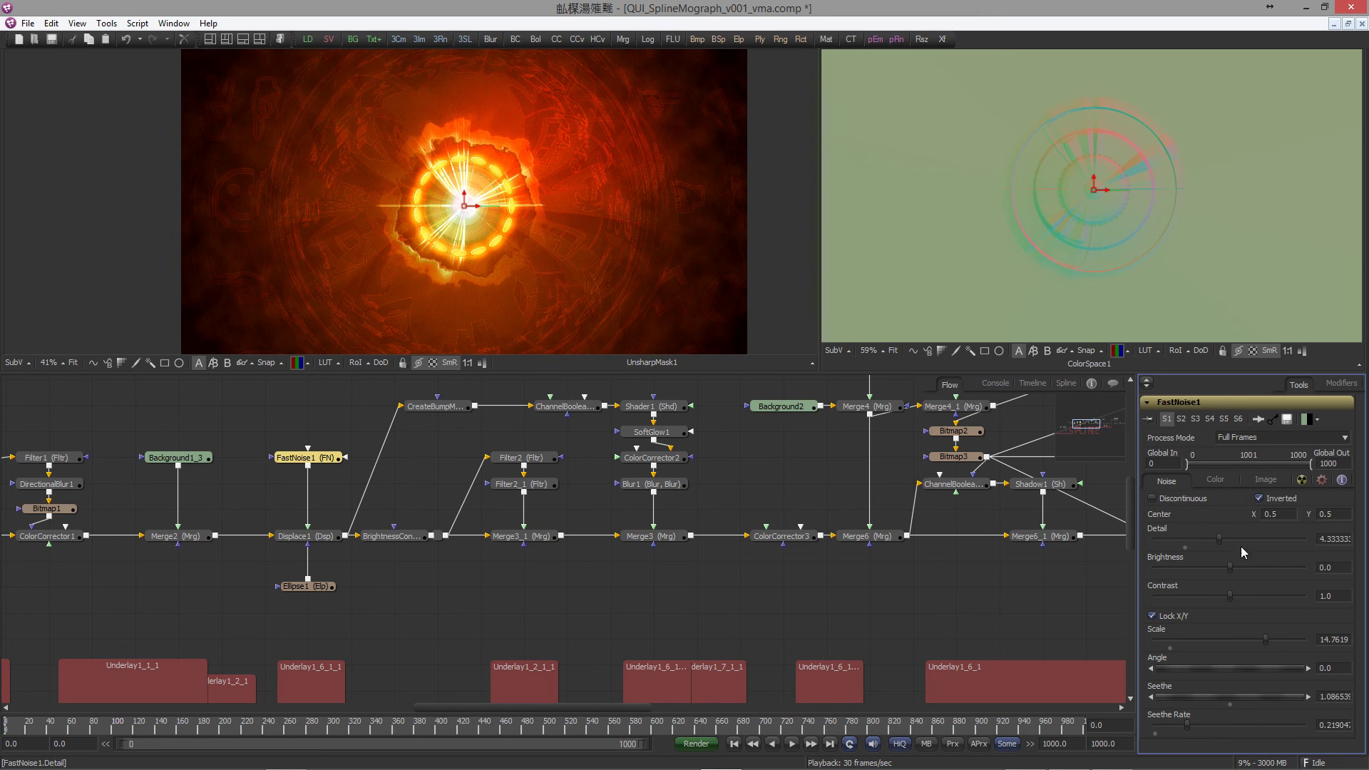
click(939, 602)
scroll(584, 290, up, 2)
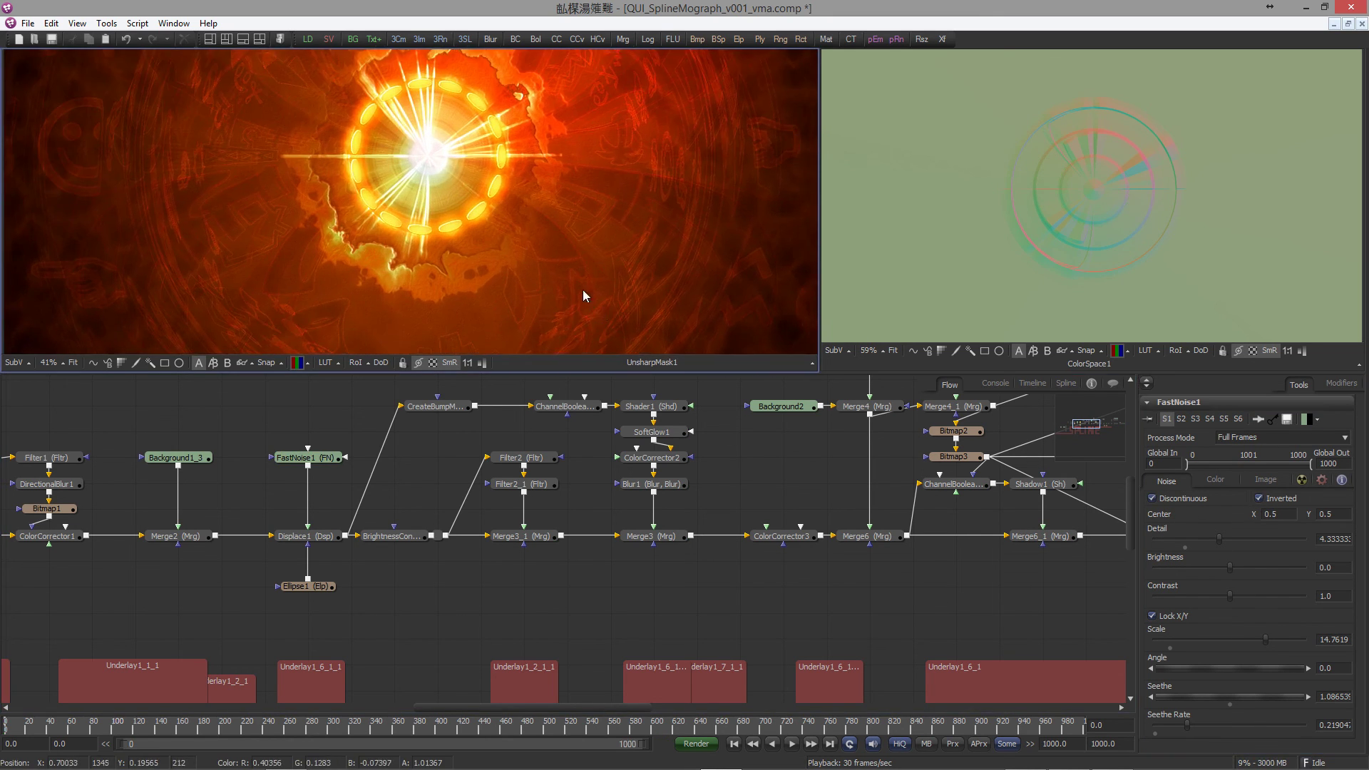
drag(583, 289, 617, 326)
drag(544, 268, 522, 273)
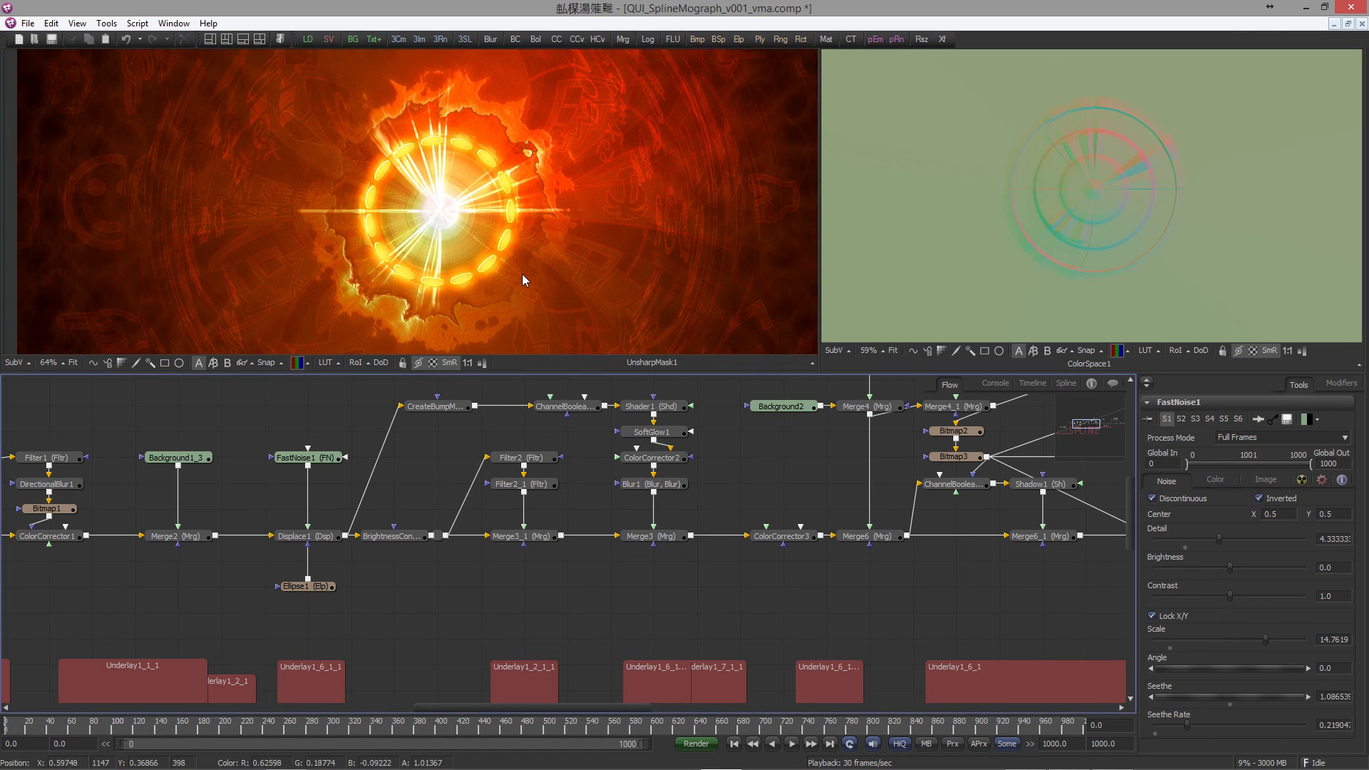
Step: Display Text1 in the second viewer, examine the full row of circles, and open the node's character transform settings
drag(953, 597, 611, 672)
click(463, 462)
key(2)
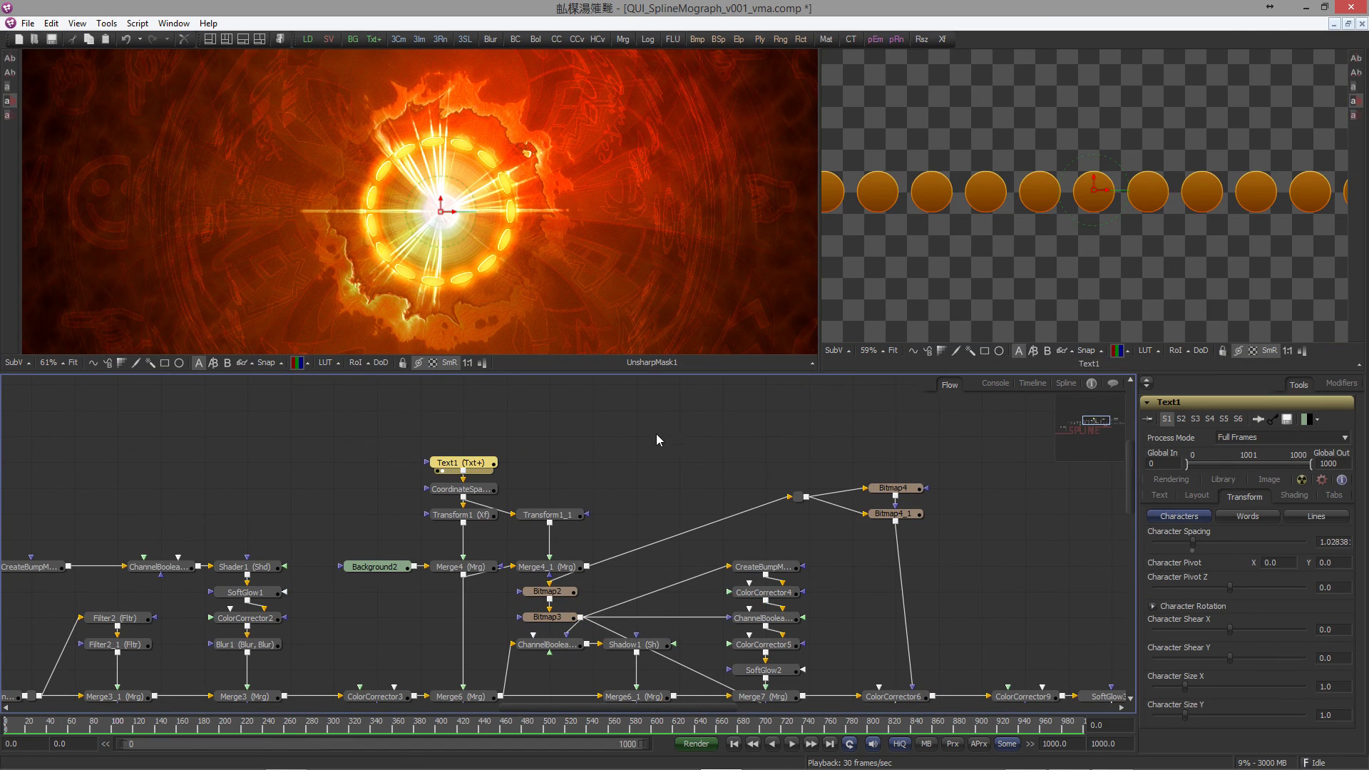
click(586, 463)
scroll(1045, 217, down, 2)
scroll(1046, 221, down, 2)
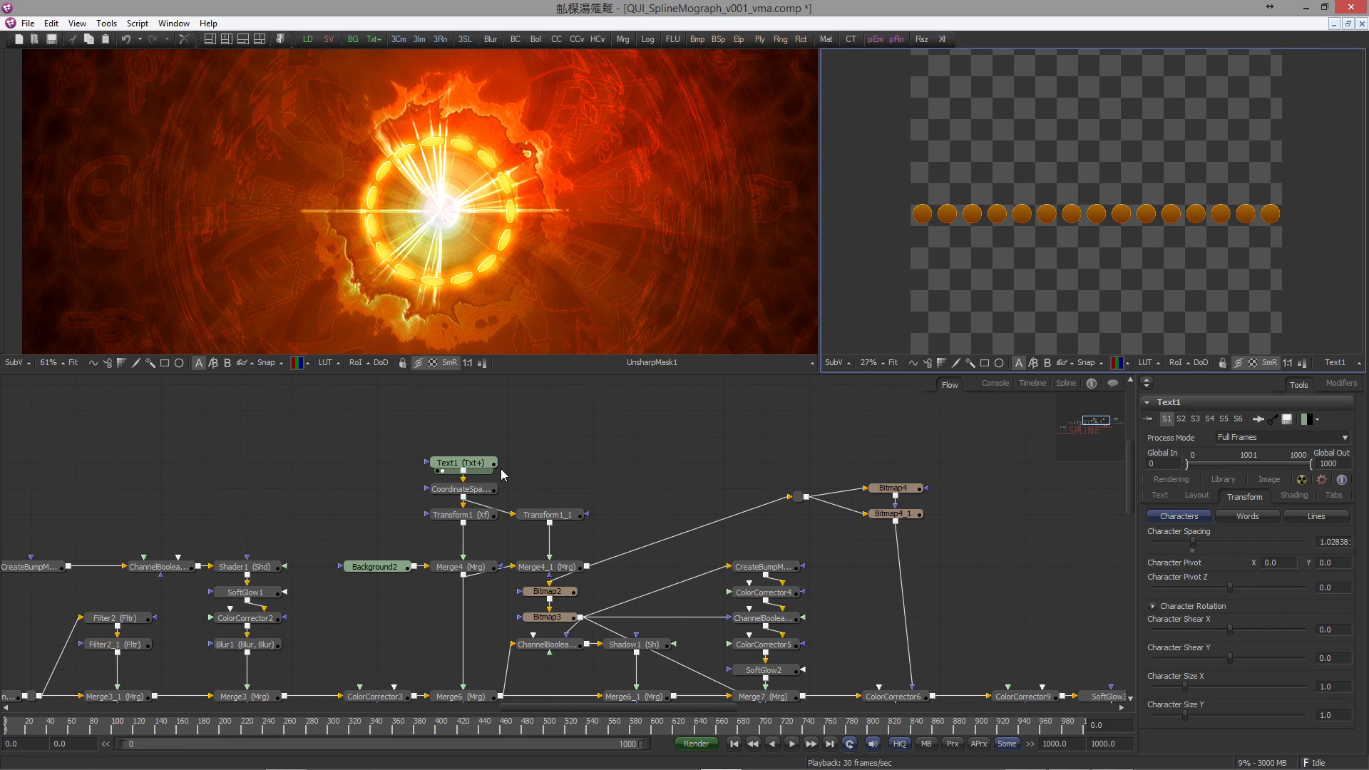
click(471, 463)
drag(639, 491, 623, 416)
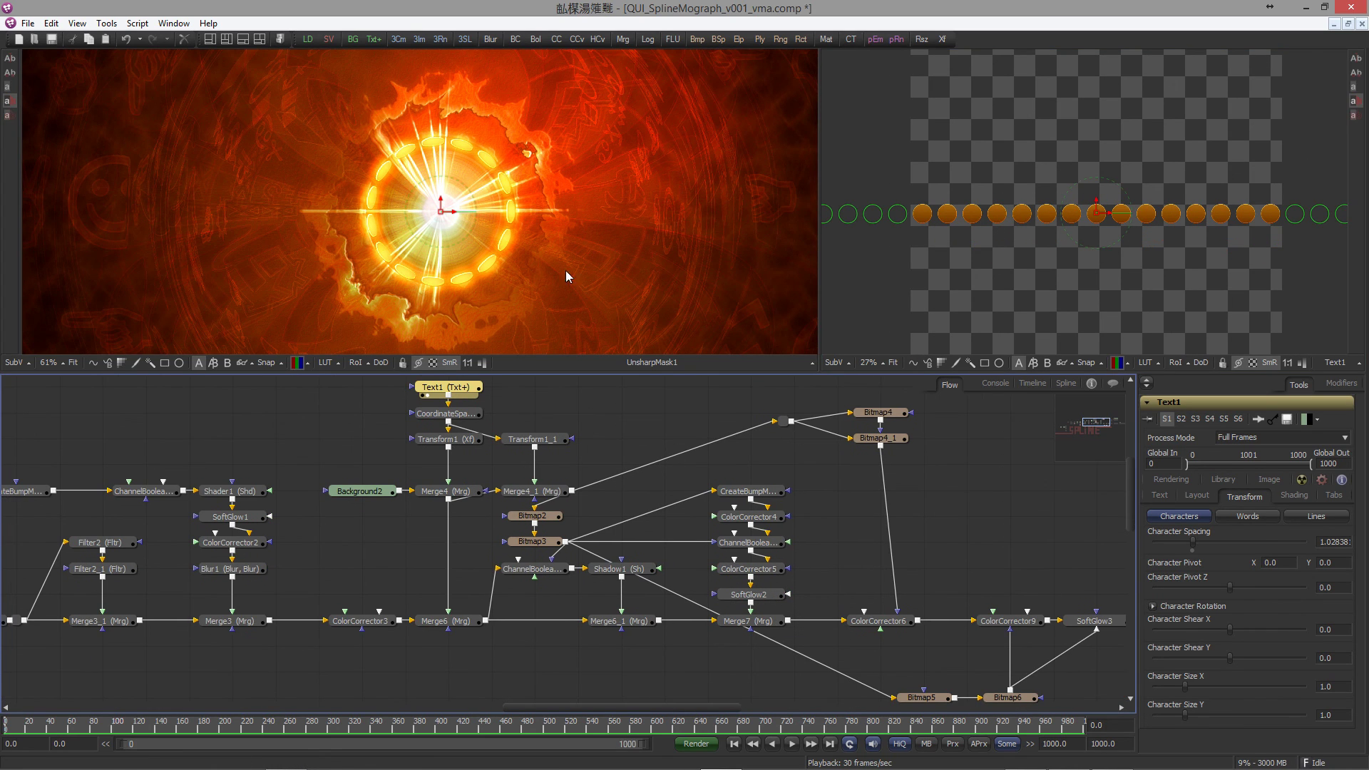
drag(448, 380, 467, 423)
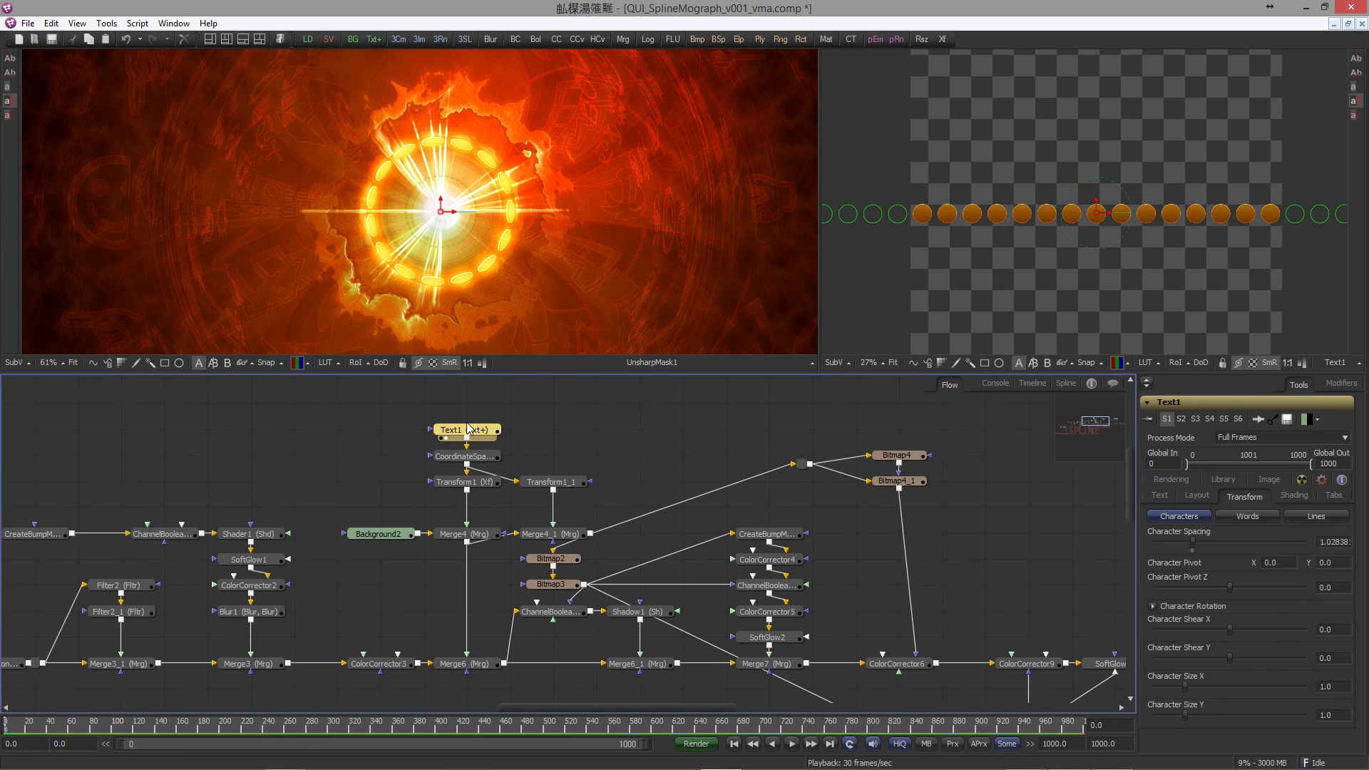
Step: Set Merge8_1's Gain to about 0.5 and Merge8's Gain to about 0.29, and bypass Merge8_1
drag(993, 586, 888, 570)
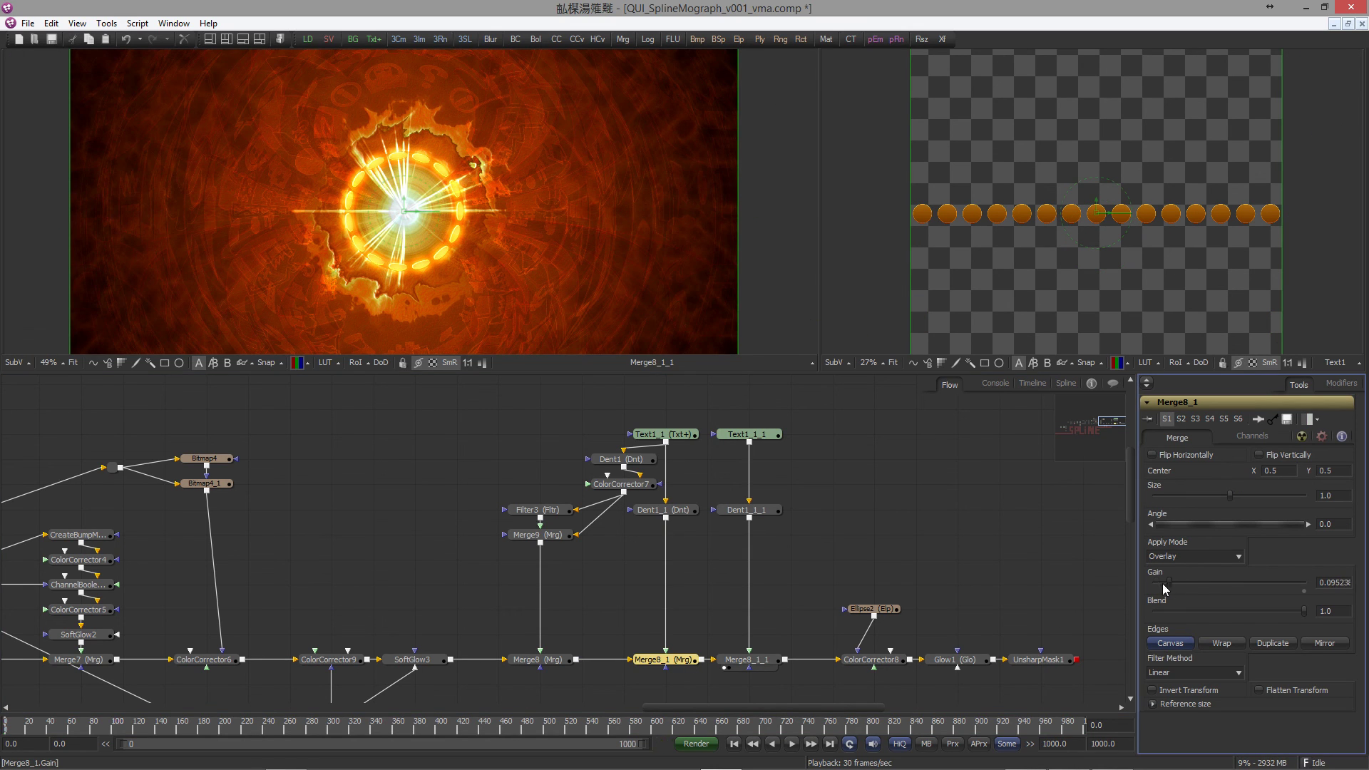
mouse_move(1205, 586)
mouse_down()
mouse_move(1275, 587)
mouse_move(1229, 586)
mouse_up()
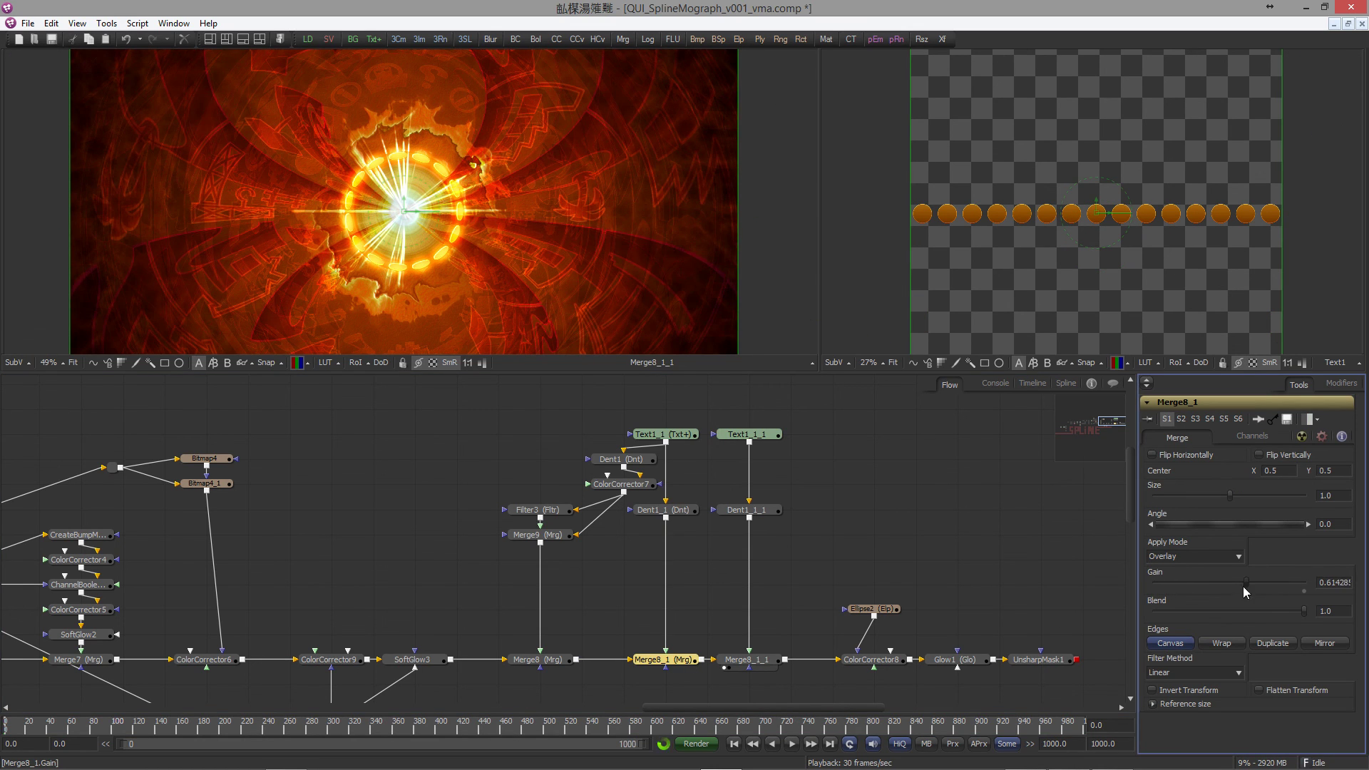
drag(540, 660, 513, 285)
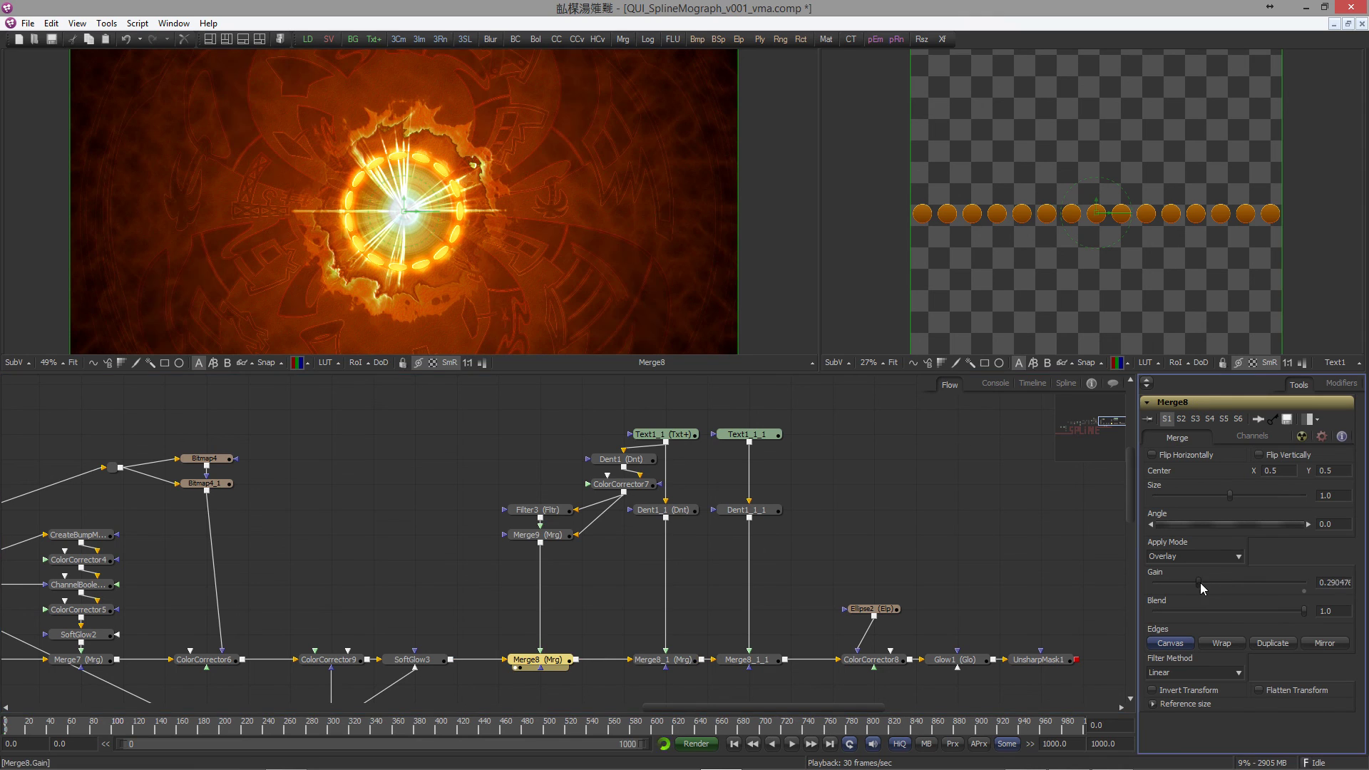
click(653, 660)
key(ctrl+p)
click(724, 667)
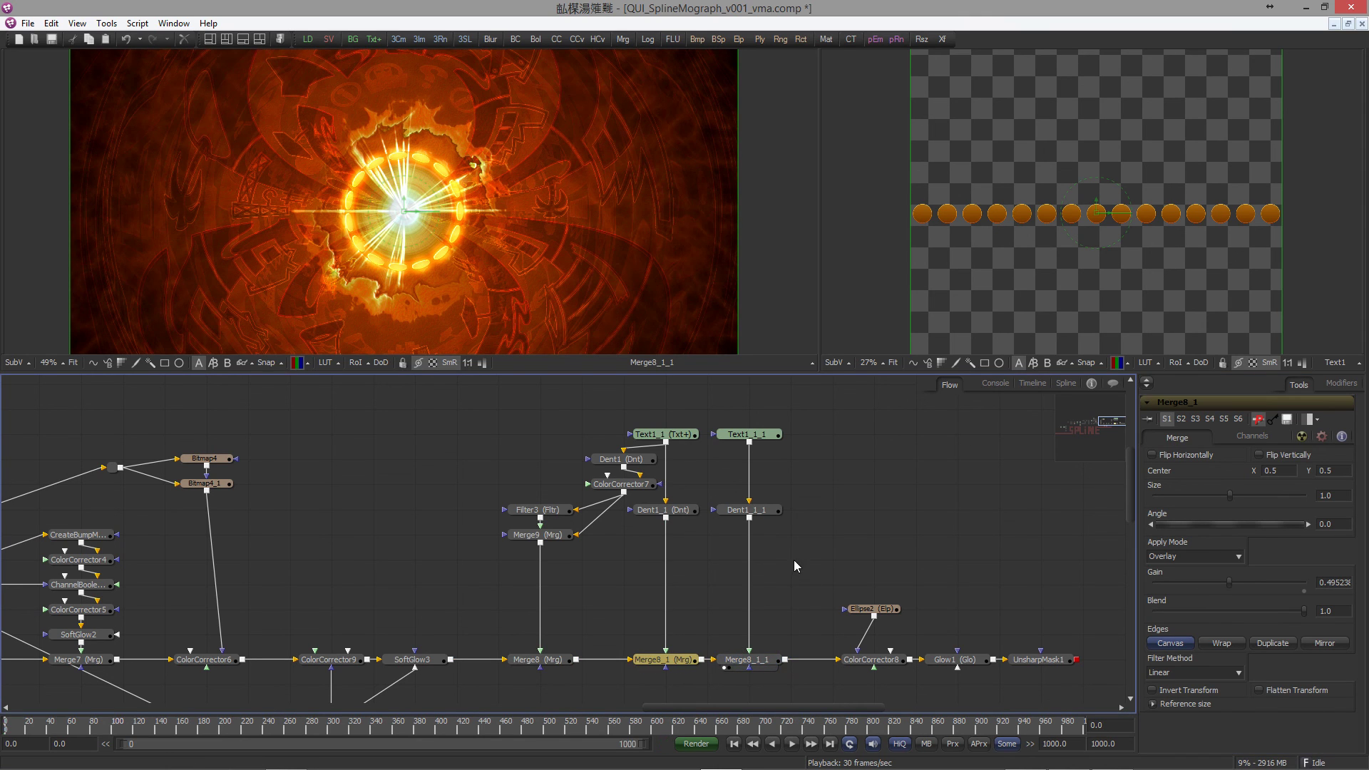
Step: Set the Gain of the Color Dodge merge Merge8_1_1 to about 0.28
drag(759, 588, 678, 542)
click(666, 614)
mouse_move(1205, 583)
mouse_down()
mouse_move(1170, 580)
mouse_move(1197, 582)
mouse_up()
Step: Display Dent1_1_1 in the second viewer and open its settings
drag(930, 510, 908, 541)
drag(658, 497, 927, 308)
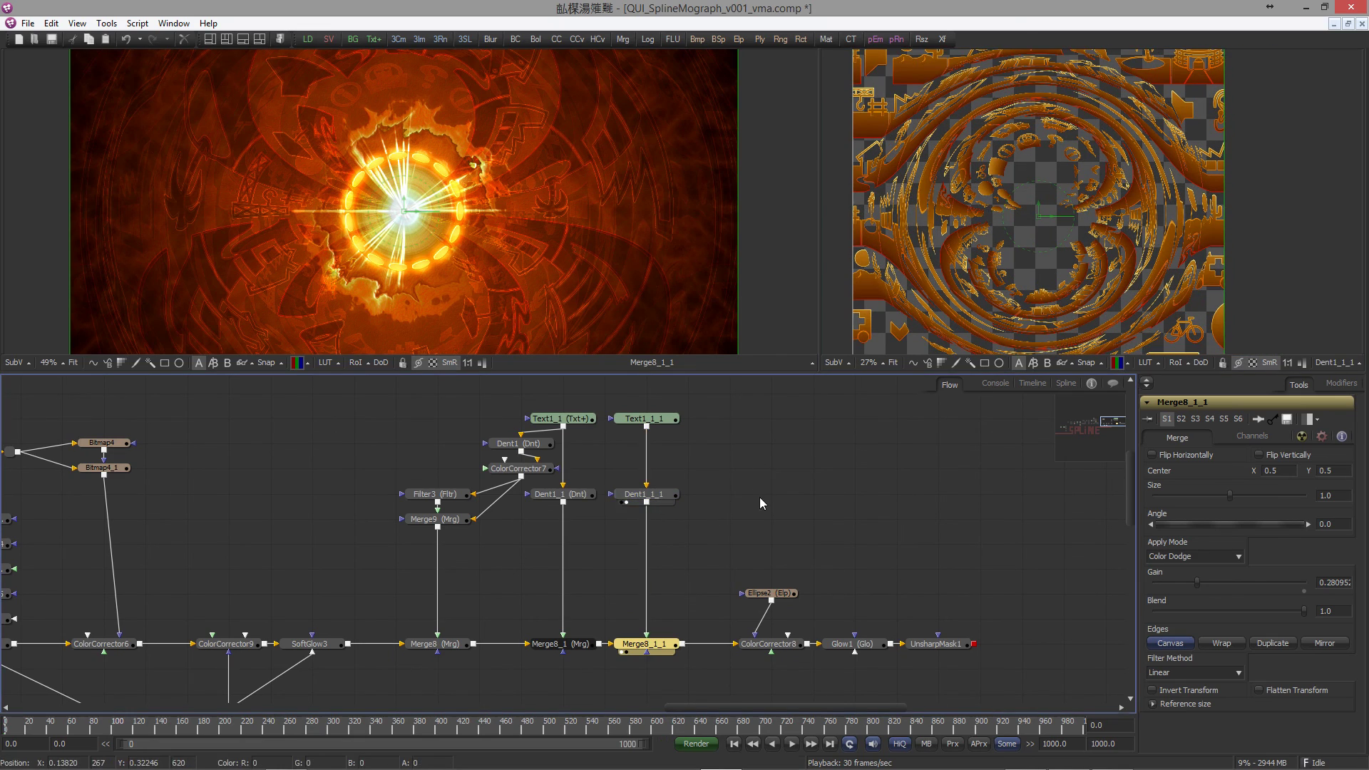
click(666, 494)
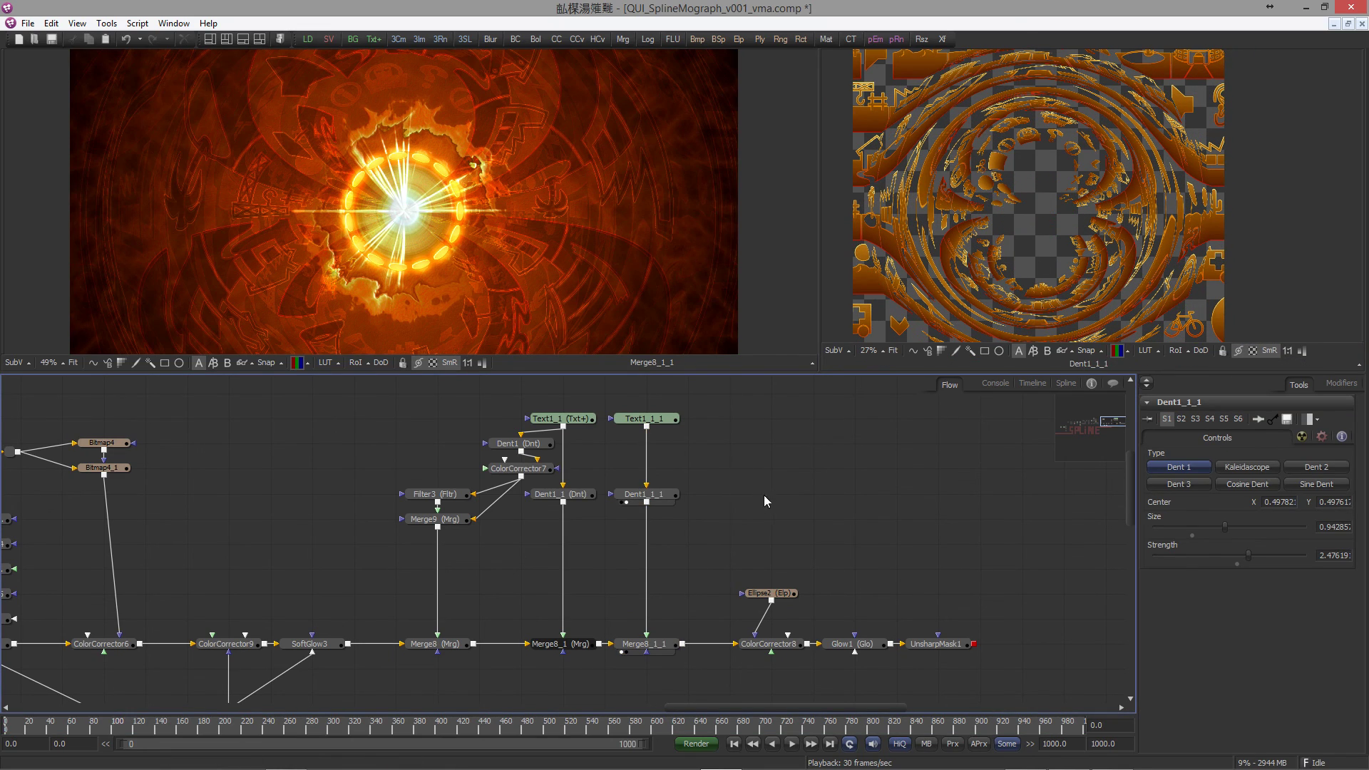
Step: Add a new Dent node fed from Dent1_1_1's output and display it in the second viewer
key(ctrl+space)
text(dent)
key(Return)
drag(648, 502, 767, 497)
key(2)
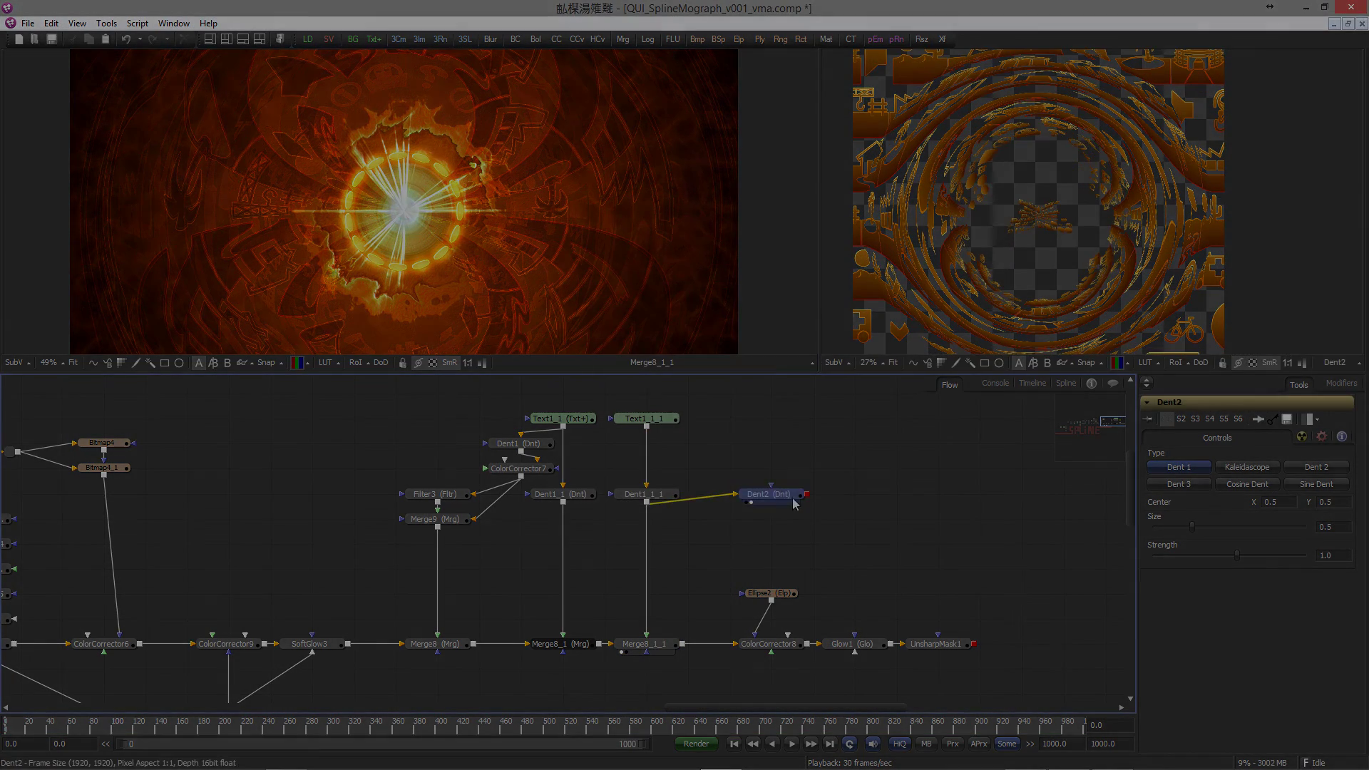